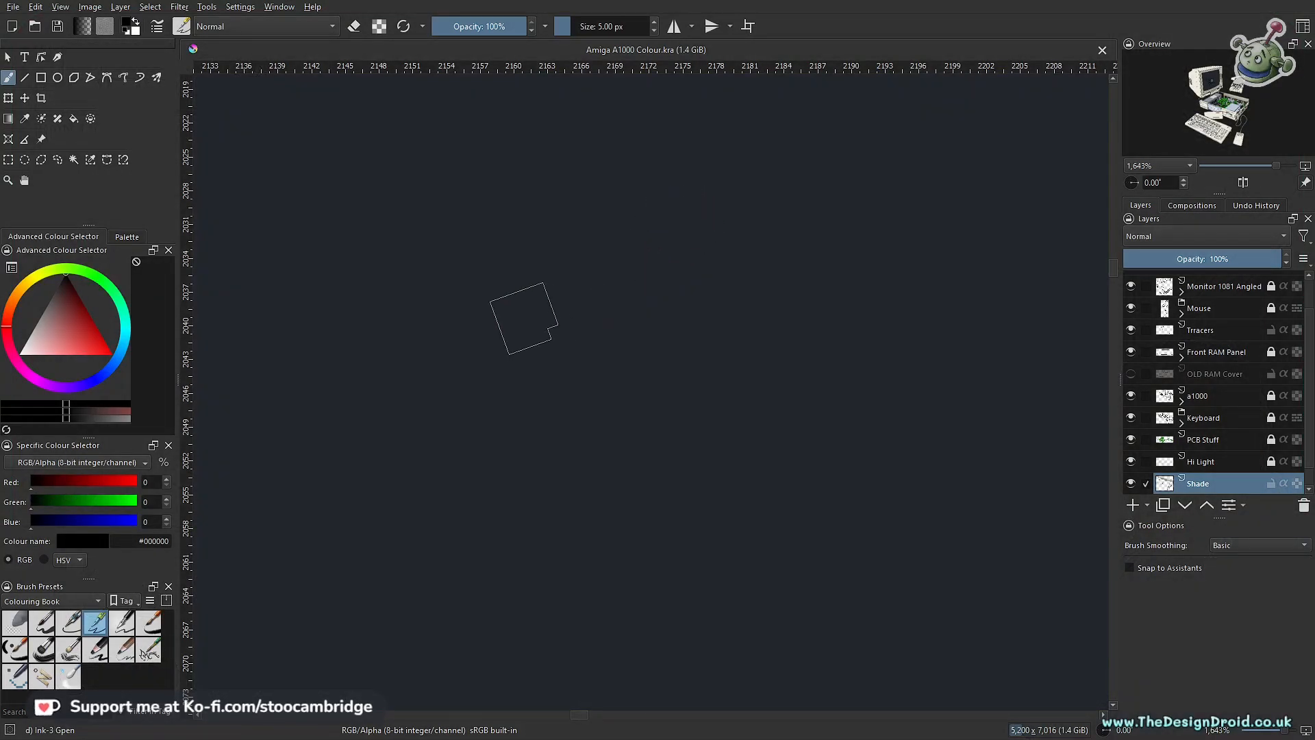
Step: Look over the whole Amiga illustration, covering the monitor, opened computer case, external drive, keyboard and mouse
mouse_move(658, 251)
mouse_down()
mouse_move(637, 331)
mouse_move(678, 285)
mouse_move(672, 329)
mouse_move(778, 215)
mouse_move(713, 285)
mouse_move(737, 281)
mouse_move(732, 298)
mouse_move(683, 337)
mouse_move(726, 226)
mouse_move(733, 283)
mouse_move(569, 432)
mouse_up()
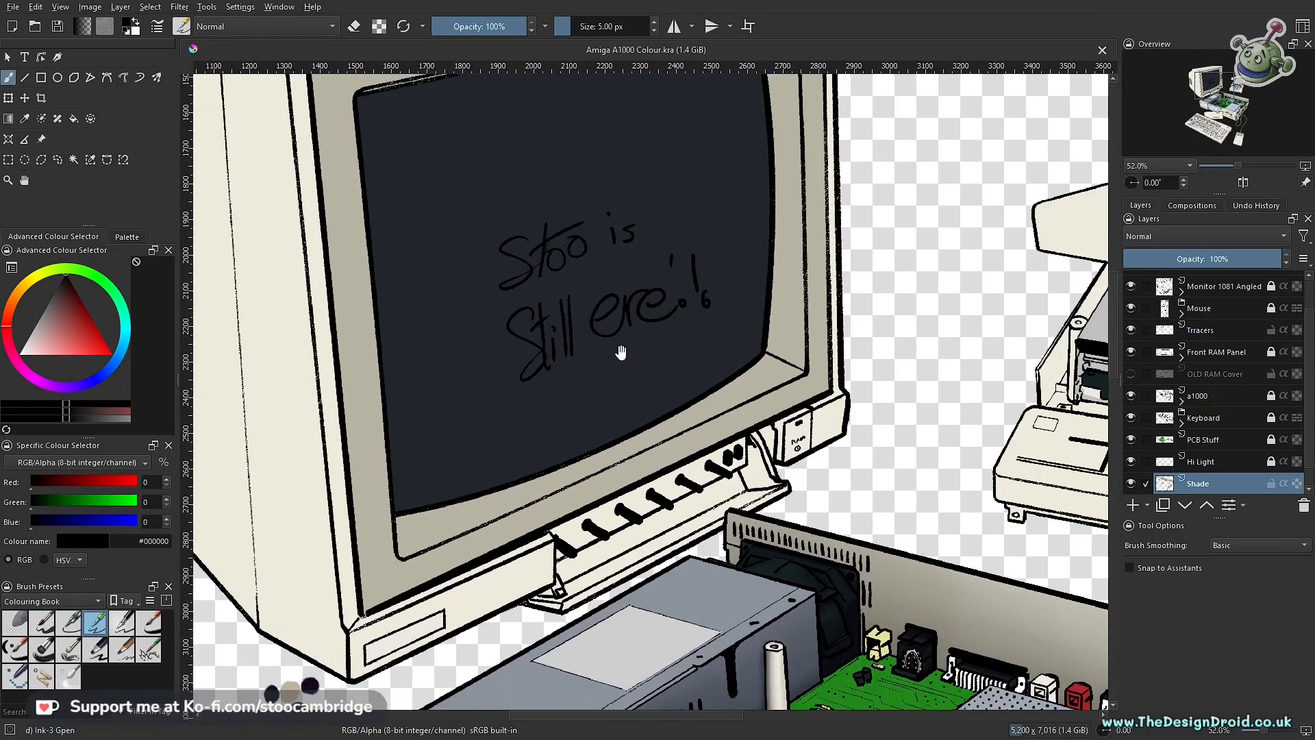
drag(673, 408, 682, 381)
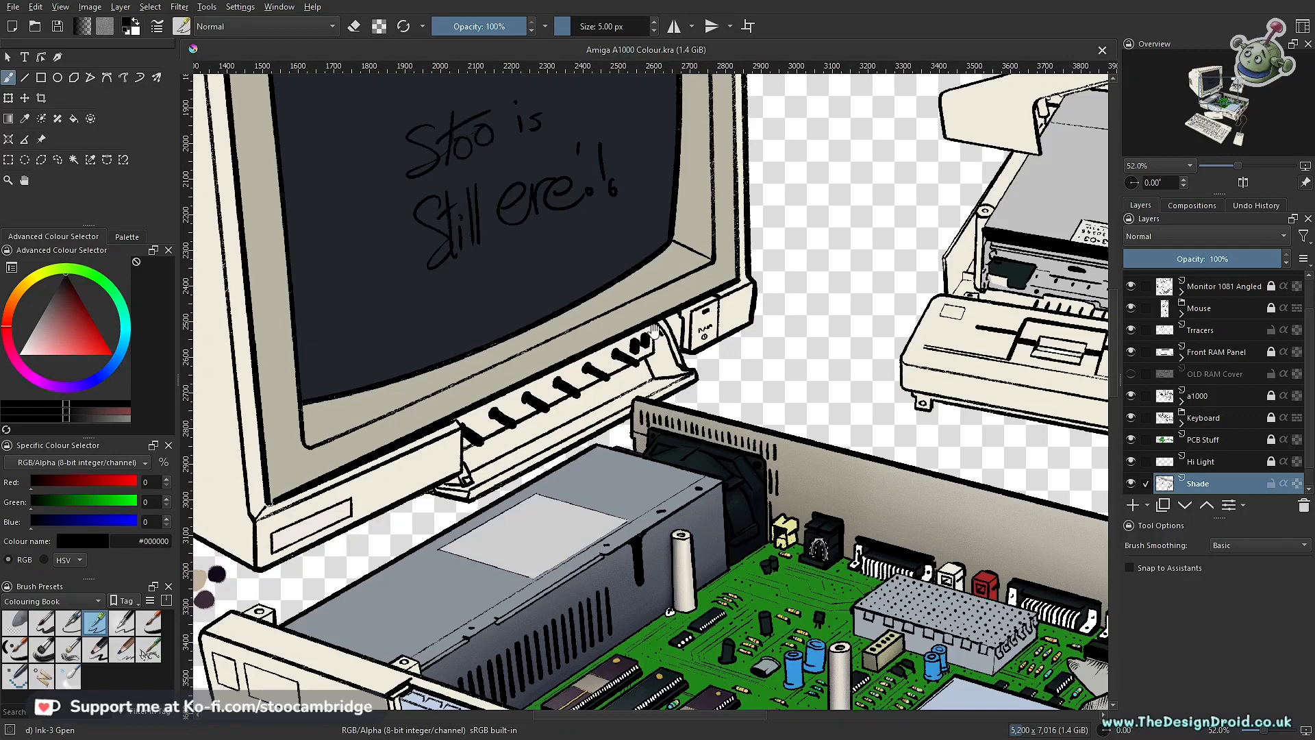
scroll(648, 325, down, 2)
mouse_move(678, 380)
mouse_down()
mouse_move(663, 426)
mouse_move(691, 410)
mouse_move(705, 378)
mouse_move(685, 435)
mouse_up()
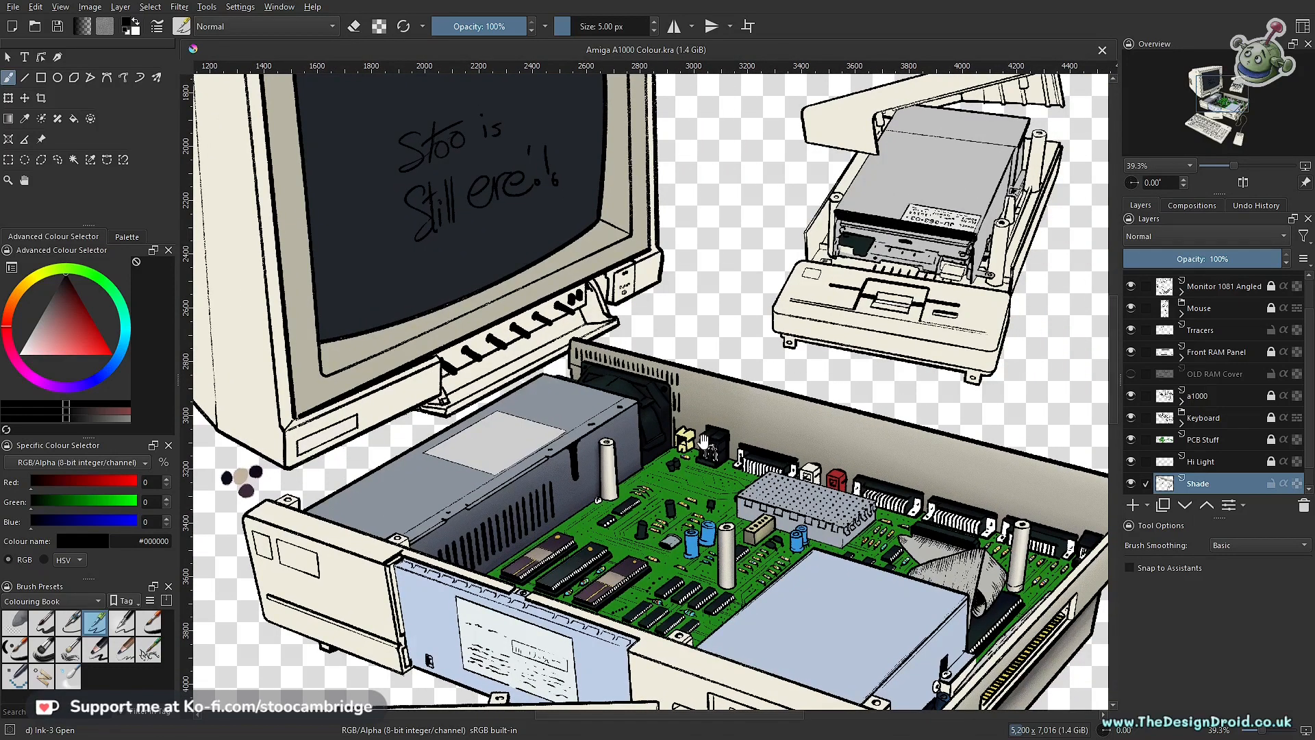
scroll(685, 445, down, 2)
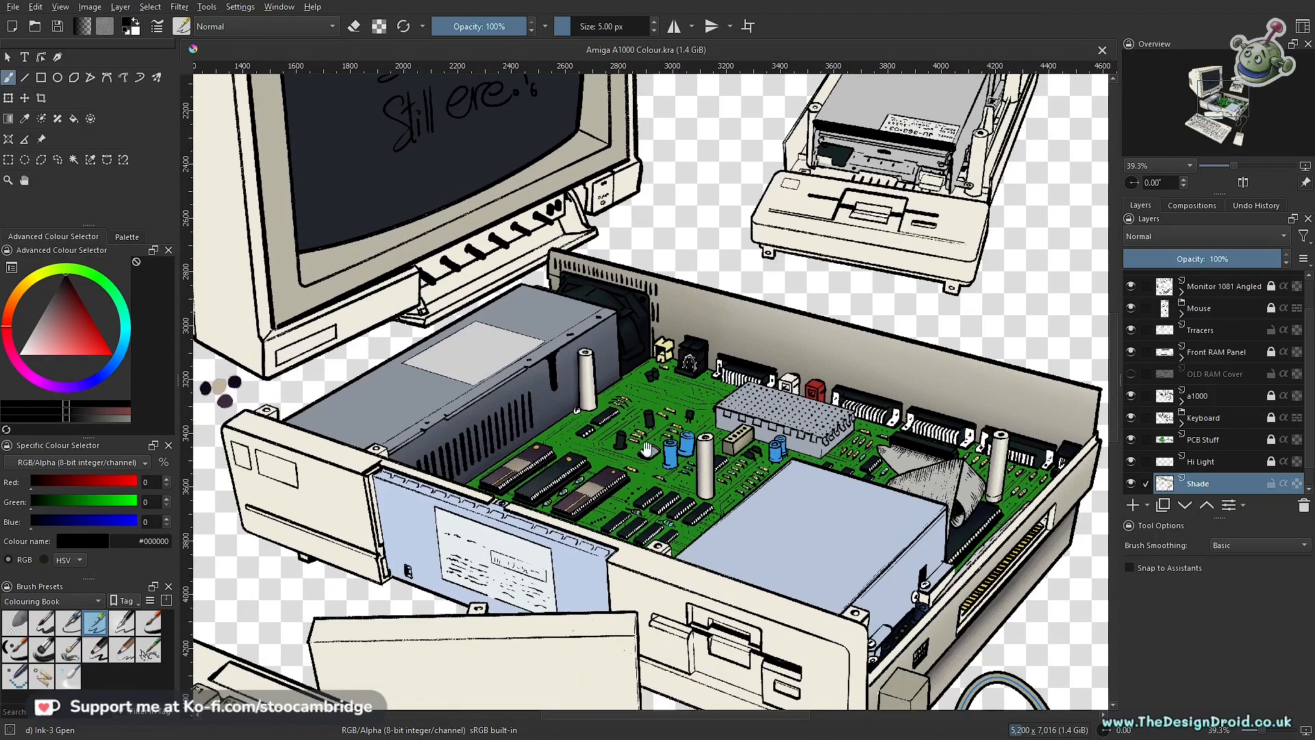
drag(639, 466, 828, 293)
drag(624, 494, 663, 359)
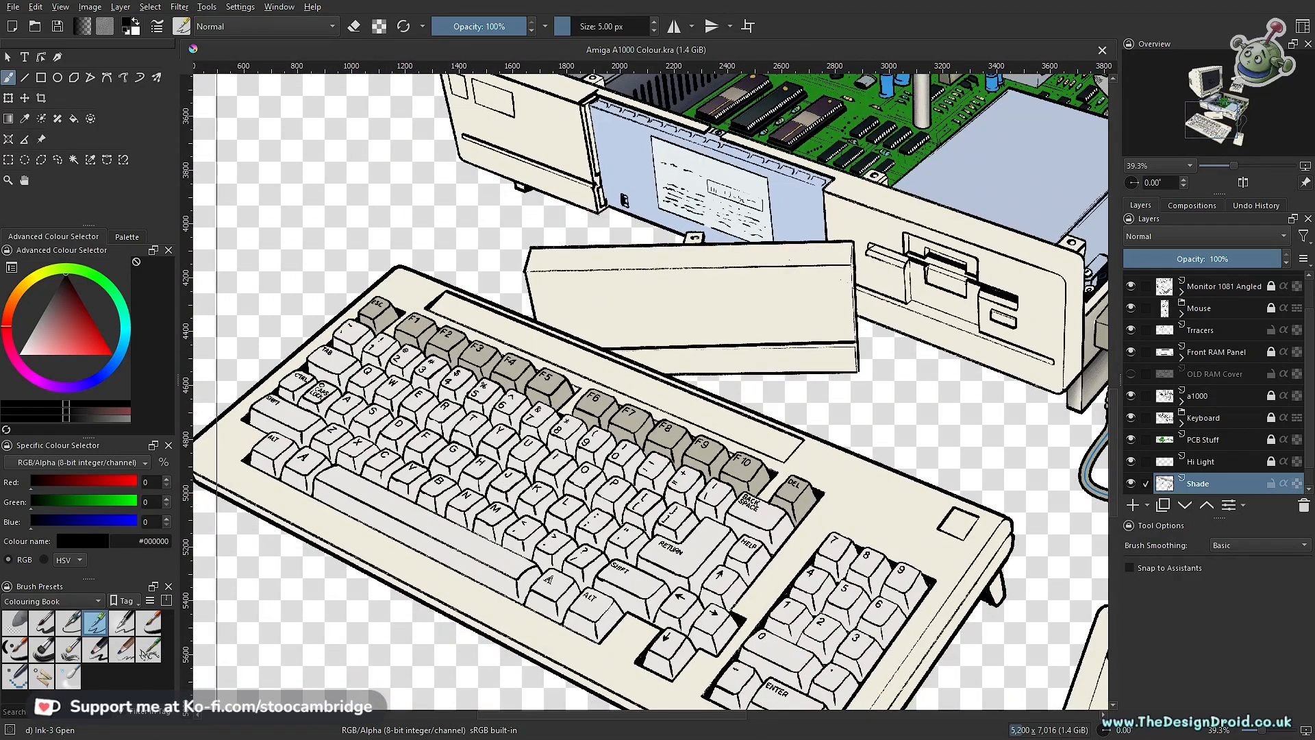
drag(781, 320, 682, 499)
drag(832, 297, 703, 459)
drag(637, 493, 668, 493)
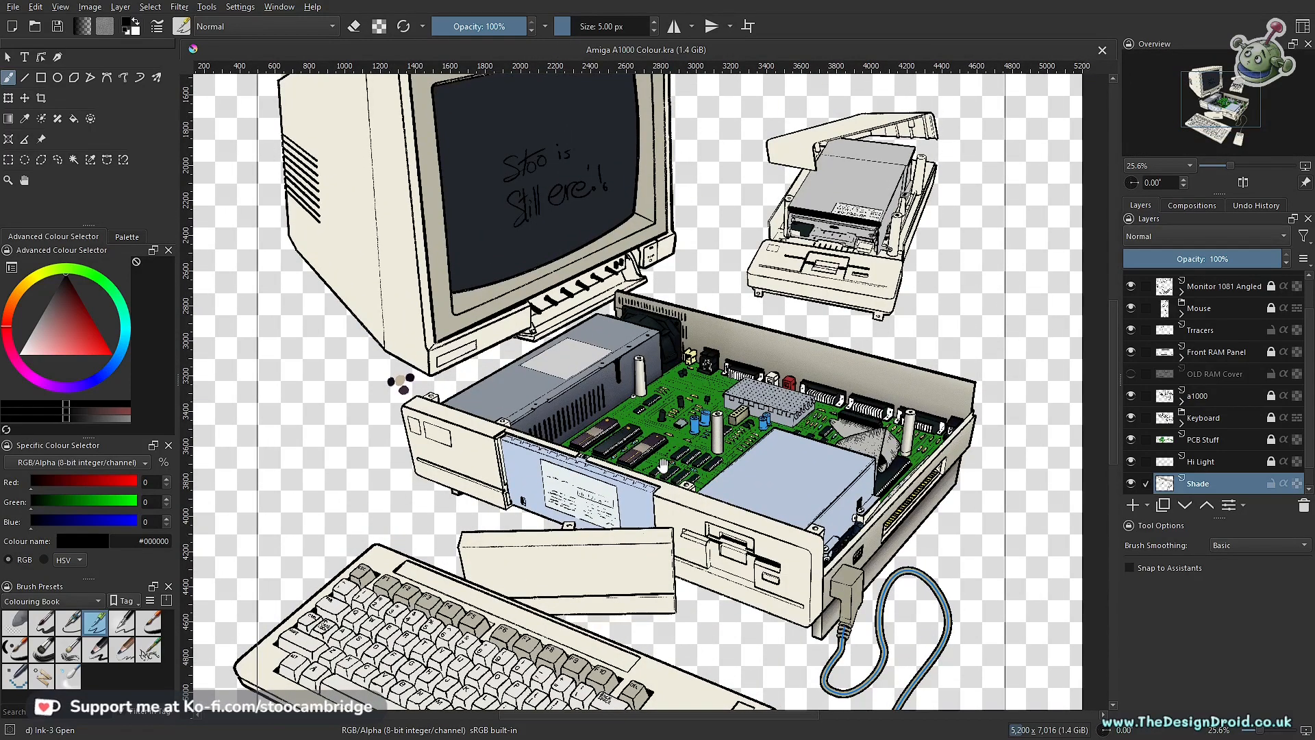
drag(666, 472, 682, 426)
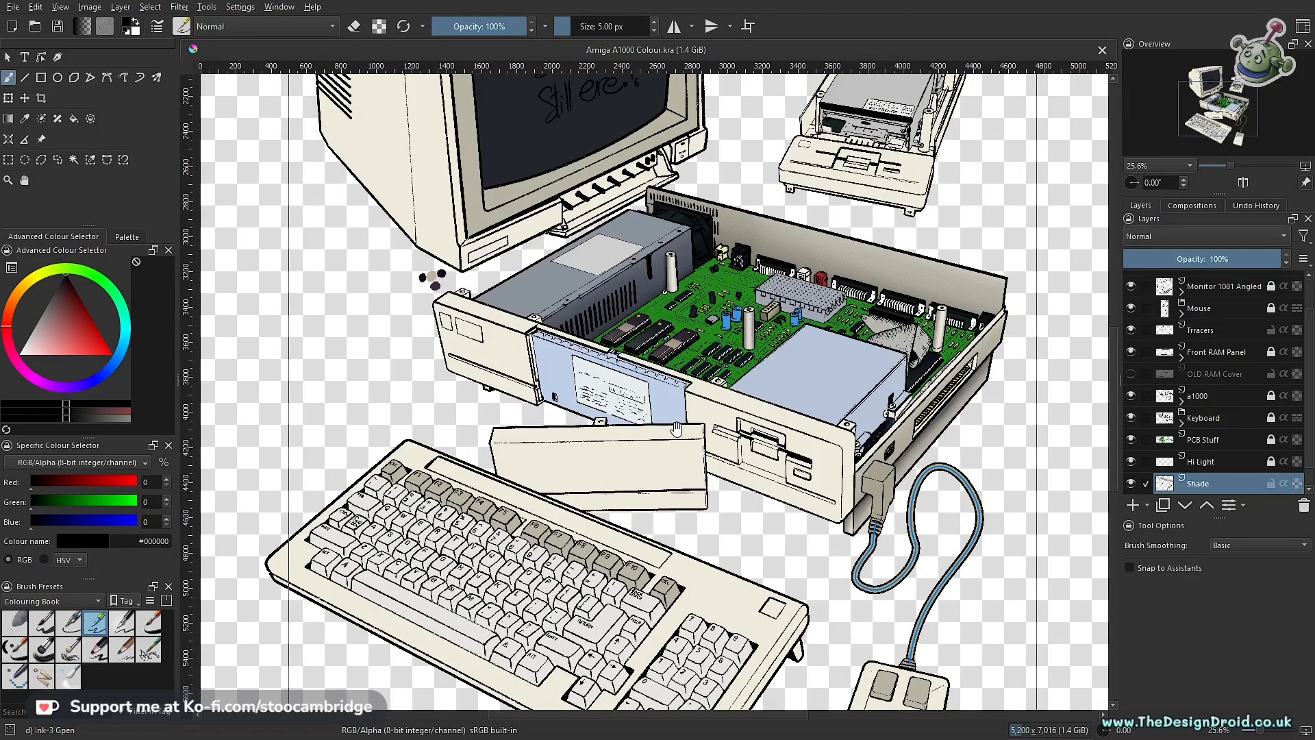
mouse_move(707, 447)
mouse_down()
mouse_move(681, 450)
mouse_move(712, 386)
mouse_up()
mouse_move(696, 169)
mouse_down()
mouse_move(757, 206)
mouse_move(707, 374)
mouse_move(707, 316)
mouse_move(691, 342)
mouse_move(706, 202)
mouse_up()
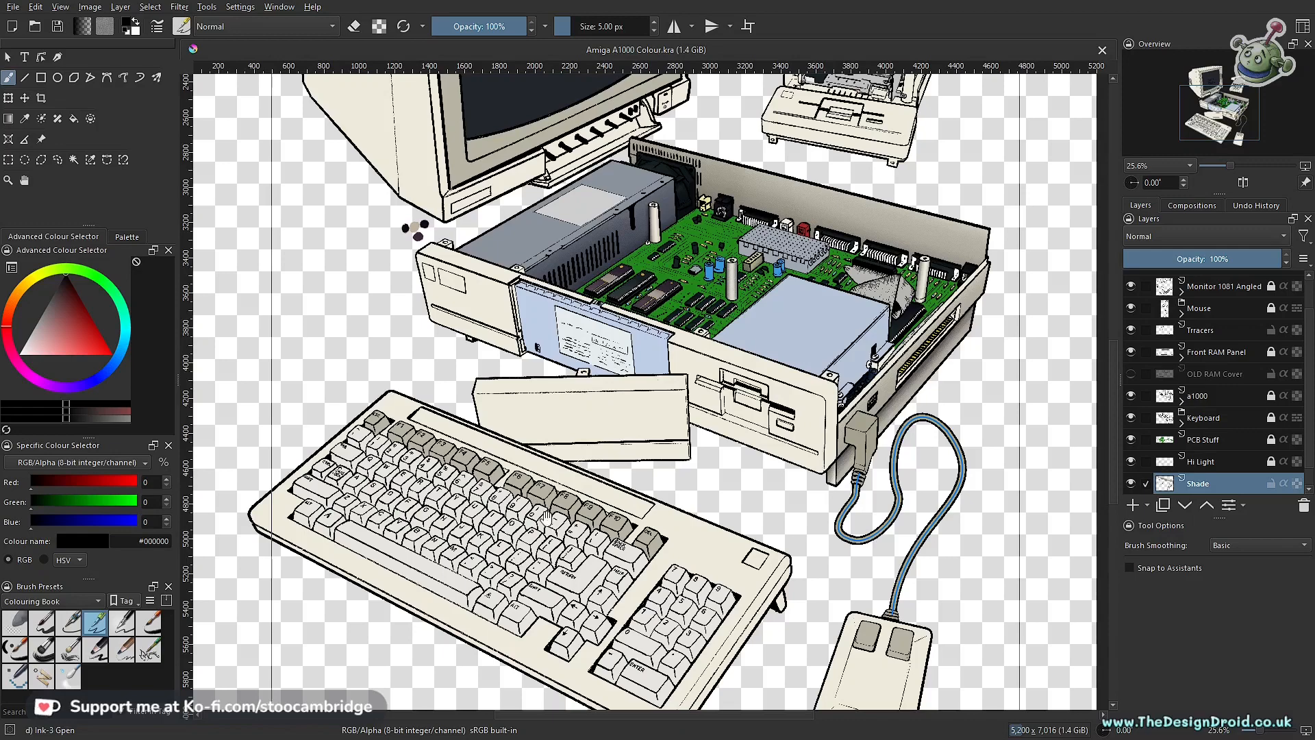
drag(637, 498, 637, 373)
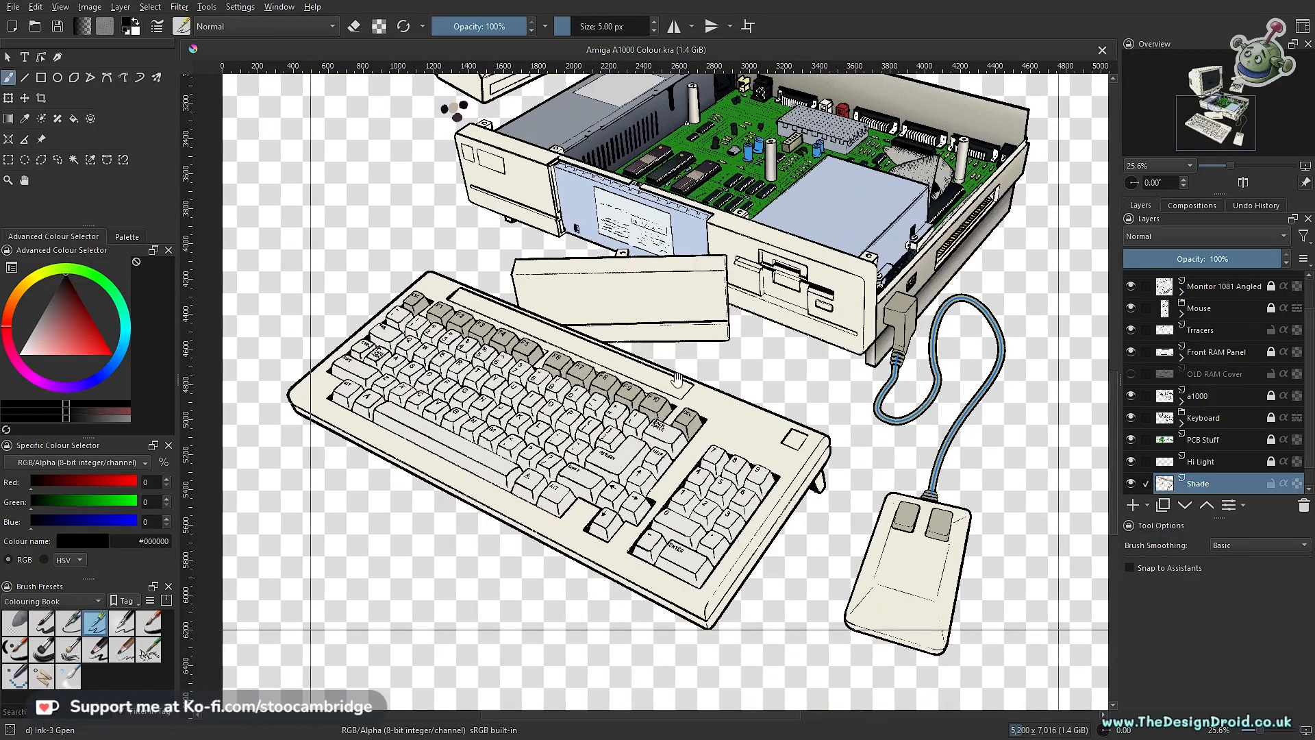
Step: Compare the circuit board and rear panel with the Shade layer hidden and shown
scroll(637, 374, up, 5)
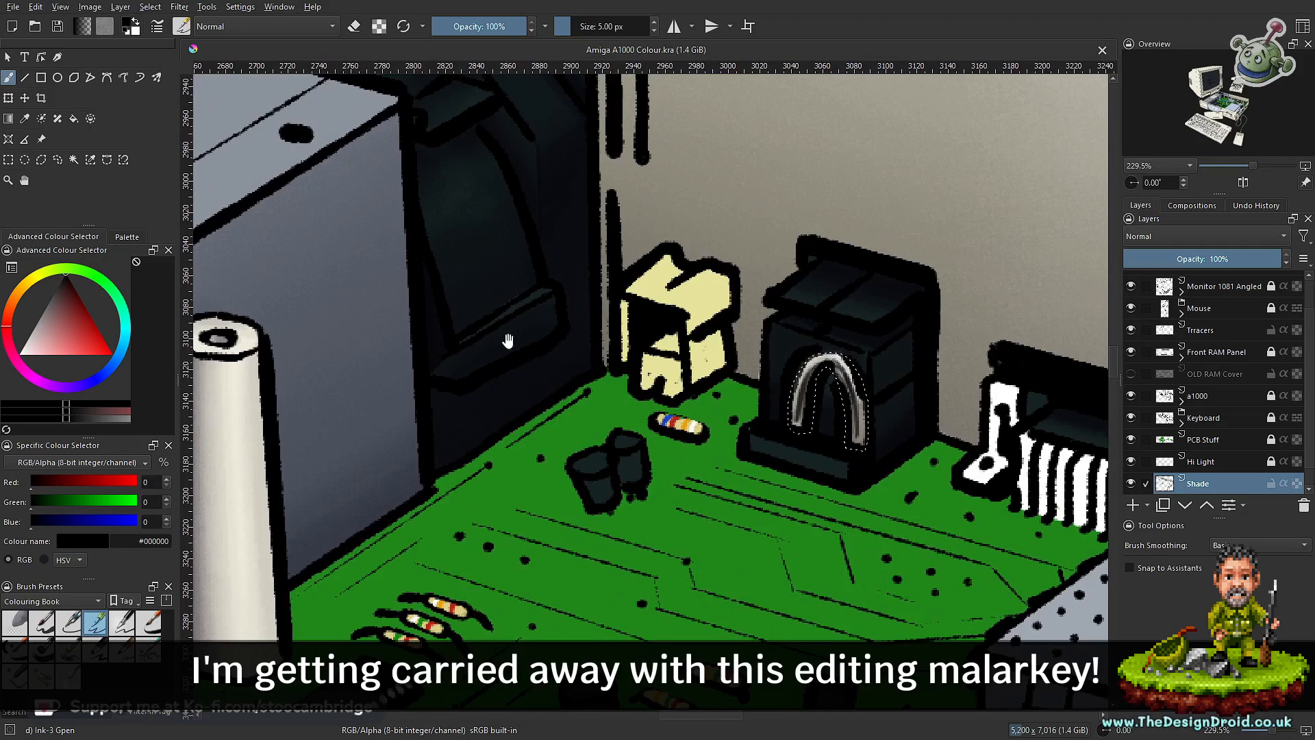
drag(540, 176, 711, 519)
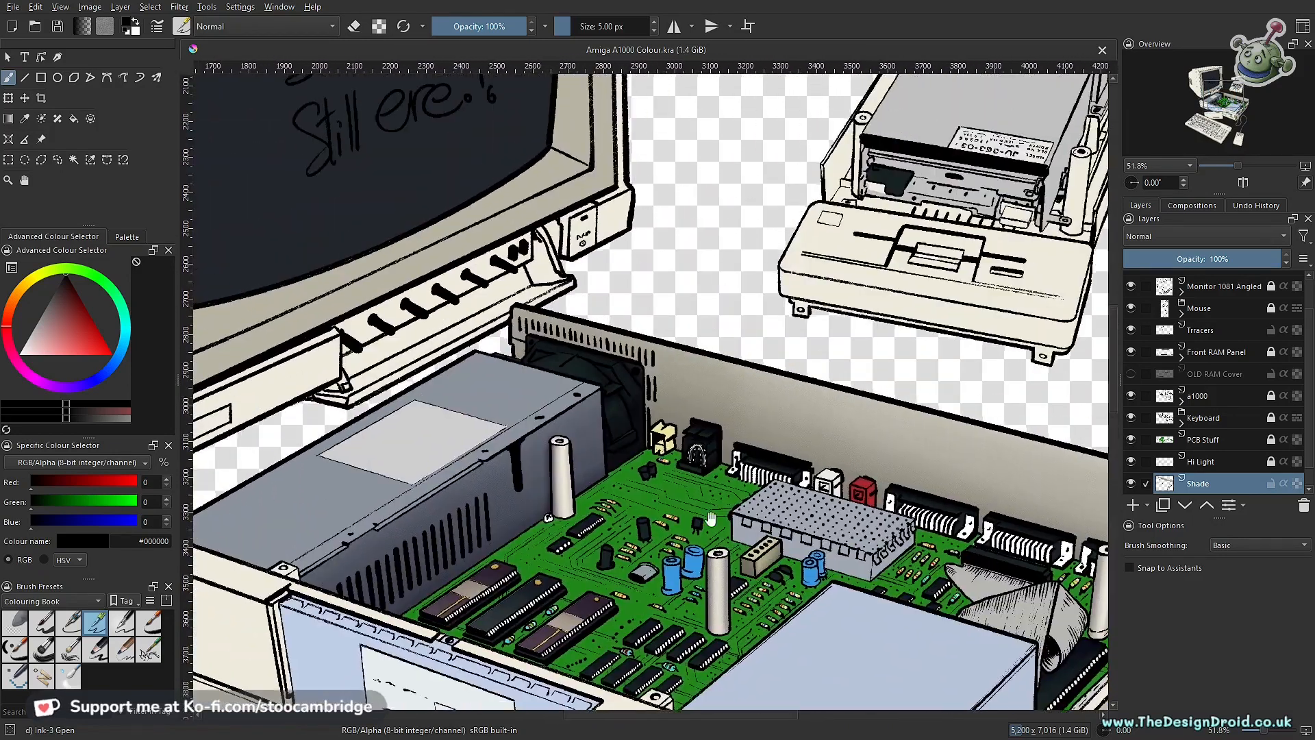
drag(970, 529, 1014, 401)
ctrl+drag(967, 437, 878, 480)
drag(441, 352, 568, 413)
scroll(568, 413, down, 2)
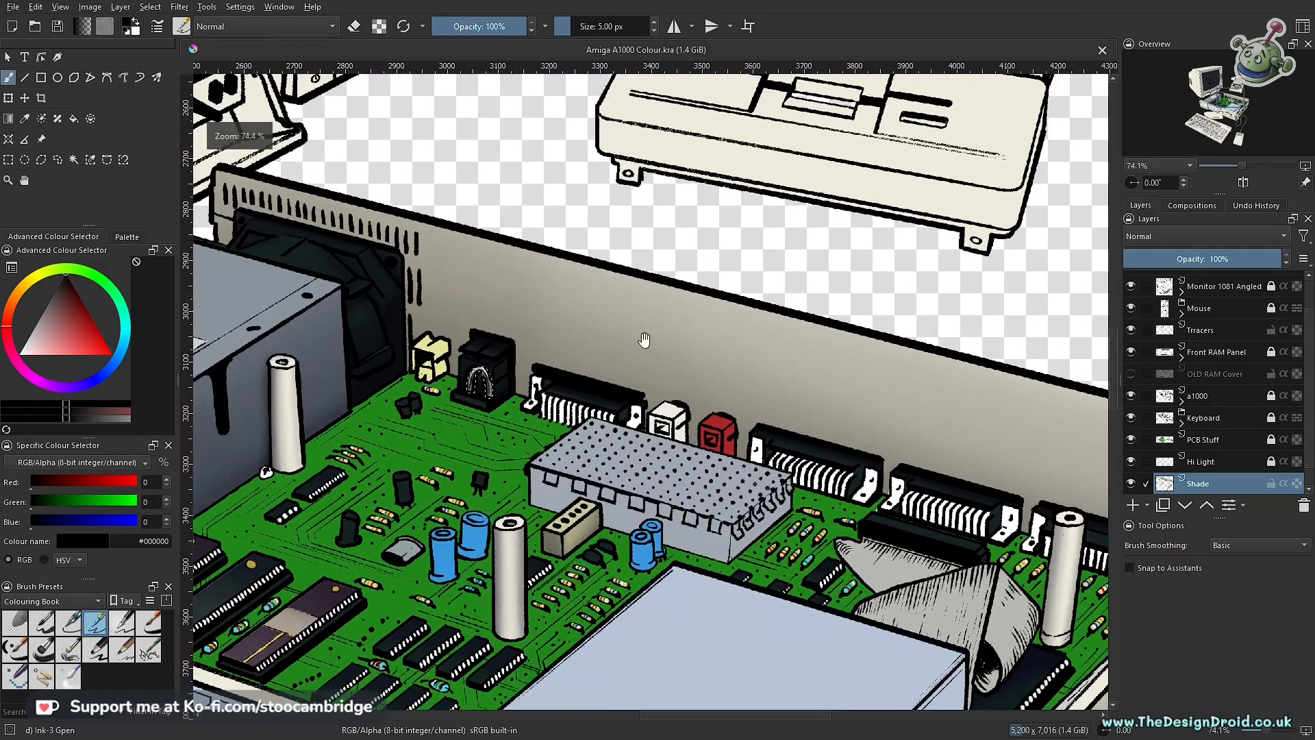
click(1133, 486)
click(1133, 486)
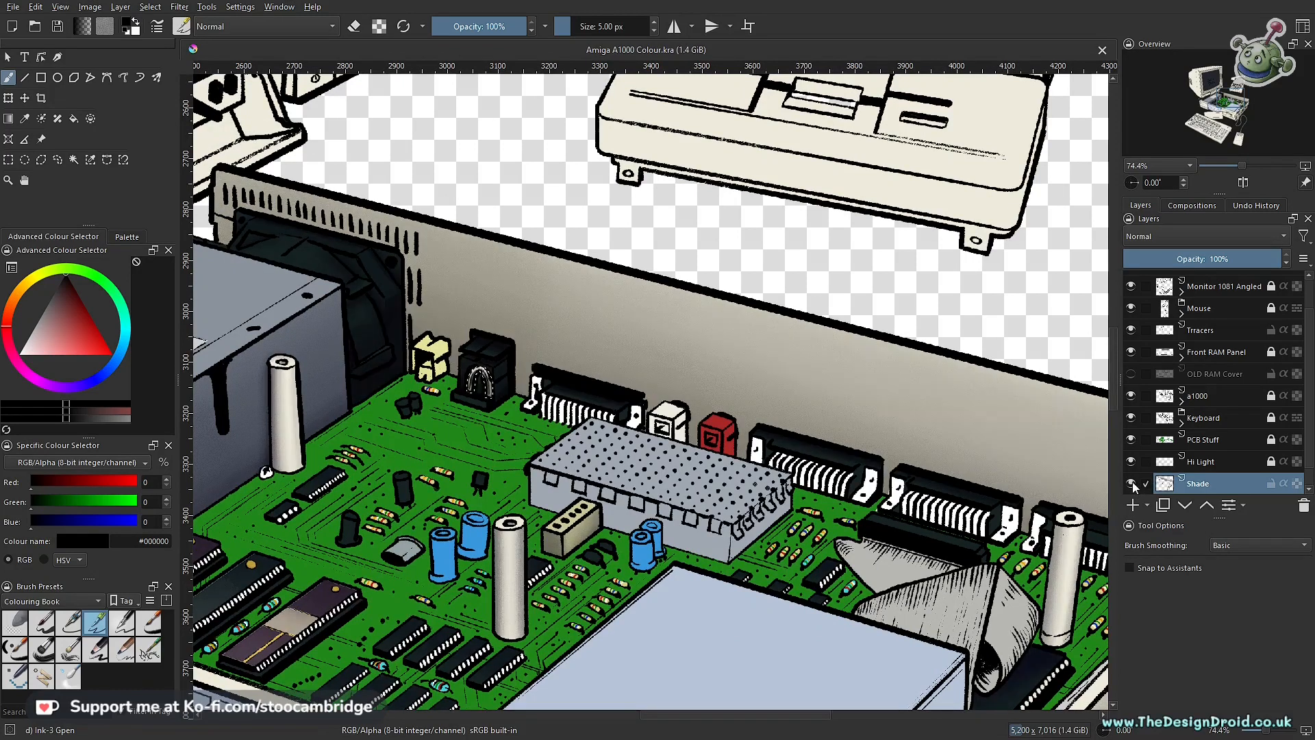
click(1133, 486)
click(1133, 487)
scroll(487, 465, up, 3)
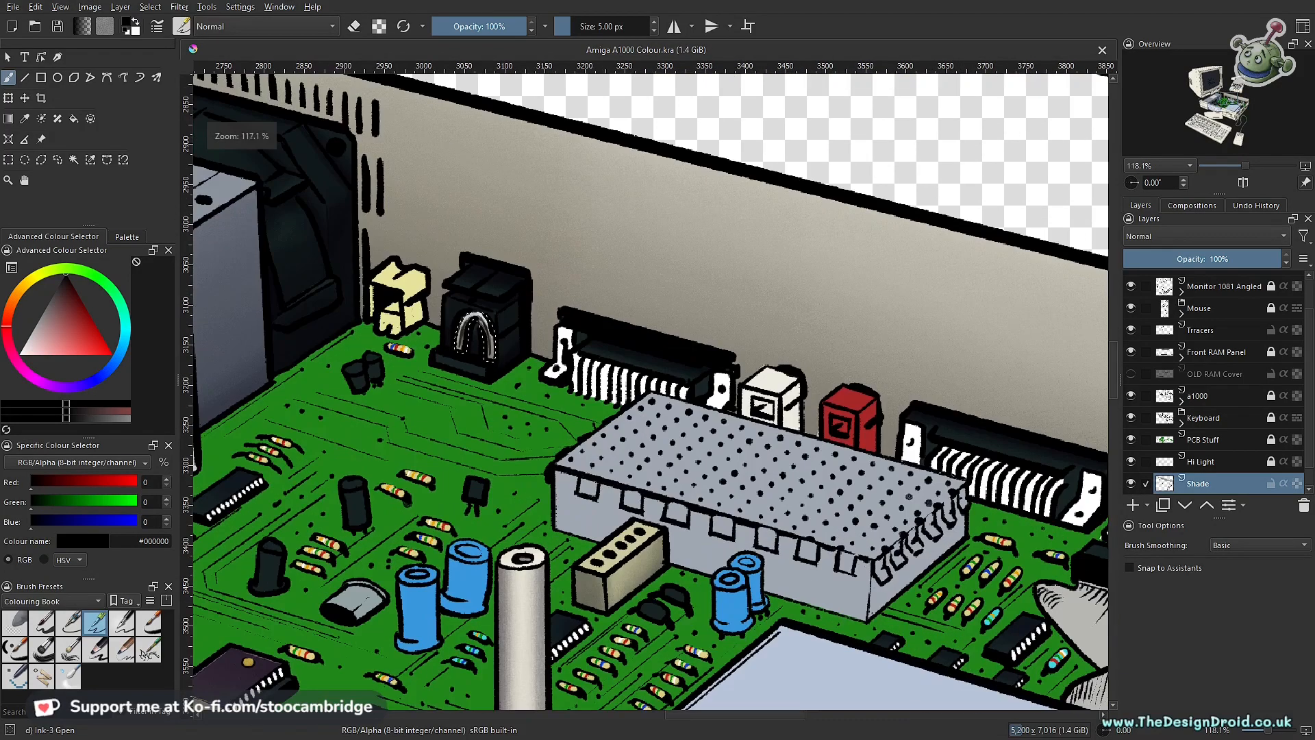
Step: Clear the selection around the black connector's arch and sample the neighbouring connector's pale yellow, #e6e39b
key(ctrl+shift+a)
scroll(595, 305, down, 1)
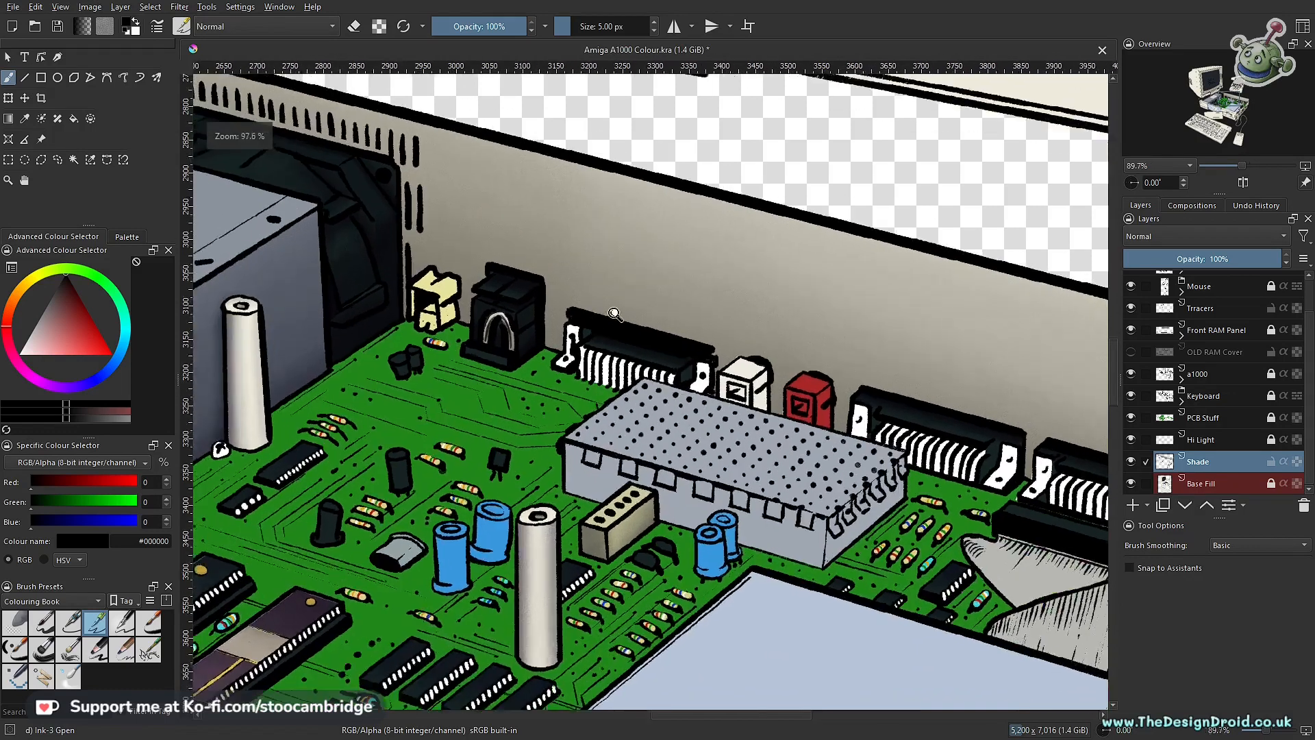
scroll(617, 315, up, 3)
mouse_move(669, 348)
mouse_down()
mouse_move(815, 375)
mouse_move(929, 417)
mouse_up()
drag(728, 347, 815, 439)
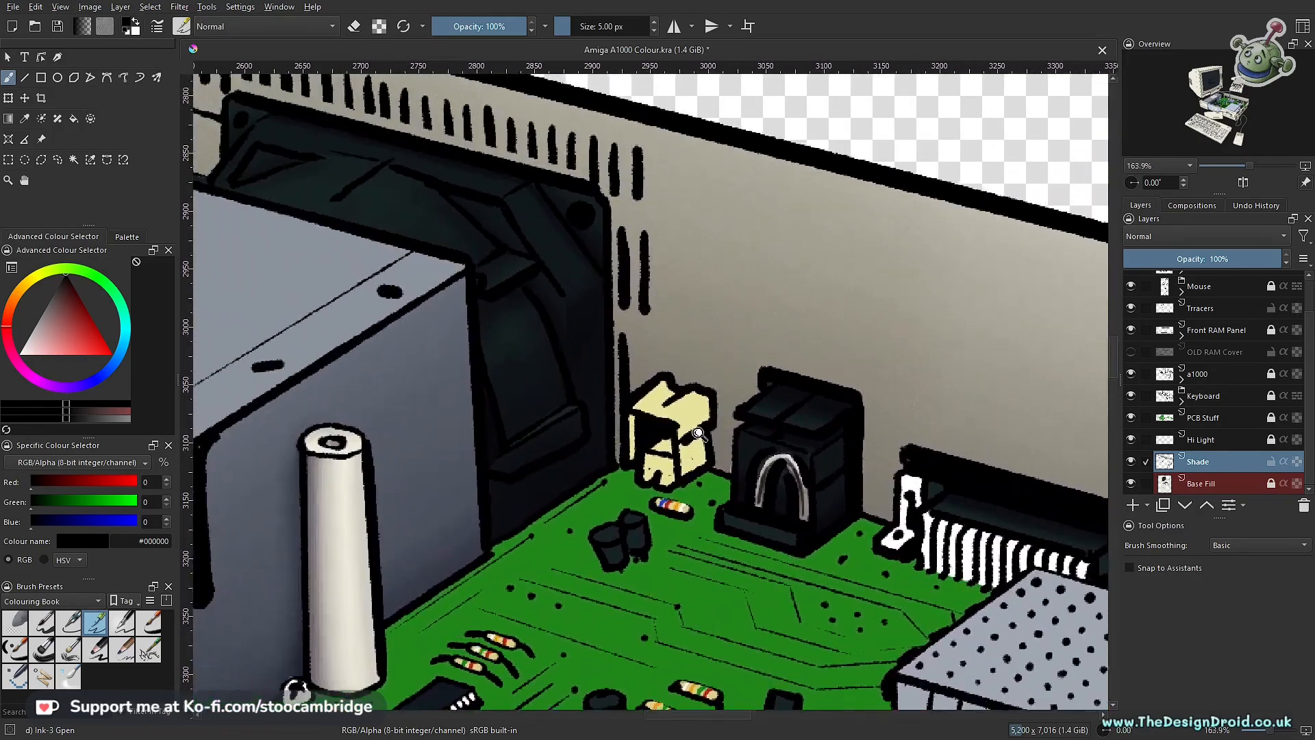
drag(706, 476, 745, 330)
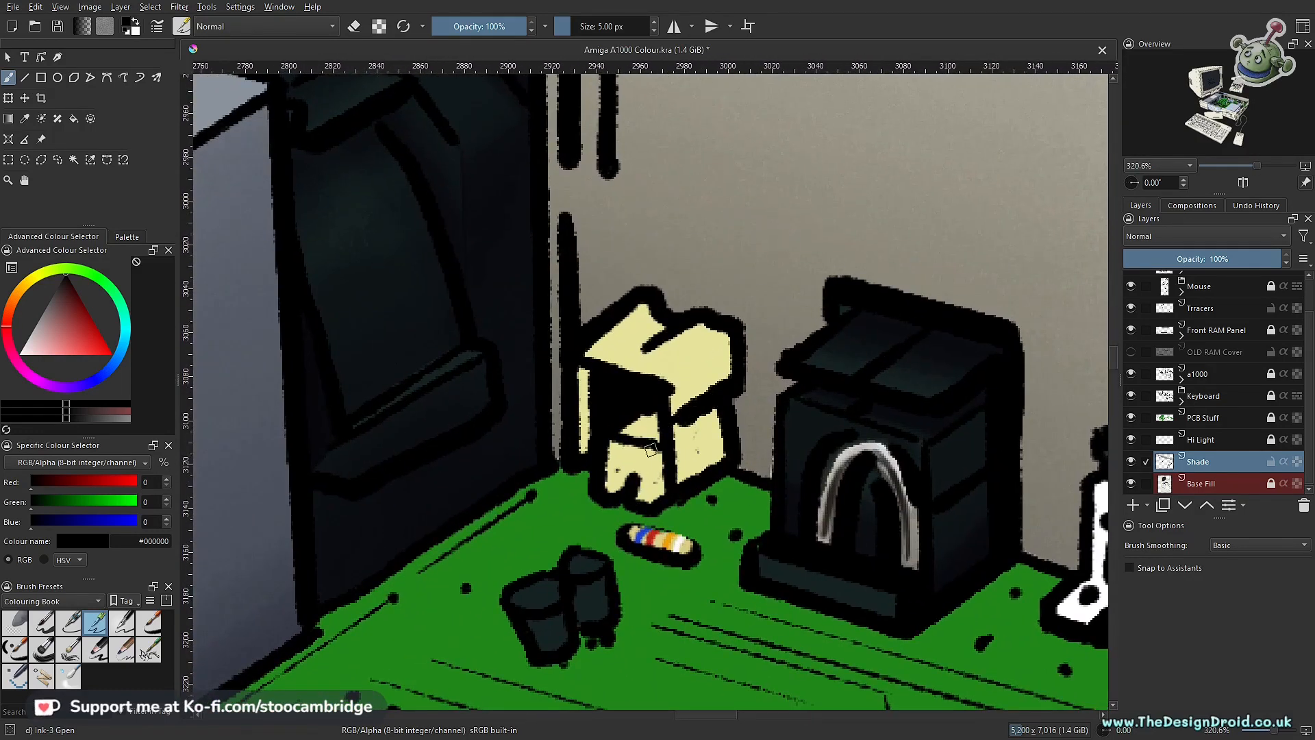
ctrl+click(716, 356)
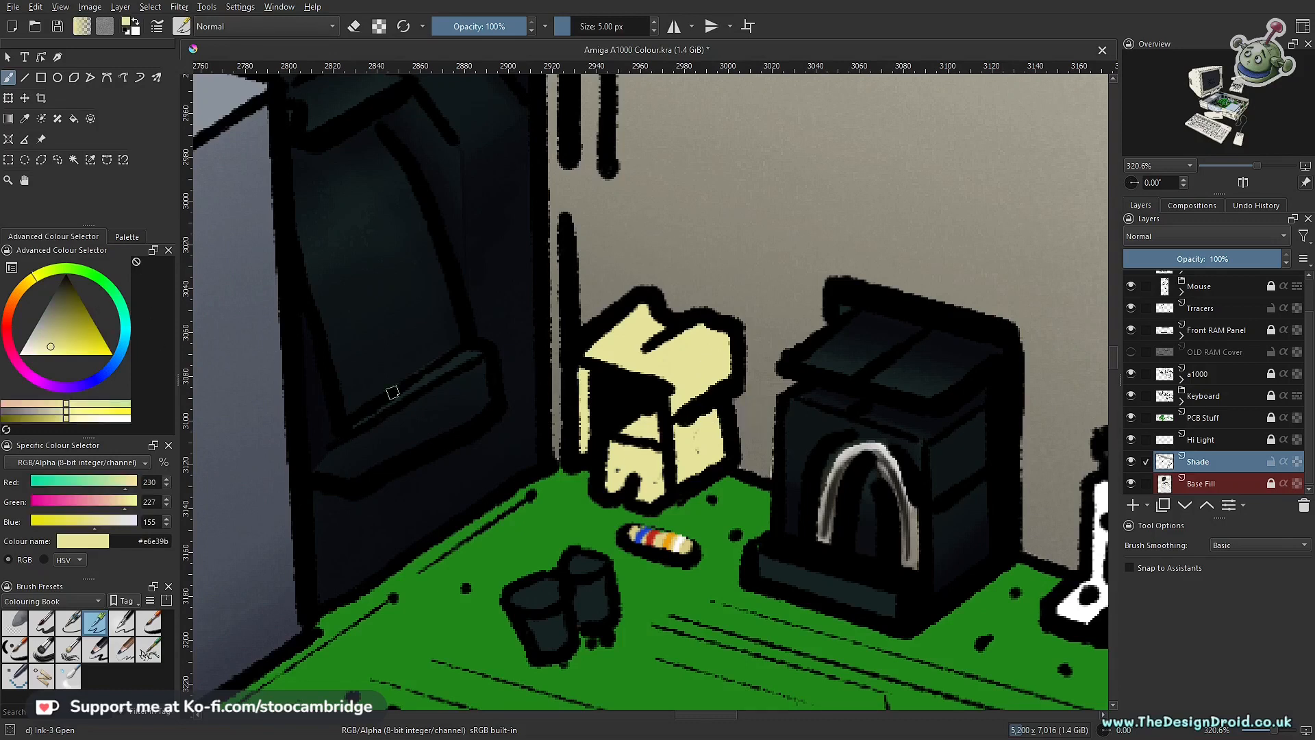
Step: Darken the sampled yellow to the near-black tone #1c1b12 as a shading colour for the yellow connector
drag(416, 336, 400, 405)
drag(471, 341, 645, 258)
drag(622, 350, 568, 387)
drag(685, 384, 558, 435)
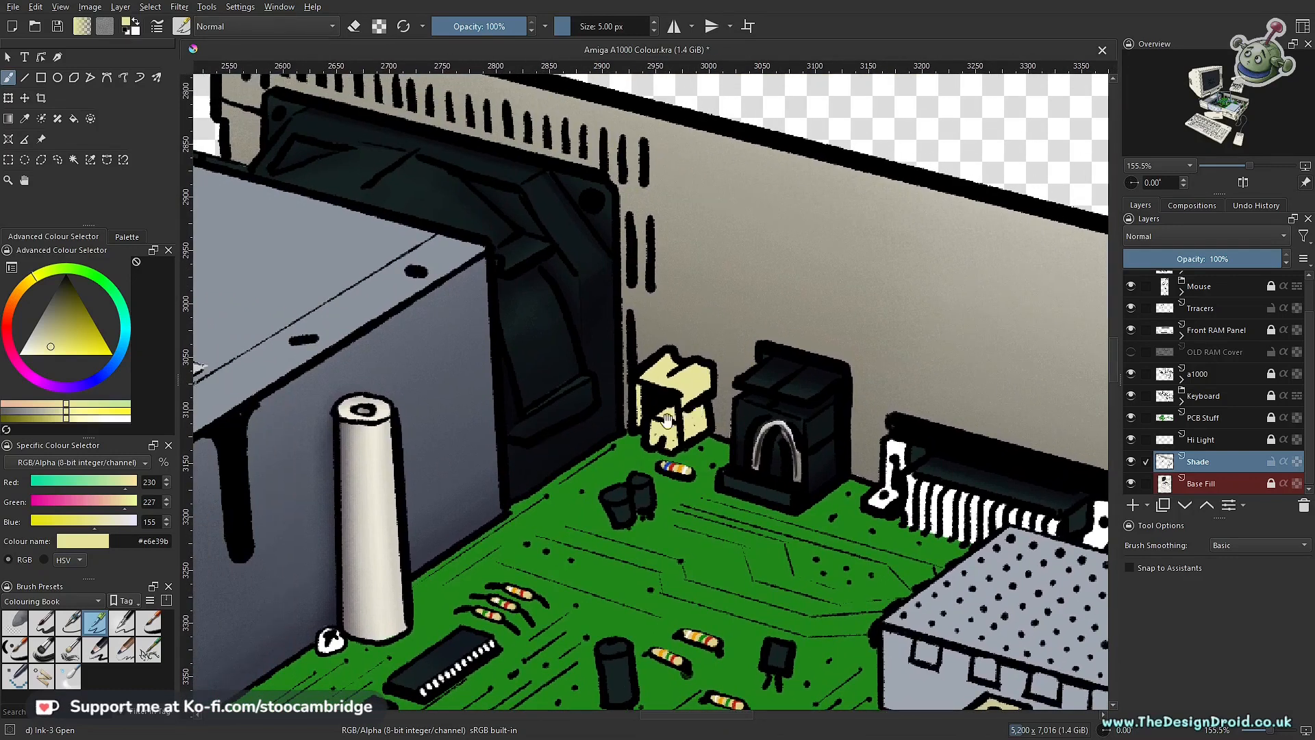
drag(434, 449, 649, 367)
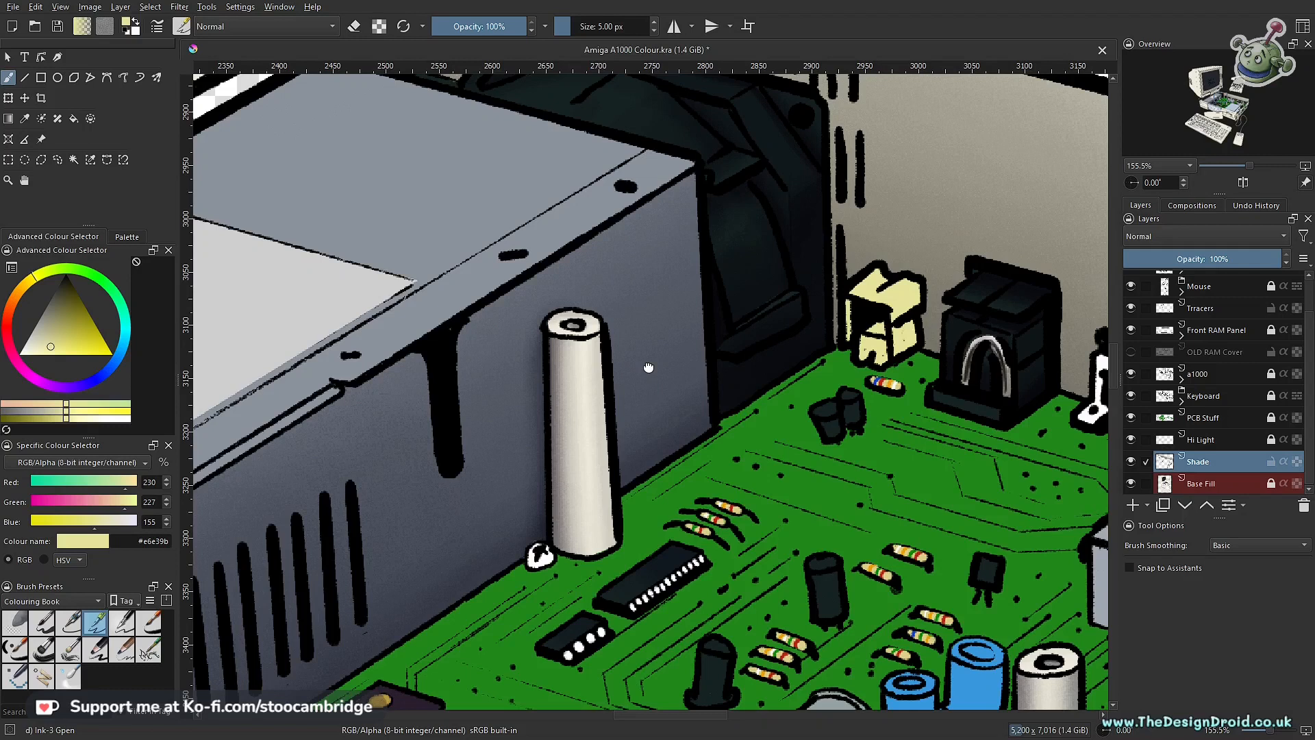
drag(648, 368, 650, 365)
drag(448, 315, 673, 303)
drag(763, 281, 608, 361)
mouse_move(74, 321)
mouse_down()
mouse_move(79, 281)
mouse_move(64, 282)
mouse_up()
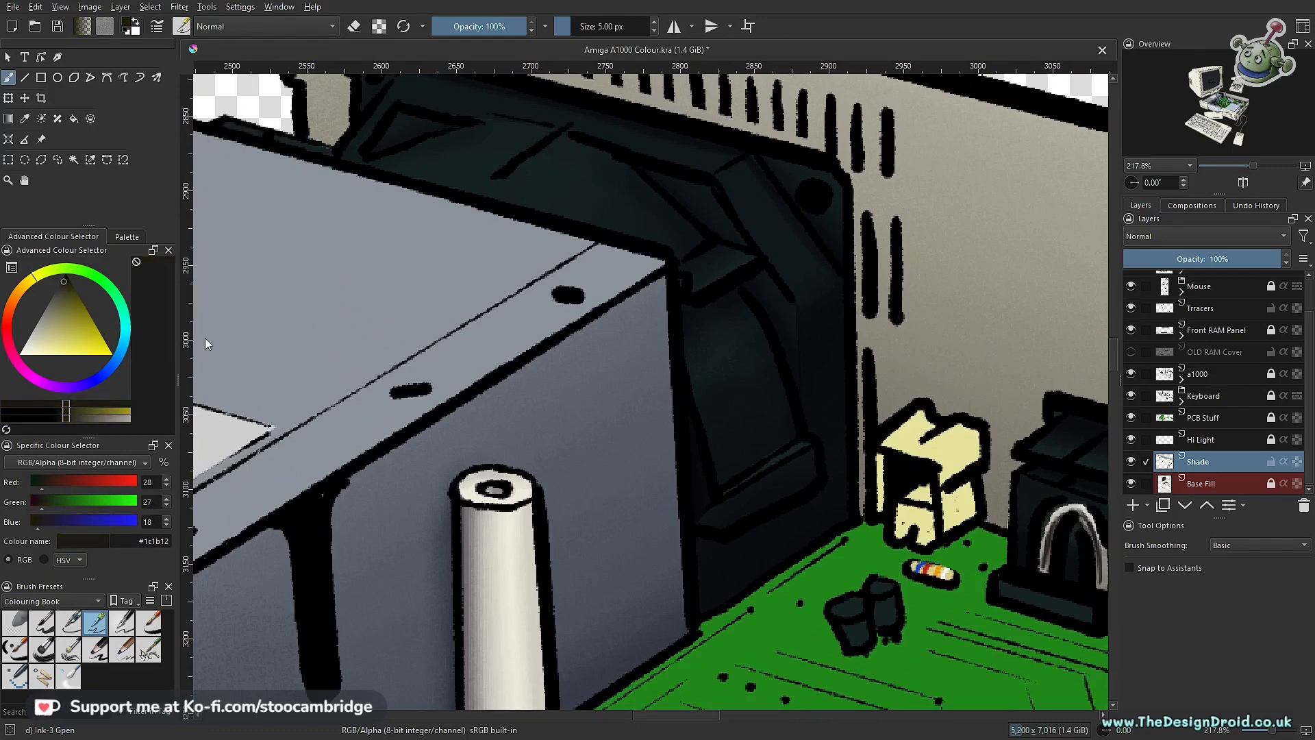
drag(873, 376, 466, 387)
drag(508, 473, 704, 327)
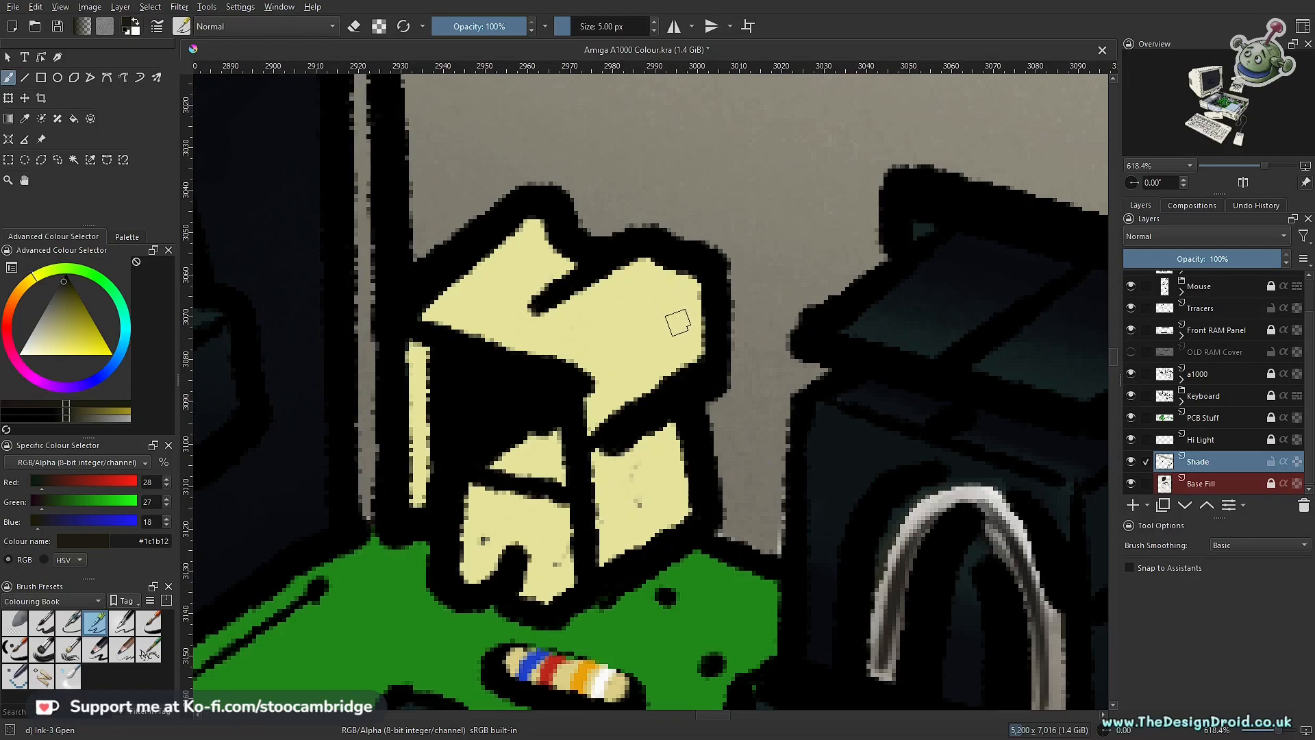
scroll(522, 295, down, 4)
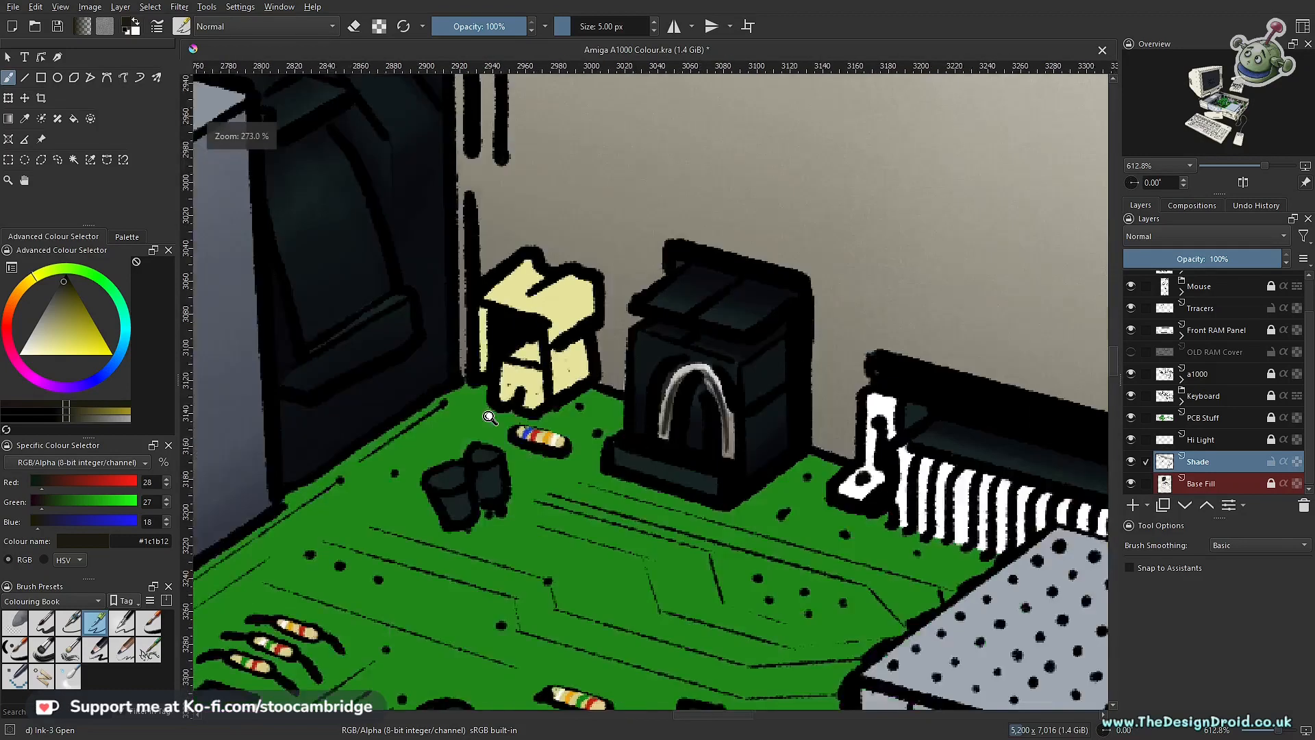
Step: Shift the dark colour's hue to blue as #13121c, then sample the near-black #0a0d11 from the artwork
click(93, 384)
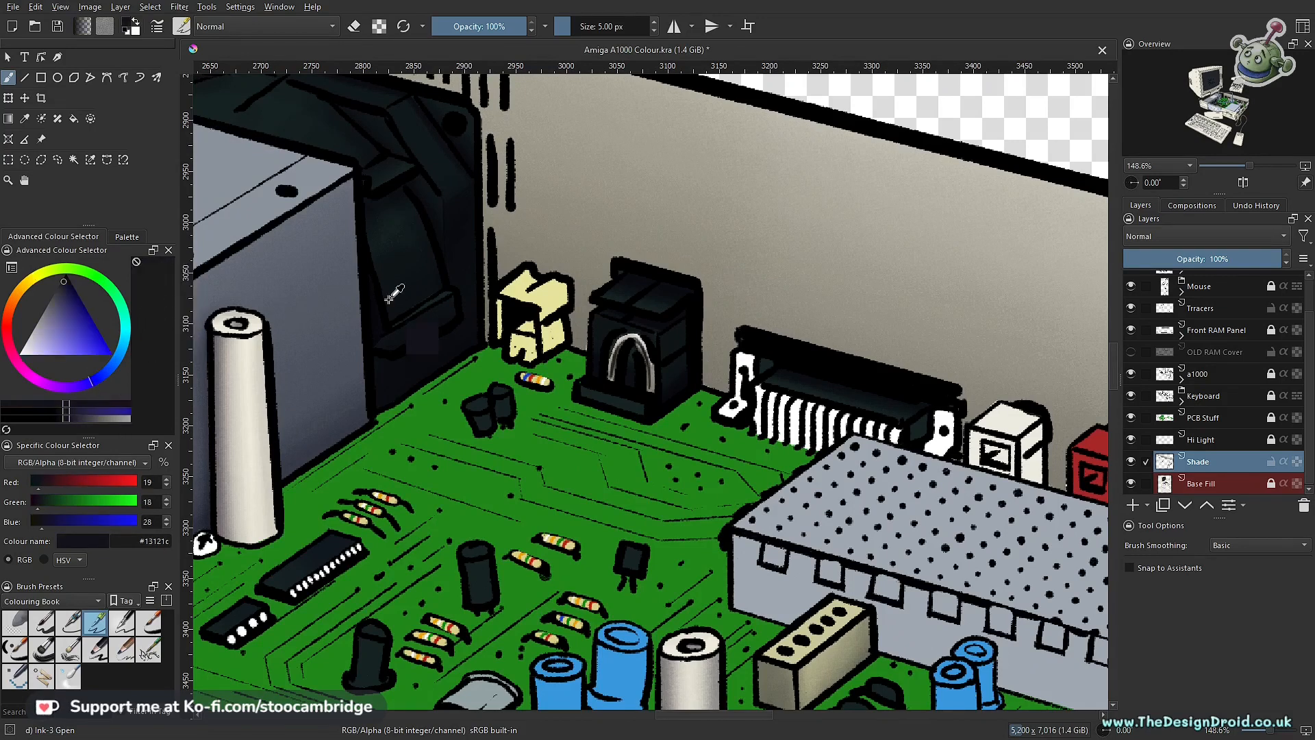
ctrl+click(464, 238)
drag(258, 356, 262, 445)
drag(312, 388, 913, 288)
mouse_move(643, 352)
mouse_down()
mouse_move(854, 440)
mouse_move(872, 473)
mouse_up()
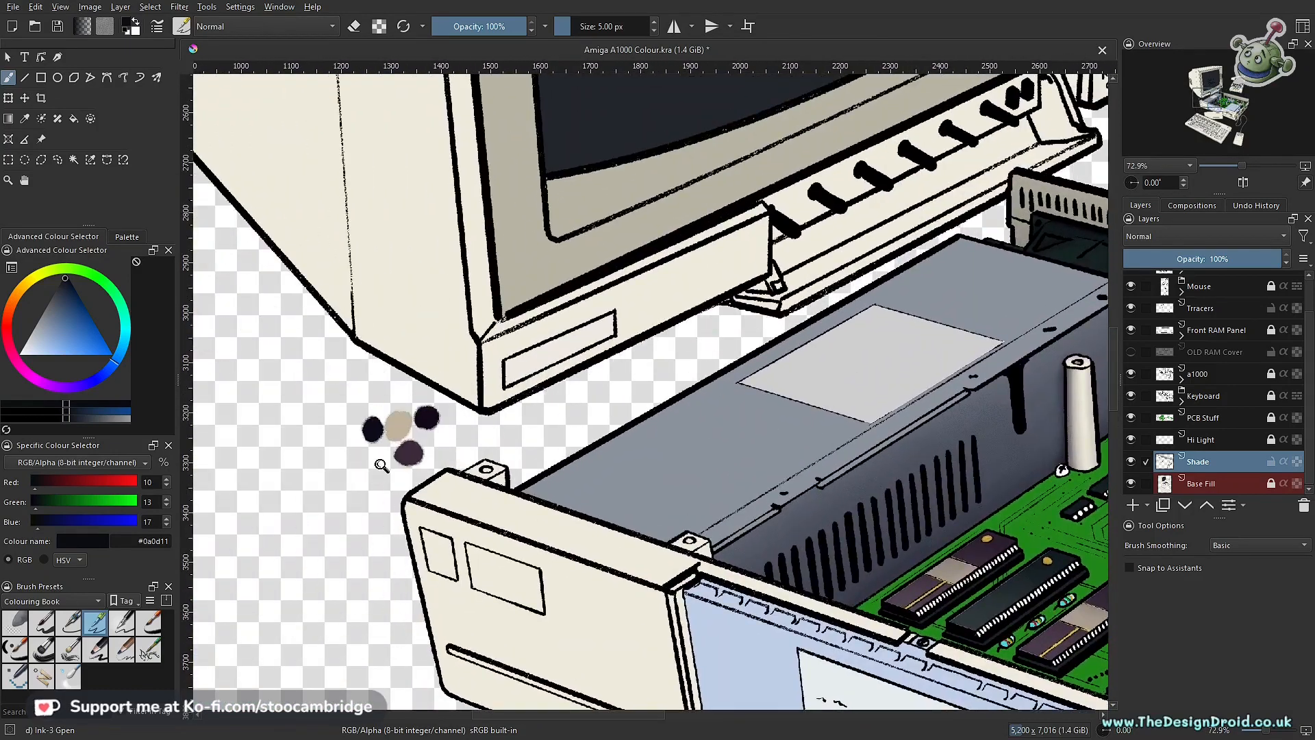
Step: Sample the dark blue #0a0c1a from the painted colour swatches below the monitor
drag(381, 465, 342, 332)
ctrl+click(375, 381)
drag(760, 270, 575, 455)
drag(358, 510, 359, 414)
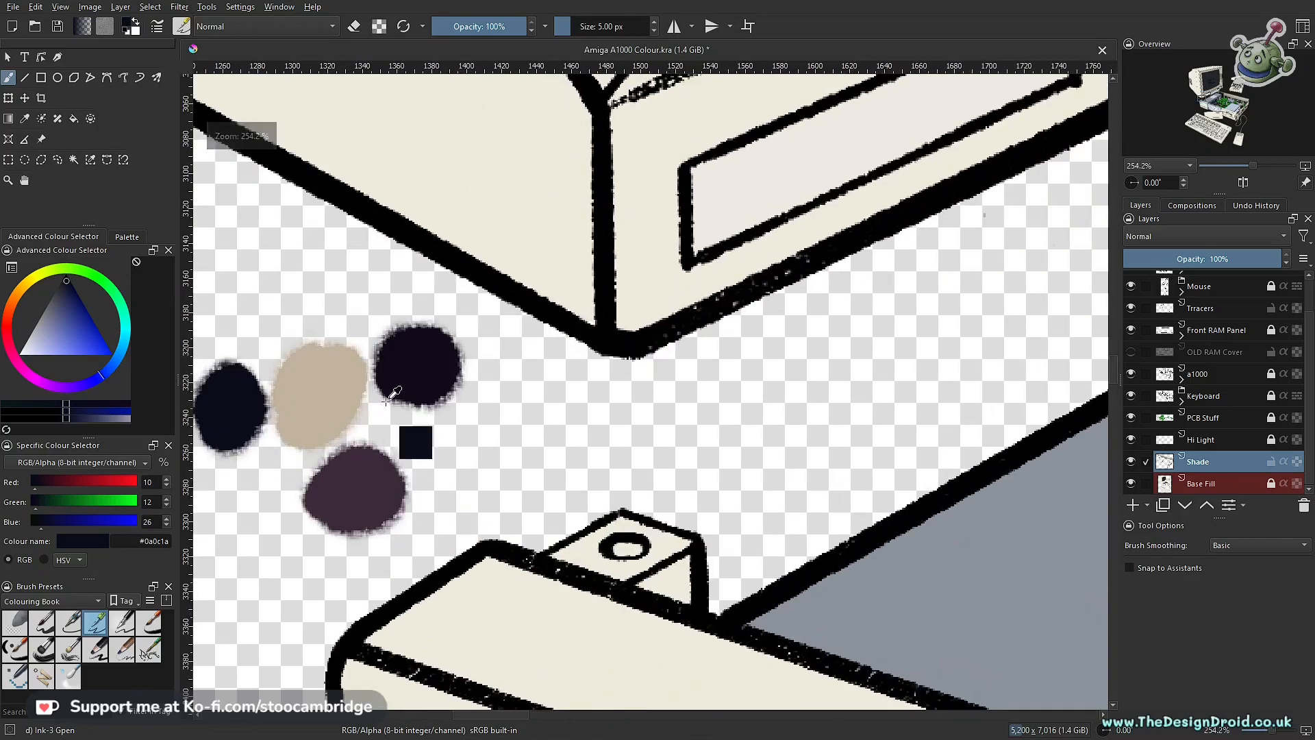
drag(688, 339, 685, 385)
drag(890, 308, 390, 521)
drag(763, 391, 522, 450)
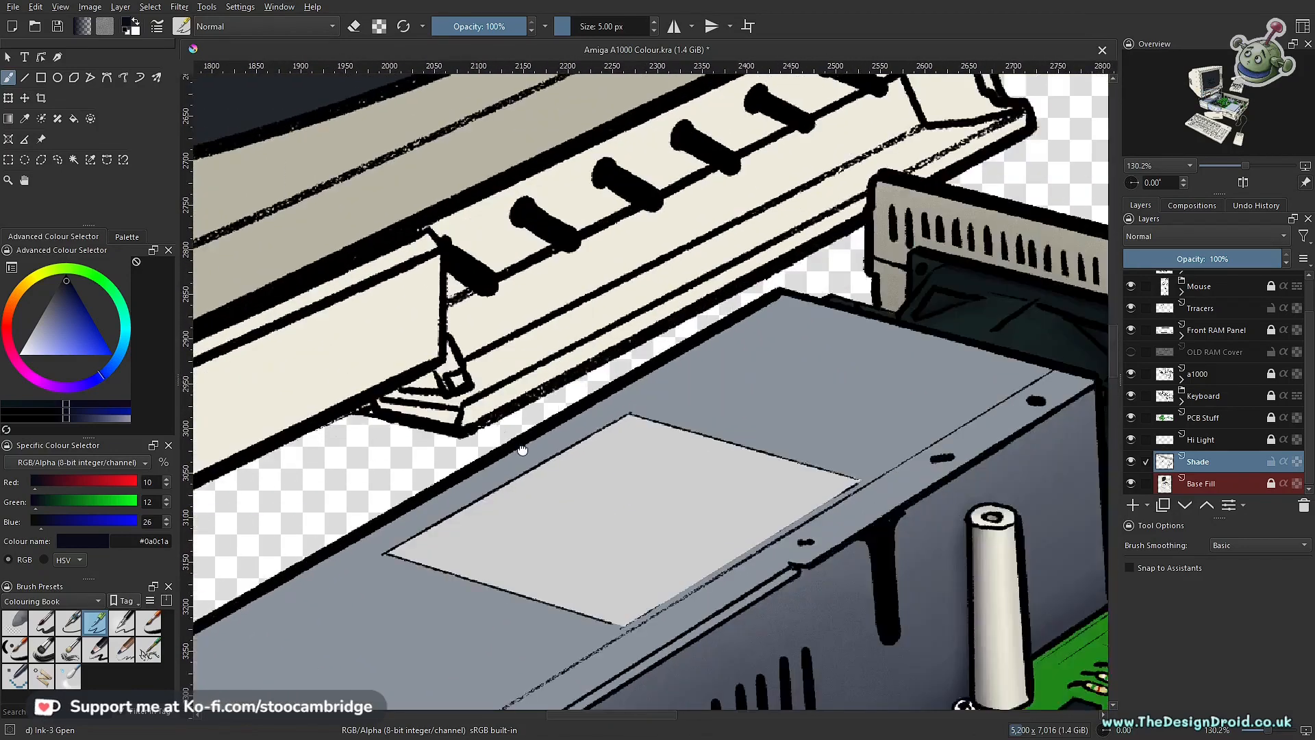
Step: Pick the dark purple #130a1a as the brush colour for shading the yellow connector
drag(726, 366, 416, 455)
drag(760, 418, 452, 247)
drag(527, 509, 555, 413)
mouse_move(436, 383)
mouse_down()
mouse_move(479, 376)
mouse_move(567, 428)
mouse_move(690, 379)
mouse_up()
drag(385, 425, 437, 387)
mouse_move(302, 407)
mouse_down()
mouse_move(667, 340)
mouse_move(896, 331)
mouse_move(915, 407)
mouse_up()
ctrl+click(675, 332)
drag(959, 383, 212, 538)
drag(677, 462, 692, 345)
drag(596, 318, 579, 425)
Step: Choose the Charcoal pencil large brush and try a shading stroke over the yellow connector's upper face
click(77, 653)
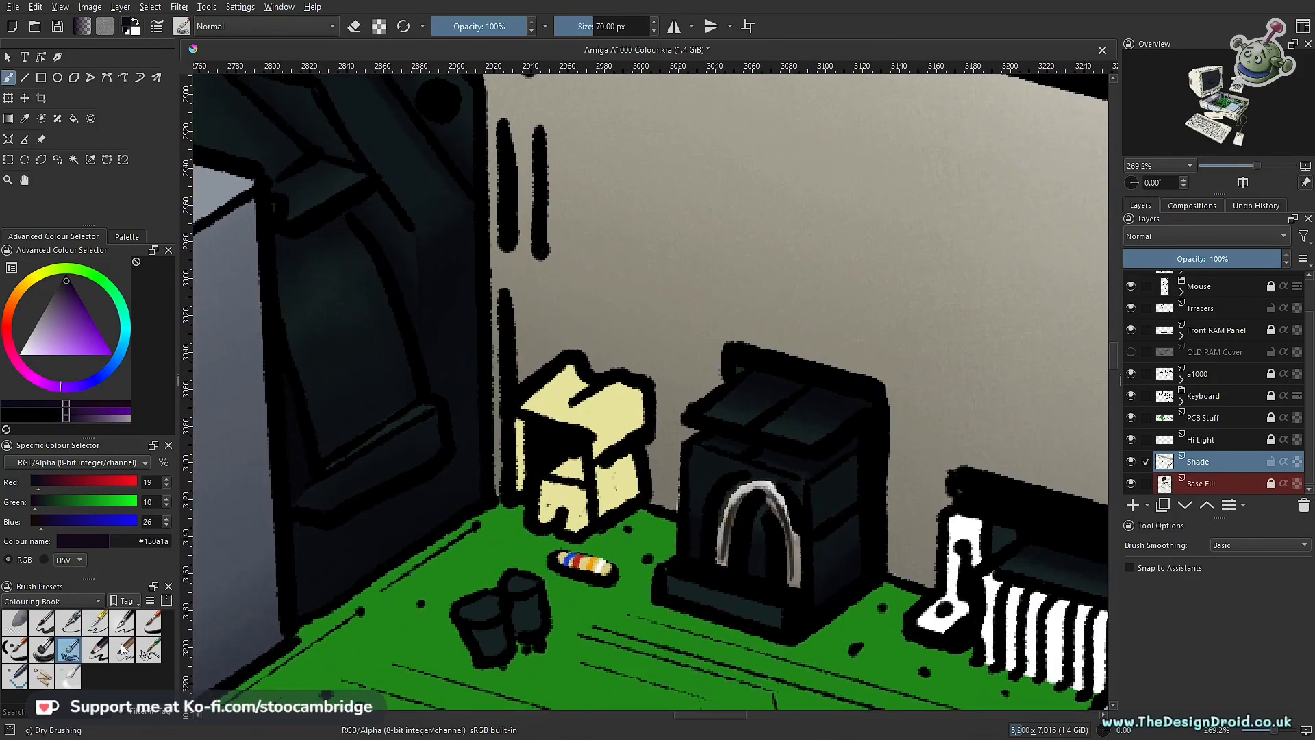
click(95, 649)
scroll(637, 436, up, 2)
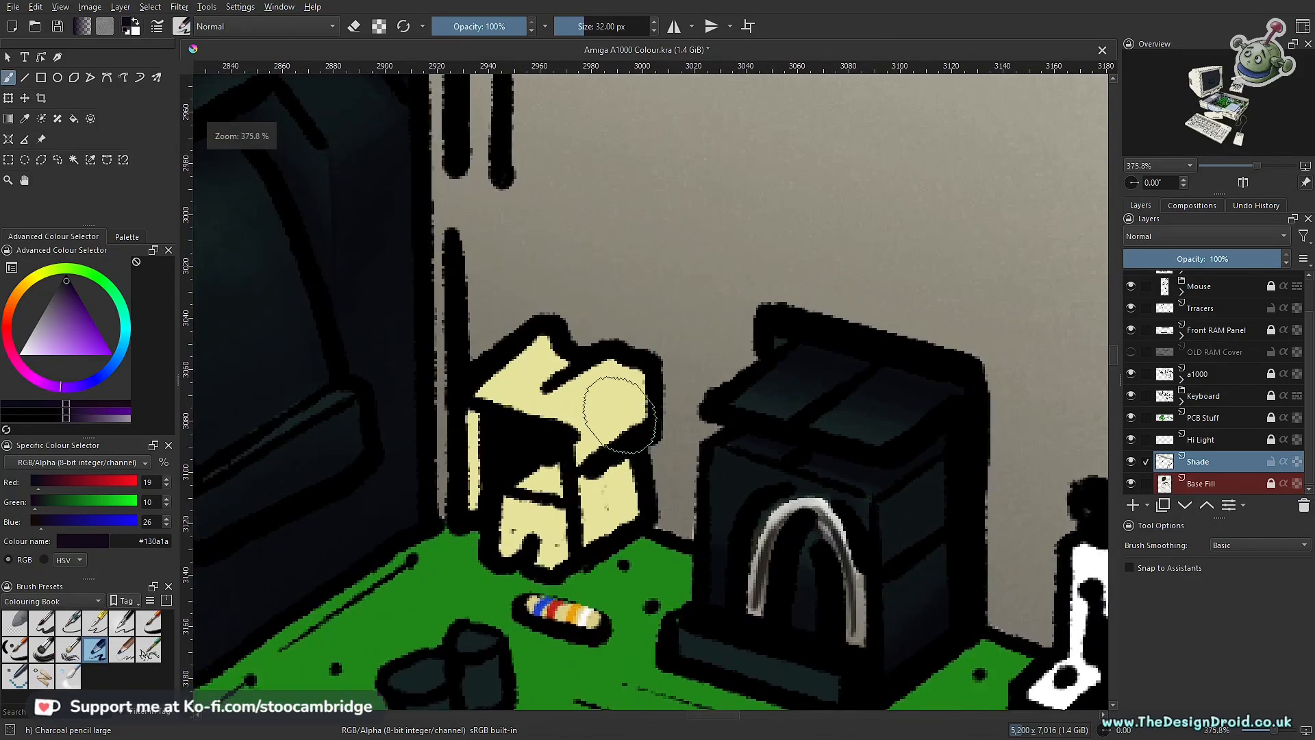
drag(645, 382, 591, 436)
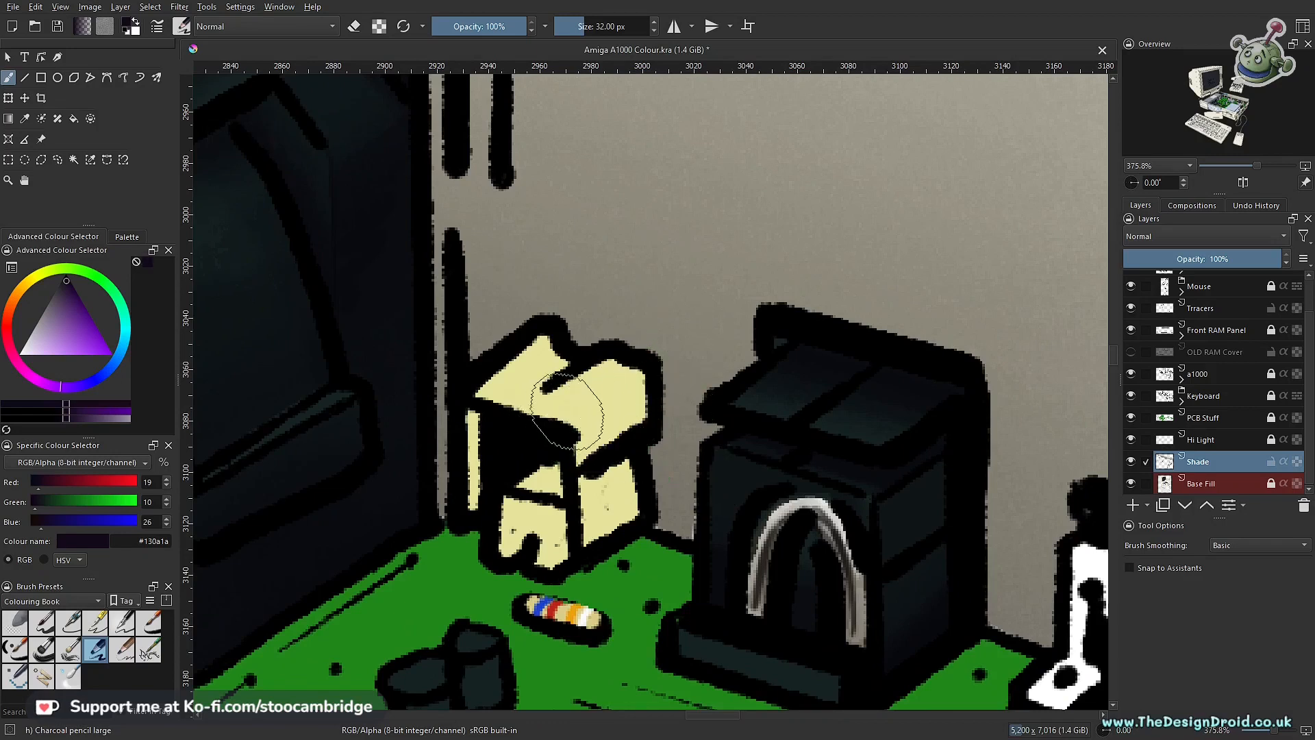
Step: Outline the right side of the yellow connector with a polygonal selection
click(41, 159)
scroll(670, 350, up, 3)
click(683, 435)
click(654, 471)
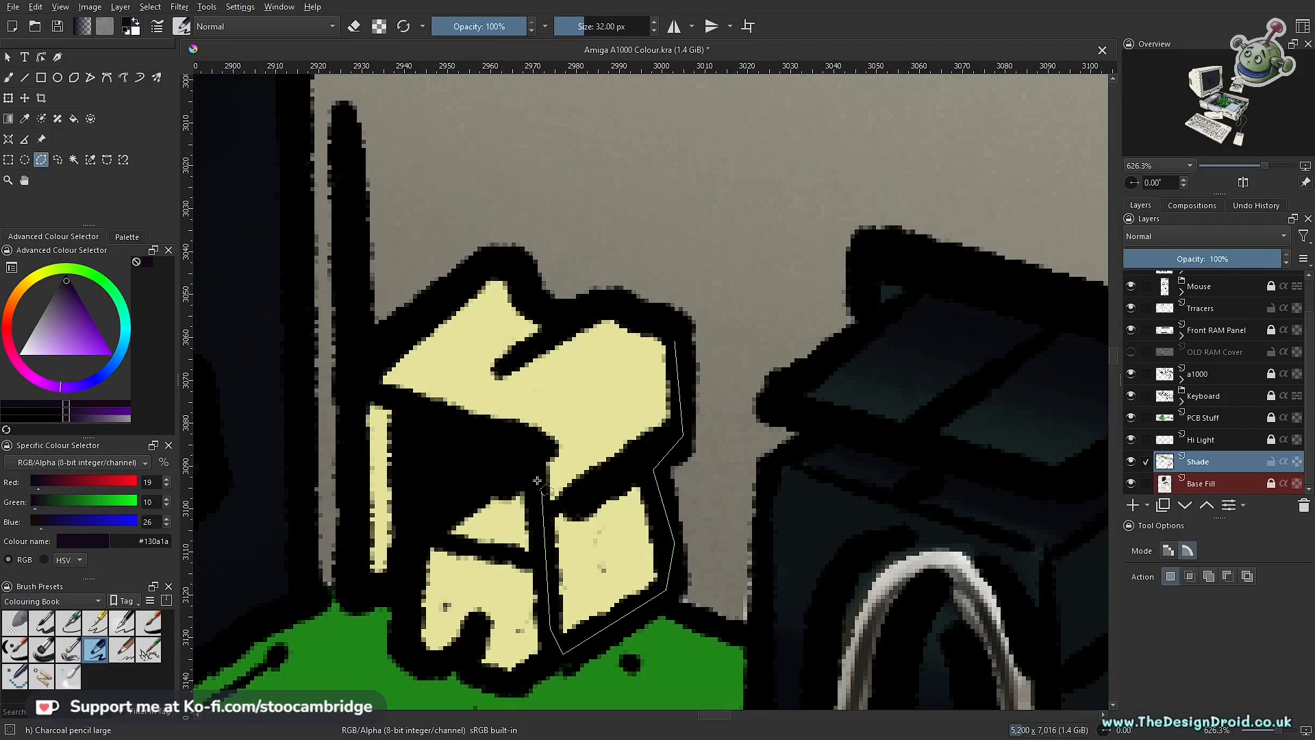
click(675, 341)
Step: Return to the freehand brush and reduce its opacity to 5%
key(b)
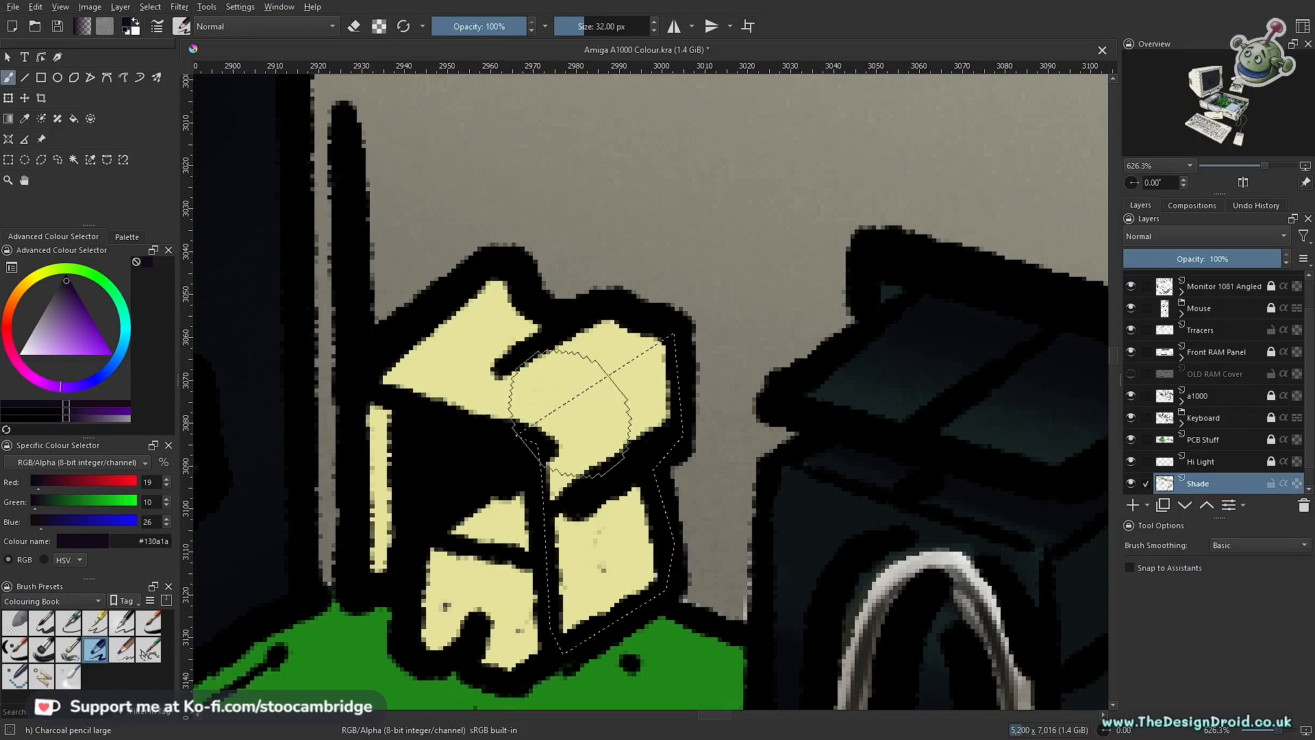
key(i)
key(i)
key(i)
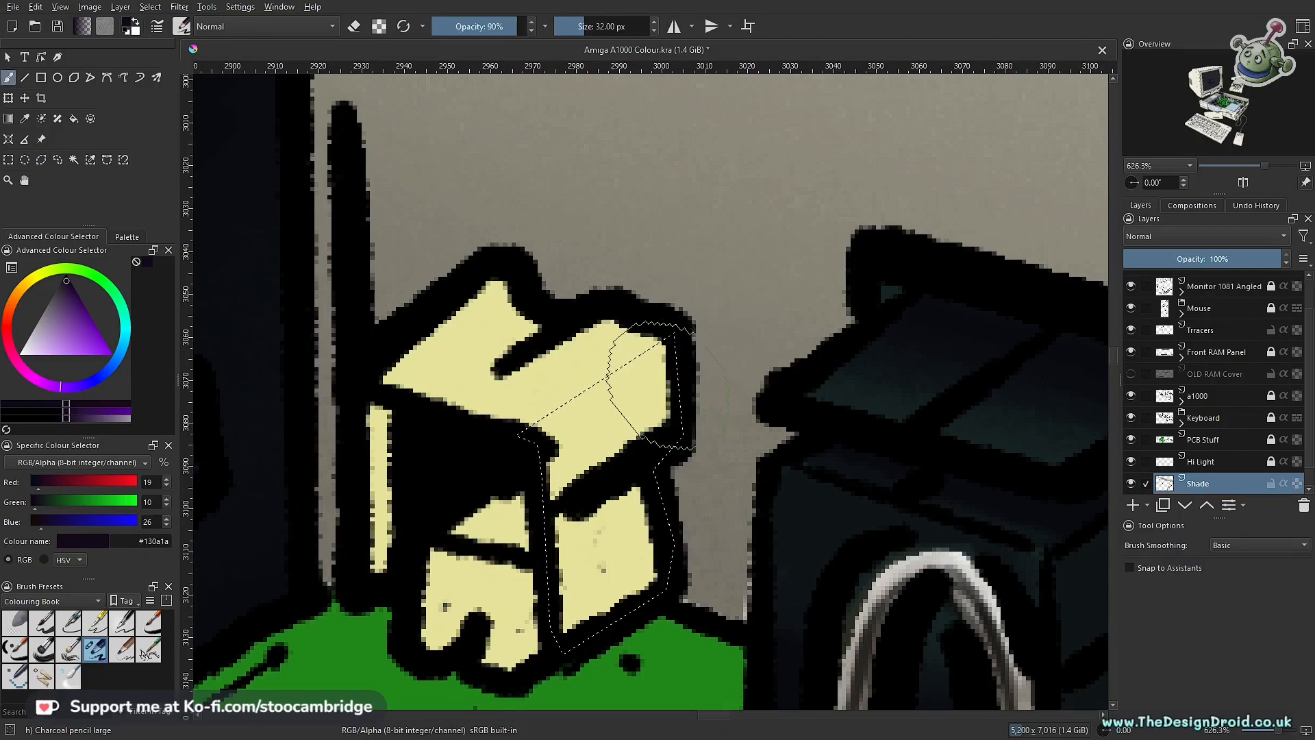
key(i)
key(i)
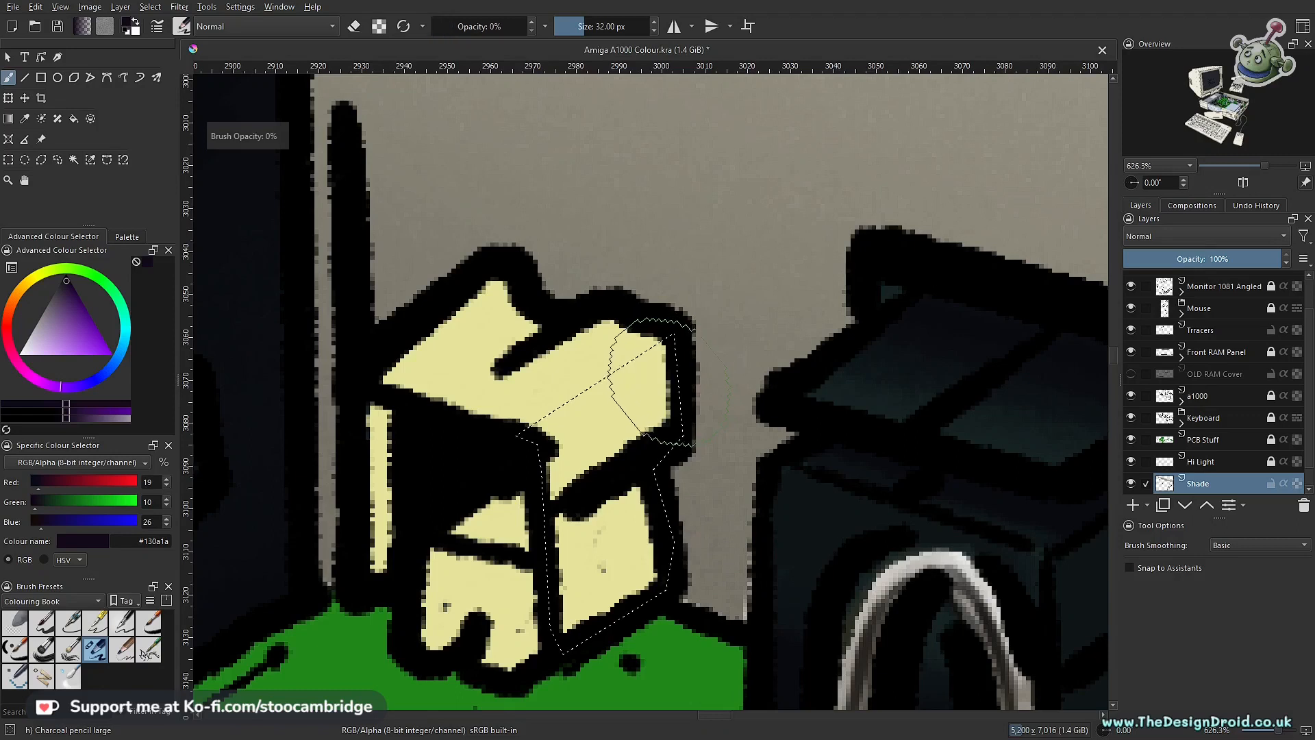
click(533, 23)
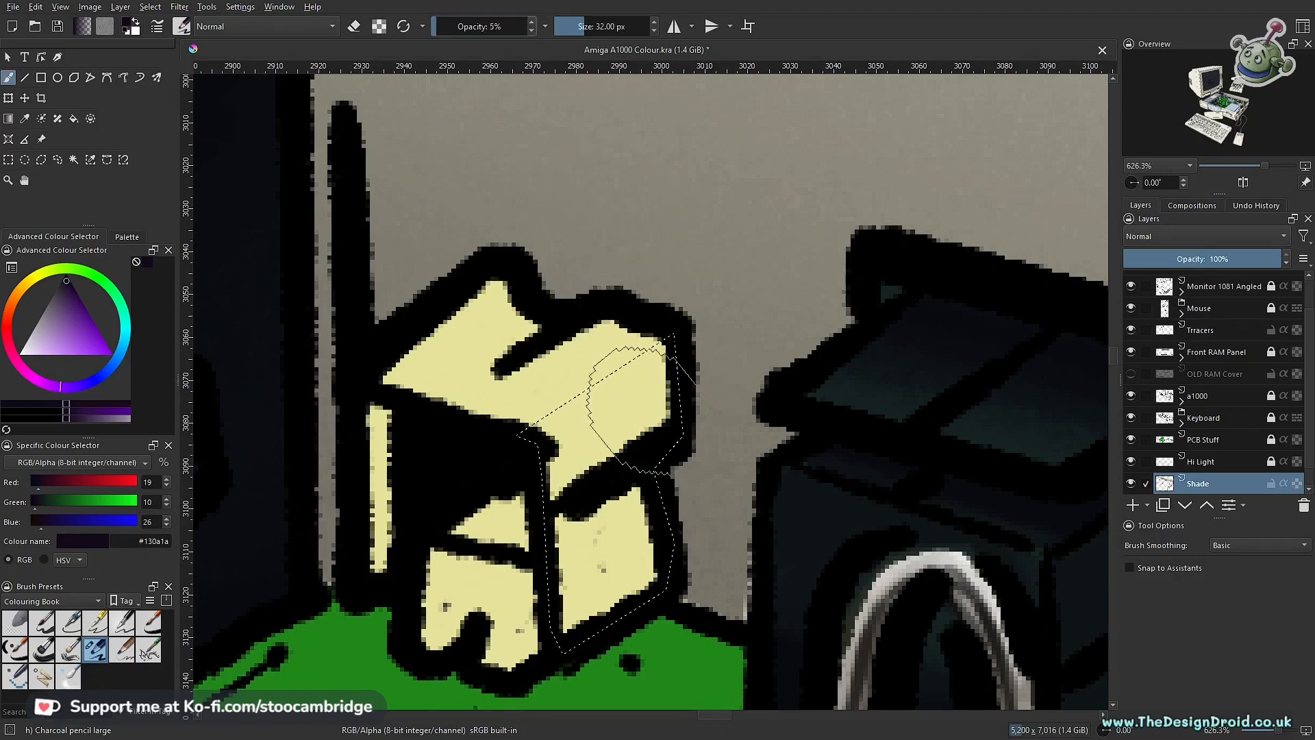
Step: Shade the selected right side of the yellow connector with soft strokes, covering both the upper and lower faces
mouse_move(709, 383)
mouse_down()
mouse_move(486, 470)
mouse_move(750, 358)
mouse_up()
mouse_move(351, 606)
mouse_down()
mouse_move(807, 352)
mouse_move(434, 520)
mouse_move(830, 376)
mouse_move(616, 450)
mouse_move(712, 363)
mouse_up()
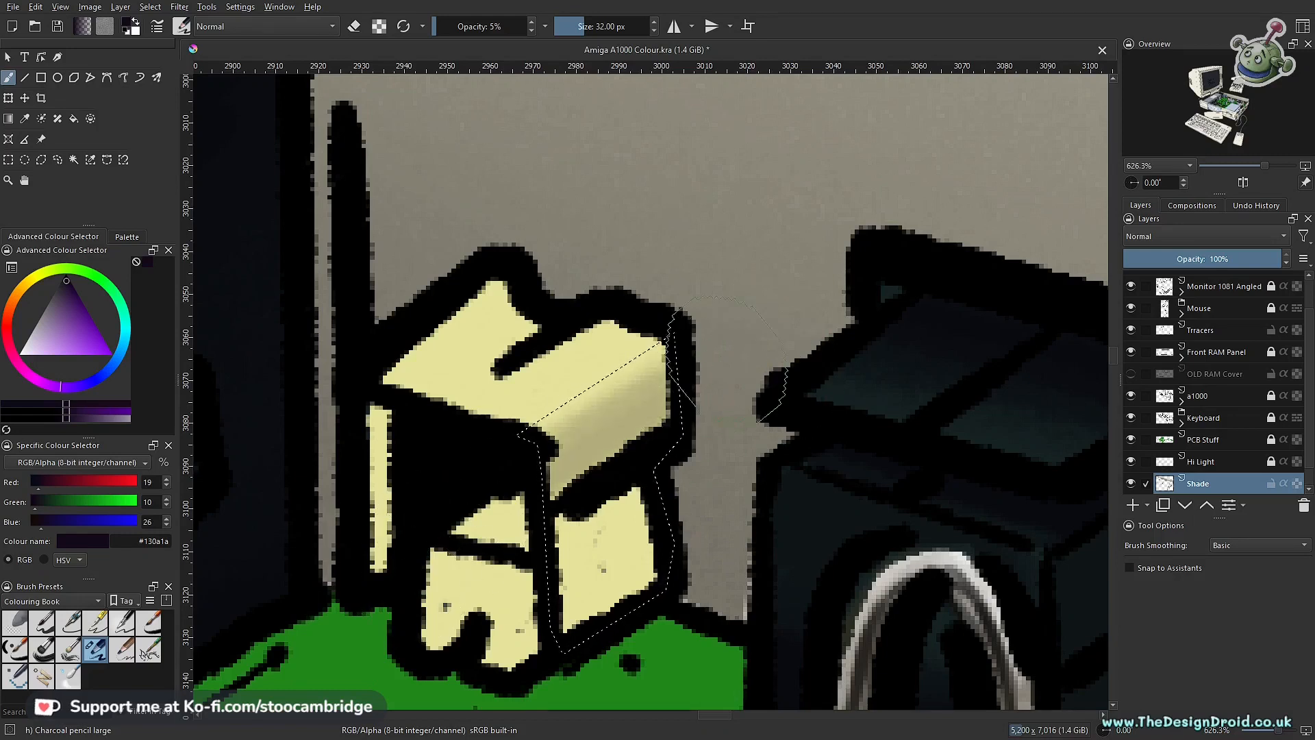
scroll(712, 409, down, 6)
scroll(713, 409, up, 4)
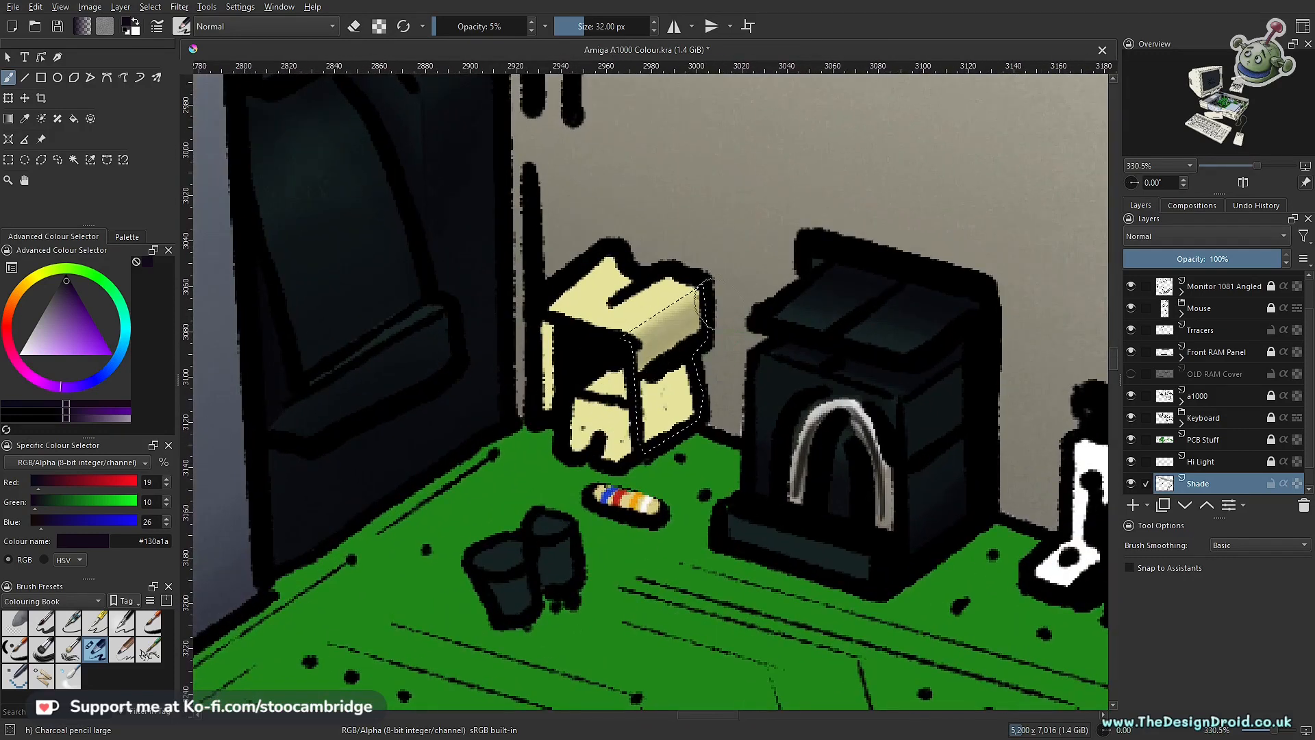
scroll(674, 328, up, 2)
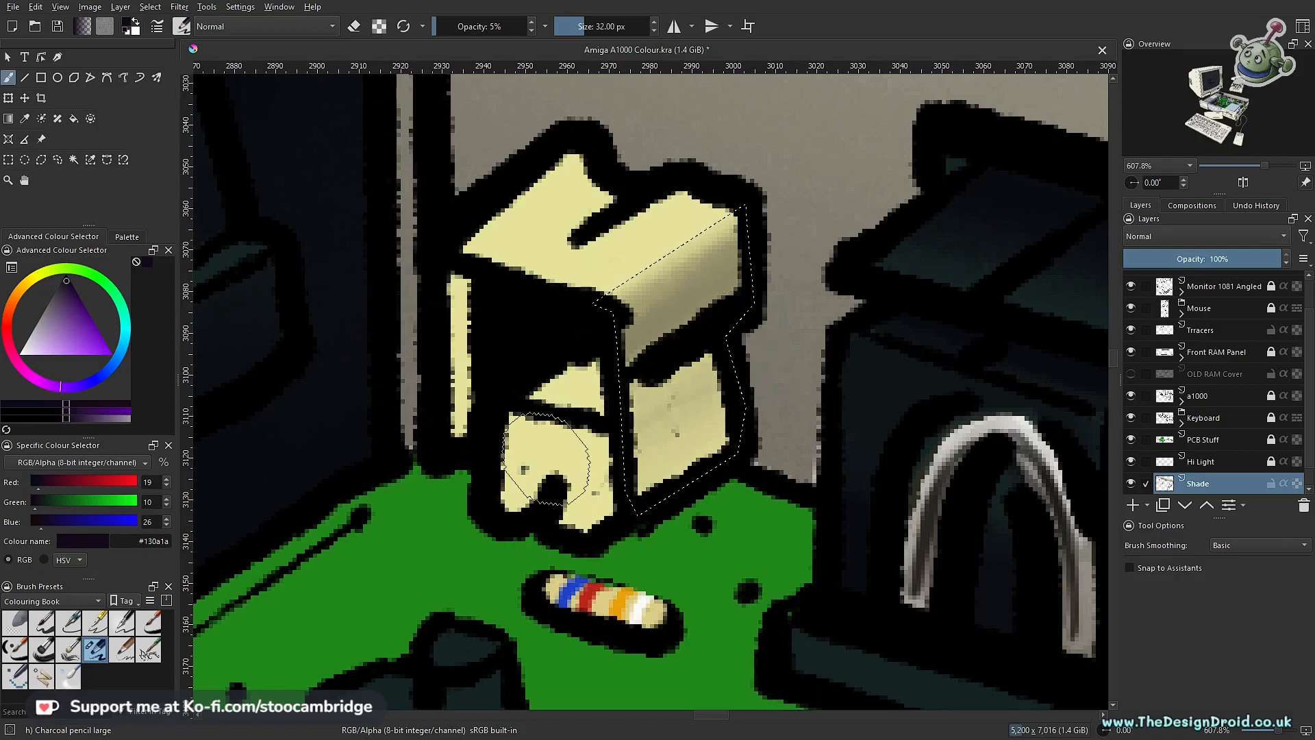
Step: Examine the connector's right-side shading against the surrounding circuit board and rear panel
scroll(473, 507, down, 6)
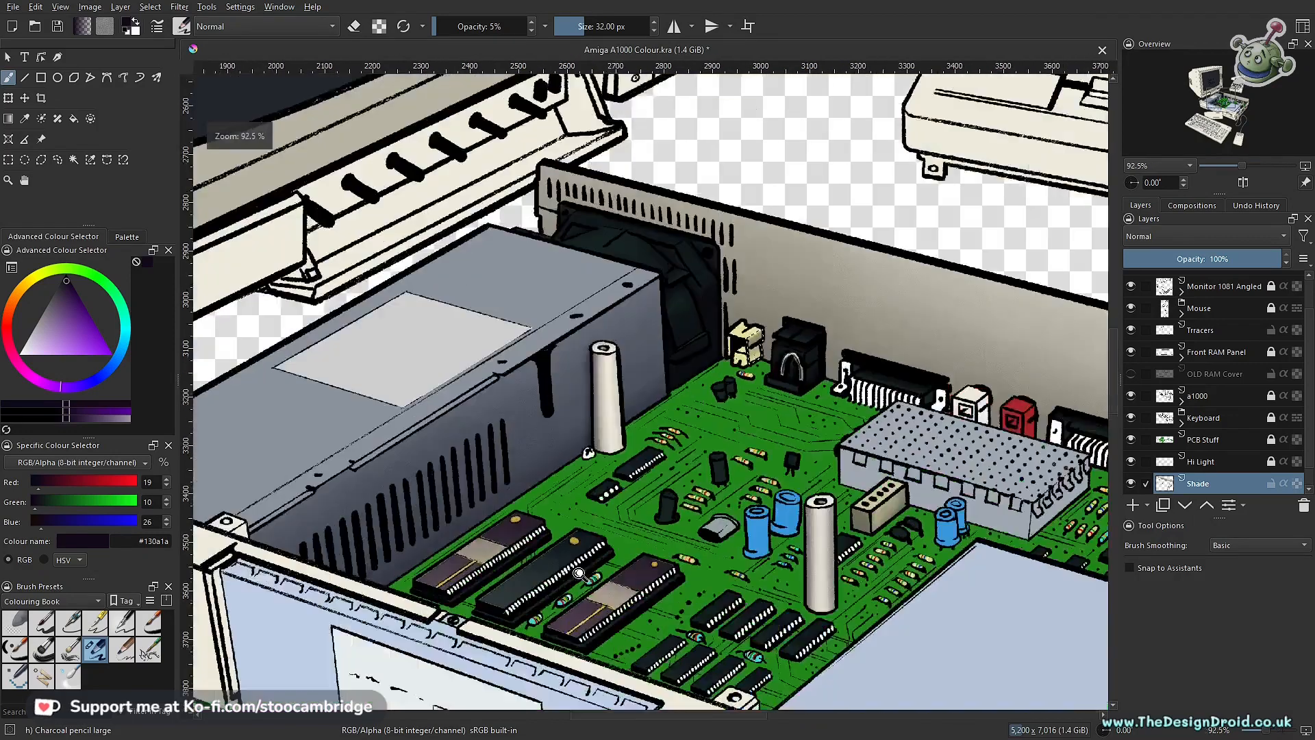
scroll(703, 368, up, 3)
scroll(703, 367, down, 3)
scroll(600, 439, up, 2)
scroll(568, 500, up, 3)
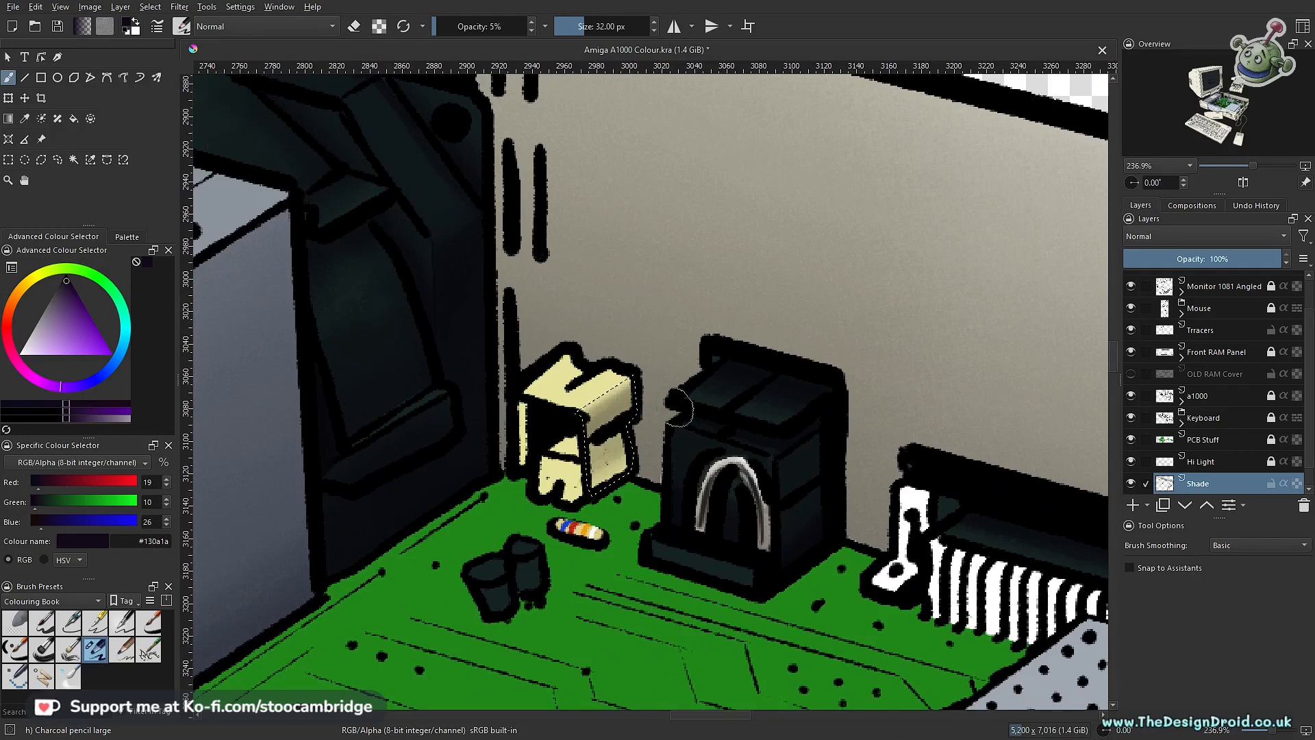
scroll(511, 574, down, 10)
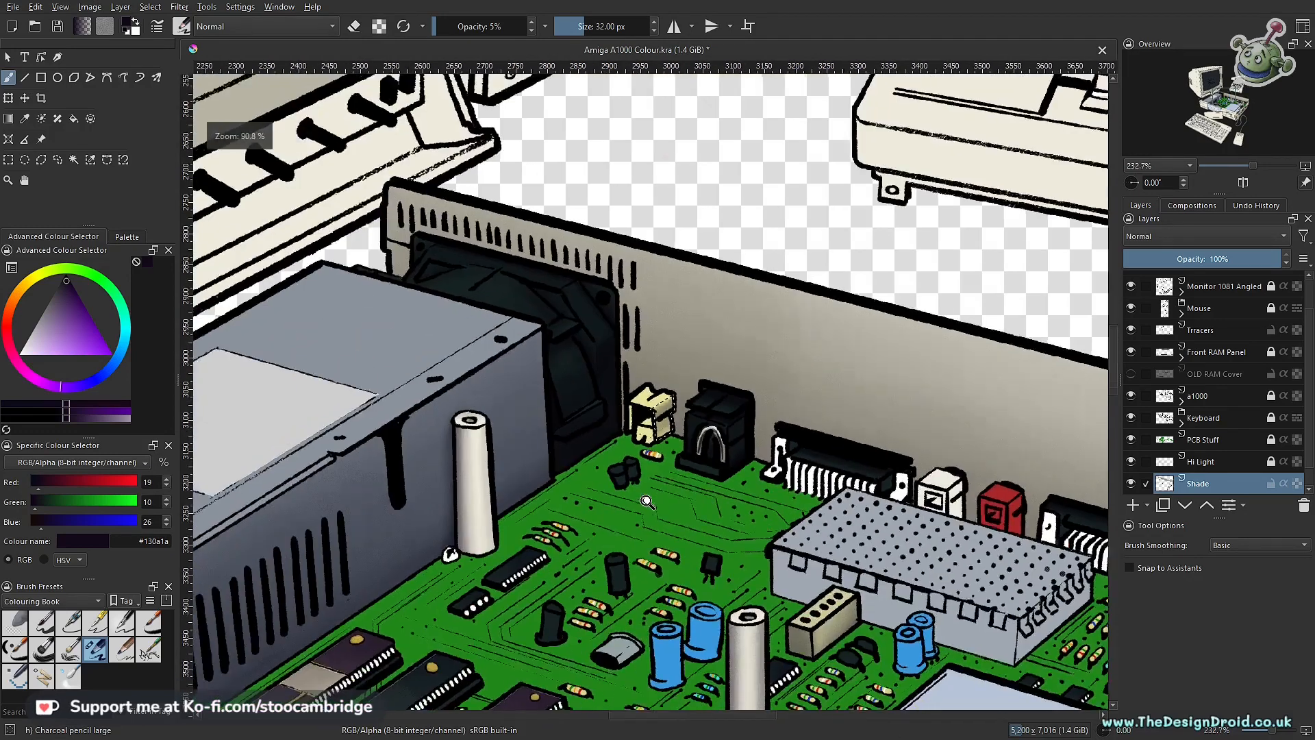
scroll(588, 566, down, 2)
scroll(588, 566, up, 12)
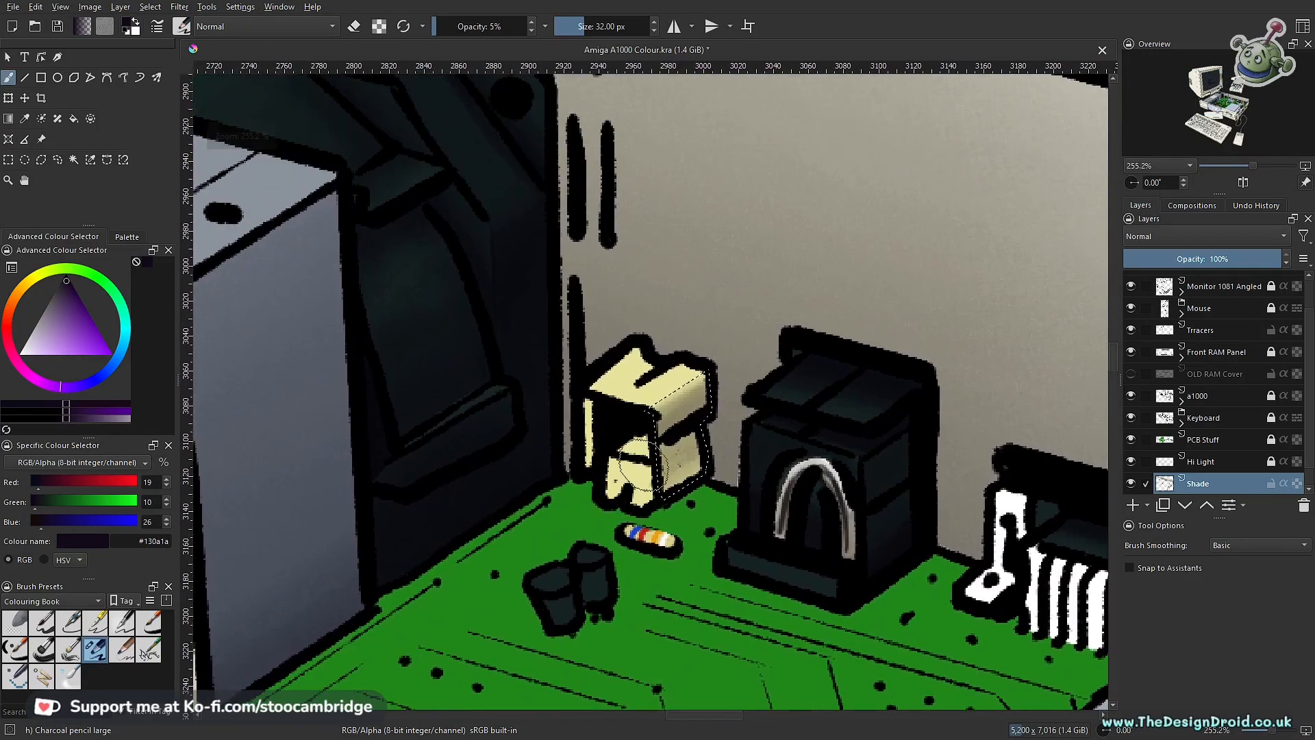
Step: Outline the small triangular recess inside the yellow connector with a polygonal selection and darken it with the 5% opacity brush
key(ctrl+r)
scroll(656, 402, up, 3)
scroll(656, 402, up, 1)
click(634, 406)
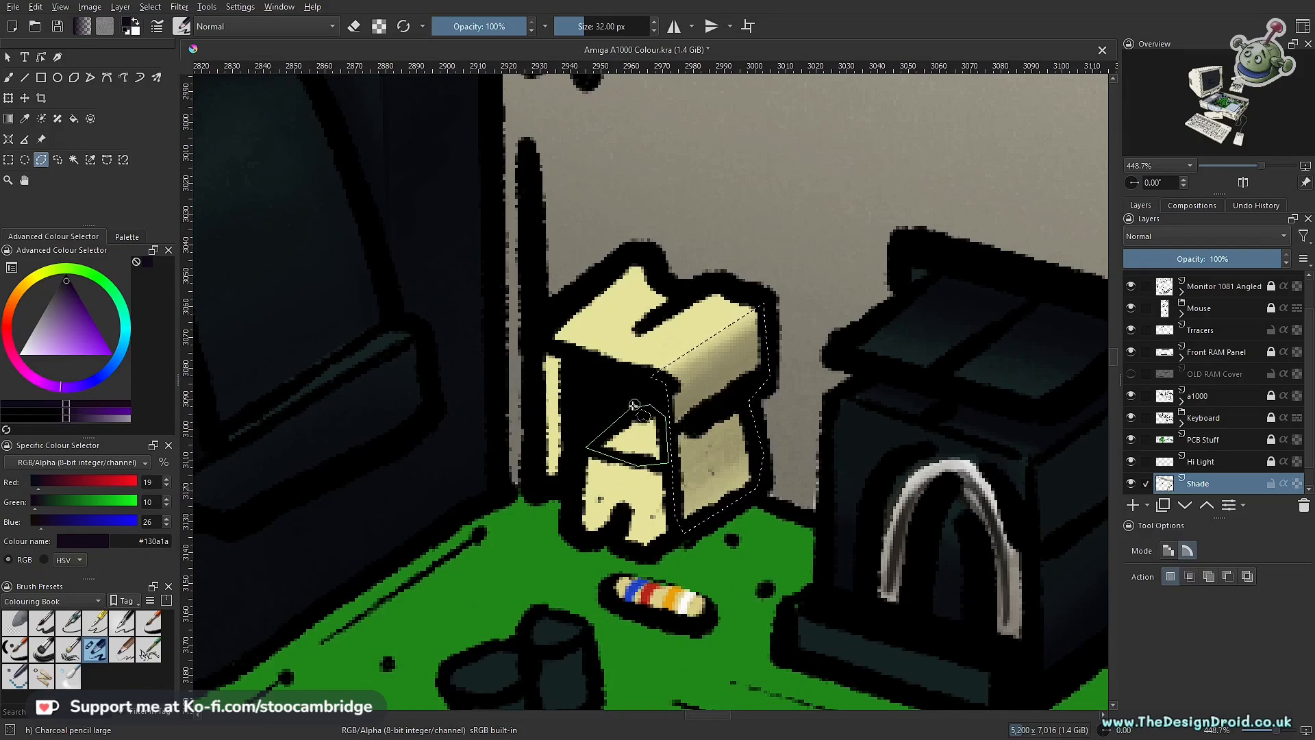
key(b)
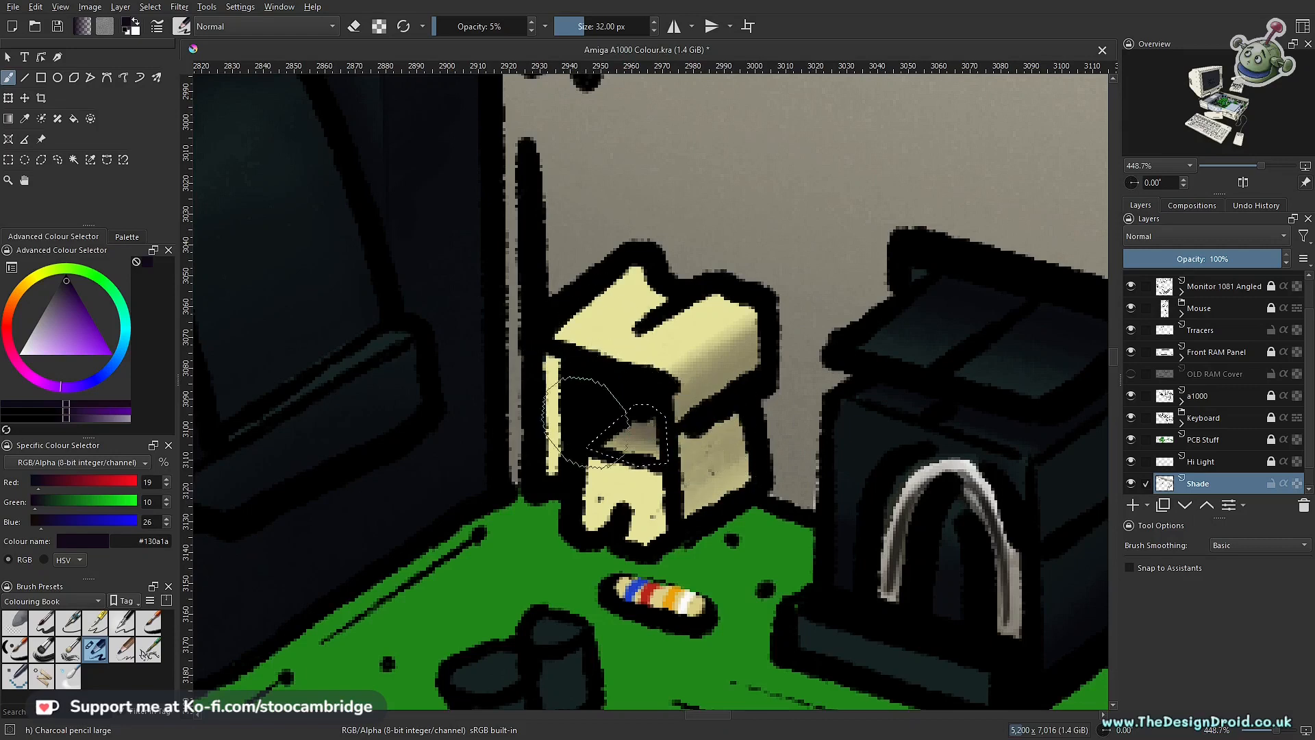
Step: Review the yellow connector's shaded recess alongside the capacitors, chips and power supply on the board
scroll(714, 473, down, 6)
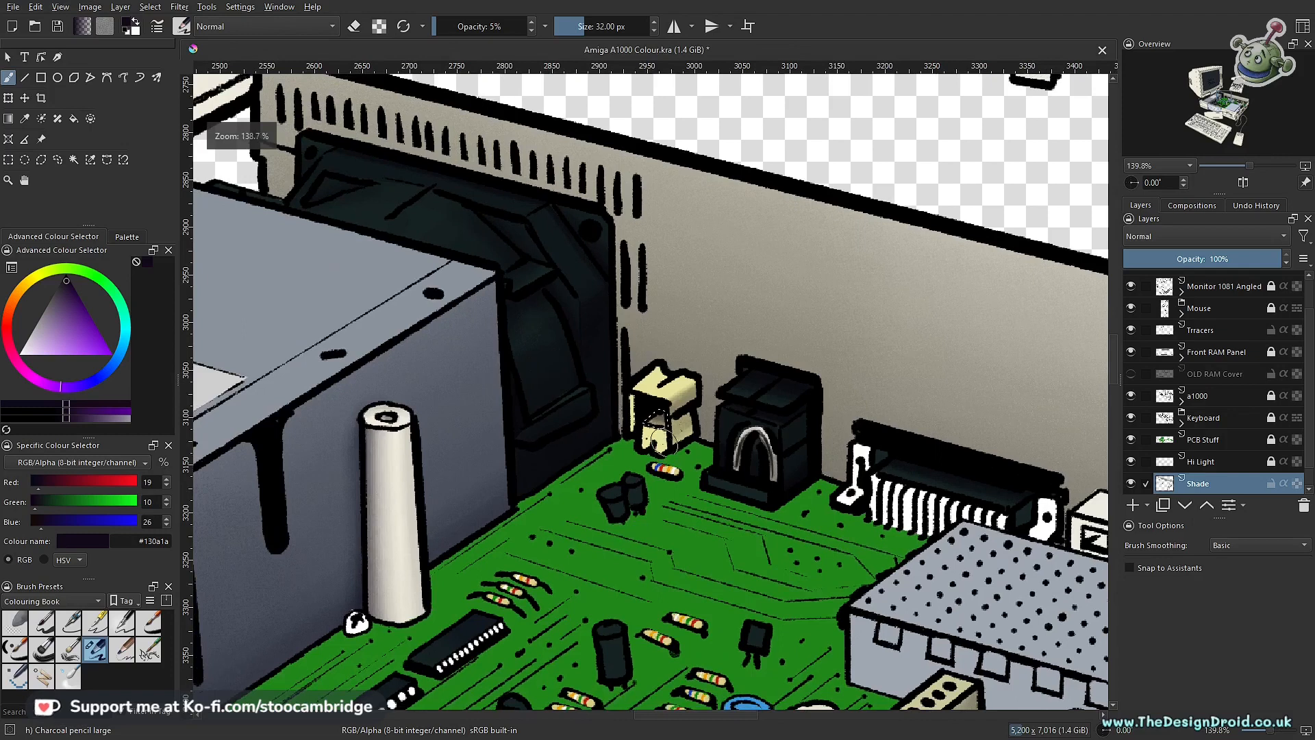
drag(674, 421, 669, 450)
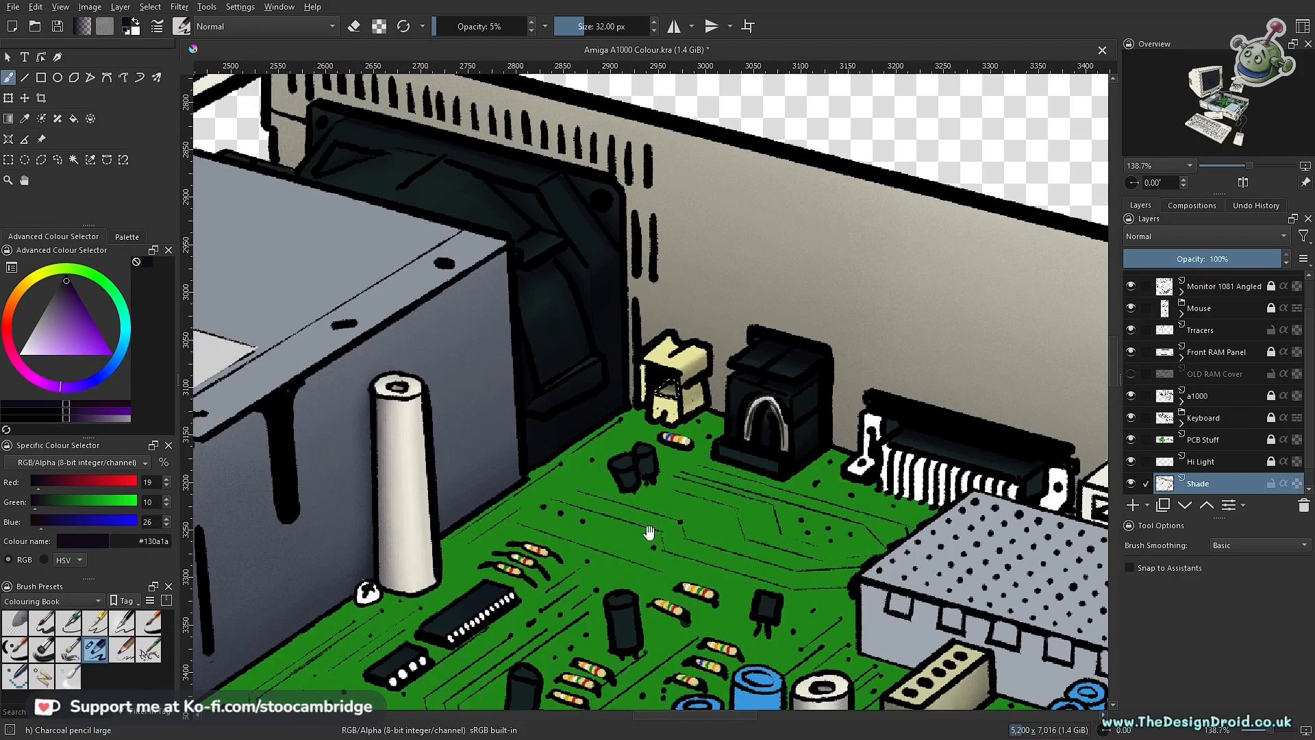
drag(642, 507, 694, 265)
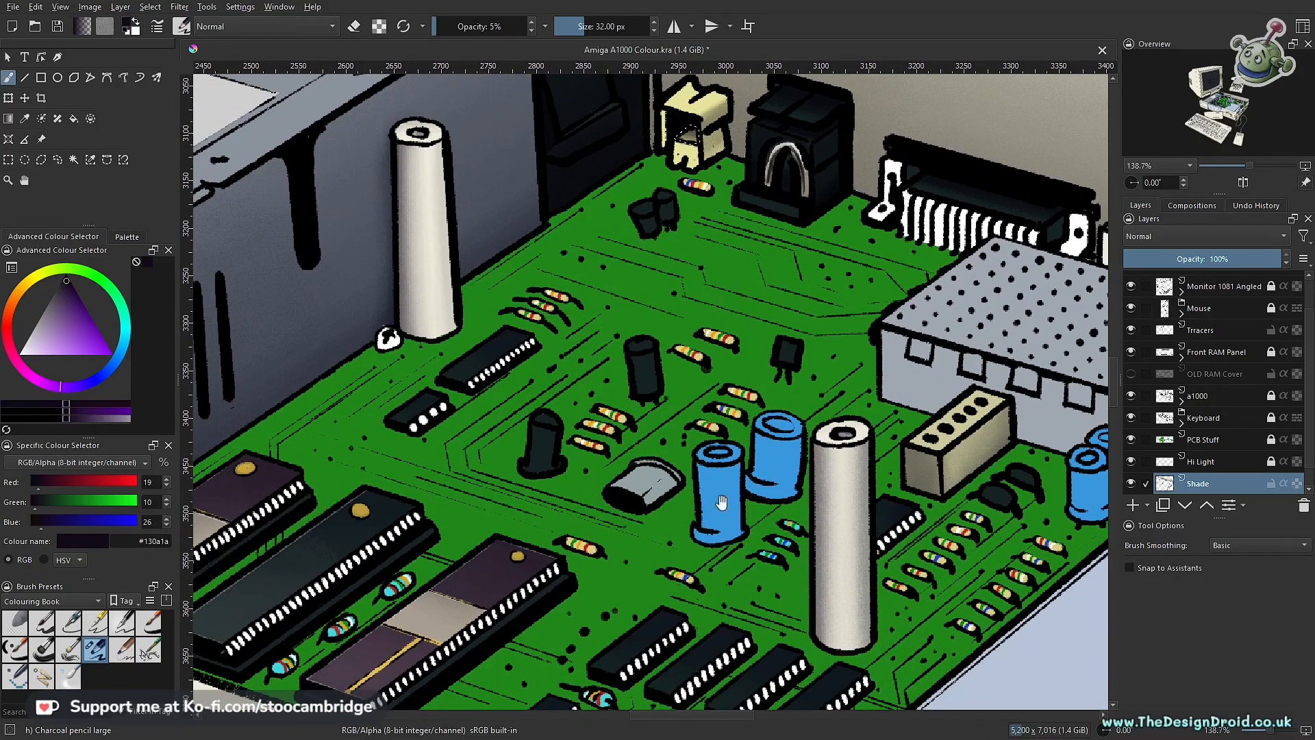
scroll(721, 502, down, 5)
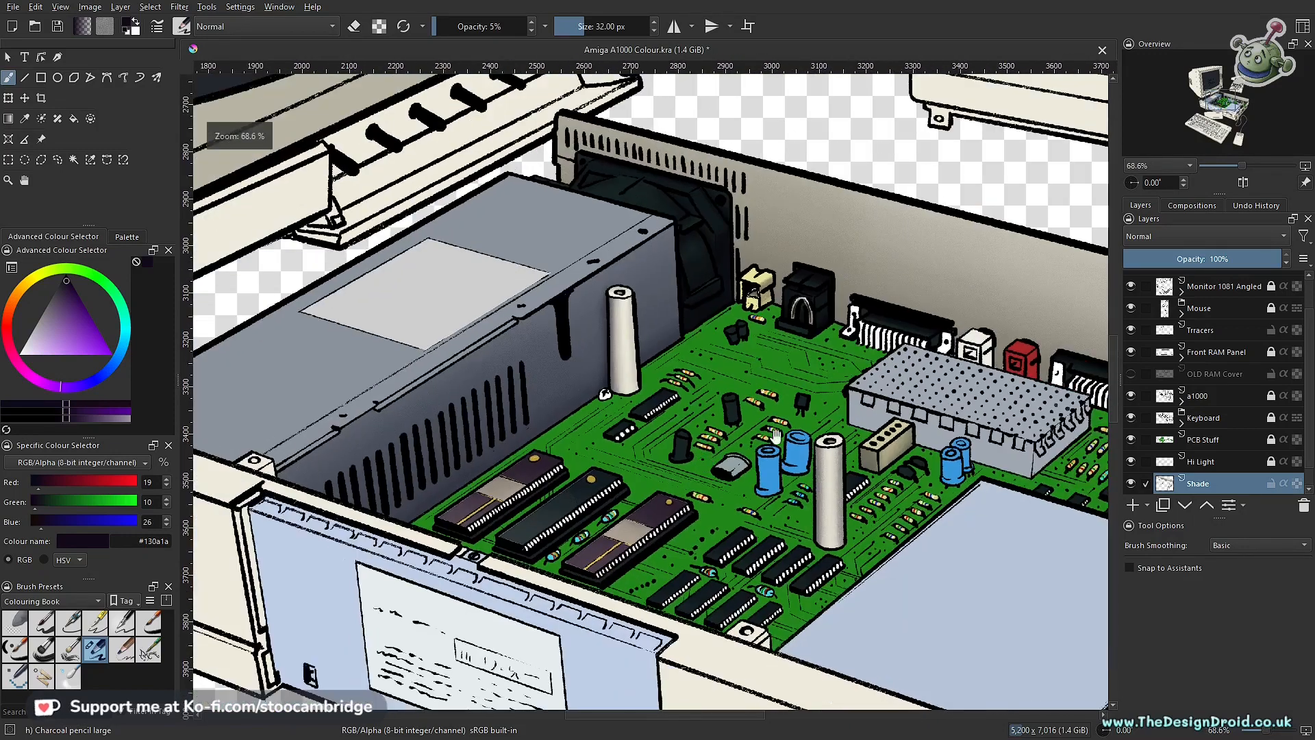
drag(776, 435, 628, 430)
drag(739, 358, 777, 480)
mouse_move(593, 476)
mouse_down()
mouse_move(675, 356)
mouse_move(653, 485)
mouse_move(704, 328)
mouse_move(643, 531)
mouse_up()
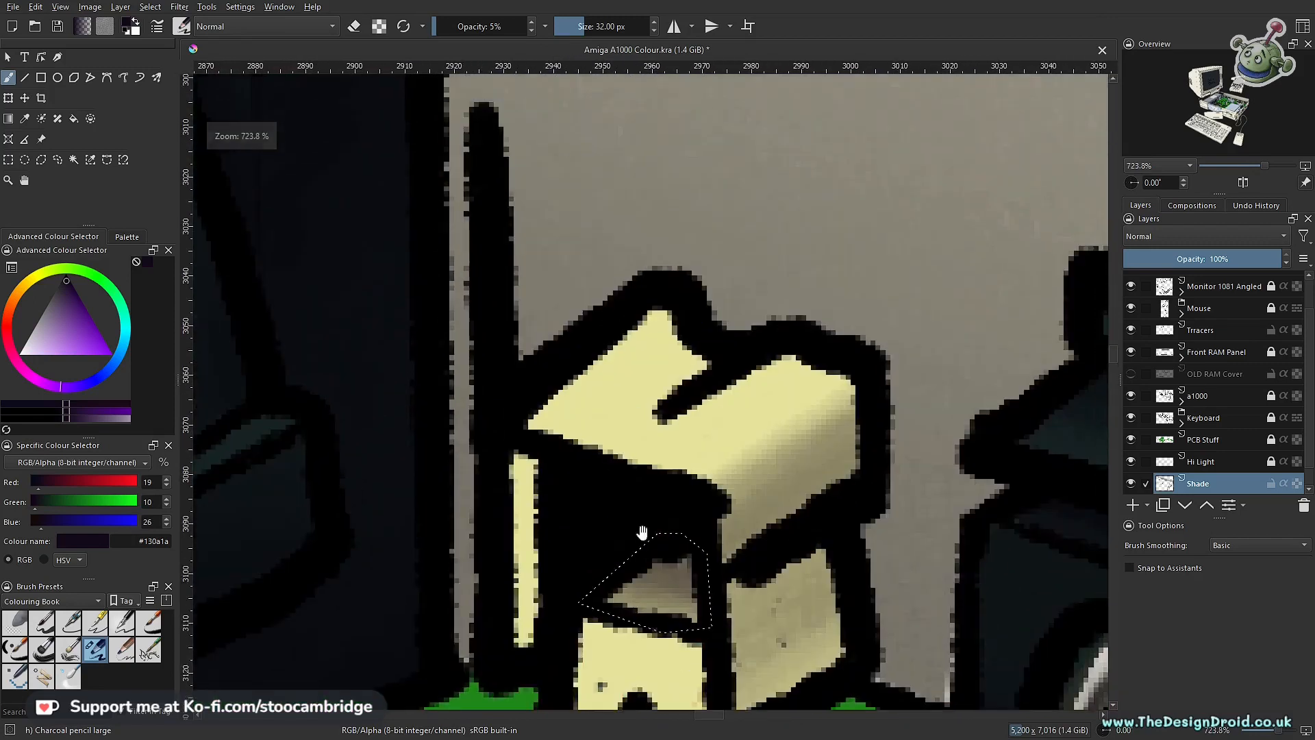
Step: Clear the selection around the recess and lightly shade the connector's lower front face
key(ctrl)
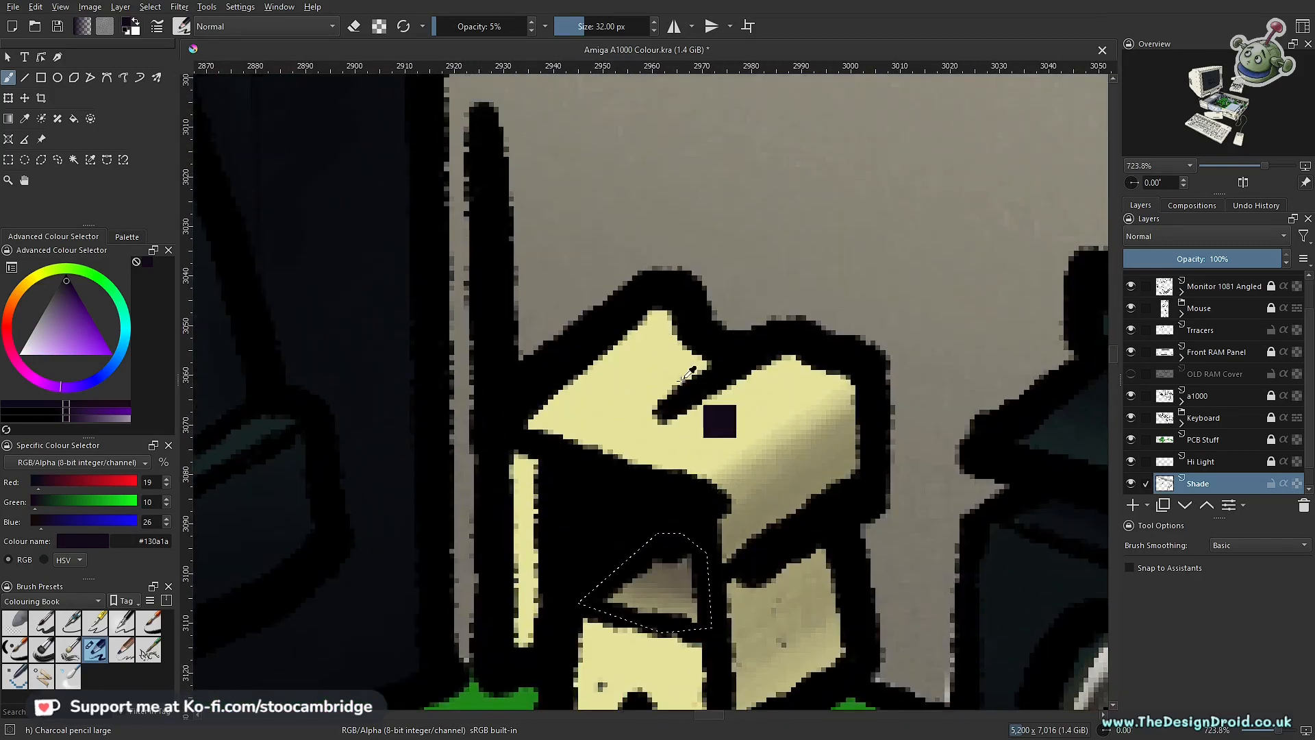
scroll(733, 404, down, 4)
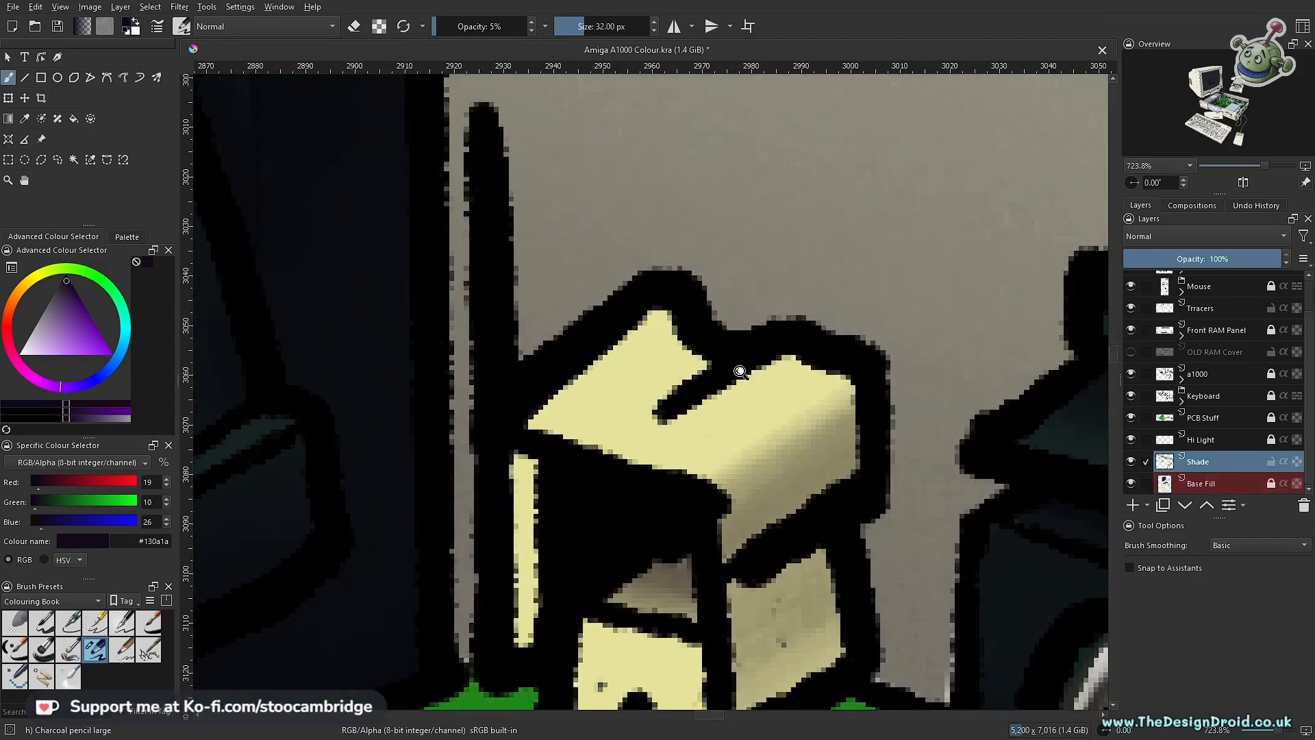
mouse_move(675, 437)
mouse_down()
mouse_move(728, 352)
mouse_move(673, 482)
mouse_up()
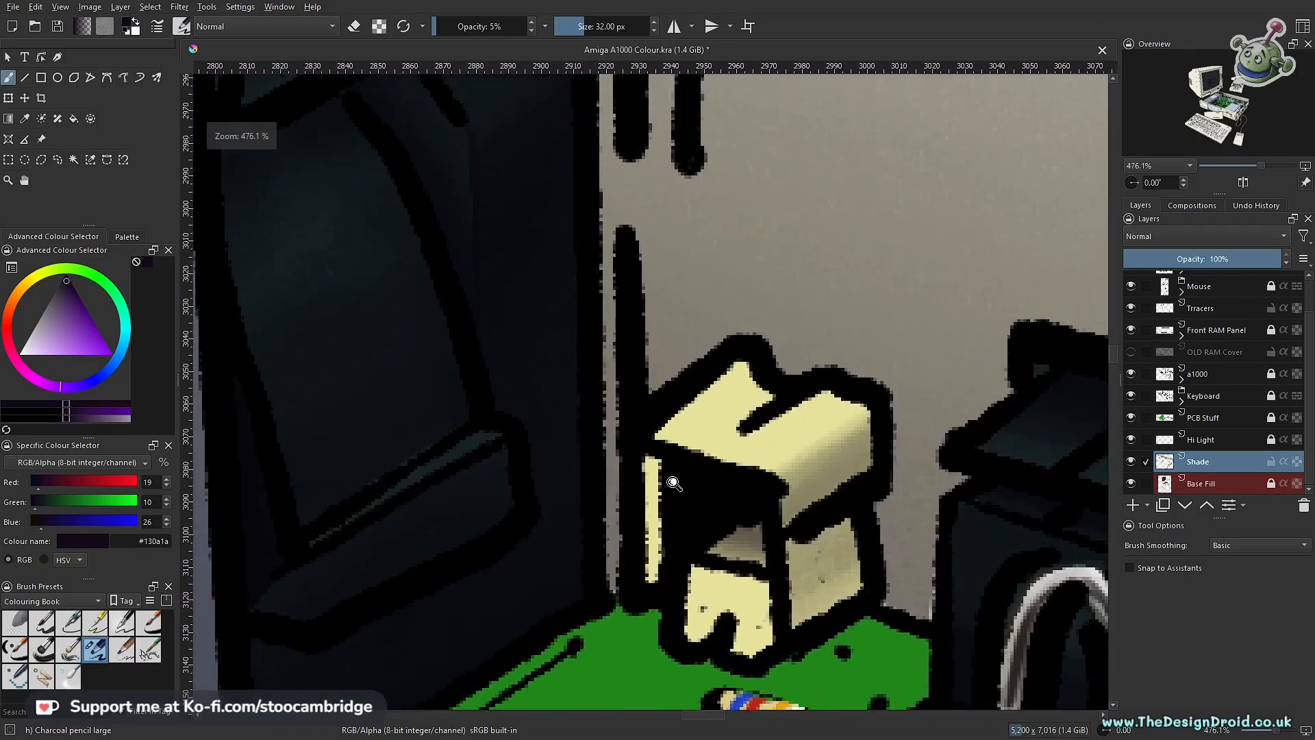
mouse_move(708, 411)
mouse_down()
mouse_move(687, 485)
mouse_move(781, 348)
mouse_move(760, 394)
mouse_up()
mouse_move(783, 380)
mouse_down()
mouse_move(706, 422)
mouse_move(759, 308)
mouse_move(690, 448)
mouse_move(718, 390)
mouse_up()
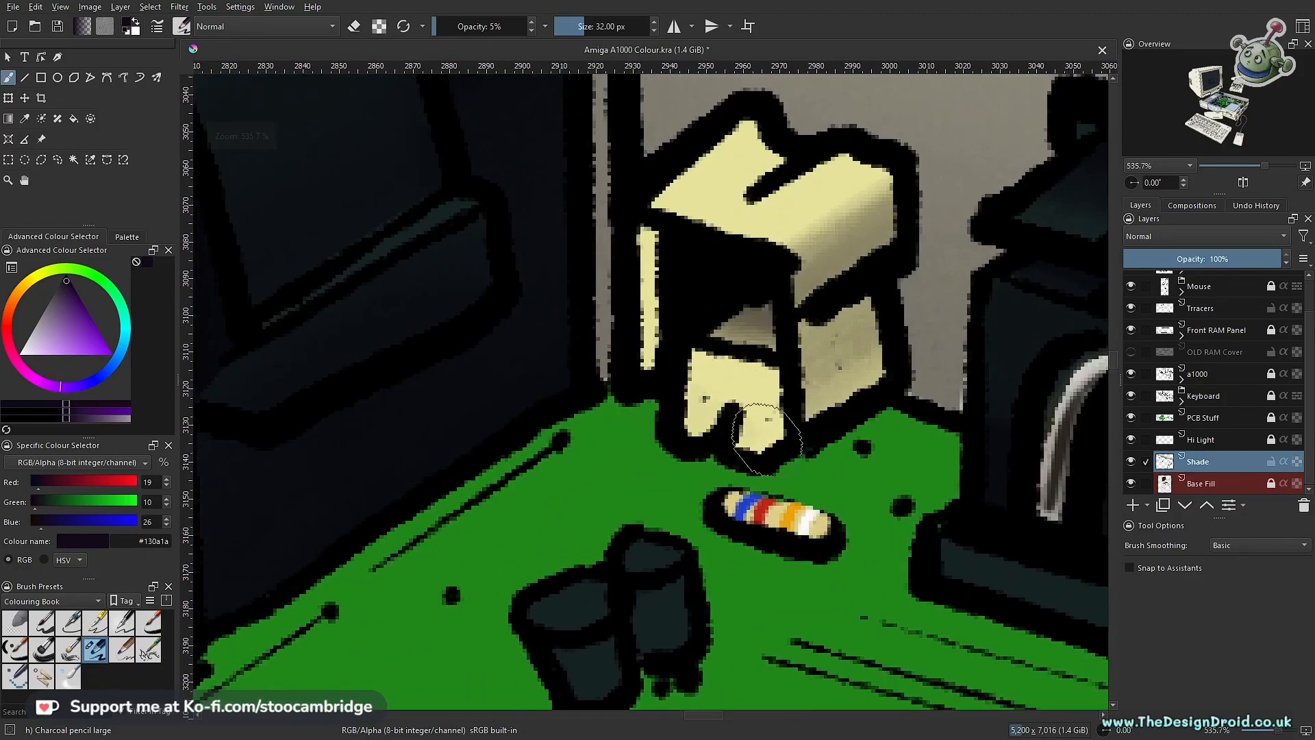
Step: Outline the connector's top face with a polygonal selection and shade it using the brush enlarged to 55 px
key(l)
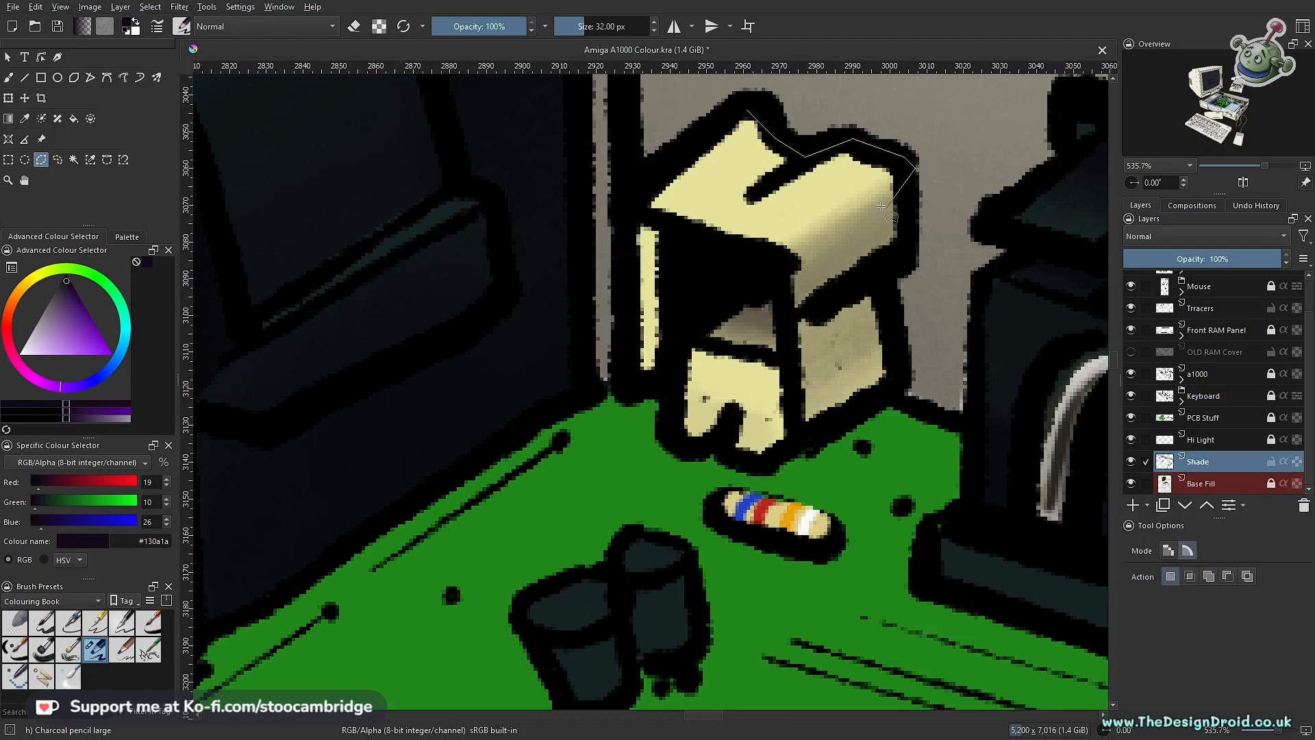
click(746, 110)
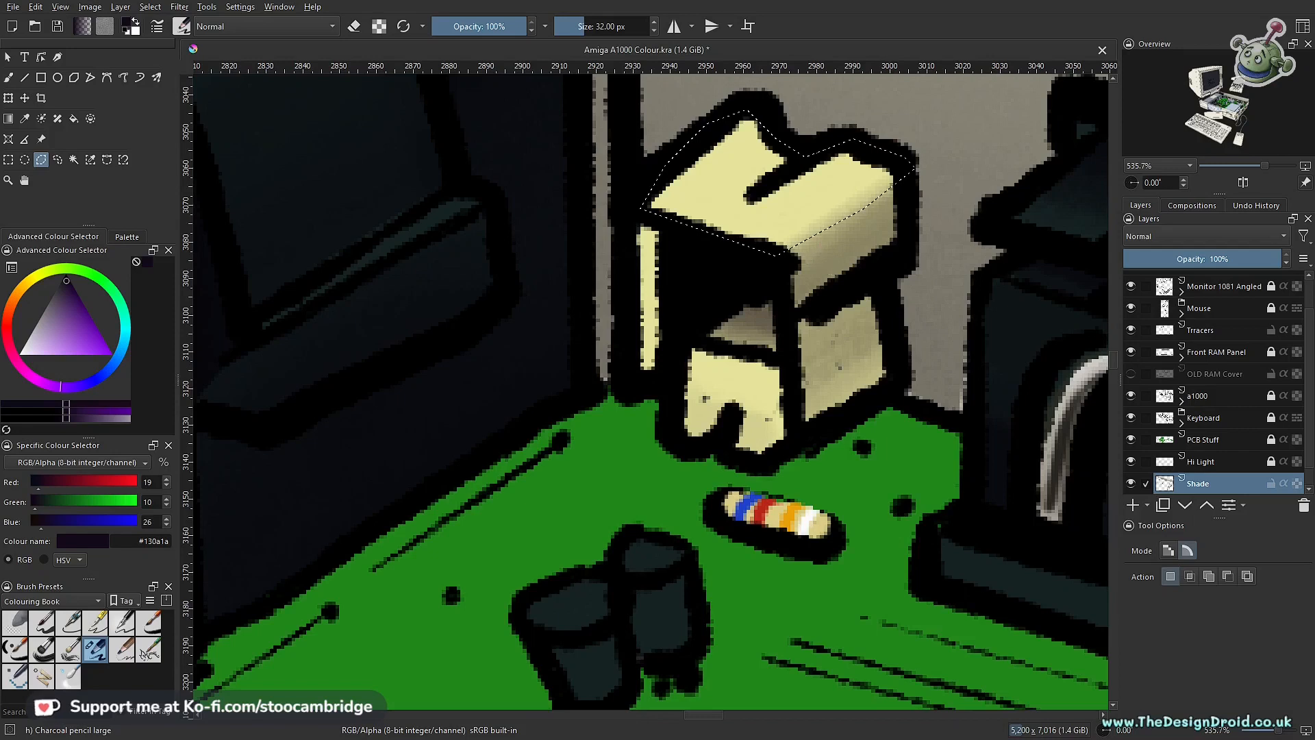
key(b)
drag(819, 218, 822, 288)
drag(881, 142, 720, 383)
key(bracketright)
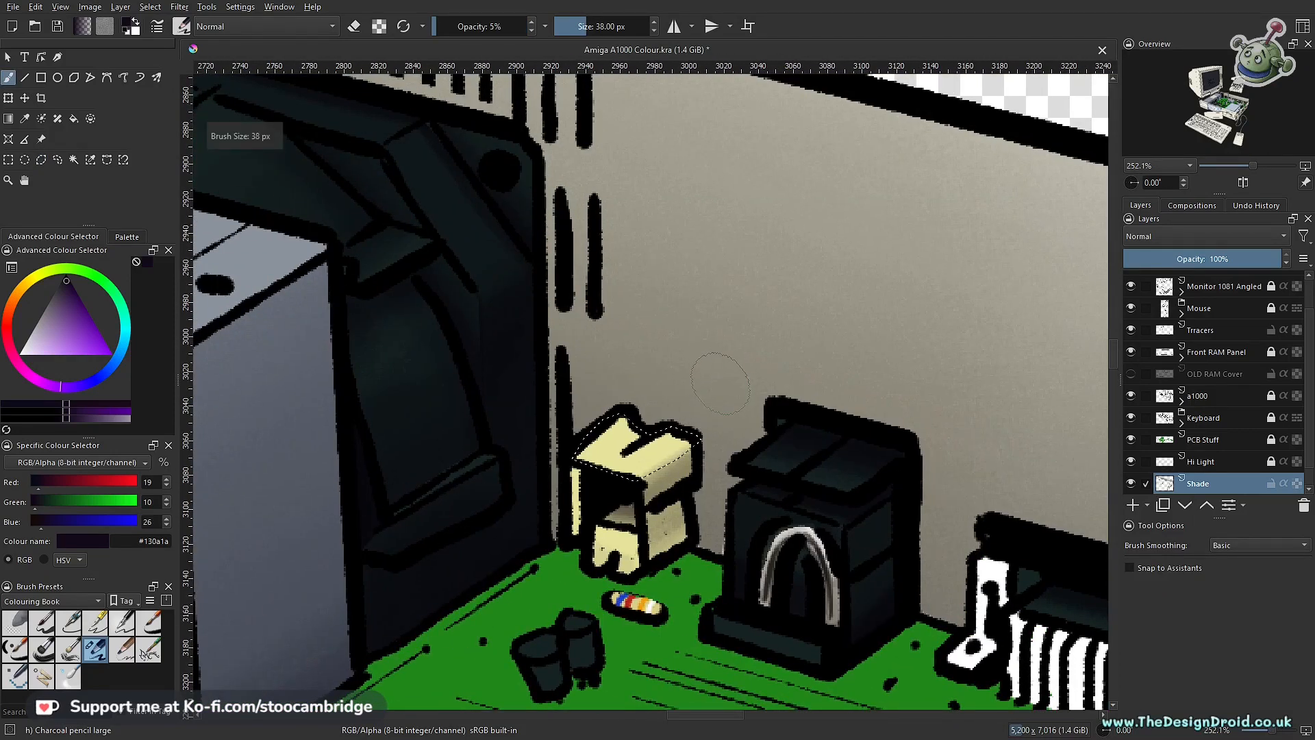
mouse_move(574, 437)
mouse_down()
mouse_move(761, 463)
mouse_move(564, 433)
mouse_up()
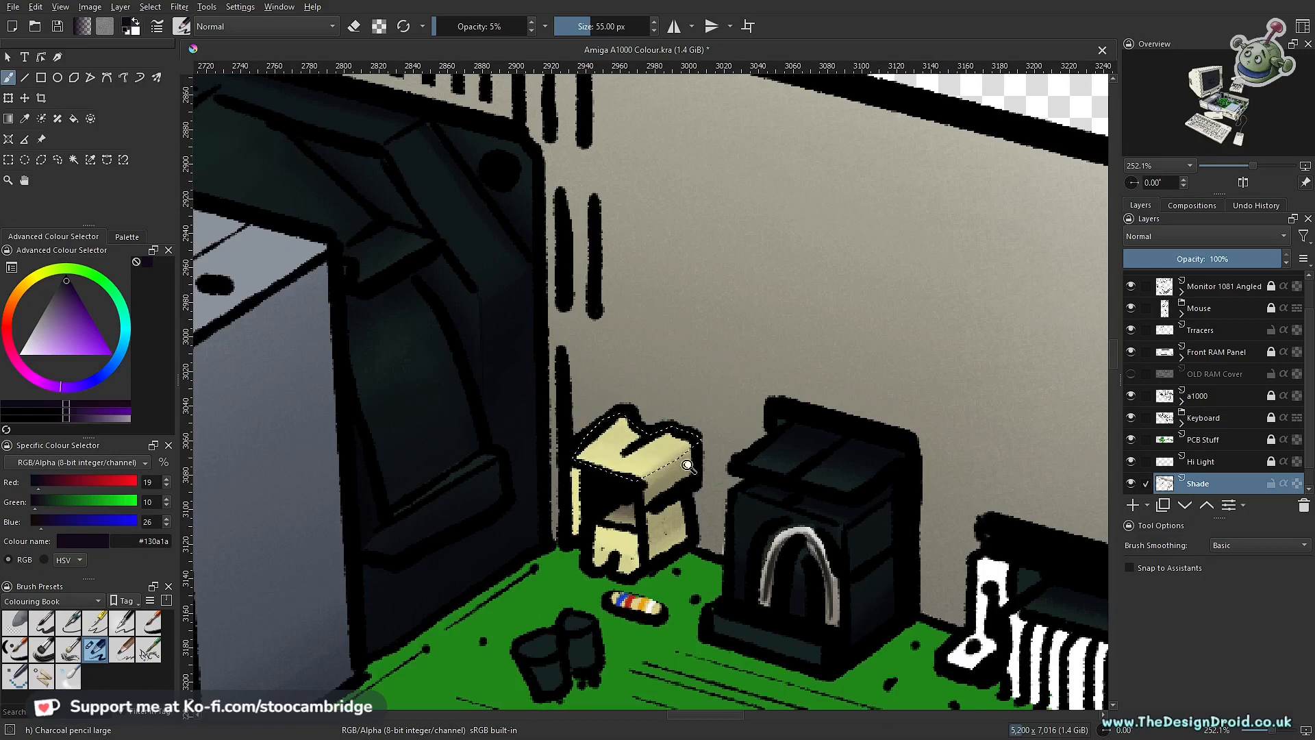
scroll(691, 456, up, 3)
mouse_move(596, 385)
mouse_down()
mouse_move(557, 425)
mouse_move(499, 367)
mouse_move(587, 411)
mouse_move(538, 336)
mouse_up()
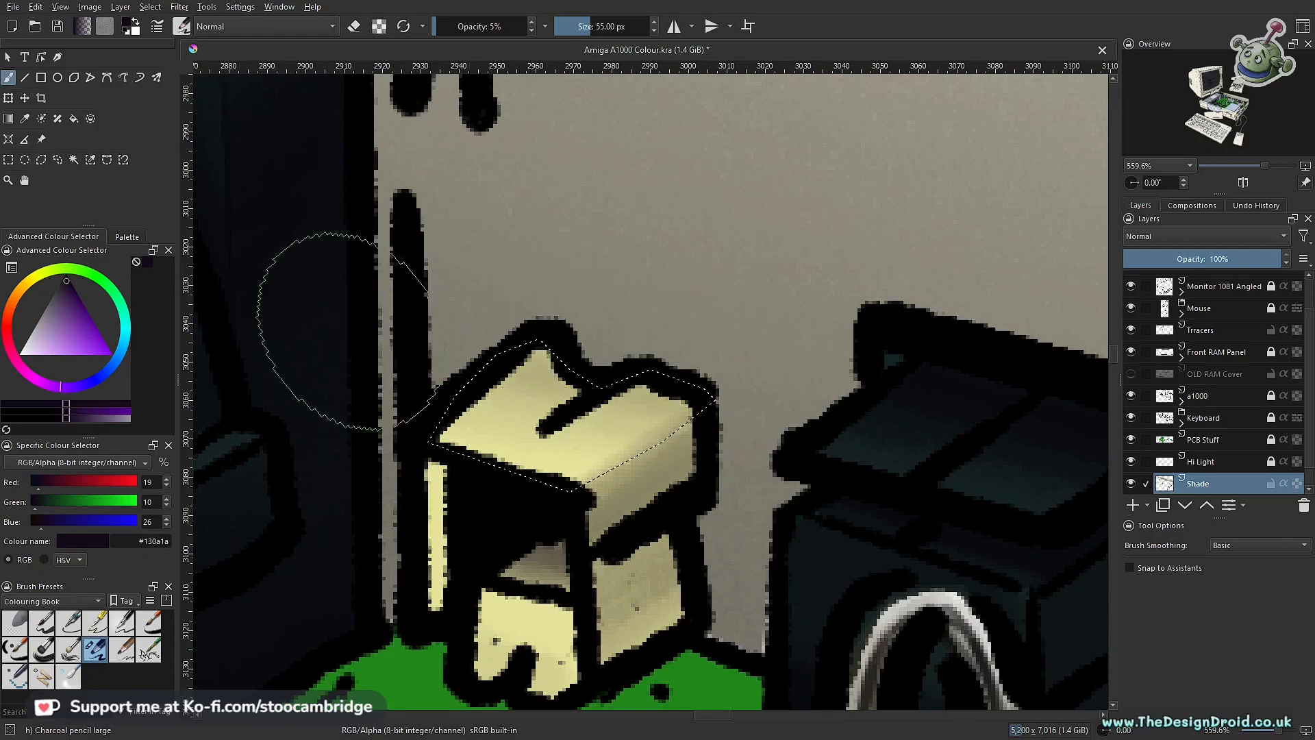
Step: Clear the top-face selection and outline the narrow vertical strip on the connector's left with a polygonal selection
scroll(632, 495, down, 5)
scroll(631, 495, up, 6)
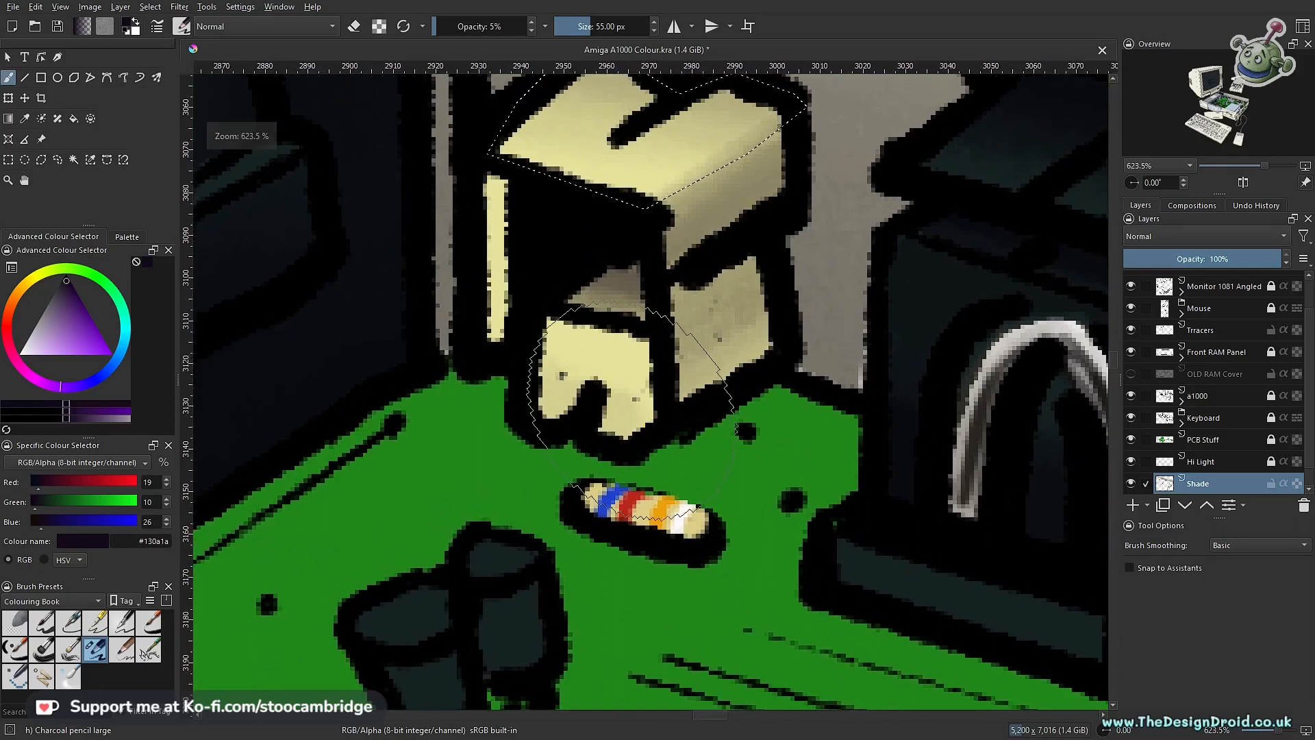
key(ctrl+shift+a)
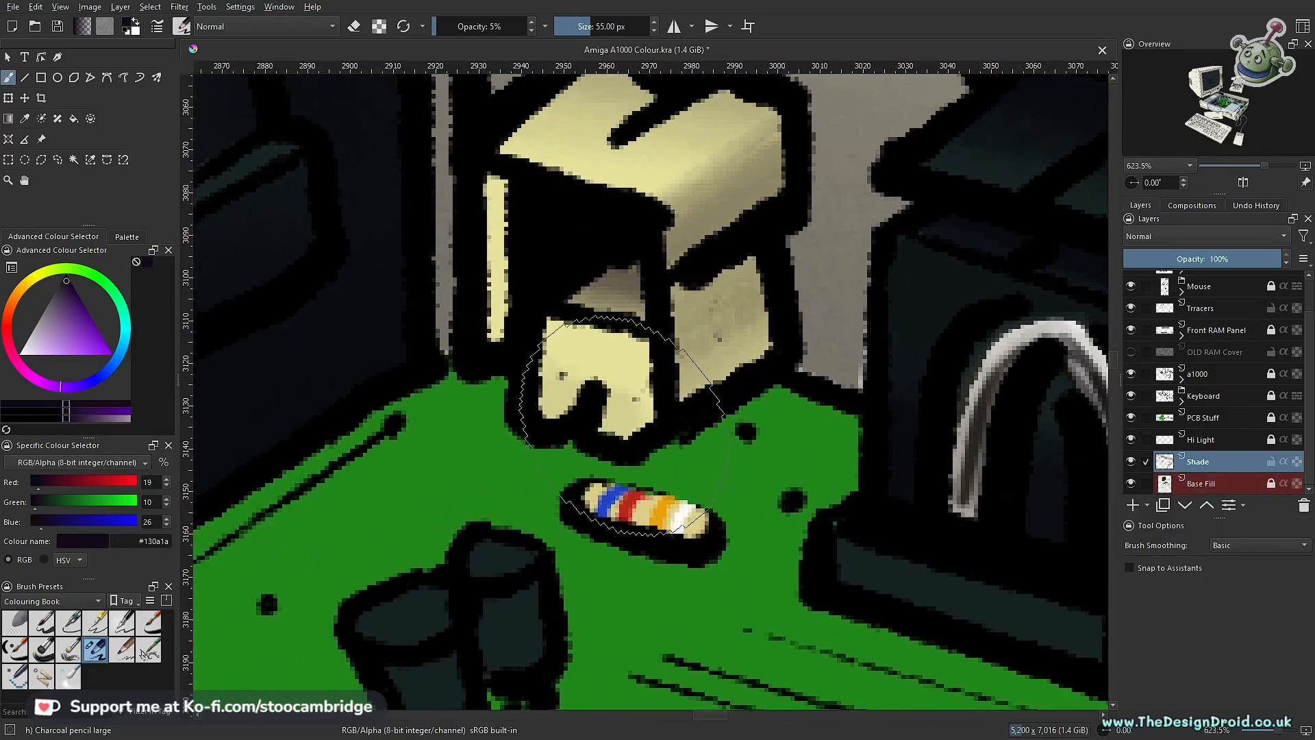
key(l)
scroll(595, 423, up, 2)
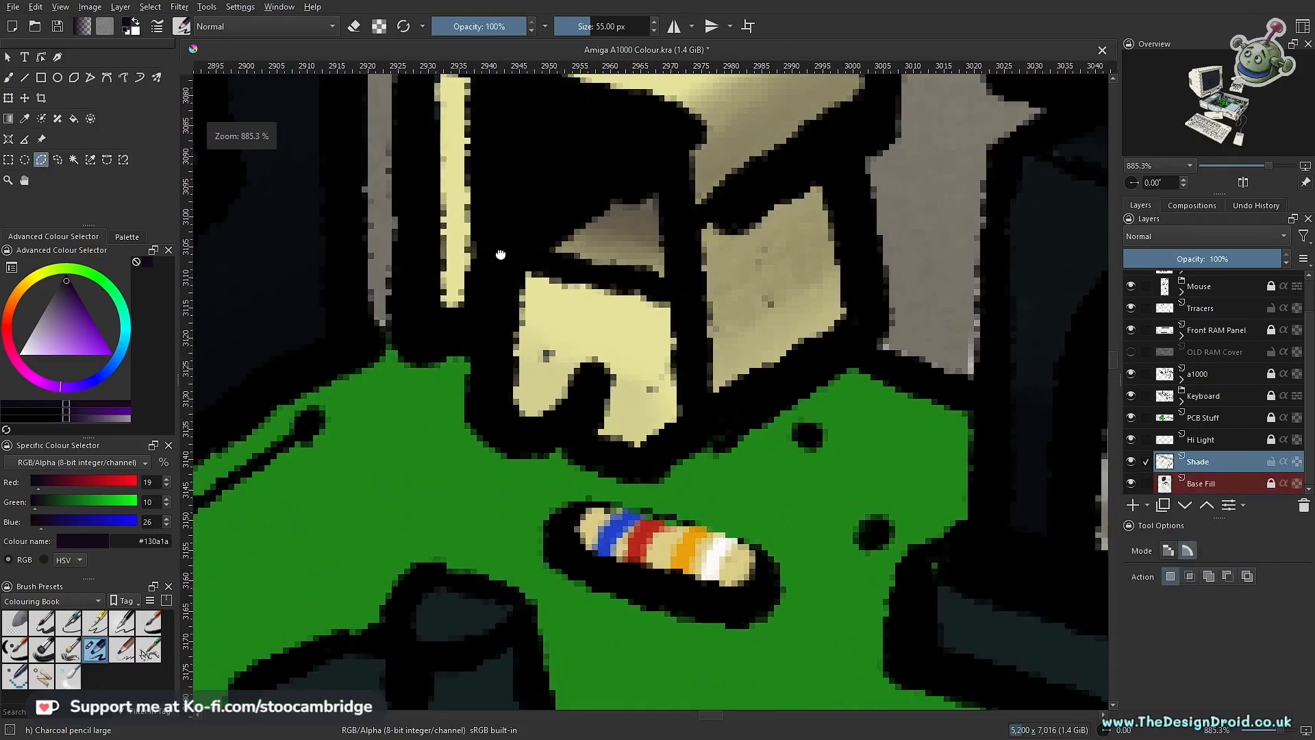
drag(501, 255, 601, 350)
click(635, 596)
click(592, 612)
click(563, 589)
click(587, 328)
Step: Shade the connector's narrow left strip with the 55 px brush at 5% opacity
scroll(676, 445, down, 7)
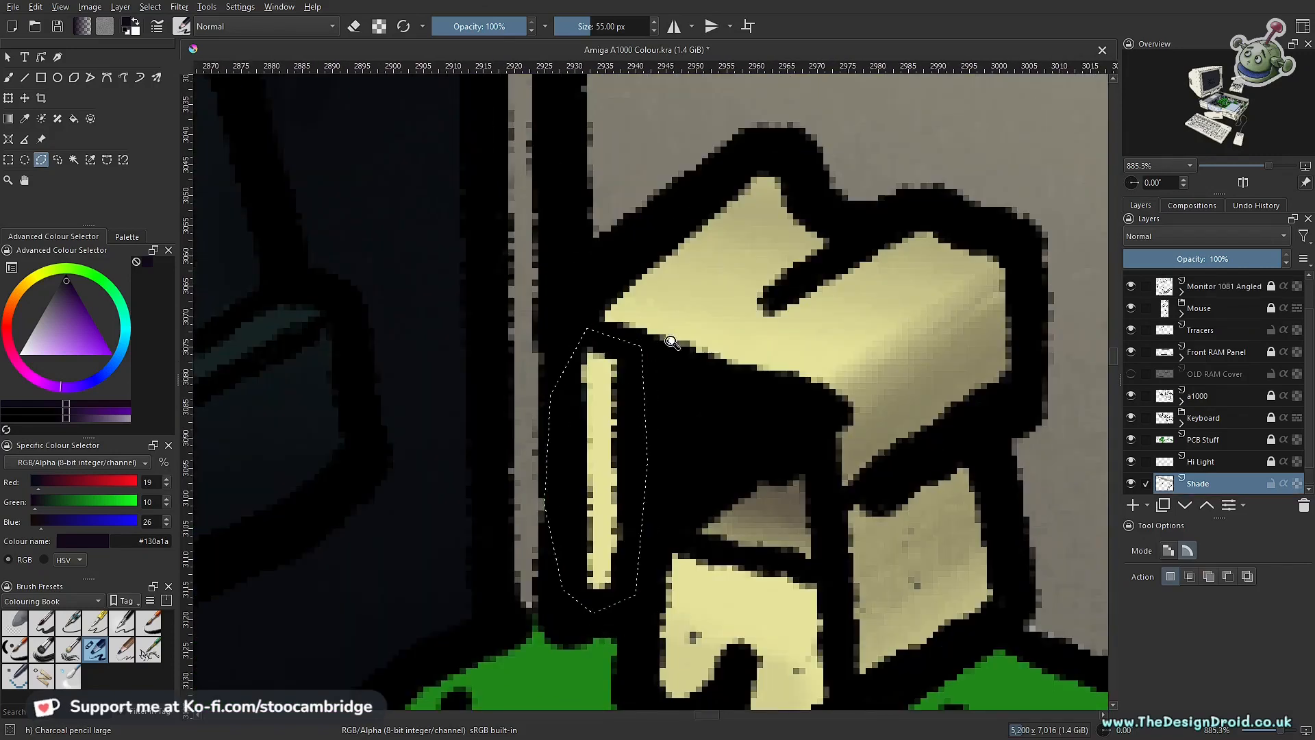
scroll(709, 389, down, 2)
scroll(618, 447, up, 4)
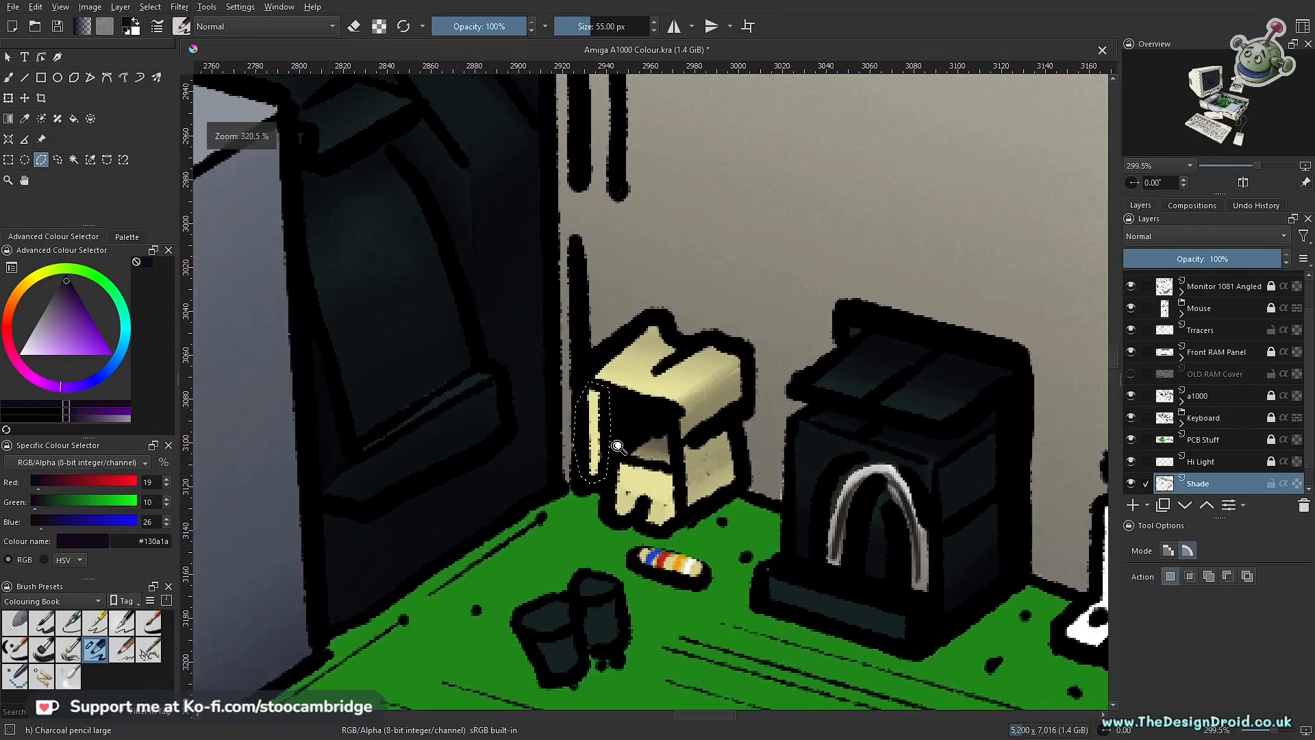
key(b)
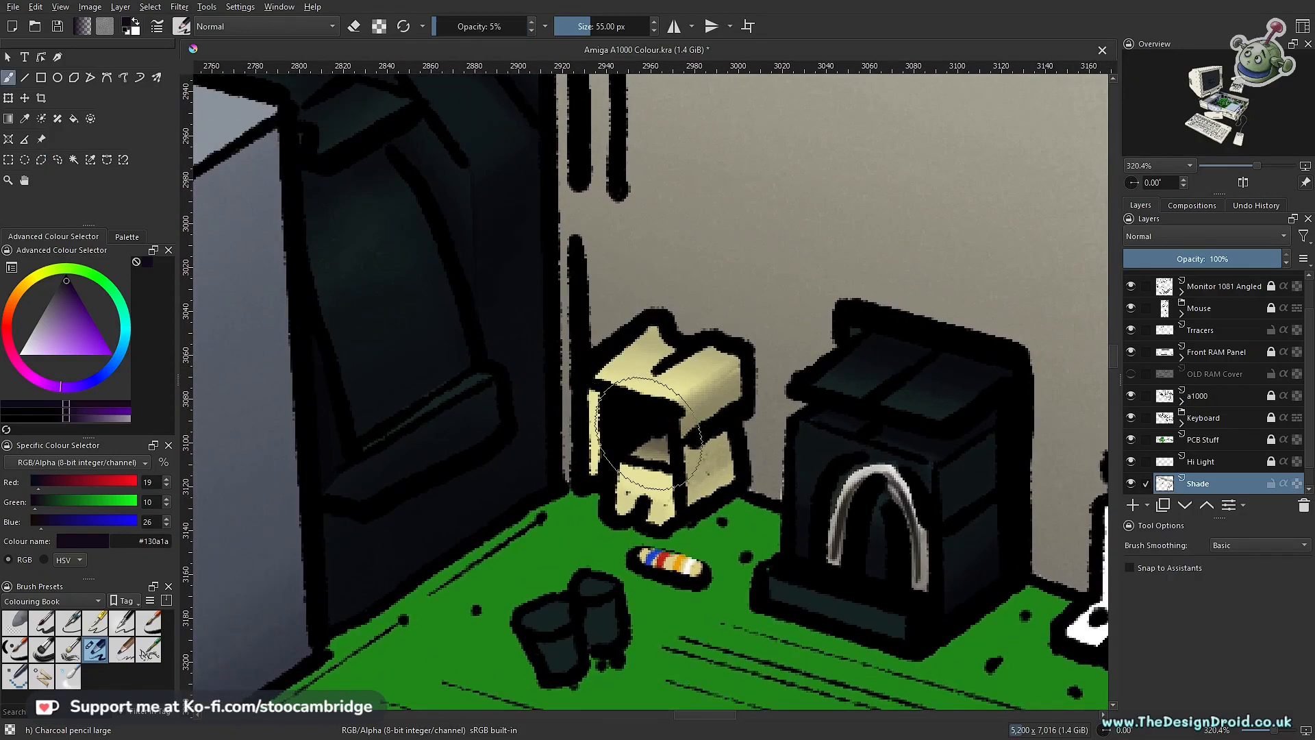
scroll(623, 417, up, 2)
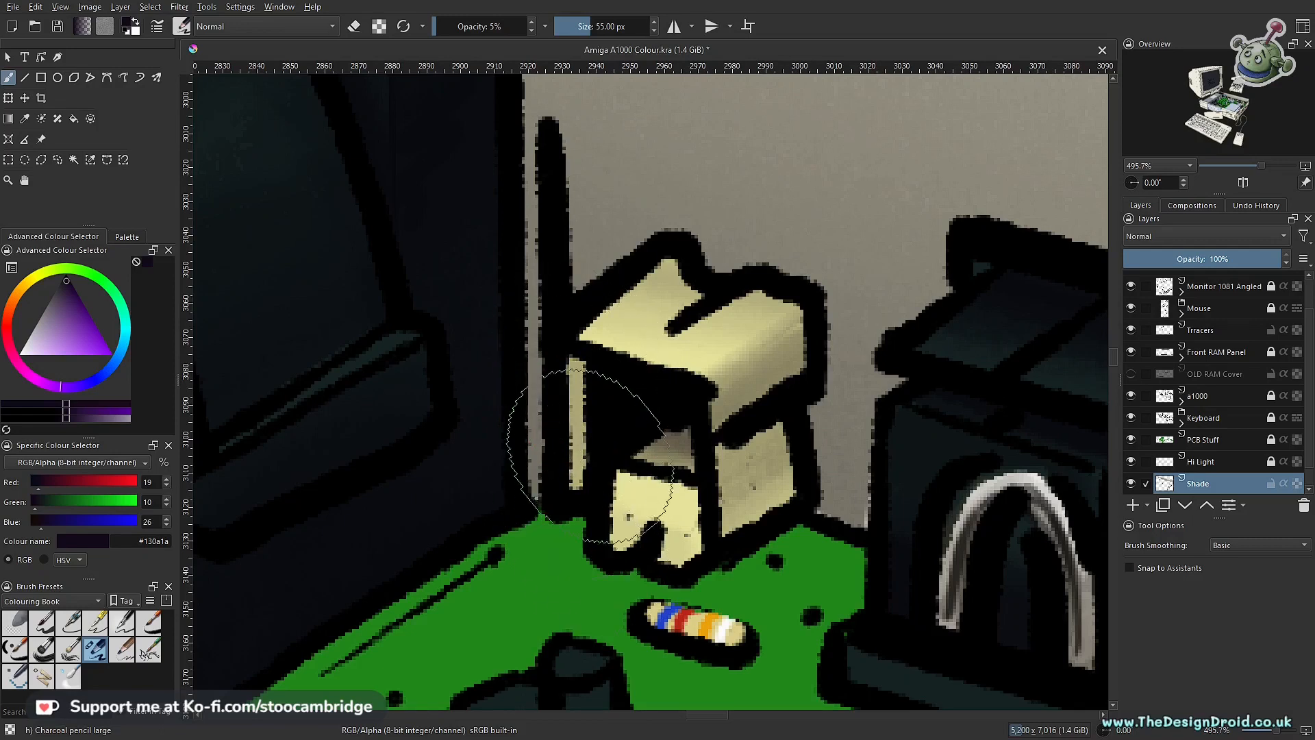
Step: Inspect the shaded yellow connector in the context of the whole board and the remaining unshaded components
scroll(571, 422, down, 1)
scroll(570, 422, down, 8)
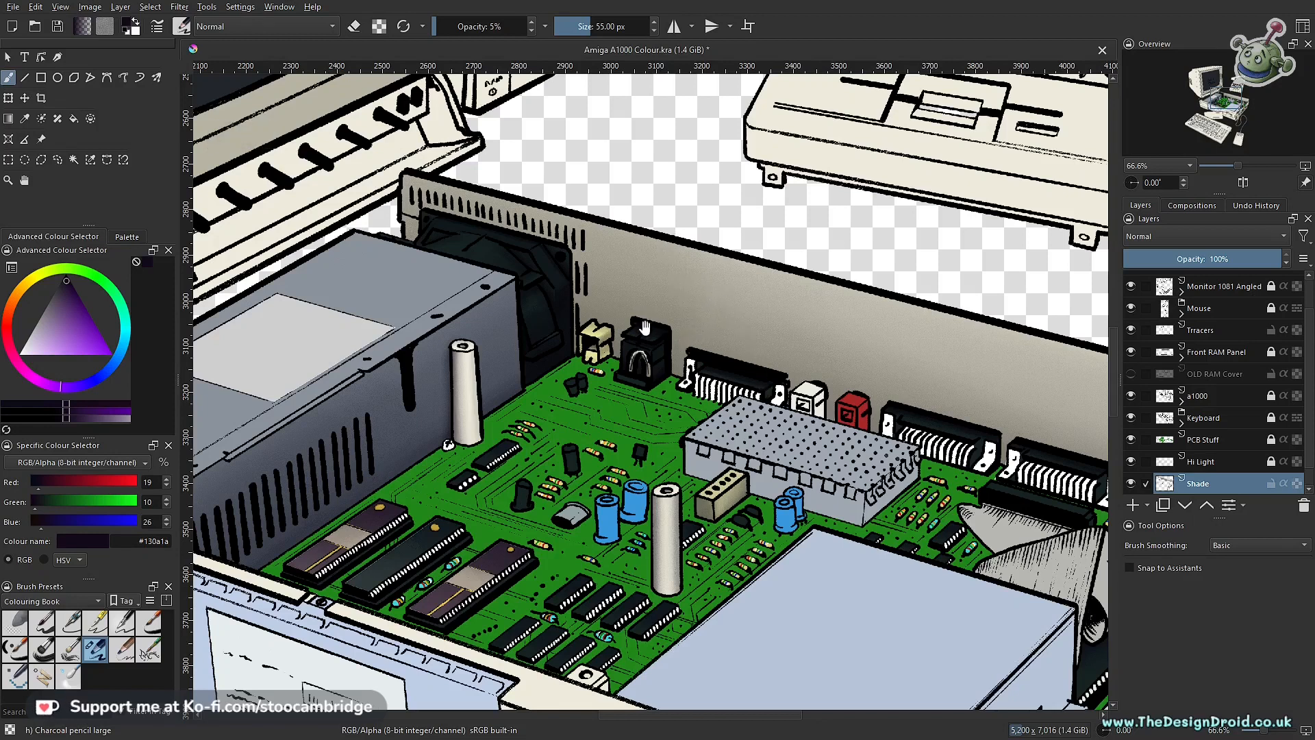
drag(658, 336, 650, 427)
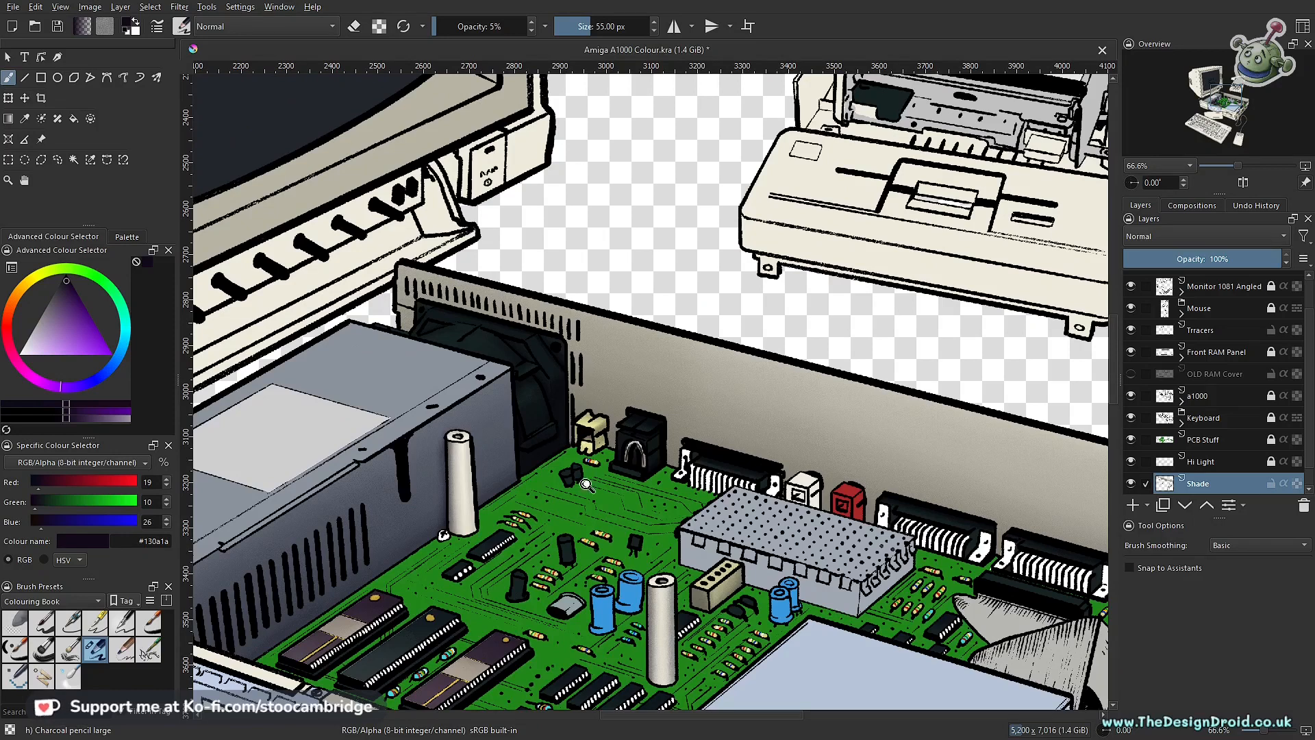
scroll(634, 479, down, 3)
drag(623, 492, 651, 438)
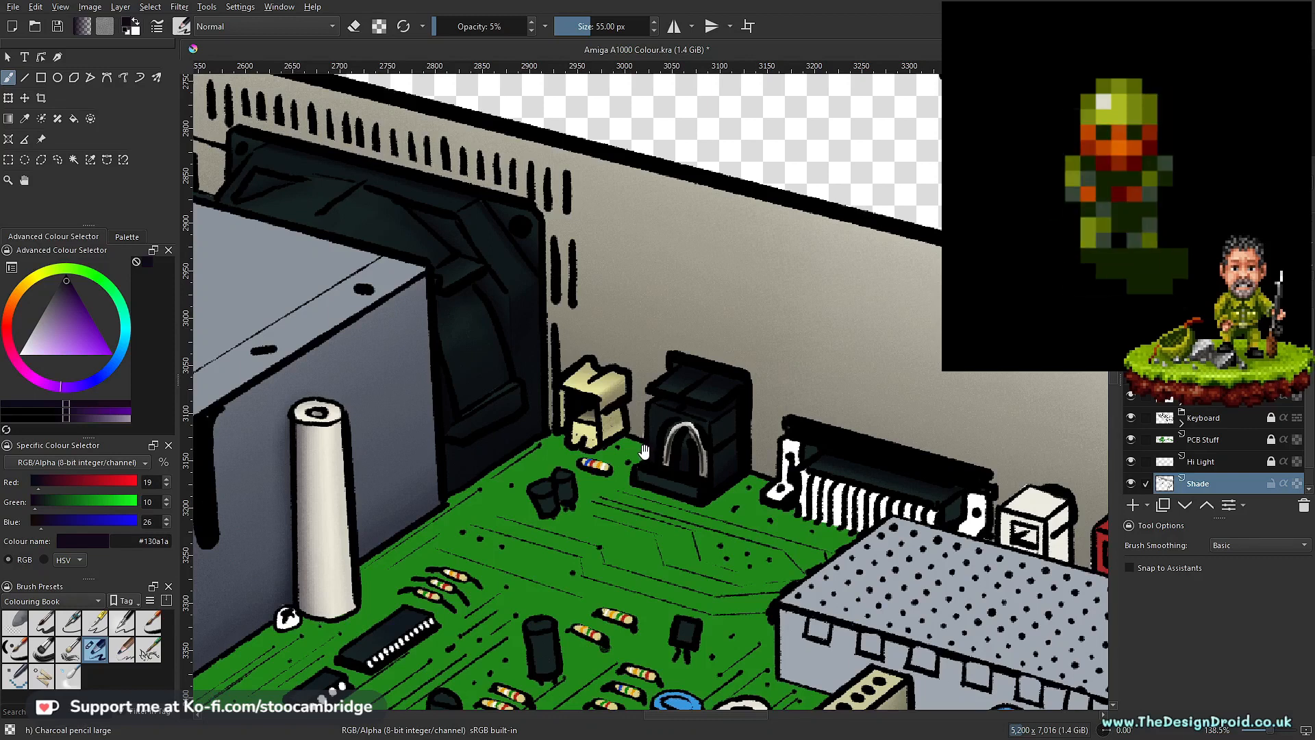
drag(664, 429, 631, 523)
drag(803, 472, 664, 412)
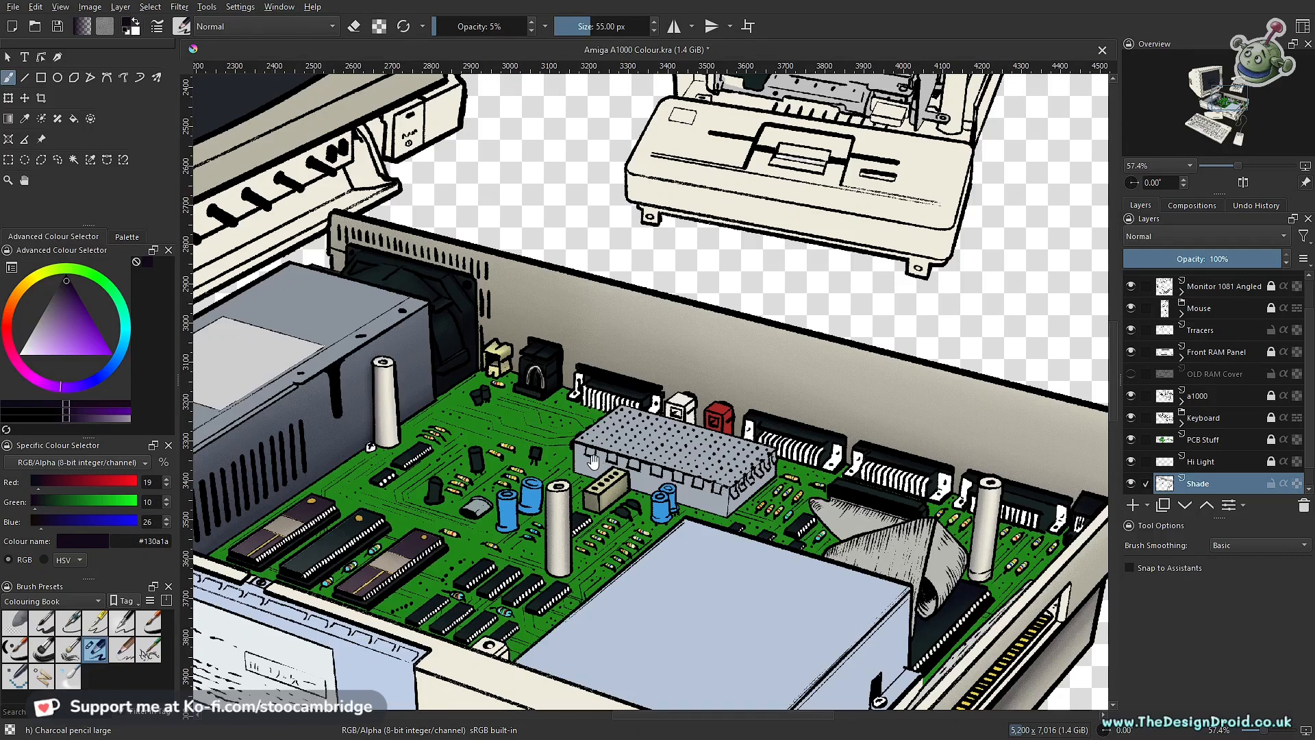
scroll(594, 460, up, 5)
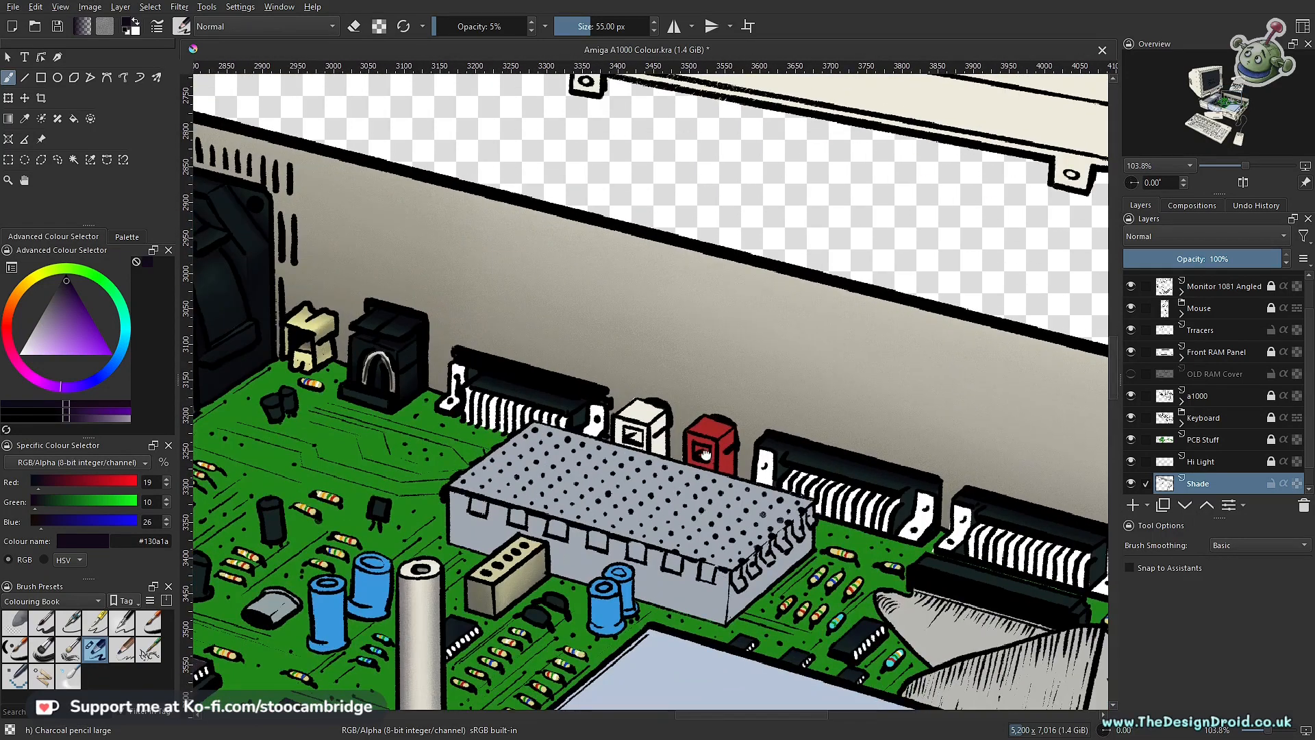
Step: Examine the circuit board and rear connectors to find the next components that need shading
drag(706, 455, 822, 462)
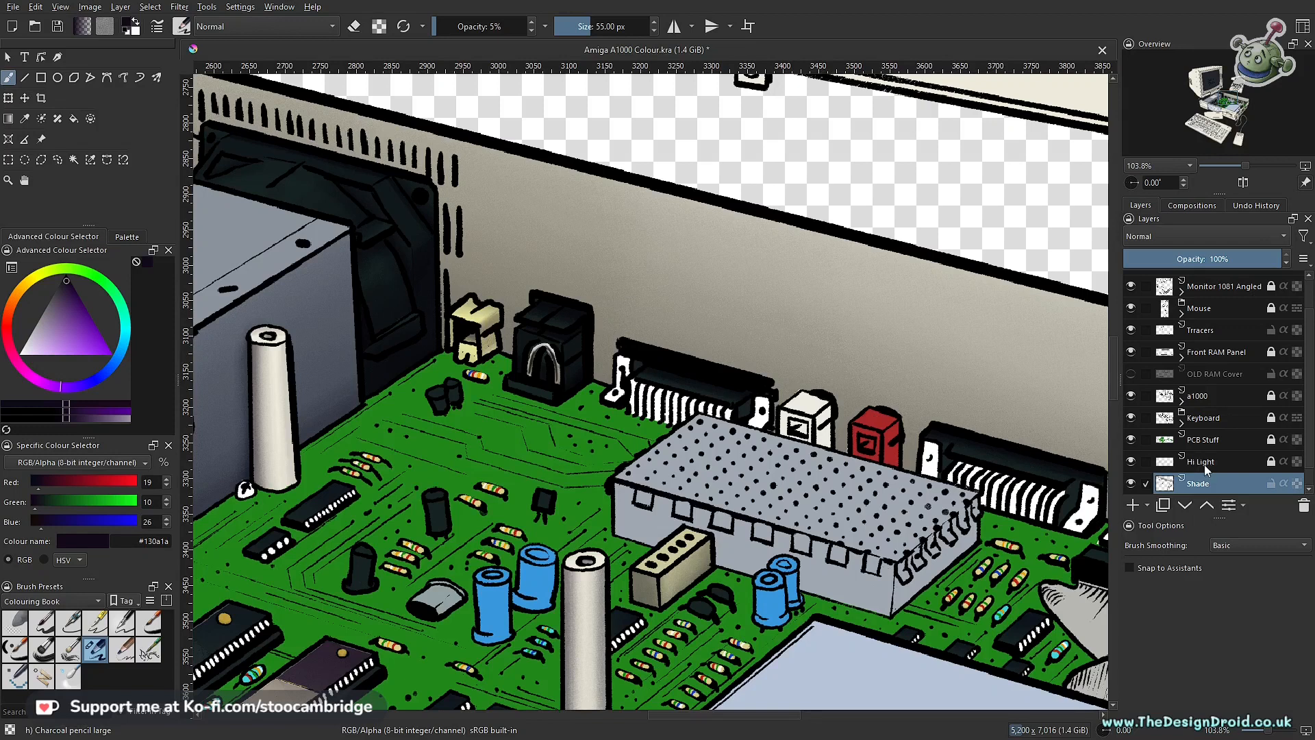
drag(235, 706, 413, 555)
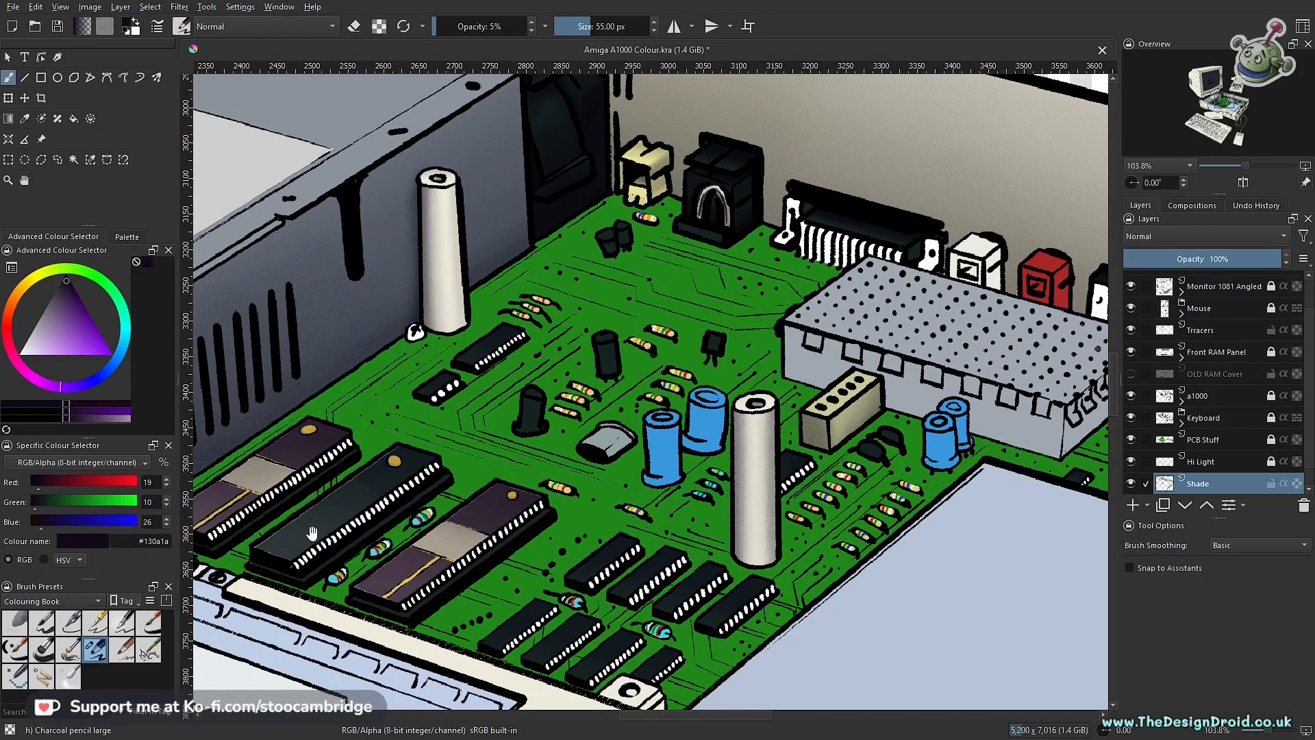
scroll(650, 513, up, 4)
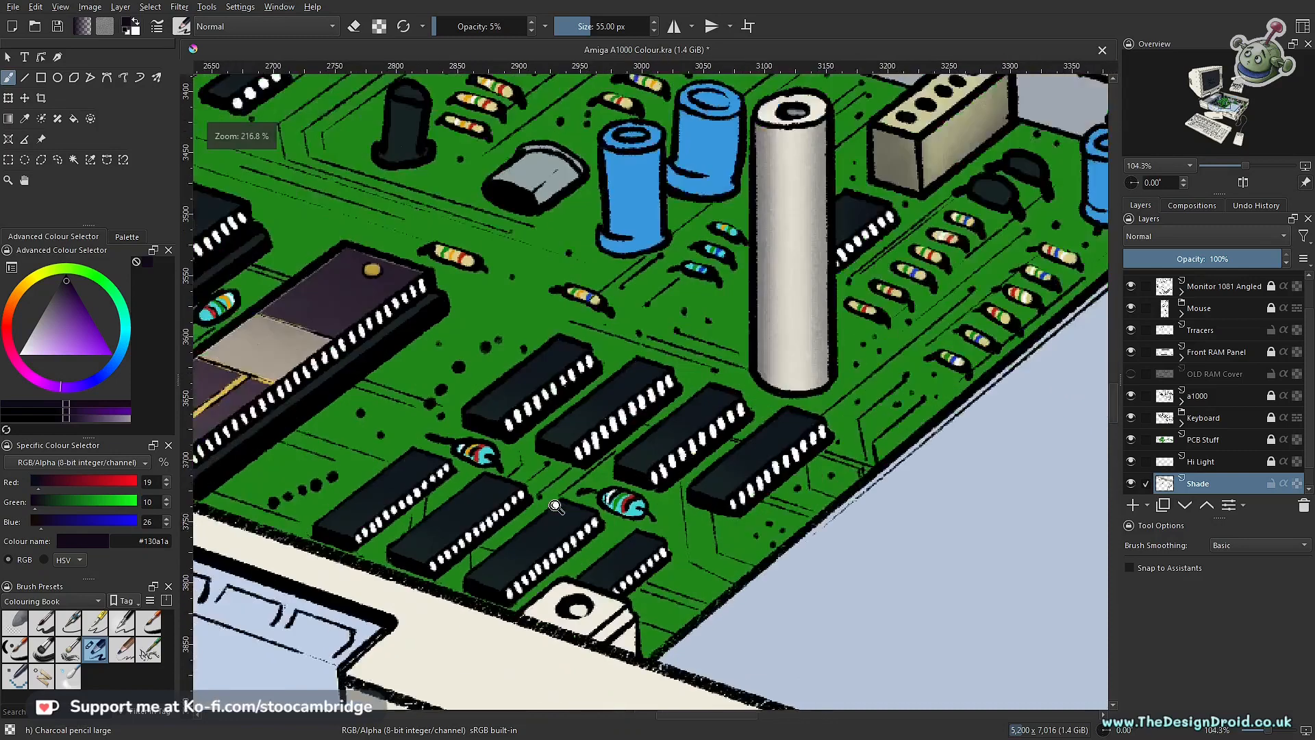
scroll(758, 366, down, 4)
drag(808, 351, 515, 602)
drag(870, 429, 520, 404)
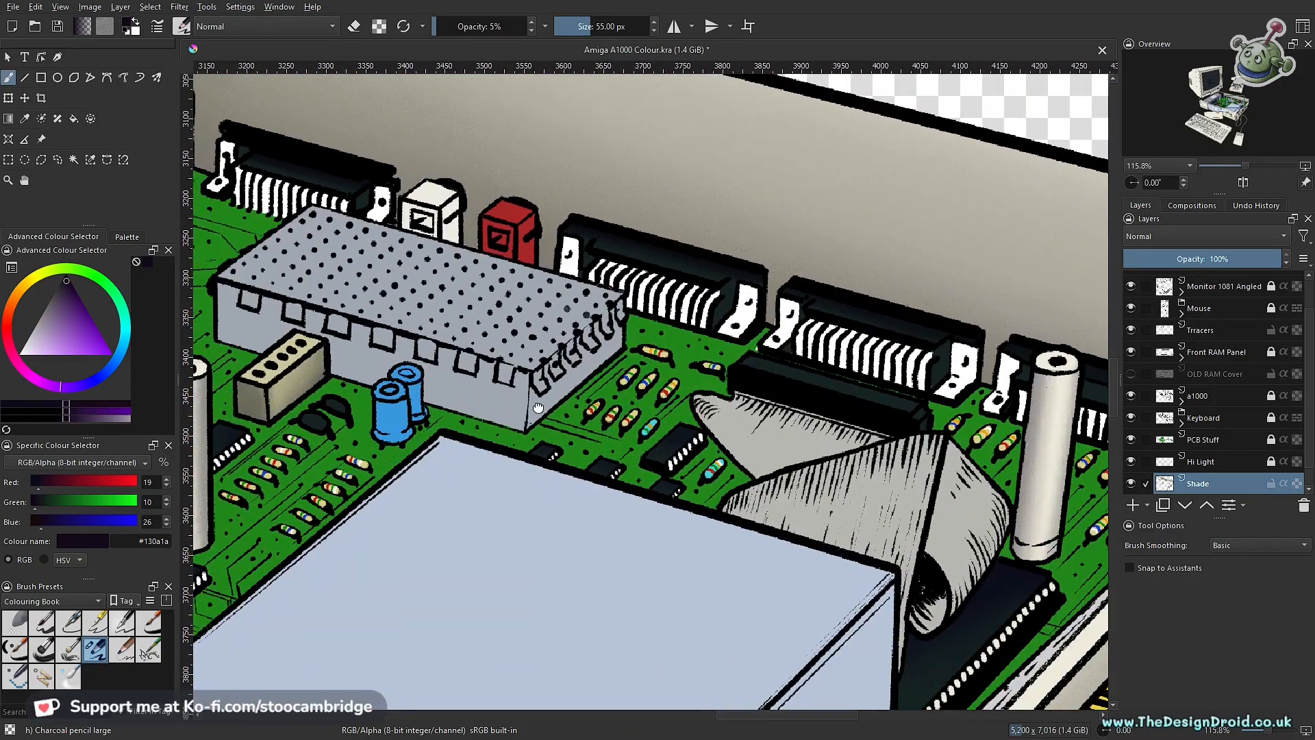
drag(539, 409, 572, 523)
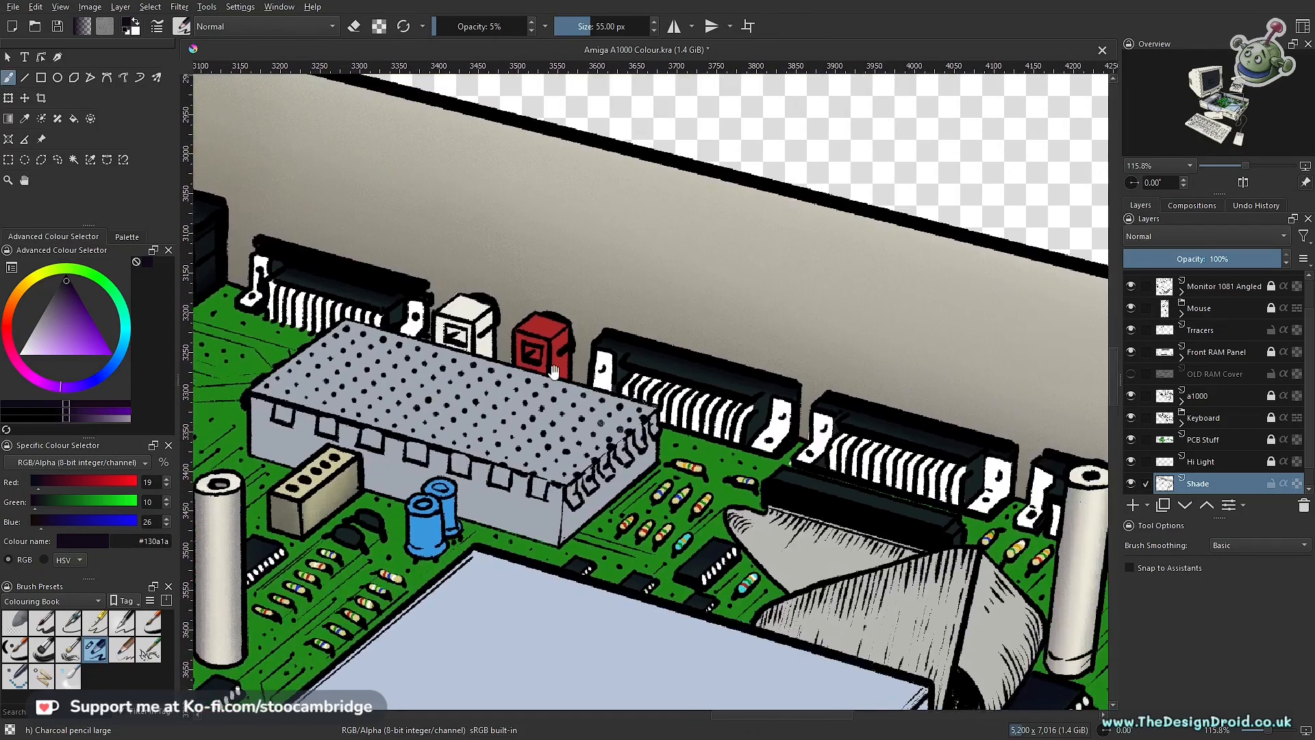
scroll(553, 371, up, 5)
drag(602, 411, 632, 370)
scroll(632, 381, up, 1)
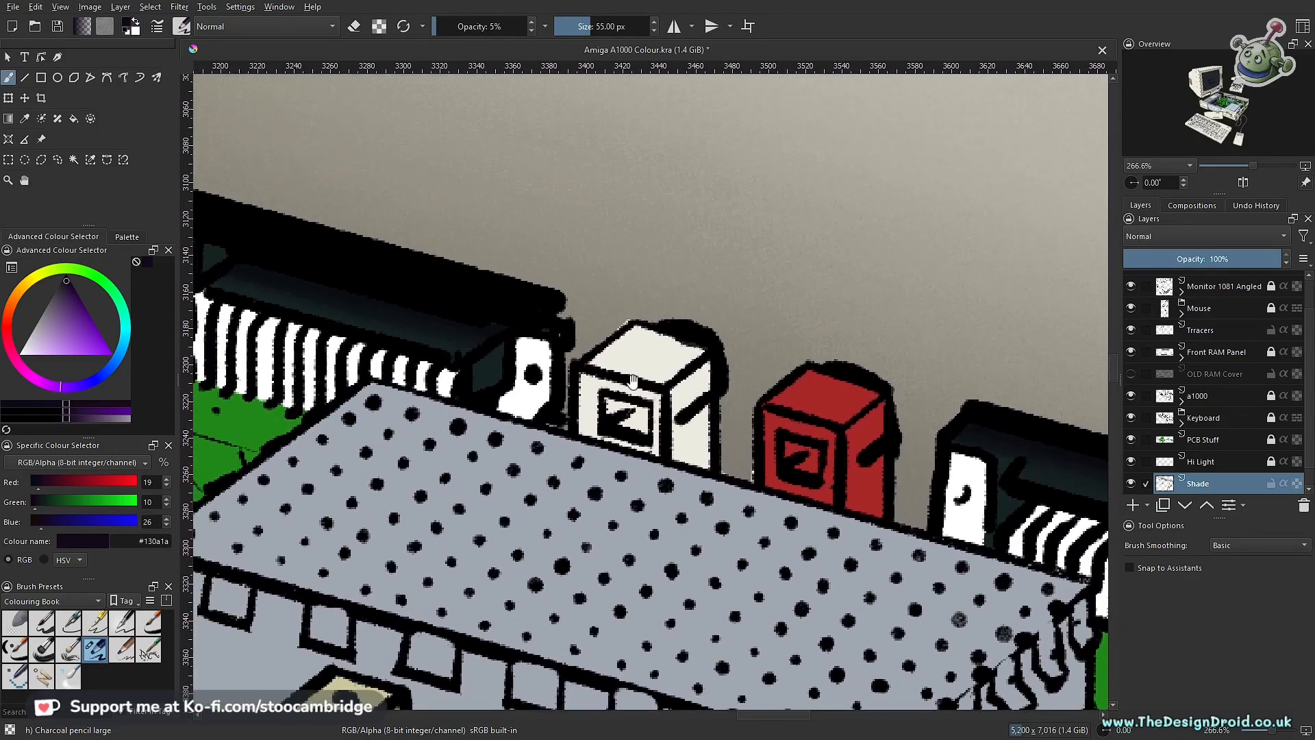
scroll(621, 348, down, 4)
scroll(698, 393, up, 2)
scroll(697, 393, down, 3)
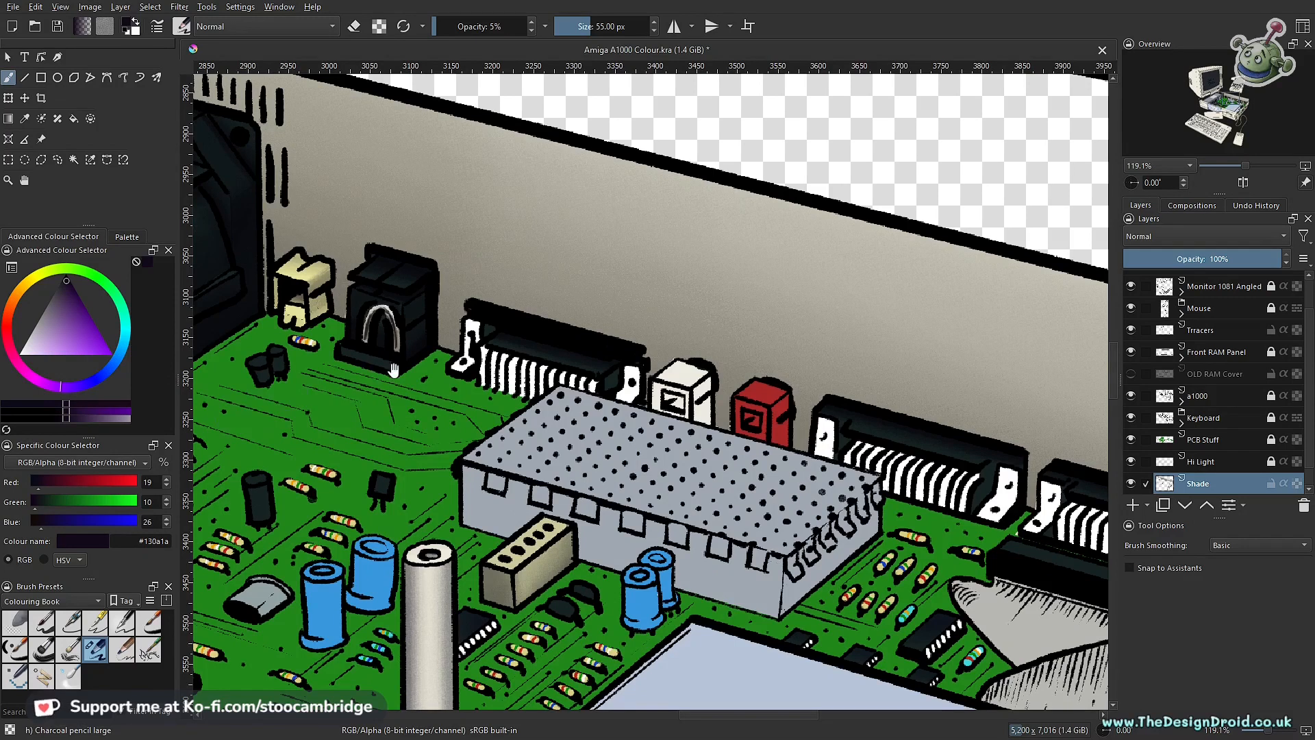
Step: Change the shading colour to dark blue #0a0c1a and outline the white connector's right side face with a polygonal selection
click(104, 376)
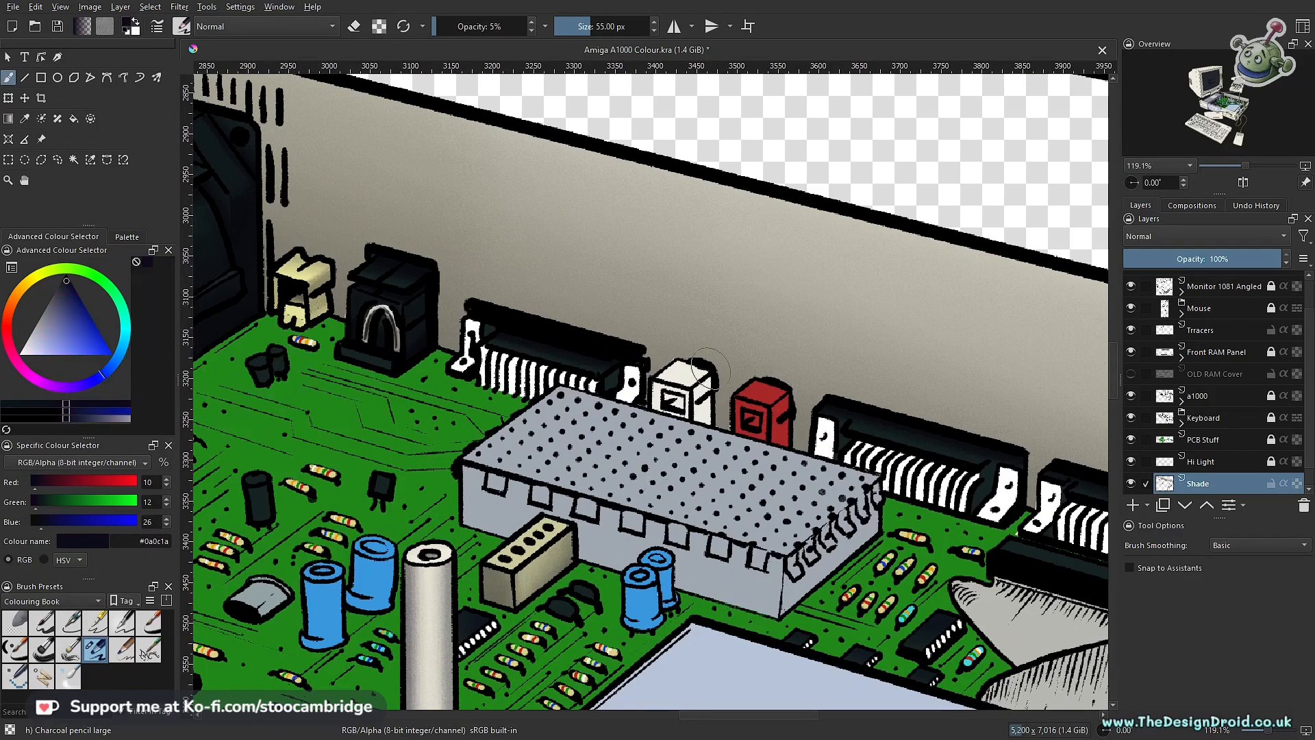
drag(698, 419, 726, 308)
key(l)
click(745, 252)
click(661, 318)
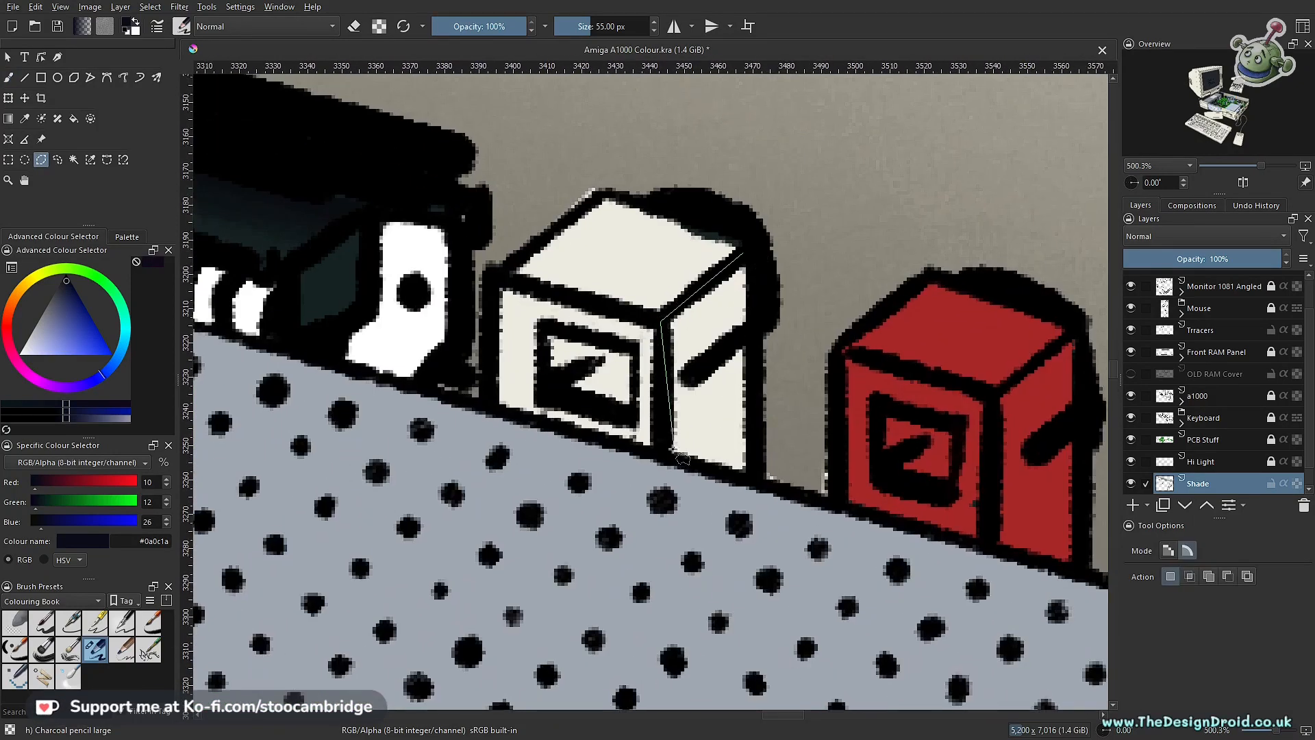
click(743, 253)
Step: Shade the white connector's right side face with the 55 px brush at 5% opacity
key(b)
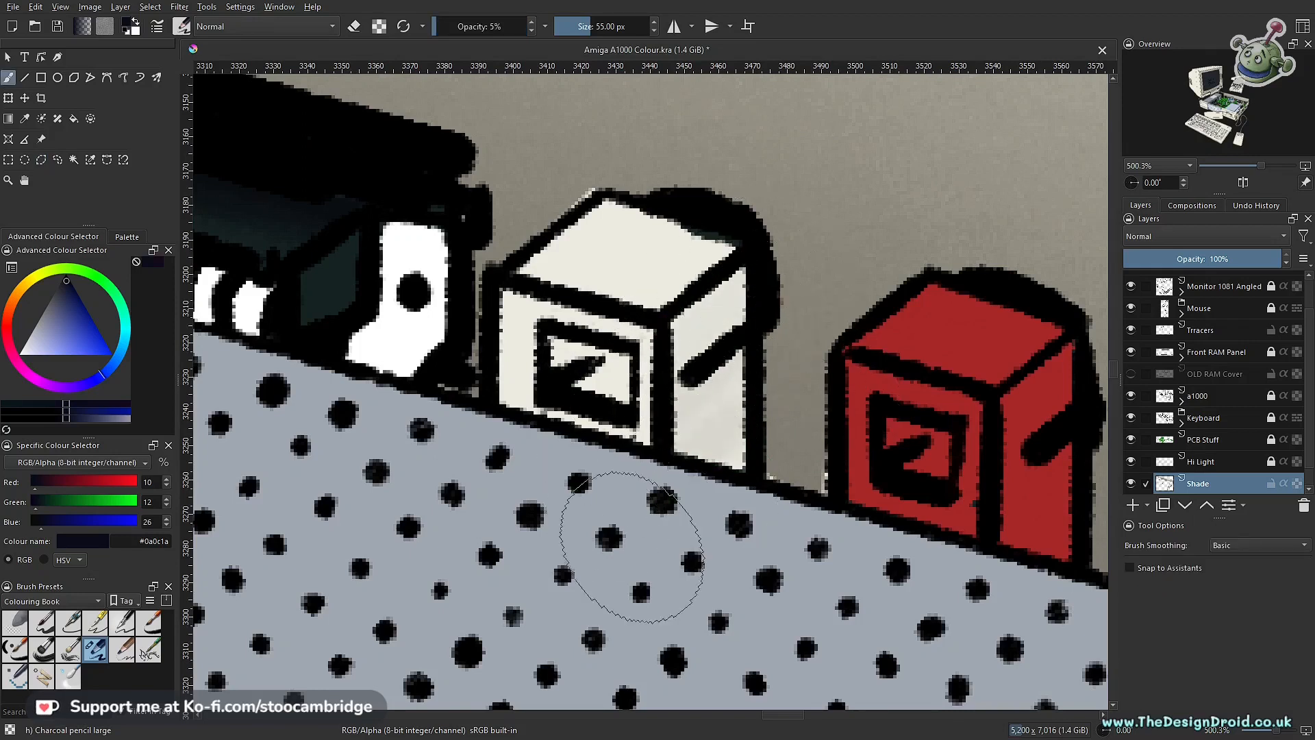
scroll(680, 490, down, 5)
scroll(680, 498, up, 4)
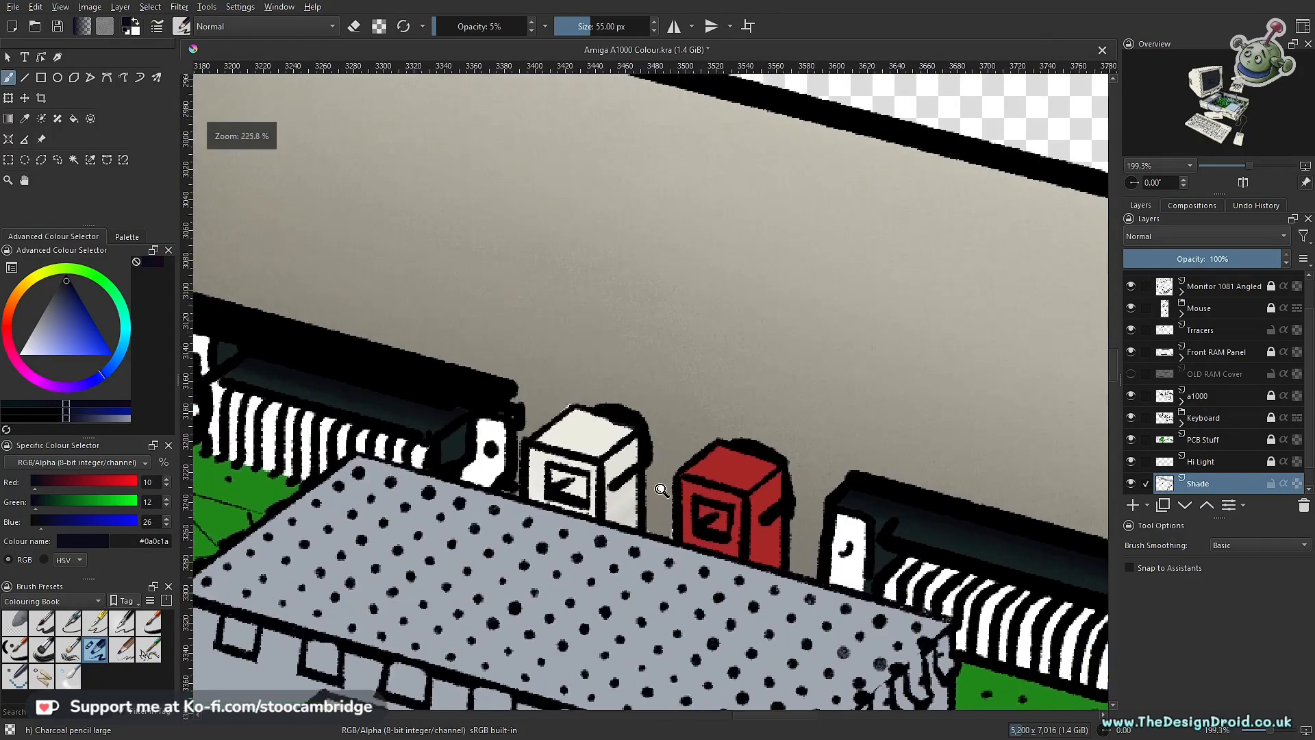
mouse_move(603, 543)
mouse_down()
mouse_move(576, 486)
mouse_move(579, 552)
mouse_move(596, 404)
mouse_move(620, 395)
mouse_move(597, 554)
mouse_up()
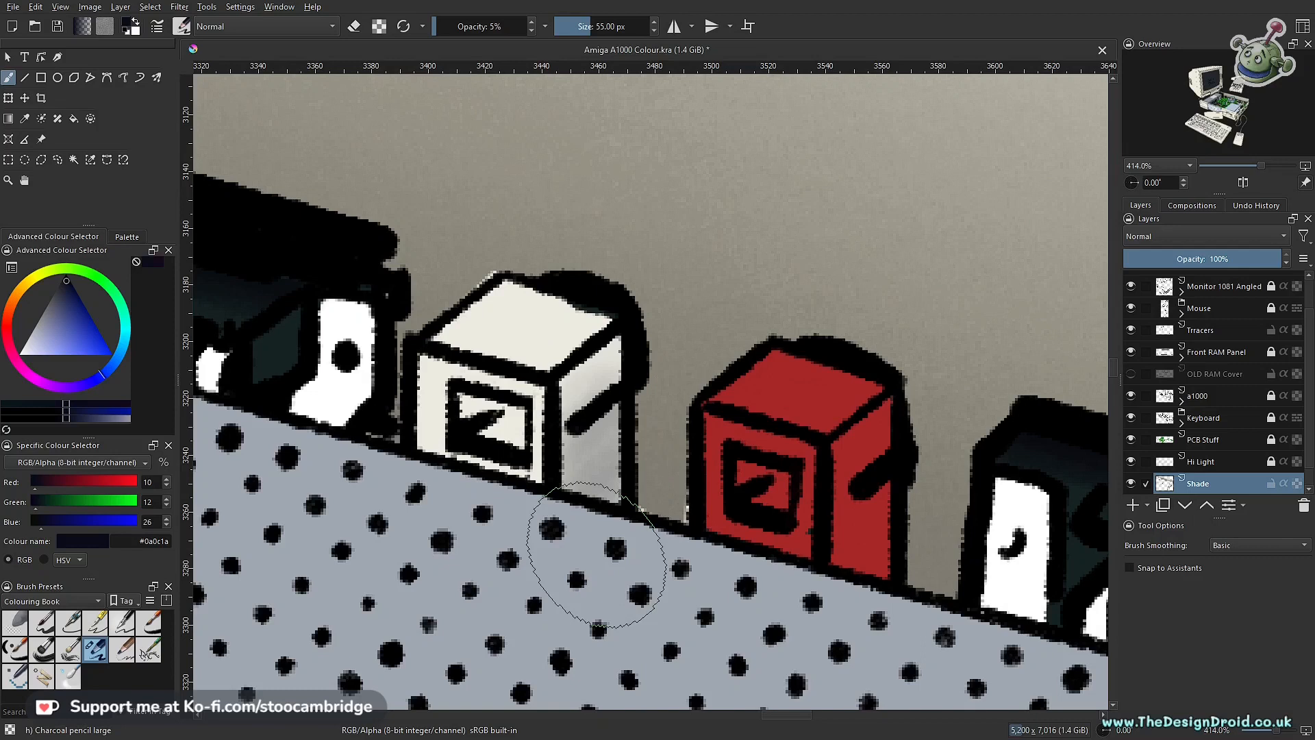
mouse_move(674, 415)
mouse_down()
mouse_move(654, 548)
mouse_move(689, 408)
mouse_up()
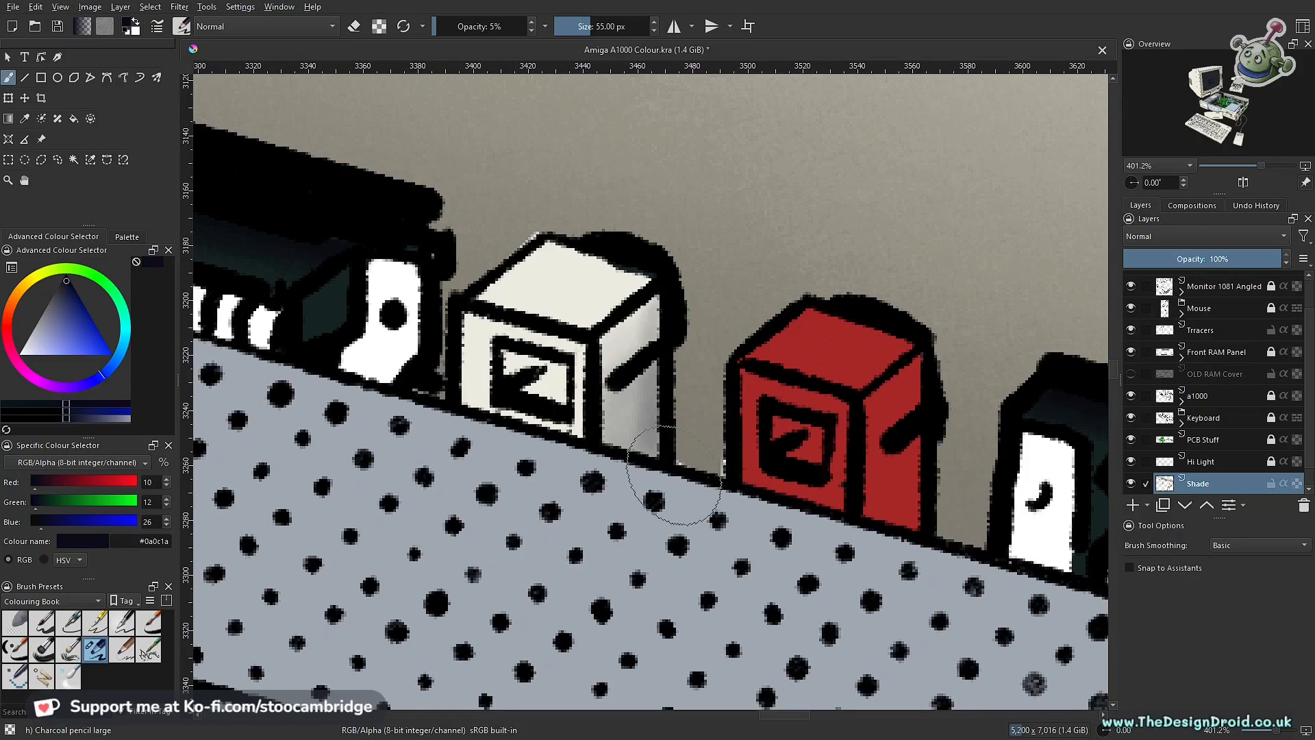
scroll(675, 475, down, 4)
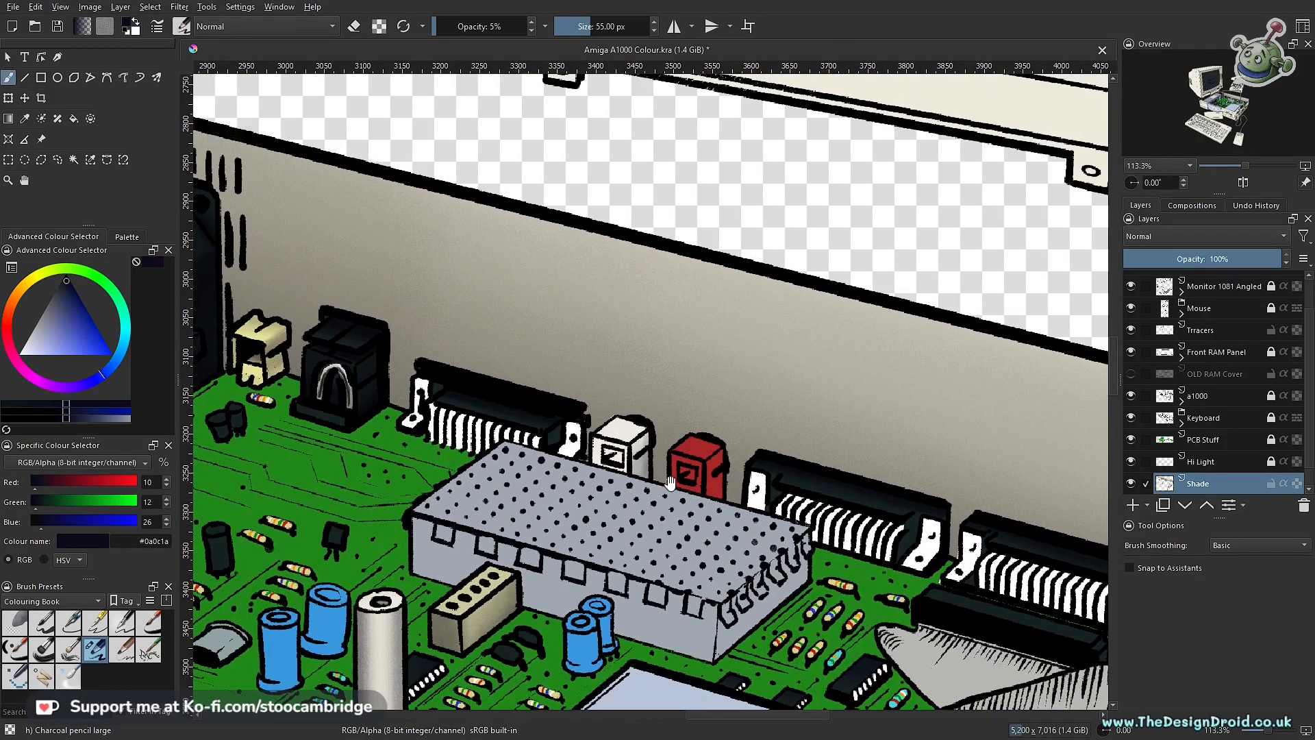
drag(669, 483, 620, 560)
scroll(616, 562, up, 2)
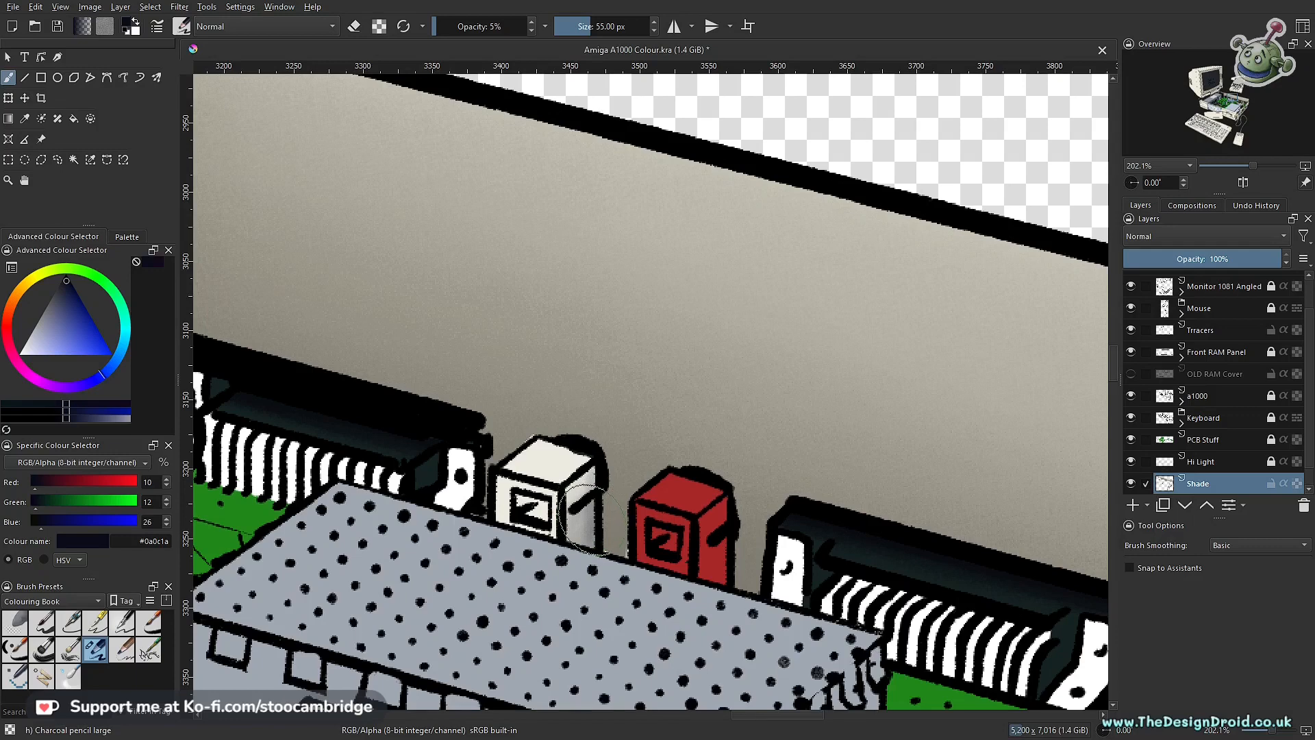
Step: Refine the shading on the white connector's side face, lightening it with the brush in eraser mode
drag(593, 548, 572, 444)
drag(622, 481, 662, 569)
drag(616, 498, 628, 429)
key(e)
drag(684, 478, 699, 579)
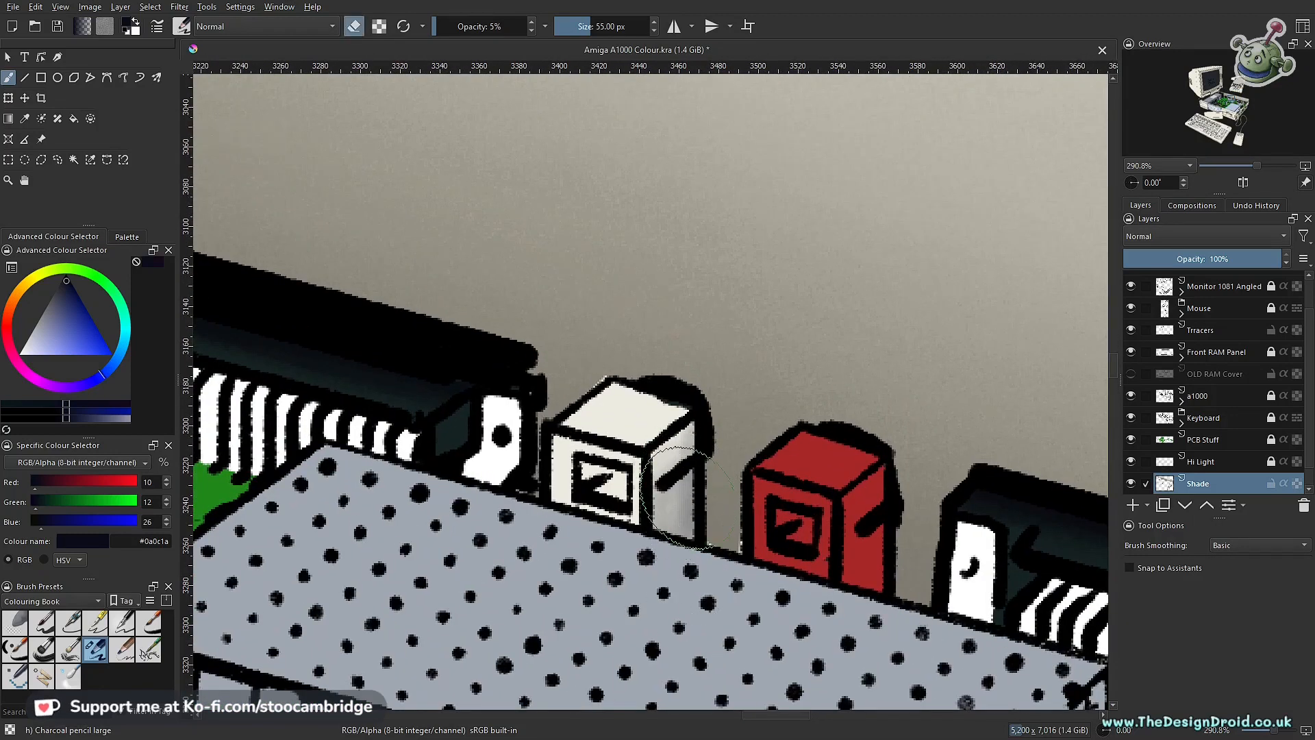
key(e)
drag(617, 455, 647, 544)
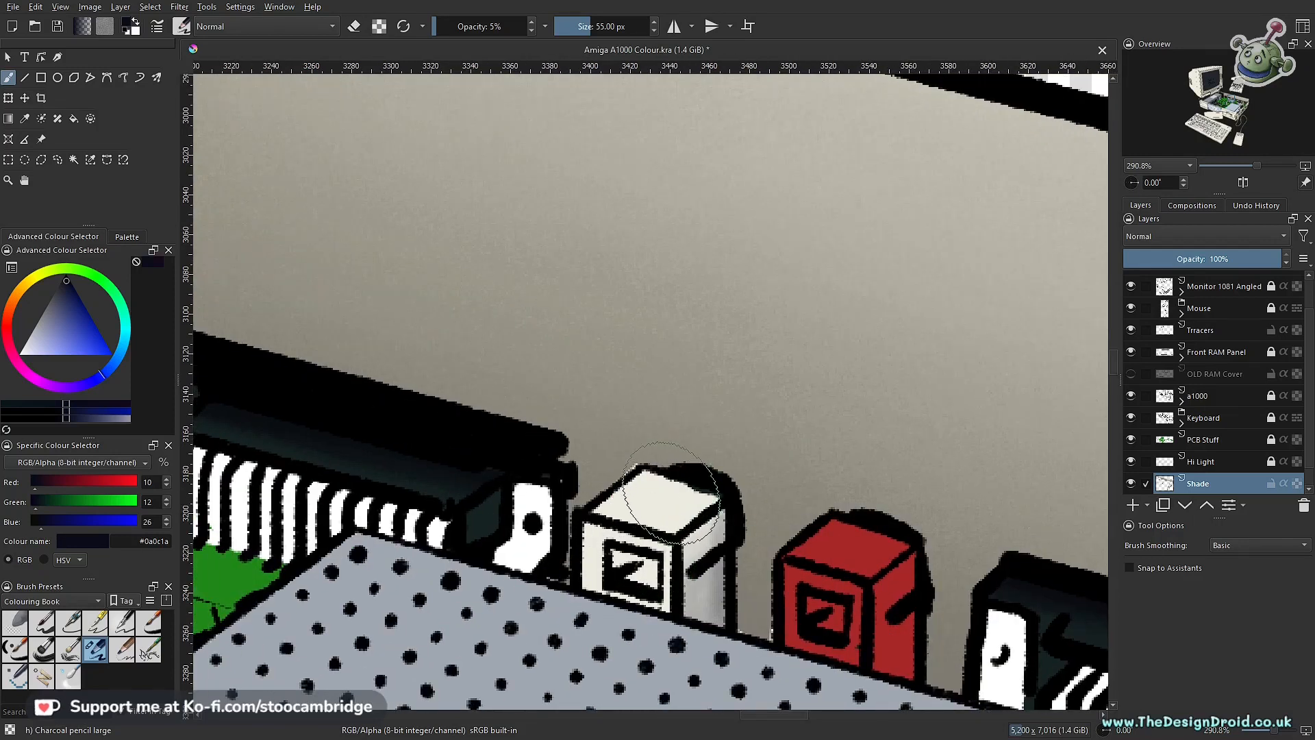
Step: Outline the white connector's top face with a polygonal selection and shade it using the brush enlarged to 110 px
key(l)
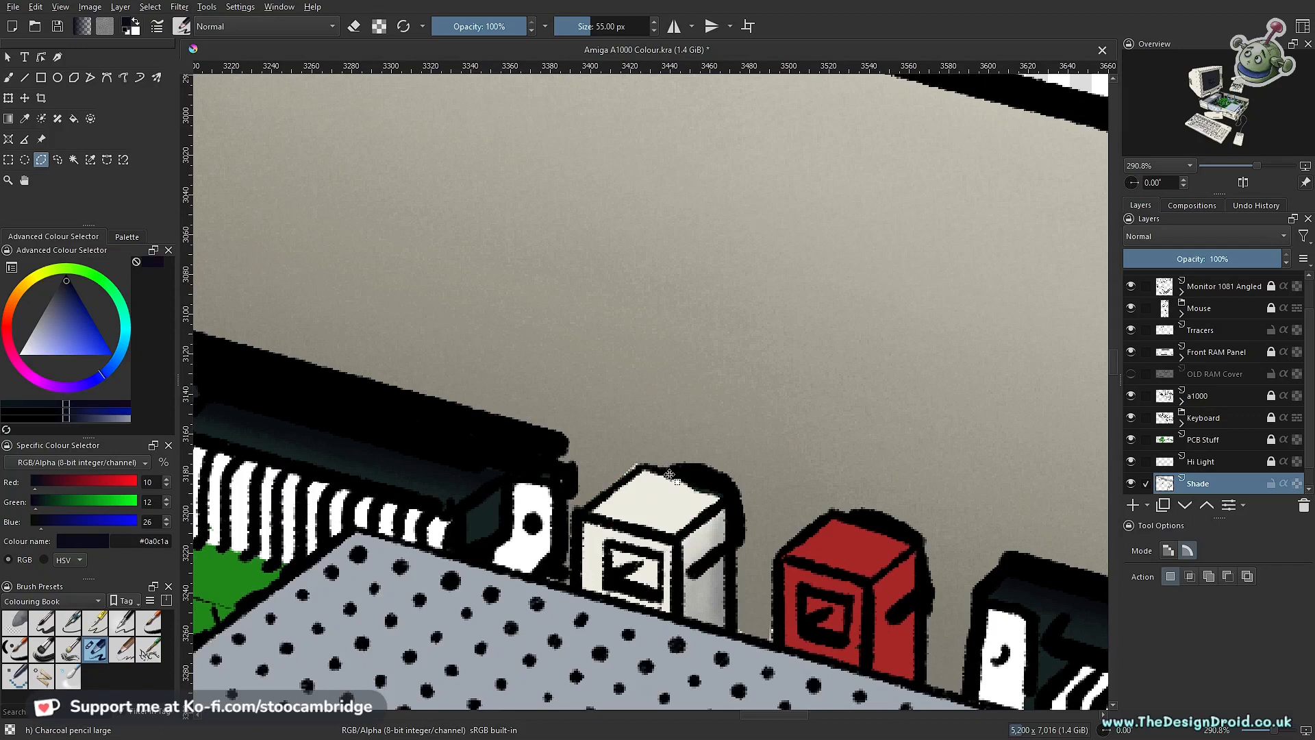
key(b)
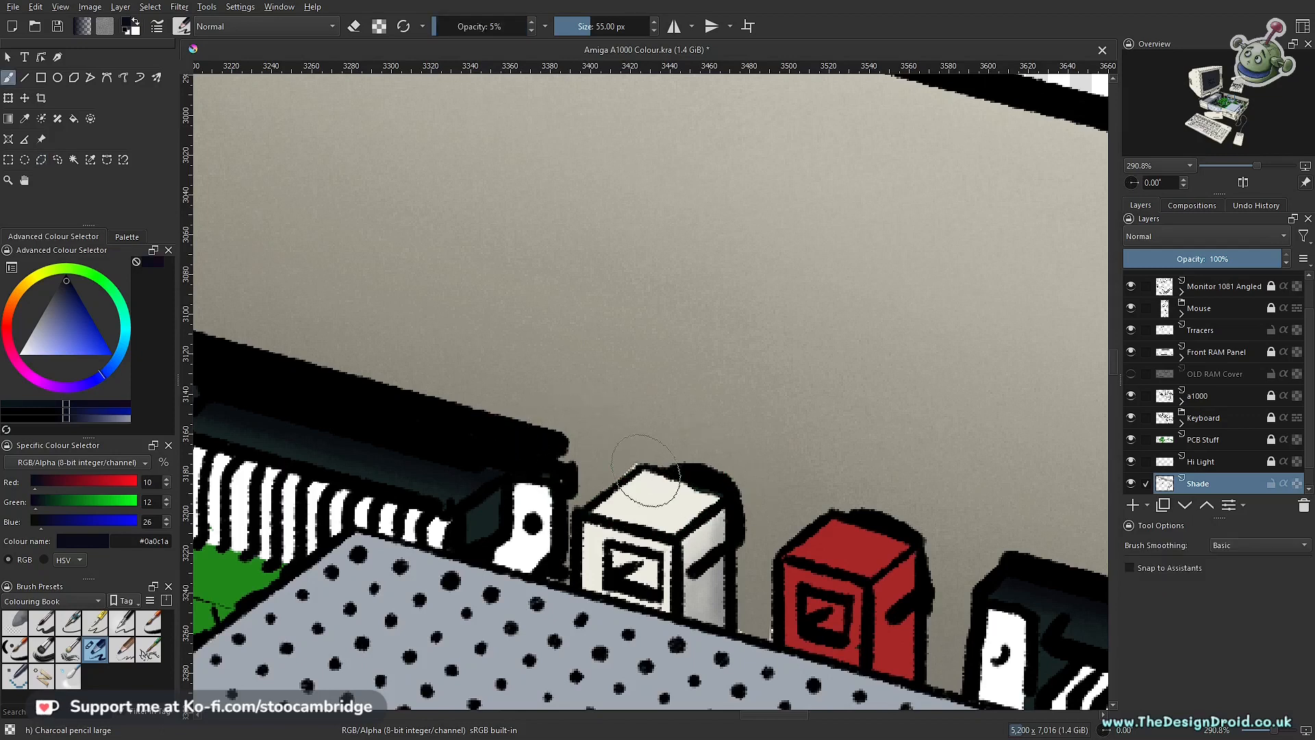
key(bracketright)
key(bracketright)
key(bracketright)
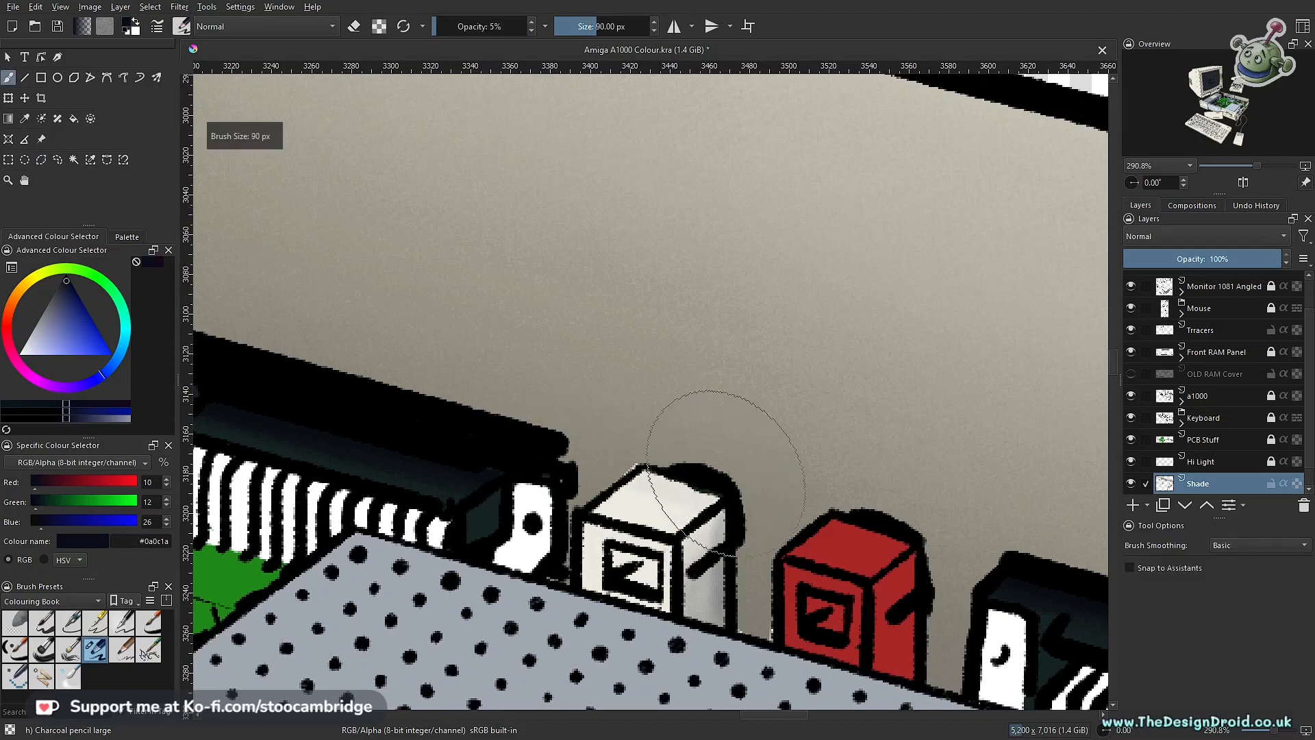
key(bracketright)
key(bracketright)
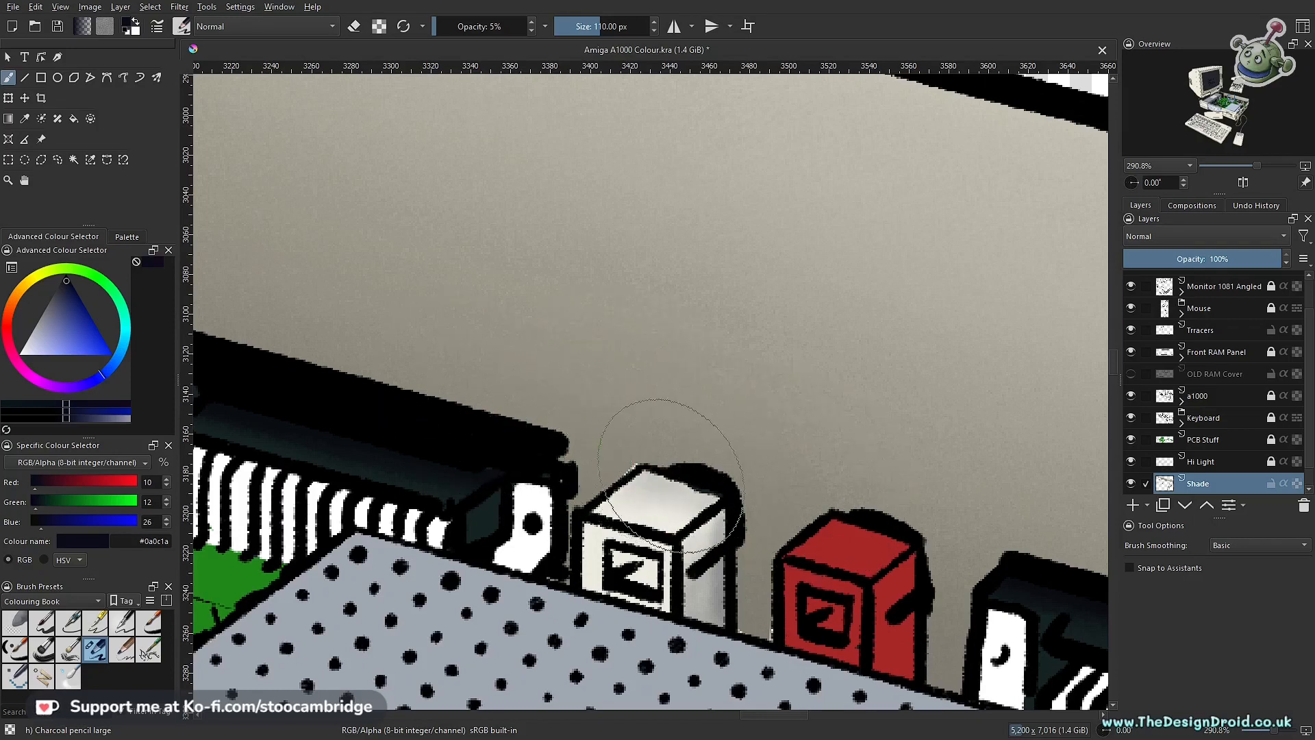
mouse_move(824, 415)
mouse_down()
mouse_move(757, 602)
mouse_move(808, 407)
mouse_up()
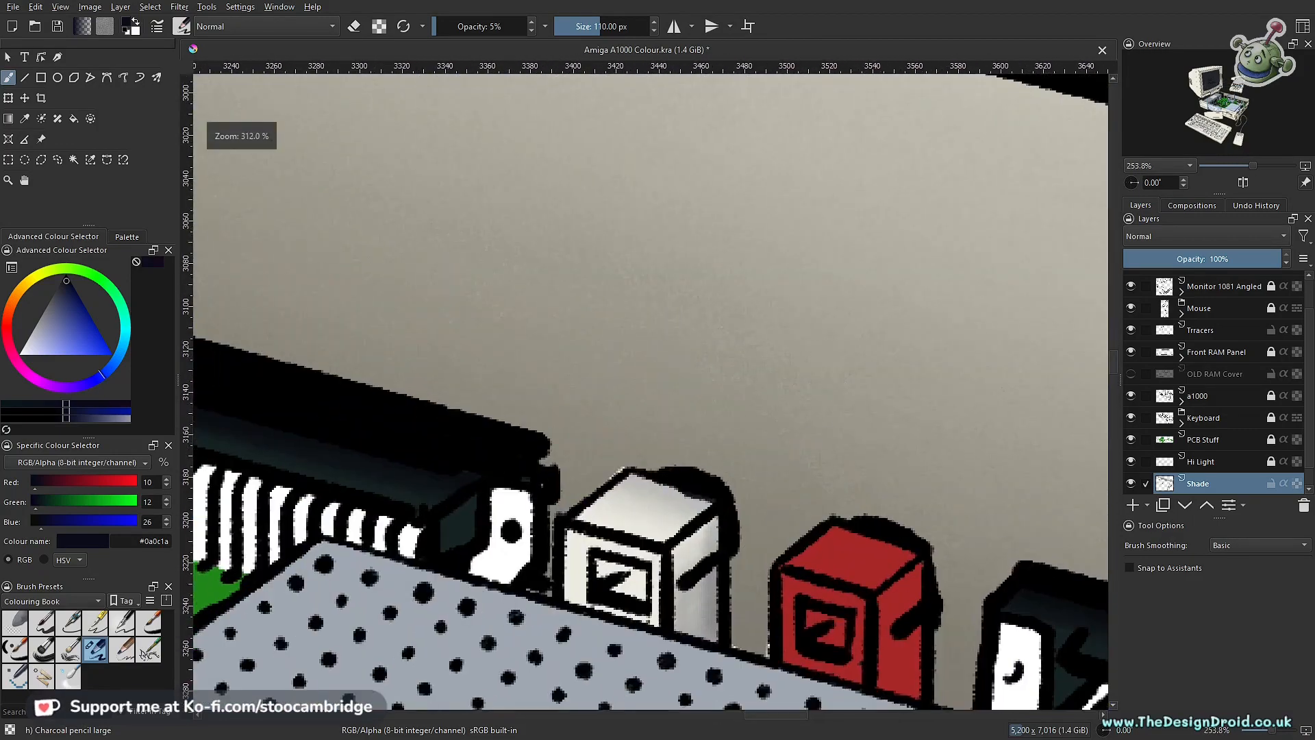
mouse_move(805, 500)
mouse_down()
mouse_move(750, 637)
mouse_move(816, 434)
mouse_move(619, 607)
mouse_up()
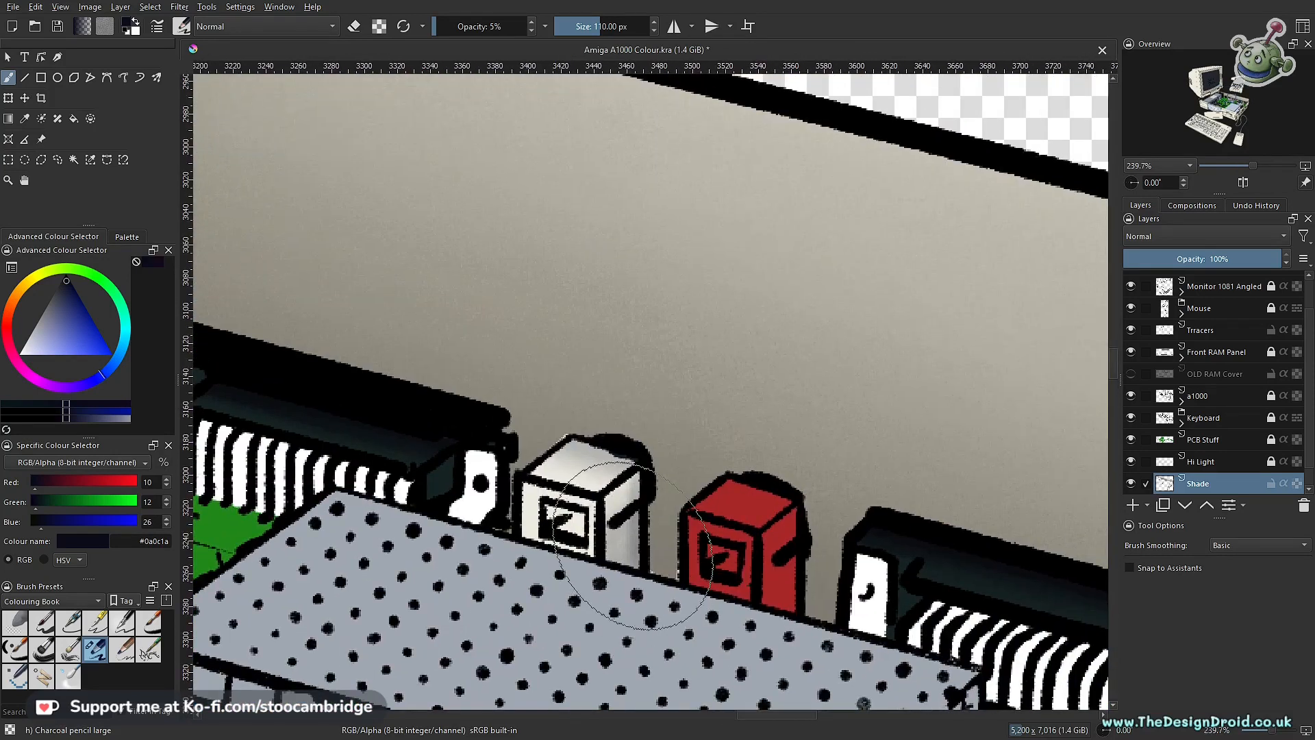
Step: Outline the square opening on the white connector's front with a polygonal selection and reduce the brush to 35 px
key(l)
drag(593, 564, 582, 442)
click(483, 414)
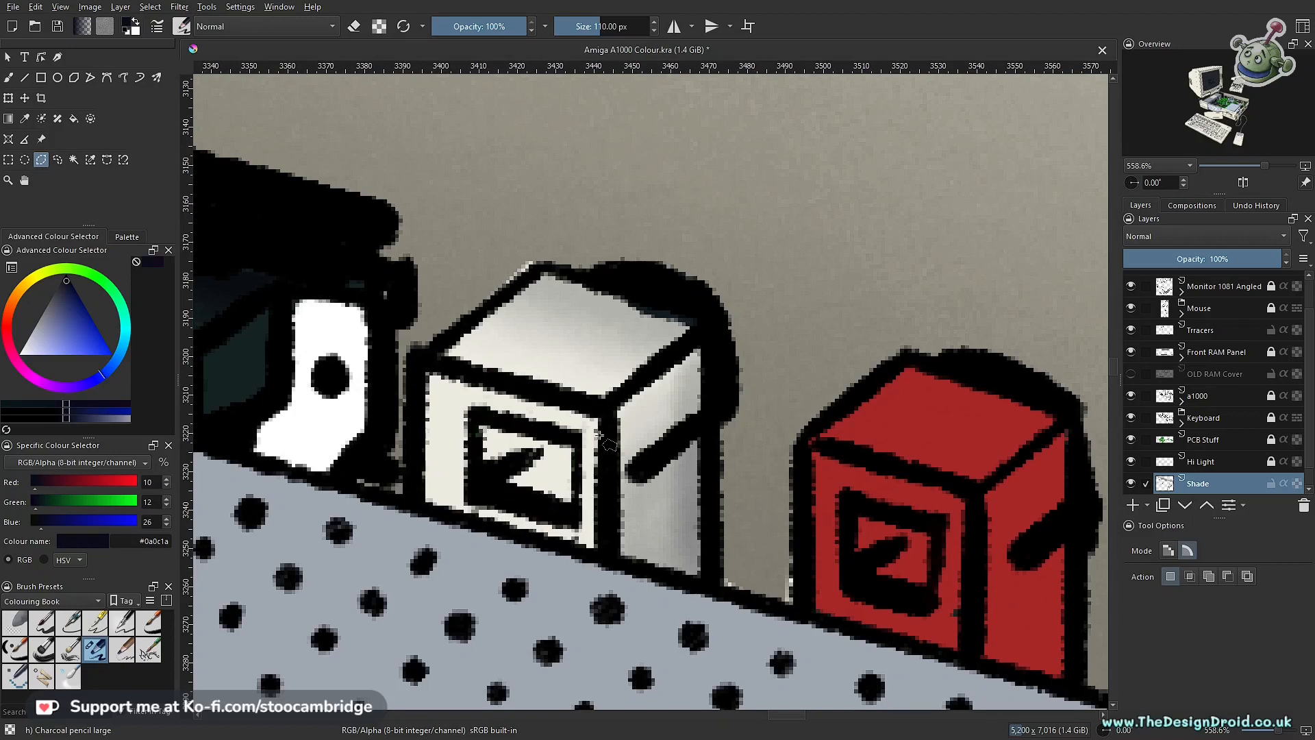
key(b)
key(bracketleft)
key(bracketleft)
key(bracketleft)
key(bracketleft)
key(bracketleft)
key(bracketleft)
key(bracketleft)
key(bracketleft)
key(bracketleft)
key(bracketleft)
key(bracketleft)
key(bracketleft)
key(bracketleft)
key(bracketleft)
key(bracketleft)
key(bracketleft)
Step: Shade the white connector's square front opening with the 35 px brush at 5% opacity
drag(546, 449, 678, 474)
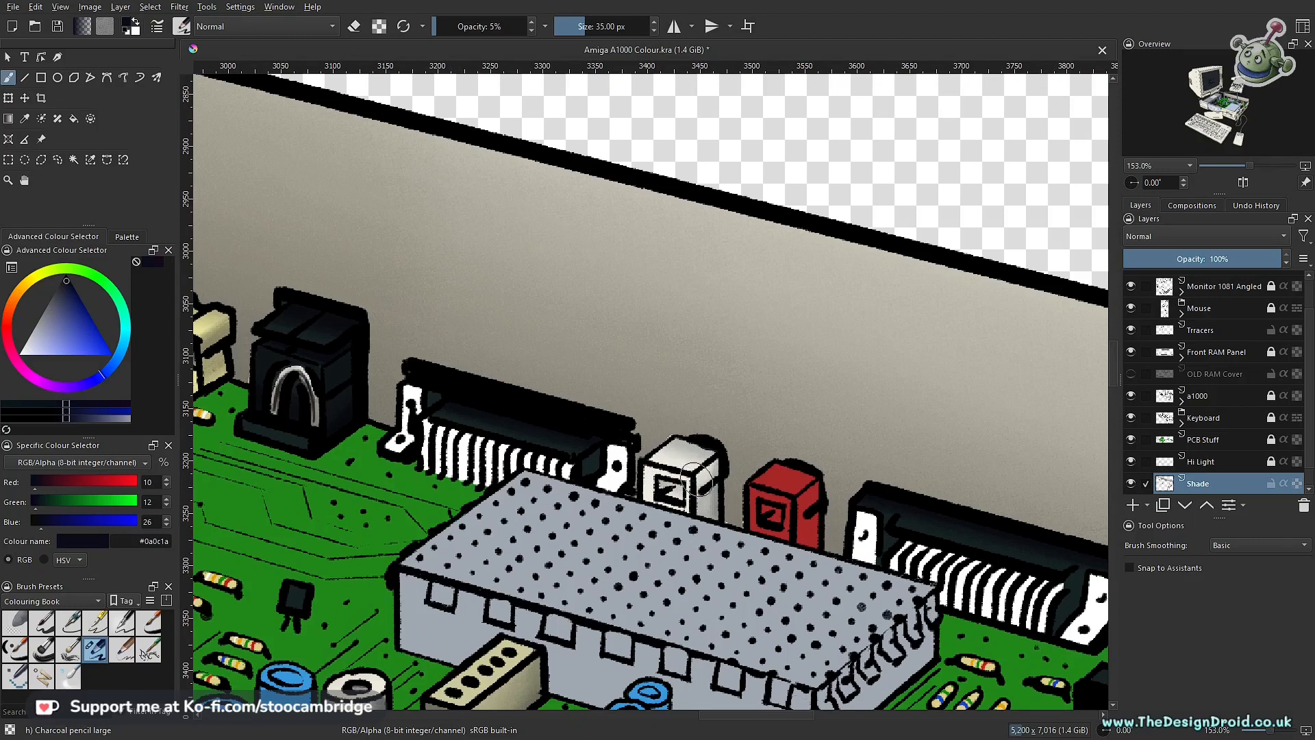
drag(685, 485, 662, 480)
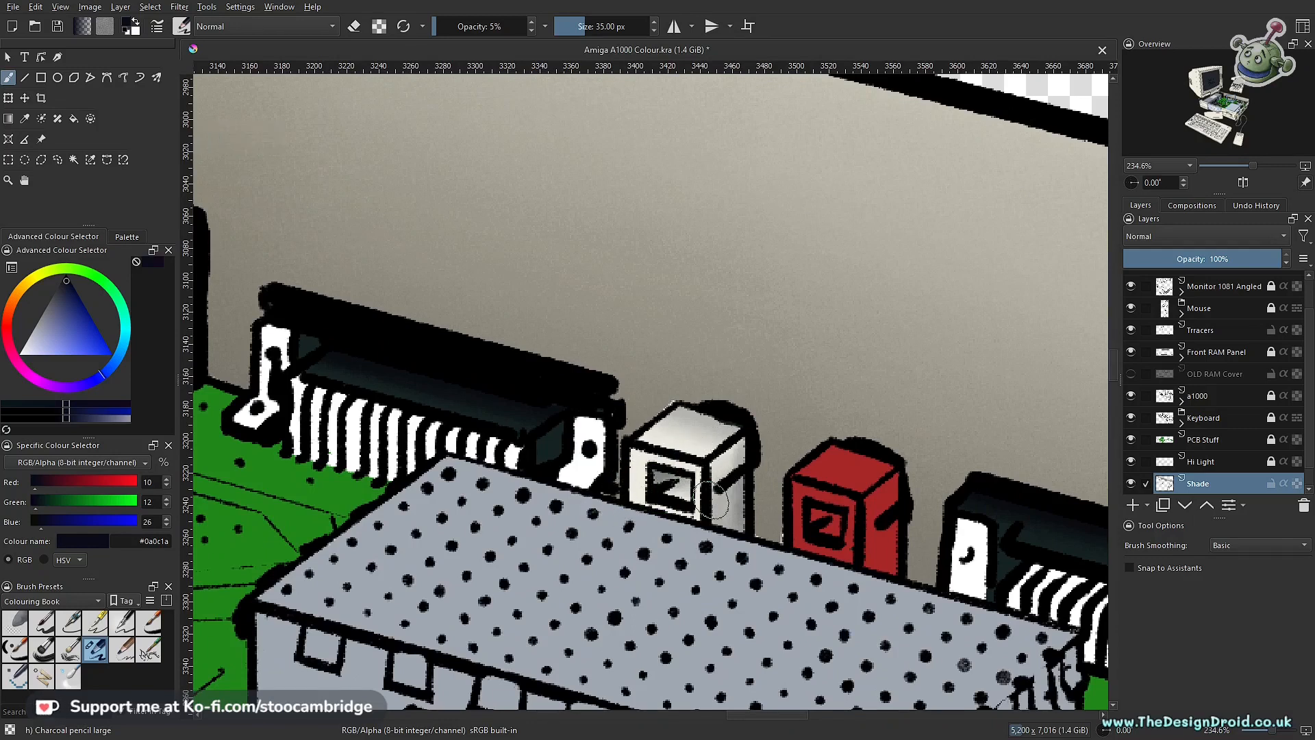
mouse_move(701, 427)
mouse_down()
mouse_move(662, 685)
mouse_move(711, 476)
mouse_move(852, 126)
mouse_move(671, 575)
mouse_move(781, 380)
mouse_up()
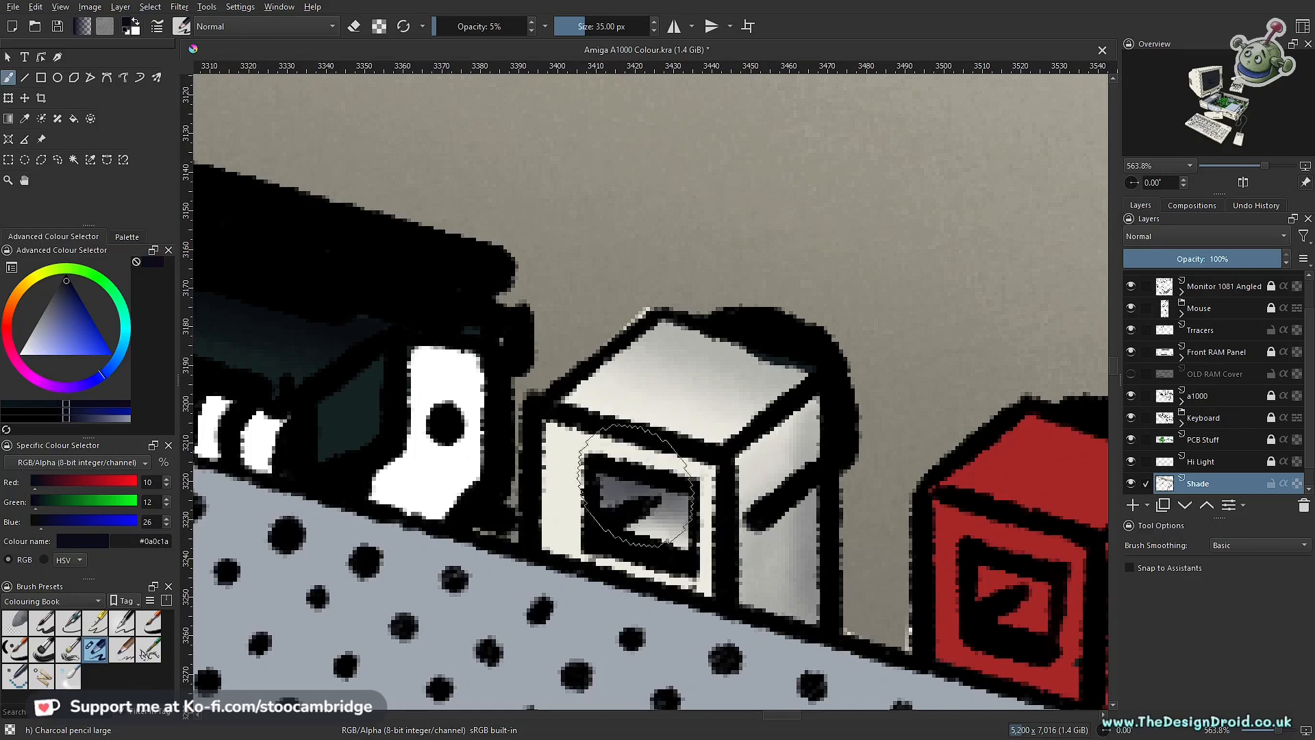
drag(655, 419, 648, 596)
mouse_move(700, 454)
mouse_down()
mouse_move(647, 500)
mouse_move(691, 358)
mouse_up()
drag(614, 401, 677, 579)
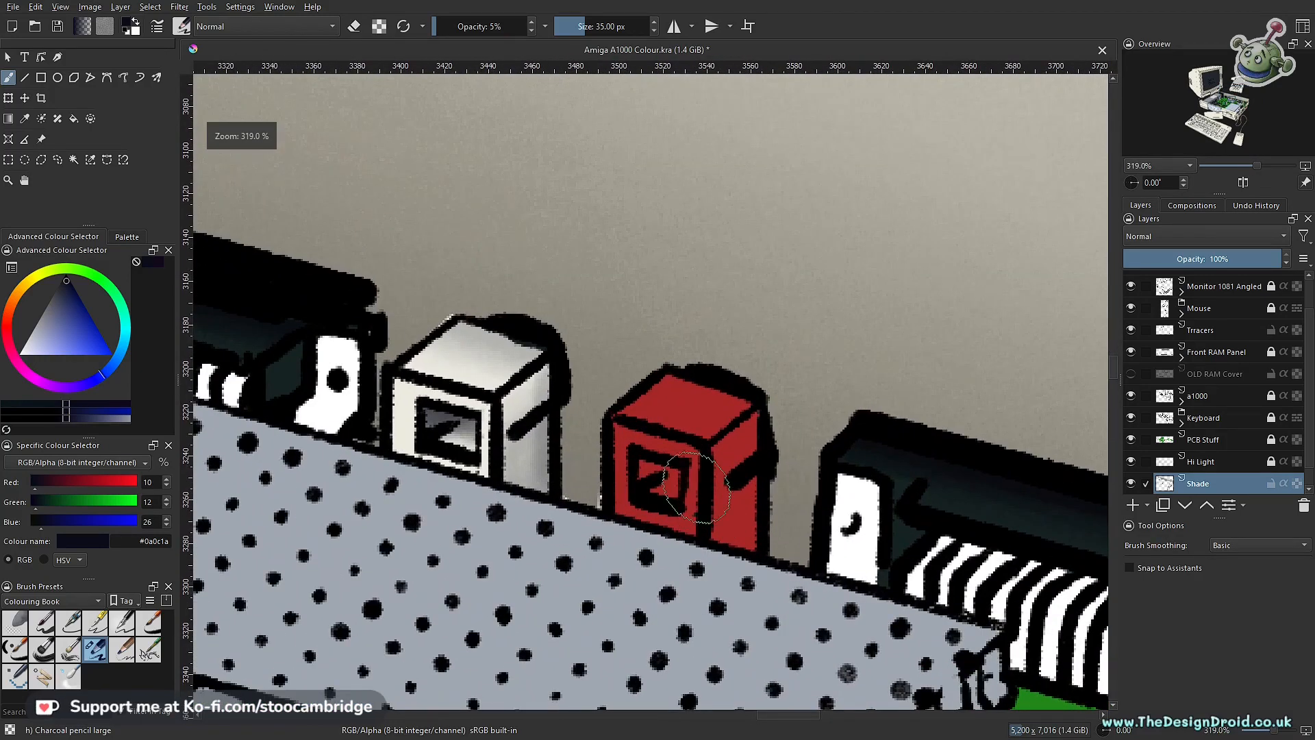
Step: Outline the red connector's top face with a polygonal selection
key(p)
scroll(697, 486, up, 3)
click(680, 228)
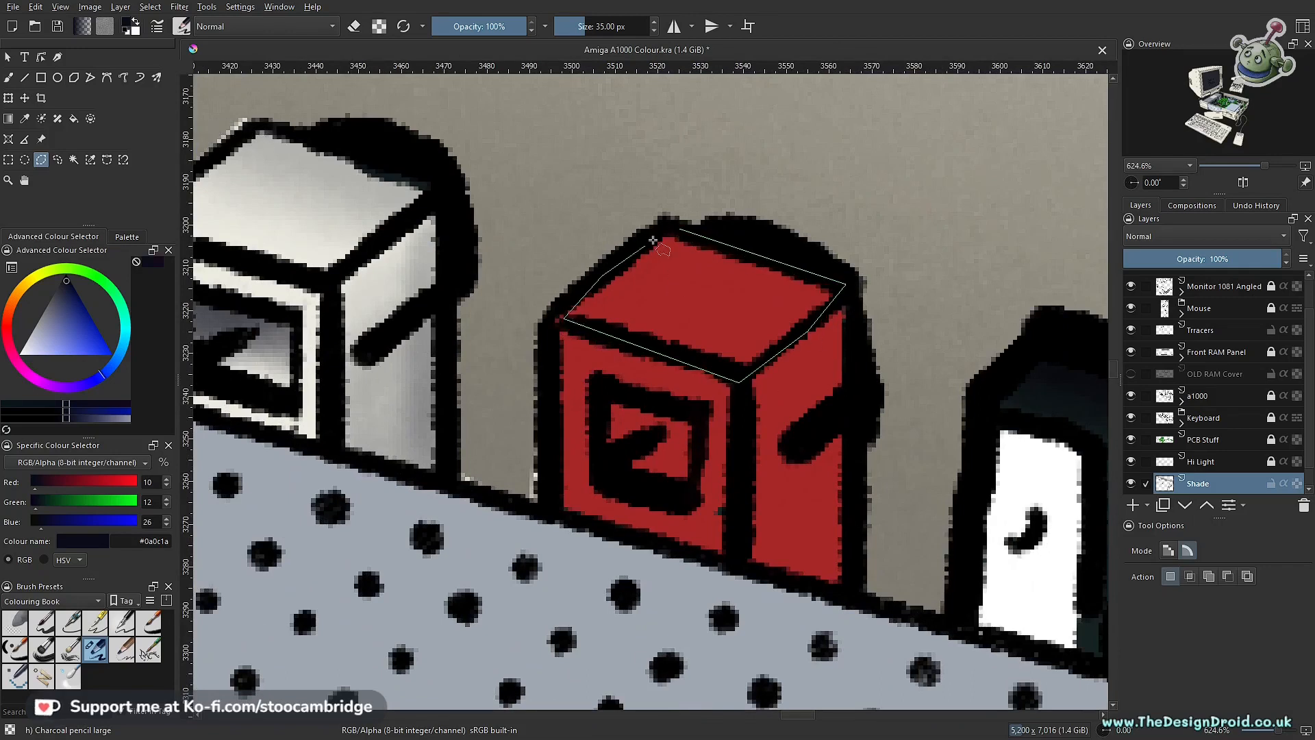
click(679, 229)
drag(689, 302, 671, 458)
Step: Shade the red connector's top face with dark purple #120a1a using the brush enlarged to 90 px at 5% opacity
key(b)
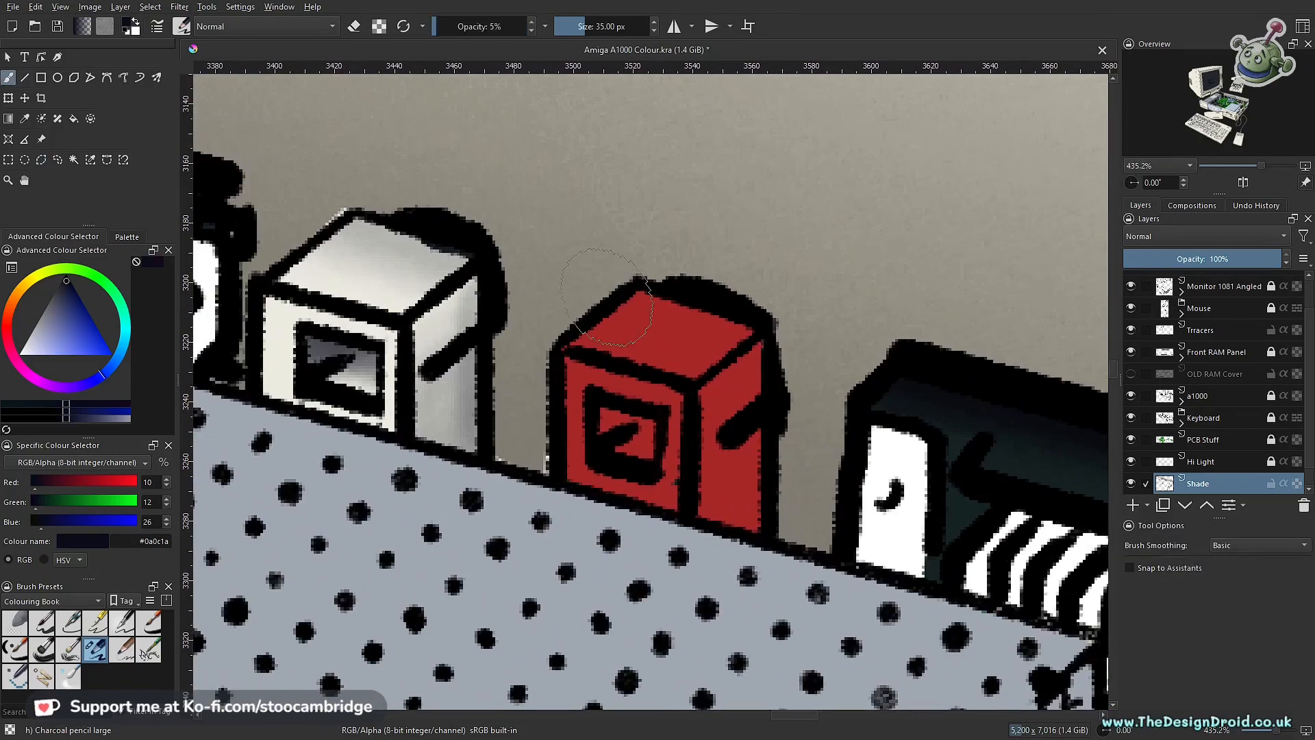
drag(648, 330, 653, 329)
key(])
key(])
key(])
key(])
key(])
key(])
key(])
key(])
key(])
key(])
key(])
key(])
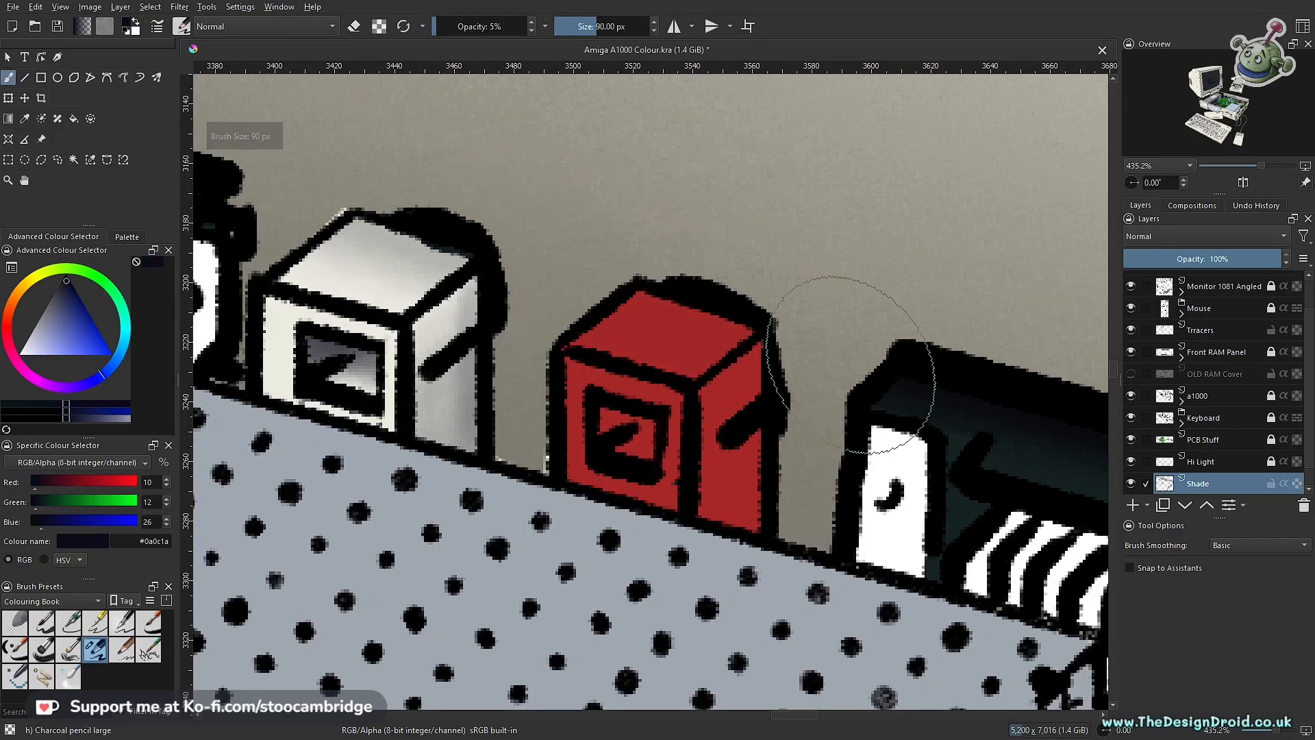
click(67, 386)
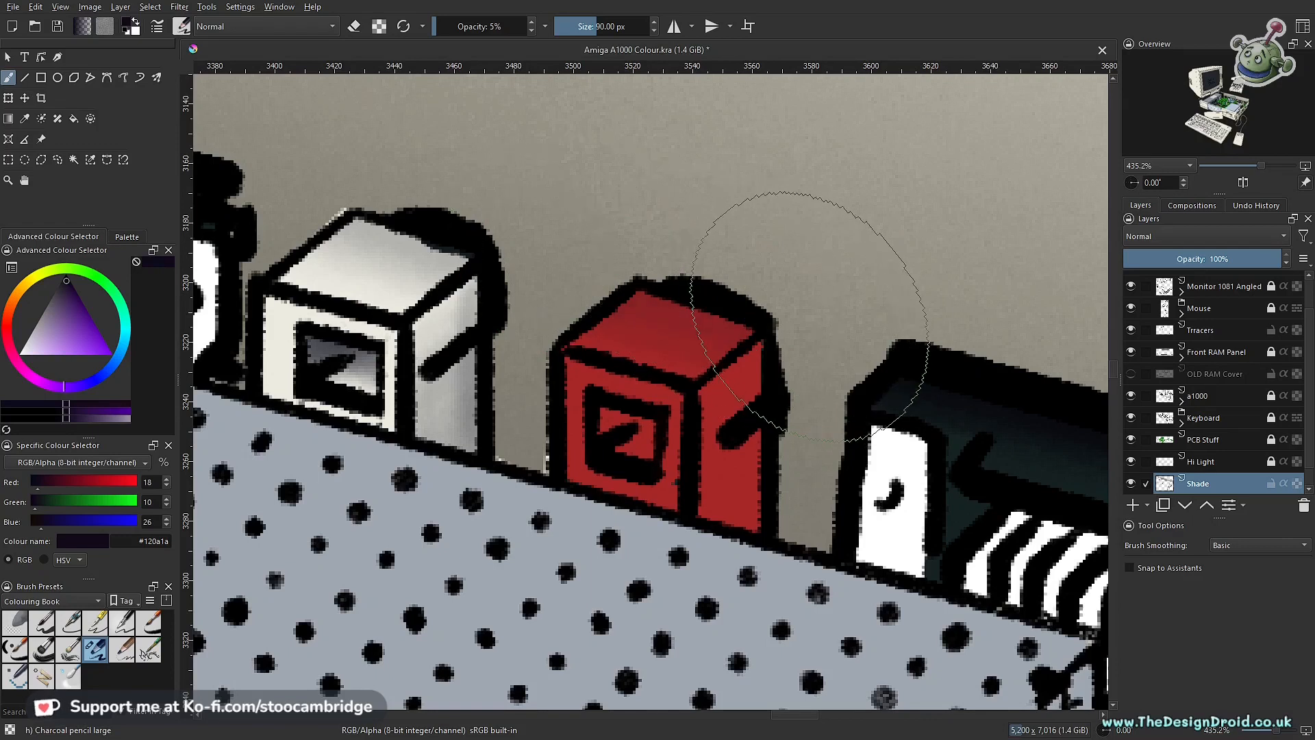
scroll(692, 446, down, 6)
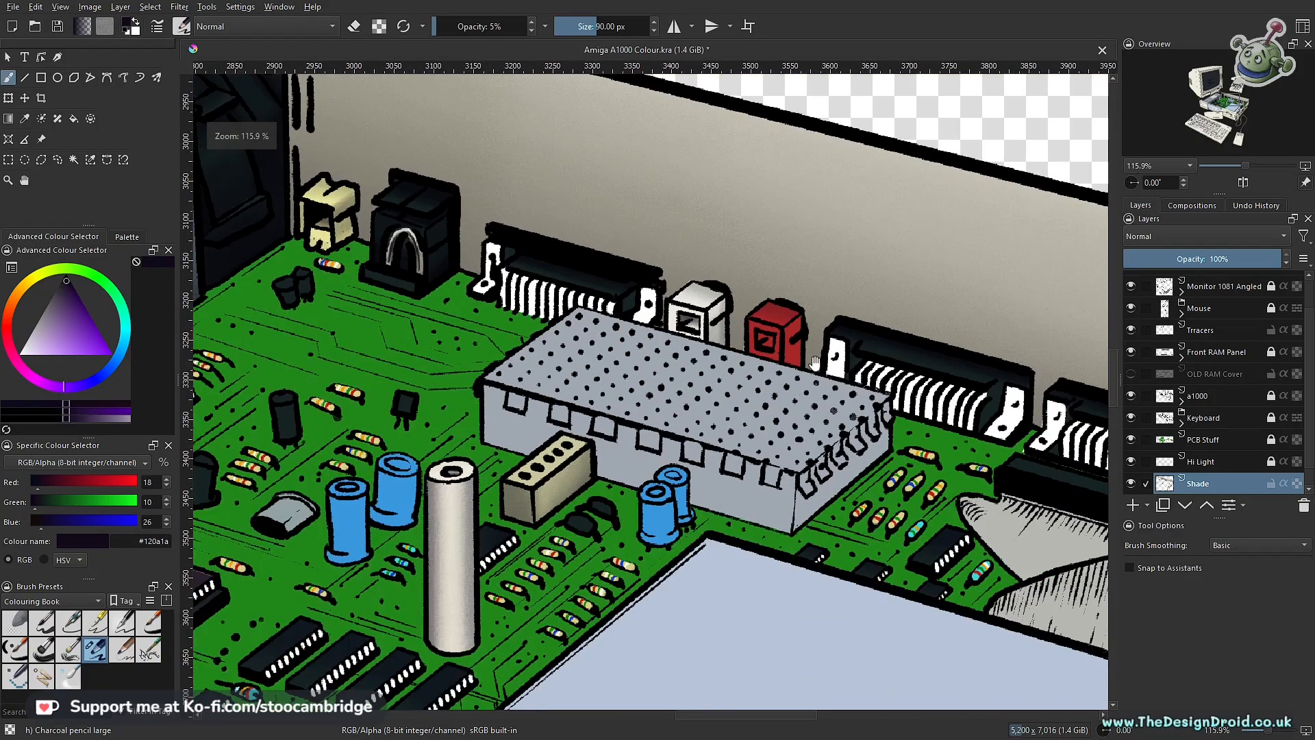
scroll(728, 376, up, 6)
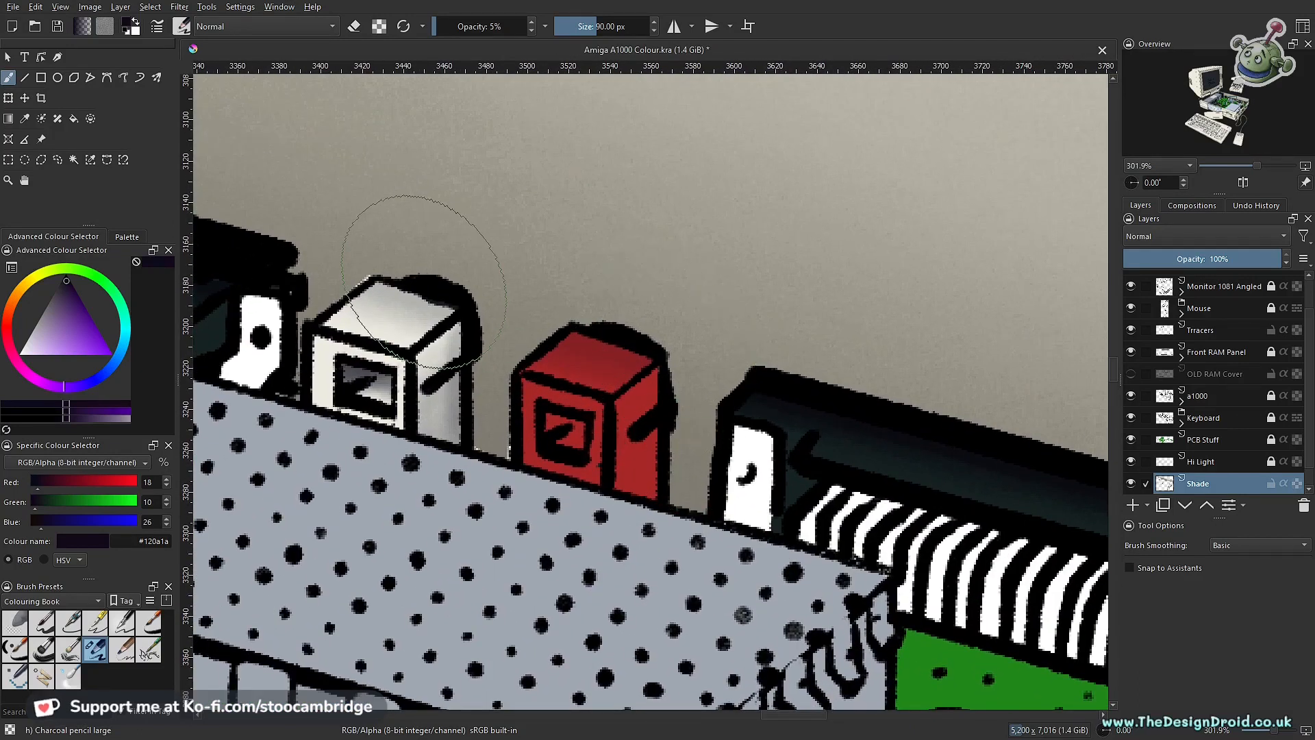
scroll(733, 293, down, 4)
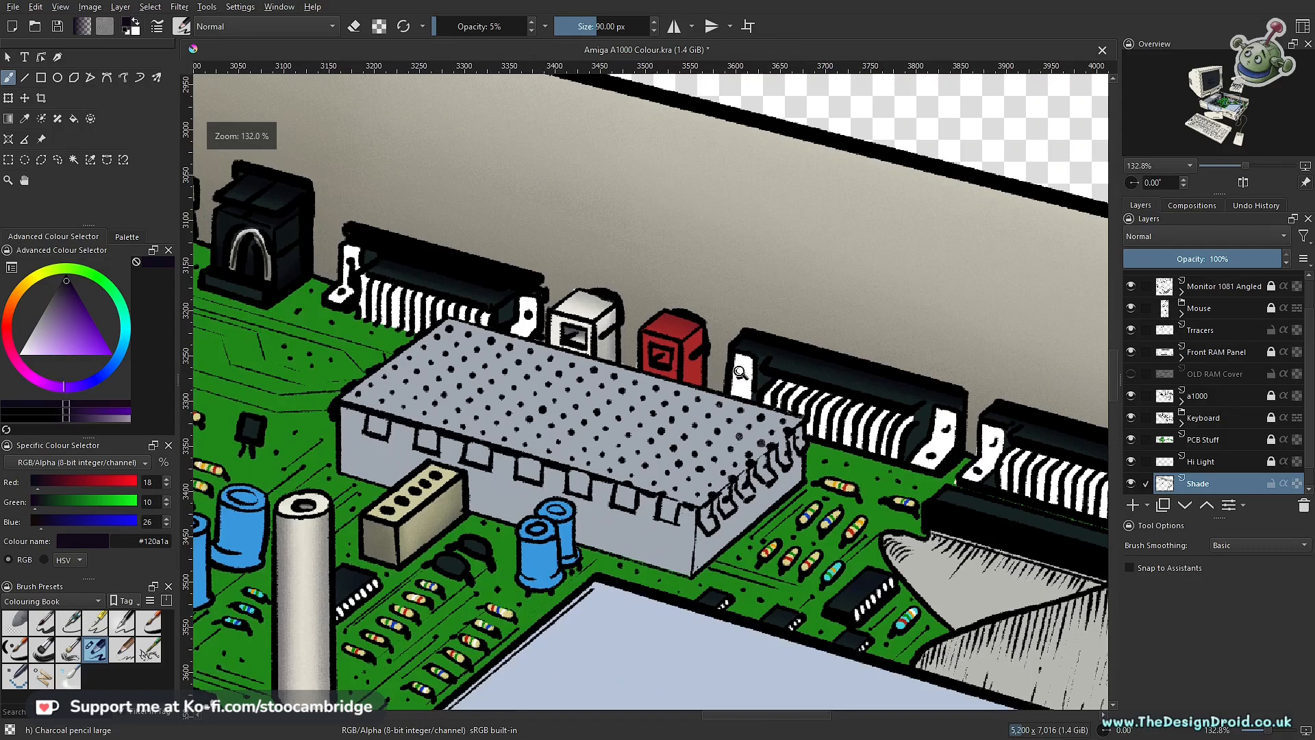
Step: Lightly erase over the white and red connectors' shading in eraser mode, raising the brush opacity to 15%
scroll(742, 418, down, 2)
scroll(742, 398, up, 4)
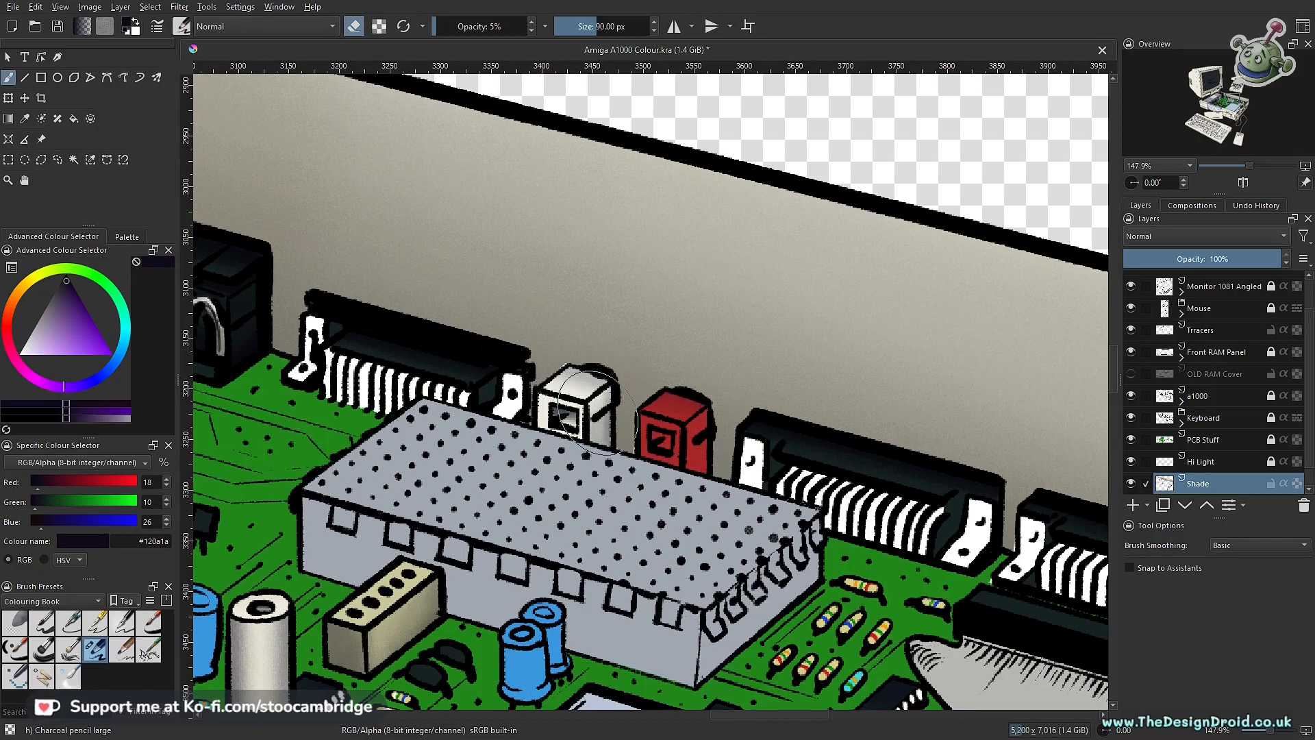
scroll(712, 389, down, 5)
scroll(685, 445, up, 6)
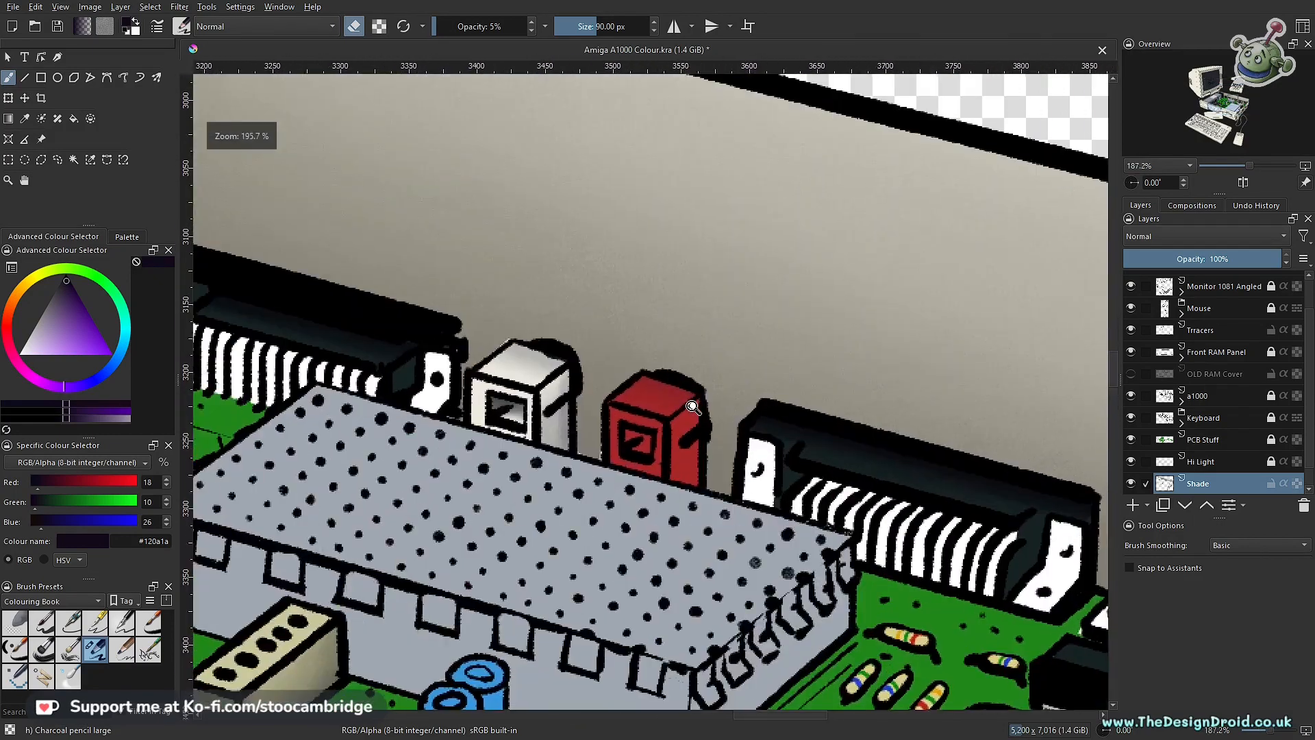
scroll(673, 482, up, 3)
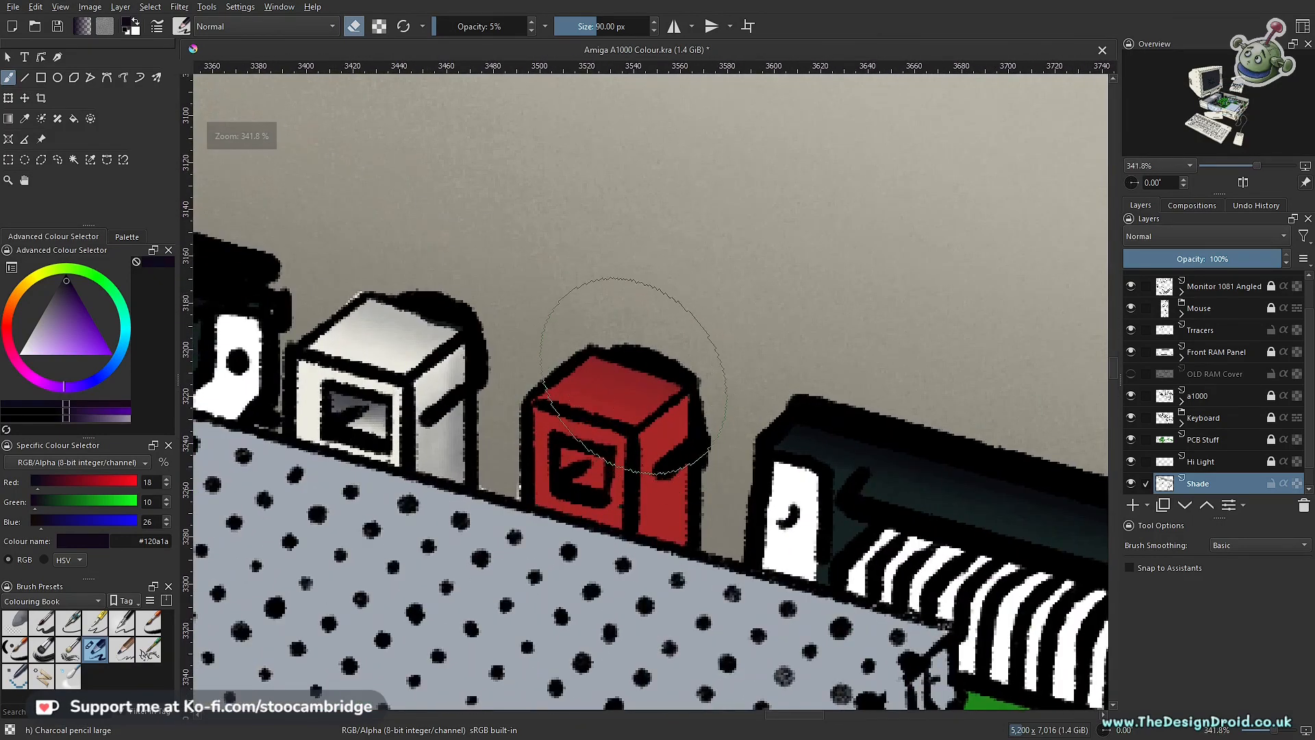
key(o)
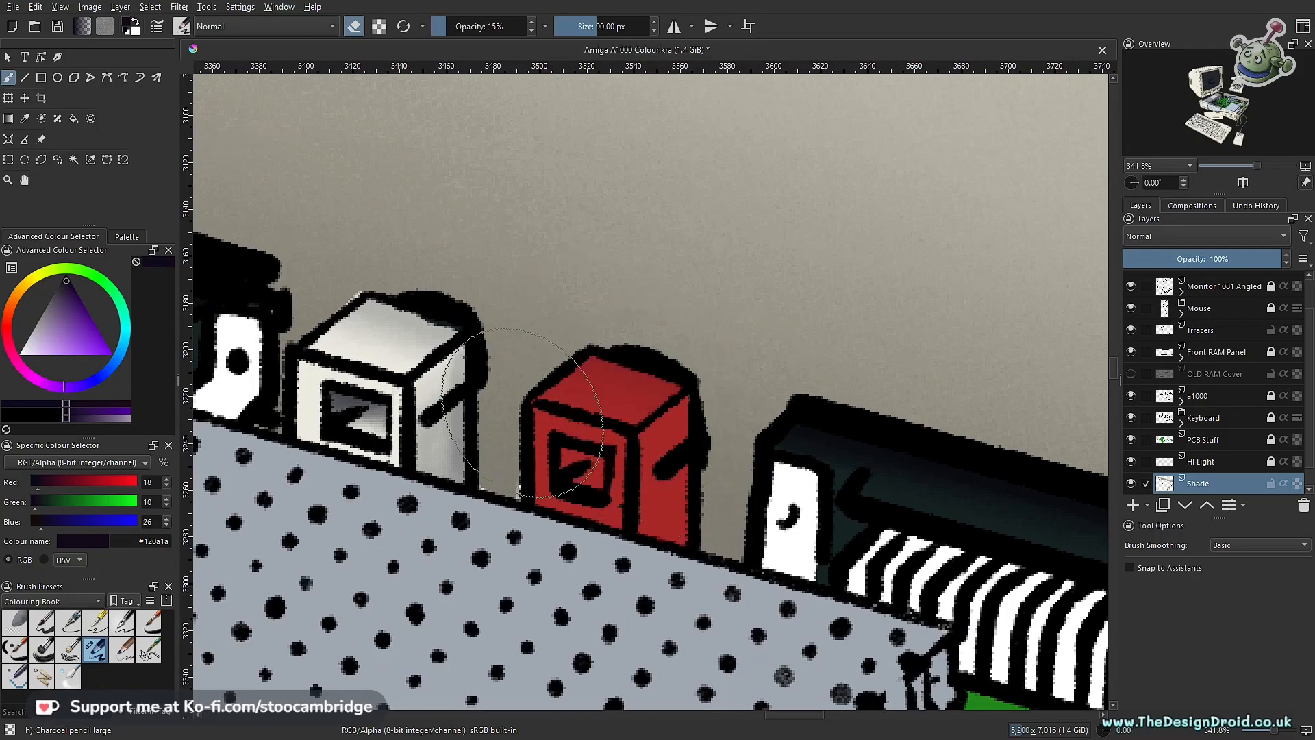
key(e)
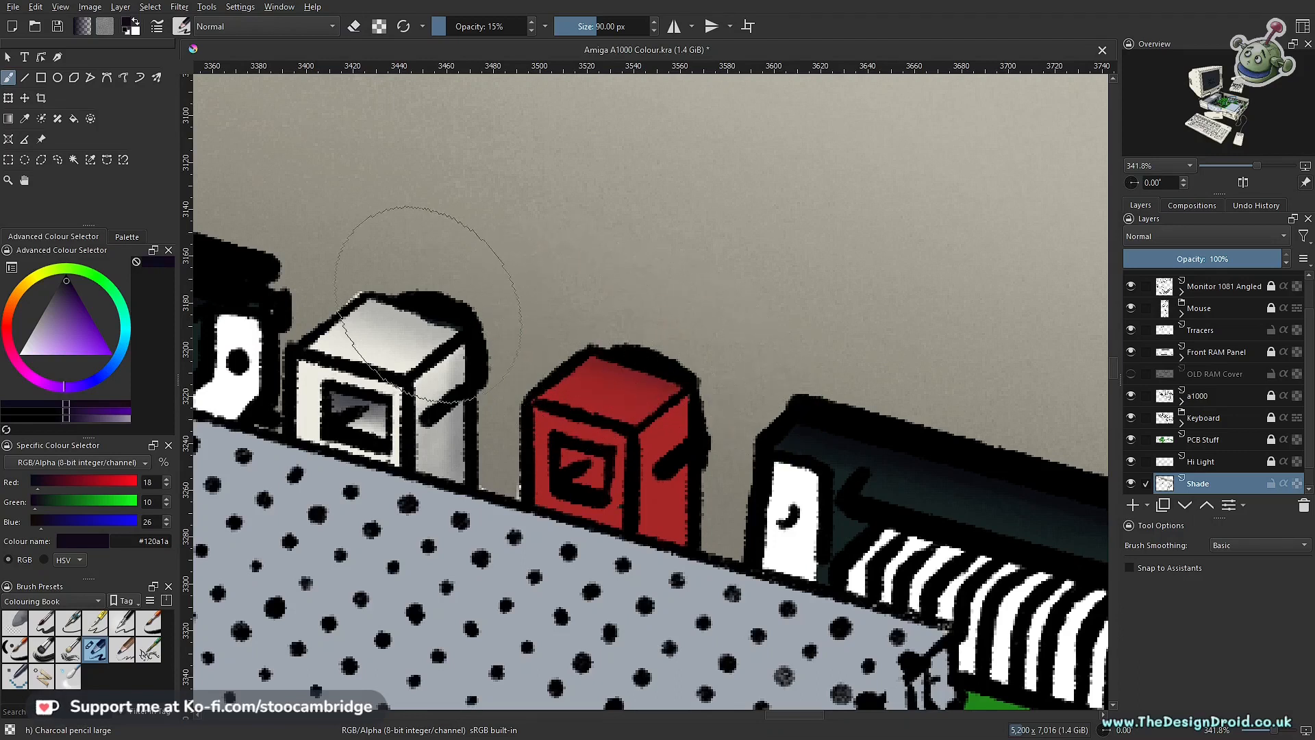
Step: Outline the white connector's top face with a polygonal selection and shade it with the 90 px brush at 15% opacity
key(l)
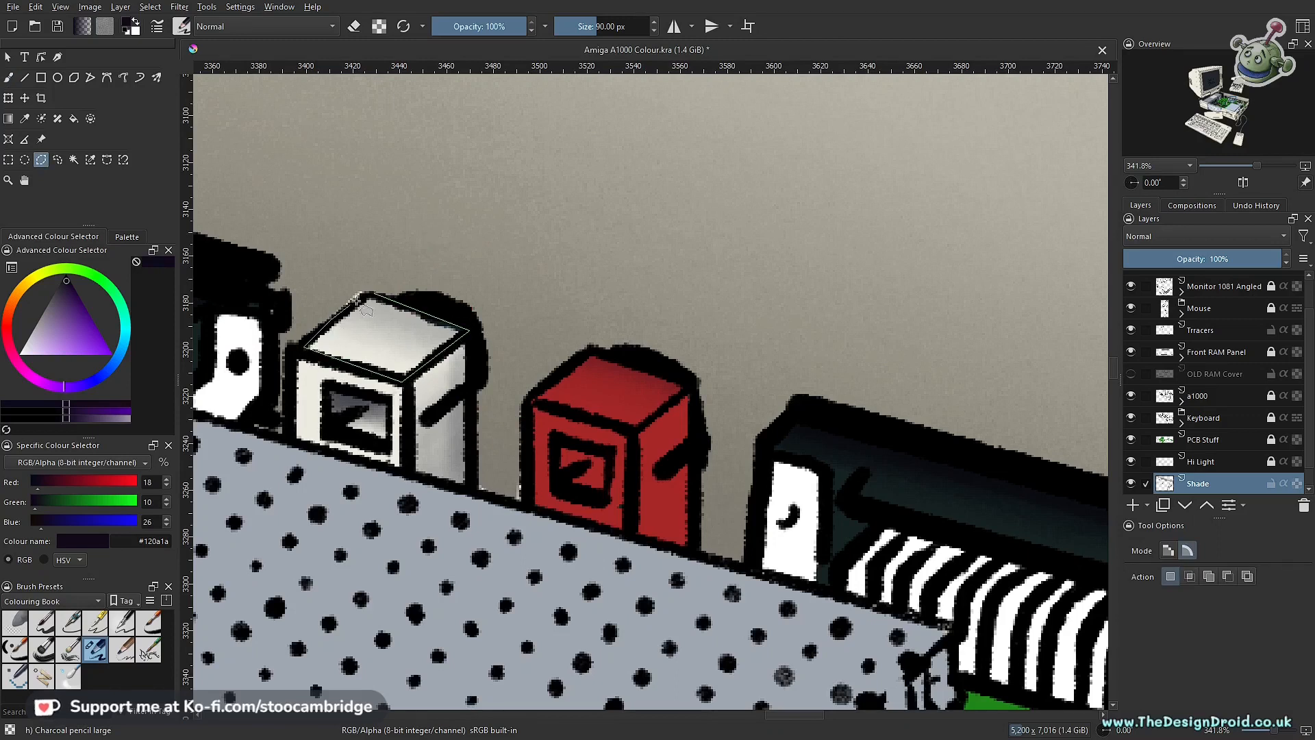
key(b)
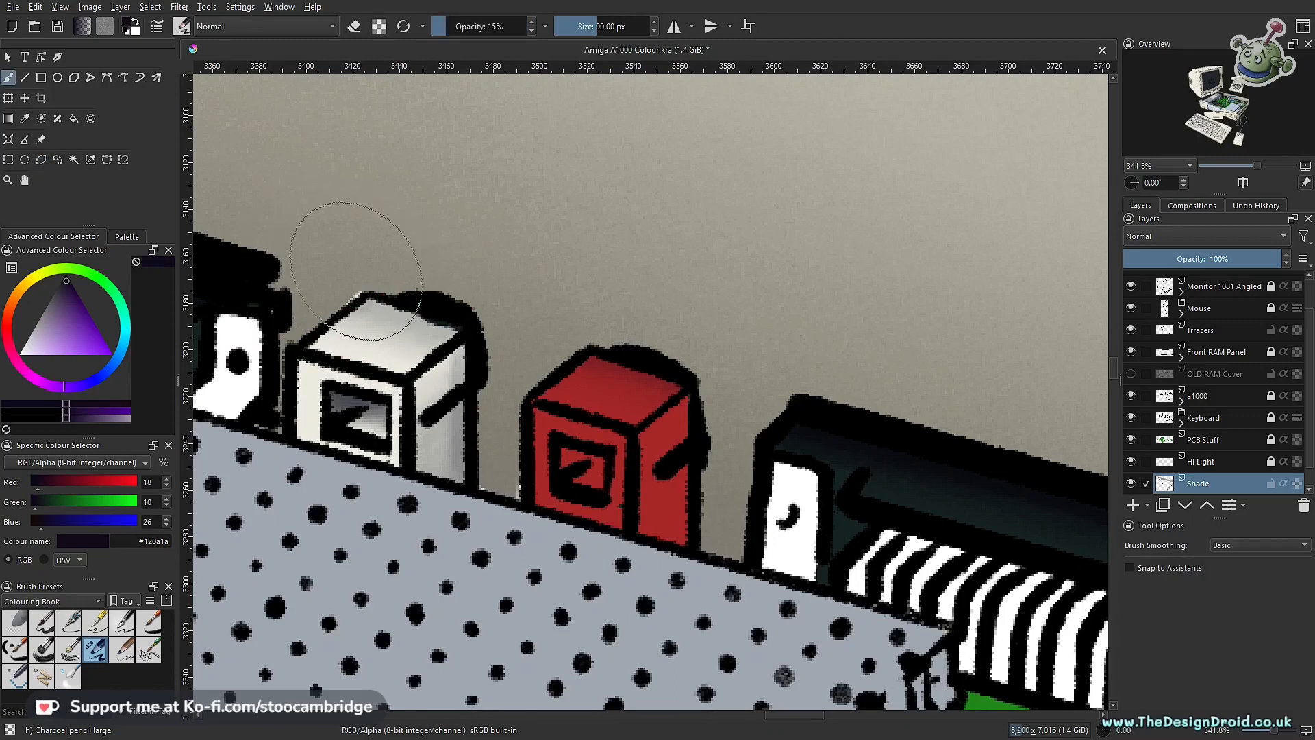
mouse_move(389, 270)
mouse_down()
mouse_move(511, 293)
mouse_move(349, 254)
mouse_move(450, 292)
mouse_up()
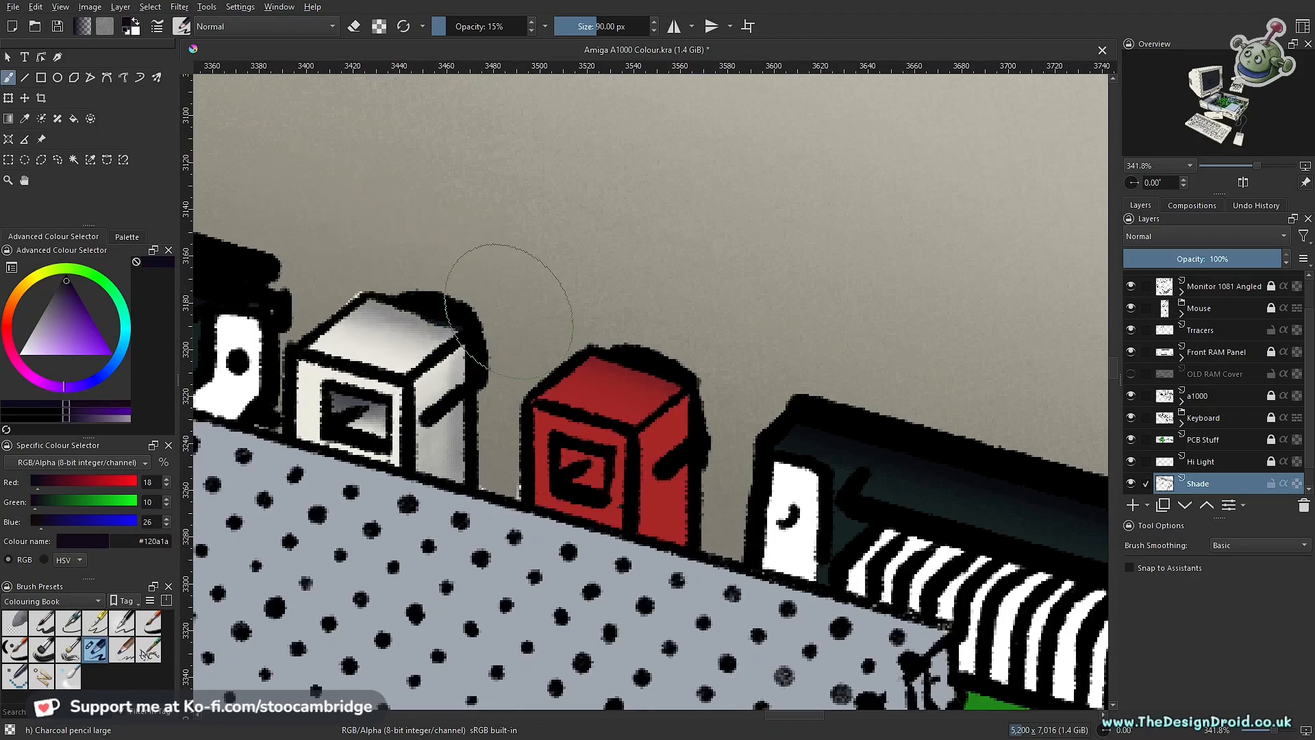
drag(712, 267, 631, 468)
drag(715, 350, 671, 395)
drag(672, 395, 694, 313)
drag(589, 399, 572, 488)
mouse_move(572, 488)
mouse_down()
mouse_move(607, 412)
mouse_move(585, 499)
mouse_up()
drag(517, 472, 445, 411)
drag(450, 452, 701, 525)
Step: Outline the white connector's front face with a polygonal selection and shade it with the brush opacity lowered to 5%
key(l)
click(702, 401)
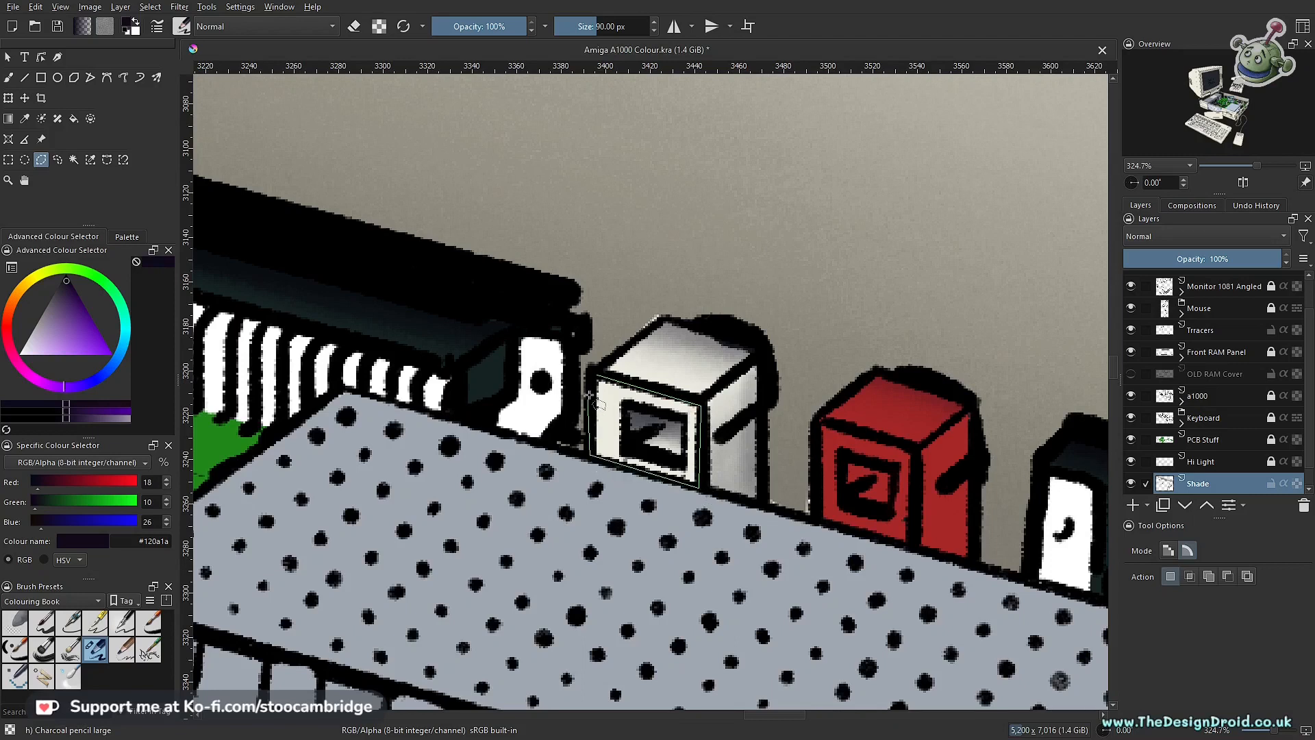
key(b)
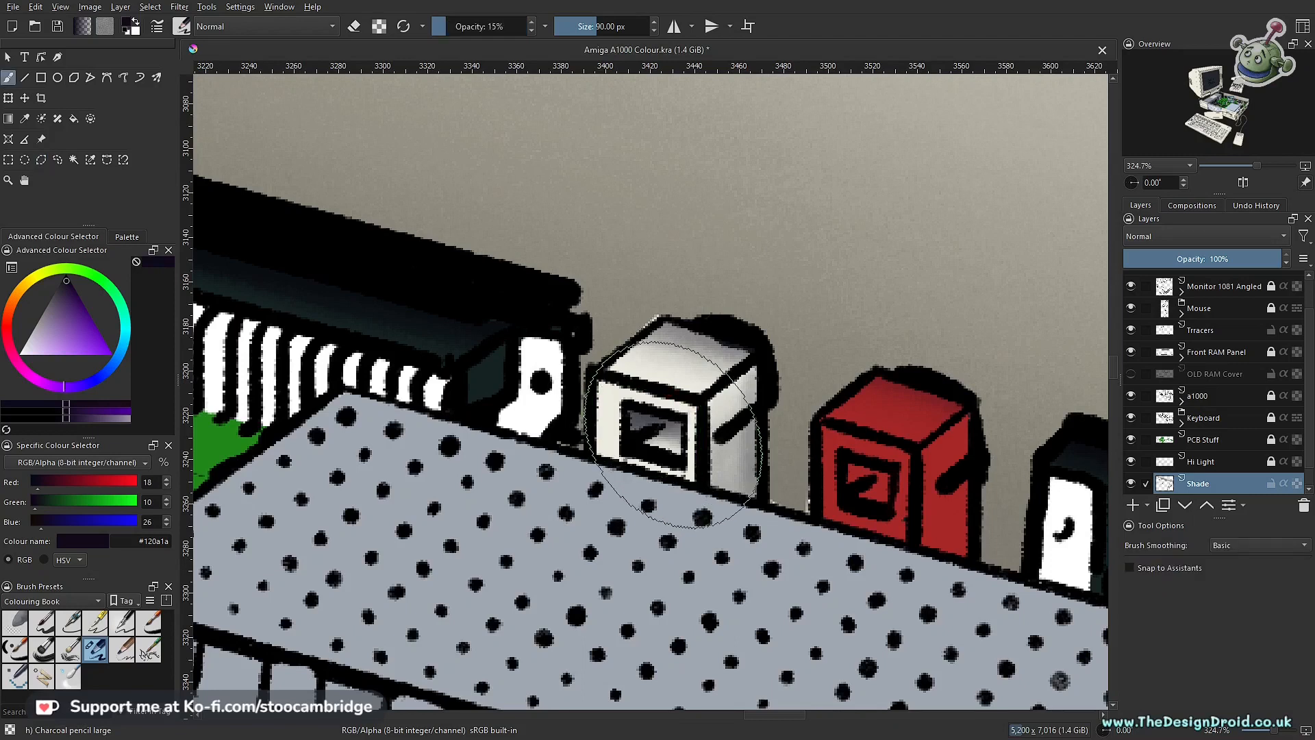
key(i)
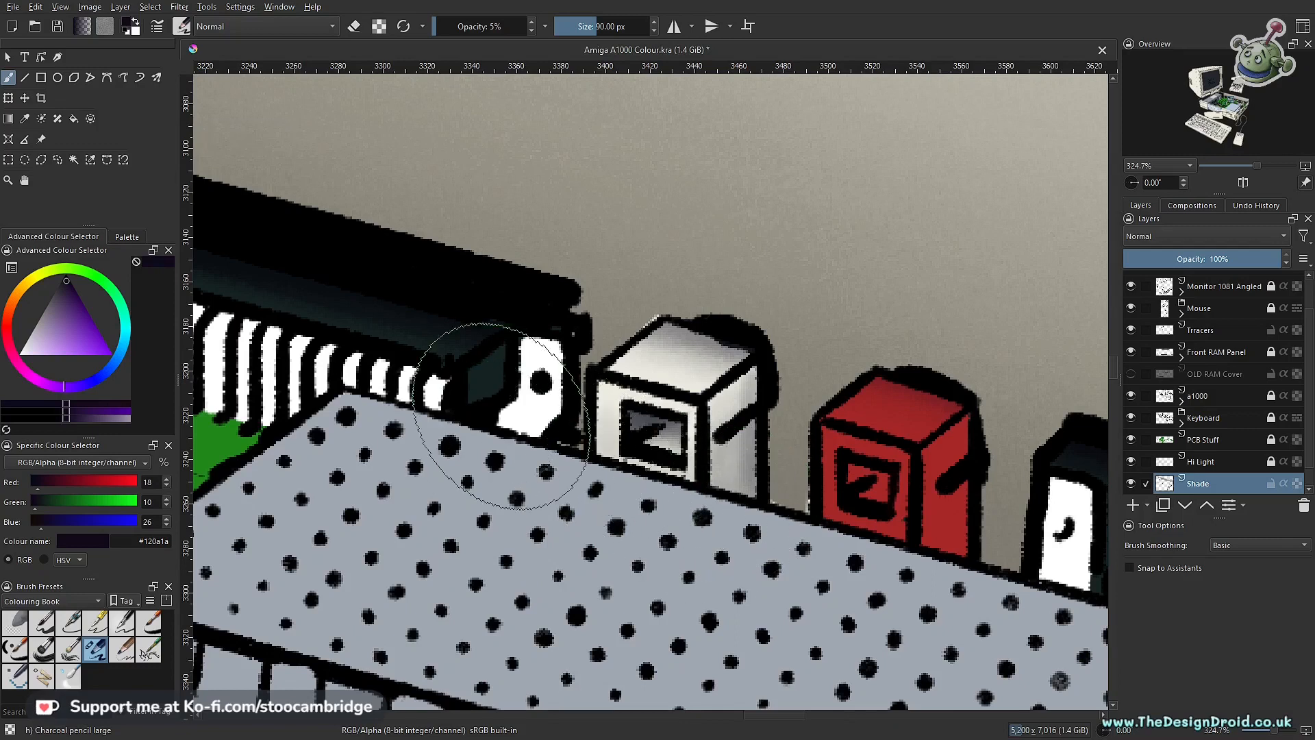
drag(699, 486, 646, 579)
drag(658, 528, 594, 498)
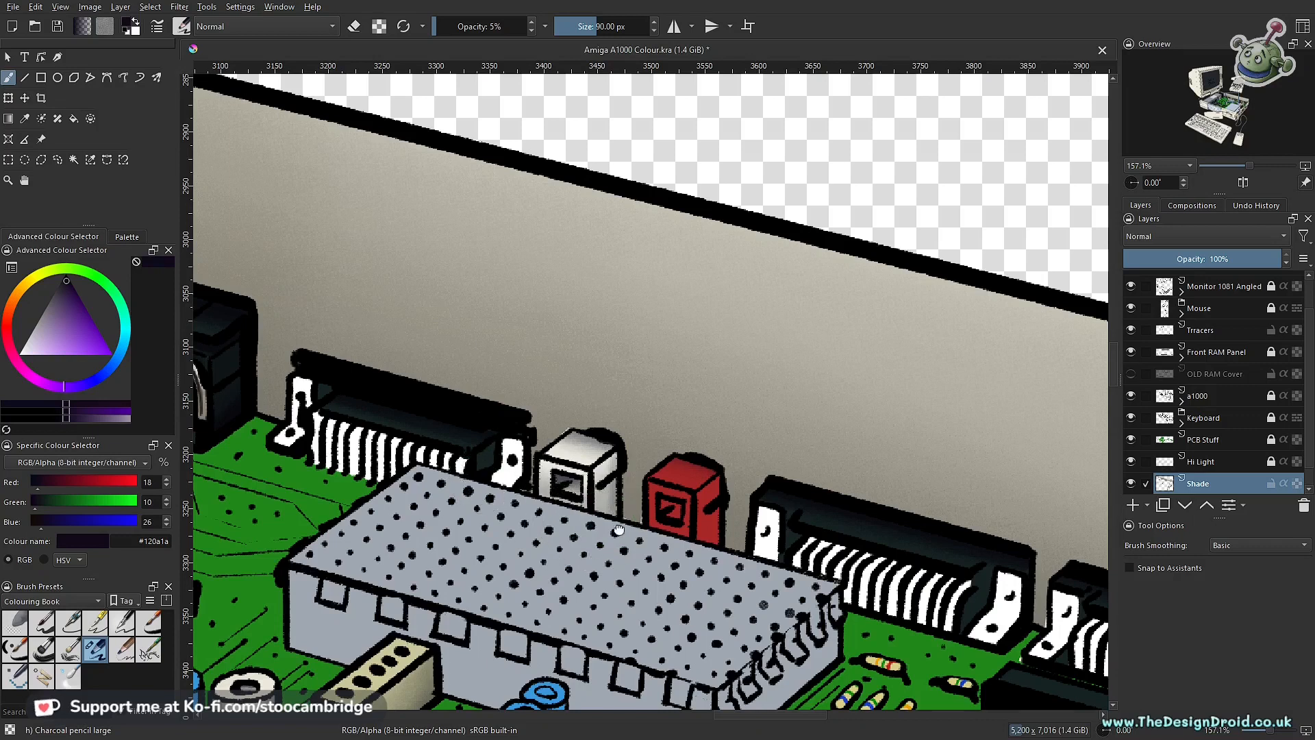
Step: Outline the red connector's front face with a polygonal selection and shade it with the 90 px brush at 5% opacity
drag(568, 509, 547, 470)
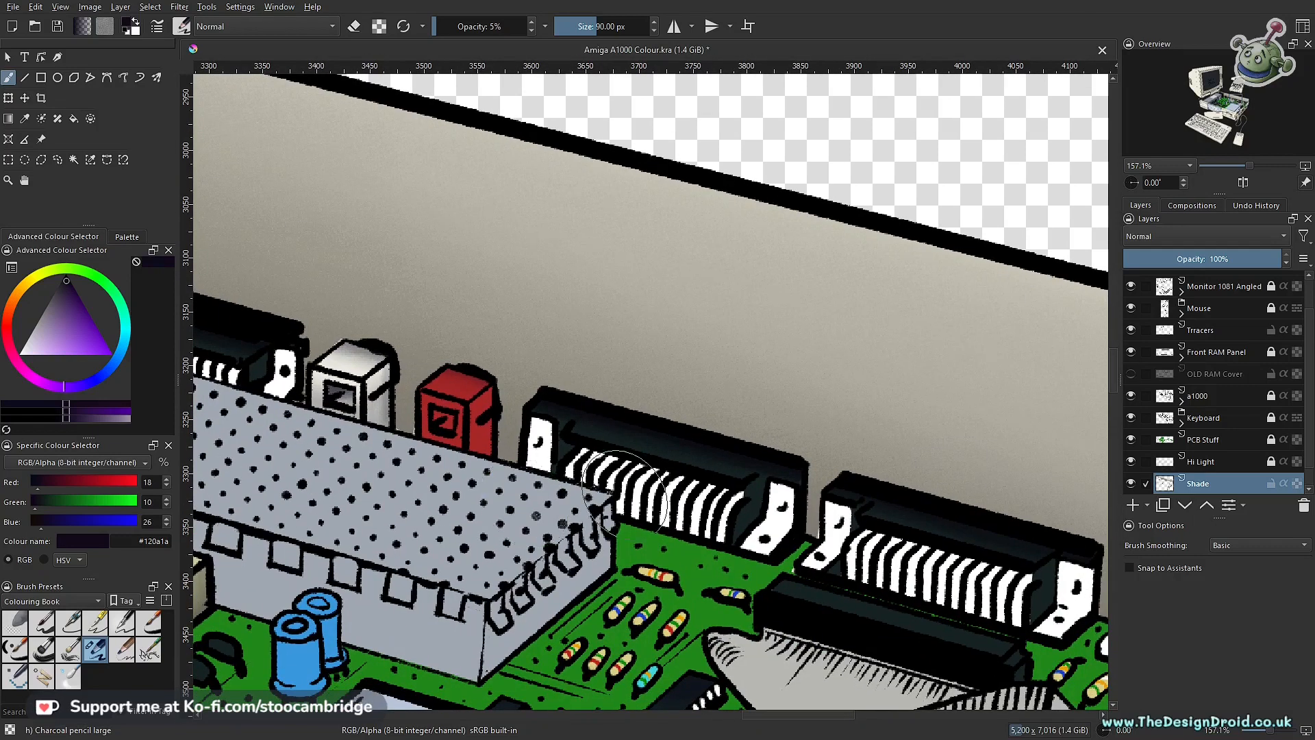
mouse_move(452, 491)
mouse_down()
mouse_move(458, 461)
mouse_move(490, 441)
mouse_up()
key(l)
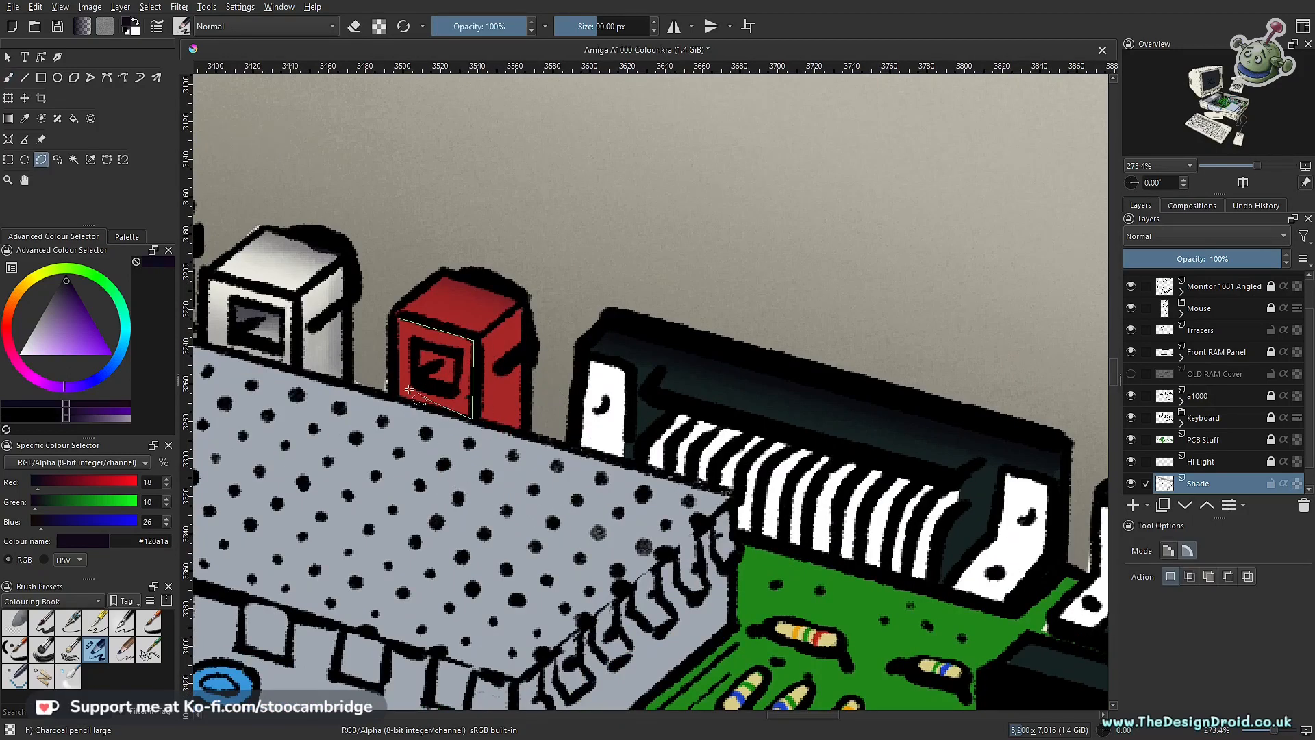
click(397, 313)
key(b)
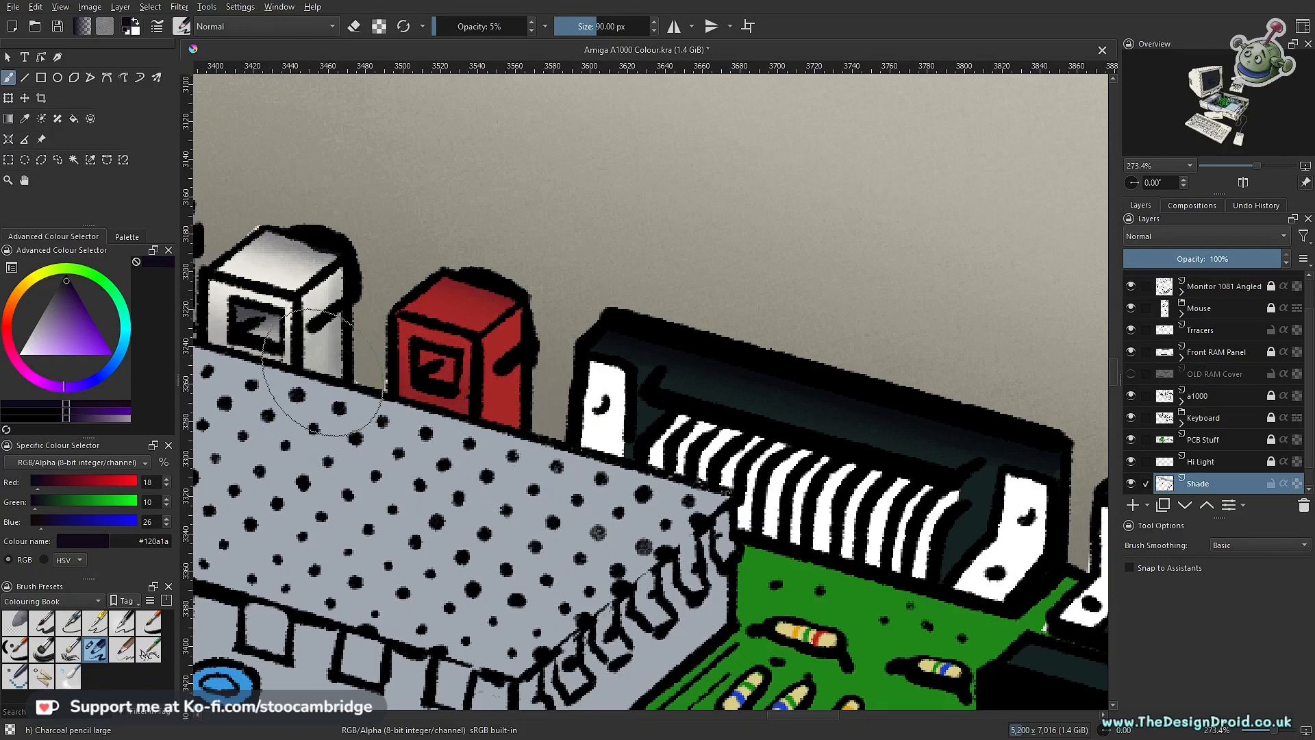
Step: Outline the red connector's side face with a polygonal selection and shade it at 5% opacity
key(l)
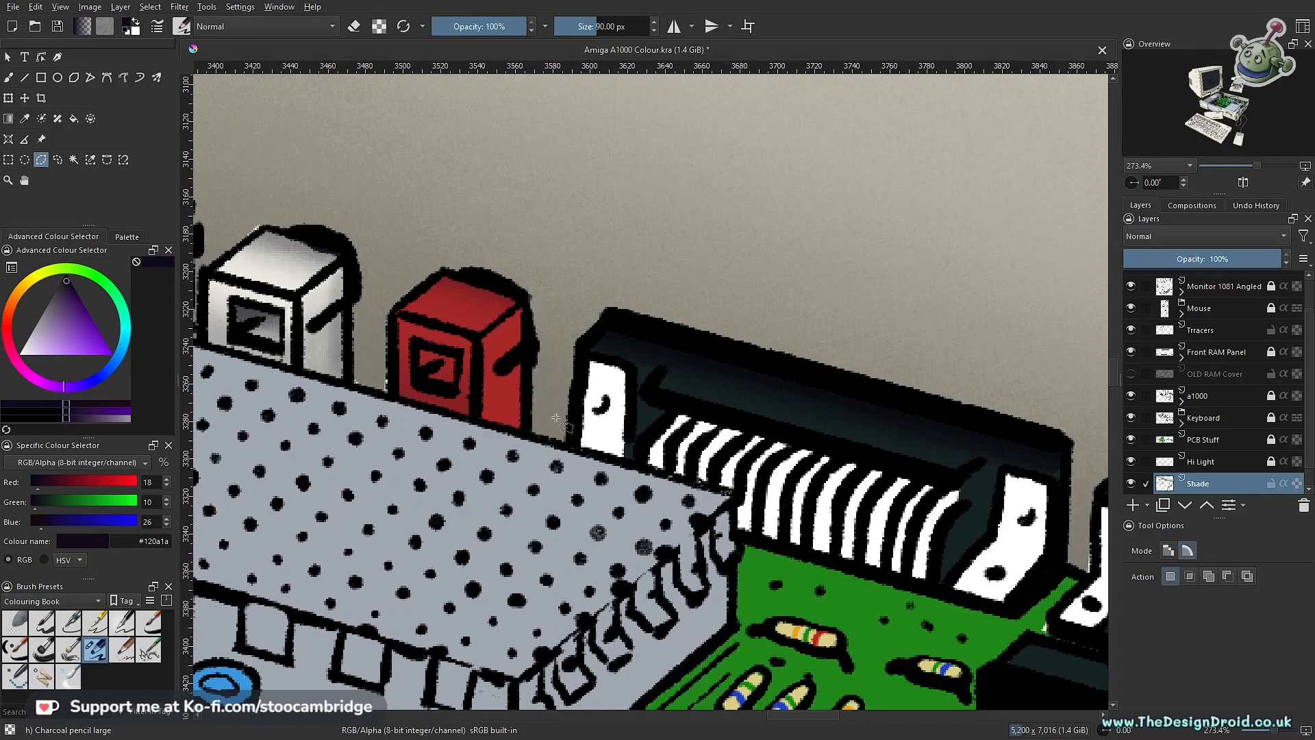
key(b)
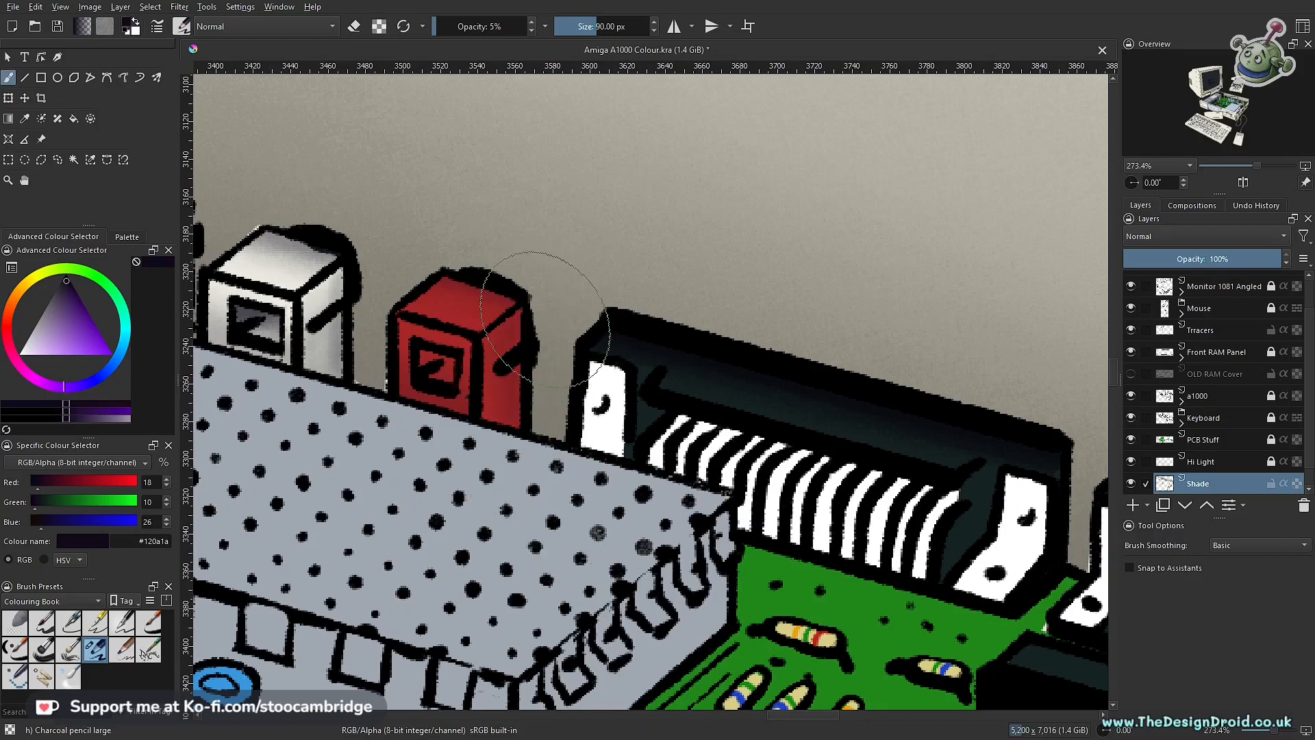
drag(581, 369, 572, 540)
drag(678, 433, 728, 348)
mouse_move(668, 409)
mouse_down()
mouse_move(635, 498)
mouse_move(671, 387)
mouse_up()
drag(673, 429, 764, 357)
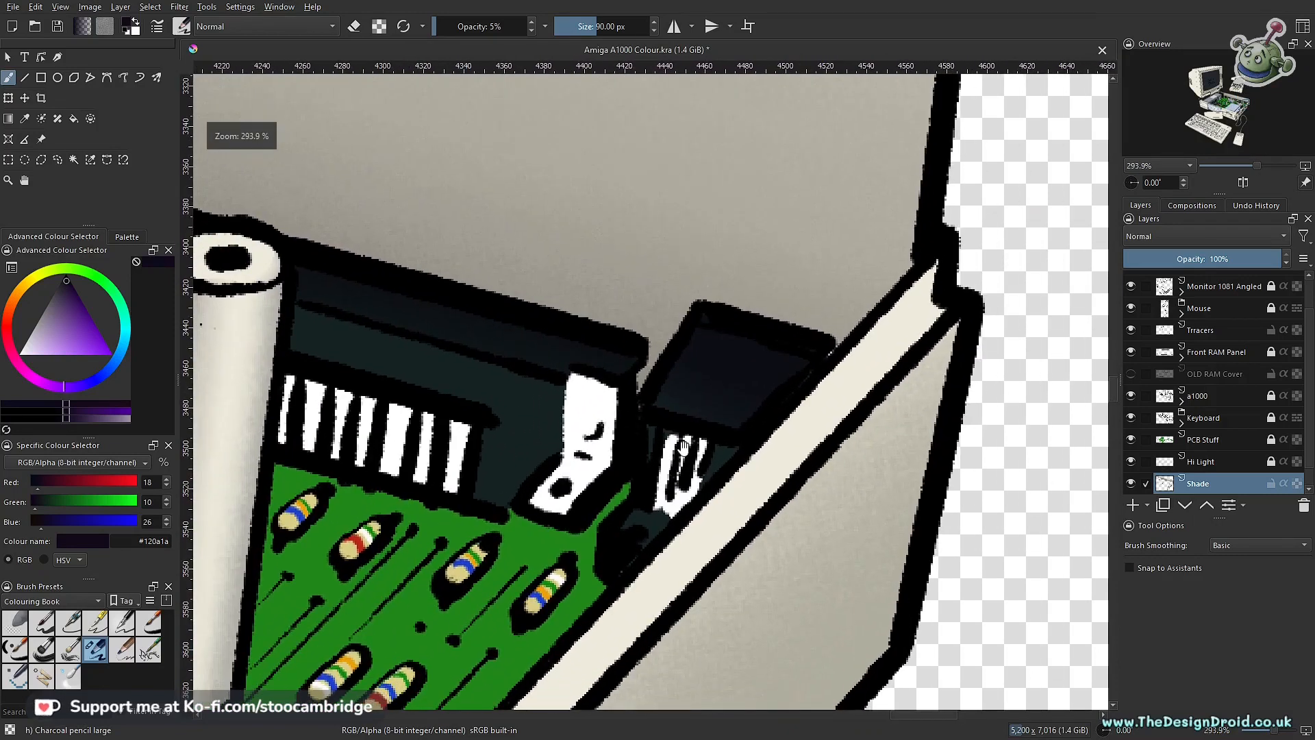
Step: Choose the Charcoal Pencil Medium brush preset and dark blue #0a0c1a for the small connector at the case's rear corner
mouse_move(668, 453)
mouse_down()
mouse_move(649, 490)
mouse_move(673, 452)
mouse_up()
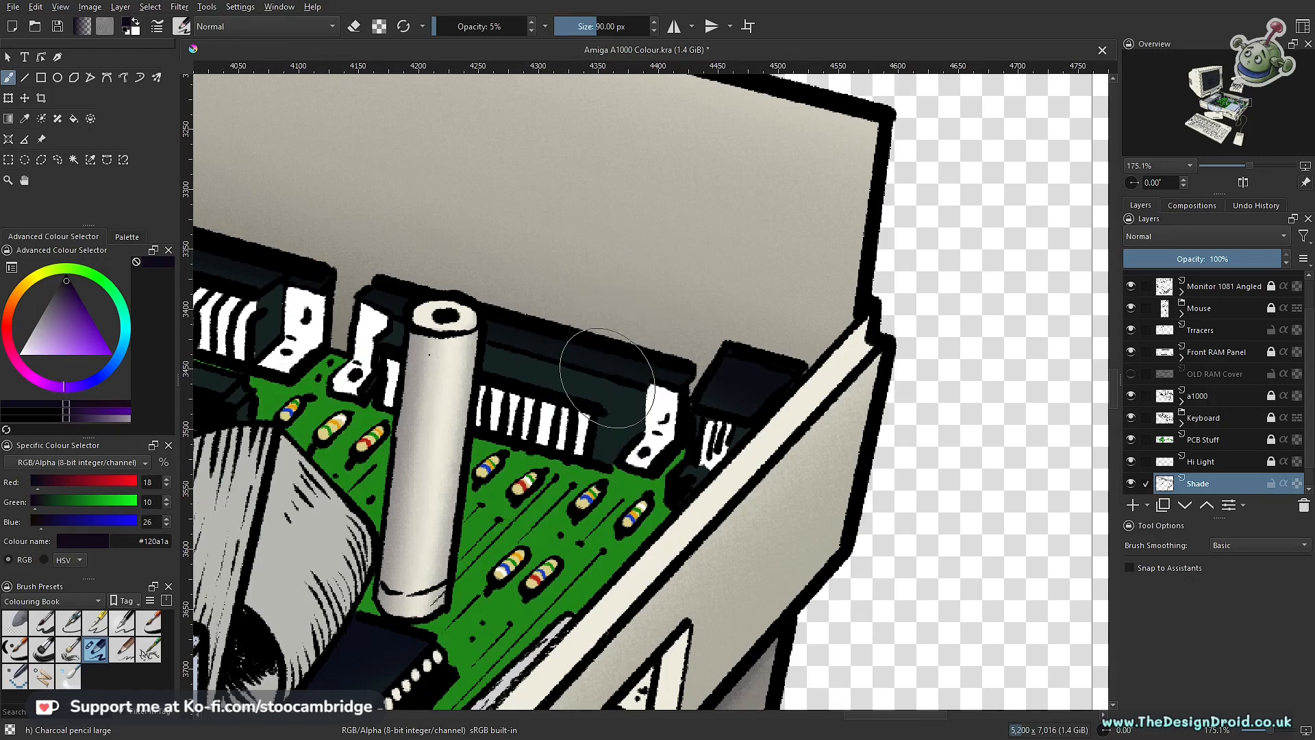
drag(713, 415, 758, 401)
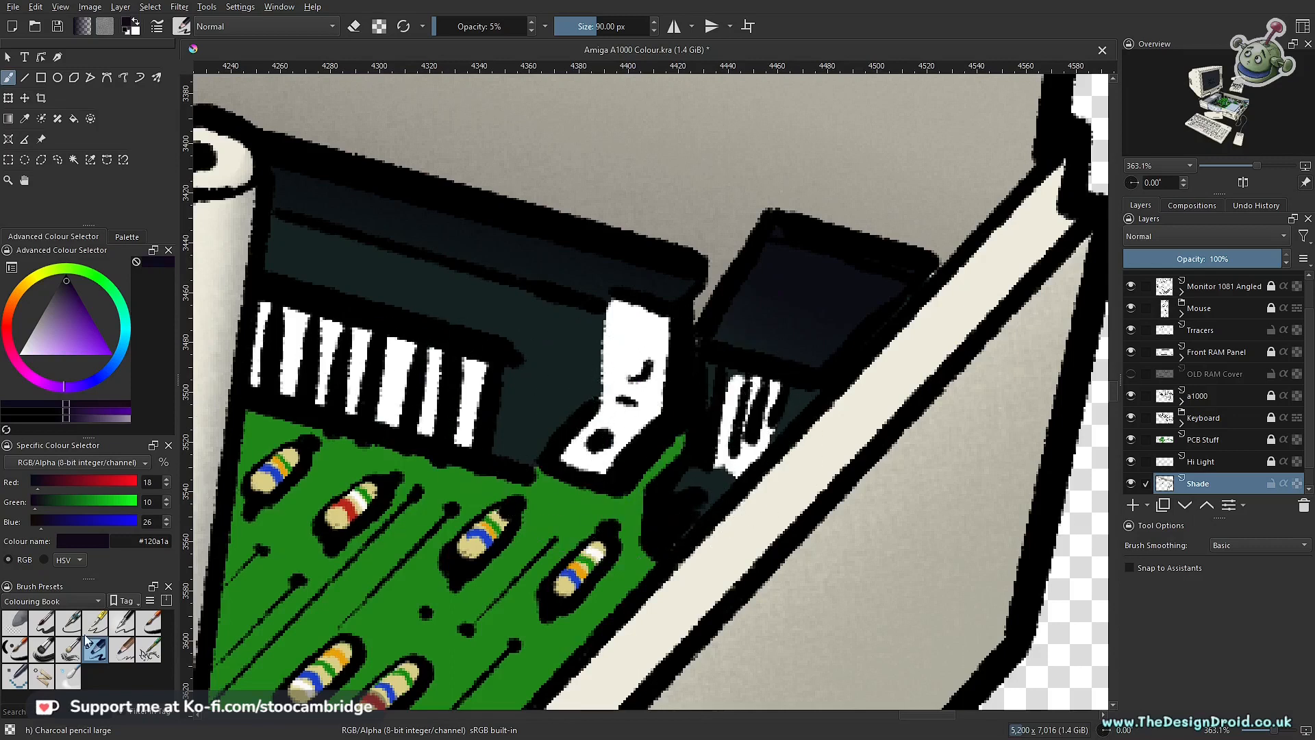
click(122, 648)
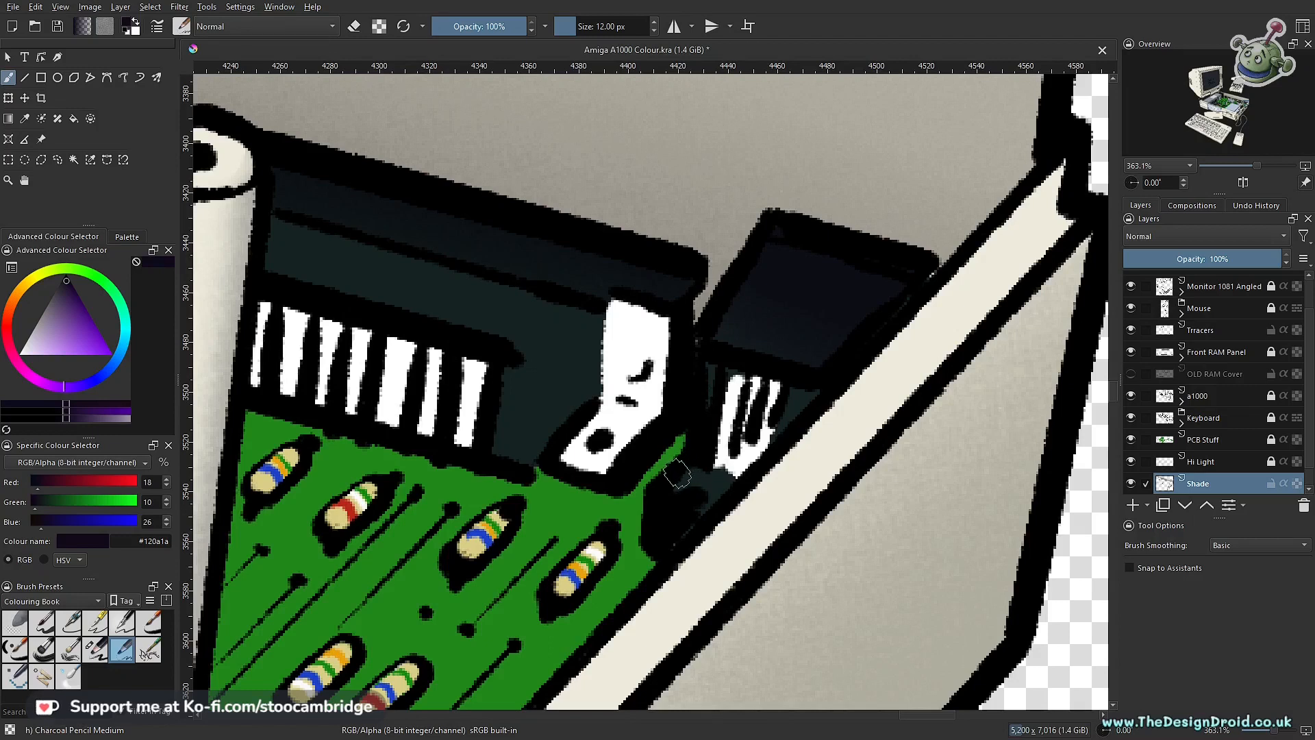
scroll(678, 473, up, 3)
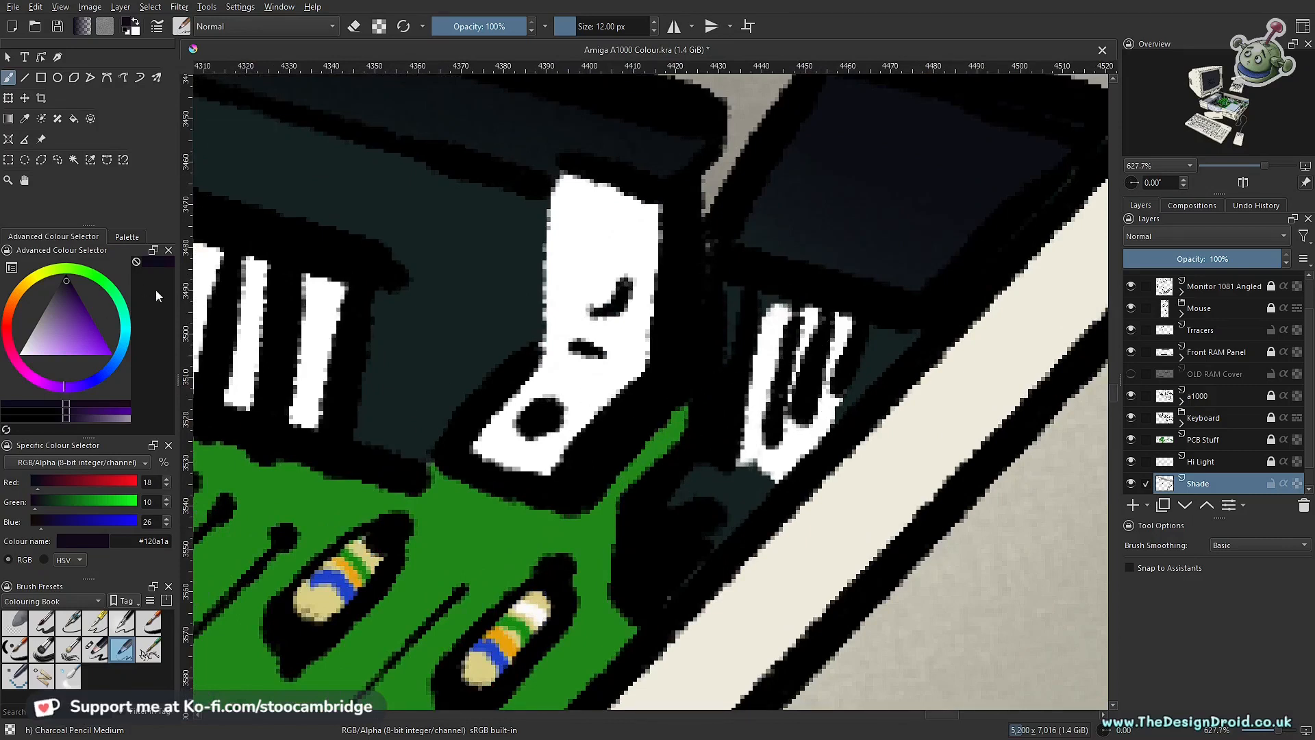
click(156, 261)
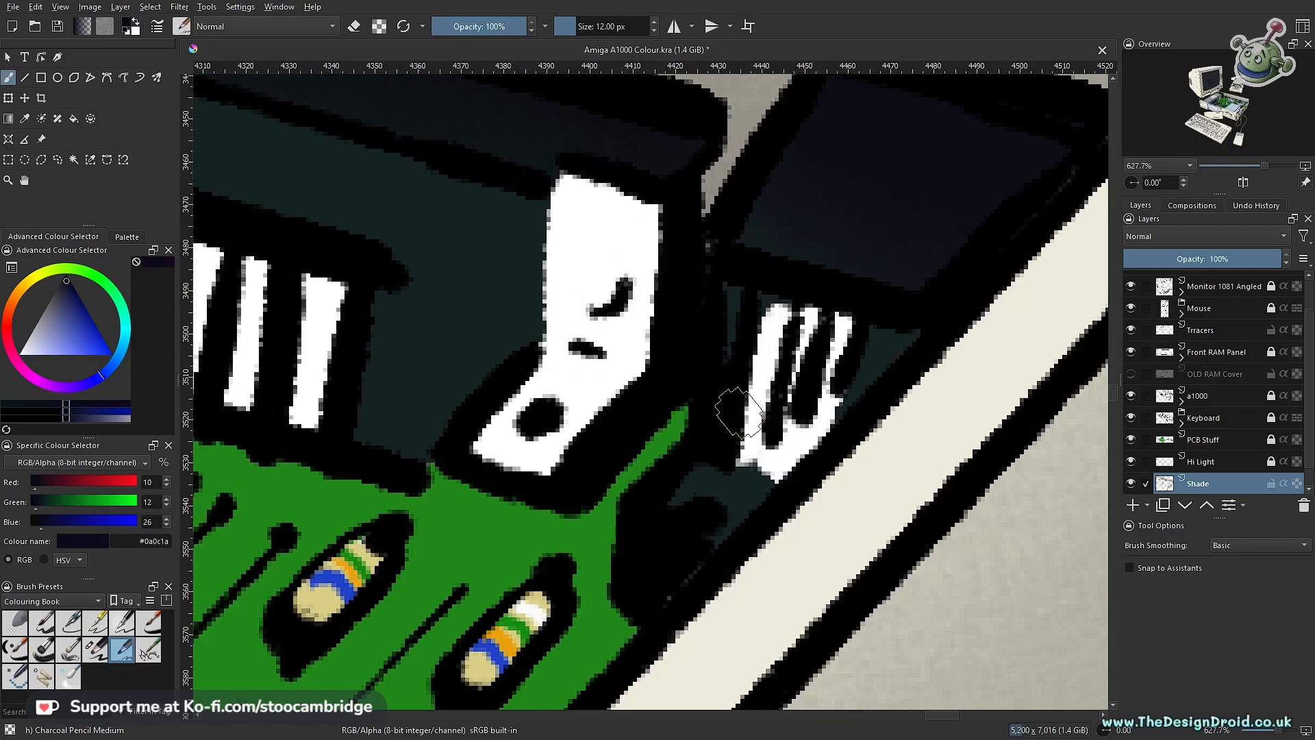
scroll(793, 407, up, 2)
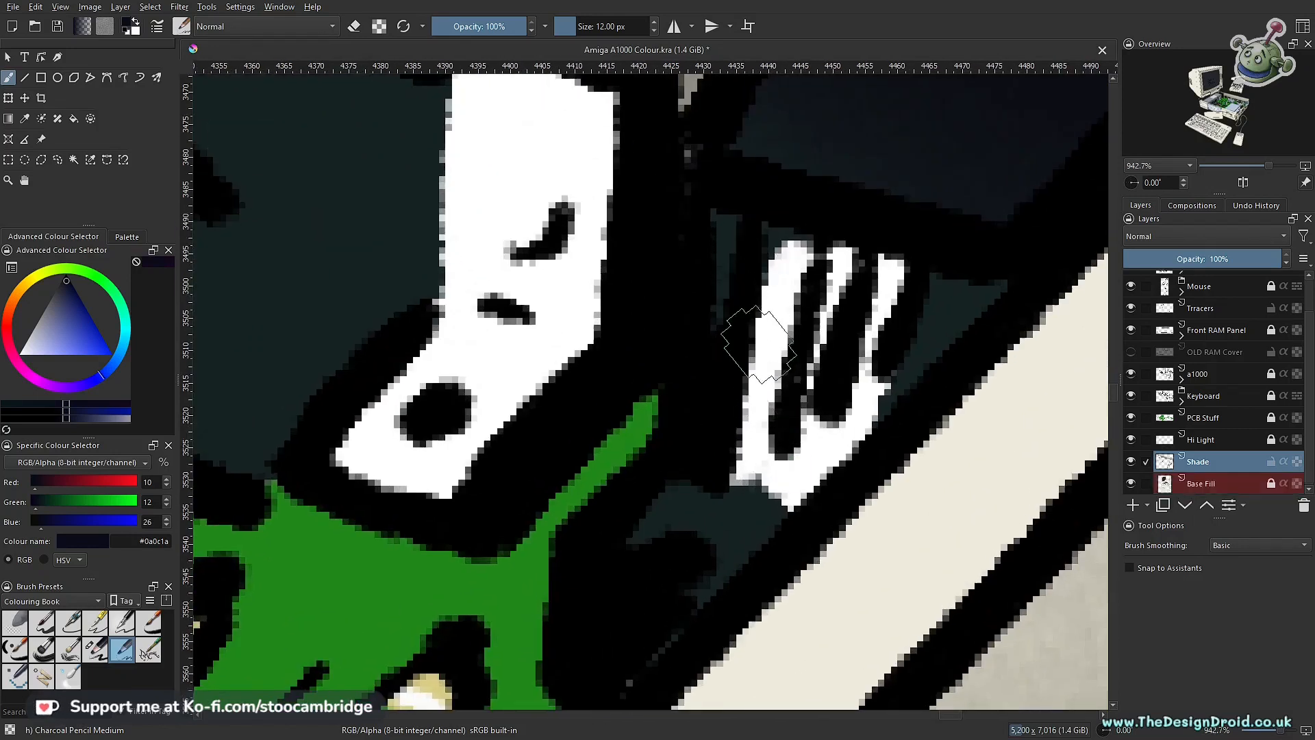
Step: Undo the full-opacity stroke on the small corner connector's white pins and lower the brush opacity to 15%
drag(765, 290, 726, 459)
key(ctrl+z)
key(i)
key(i)
key(i)
key(i)
key(i)
key(i)
key(i)
key(i)
key(i)
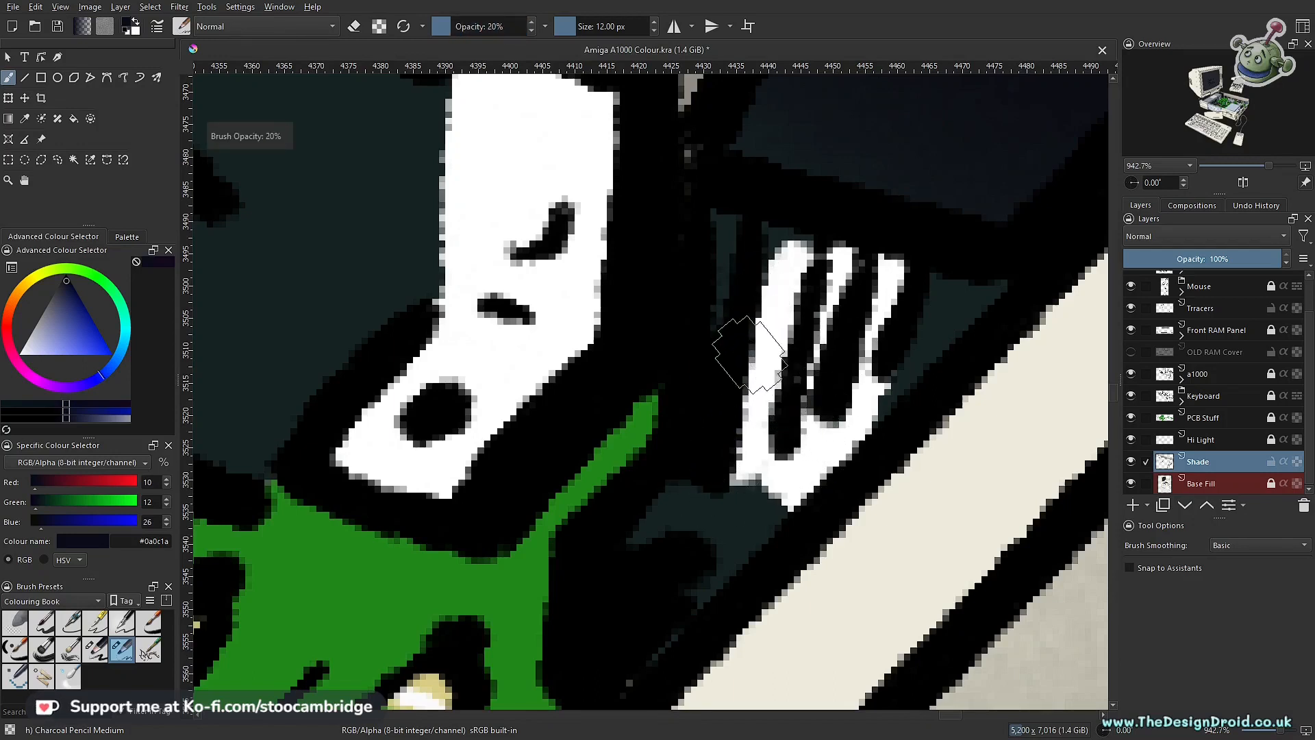
click(532, 30)
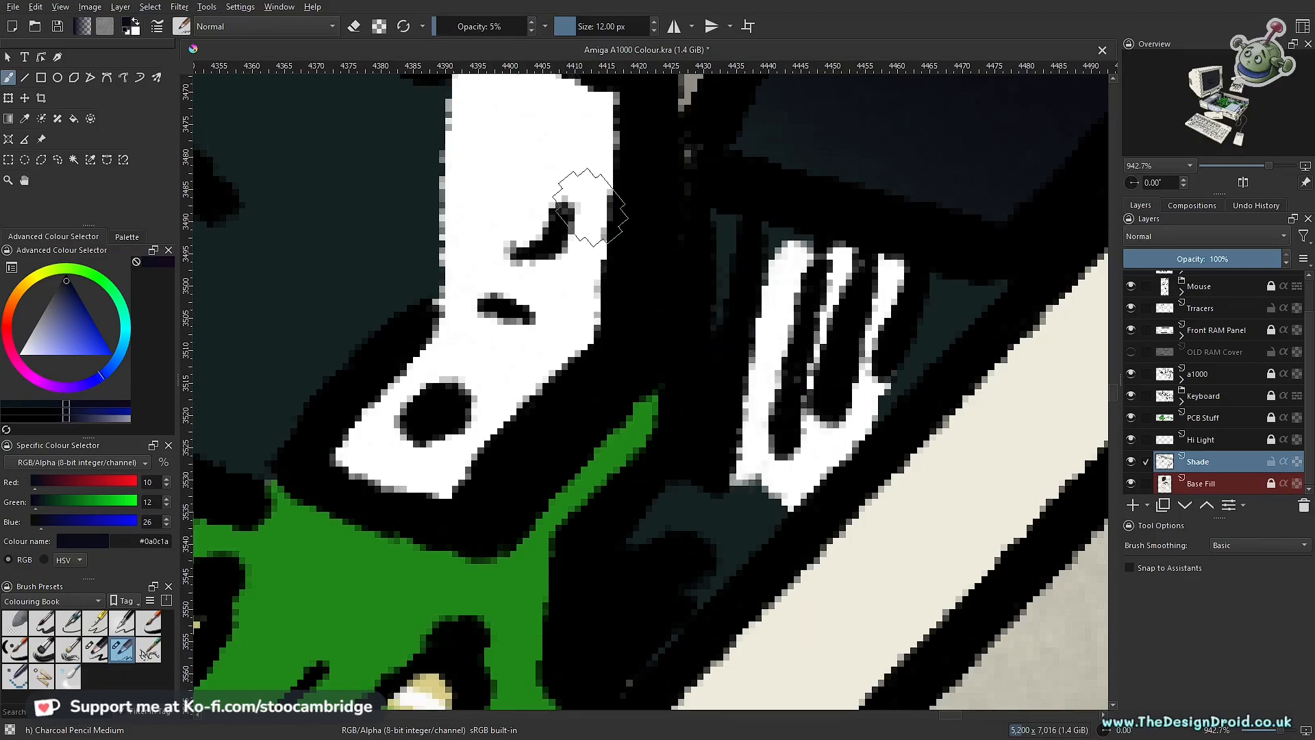
key(o)
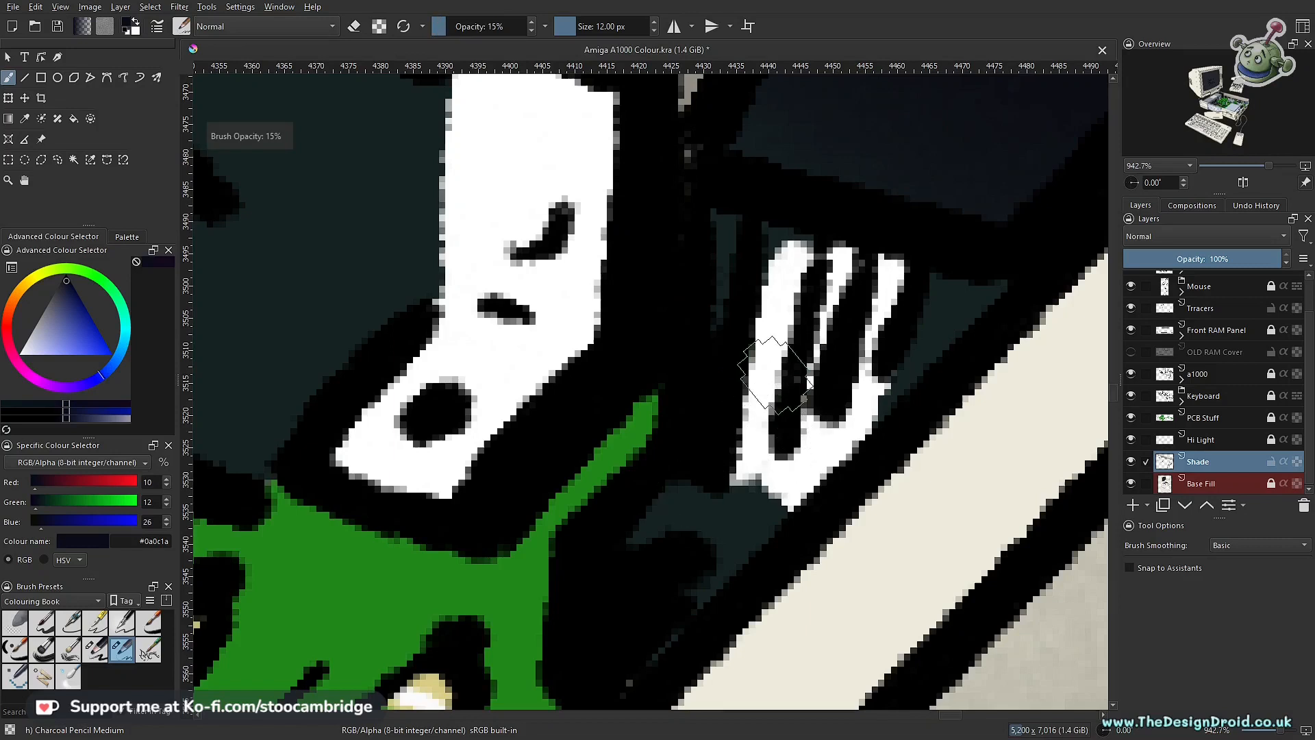
Step: Shade the small corner connector's white pins with dark blue #0a0c1a using the 12 px brush at 15% opacity
mouse_move(813, 303)
mouse_down()
mouse_move(773, 446)
mouse_move(729, 491)
mouse_move(748, 456)
mouse_move(748, 509)
mouse_move(788, 510)
mouse_up()
drag(816, 294, 782, 449)
drag(859, 302, 842, 361)
mouse_move(907, 310)
mouse_down()
mouse_move(870, 424)
mouse_move(792, 535)
mouse_up()
drag(796, 415, 778, 479)
mouse_move(793, 355)
mouse_down()
mouse_move(811, 289)
mouse_move(780, 452)
mouse_up()
drag(794, 289, 760, 485)
mouse_move(748, 381)
mouse_down()
mouse_move(761, 395)
mouse_move(708, 658)
mouse_move(756, 375)
mouse_up()
mouse_move(801, 335)
mouse_down()
mouse_move(760, 445)
mouse_move(763, 479)
mouse_up()
mouse_move(822, 349)
mouse_down()
mouse_move(833, 363)
mouse_move(810, 441)
mouse_move(835, 373)
mouse_move(794, 465)
mouse_move(814, 428)
mouse_up()
mouse_move(805, 298)
mouse_down()
mouse_move(784, 411)
mouse_move(836, 342)
mouse_move(815, 425)
mouse_move(822, 366)
mouse_up()
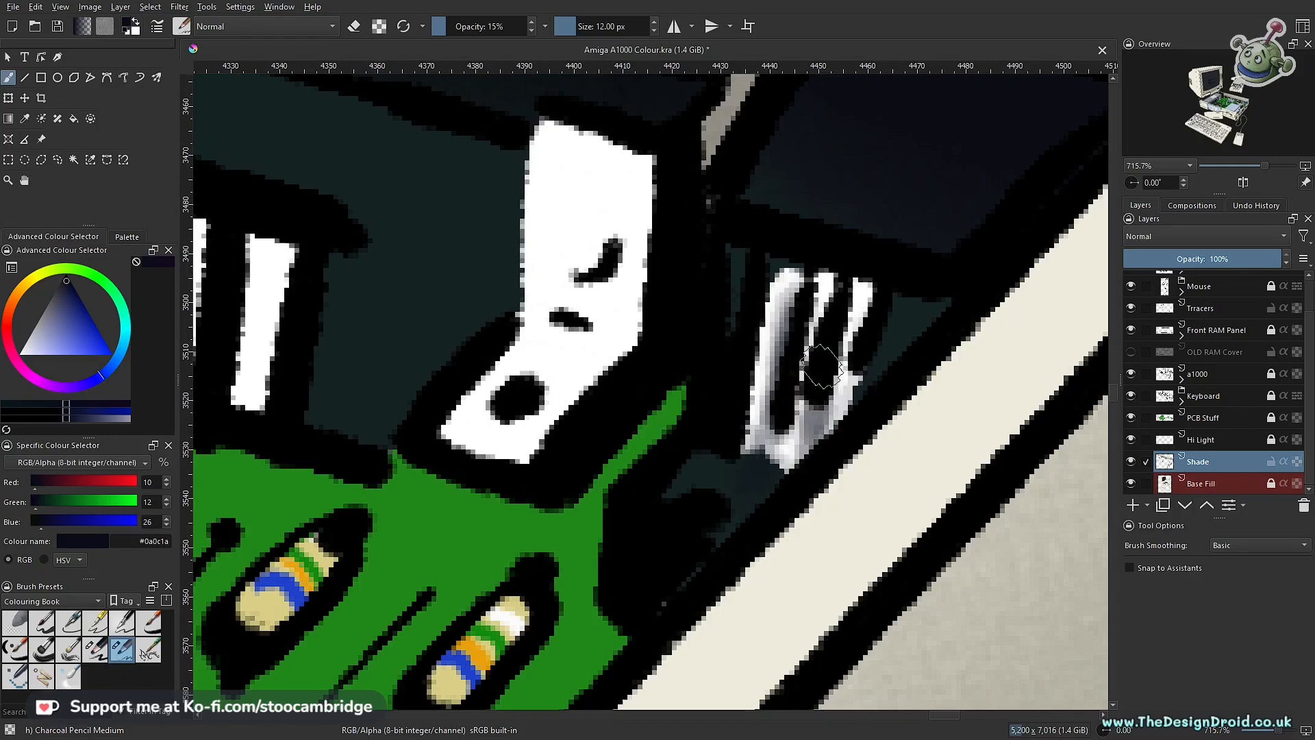
Step: Refine the shading along the edge of the small connector's white pins, alternating between erasing and painting at 15% opacity
key(e)
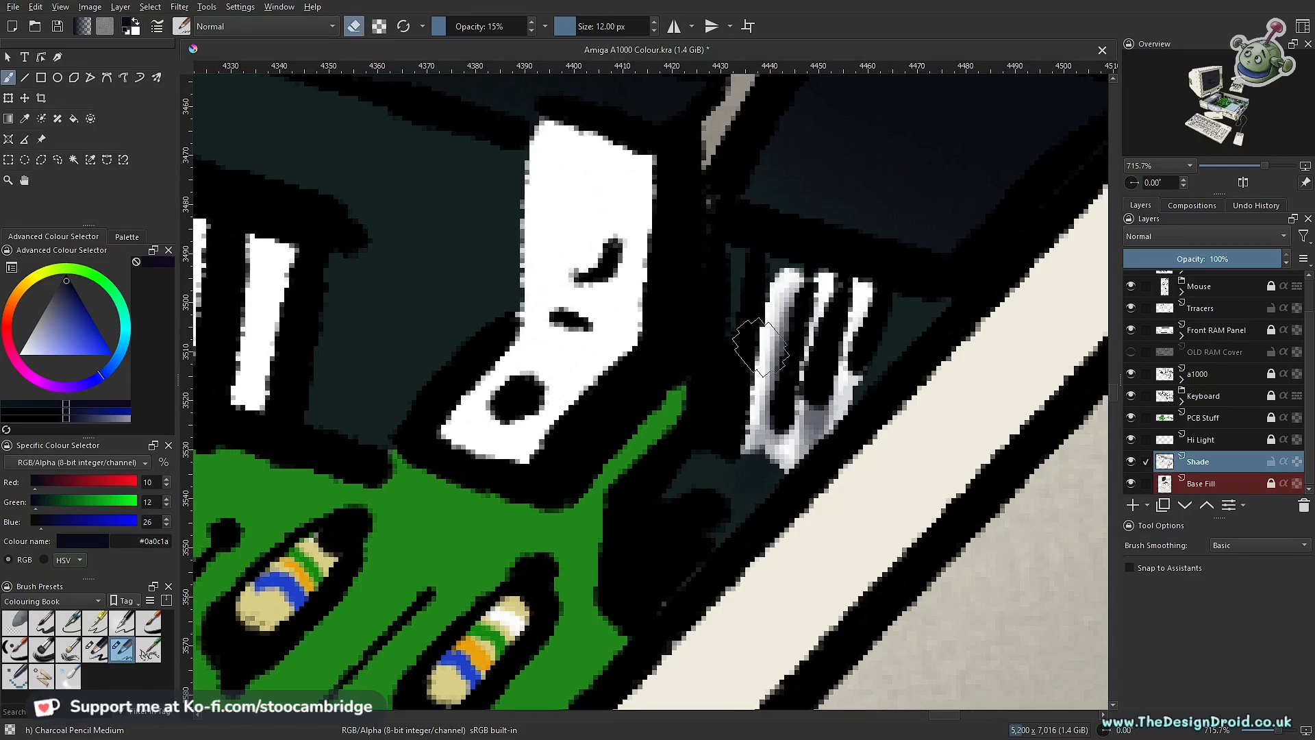
key(e)
mouse_move(747, 418)
mouse_down()
mouse_move(749, 464)
mouse_move(781, 411)
mouse_move(786, 444)
mouse_up()
key(e)
Step: Outline the white bracket at the long black connector's corner end with a polygonal selection and enlarge the brush to 26 px
scroll(789, 450, down, 12)
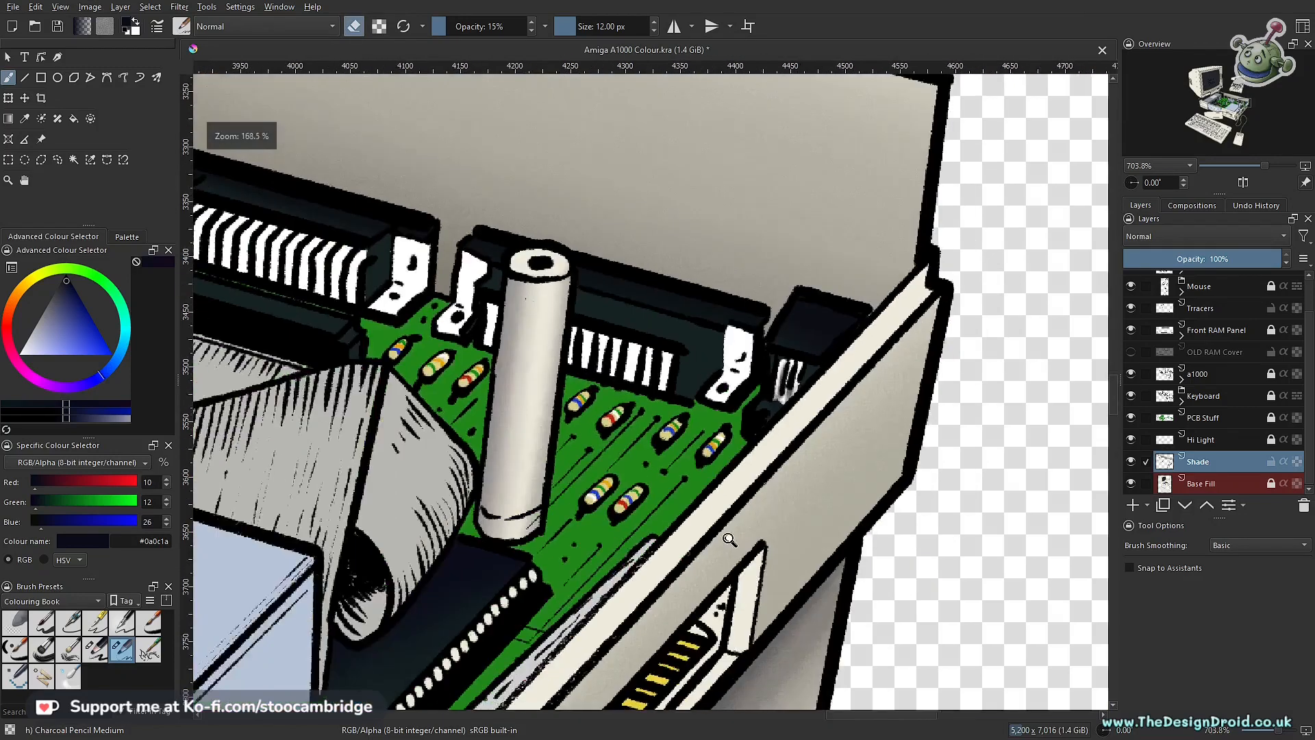
scroll(768, 409, up, 6)
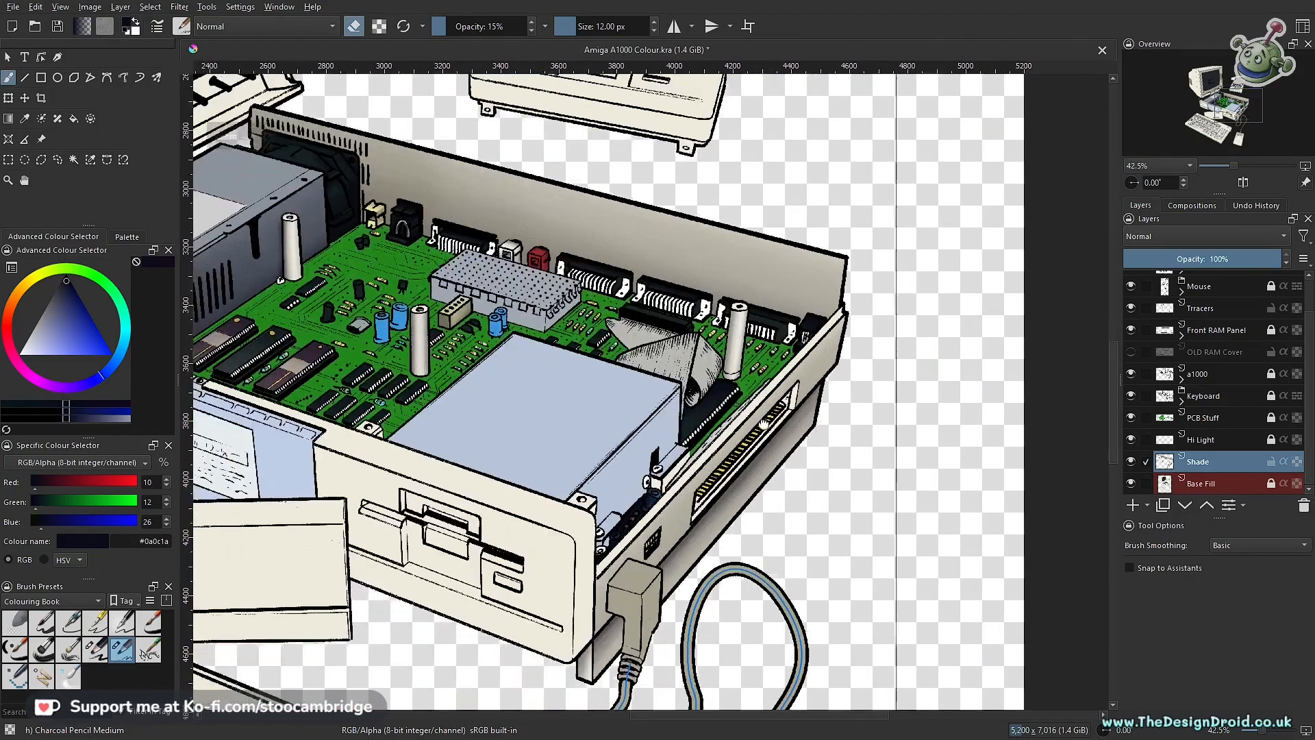
scroll(768, 409, up, 5)
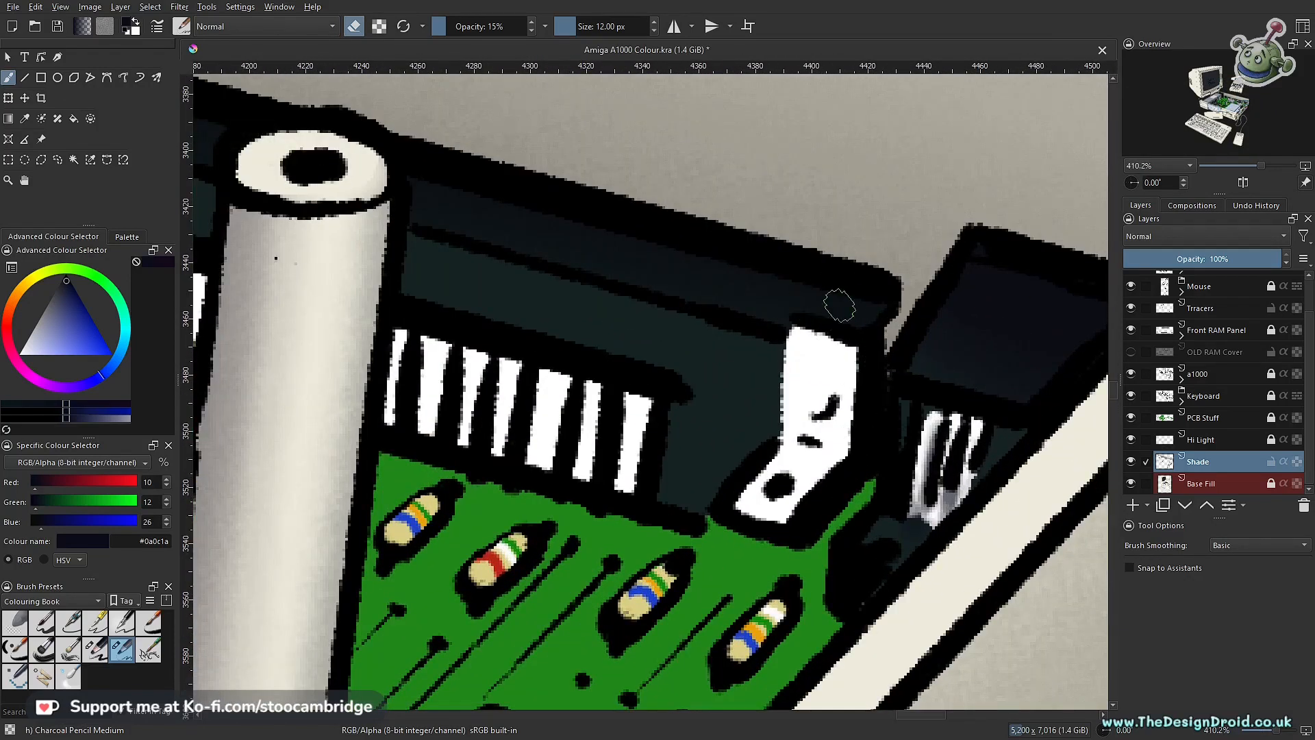
key(ctrl+r)
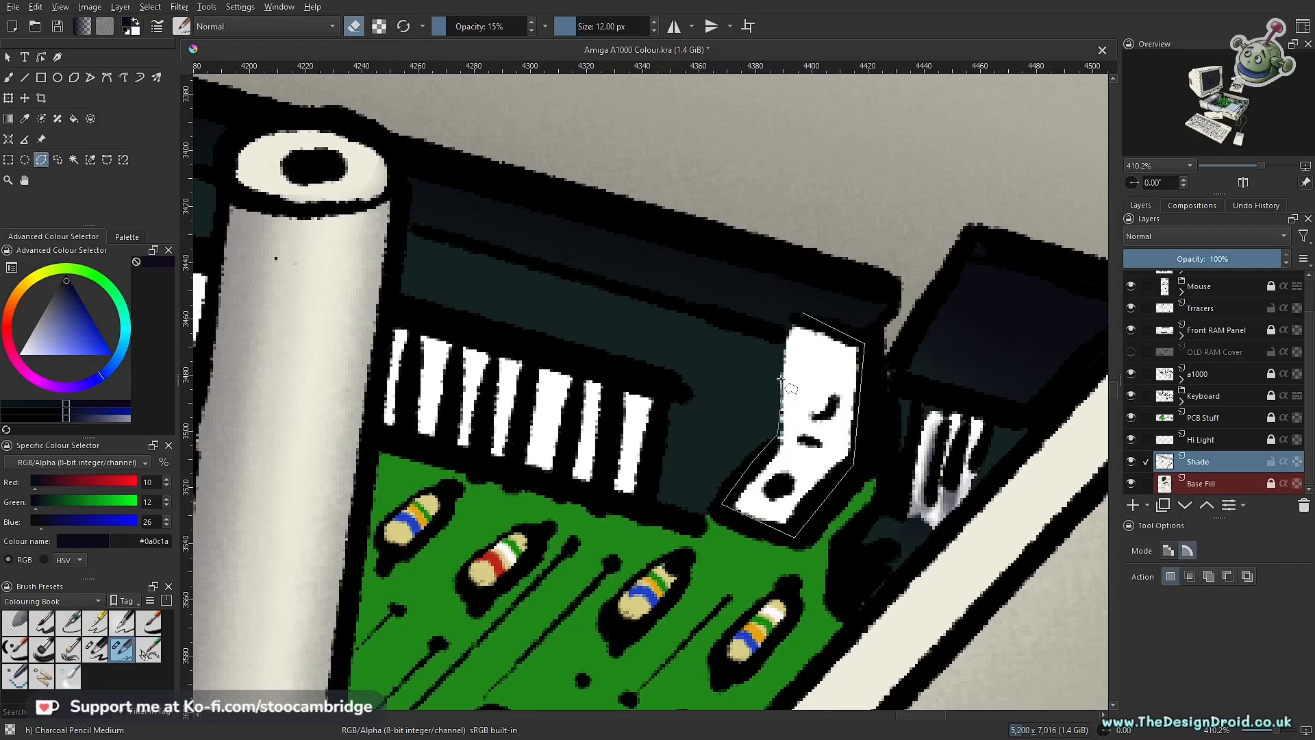
click(796, 313)
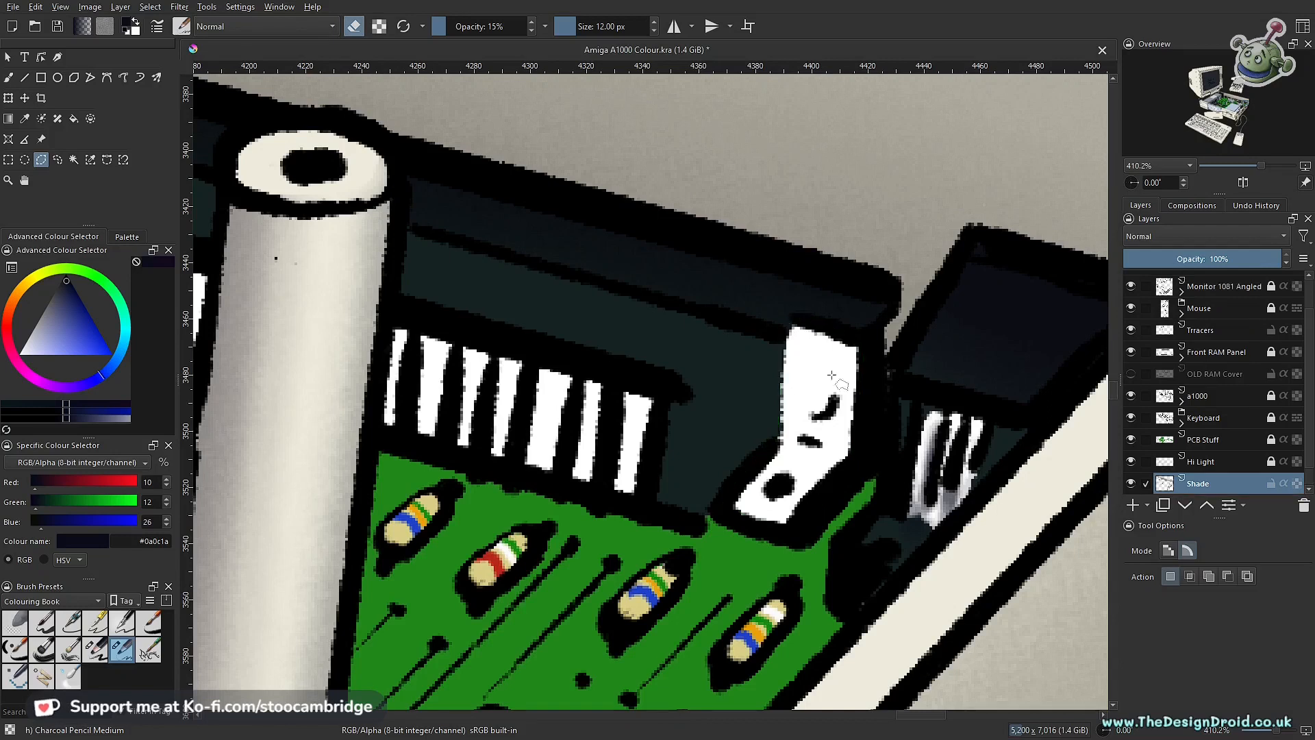
key(b)
key(bracketright)
key(bracketright)
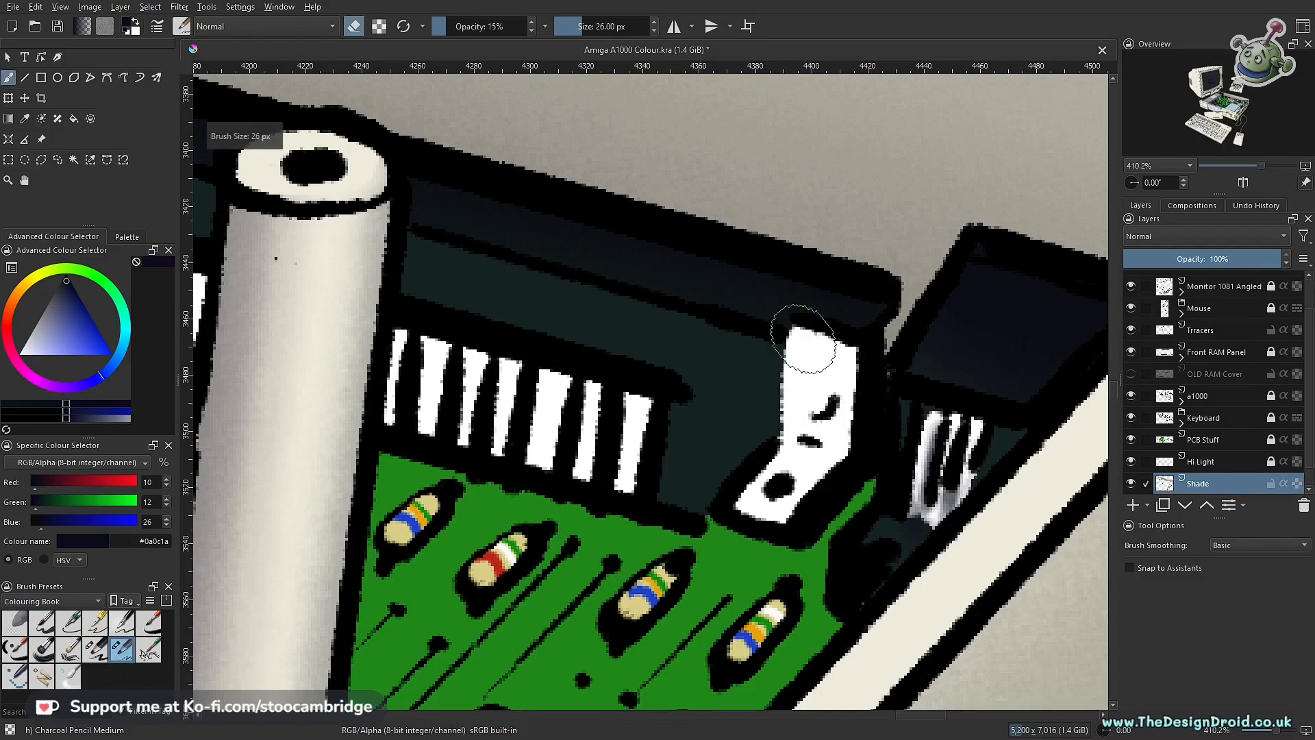
Step: Shade the selected white bracket at the long connector's corner end with dark blue #0a0c1a, using the 26 px Charcoal Pencil Medium brush at 5% opacity
key(e)
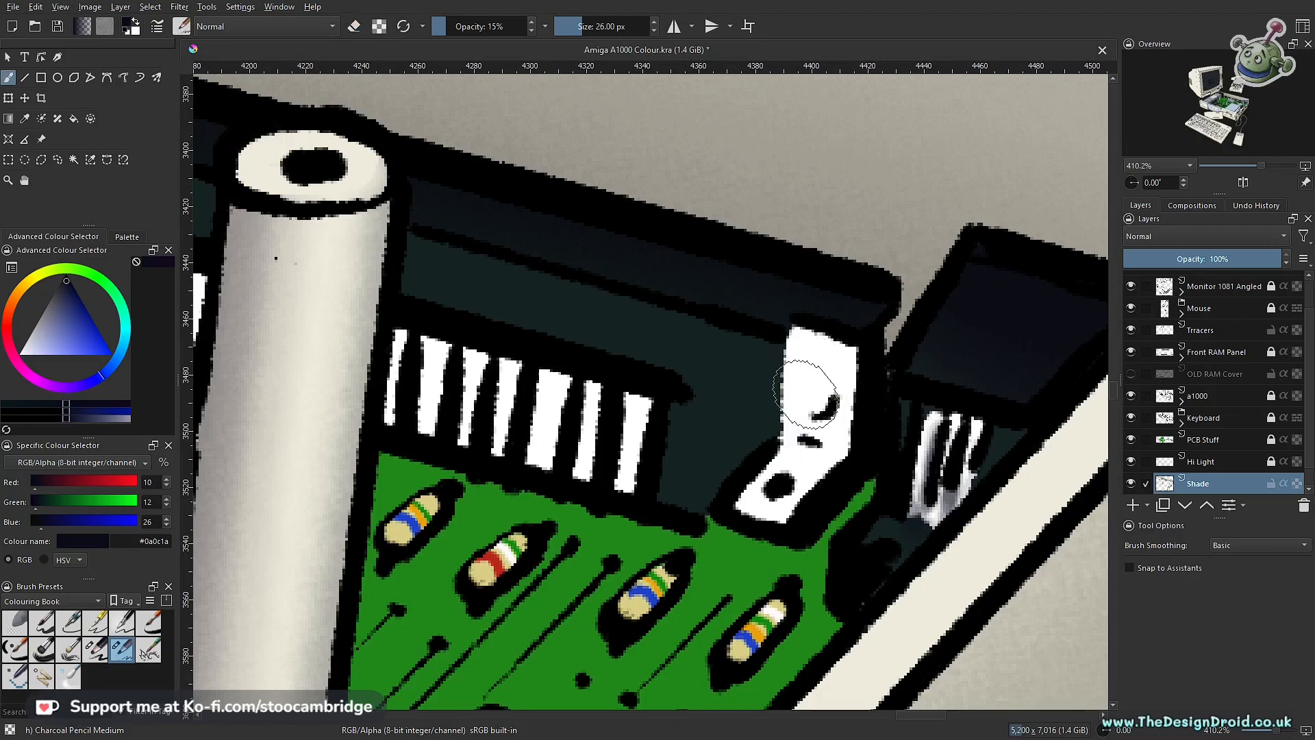
key(i)
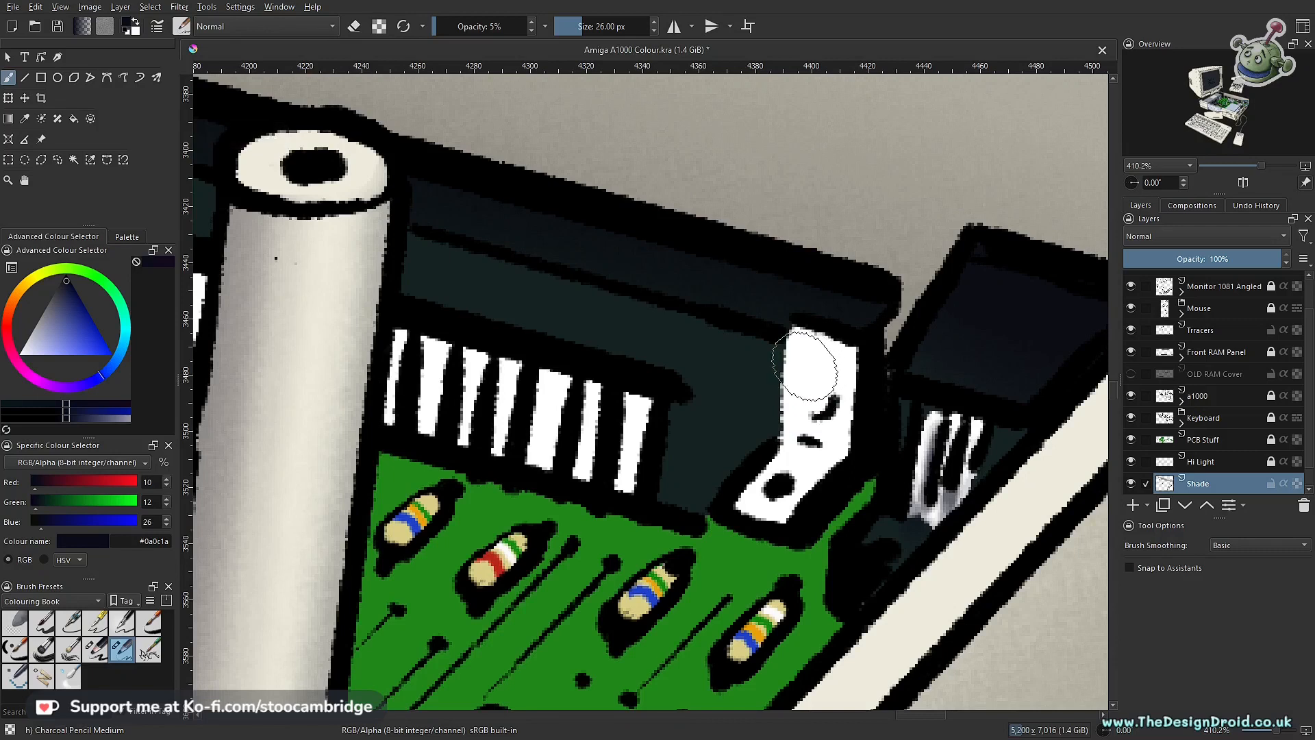
drag(794, 358, 776, 392)
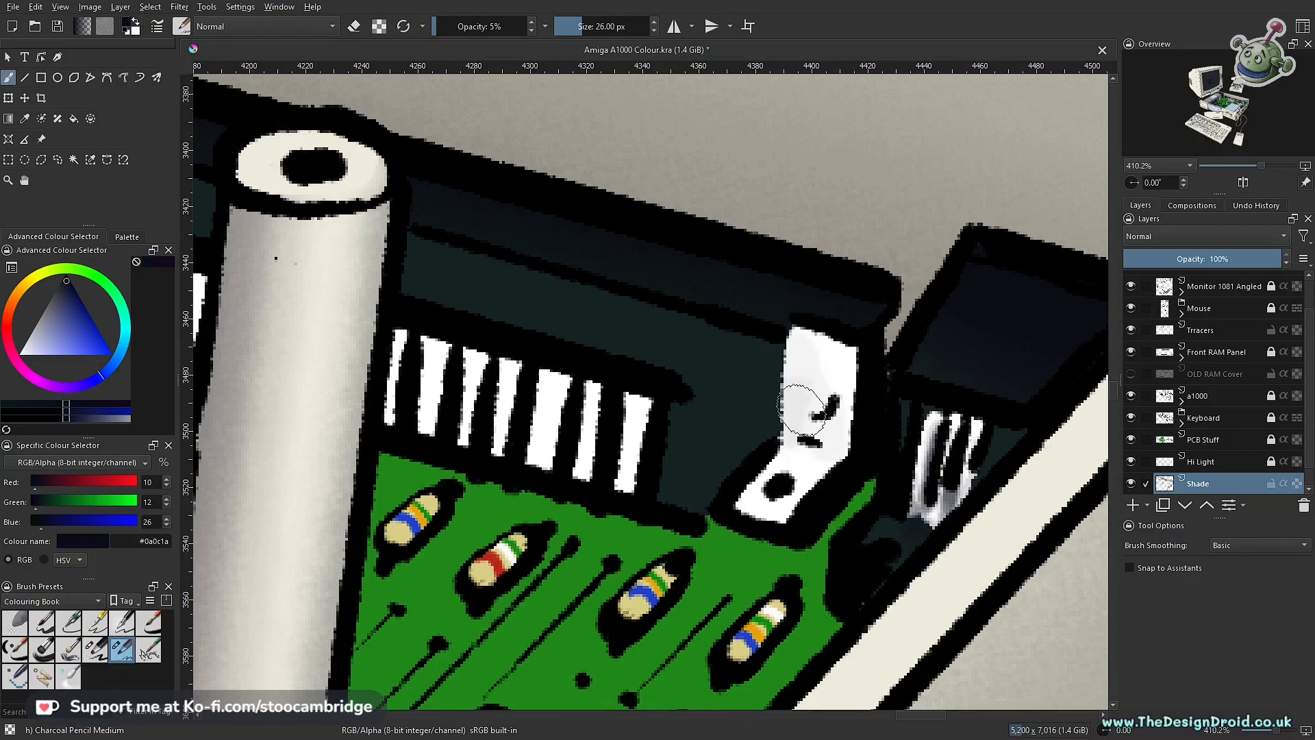
drag(825, 381, 841, 388)
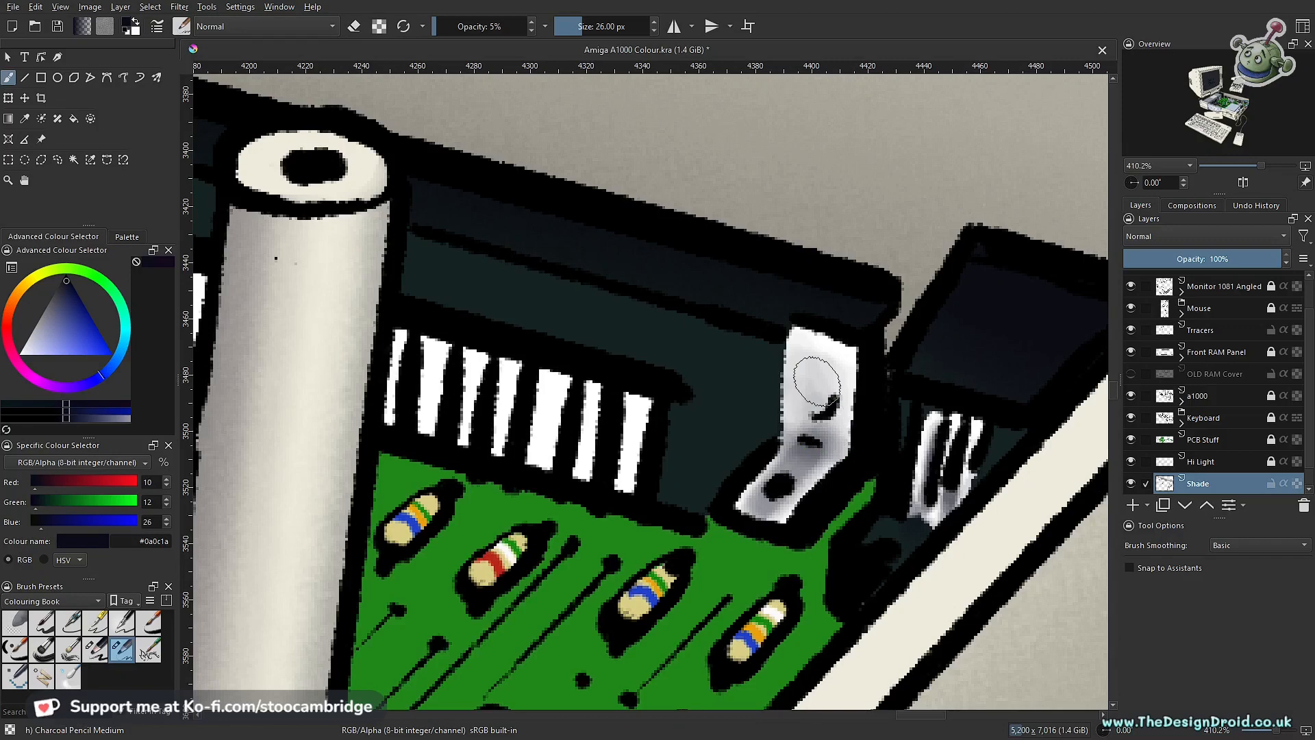
drag(816, 368, 784, 290)
drag(785, 425, 737, 534)
drag(737, 534, 739, 499)
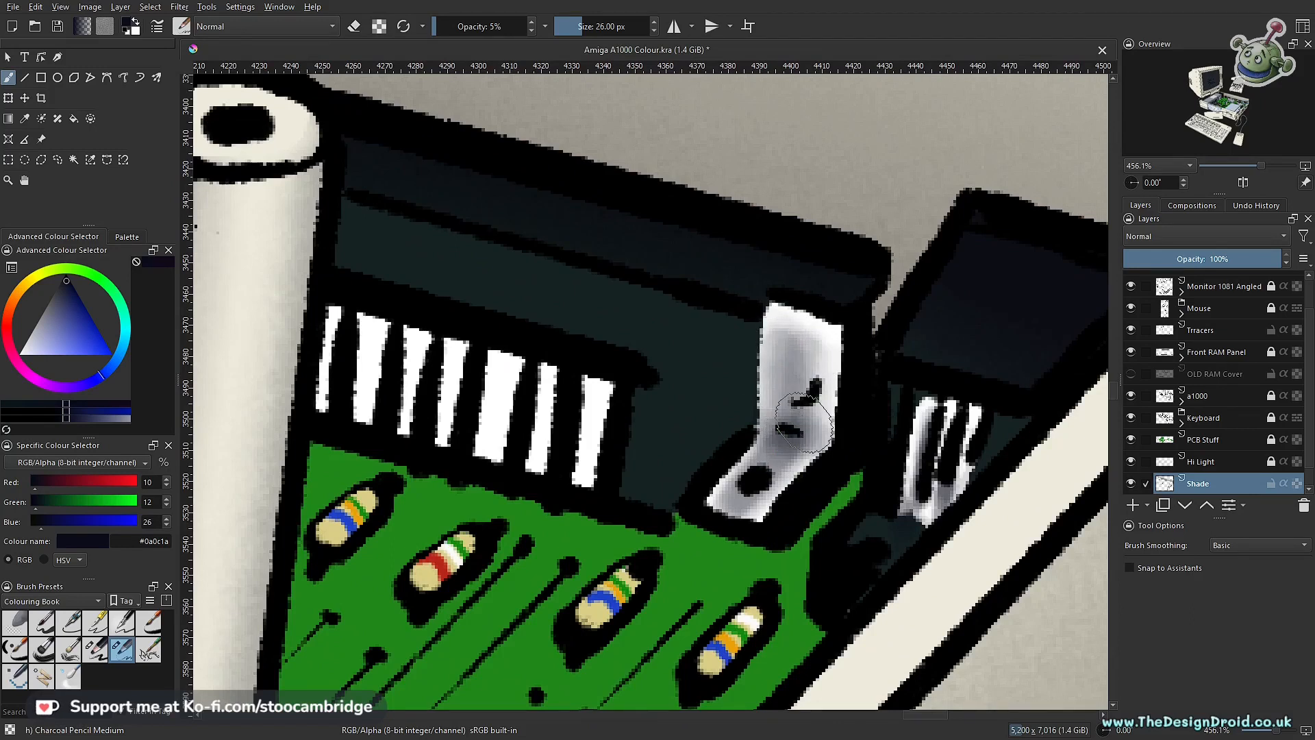
drag(806, 388, 804, 515)
drag(802, 331, 857, 368)
drag(857, 368, 858, 385)
scroll(858, 384, up, 8)
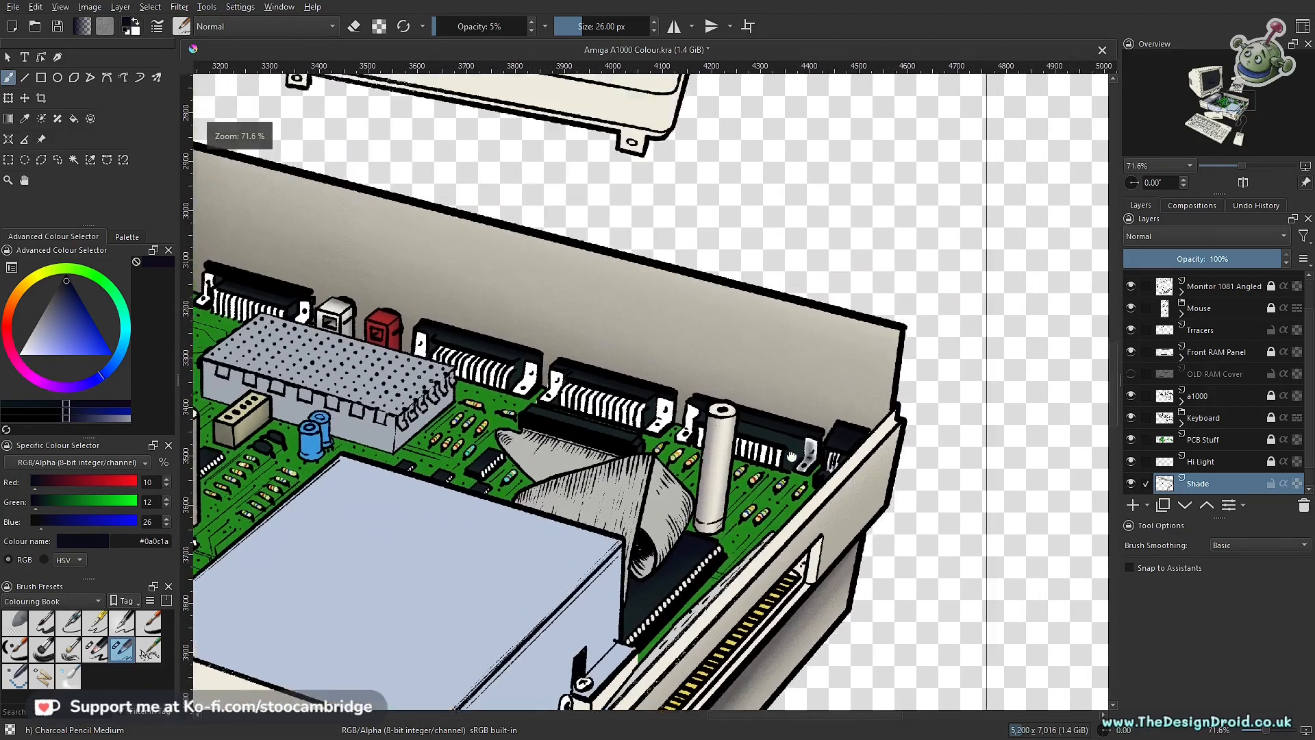
Step: Soften the upper part of the bracket's shading by erasing with Charcoal Pencil Large at 35 px and 5% opacity
key(e)
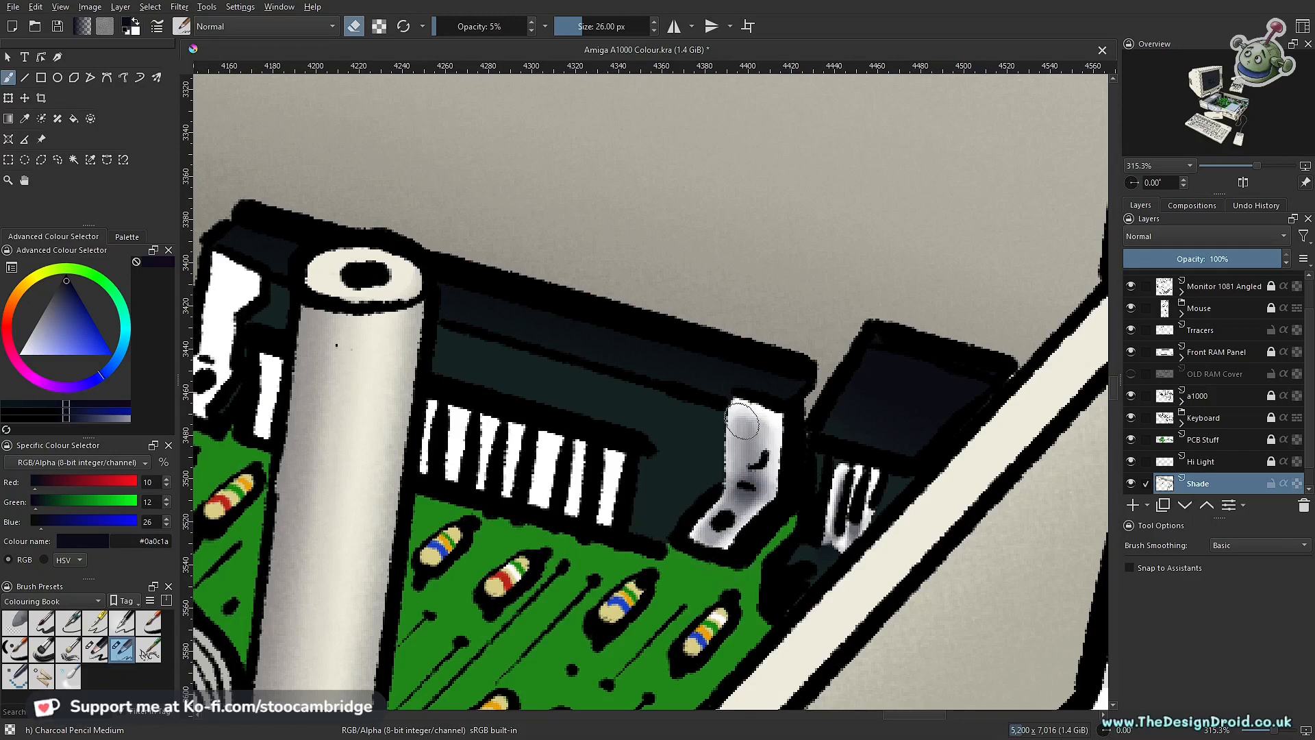
click(98, 649)
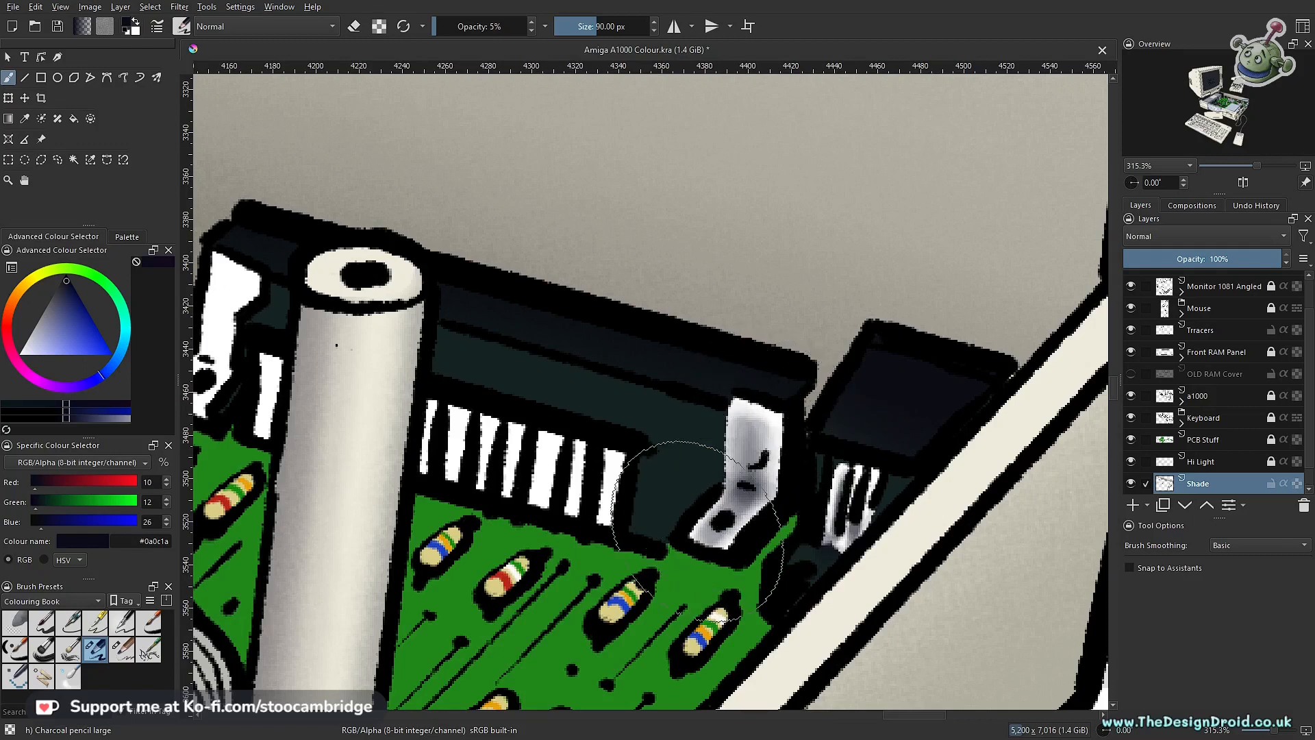
key(bracketleft)
key(bracketleft)
key(bracketleft)
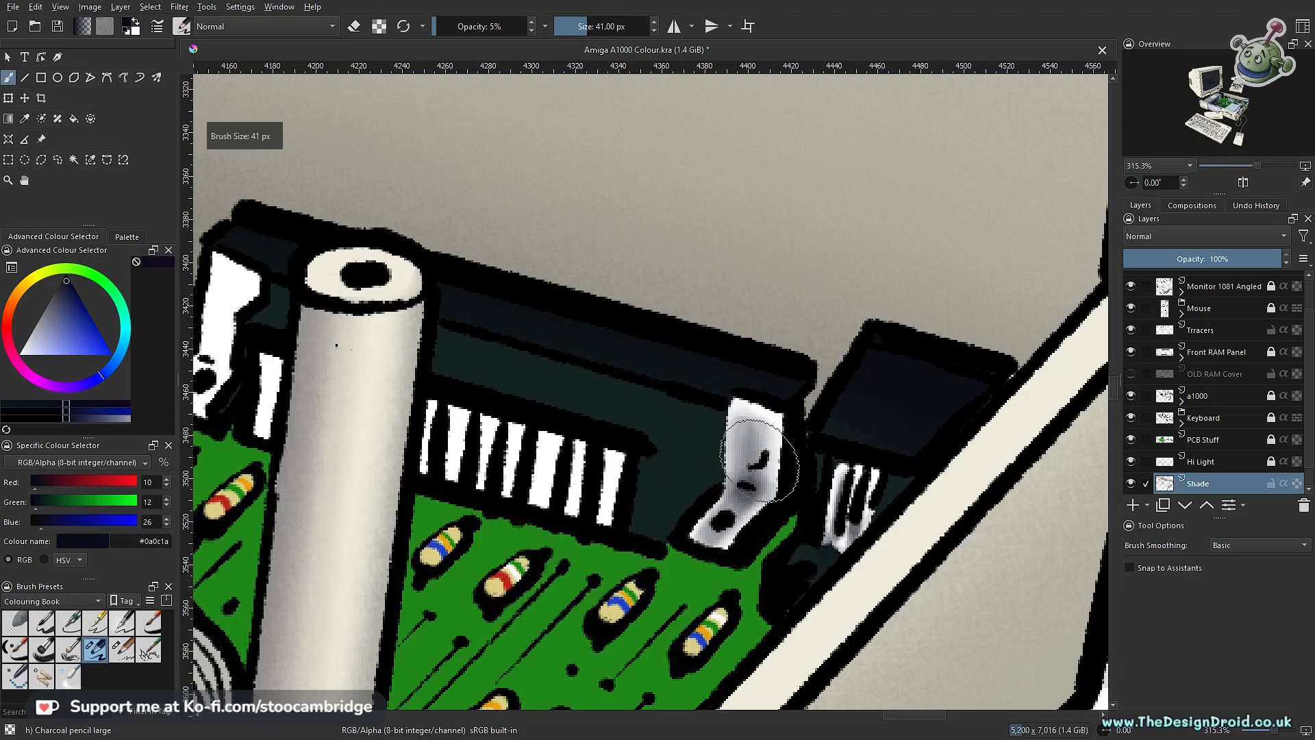
key(bracketleft)
key(bracketleft)
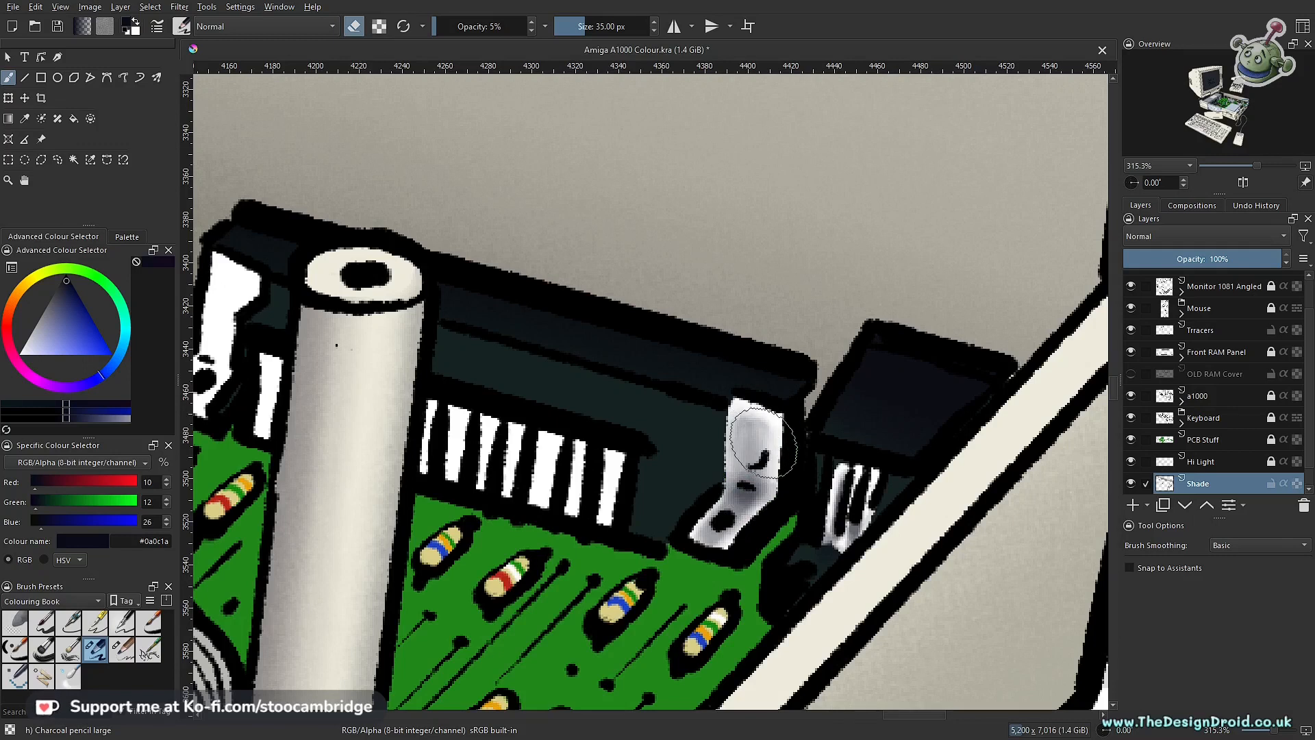
mouse_move(755, 438)
mouse_down()
mouse_move(701, 472)
mouse_move(757, 446)
mouse_up()
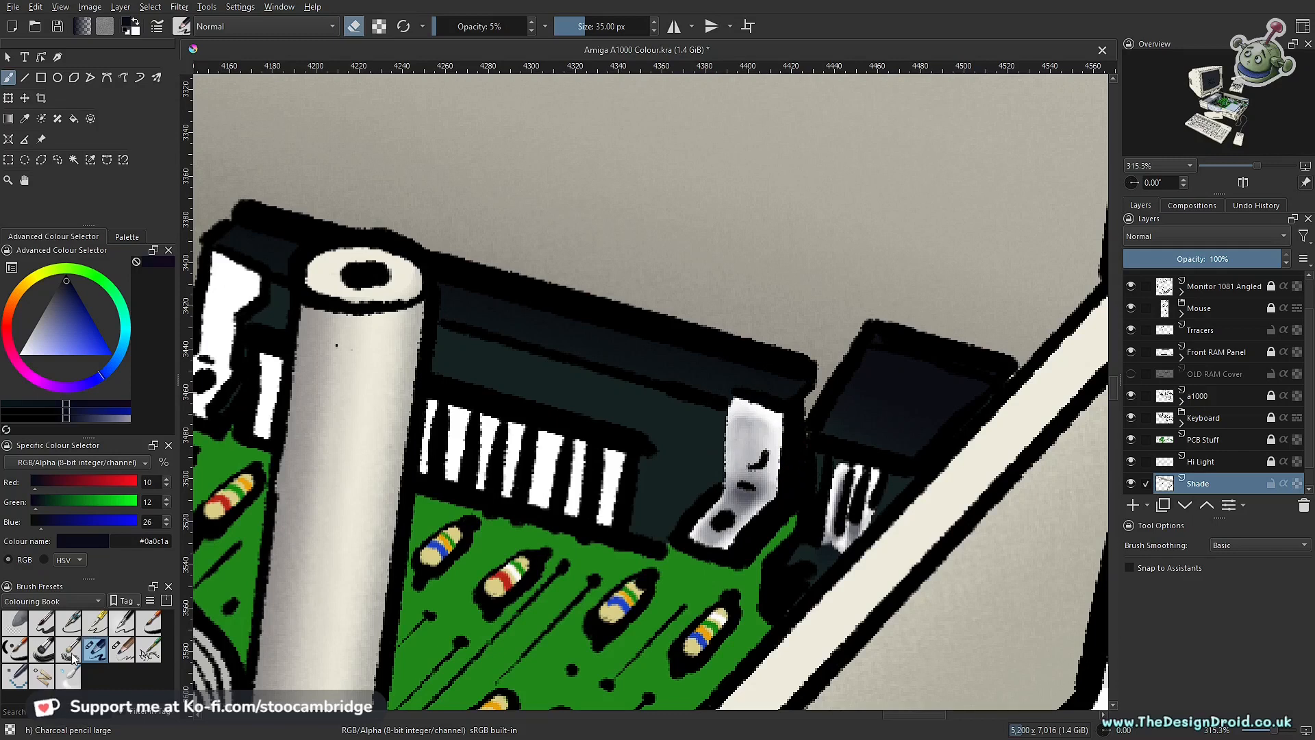
Step: Erase shading along the bracket's upper edge with the Ink-7 Brush Rough at 14 px and 100% opacity
click(24, 660)
scroll(747, 479, up, 2)
key(e)
mouse_move(769, 420)
mouse_down()
mouse_move(772, 367)
mouse_move(762, 403)
mouse_move(743, 397)
mouse_up()
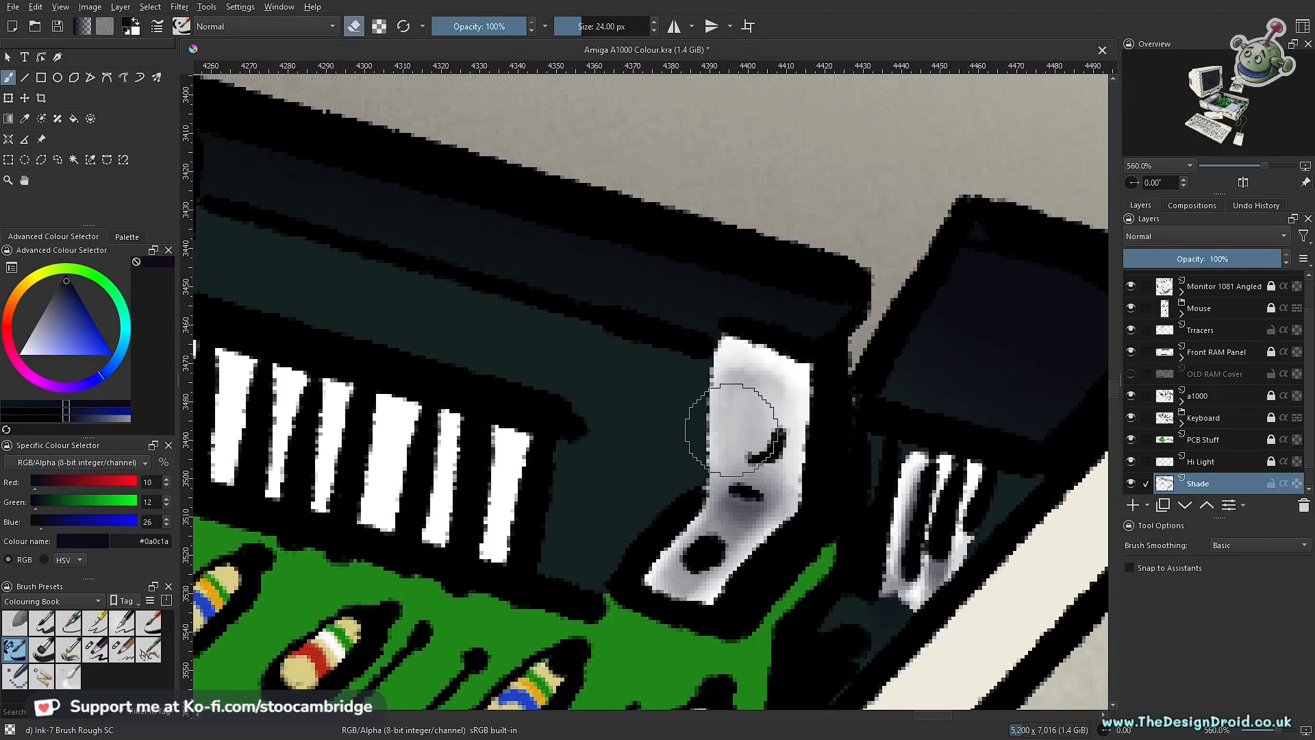
key(bracketleft)
key(bracketleft)
key(bracketleft)
drag(720, 357, 714, 387)
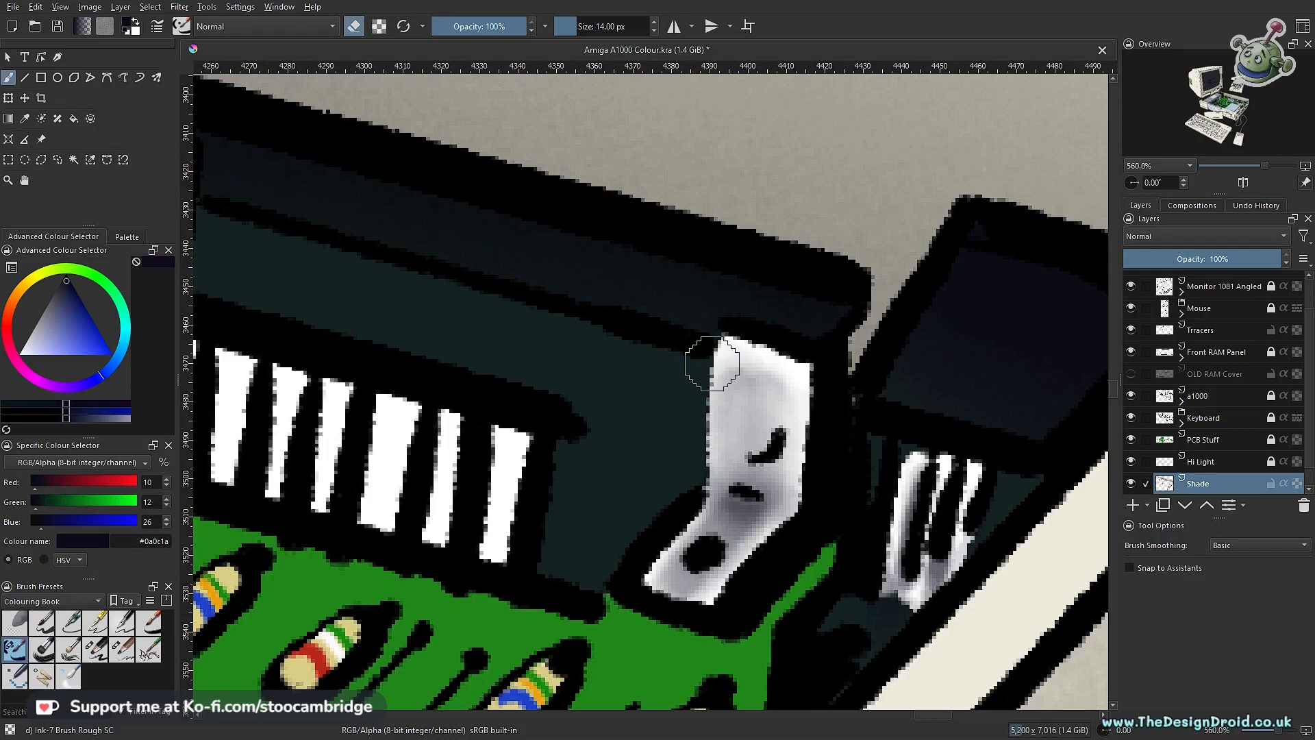
Step: Lower the eraser opacity to 50% and brighten the bracket's side and lower edges
key(i)
key(i)
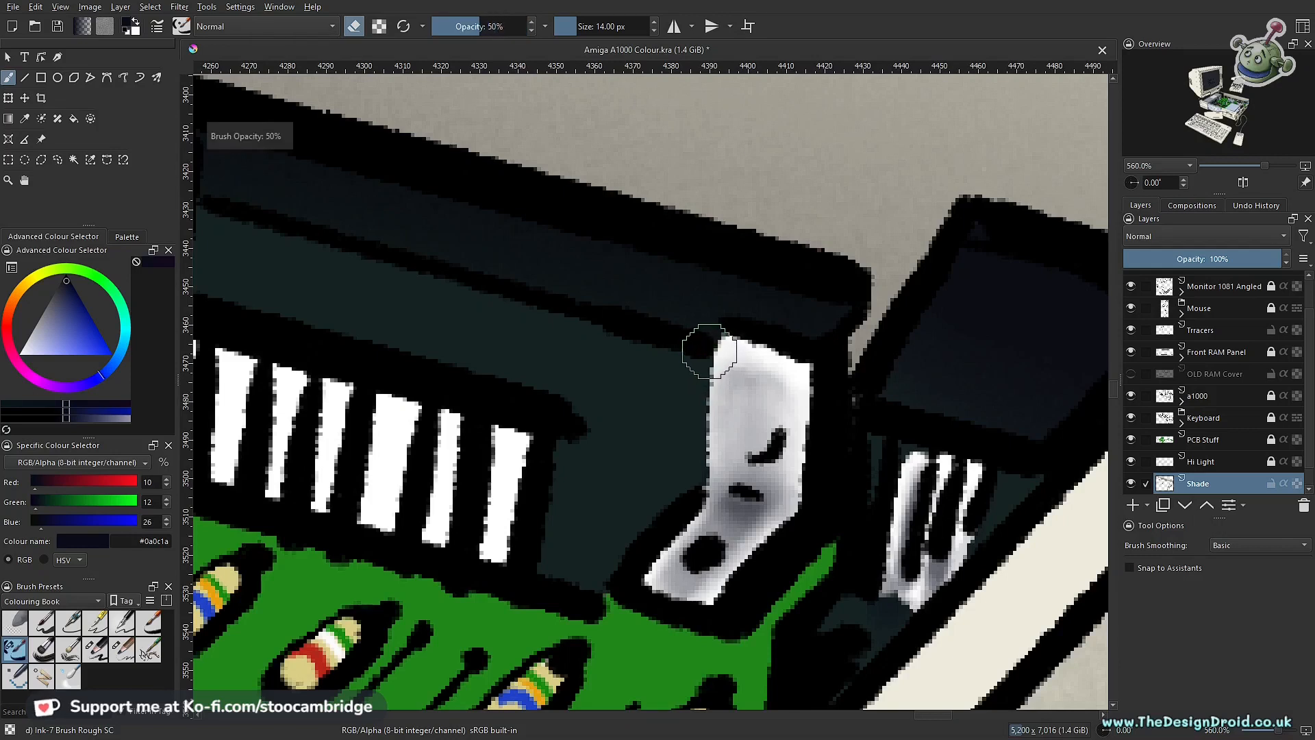
drag(702, 393, 699, 468)
drag(686, 516, 661, 542)
drag(639, 591, 672, 608)
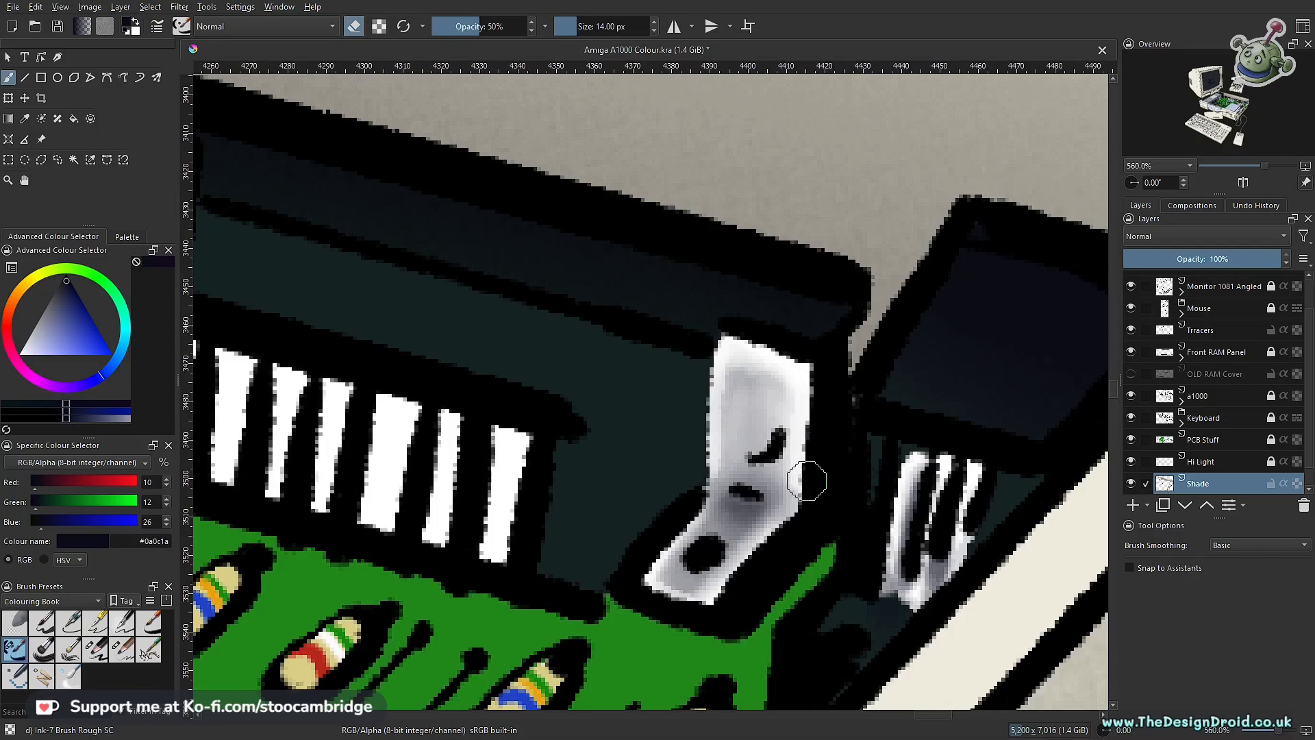
drag(764, 440, 807, 373)
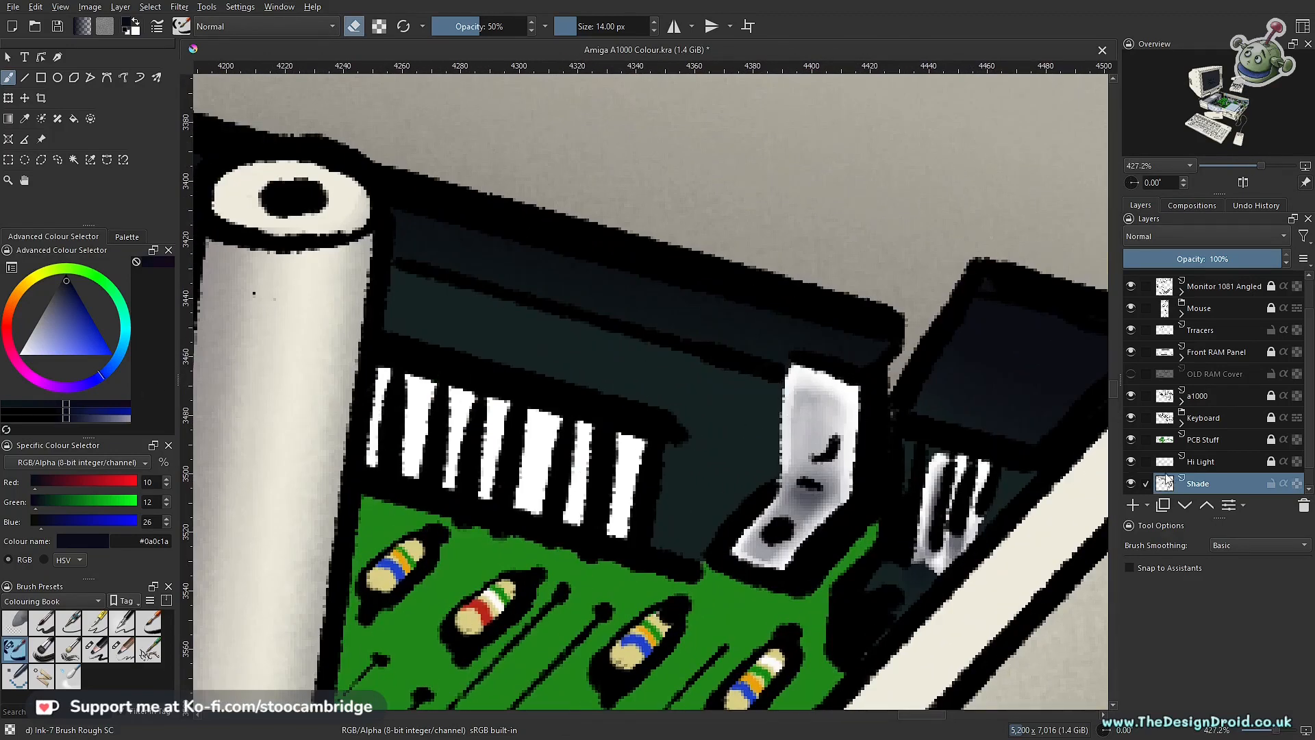
Step: Switch the 14 px Ink-7 Brush Rough from erasing to painting and set its opacity to 40% for the long connector's white pins
drag(724, 445, 935, 472)
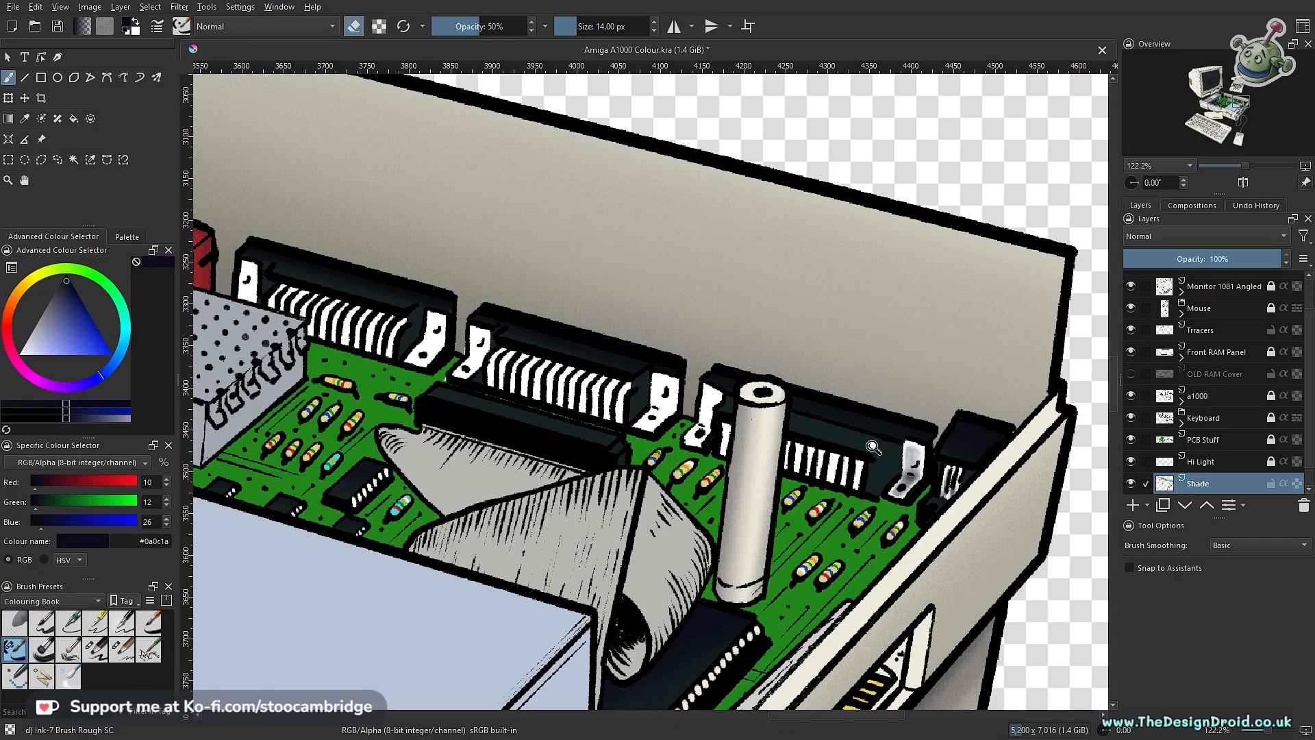
drag(872, 446, 1019, 492)
drag(841, 464, 739, 555)
drag(728, 563, 794, 384)
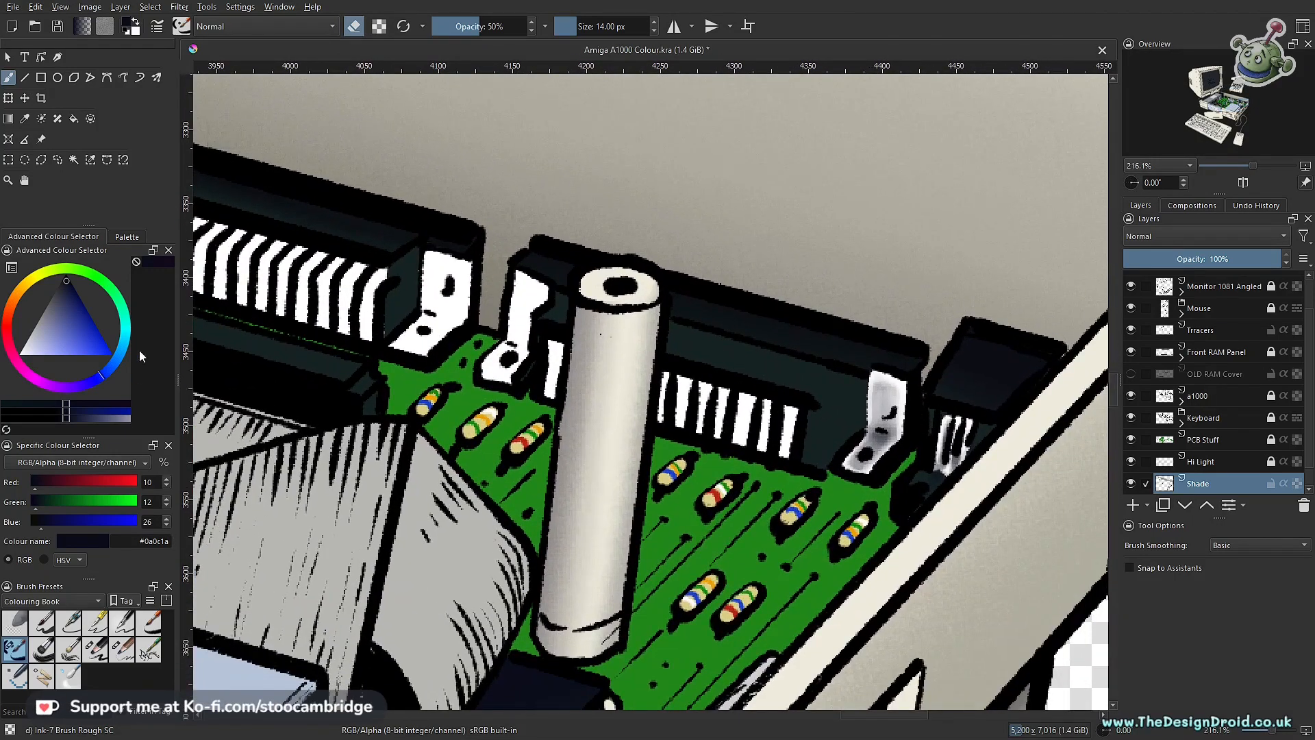
key(e)
drag(813, 452, 789, 449)
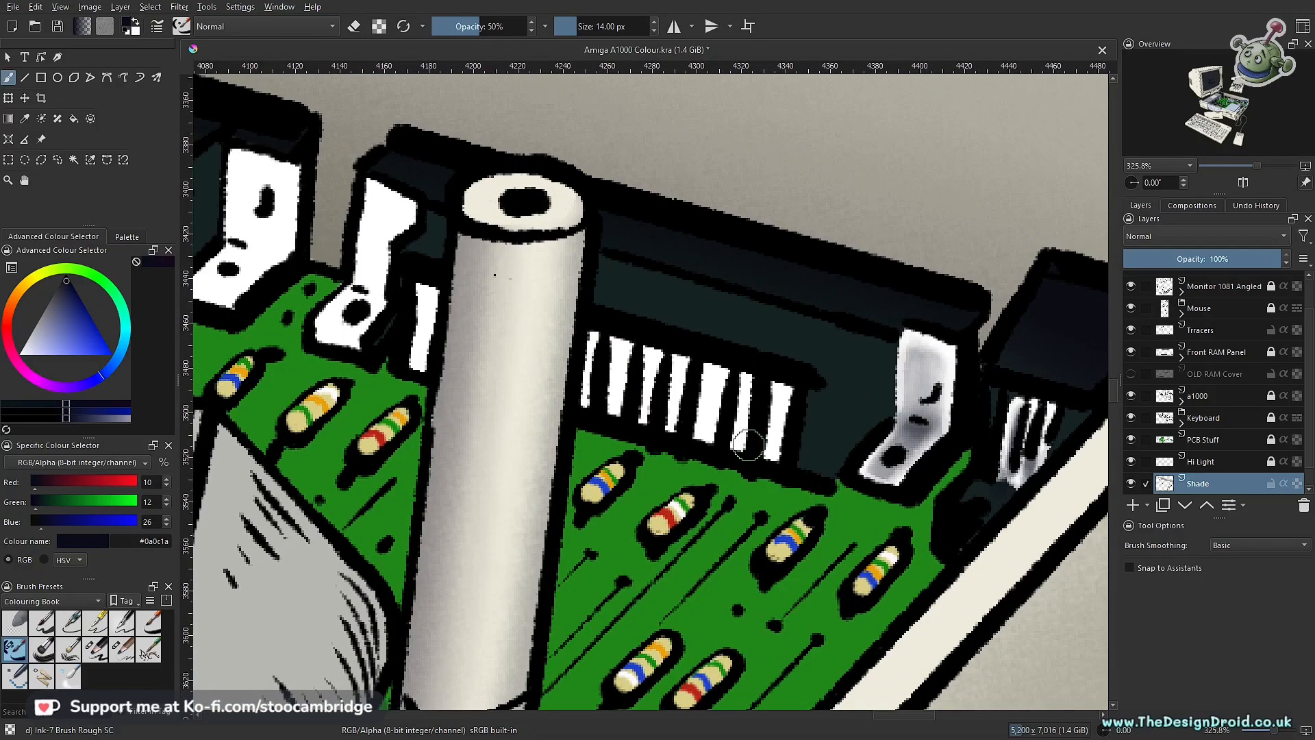
key(i)
key(i)
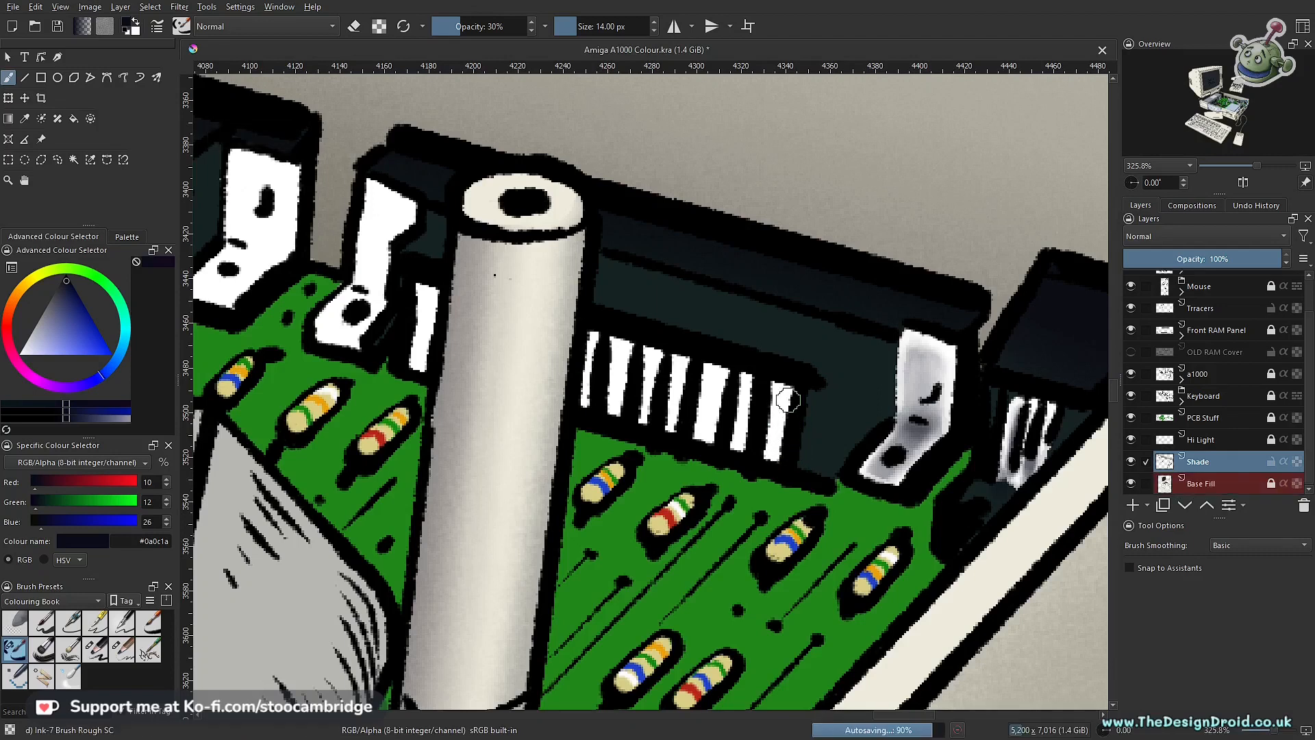
scroll(787, 399, up, 2)
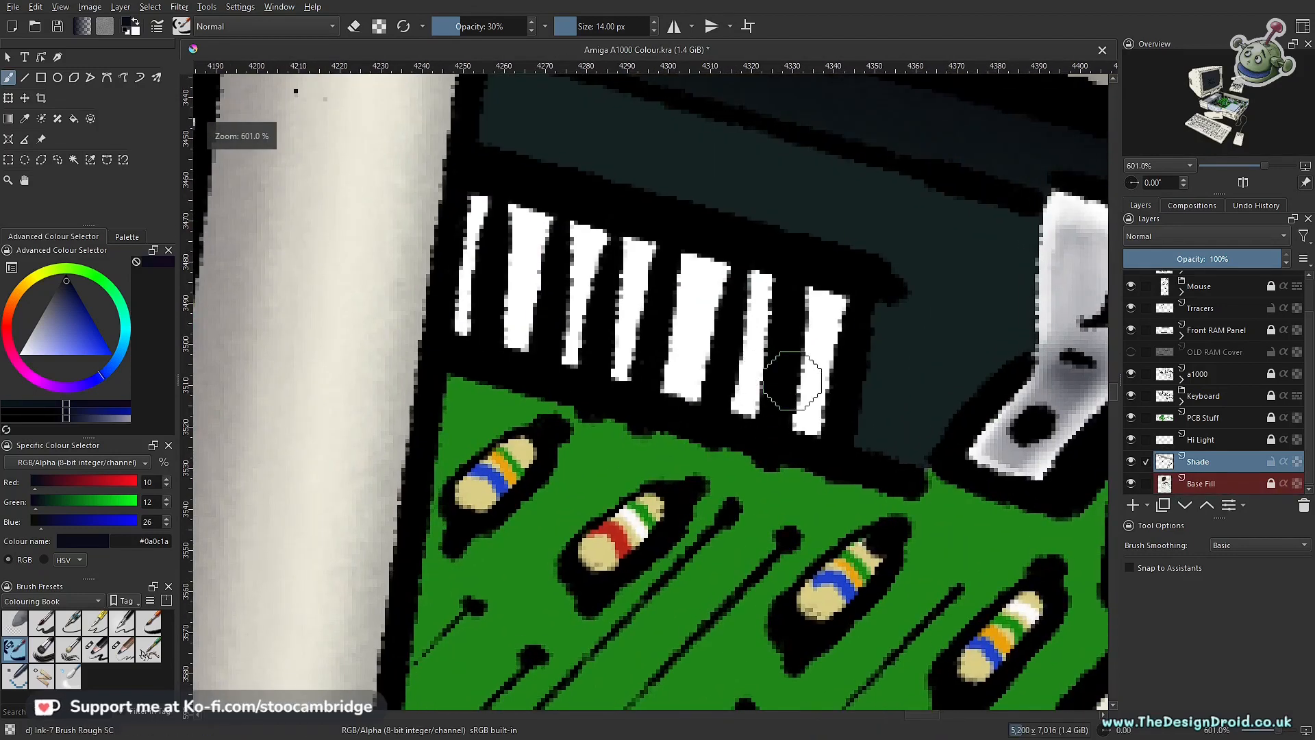
key(o)
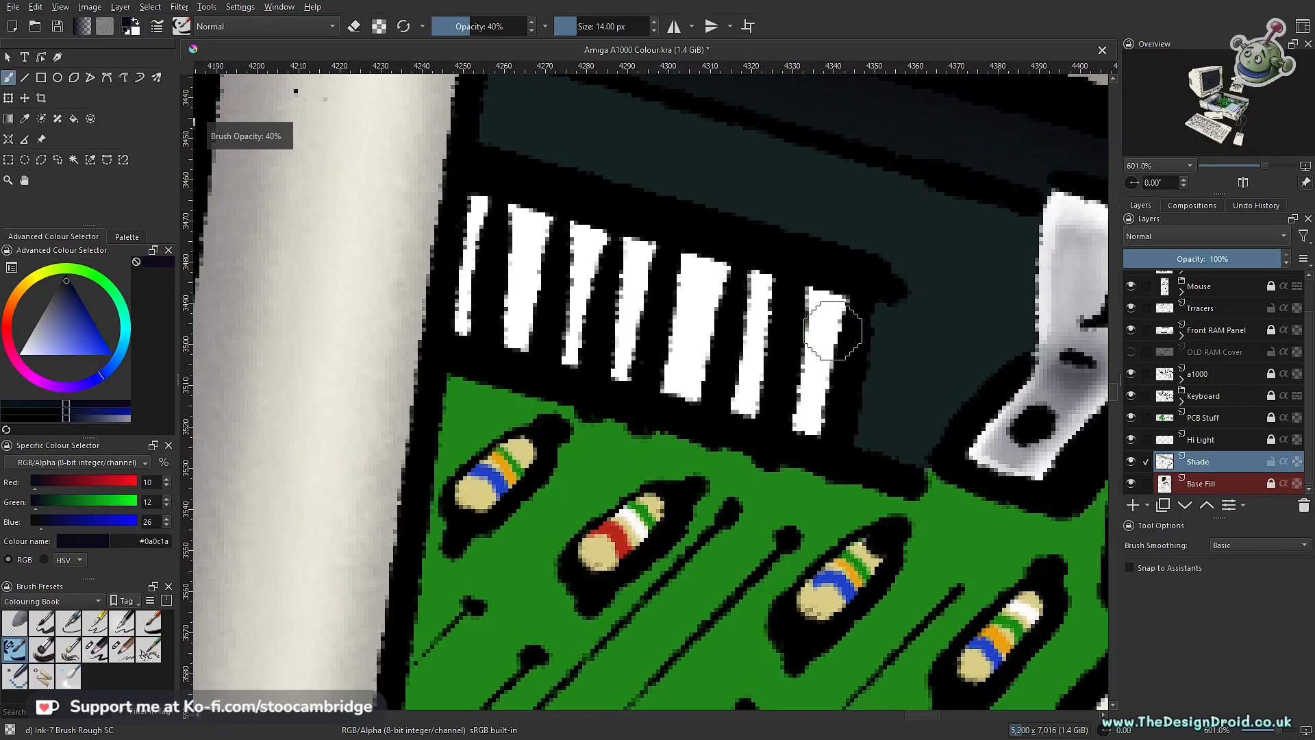
Step: Try shading the long connector's white pin nearest the bracket at 40% opacity, and undo the strokes
mouse_move(862, 327)
mouse_down()
mouse_move(848, 326)
mouse_move(825, 428)
mouse_up()
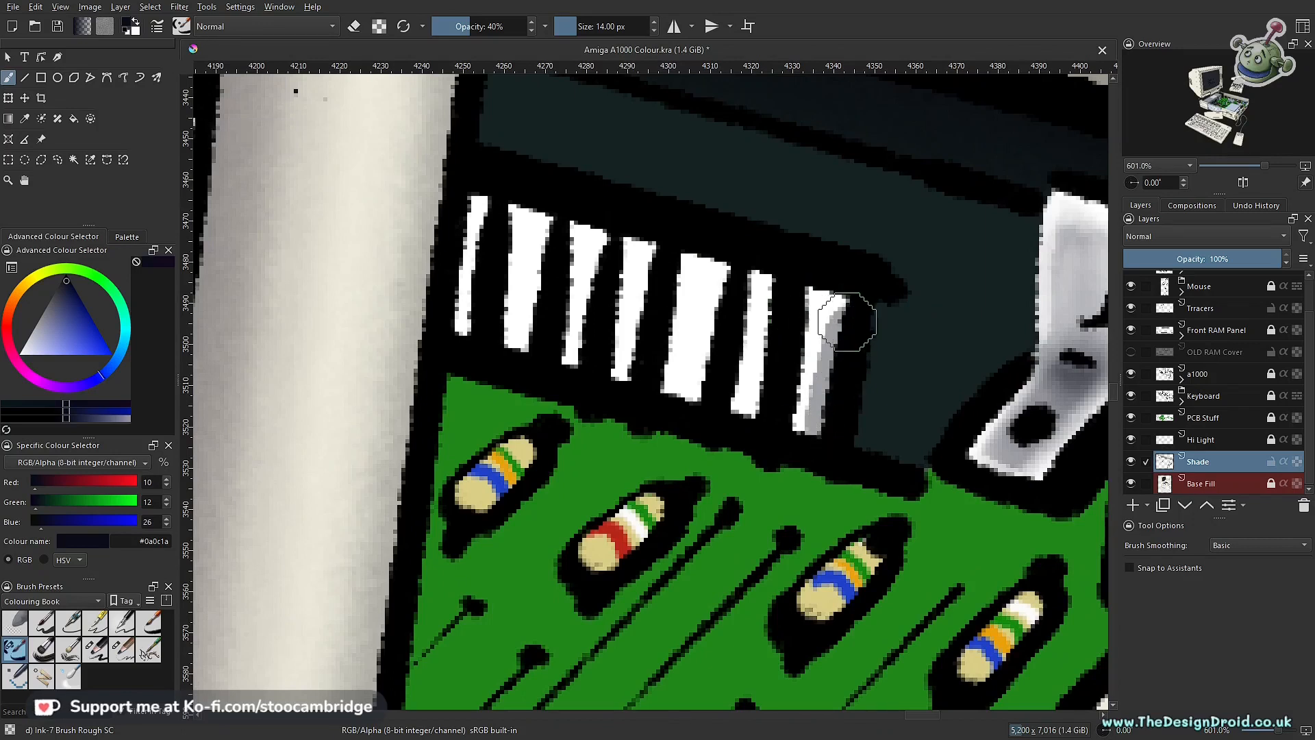
click(800, 285)
drag(801, 332, 786, 442)
mouse_move(785, 398)
mouse_down()
mouse_move(770, 472)
mouse_move(792, 429)
mouse_move(769, 440)
mouse_move(753, 546)
mouse_up()
mouse_move(716, 430)
mouse_down()
mouse_move(712, 415)
mouse_move(688, 553)
mouse_up()
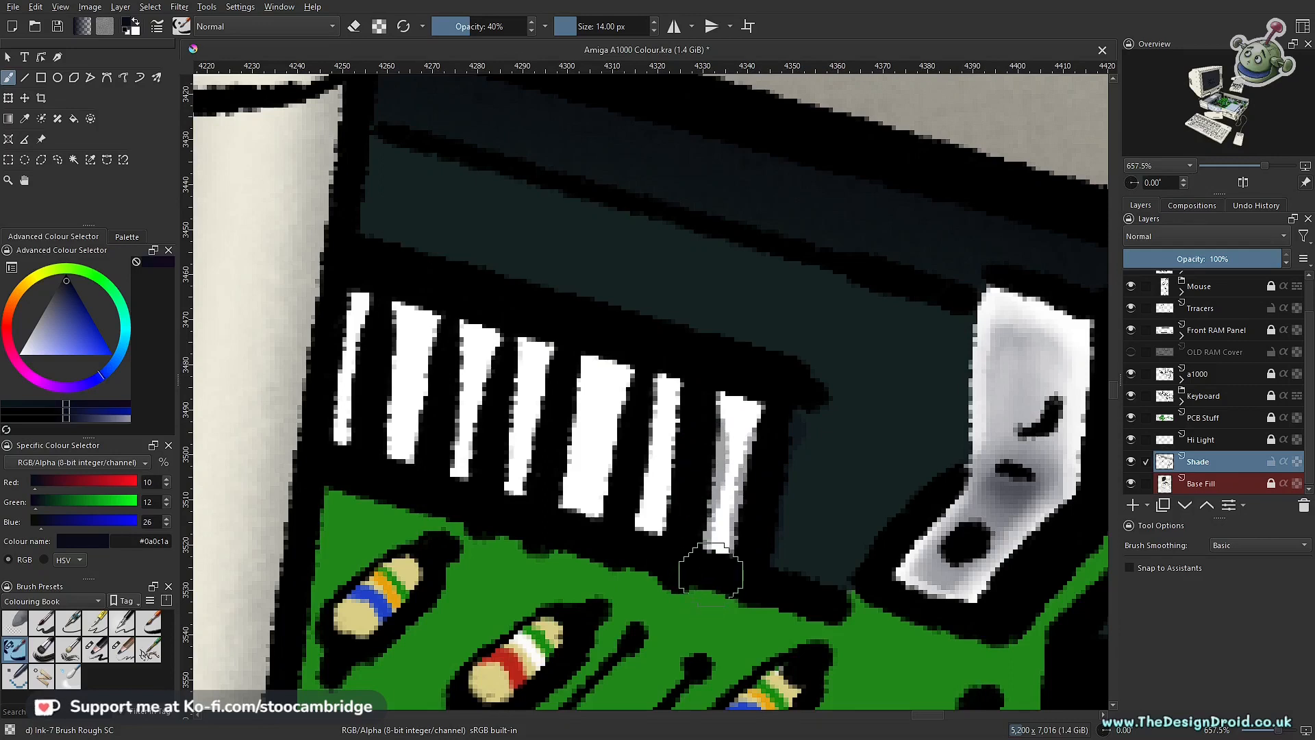
key(ctrl+z)
key(ctrl+z)
Step: Paint shadows down the right sides of the four white pins nearest the bracket at 40% opacity
mouse_move(784, 439)
mouse_down()
mouse_move(751, 489)
mouse_move(741, 550)
mouse_up()
drag(777, 418, 758, 461)
drag(685, 401, 665, 527)
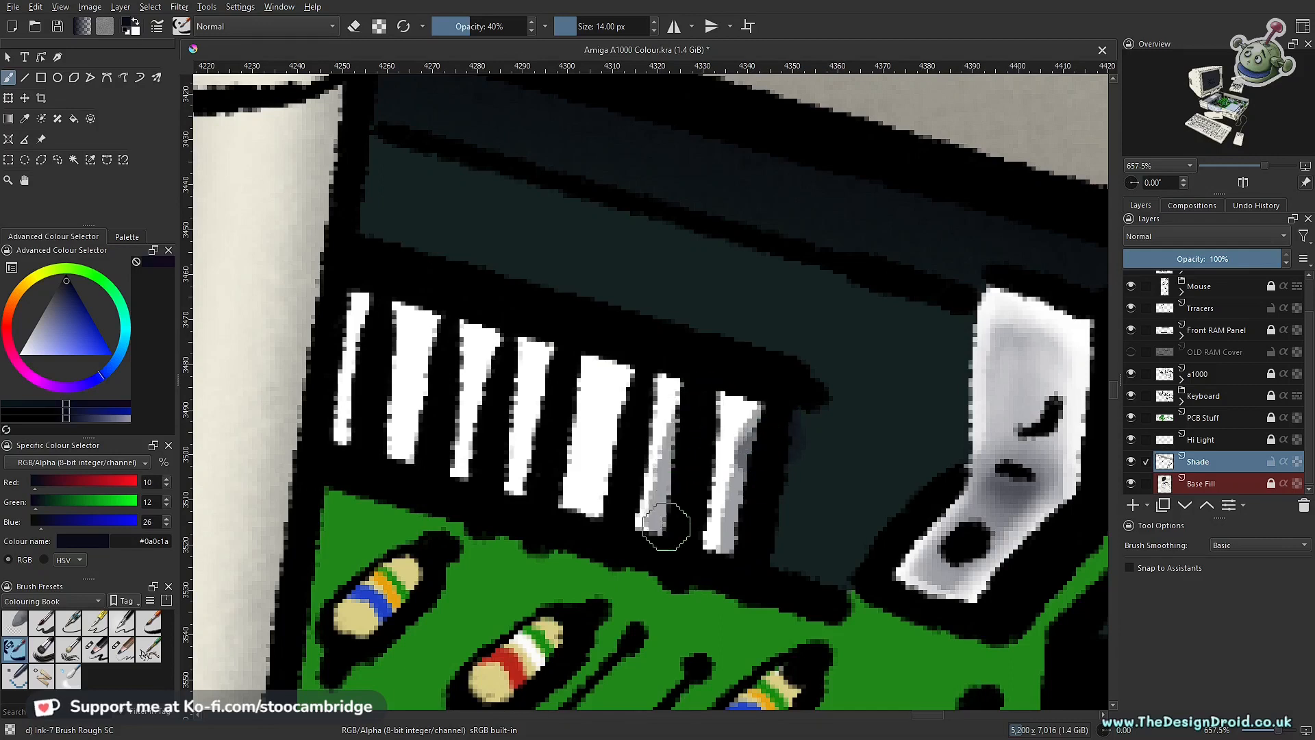
mouse_move(610, 382)
mouse_down()
mouse_move(622, 387)
mouse_move(598, 532)
mouse_up()
mouse_move(550, 381)
mouse_down()
mouse_move(535, 402)
mouse_move(537, 481)
mouse_up()
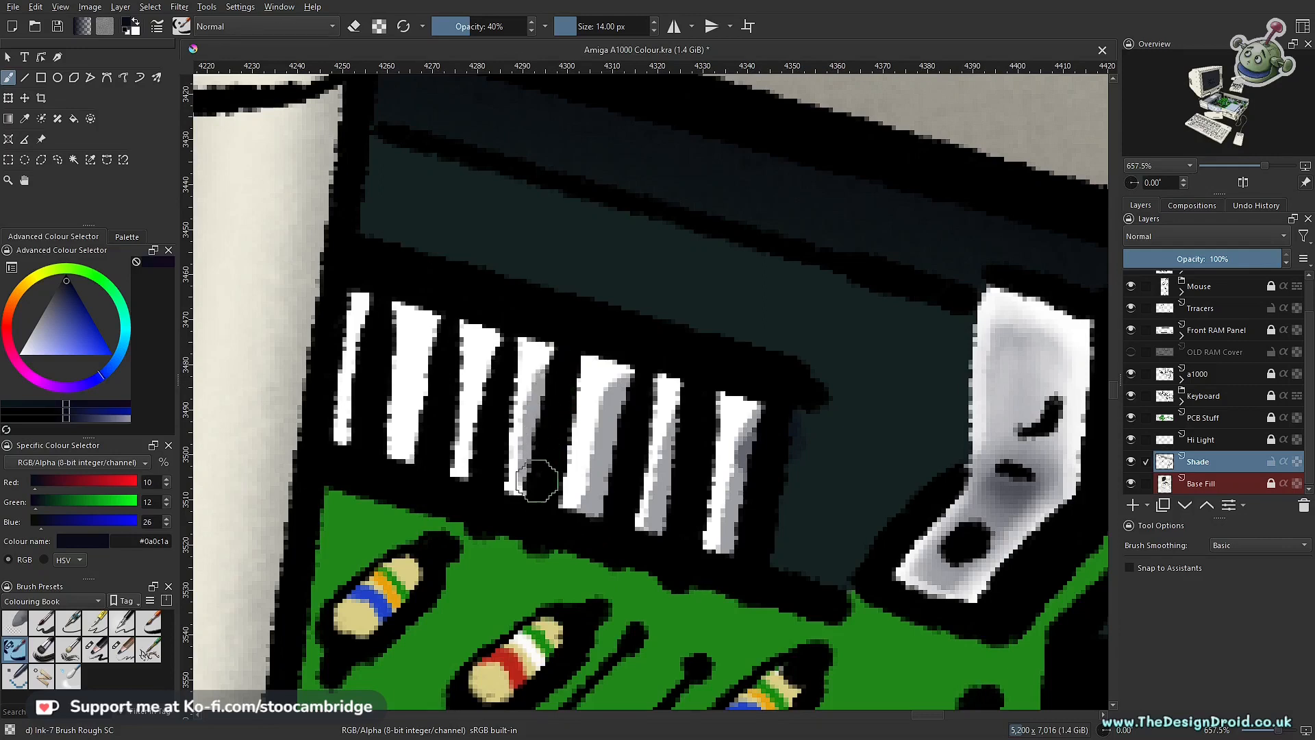
Step: Shade the right sides of the remaining white pins up to the tall post, redoing the first stroke
drag(494, 370, 479, 499)
key(ctrl+z)
drag(494, 376, 478, 494)
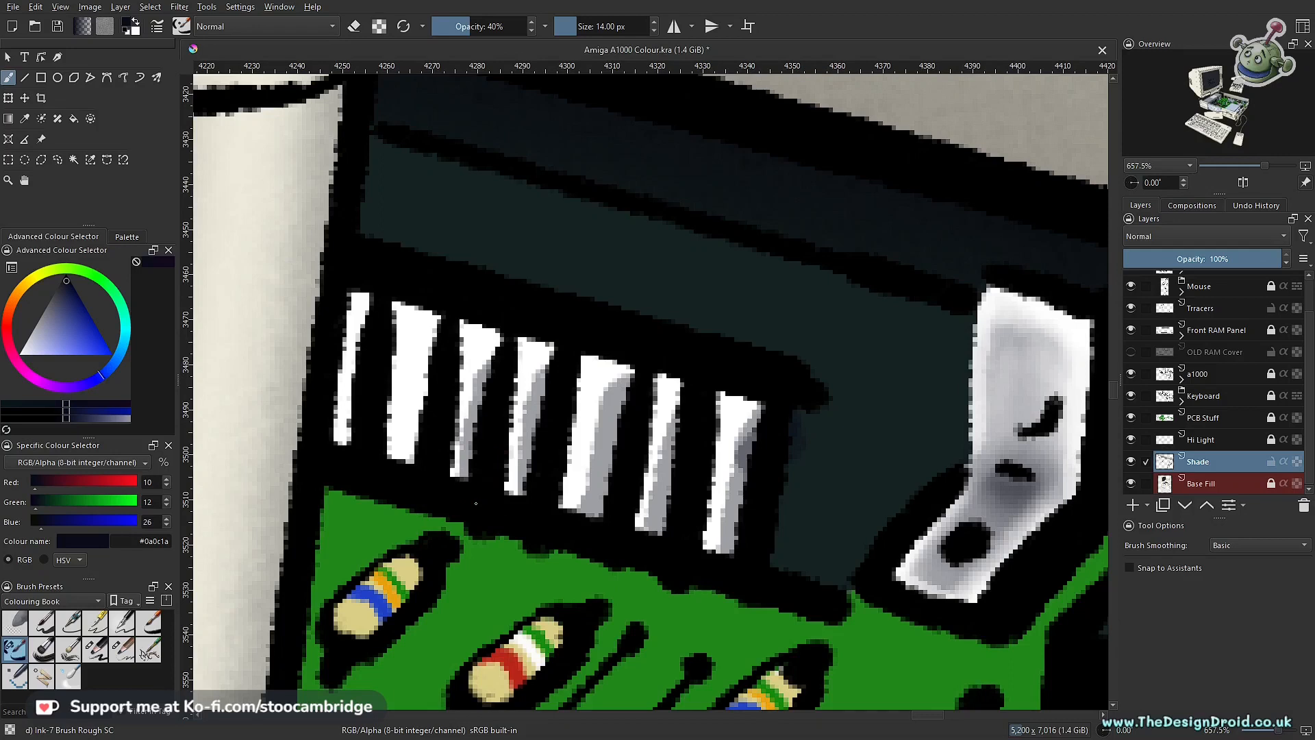
drag(442, 333, 414, 471)
drag(548, 546, 937, 584)
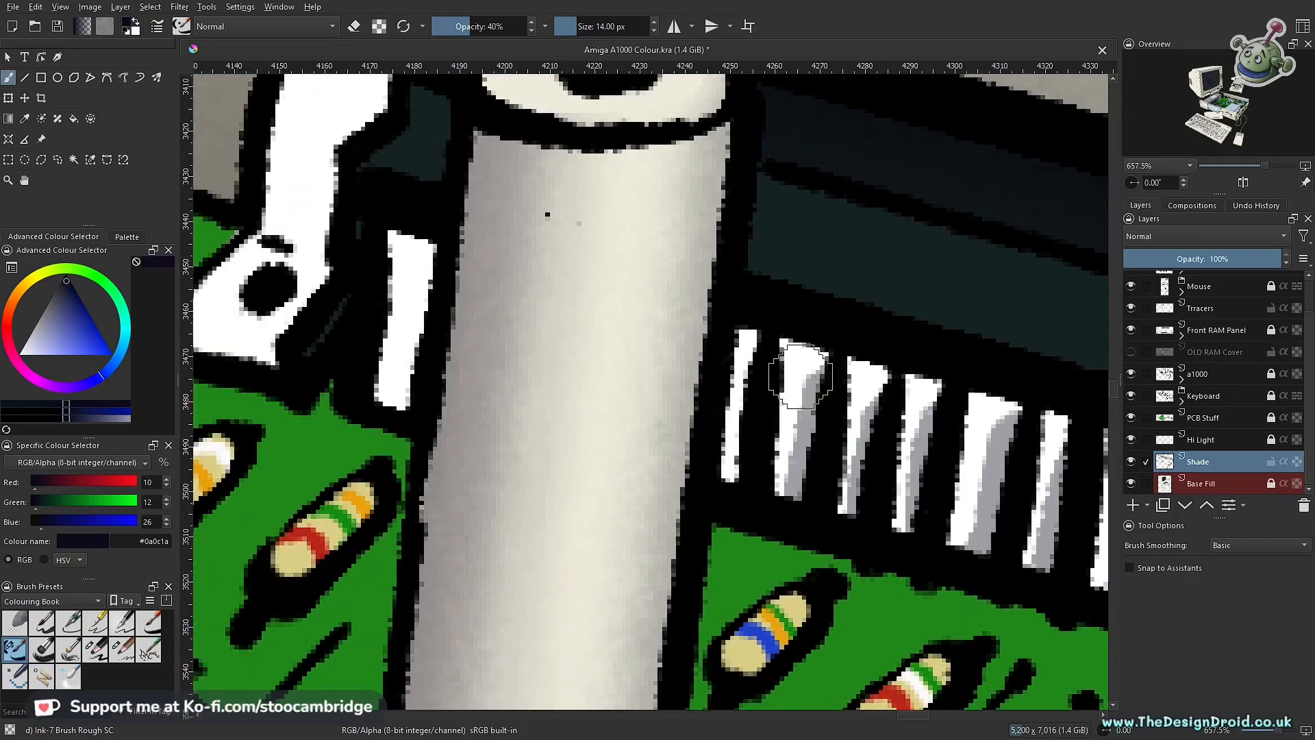
drag(766, 372, 738, 495)
Step: Shade the right side of the single white pin on the far side of the tall post at 40% opacity
scroll(739, 489, down, 5)
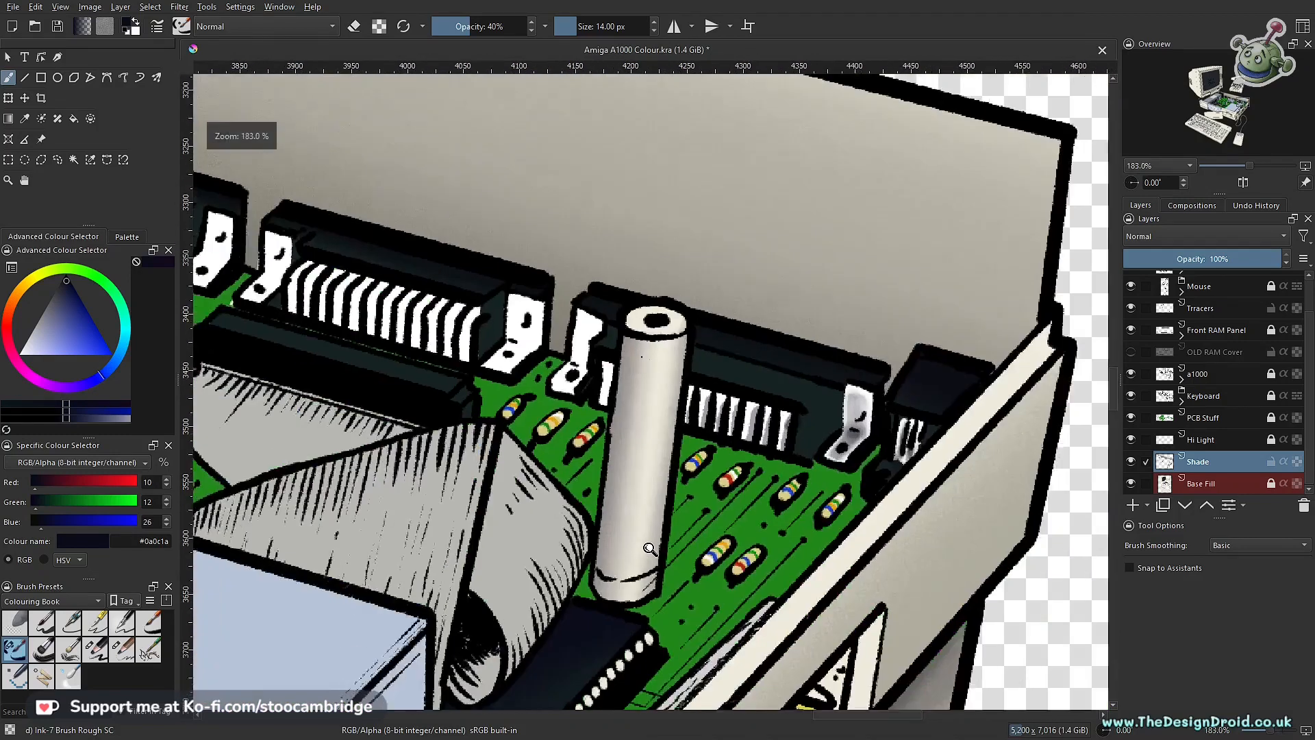
scroll(776, 397, up, 6)
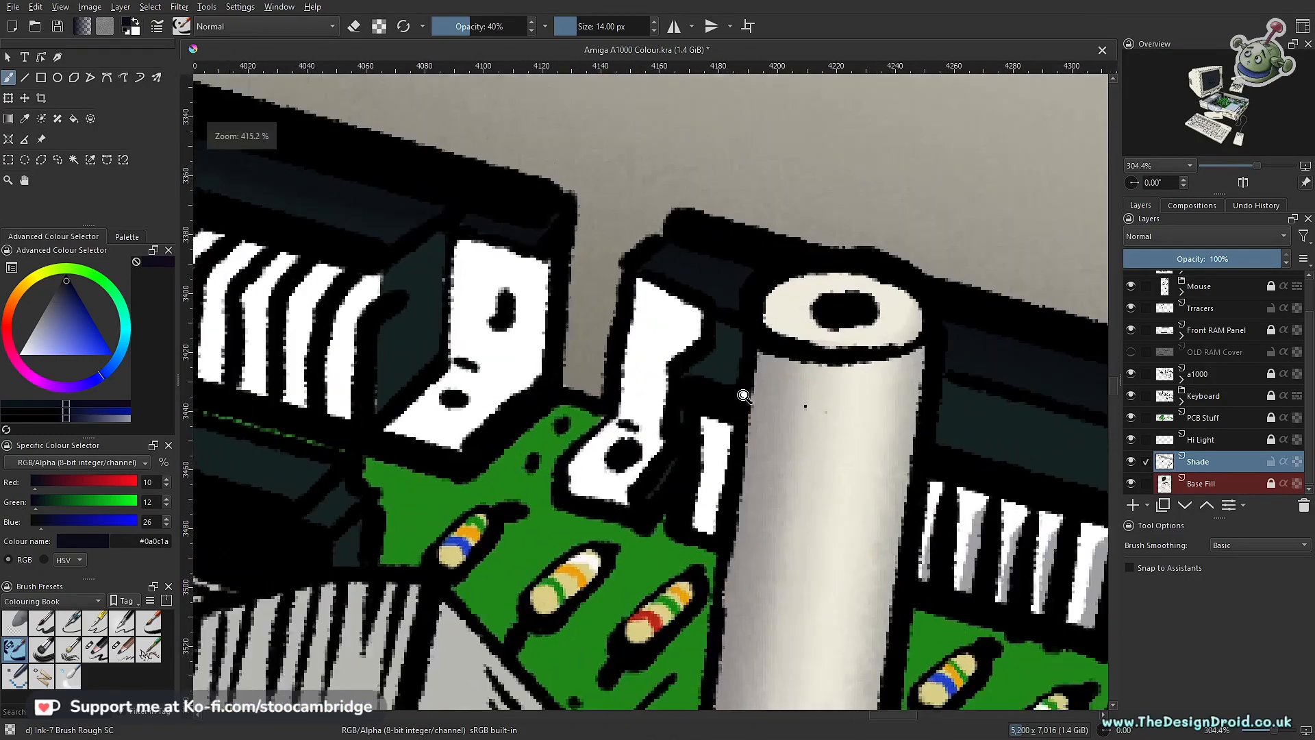
scroll(744, 396, up, 1)
drag(722, 492, 713, 540)
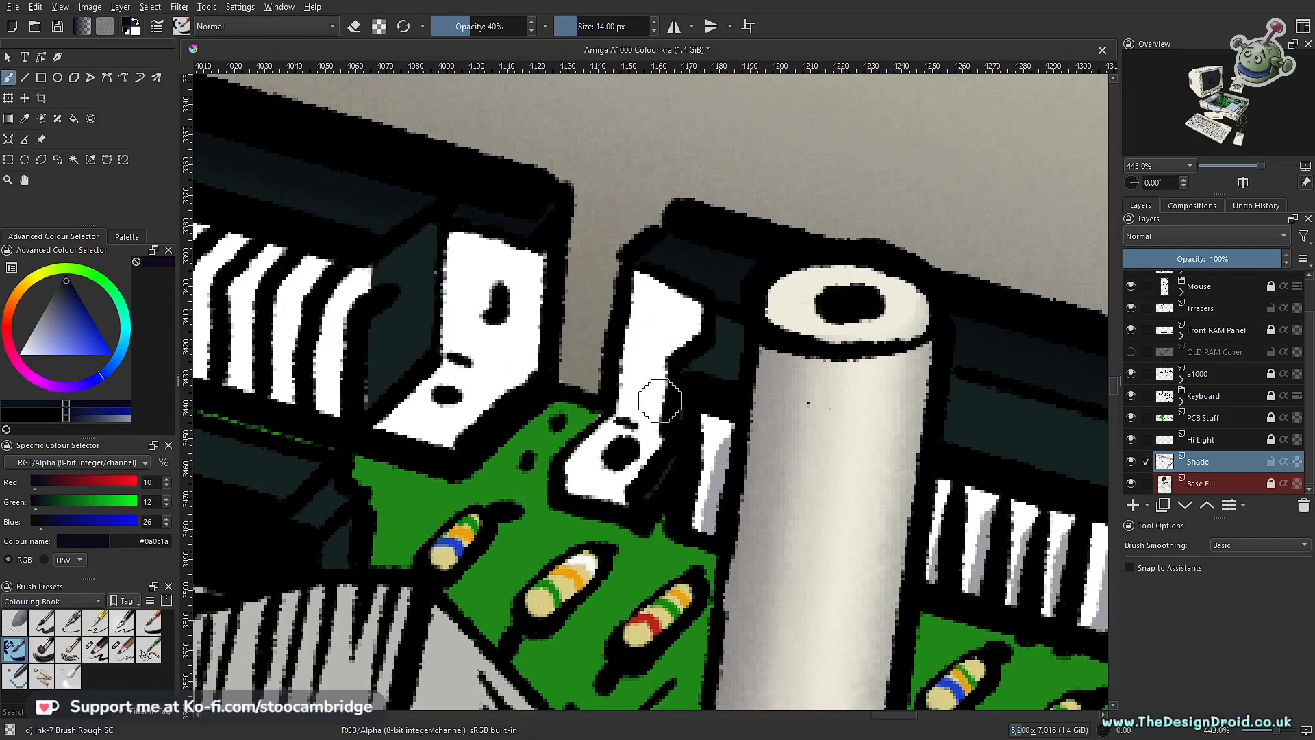
Step: Softly darken the row of white pins between the post and bracket with Charcoal Pencil Large at 47 px and 5% opacity
scroll(659, 400, down, 5)
mouse_move(821, 362)
mouse_down()
mouse_move(790, 433)
mouse_move(619, 388)
mouse_move(678, 489)
mouse_move(694, 328)
mouse_move(721, 280)
mouse_move(652, 467)
mouse_move(659, 504)
mouse_up()
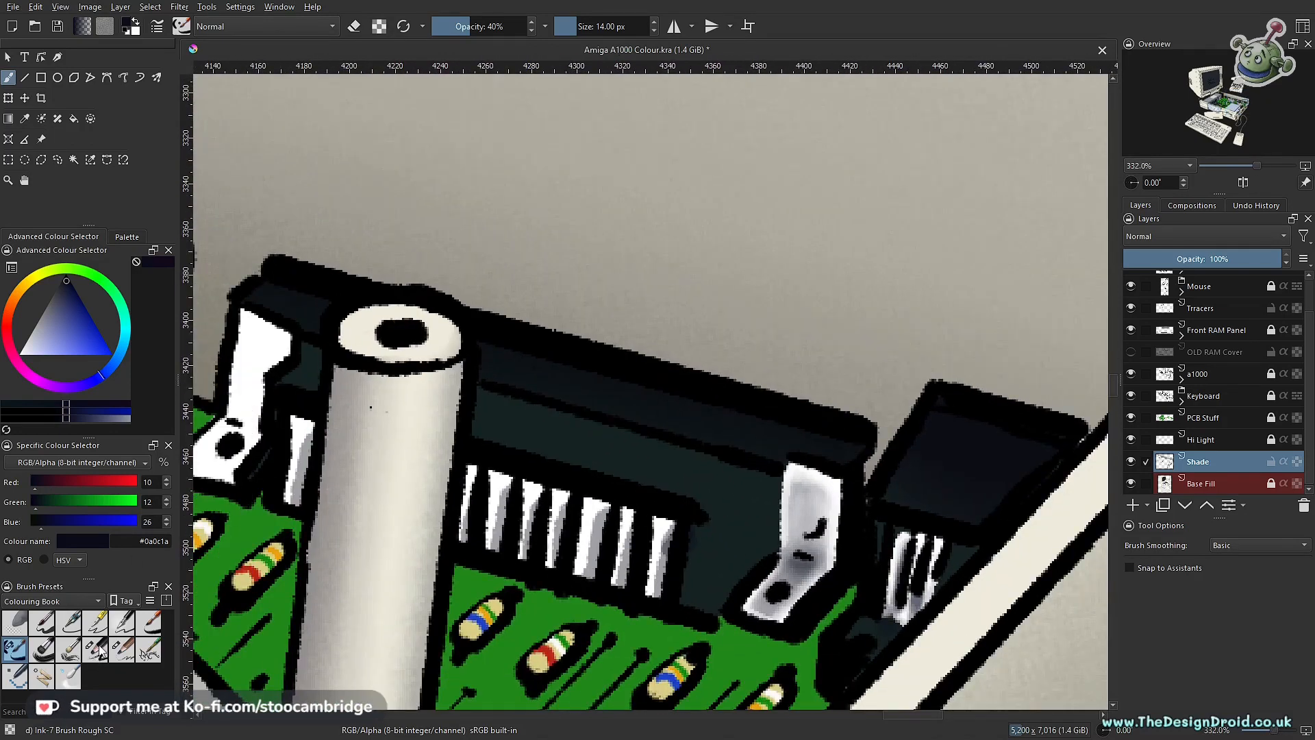
click(101, 651)
drag(593, 572, 600, 526)
key(bracketright)
key(bracketright)
key(bracketright)
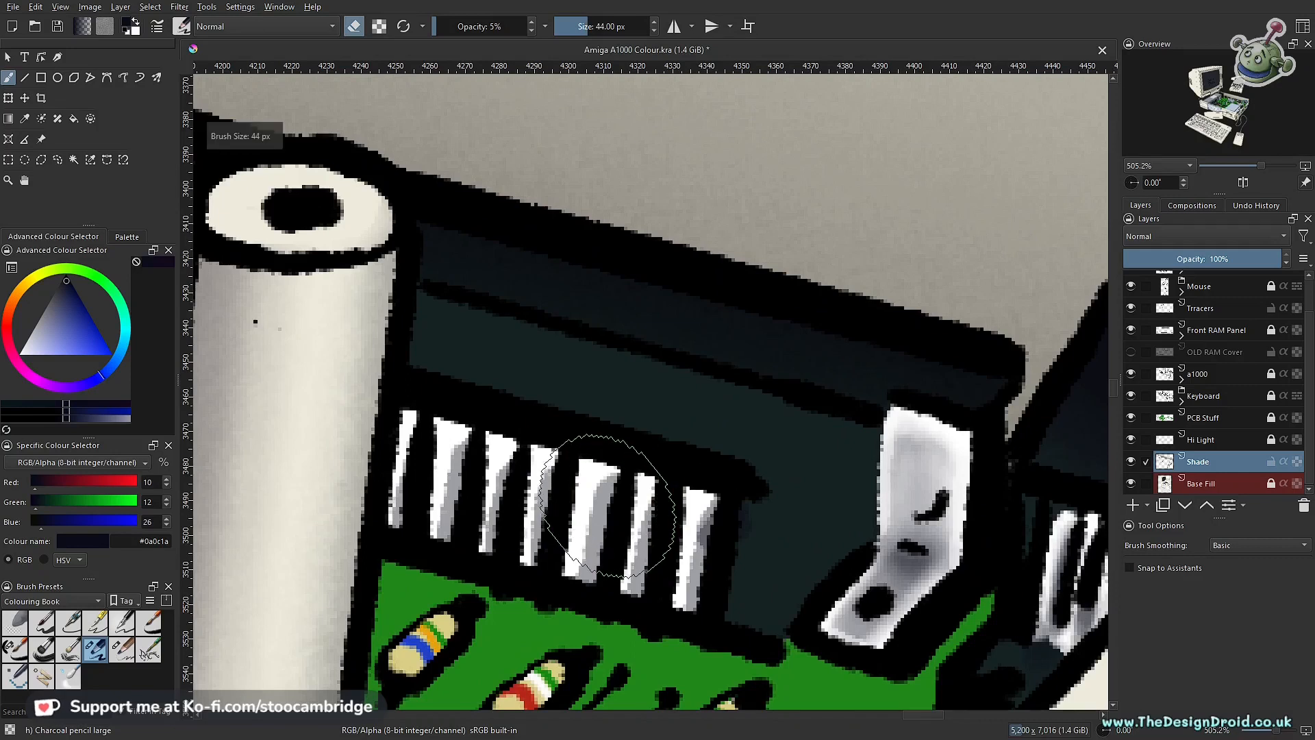
key(bracketright)
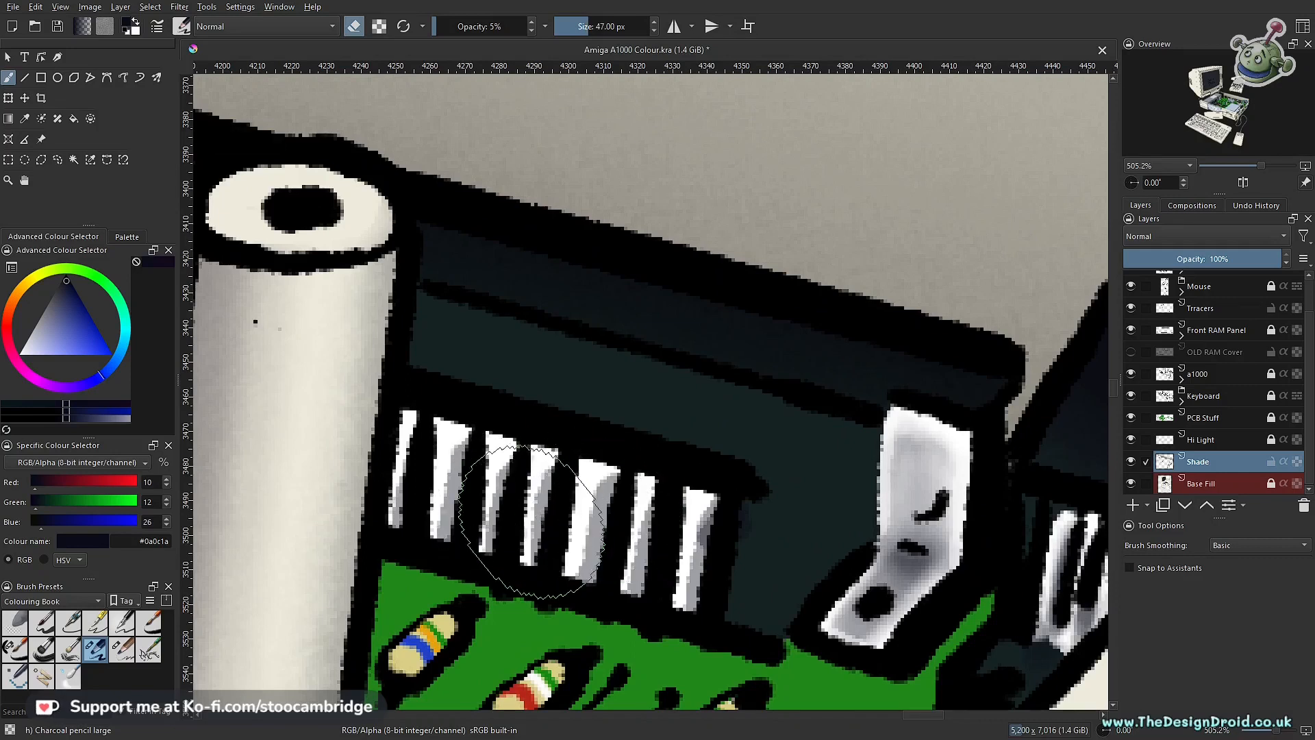
key(e)
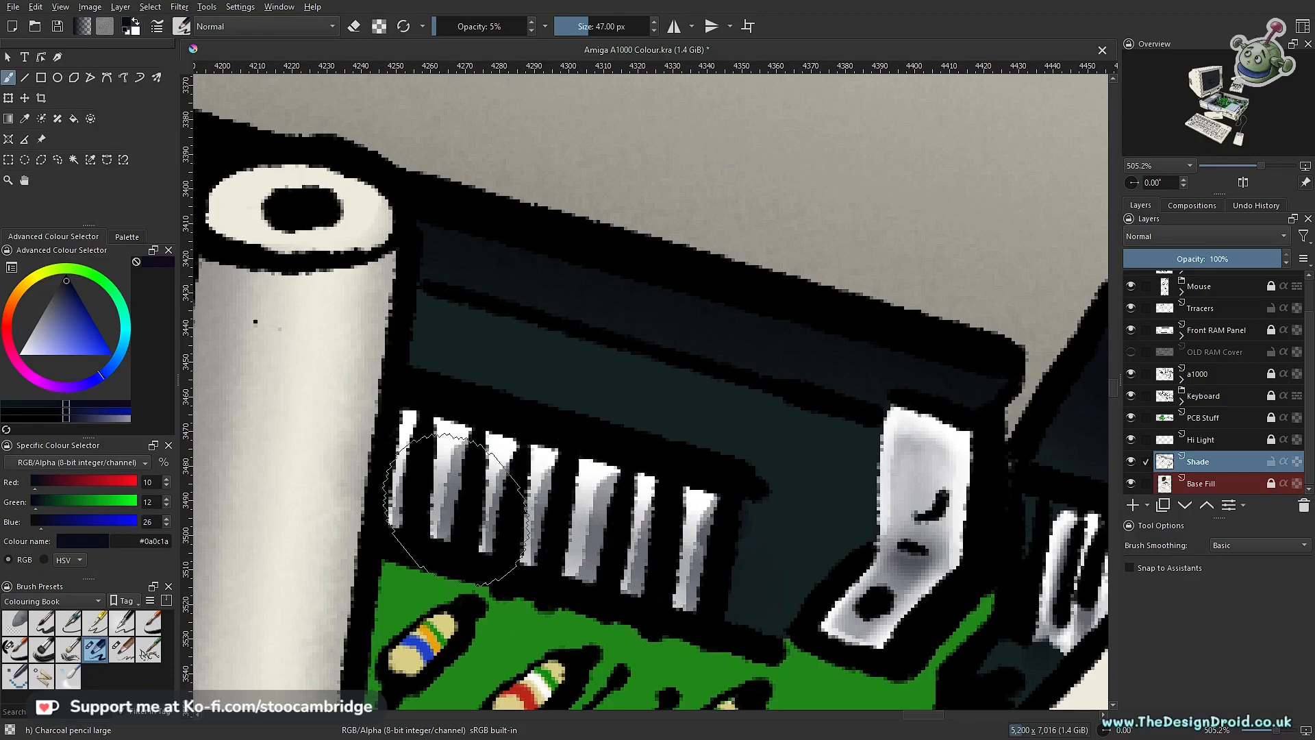
Step: Isolate the single white pin beside the tall post with a polygonal selection for soft darkening at 47 px and 5% opacity
mouse_move(550, 509)
mouse_down()
mouse_move(520, 603)
mouse_move(711, 614)
mouse_move(720, 650)
mouse_move(796, 450)
mouse_up()
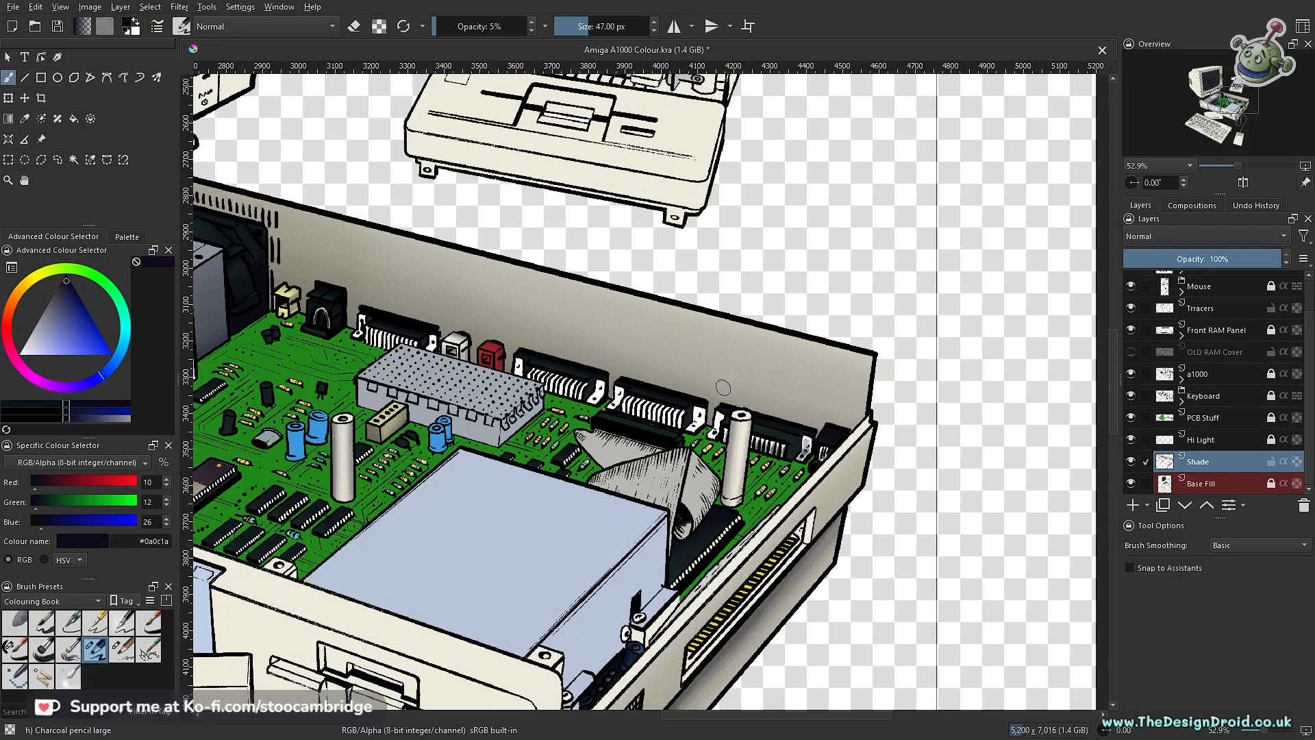
drag(667, 425, 752, 433)
drag(742, 559, 736, 449)
click(724, 430)
click(694, 426)
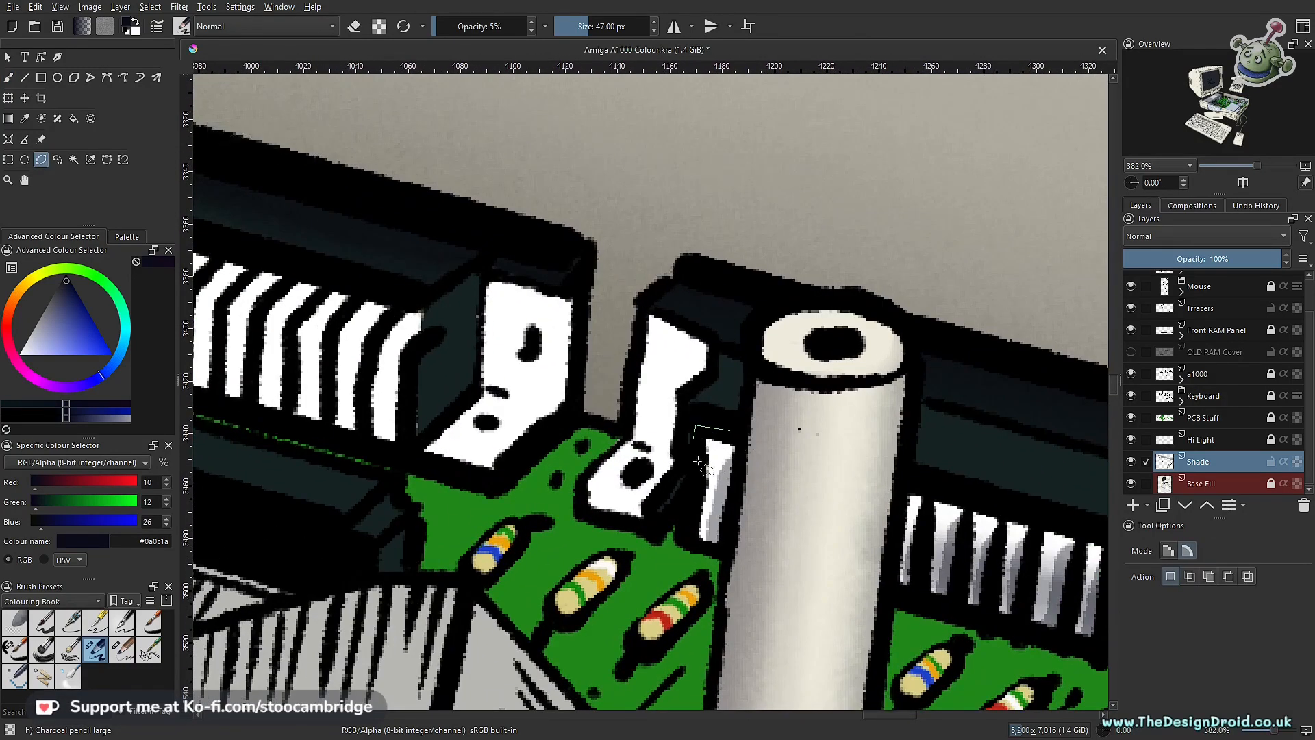
click(731, 432)
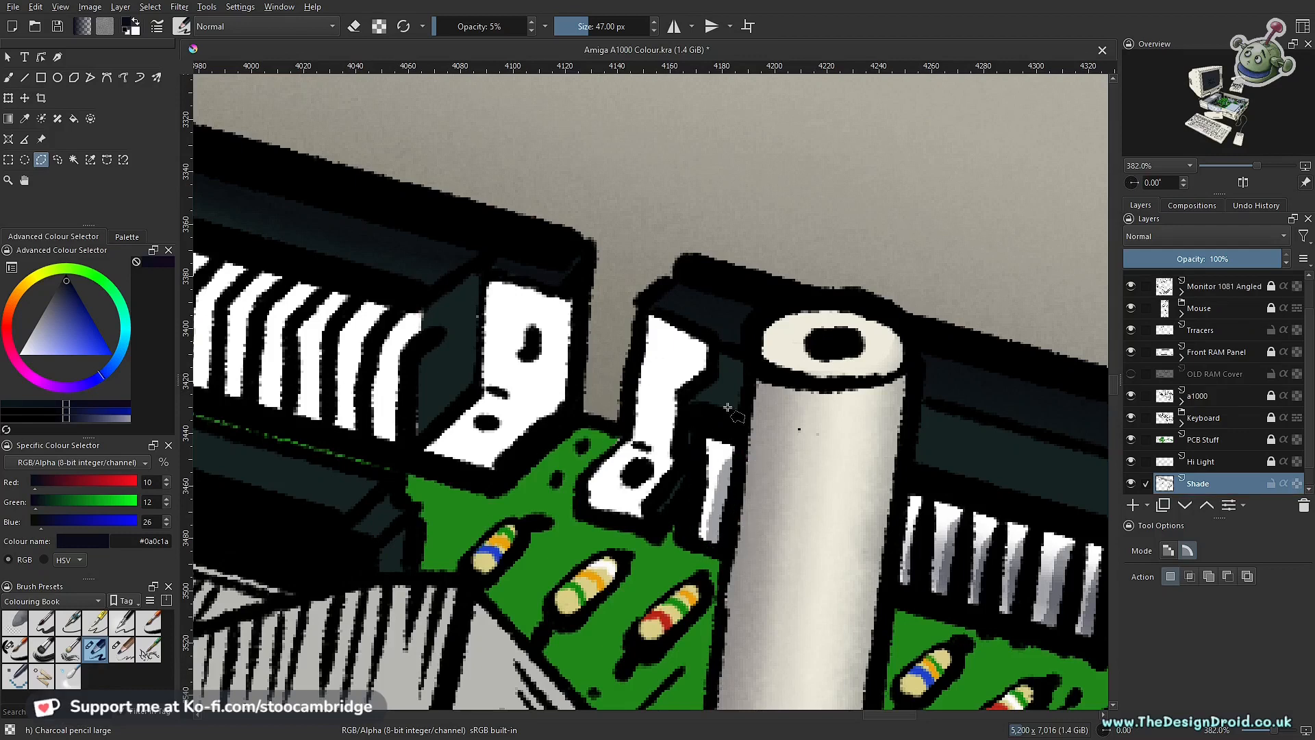
key(b)
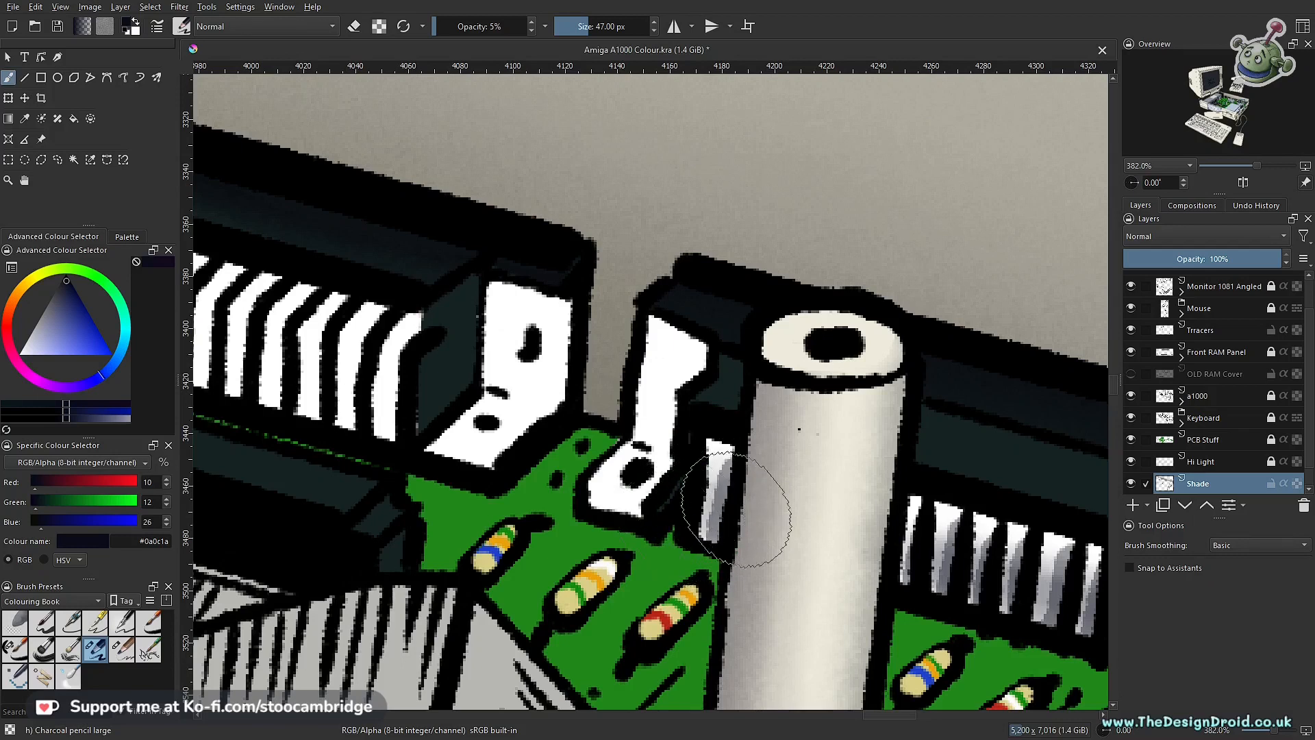
Step: Outline the whole unshaded white bracket next to the tall post with a polygonal selection
scroll(707, 464, down, 10)
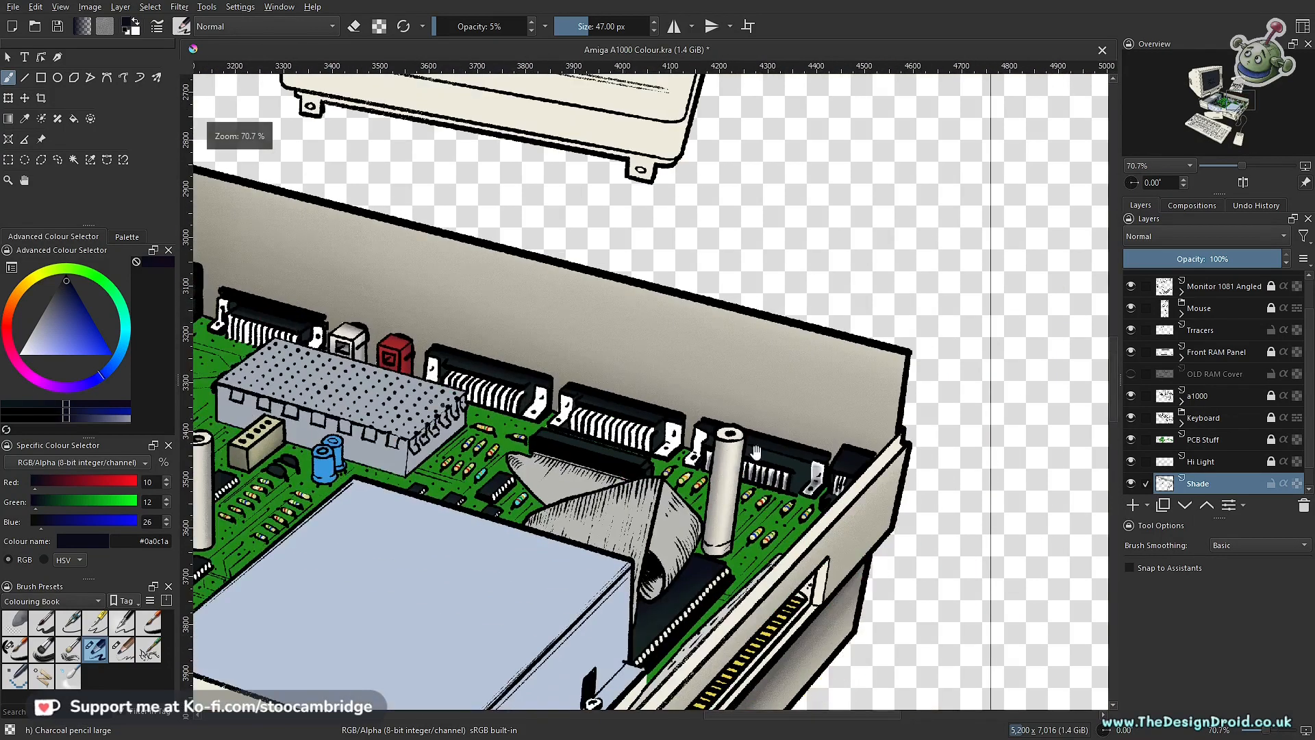
drag(731, 497, 653, 515)
drag(663, 561, 644, 461)
drag(680, 508, 669, 467)
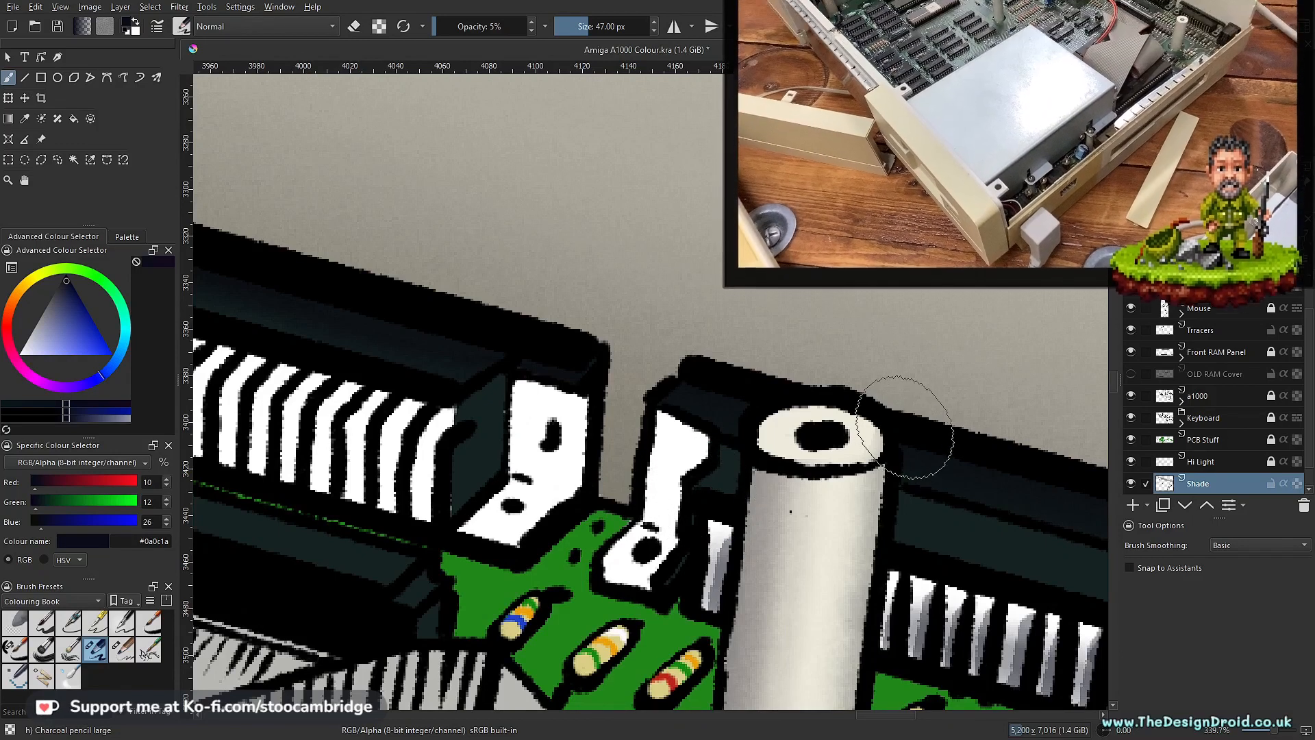
mouse_move(703, 465)
mouse_down()
mouse_move(682, 469)
mouse_move(700, 479)
mouse_up()
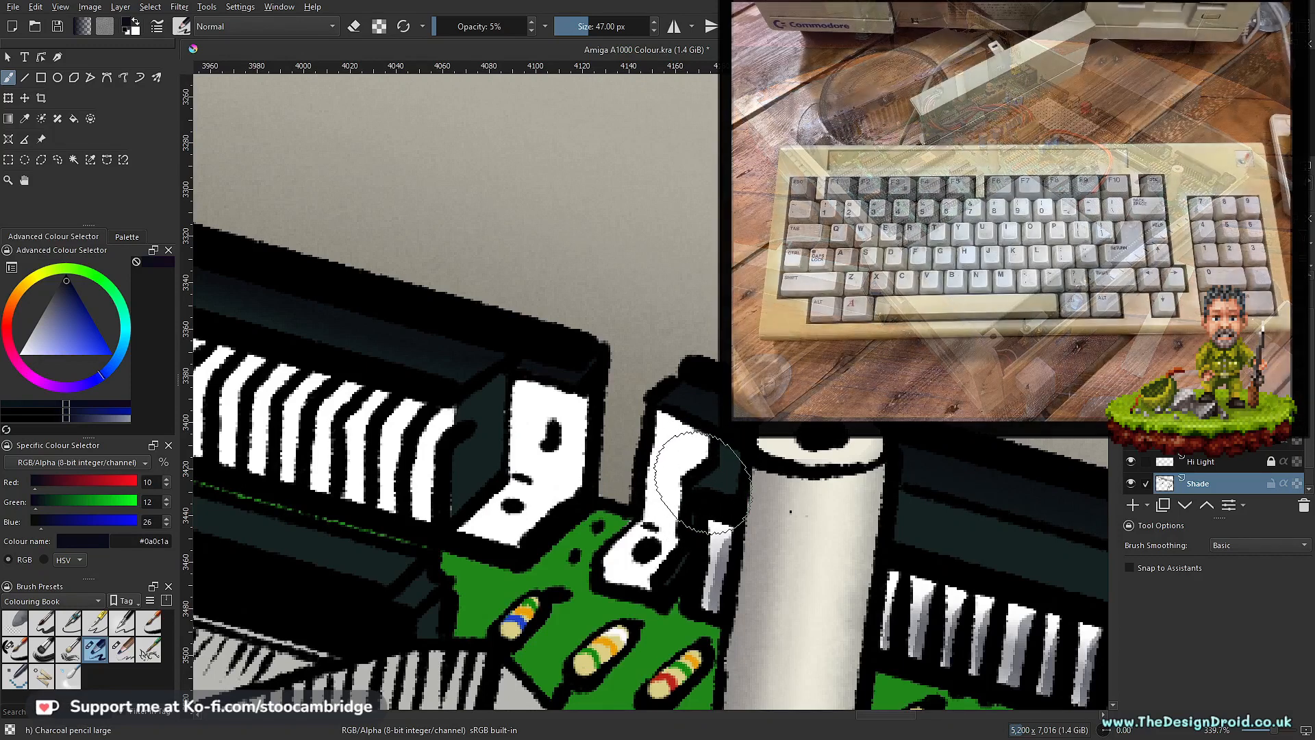
key(l)
drag(709, 515, 726, 446)
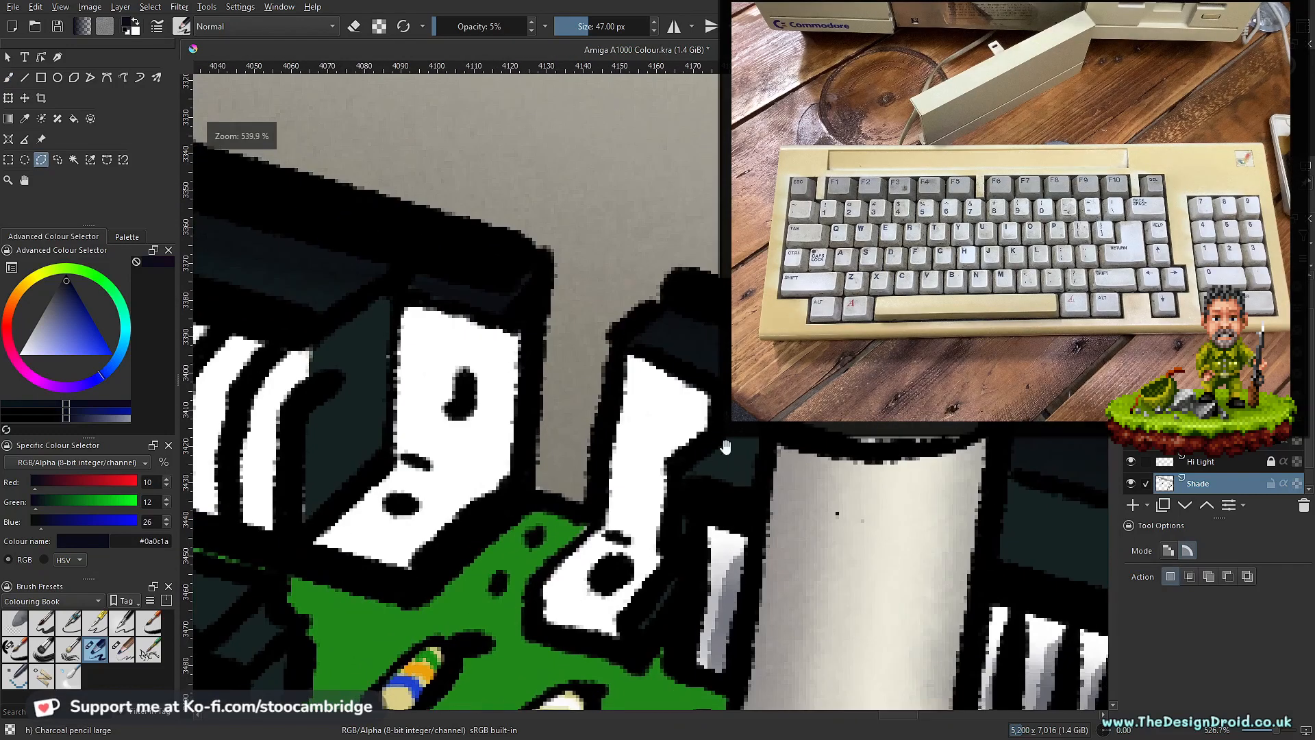
click(716, 399)
click(709, 434)
click(673, 457)
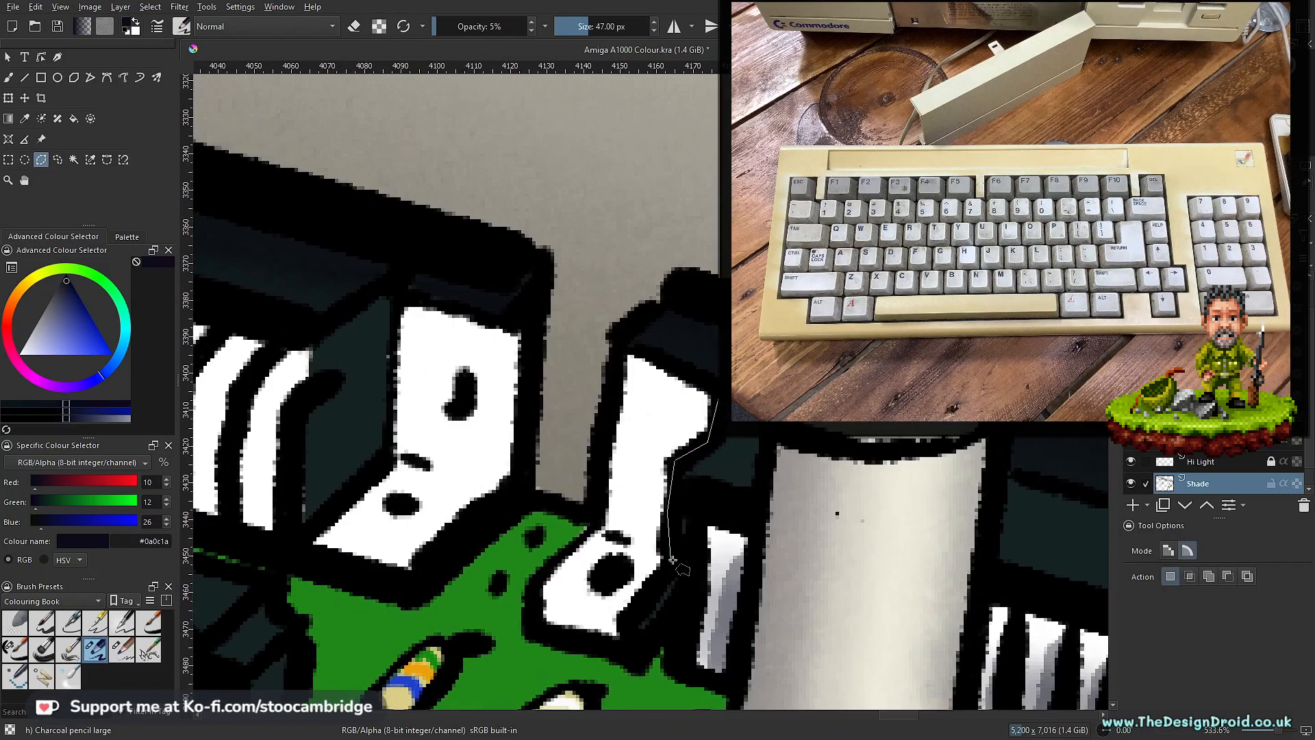
click(594, 526)
click(625, 353)
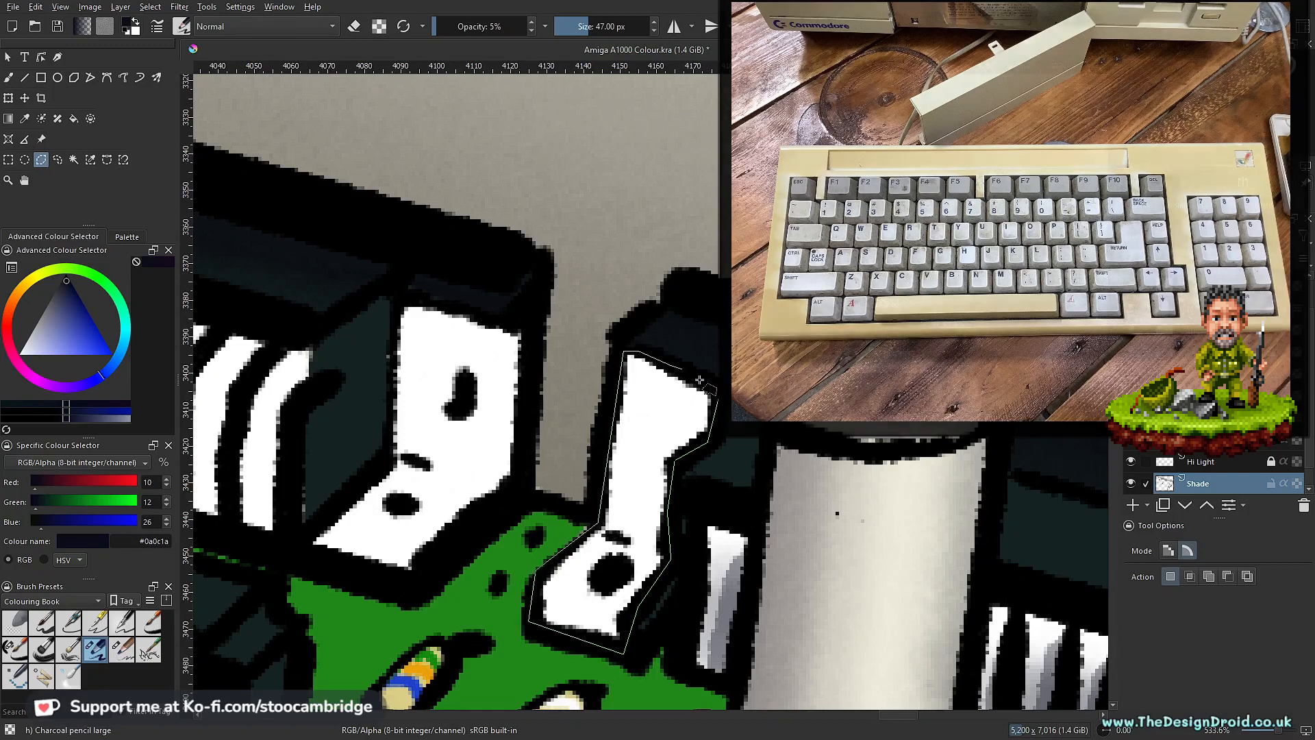
click(717, 398)
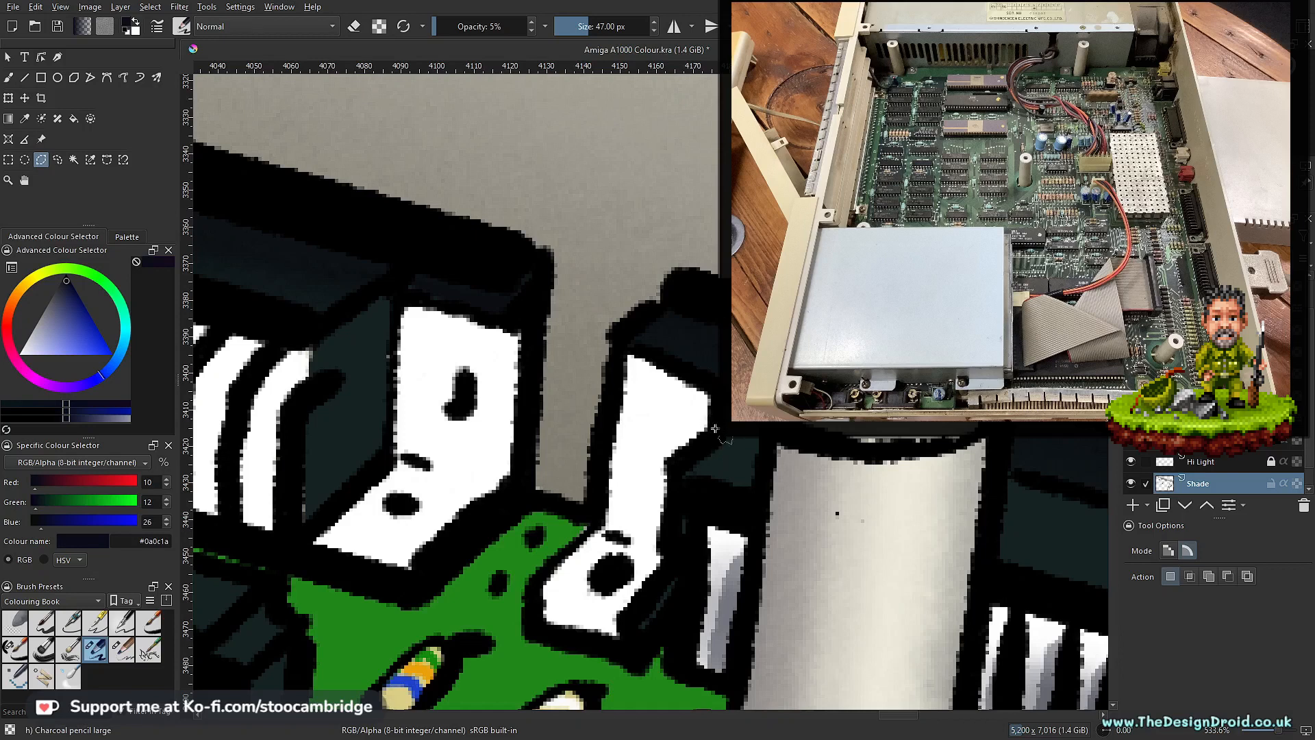
Step: Softly shade the selected bracket's upright and foot with Charcoal Pencil Large at 47 px and 5% opacity
key(b)
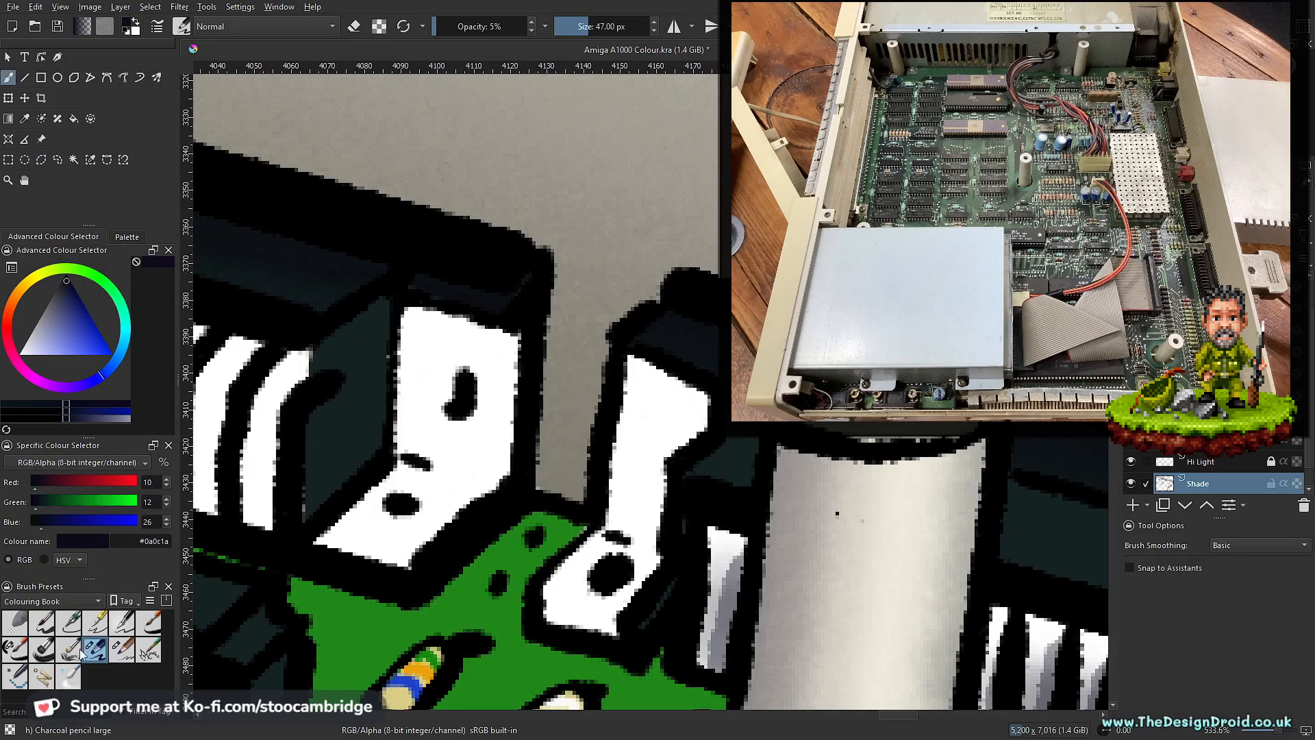
mouse_move(660, 441)
mouse_down()
mouse_move(676, 470)
mouse_move(644, 452)
mouse_up()
scroll(644, 452, down, 5)
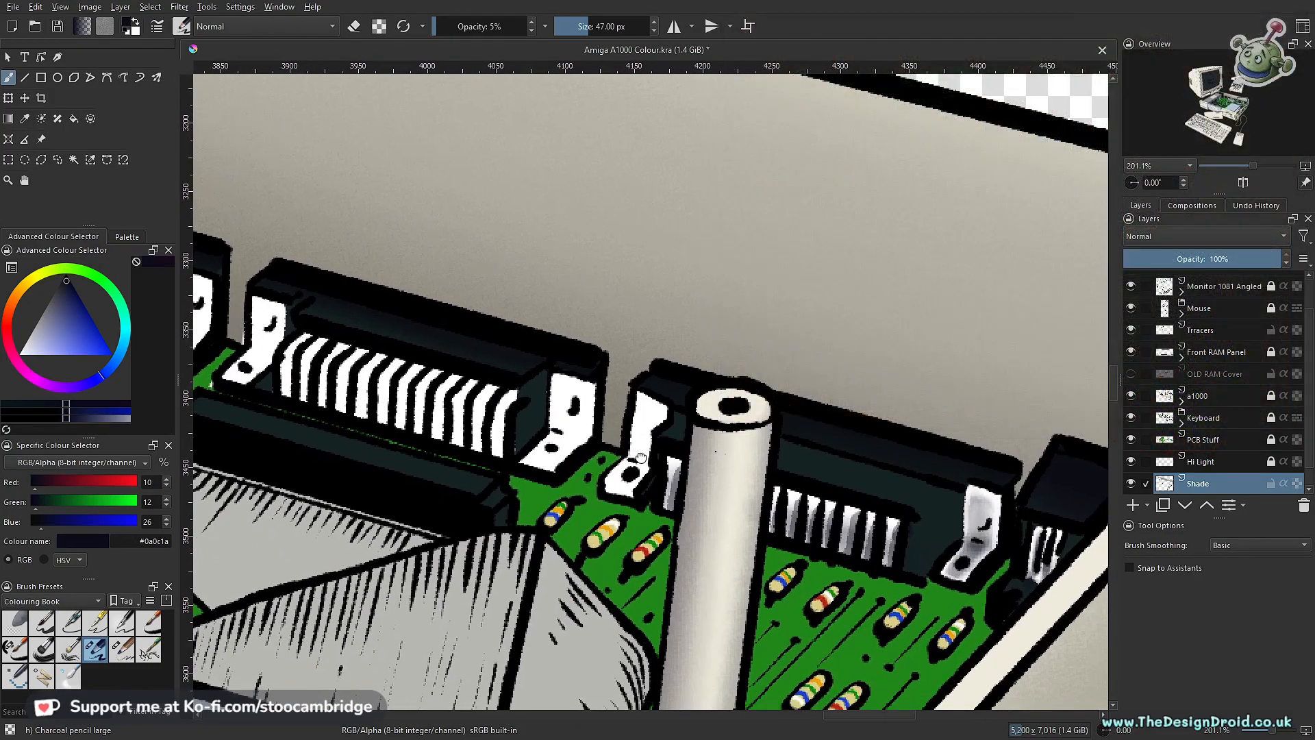
drag(641, 458, 621, 506)
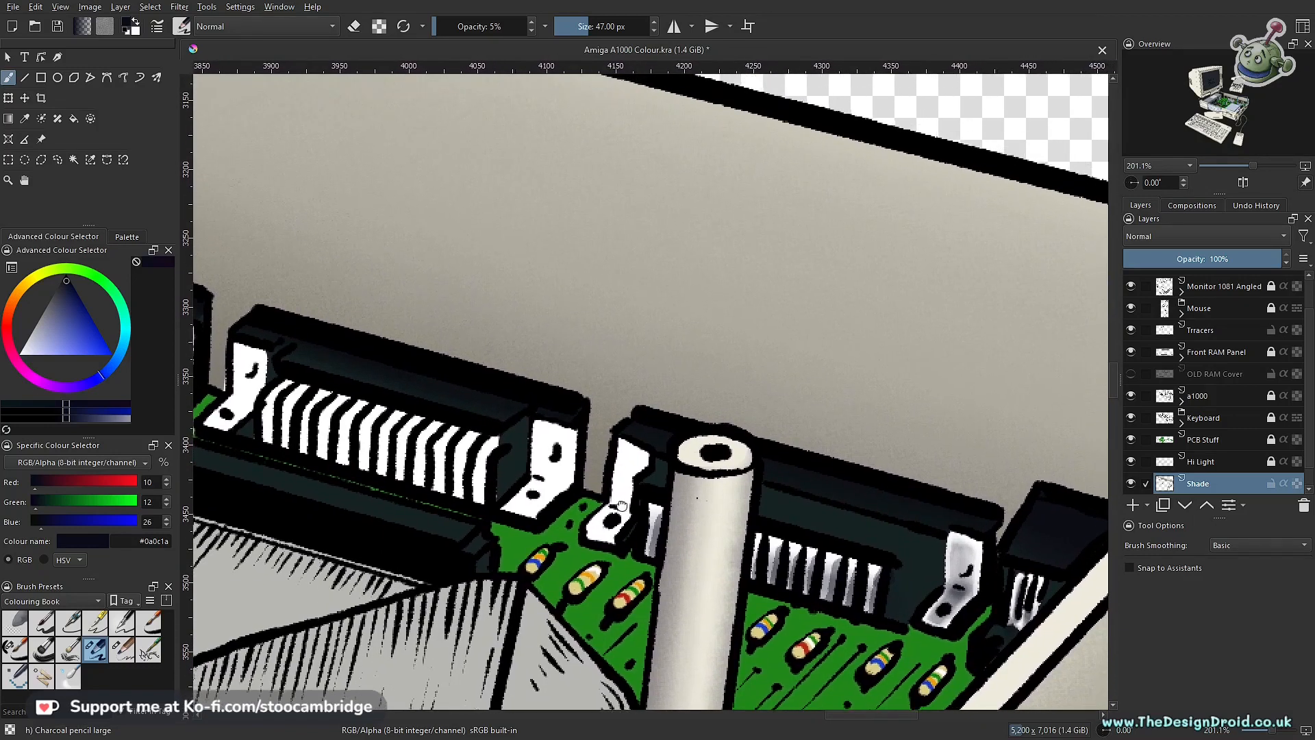
scroll(621, 505, up, 4)
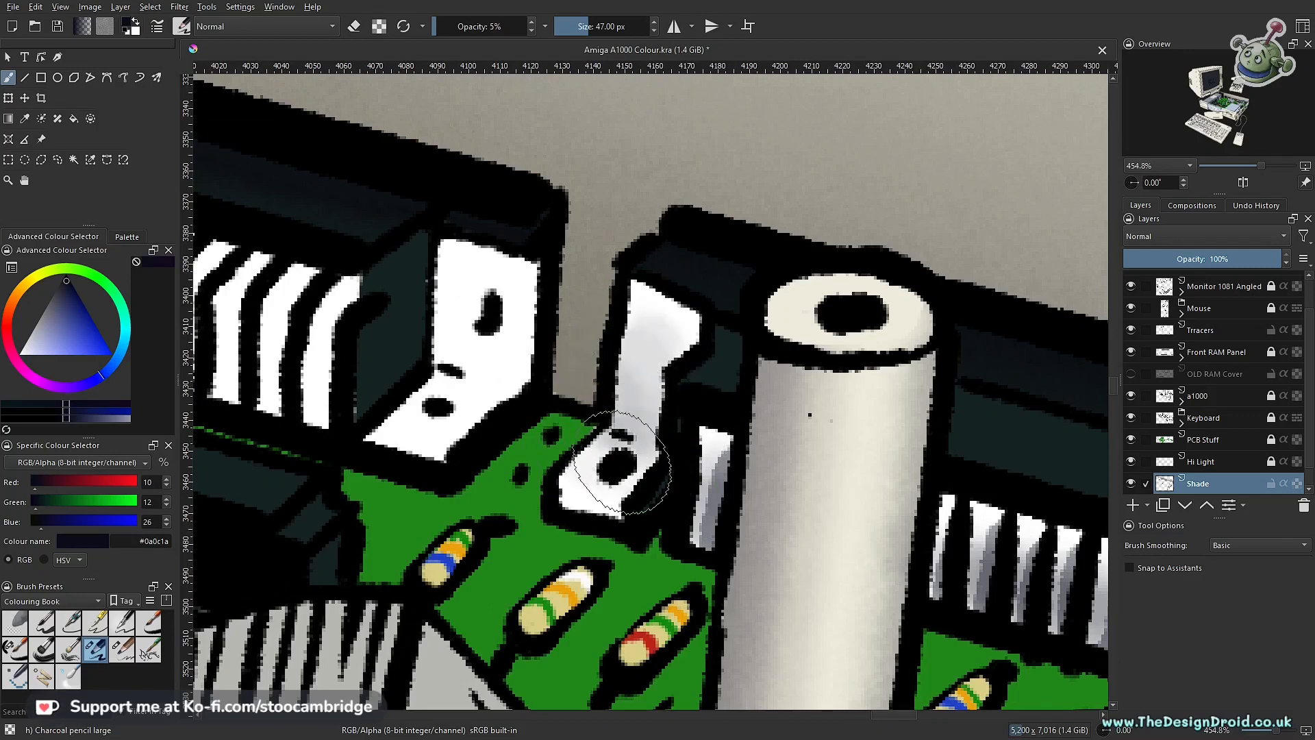
mouse_move(647, 374)
mouse_down()
mouse_move(659, 373)
mouse_move(595, 493)
mouse_up()
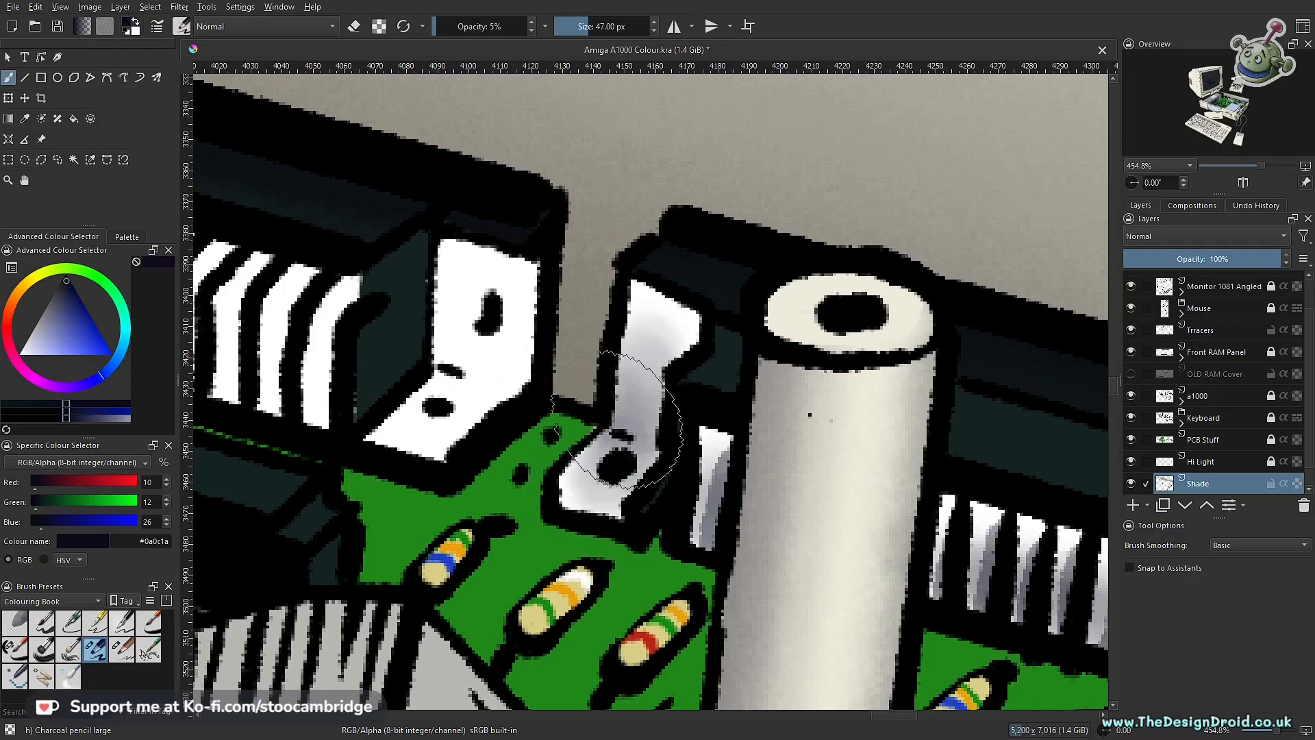
Step: Gently erase shading along the bracket's left edge and foot with Charcoal Pencil Medium at 26 px and 5% opacity
click(123, 648)
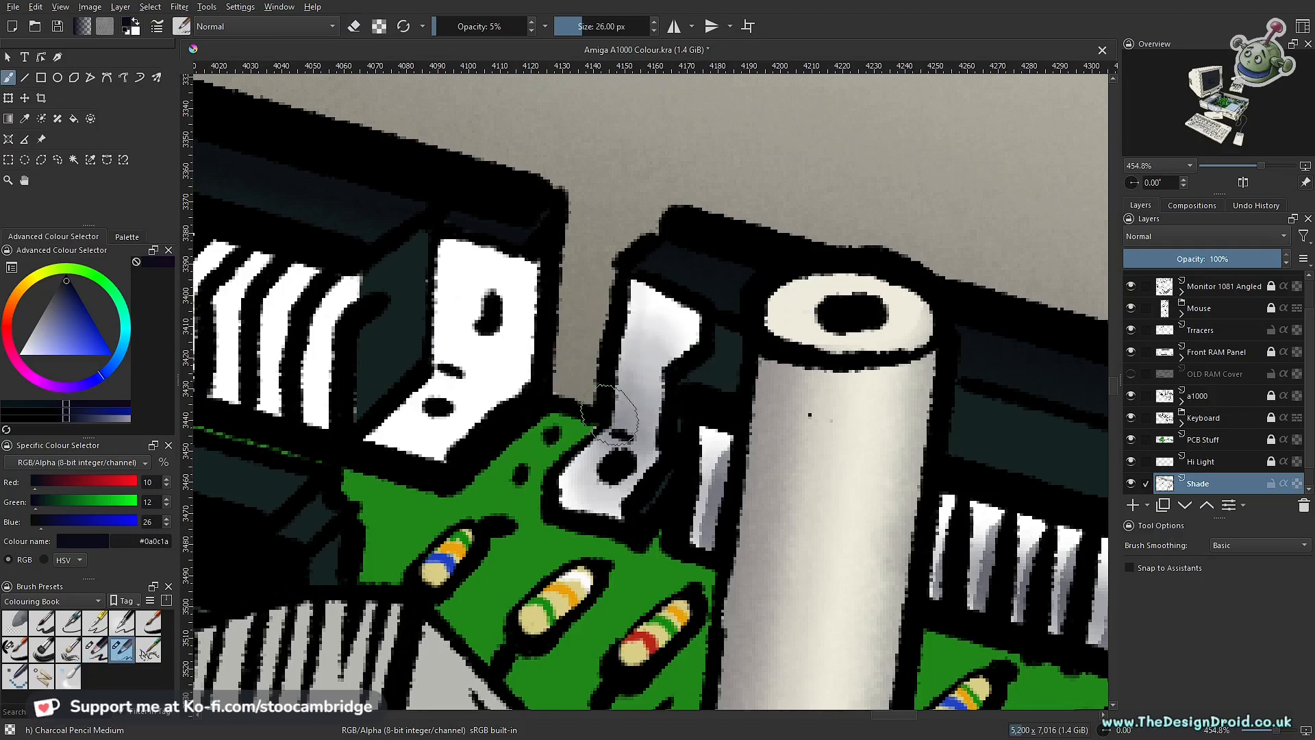
key(e)
key(e)
key(e)
mouse_move(591, 425)
mouse_down()
mouse_move(611, 414)
mouse_move(647, 460)
mouse_move(606, 515)
mouse_up()
mouse_move(646, 459)
mouse_down()
mouse_move(661, 483)
mouse_move(653, 540)
mouse_up()
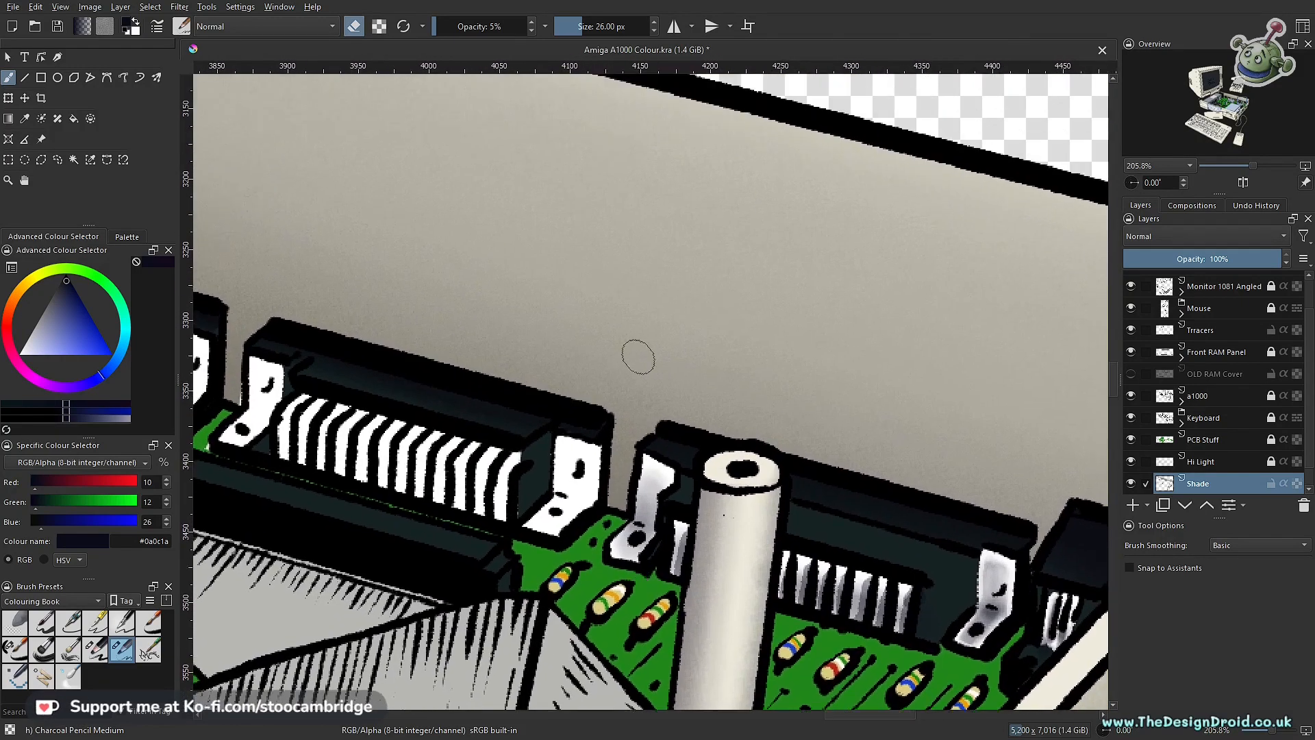
Step: Lighten the bracket's left edge and lower rim by erasing with Ink-7 Brush Rough at 14 px and 30% opacity
click(13, 650)
drag(394, 525, 606, 442)
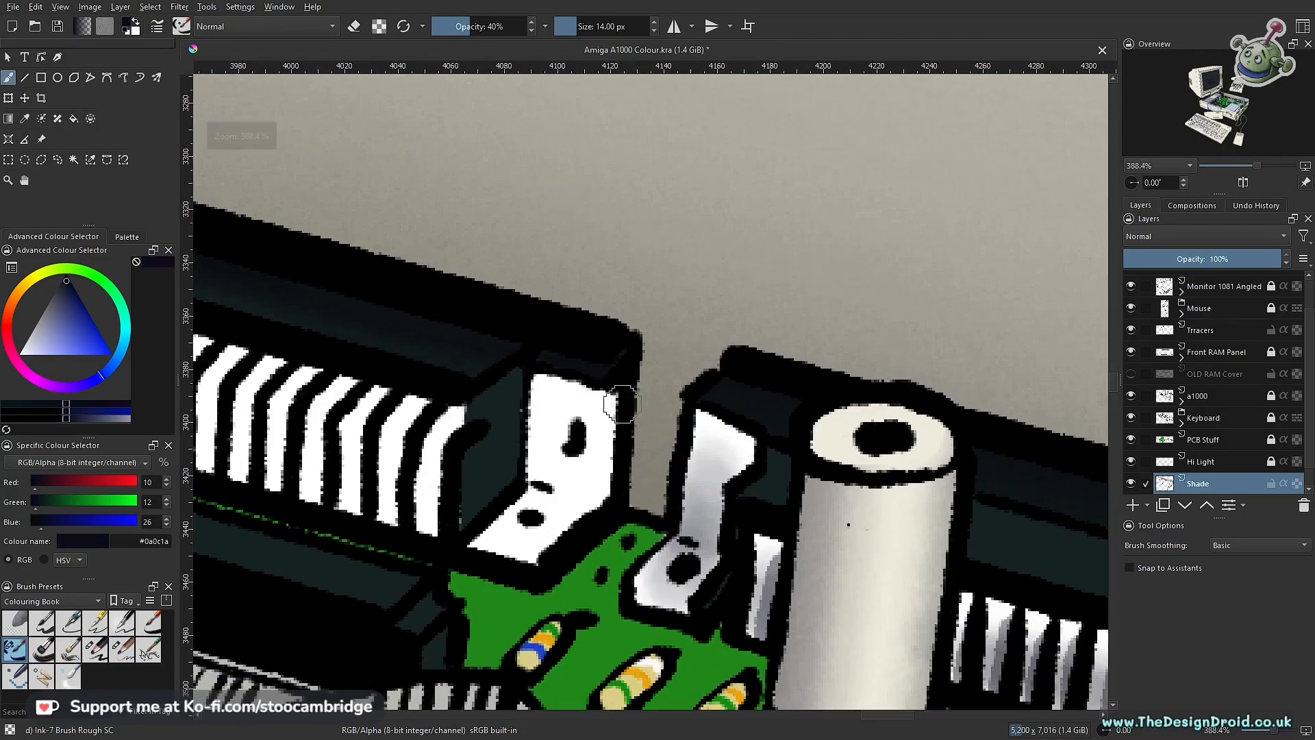
key(e)
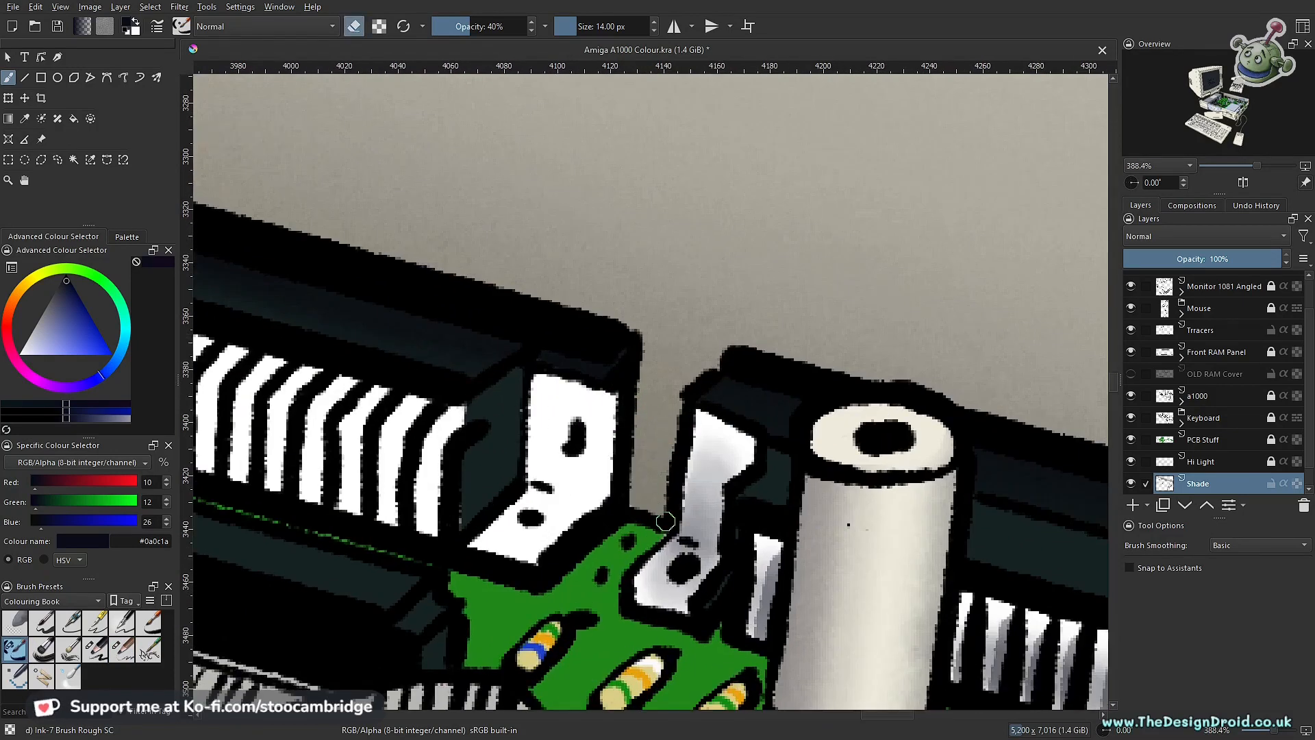
key(i)
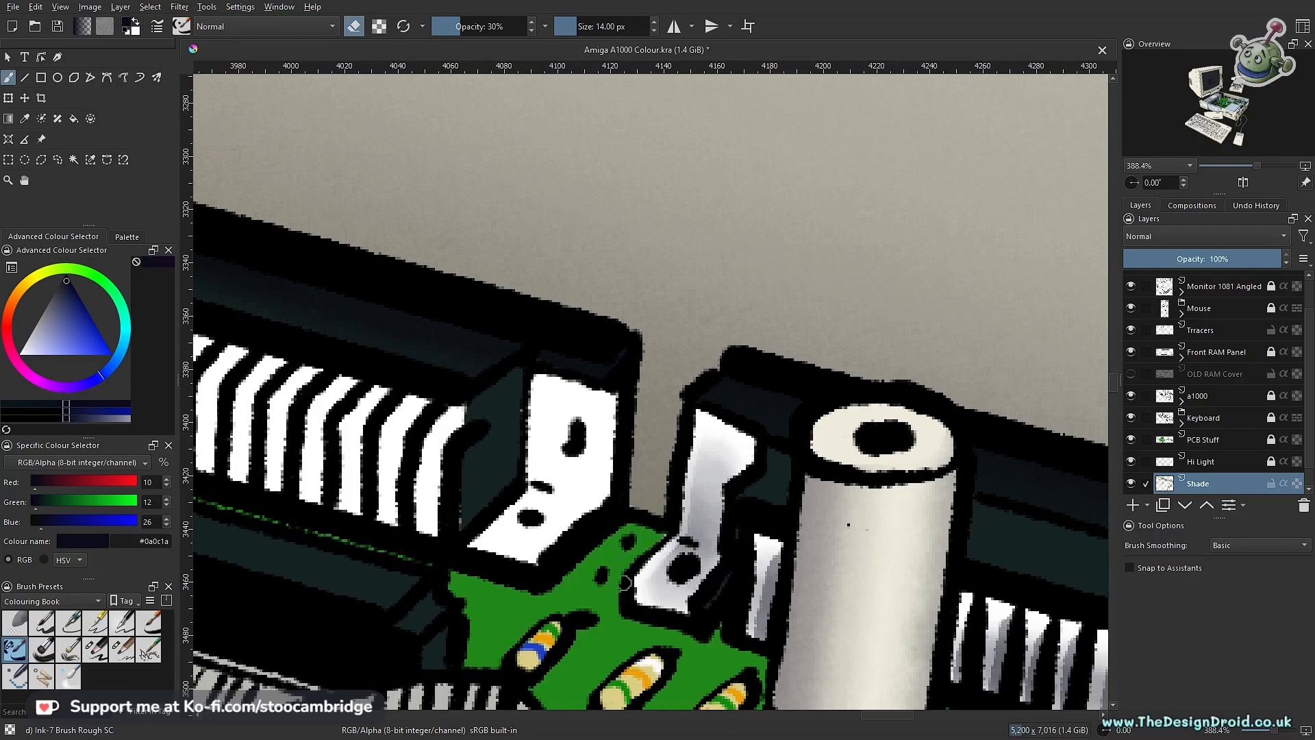
drag(660, 601, 696, 617)
drag(698, 417, 680, 505)
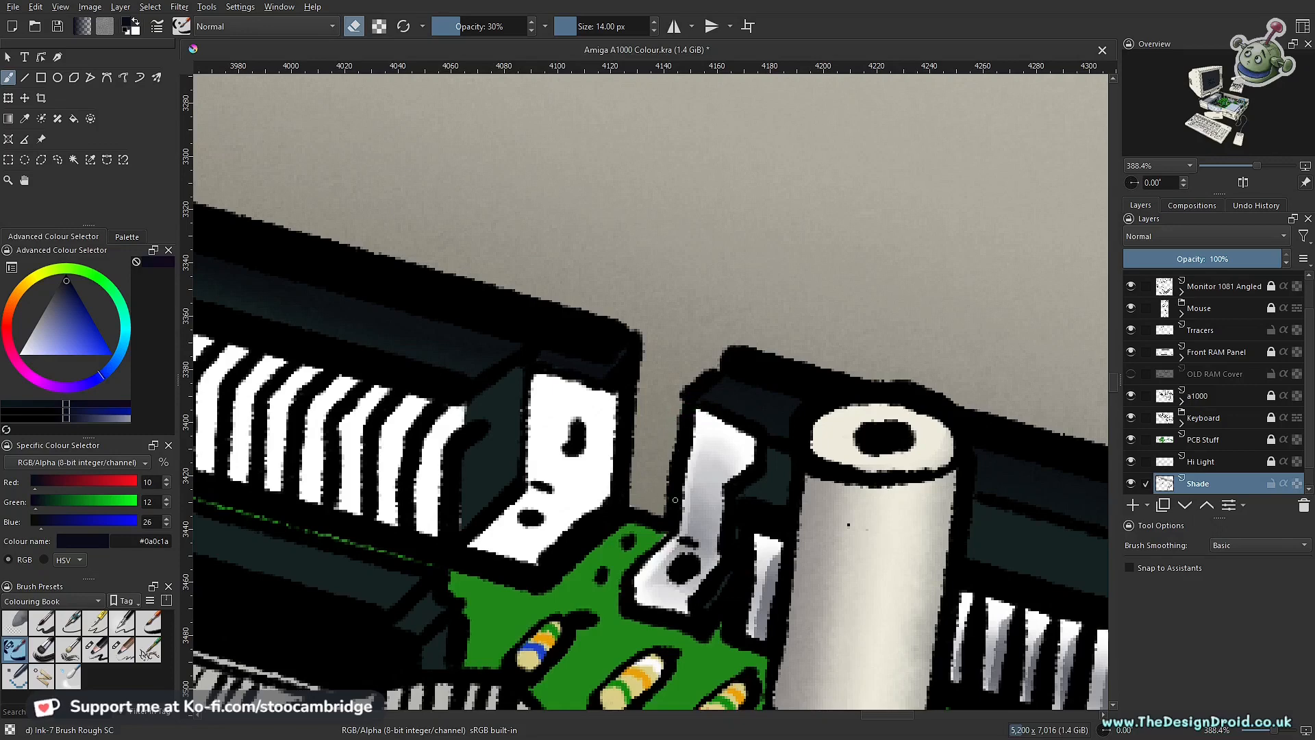
drag(693, 438, 678, 511)
Step: Try to darken the lower part of the bracket's upright with the 14 px ink brush at 30% opacity
scroll(720, 413, down, 5)
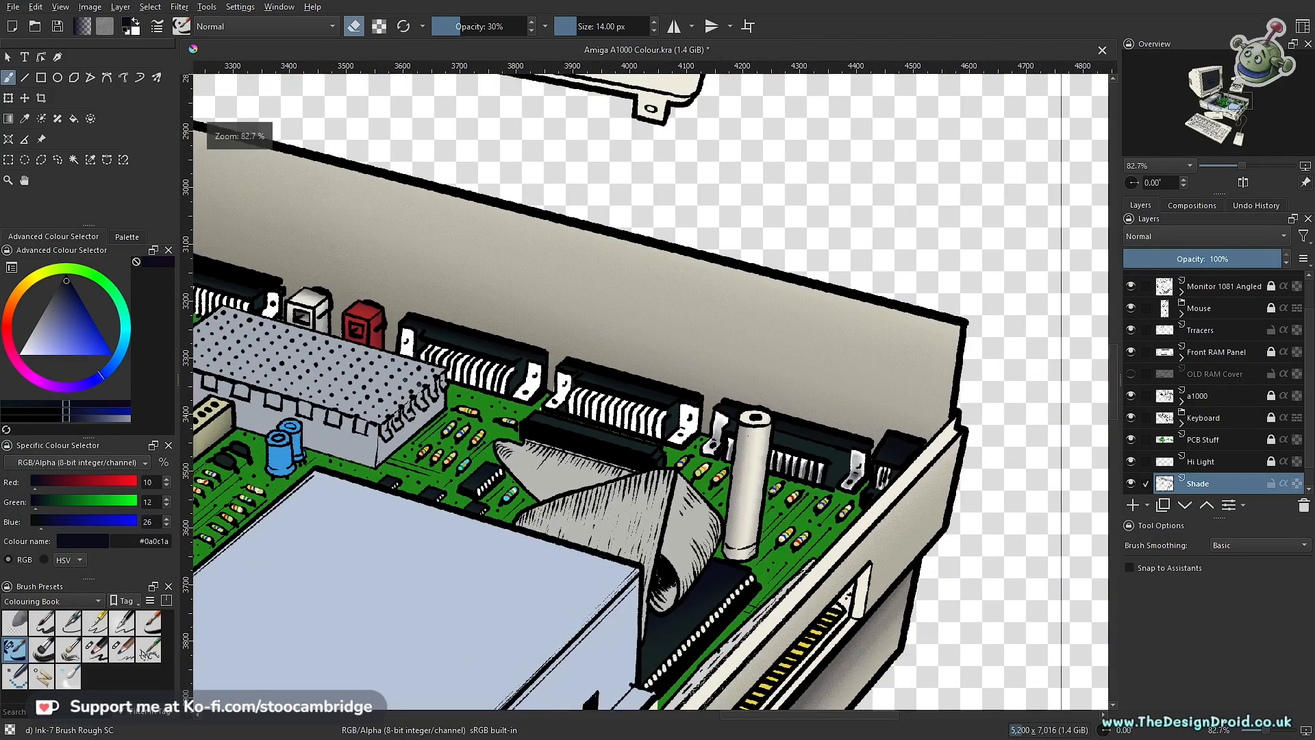
scroll(707, 444, down, 4)
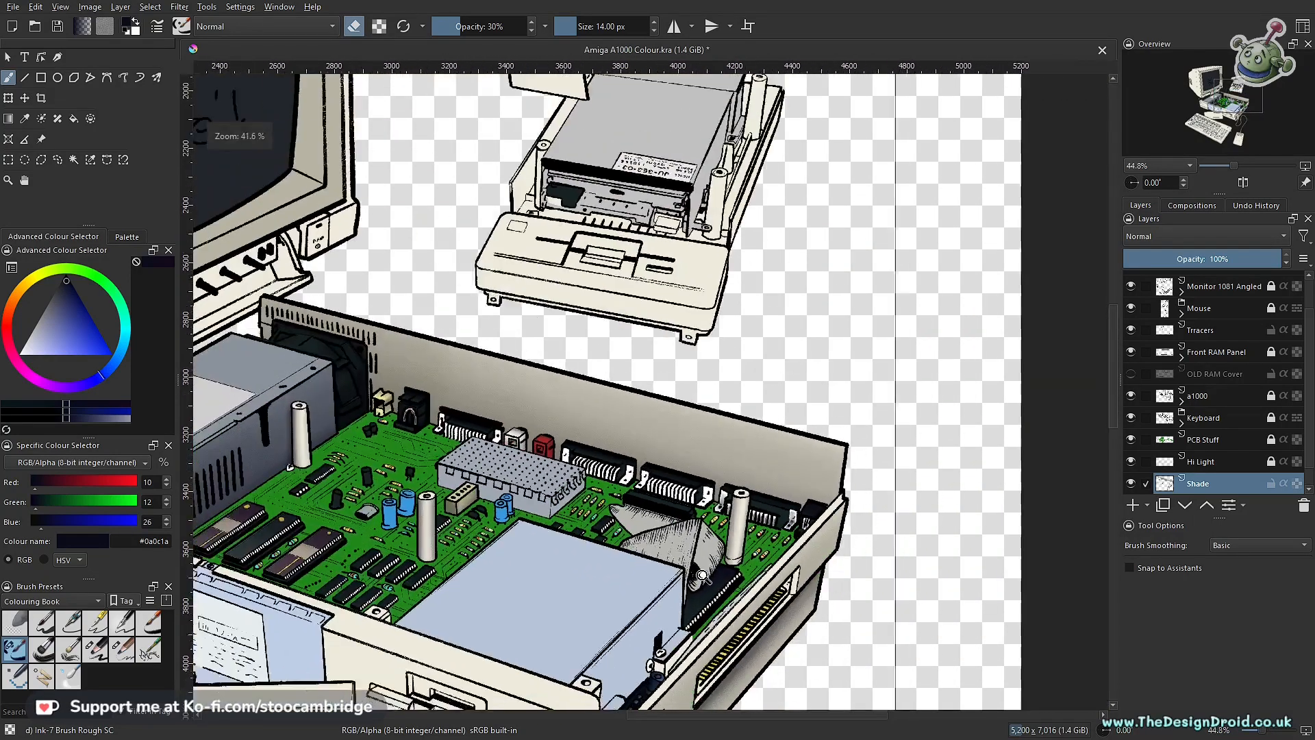
scroll(700, 578, up, 7)
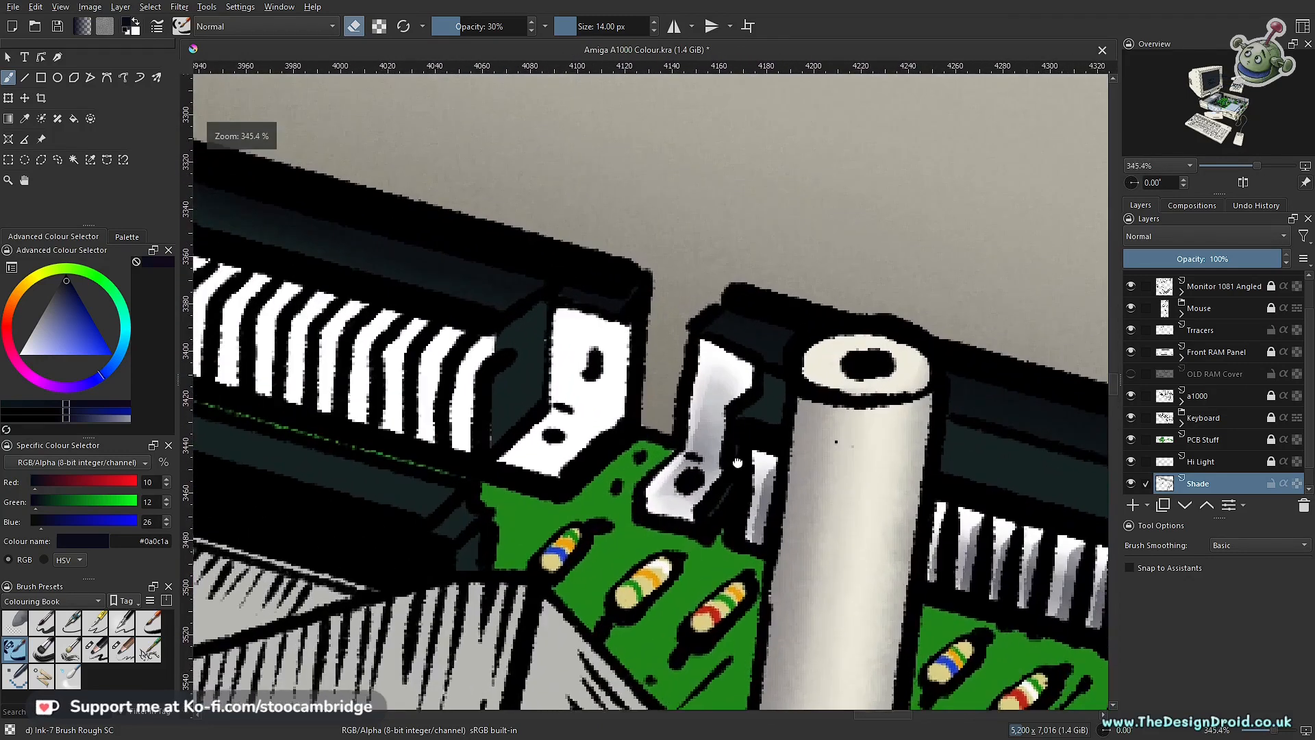
mouse_move(737, 463)
mouse_down()
mouse_move(720, 515)
mouse_move(769, 479)
mouse_move(814, 483)
mouse_move(771, 517)
mouse_move(788, 510)
mouse_move(798, 469)
mouse_move(765, 452)
mouse_move(771, 464)
mouse_up()
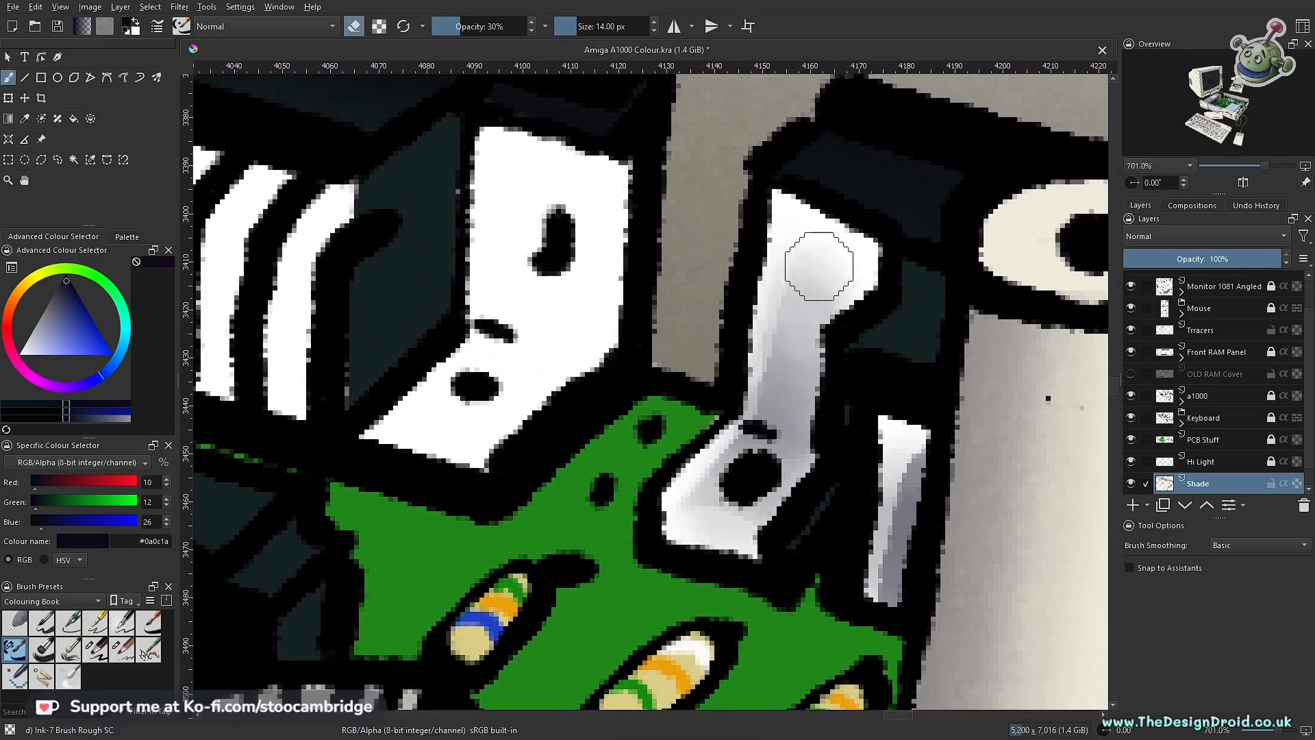
key(e)
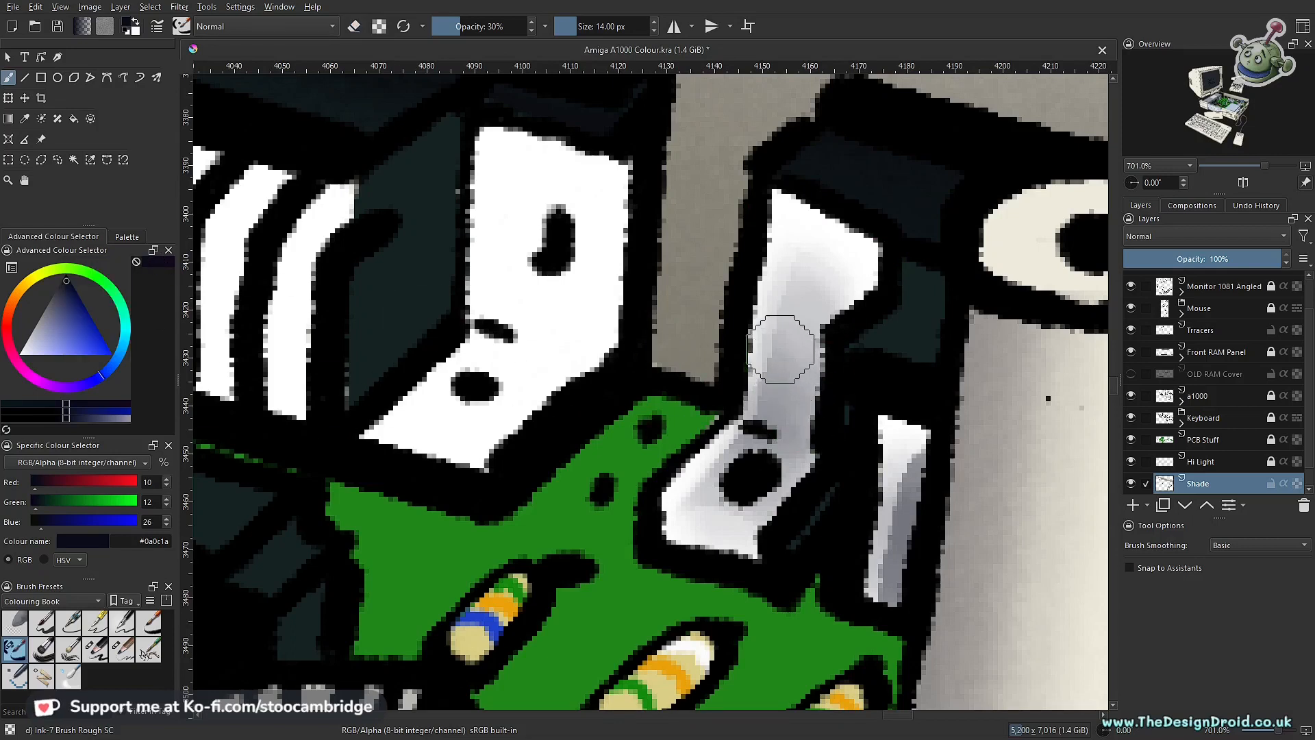
mouse_move(781, 386)
mouse_down()
mouse_move(774, 404)
mouse_move(785, 334)
mouse_up()
drag(777, 410, 786, 369)
key(ctrl+z)
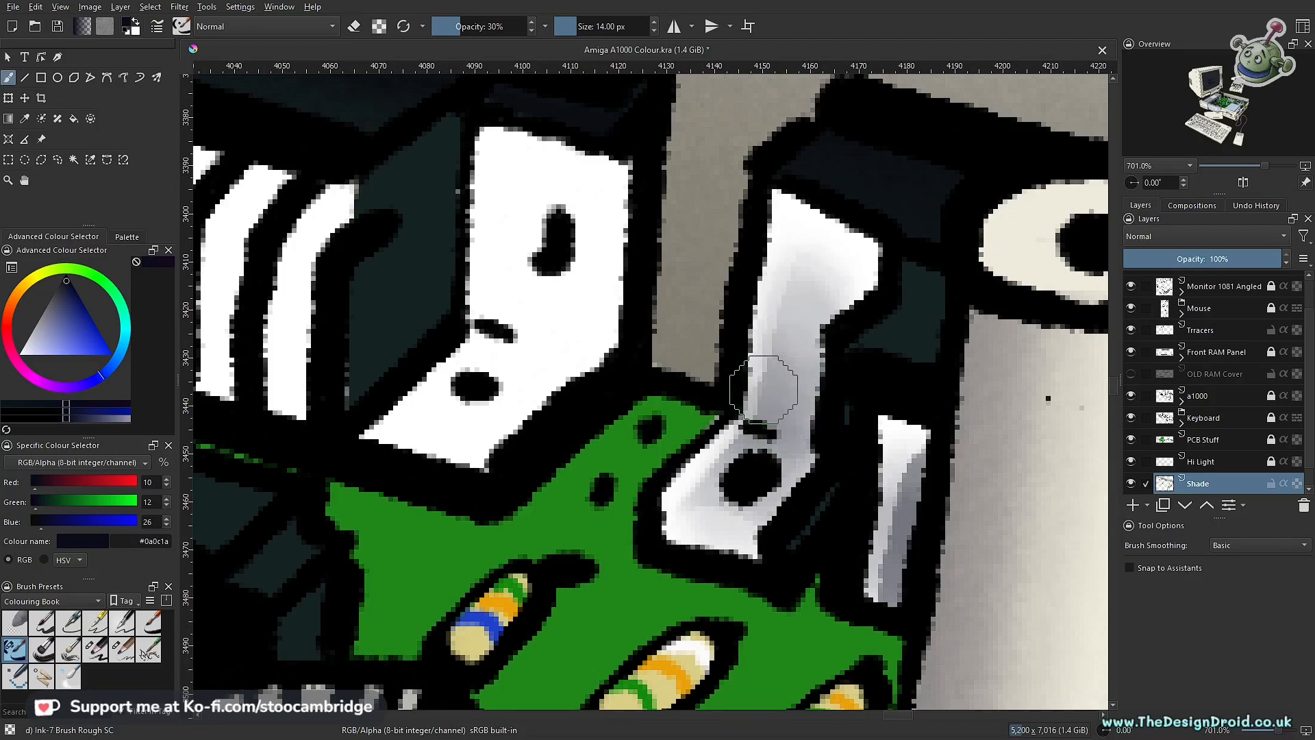
Step: Darken the bracket's bend and the area beside its hole with the ink brush at 11 px and 10% opacity
key(bracketleft)
key(bracketleft)
key(bracketleft)
key(i)
key(i)
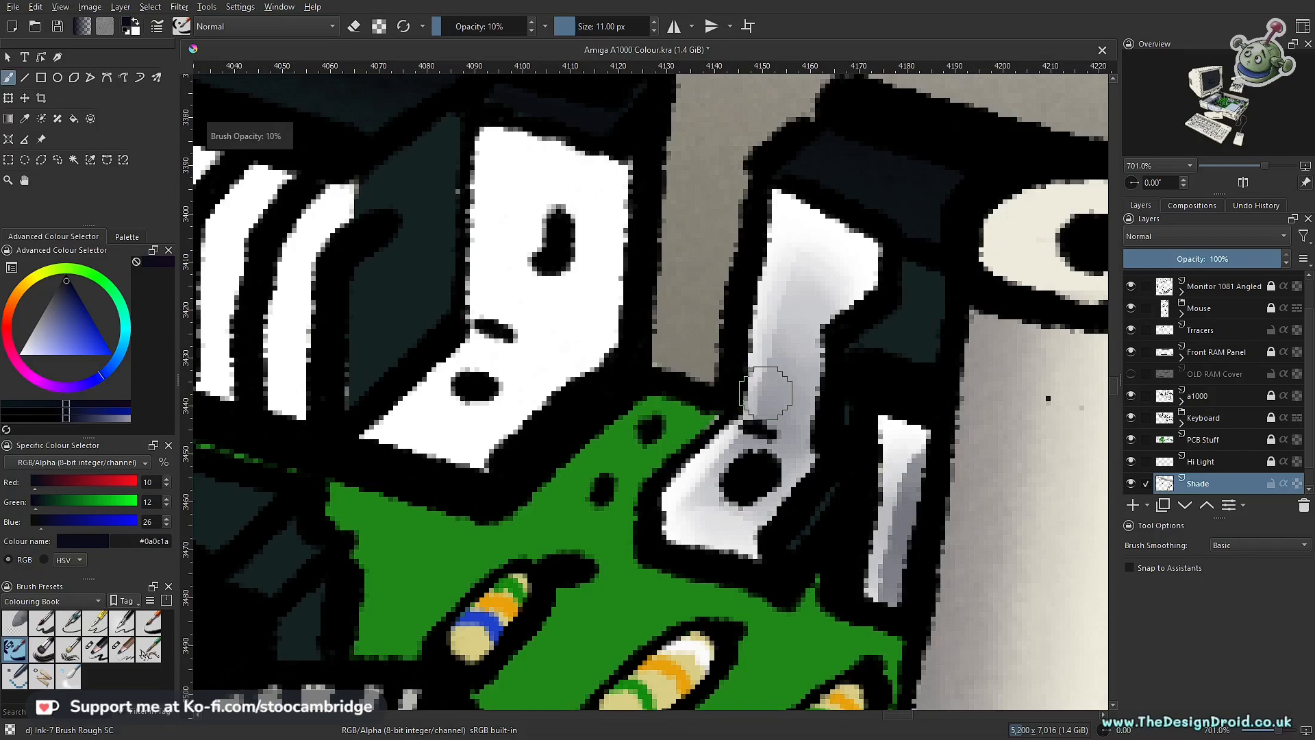
mouse_move(759, 431)
mouse_down()
mouse_move(811, 448)
mouse_move(791, 347)
mouse_up()
mouse_move(771, 438)
mouse_down()
mouse_move(805, 327)
mouse_move(781, 444)
mouse_up()
mouse_move(754, 508)
mouse_down()
mouse_move(713, 479)
mouse_move(731, 473)
mouse_move(717, 517)
mouse_move(748, 506)
mouse_move(777, 455)
mouse_move(710, 498)
mouse_move(708, 521)
mouse_move(744, 515)
mouse_move(770, 461)
mouse_up()
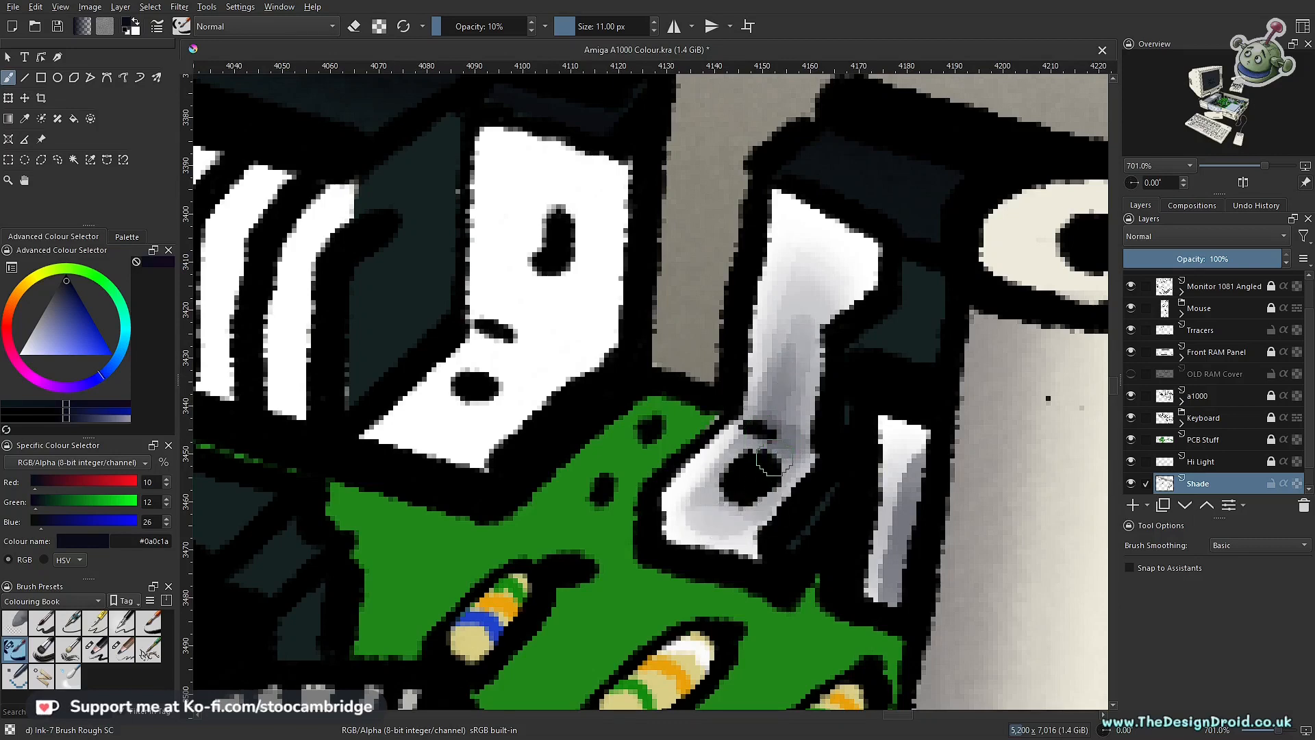
Step: Build up the shading from the bracket's foot up its upright and around the mounting hole at 10% opacity
mouse_move(706, 515)
mouse_down()
mouse_move(737, 483)
mouse_move(738, 502)
mouse_move(751, 500)
mouse_move(746, 470)
mouse_move(707, 516)
mouse_move(715, 524)
mouse_move(748, 474)
mouse_move(720, 510)
mouse_move(739, 502)
mouse_move(751, 525)
mouse_move(805, 333)
mouse_move(783, 363)
mouse_move(788, 307)
mouse_move(780, 402)
mouse_move(795, 296)
mouse_up()
drag(794, 296, 765, 537)
drag(824, 428, 760, 483)
mouse_move(763, 458)
mouse_down()
mouse_move(766, 507)
mouse_move(779, 441)
mouse_up()
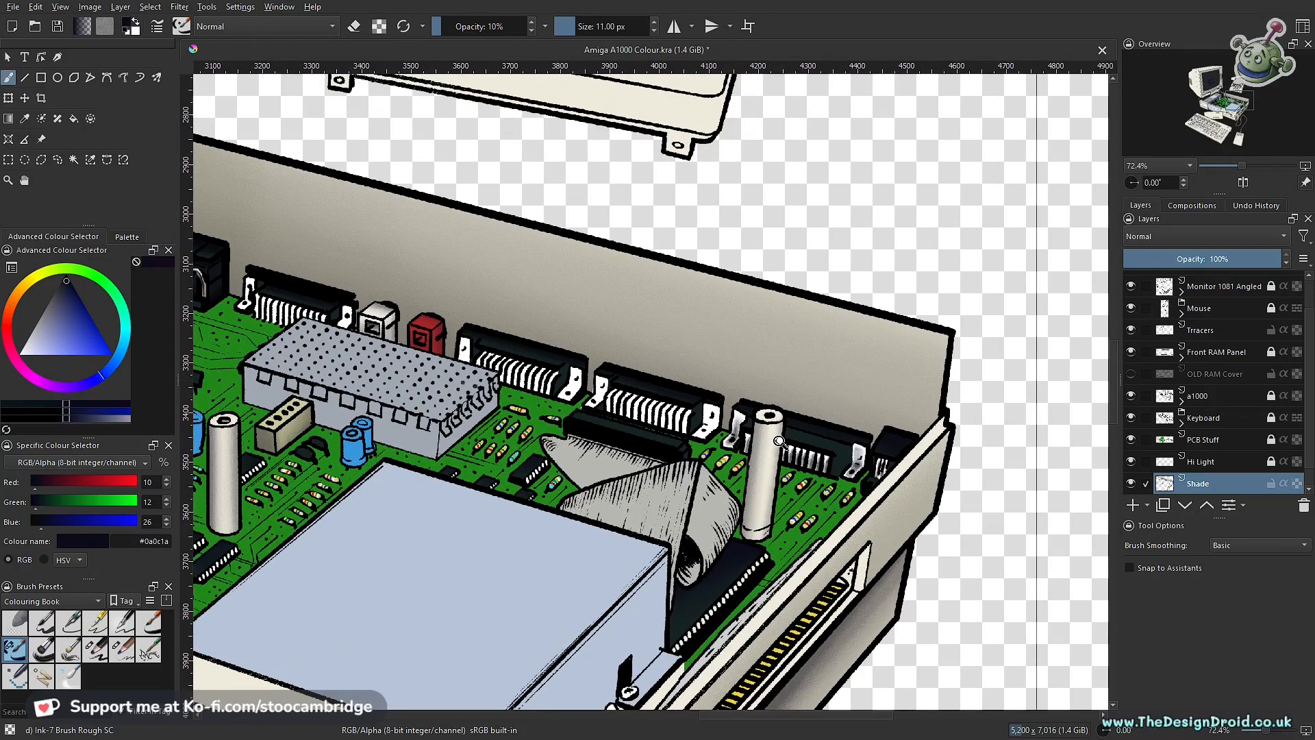
drag(739, 474, 846, 446)
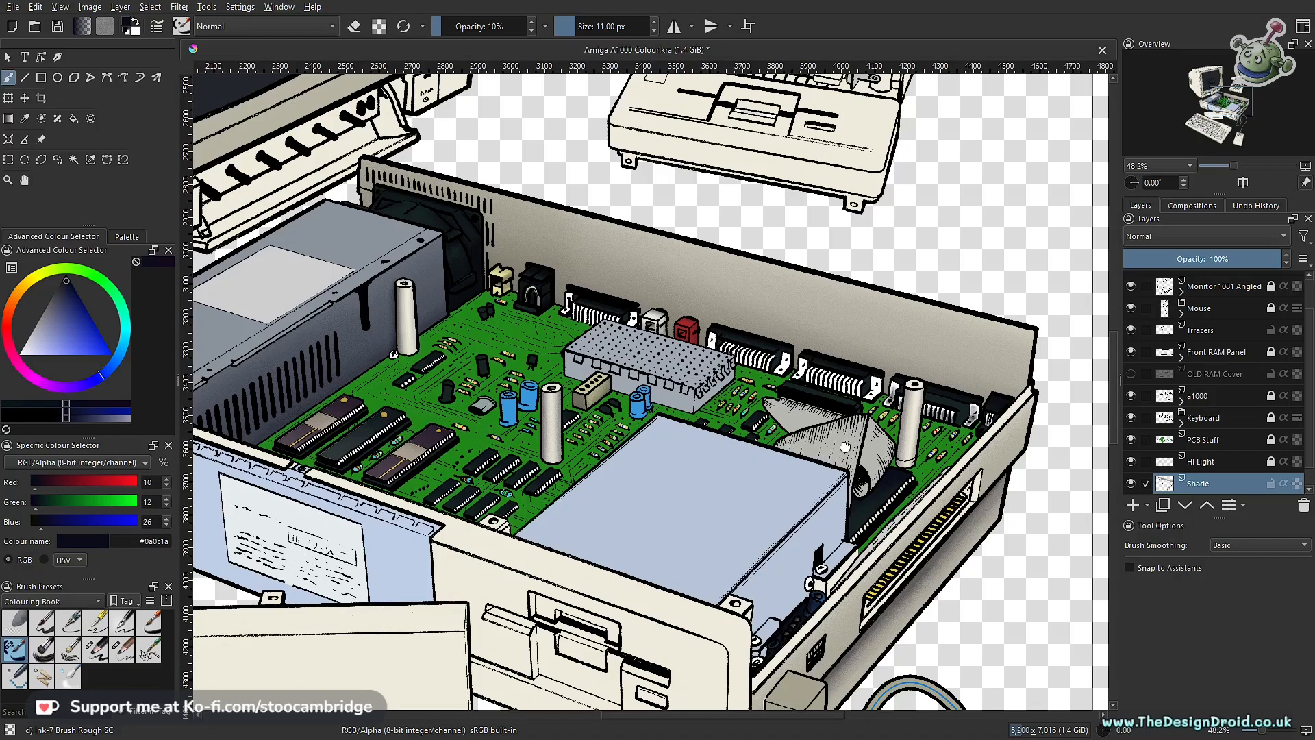
drag(845, 447, 843, 448)
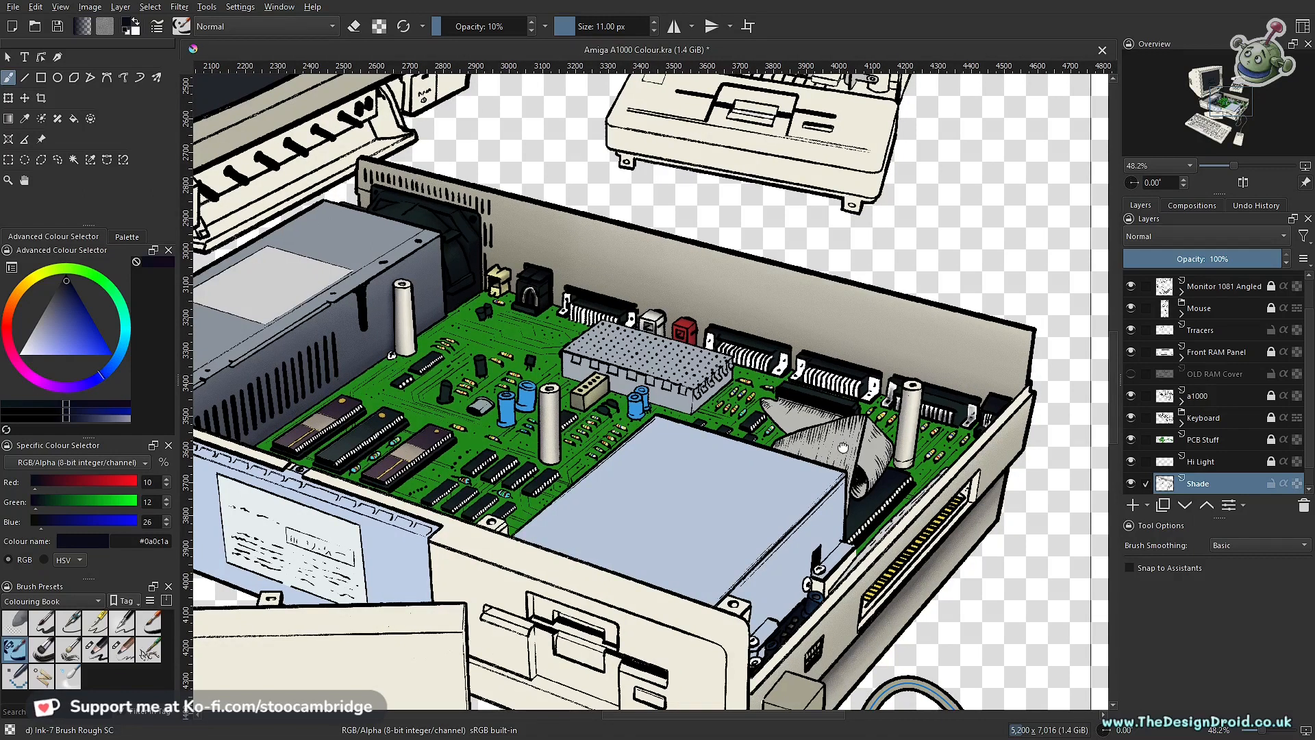
drag(844, 448, 840, 448)
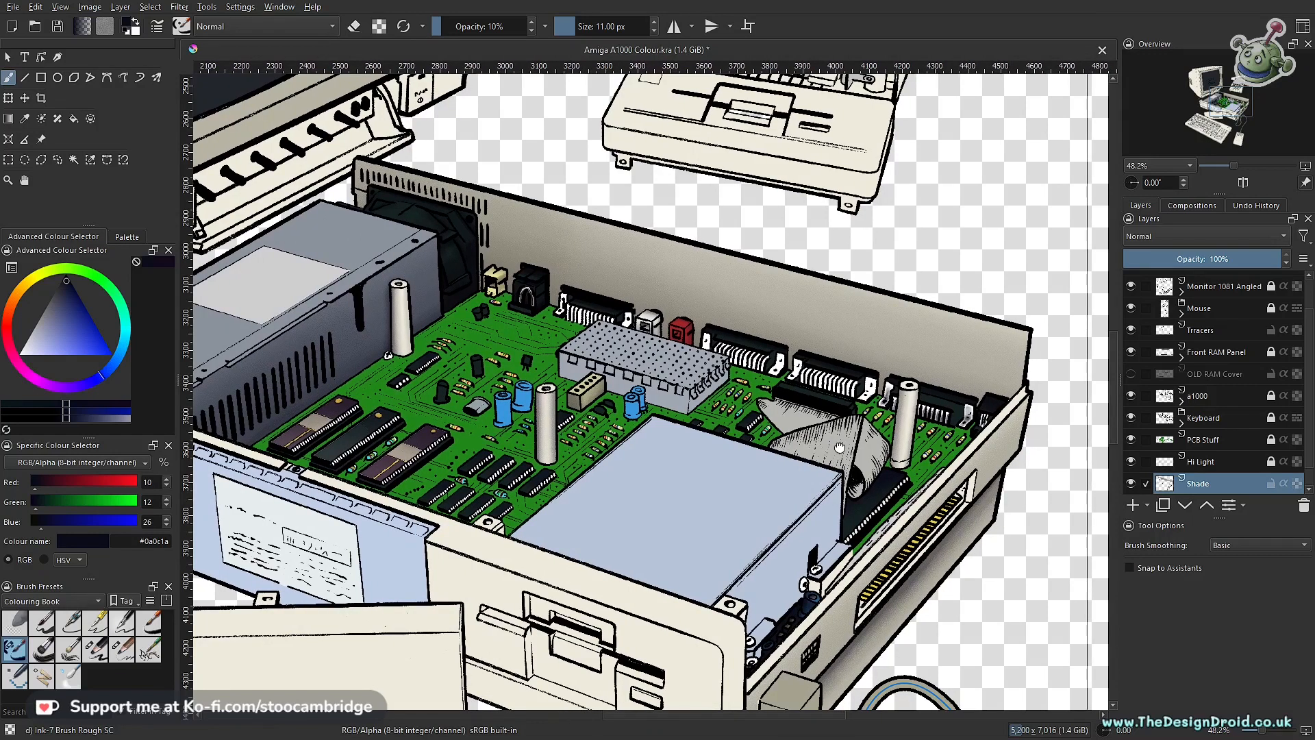
scroll(839, 448, up, 5)
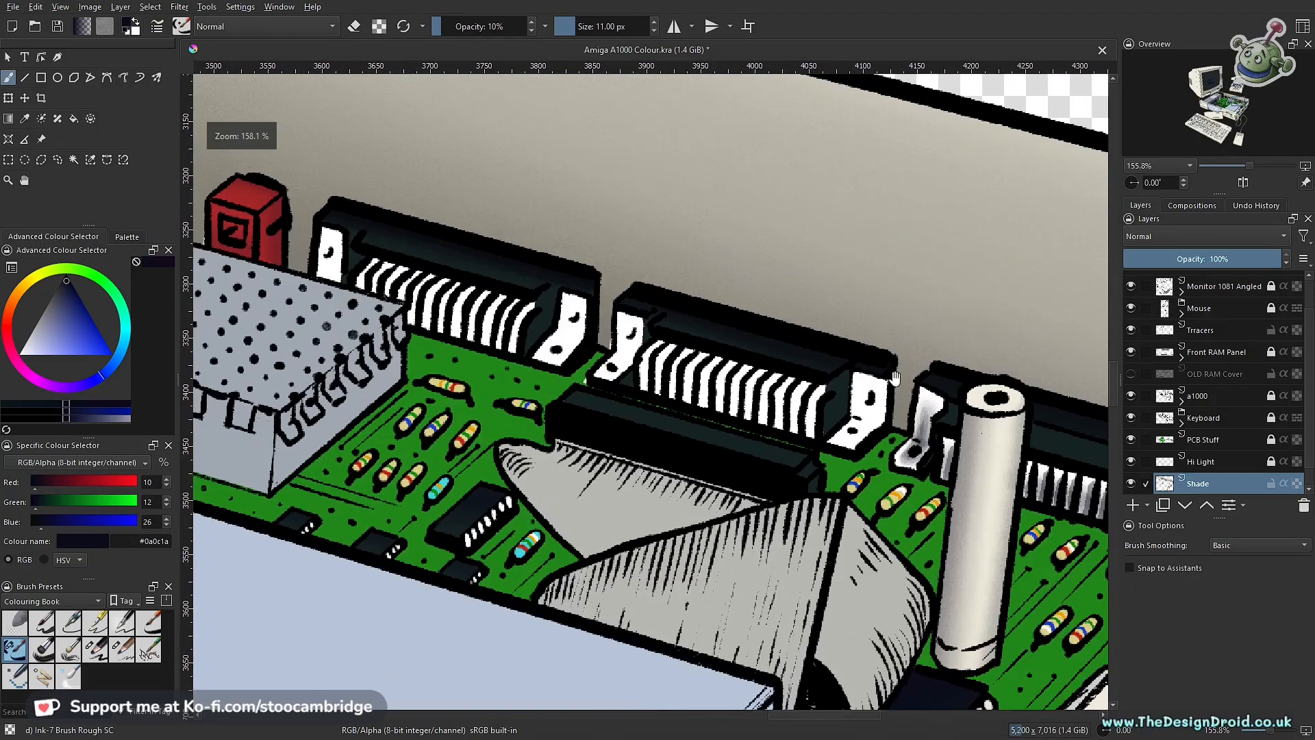
Step: Choose the Charcoal pencil large brush and outline the right bracket of the connector behind the ribbon cable with a polygonal selection
scroll(811, 485, up, 3)
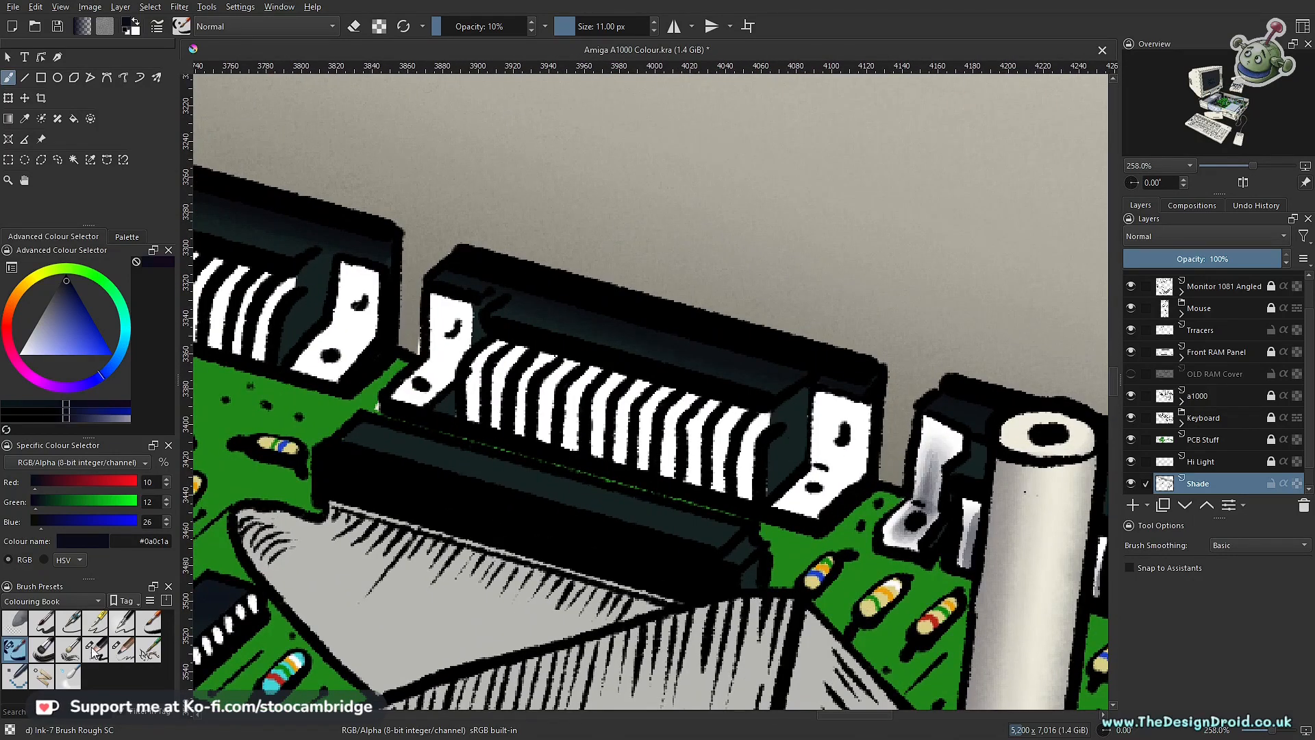
click(95, 649)
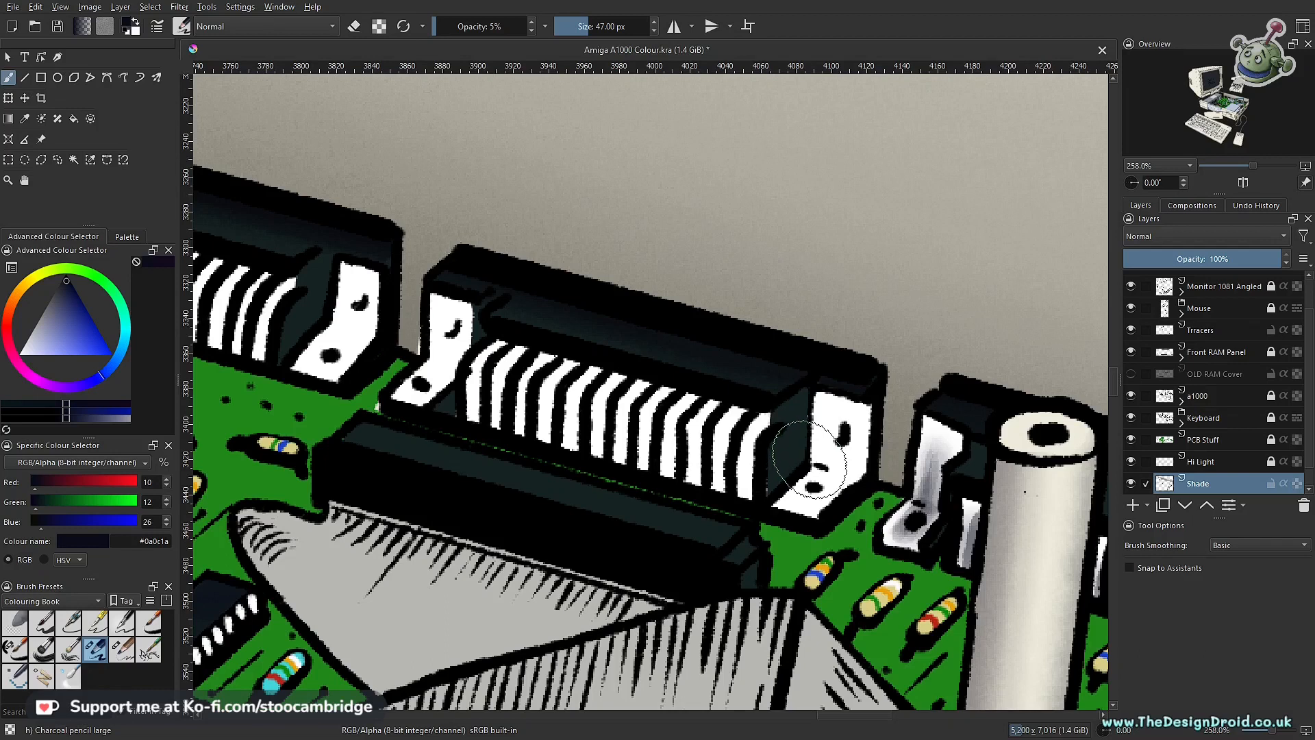
scroll(806, 455, up, 3)
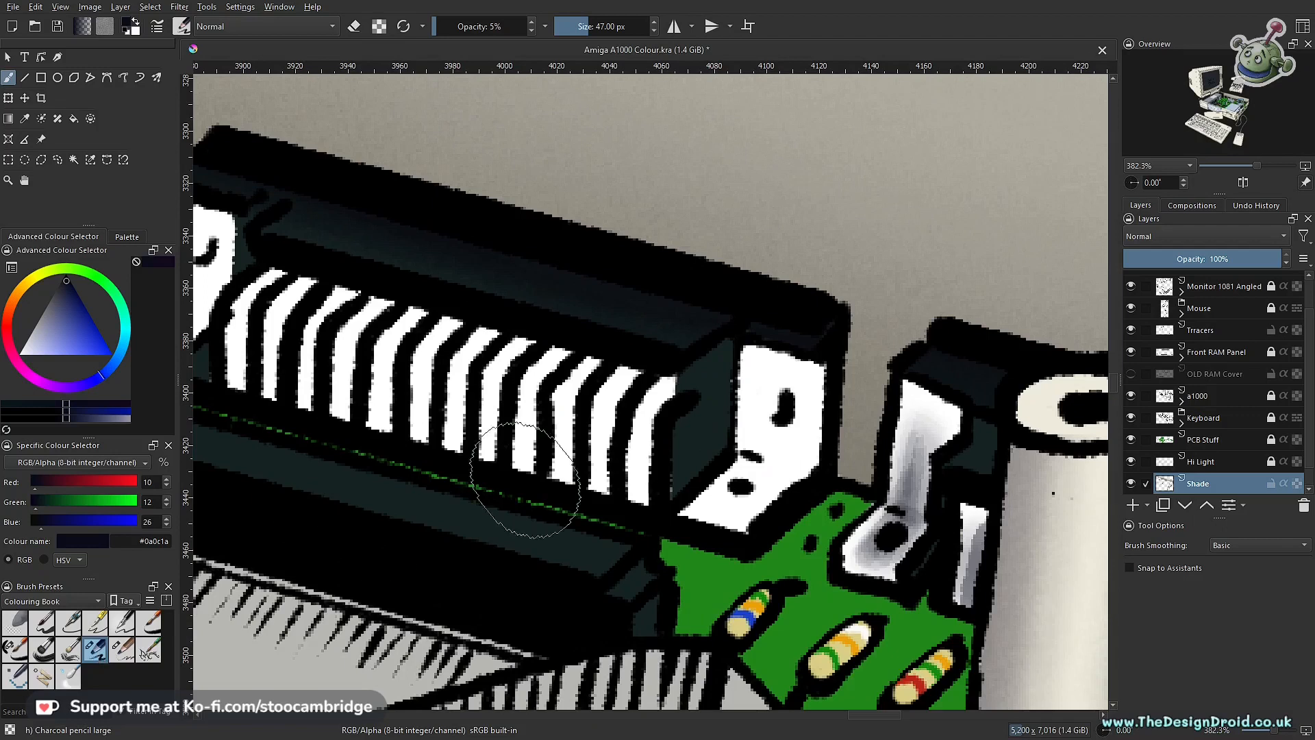
key(l)
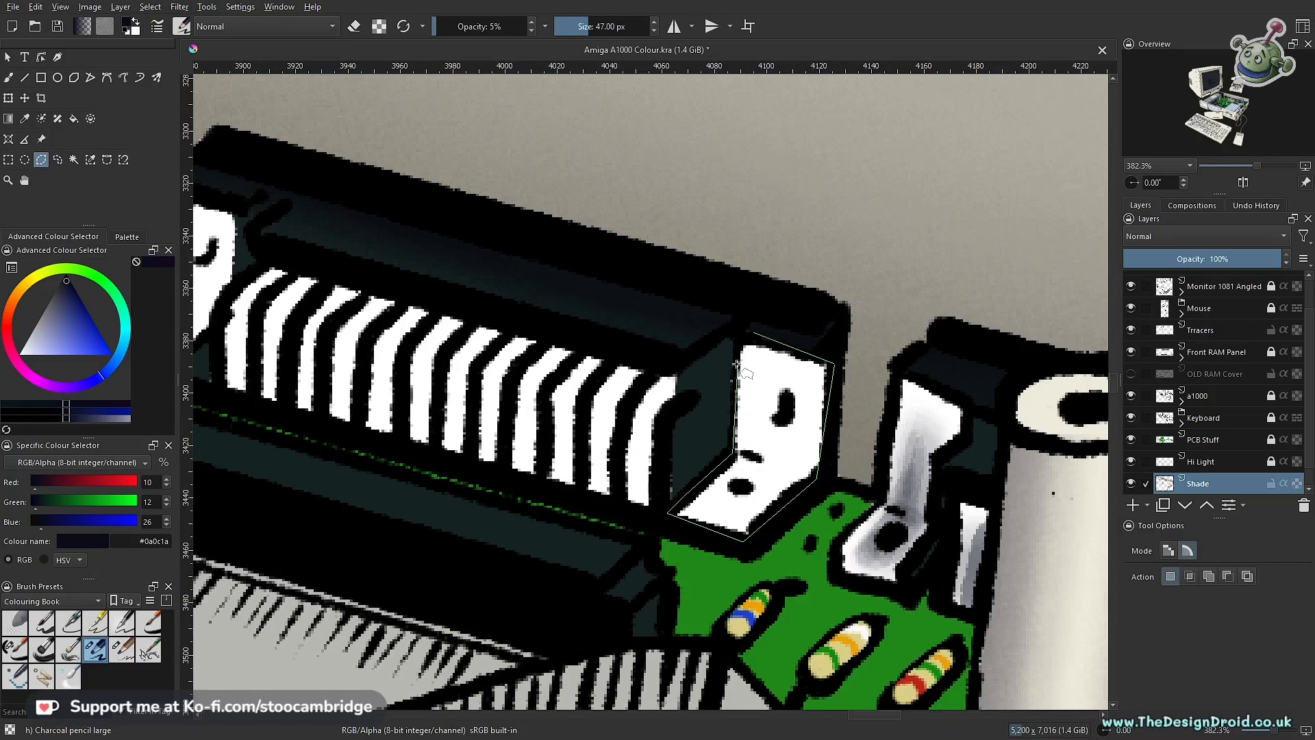
click(756, 333)
Step: Shade the selected bracket's upright and foot softly with the charcoal brush at 47 px and 5% opacity
key(b)
mouse_move(695, 455)
mouse_down()
mouse_move(769, 464)
mouse_move(758, 494)
mouse_up()
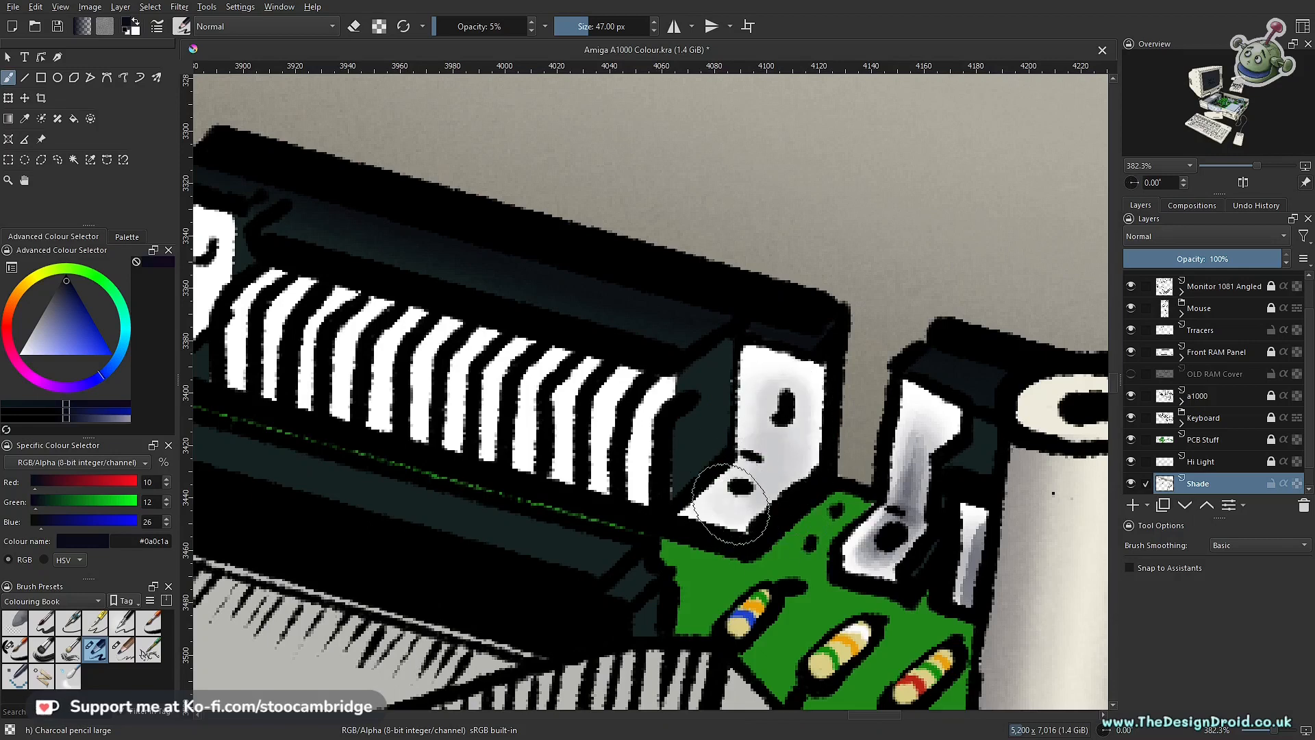
mouse_move(780, 404)
mouse_down()
mouse_move(762, 483)
mouse_move(729, 500)
mouse_move(781, 402)
mouse_move(732, 514)
mouse_move(781, 413)
mouse_move(775, 446)
mouse_up()
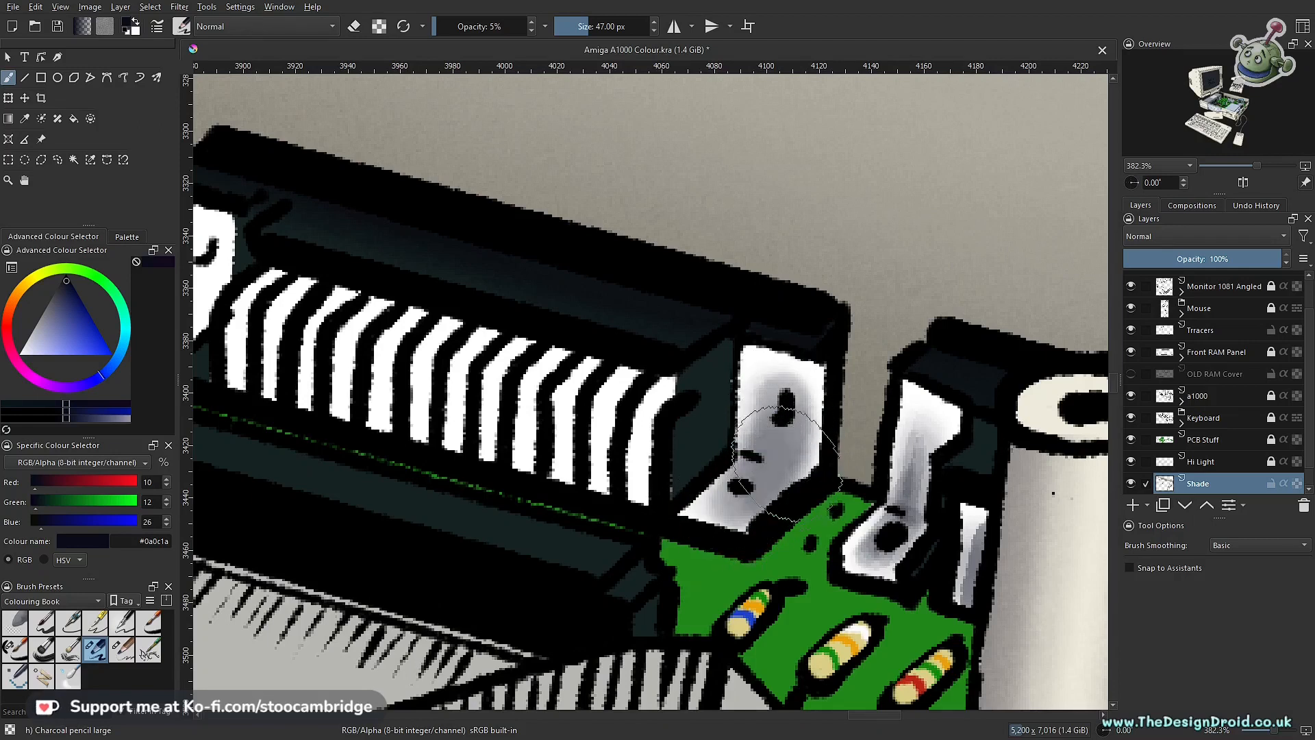
Step: Reduce the charcoal brush to 30 px and deepen the shading on the bracket's foot and upright
key(bracketleft)
key(bracketleft)
key(bracketleft)
key(bracketleft)
key(bracketleft)
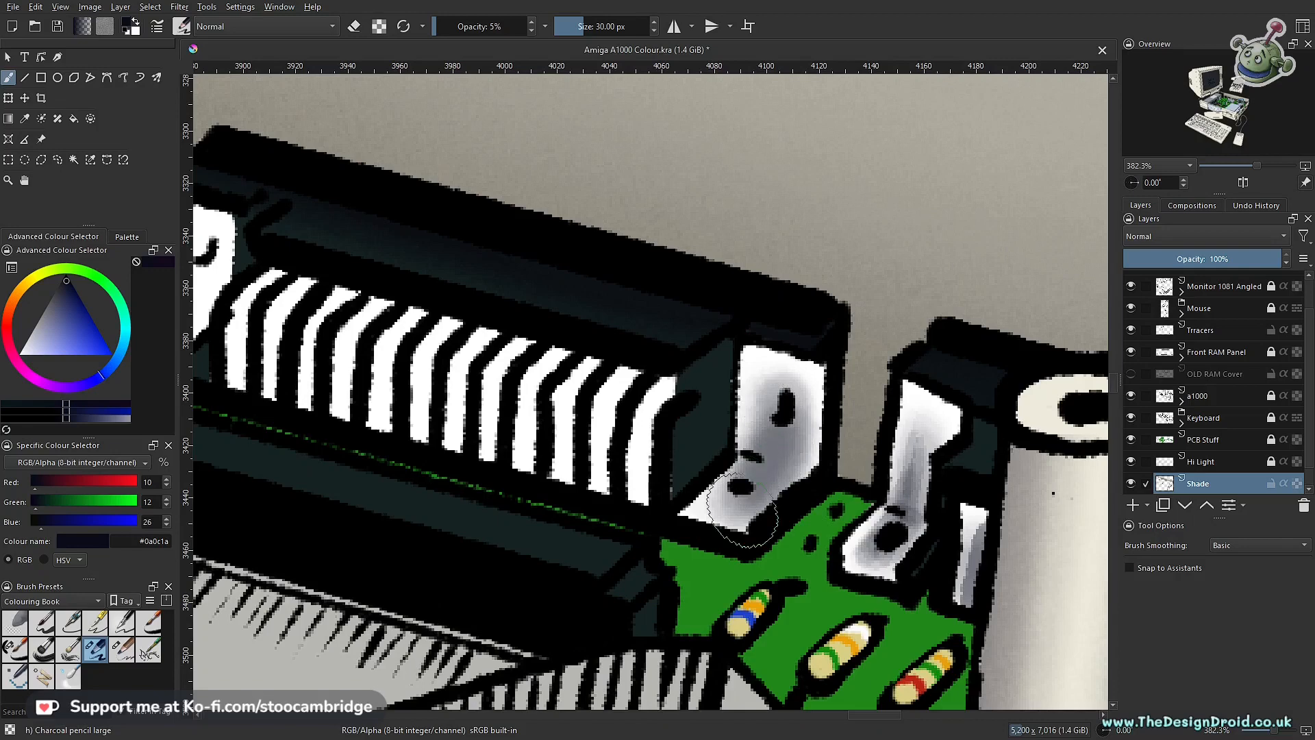
scroll(743, 510, down, 5)
drag(720, 537, 698, 553)
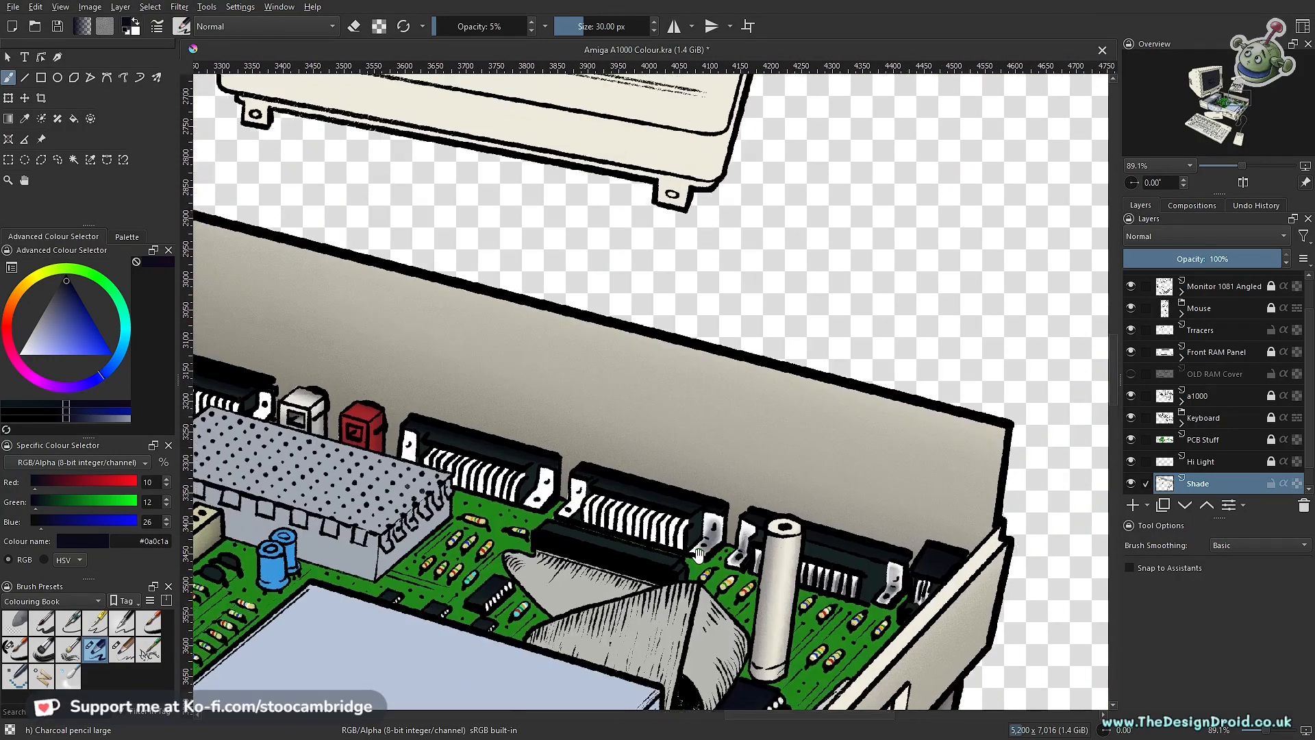
scroll(733, 527, up, 6)
mouse_move(601, 505)
mouse_down()
mouse_move(650, 495)
mouse_move(627, 528)
mouse_move(596, 496)
mouse_move(632, 568)
mouse_move(743, 446)
mouse_up()
mouse_move(693, 505)
mouse_down()
mouse_move(701, 479)
mouse_move(694, 539)
mouse_move(717, 469)
mouse_move(678, 541)
mouse_move(698, 506)
mouse_move(697, 536)
mouse_move(692, 499)
mouse_move(716, 453)
mouse_up()
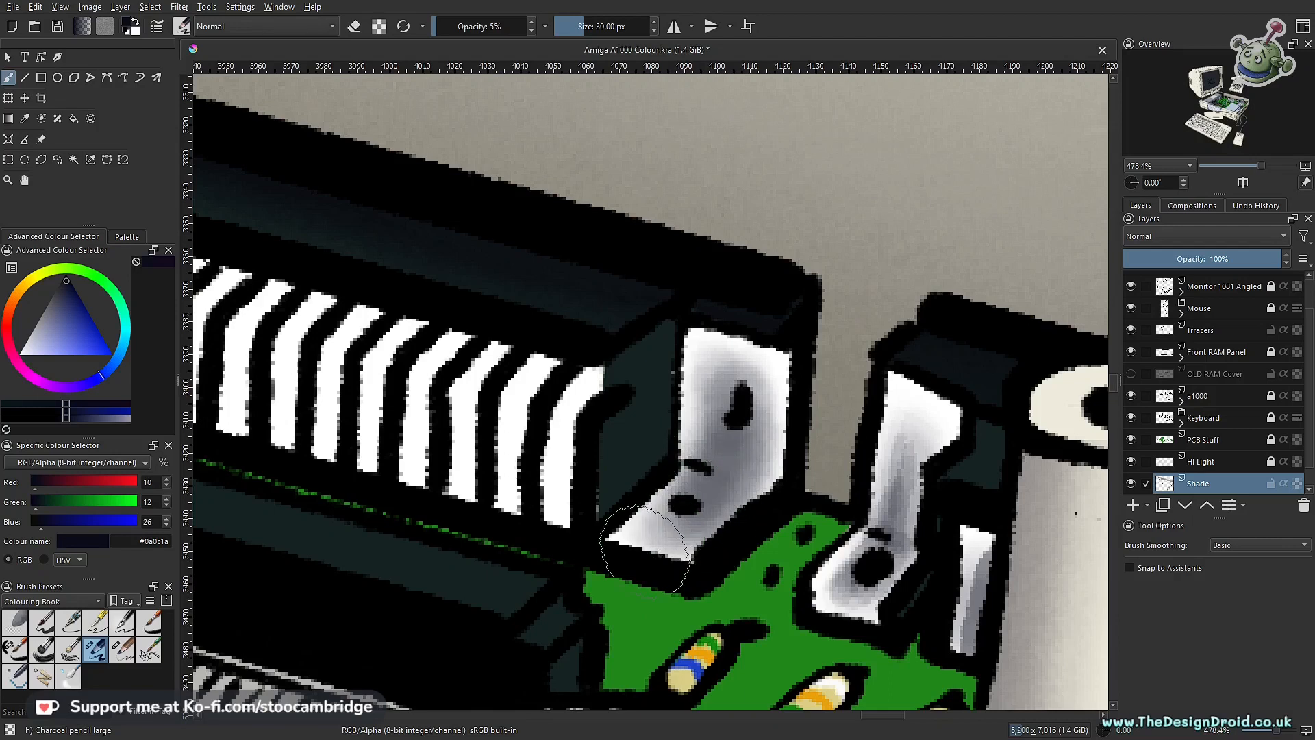
Step: Refine the shading around the bracket's slot and bend with the charcoal brush at 18 px
key(bracketleft)
key(bracketleft)
key(bracketleft)
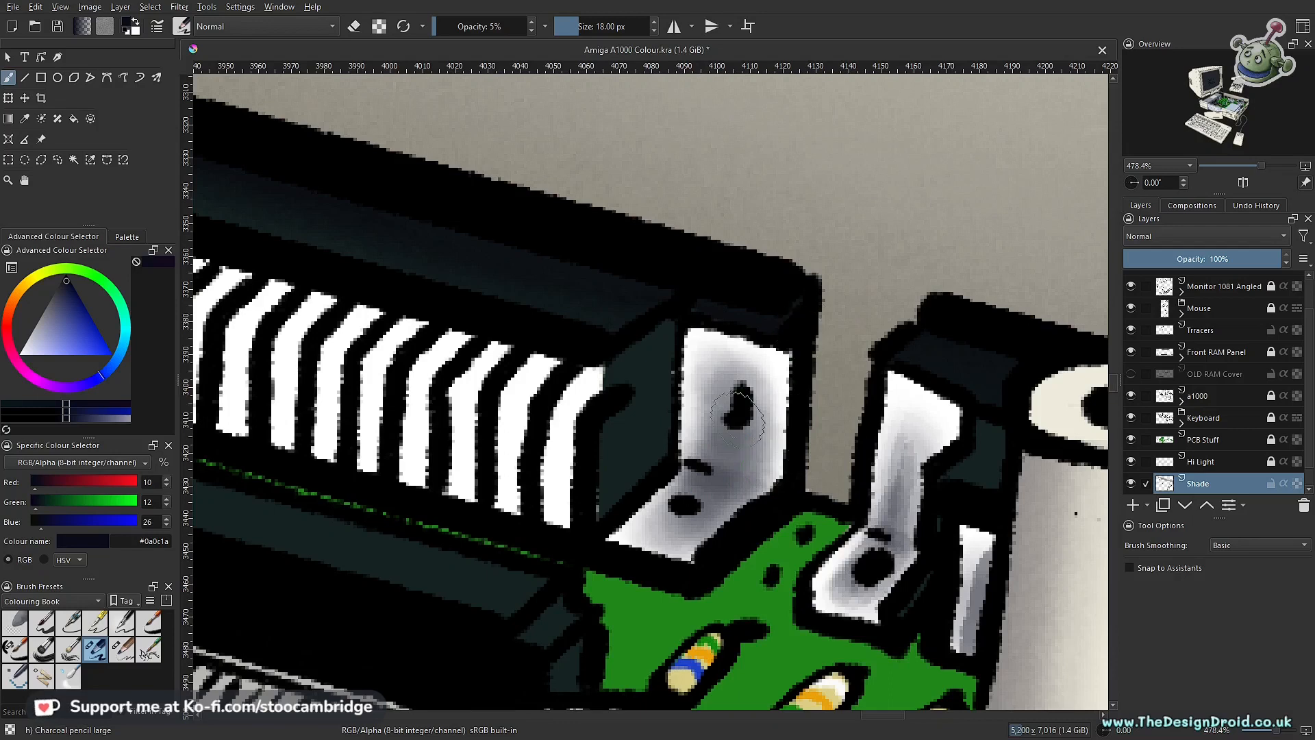
Step: Darken the bracket's upright from its slot down to the bend using Ink-7 Brush Rough at 11 px and 10% opacity, redoing the first stroke
click(112, 650)
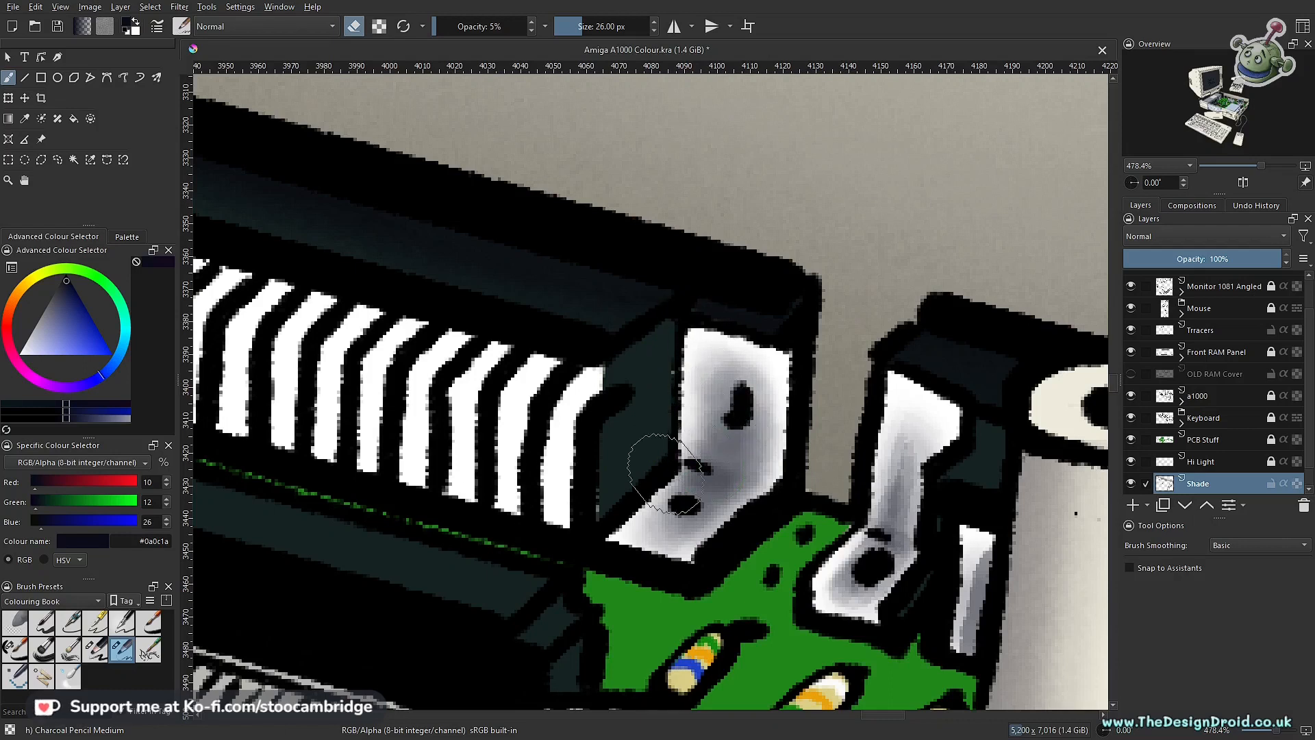
click(17, 650)
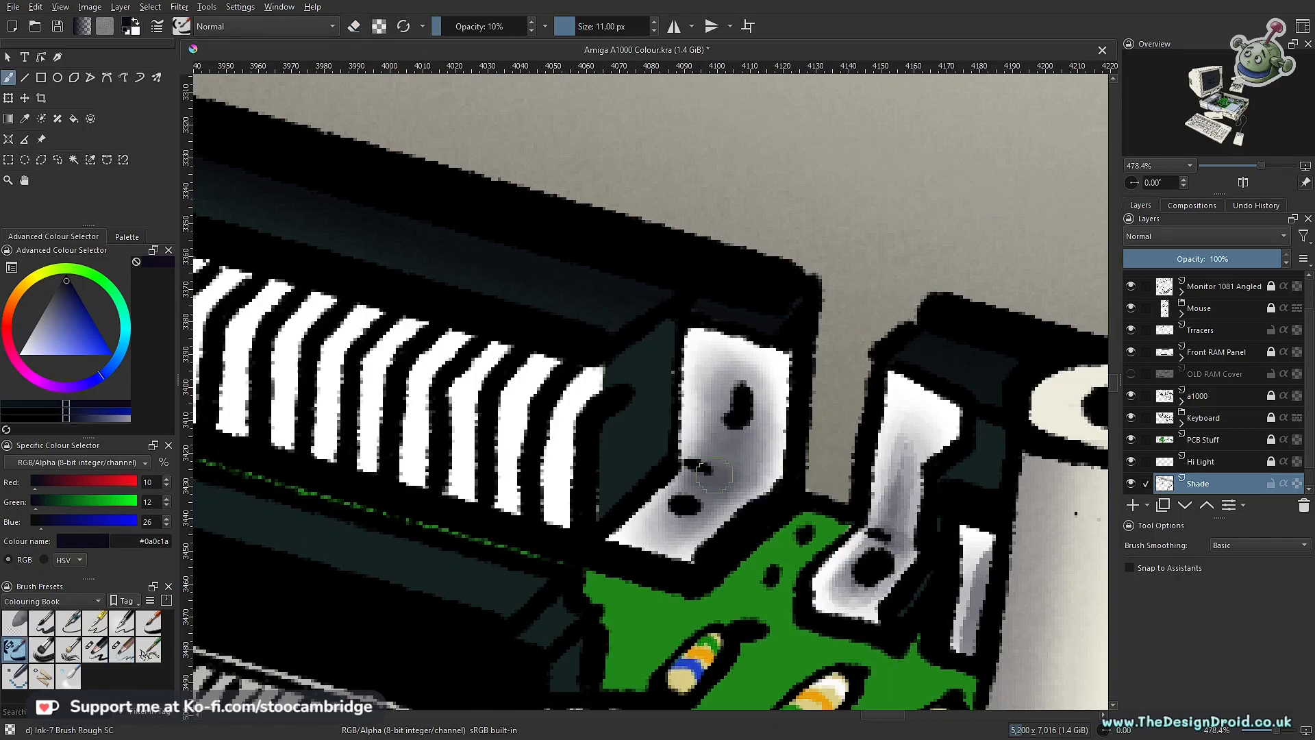
scroll(703, 488, up, 3)
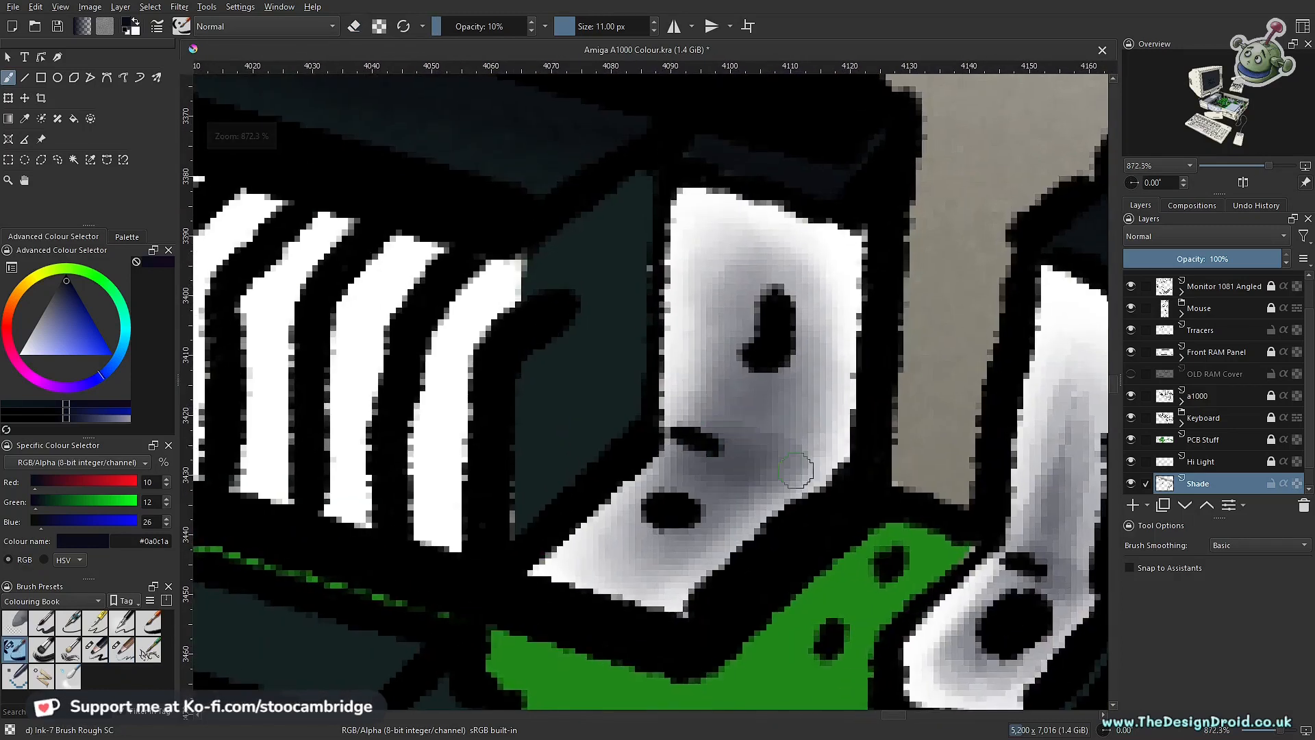
drag(733, 424, 713, 267)
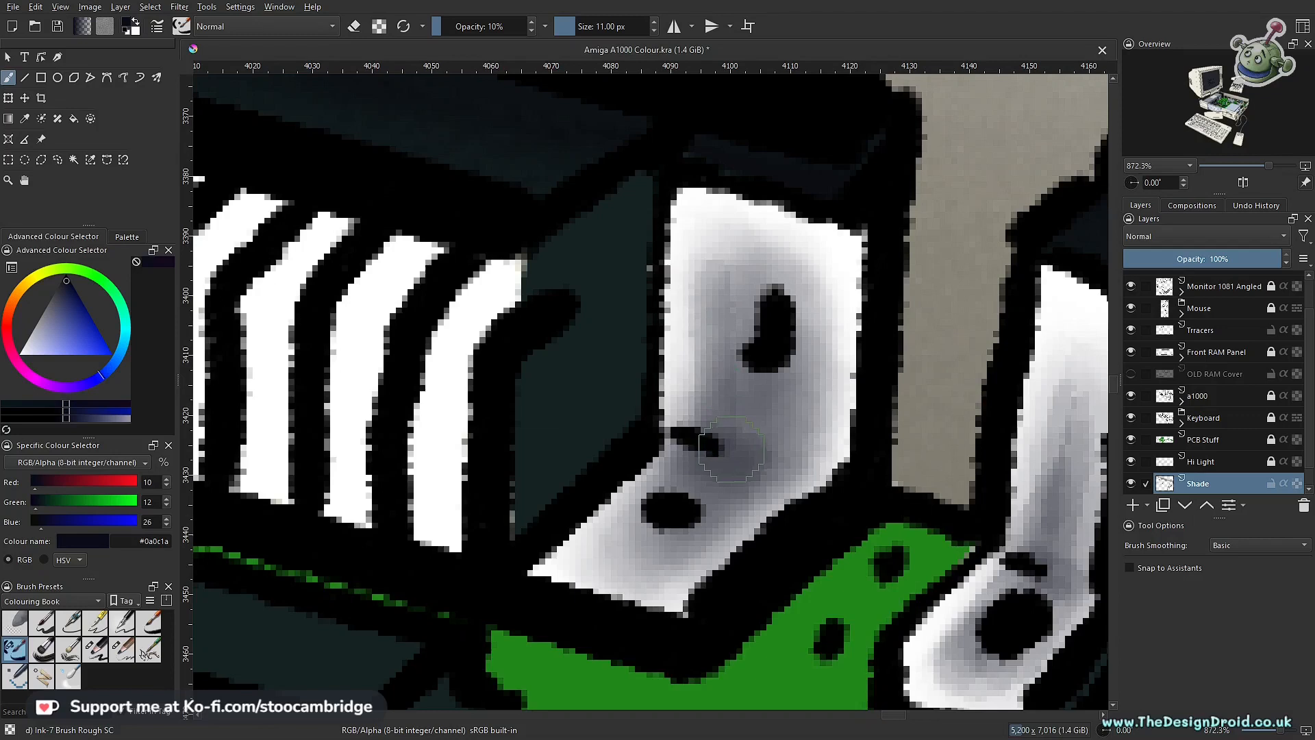
key(ctrl+z)
drag(731, 317, 725, 458)
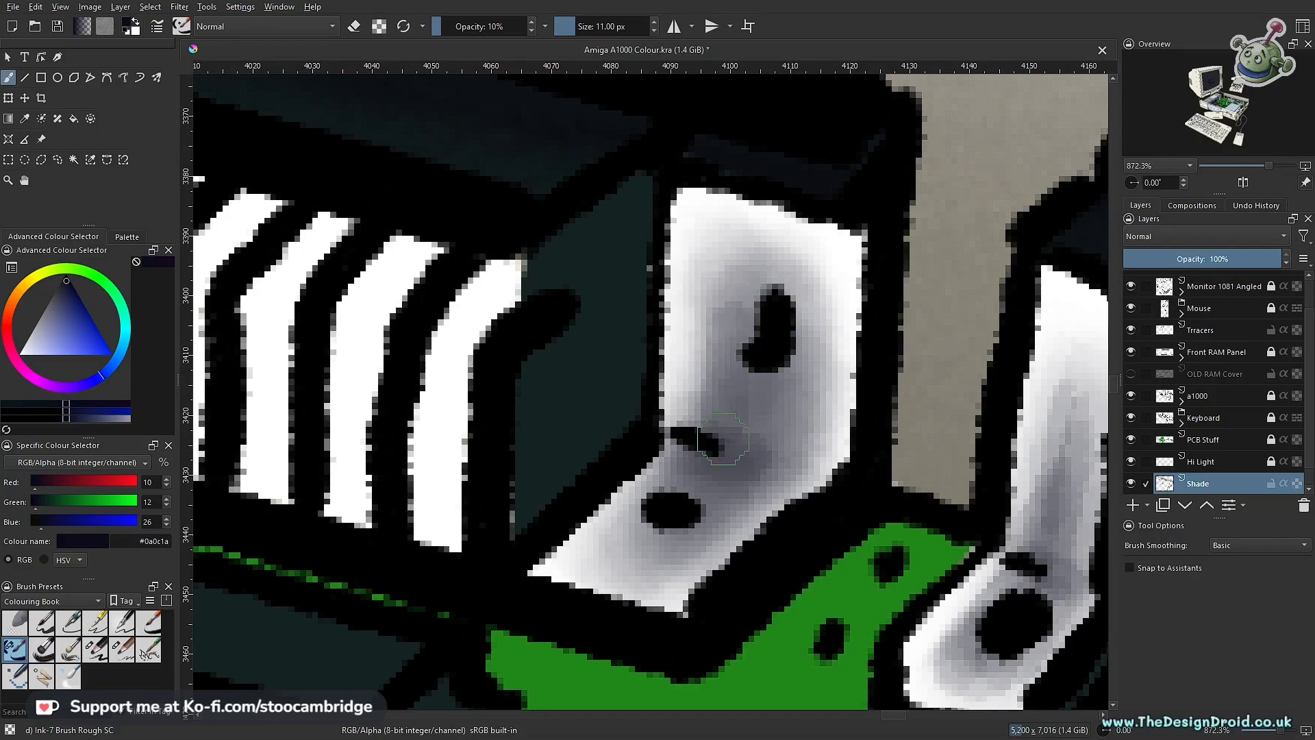
Step: Build up the ink shading from the bracket's slot across the bend and around the foot's mounting hole
mouse_move(769, 304)
mouse_down()
mouse_move(771, 362)
mouse_move(746, 442)
mouse_up()
mouse_move(765, 325)
mouse_down()
mouse_move(746, 457)
mouse_move(645, 558)
mouse_up()
drag(750, 461, 637, 563)
mouse_move(691, 506)
mouse_down()
mouse_move(620, 545)
mouse_move(608, 567)
mouse_up()
drag(748, 432, 674, 557)
drag(775, 451, 781, 564)
mouse_move(758, 515)
mouse_down()
mouse_move(721, 564)
mouse_move(808, 439)
mouse_move(775, 519)
mouse_up()
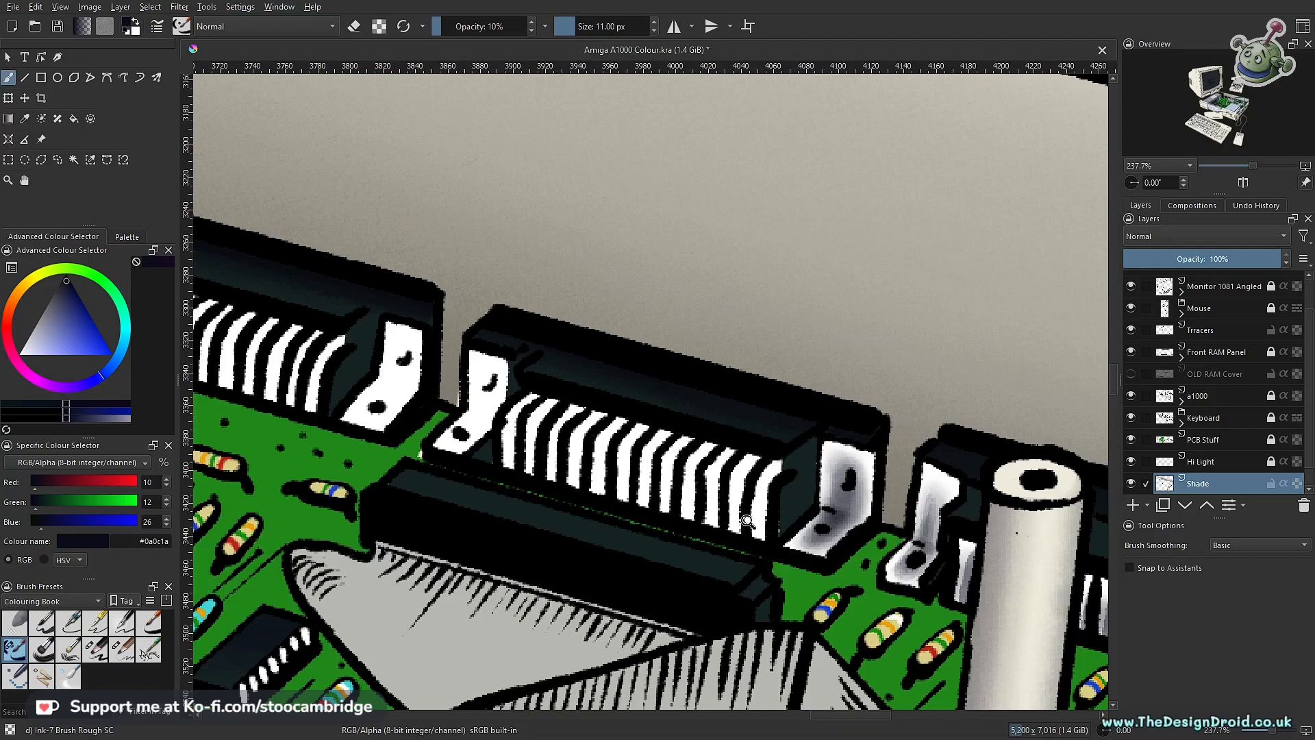
Step: Deepen the shadow along the bracket's bend and up its upright with the 11 px ink brush
drag(748, 522, 832, 408)
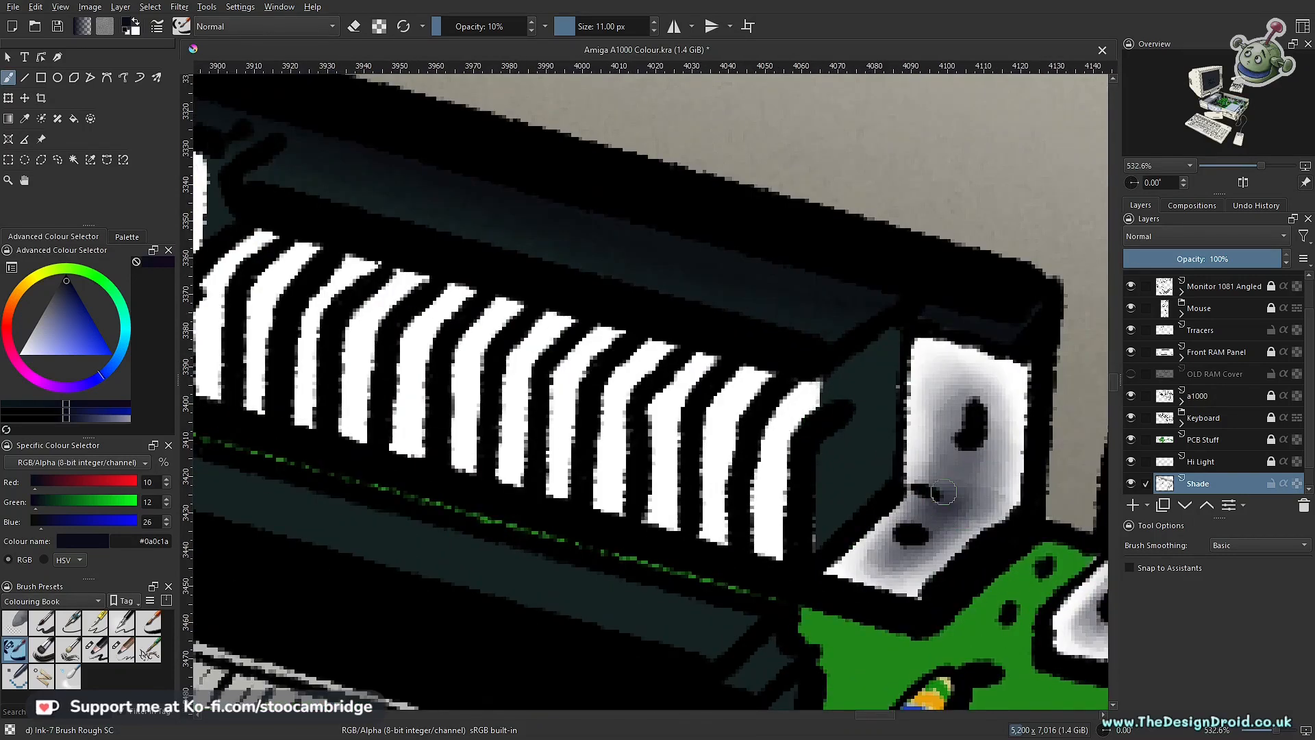
mouse_move(991, 511)
mouse_down()
mouse_move(977, 520)
mouse_move(947, 458)
mouse_move(968, 370)
mouse_up()
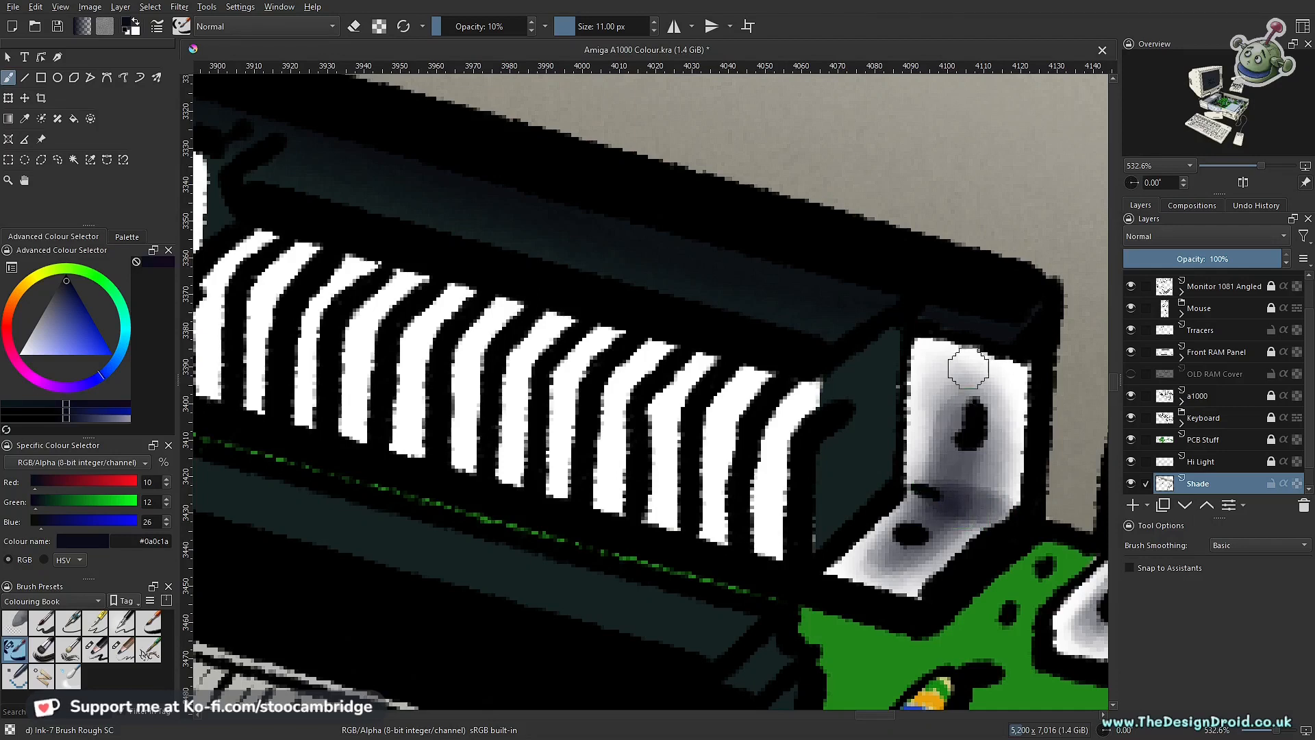
mouse_move(930, 524)
mouse_down()
mouse_move(867, 586)
mouse_move(895, 572)
mouse_move(958, 485)
mouse_move(947, 492)
mouse_move(960, 383)
mouse_move(941, 520)
mouse_move(940, 385)
mouse_up()
Step: Examine the shaded bracket against the neighbouring connectors and the whole computer at several magnifications
scroll(952, 389, down, 8)
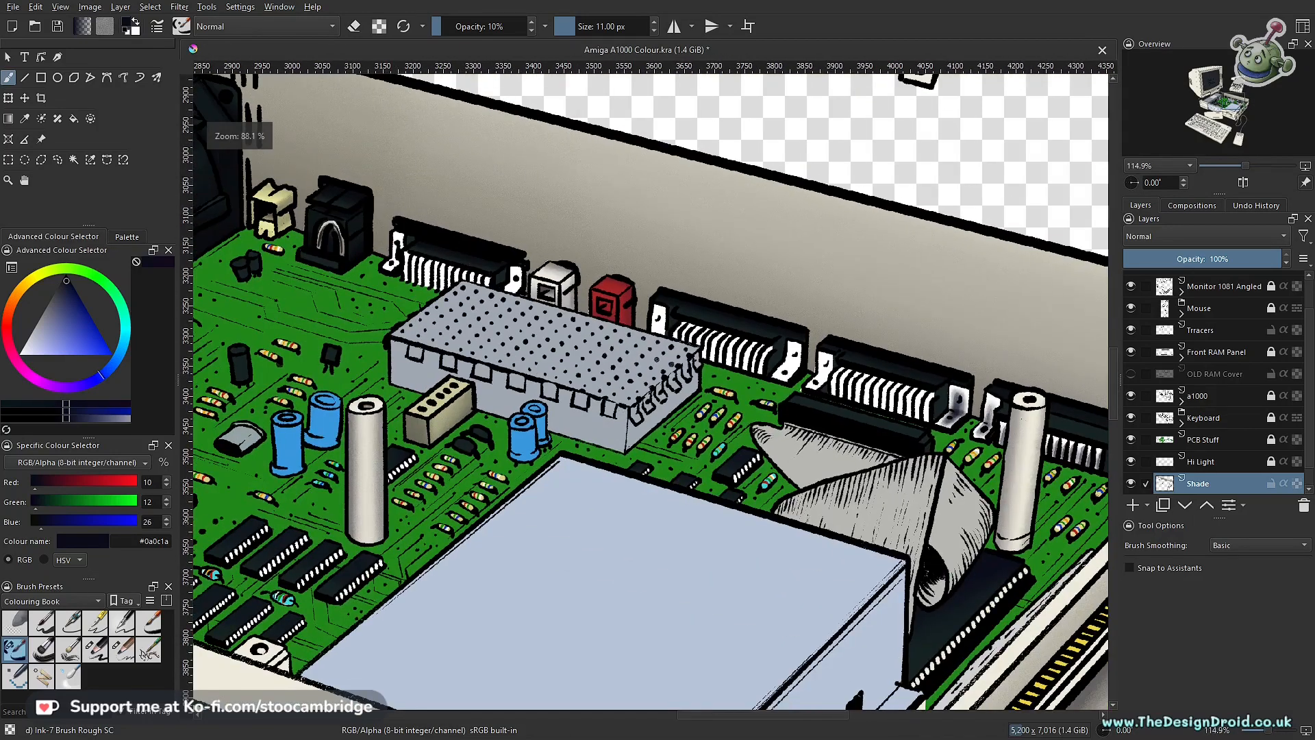
scroll(970, 433, down, 5)
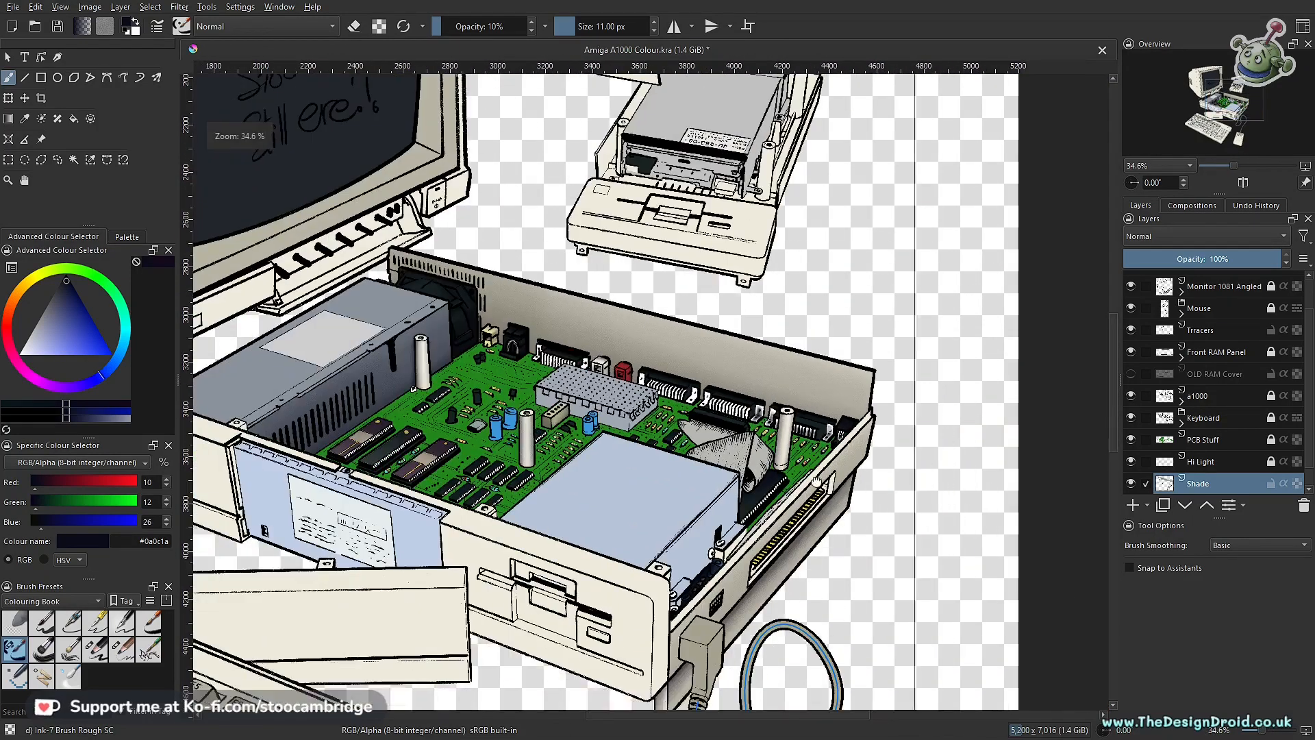
scroll(791, 403, up, 3)
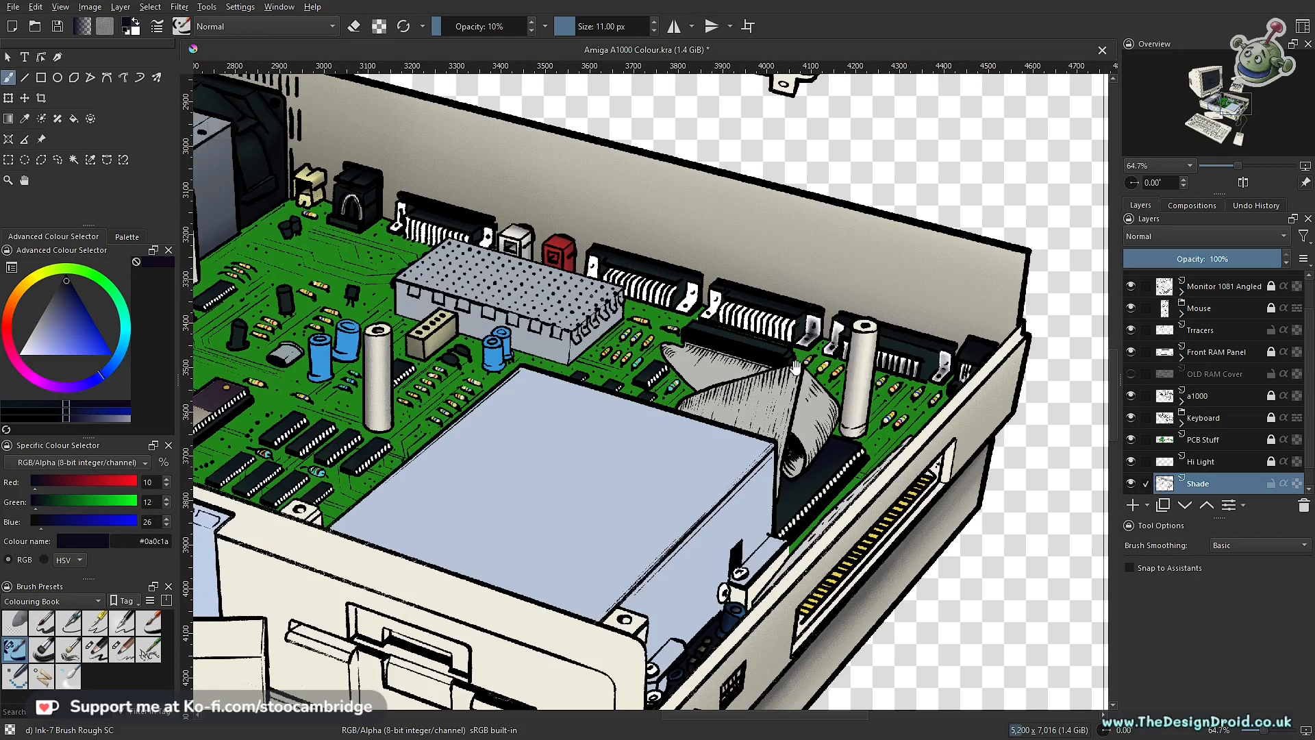
scroll(814, 357, up, 2)
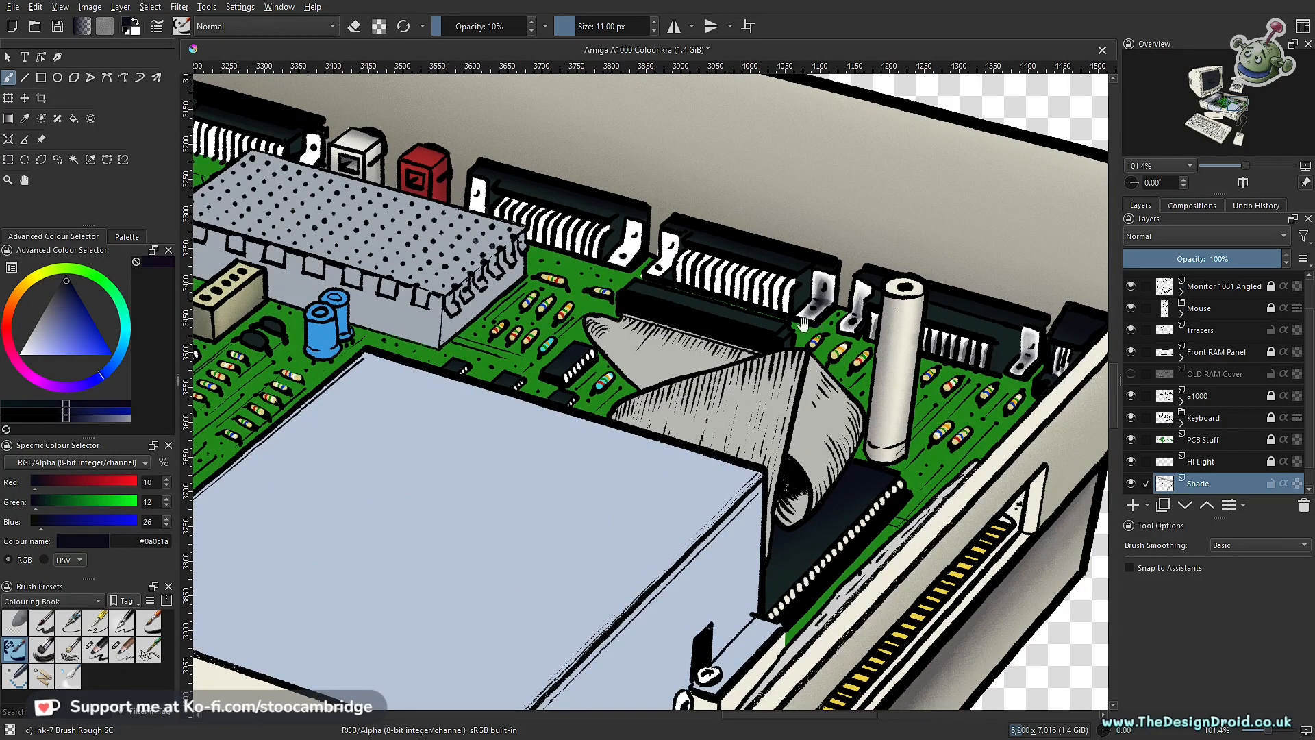
scroll(804, 322, down, 4)
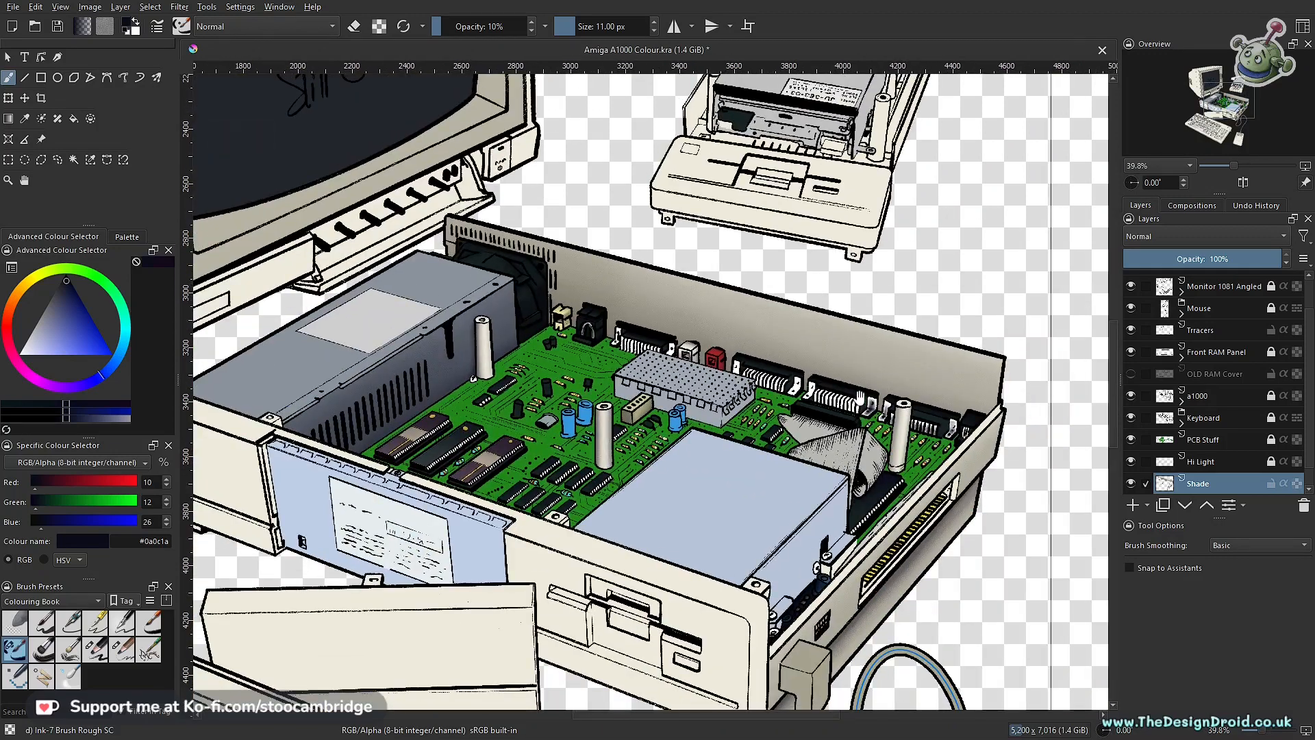
scroll(822, 431, up, 5)
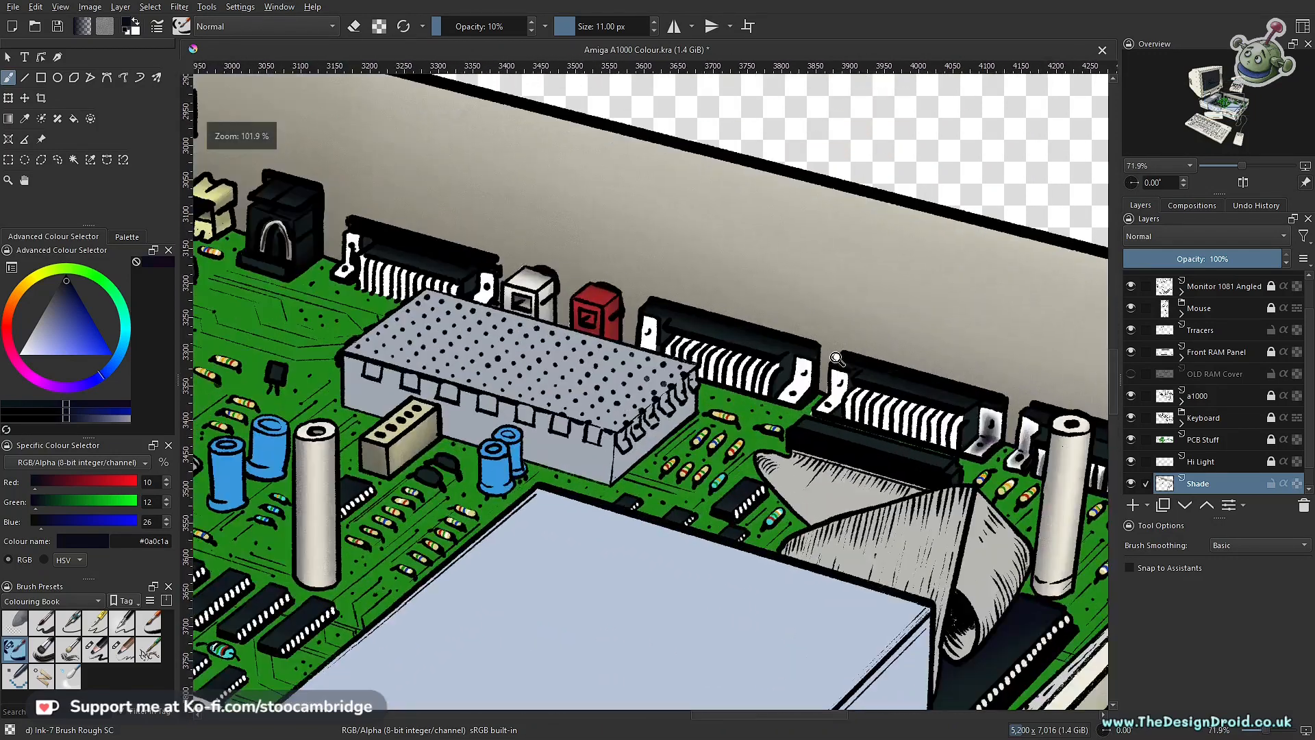
scroll(822, 438, up, 3)
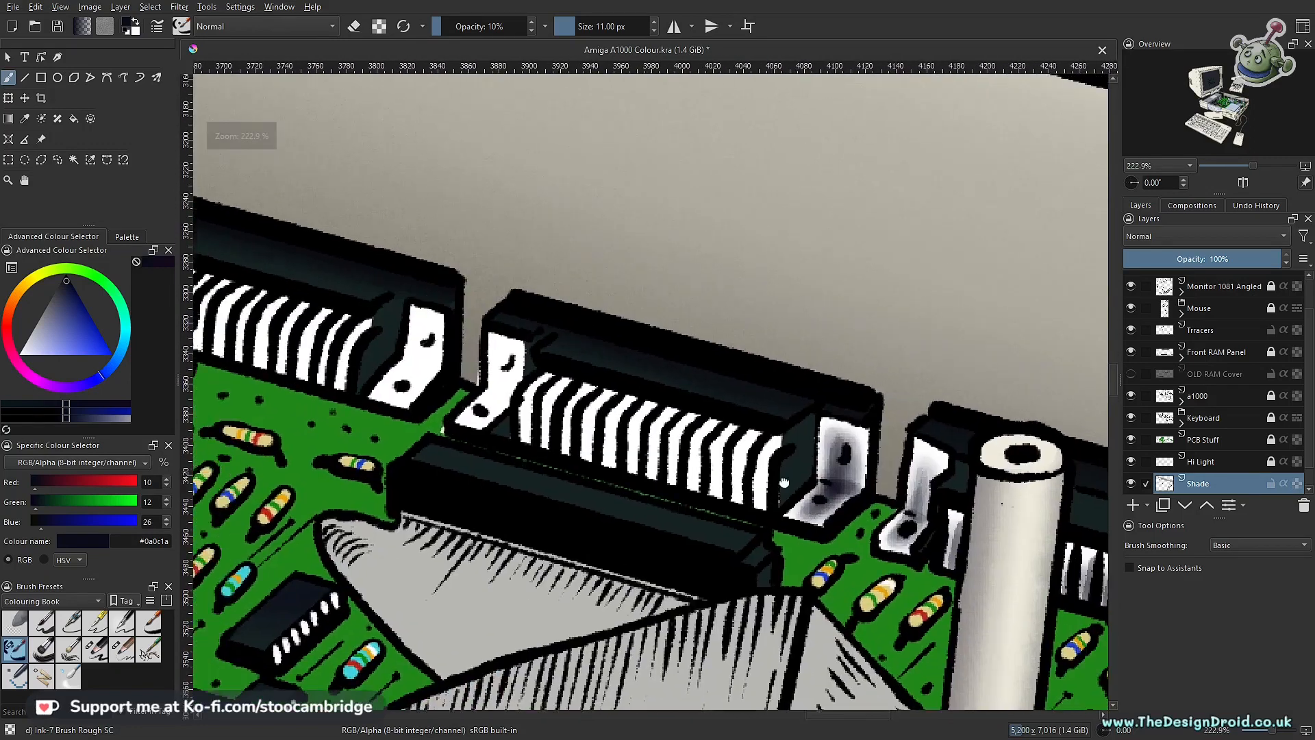
drag(579, 417, 786, 484)
scroll(787, 484, down, 5)
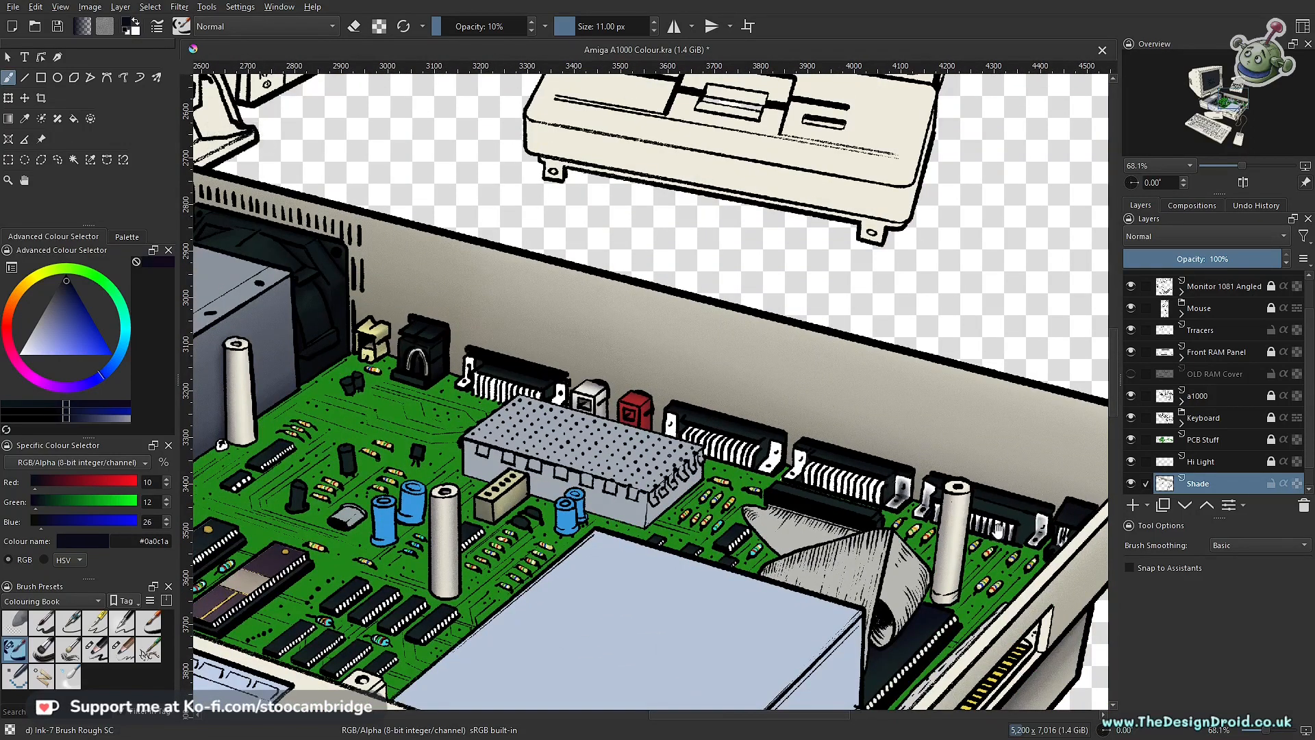
scroll(783, 496, up, 5)
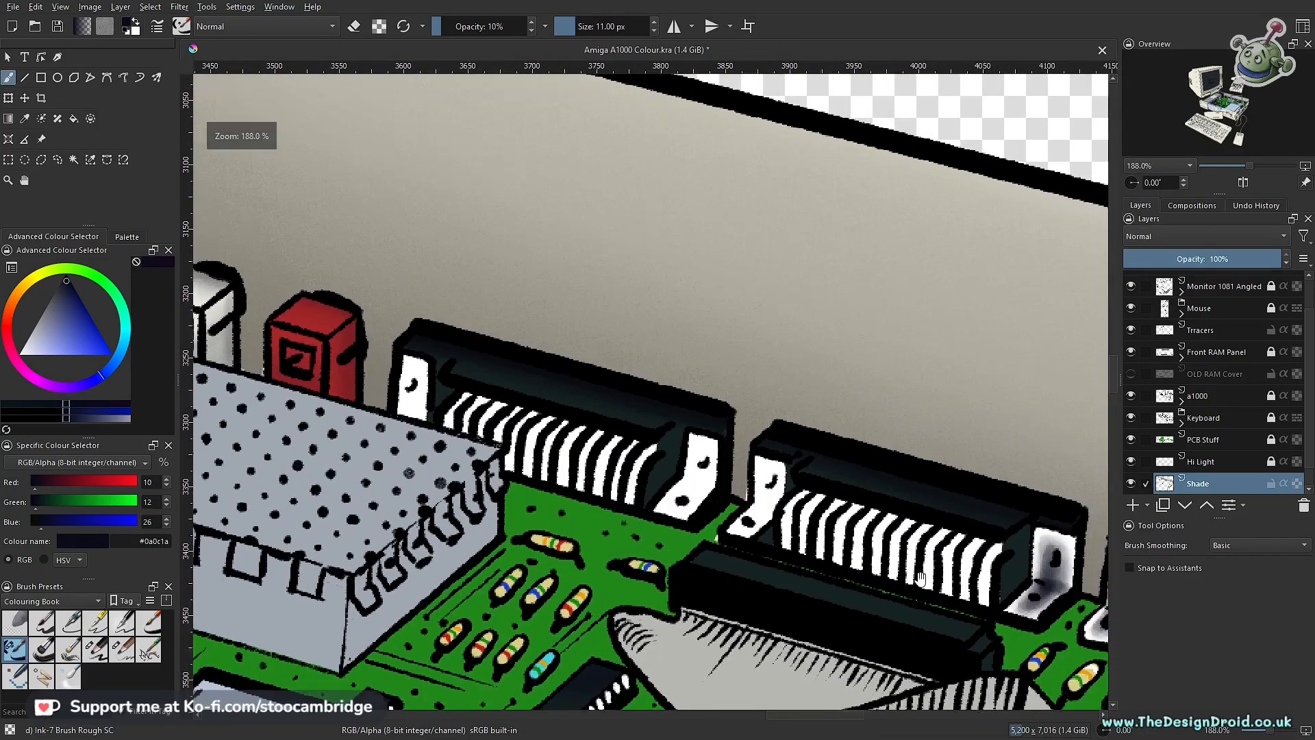
drag(707, 472, 564, 428)
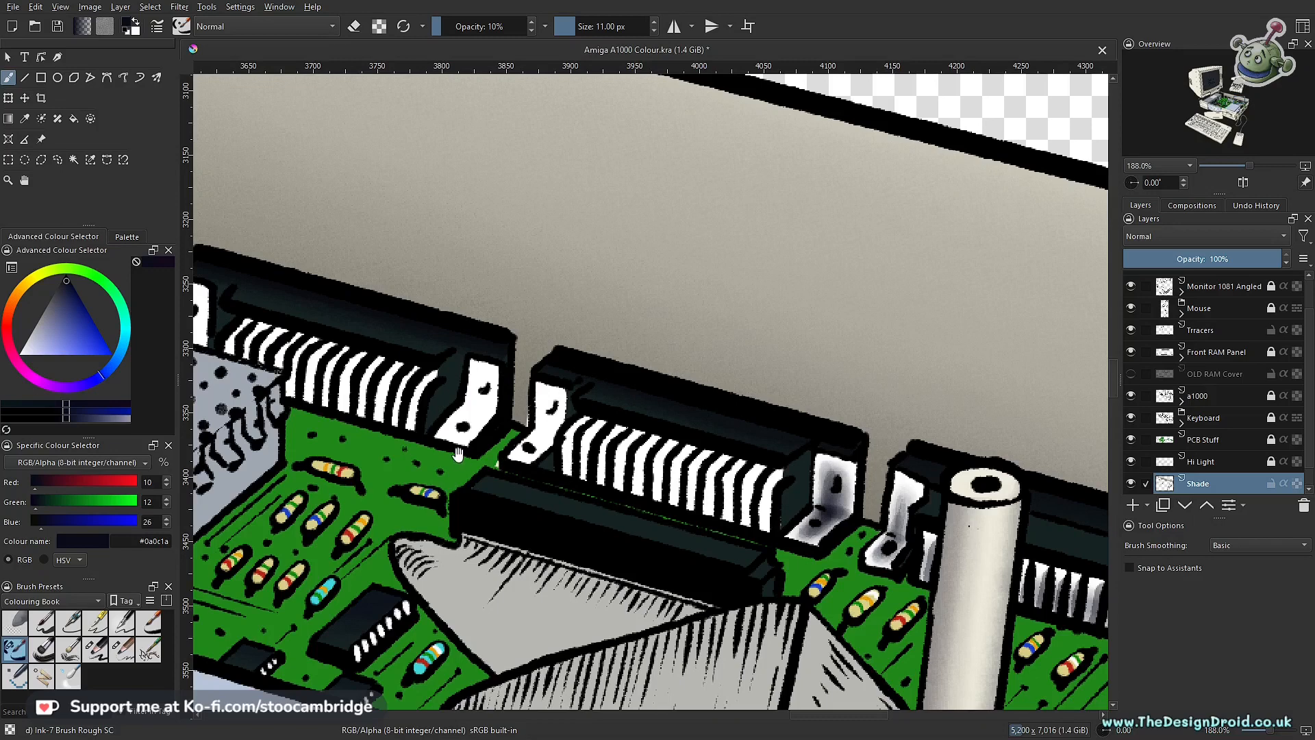
scroll(587, 457, down, 5)
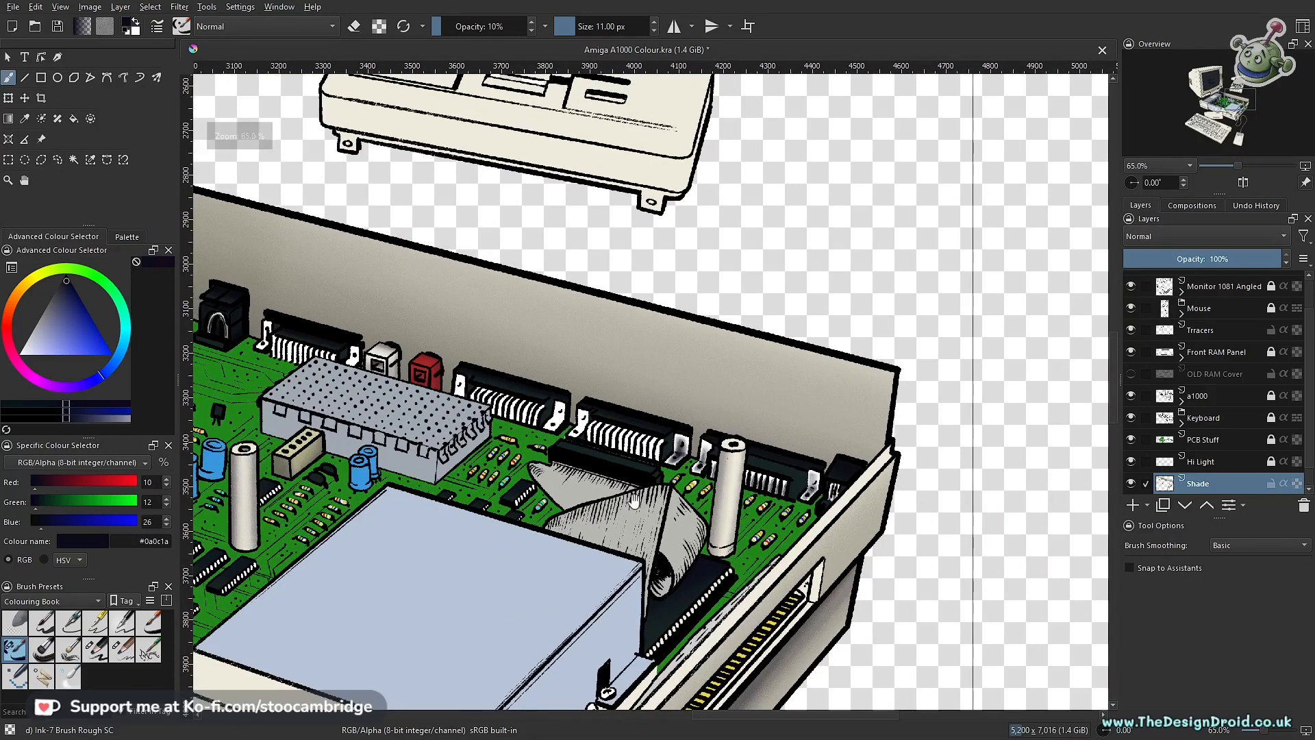
Step: Outline the row of white pins on the connector behind the ribbon cable with a polygonal selection and return to the brush
scroll(581, 491, up, 6)
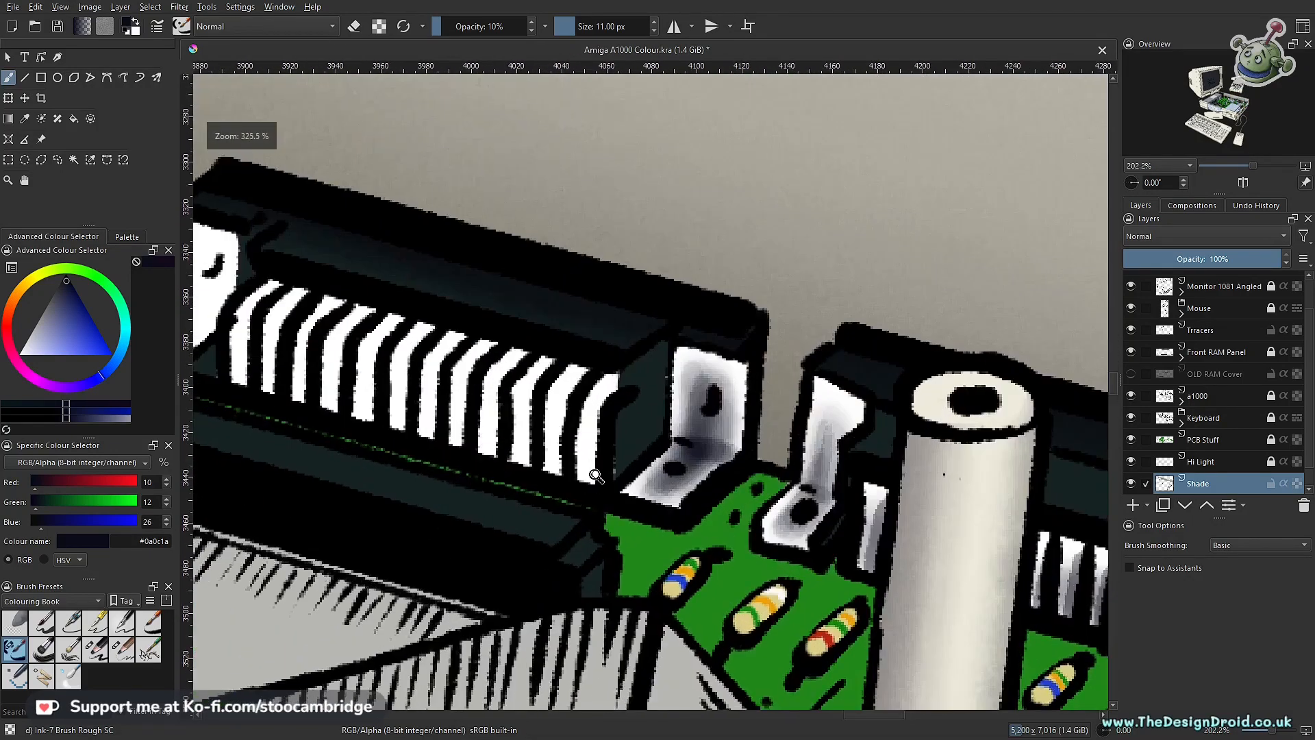
key(l)
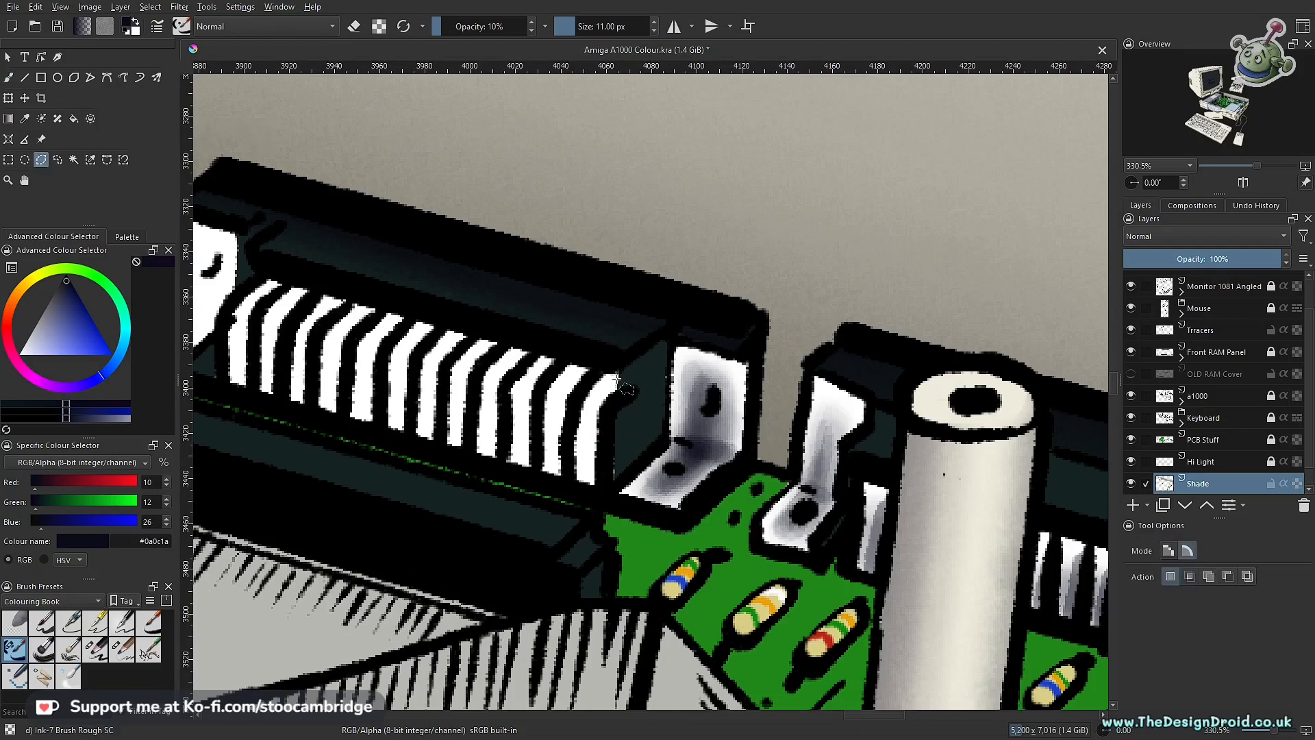
click(601, 494)
click(222, 385)
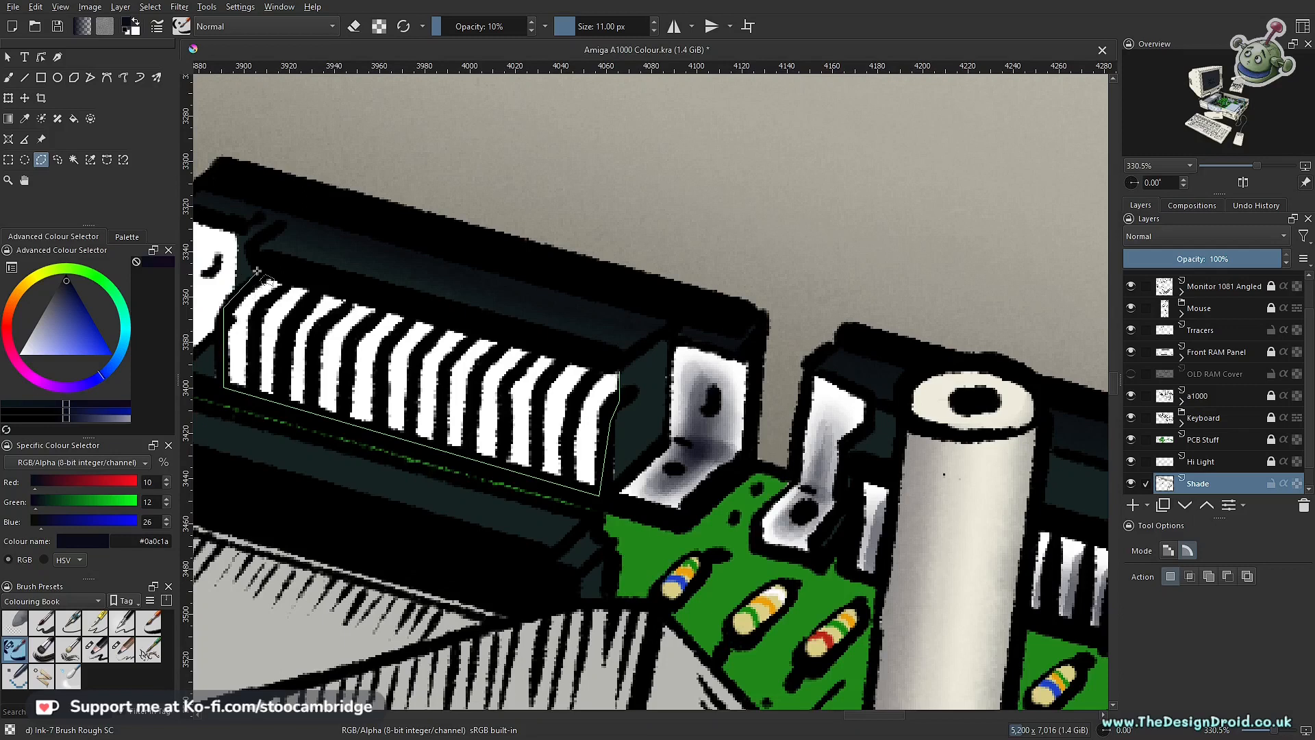
click(613, 359)
key(Escape)
key(b)
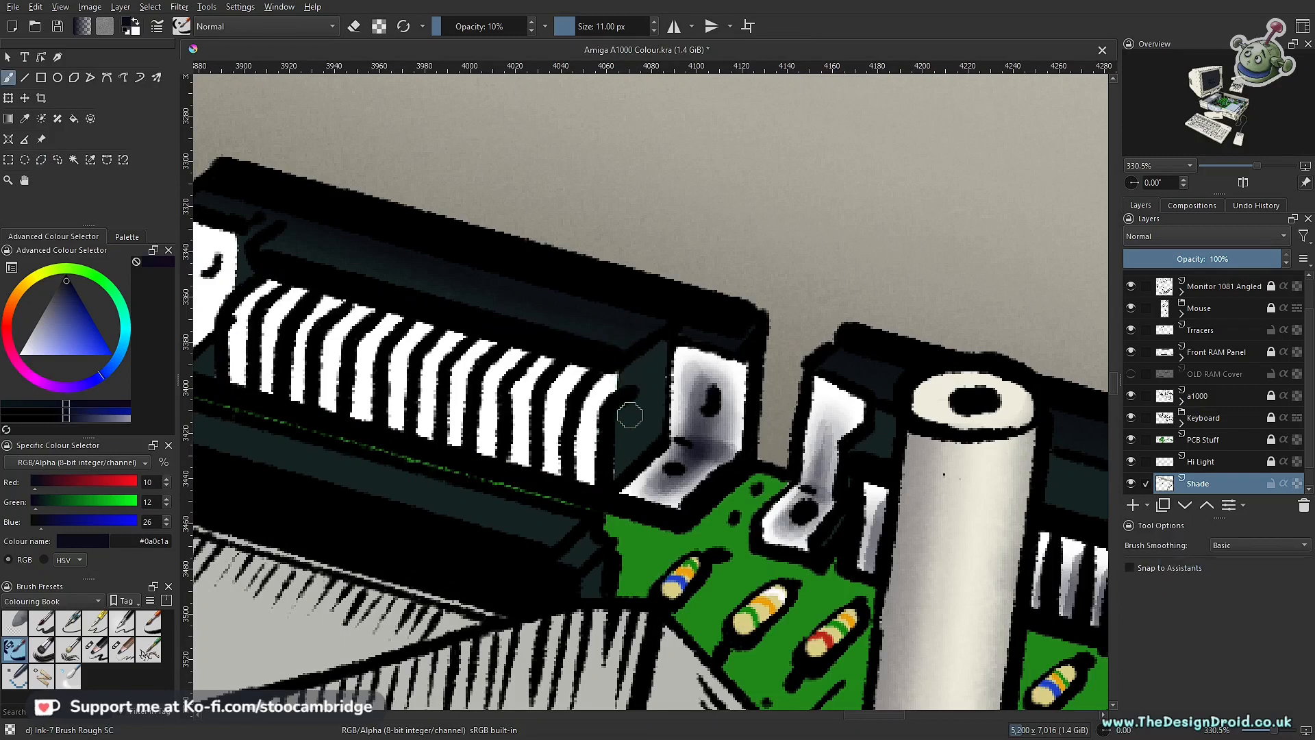
Step: Shade the side of the pin nearest the shaded bracket with the 11 px ink brush, building from 10% to 20% opacity
scroll(629, 414, up, 1)
drag(625, 376, 591, 488)
drag(620, 382, 596, 500)
drag(610, 441, 599, 496)
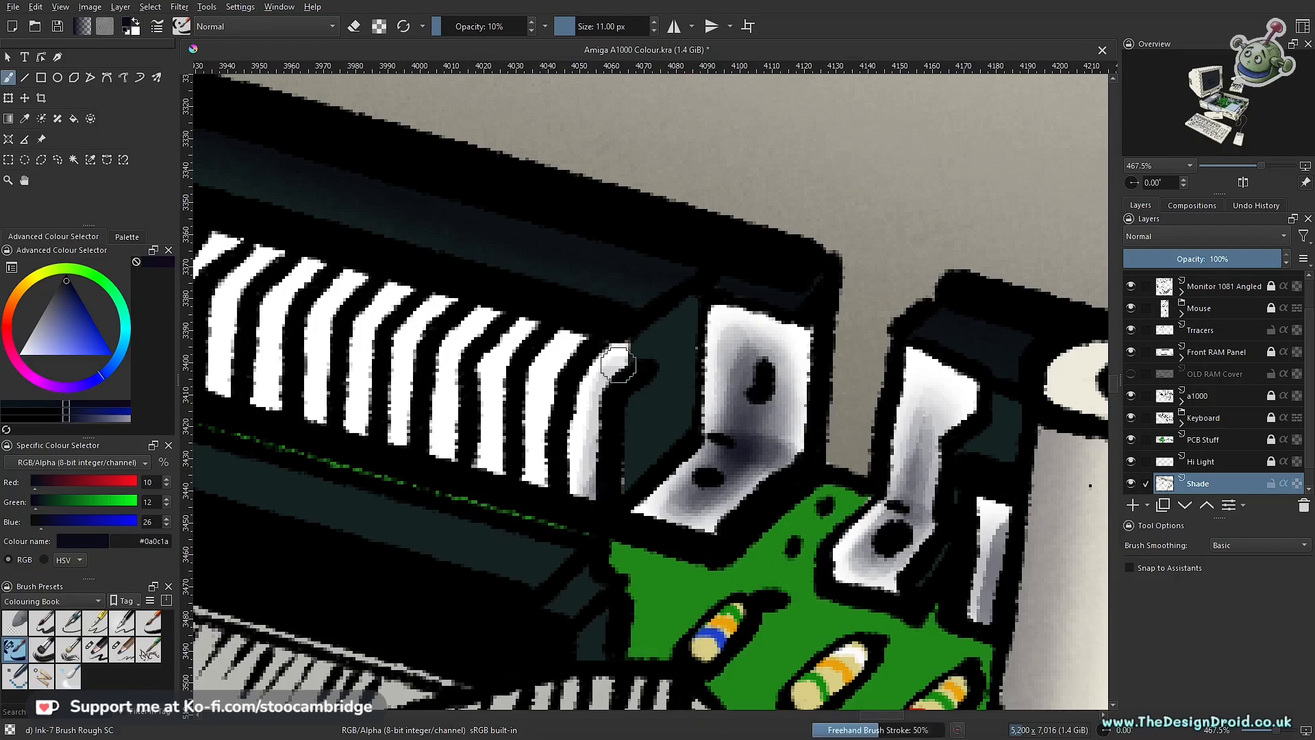
key(o)
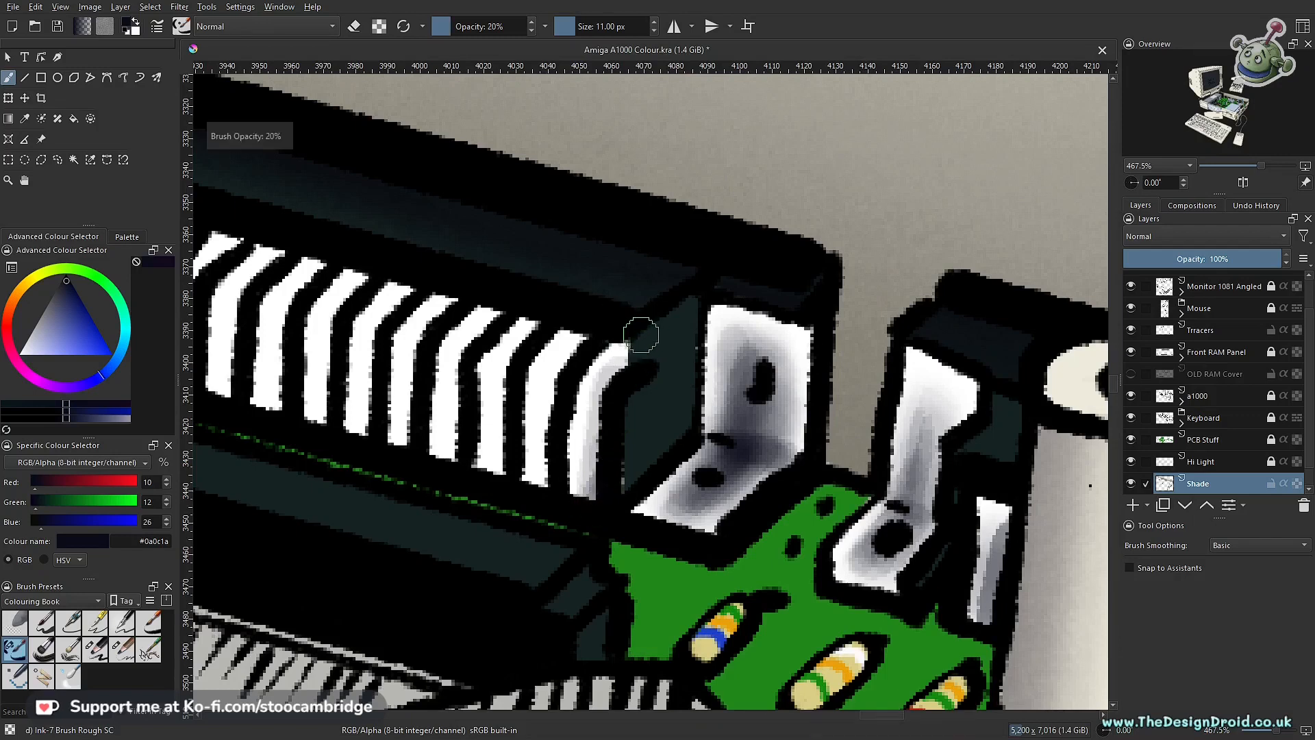
drag(620, 371, 593, 520)
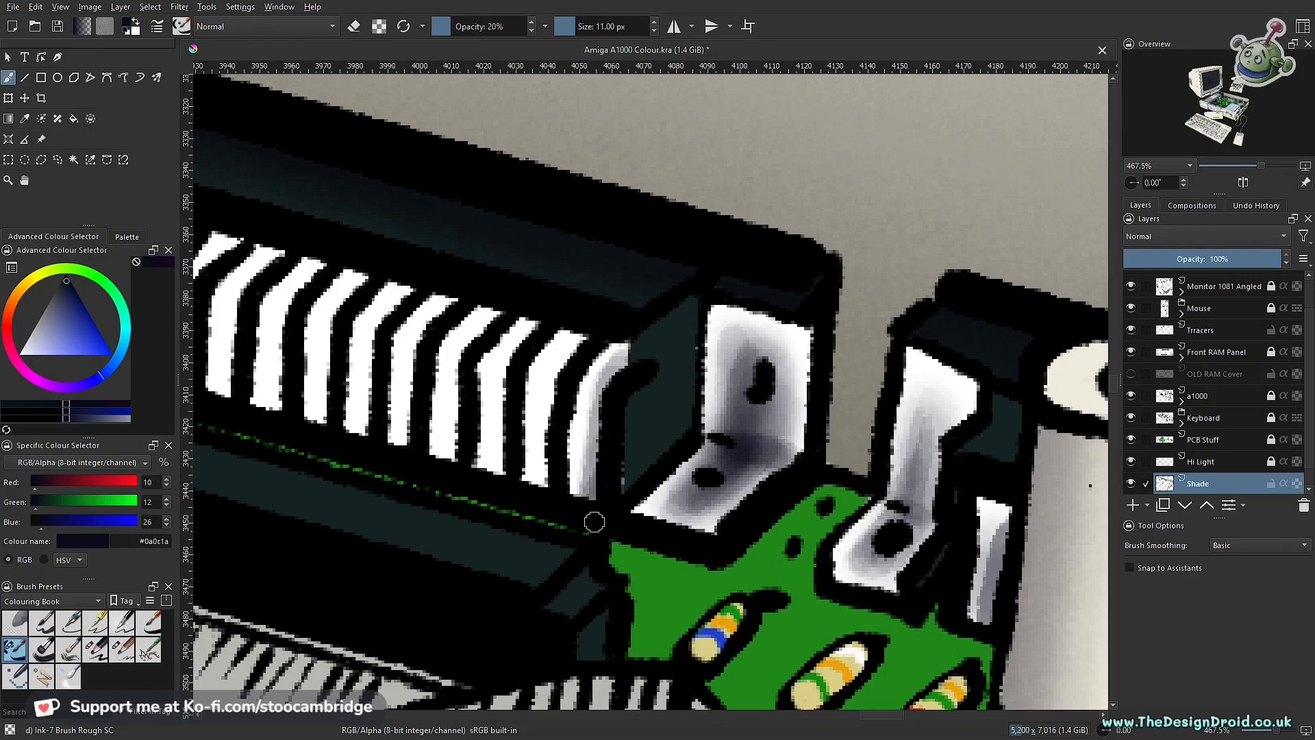
Step: Shade one side of each remaining pin in the selected row with the 11 px ink brush at 20% opacity
drag(577, 350, 545, 471)
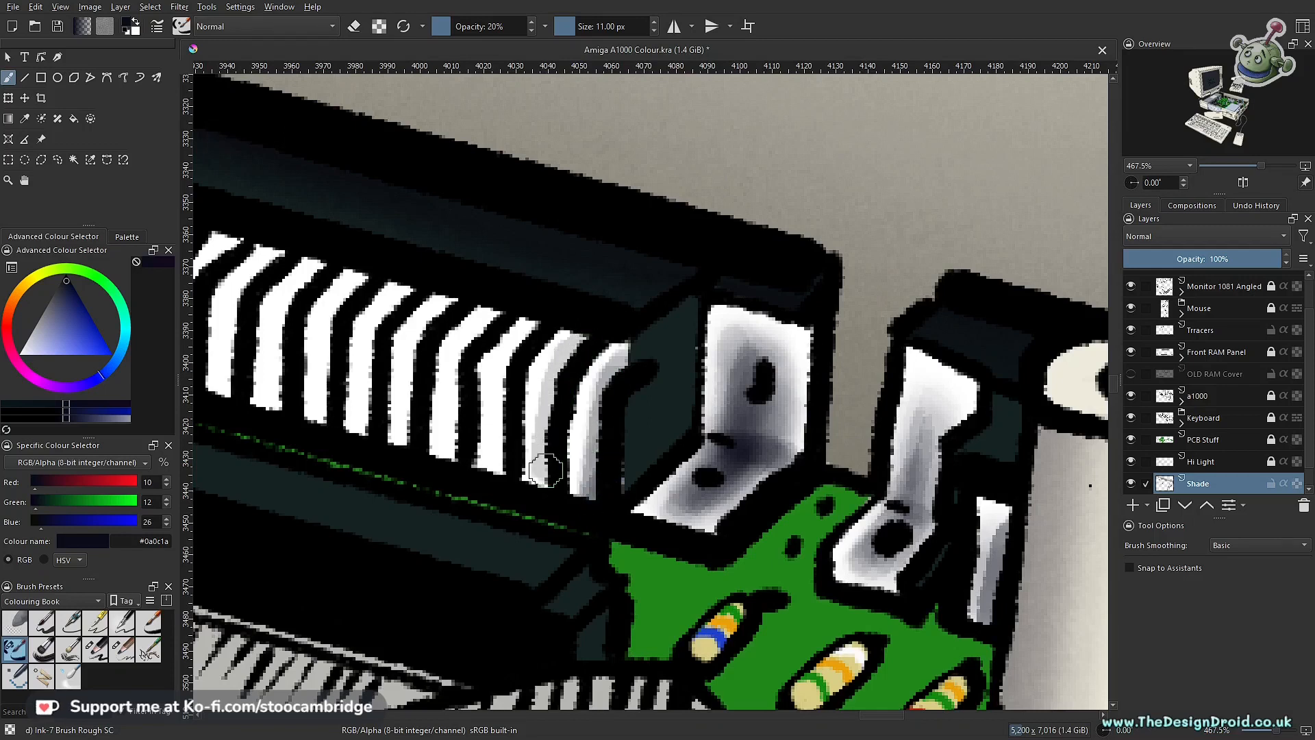
mouse_move(529, 336)
mouse_down()
mouse_move(503, 380)
mouse_move(693, 426)
mouse_move(696, 390)
mouse_up()
key(ctrl+z)
scroll(536, 326, down, 3)
scroll(694, 426, up, 1)
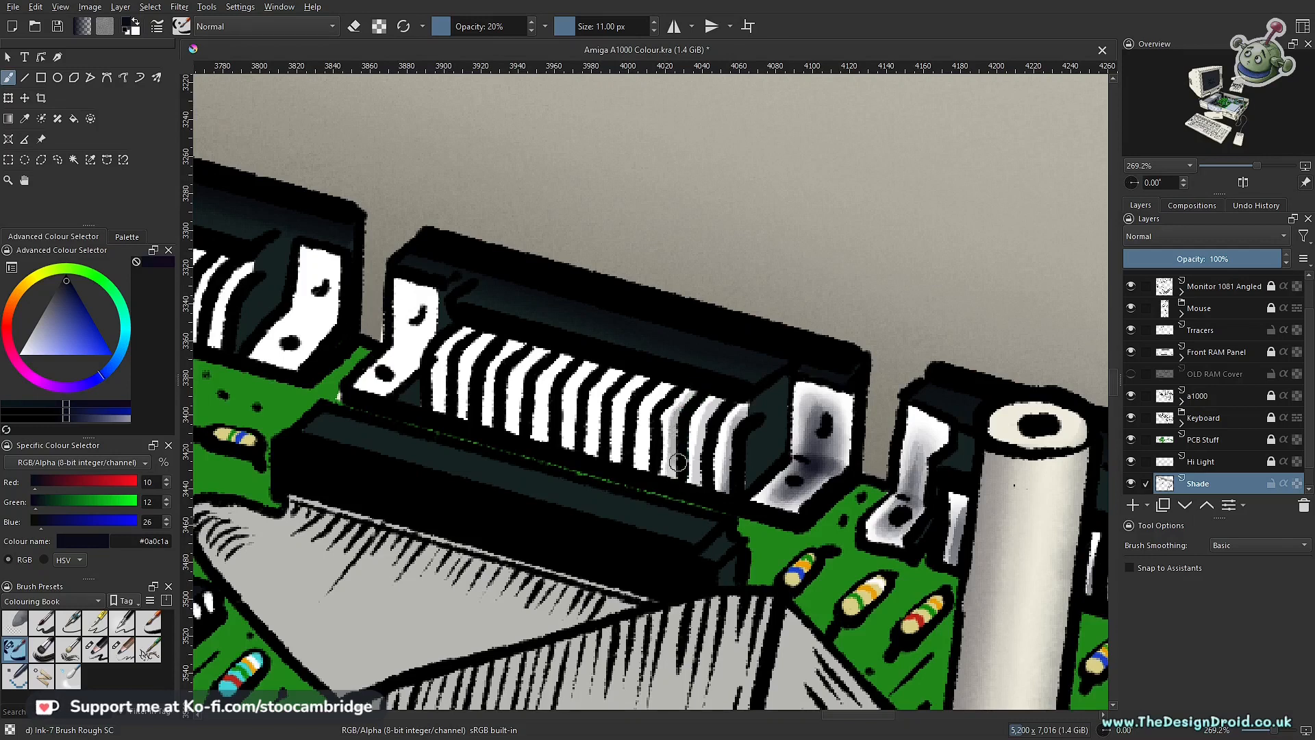
drag(648, 431, 648, 482)
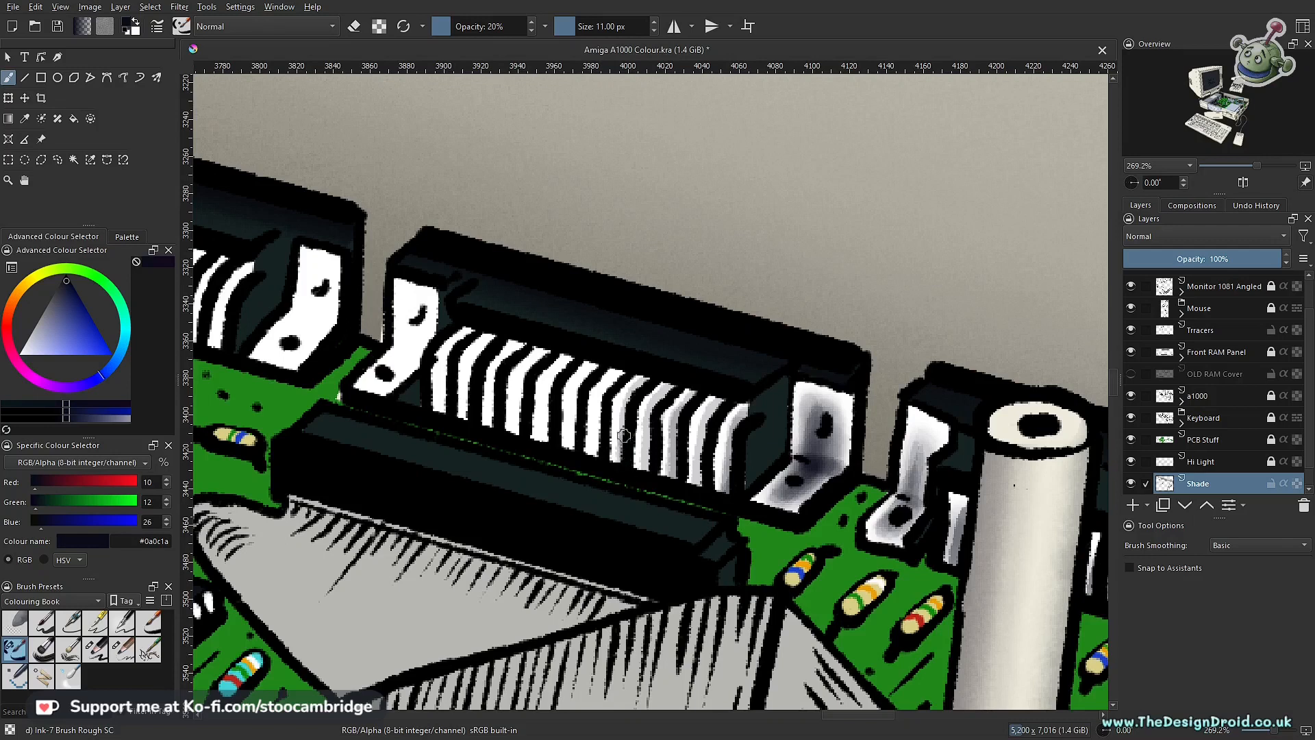
drag(628, 370, 614, 388)
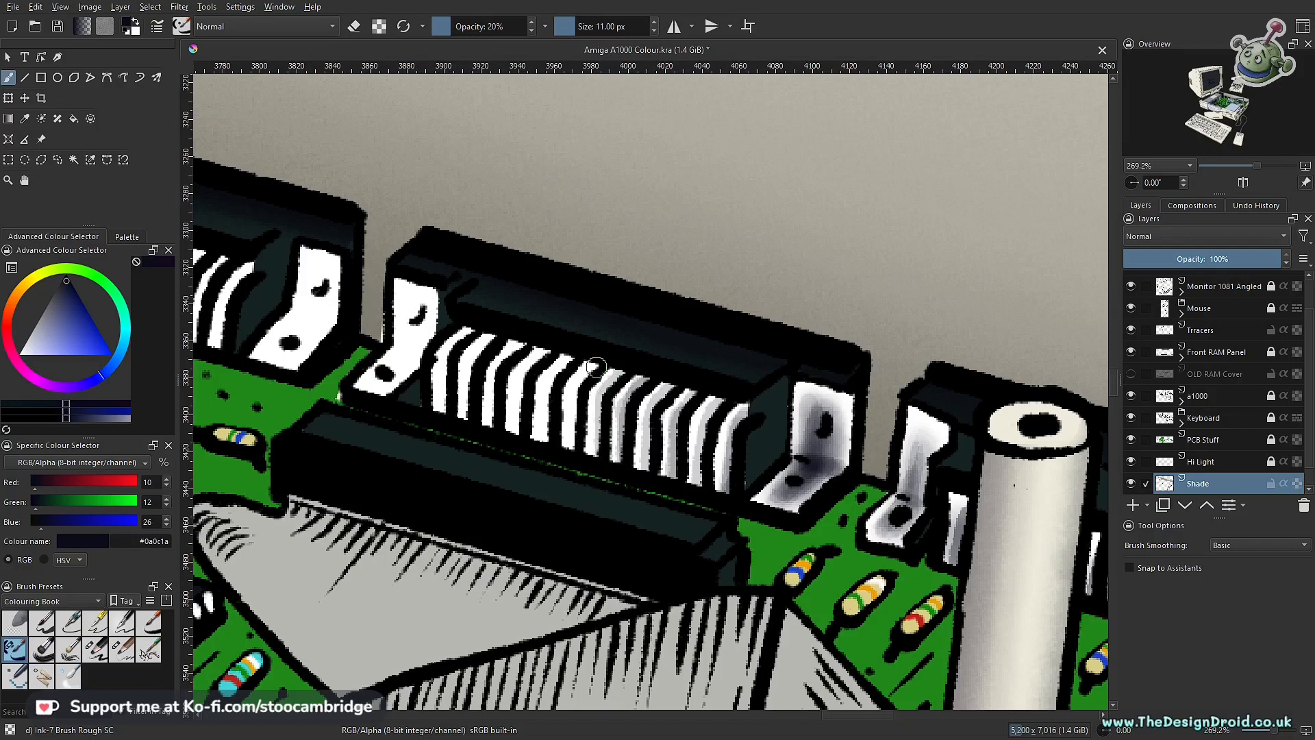
mouse_move(595, 363)
mouse_down()
mouse_move(558, 387)
mouse_move(547, 451)
mouse_move(518, 419)
mouse_move(507, 360)
mouse_move(492, 450)
mouse_move(513, 357)
mouse_move(497, 406)
mouse_move(492, 343)
mouse_move(468, 411)
mouse_move(464, 339)
mouse_move(446, 403)
mouse_up()
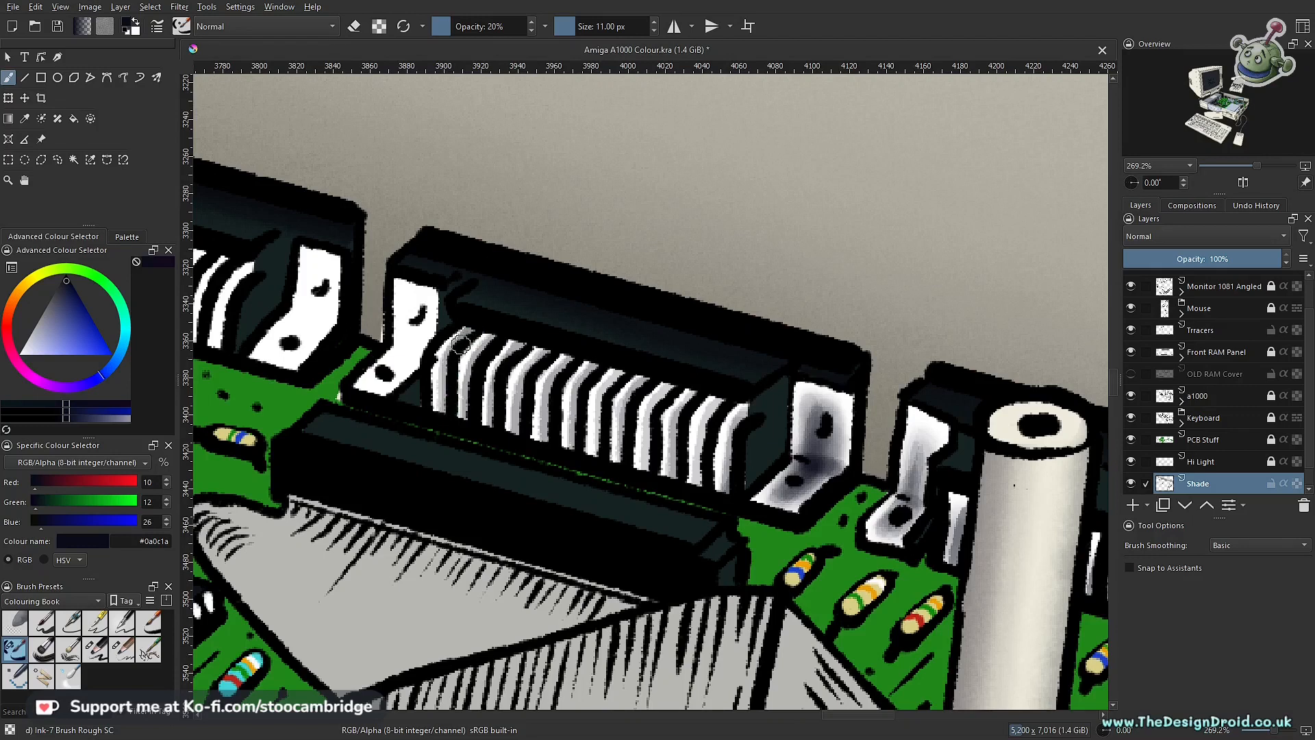
Step: Deepen the ink shading at the lower ends of the pins and add shadow along their upper ends
scroll(546, 432, down, 5)
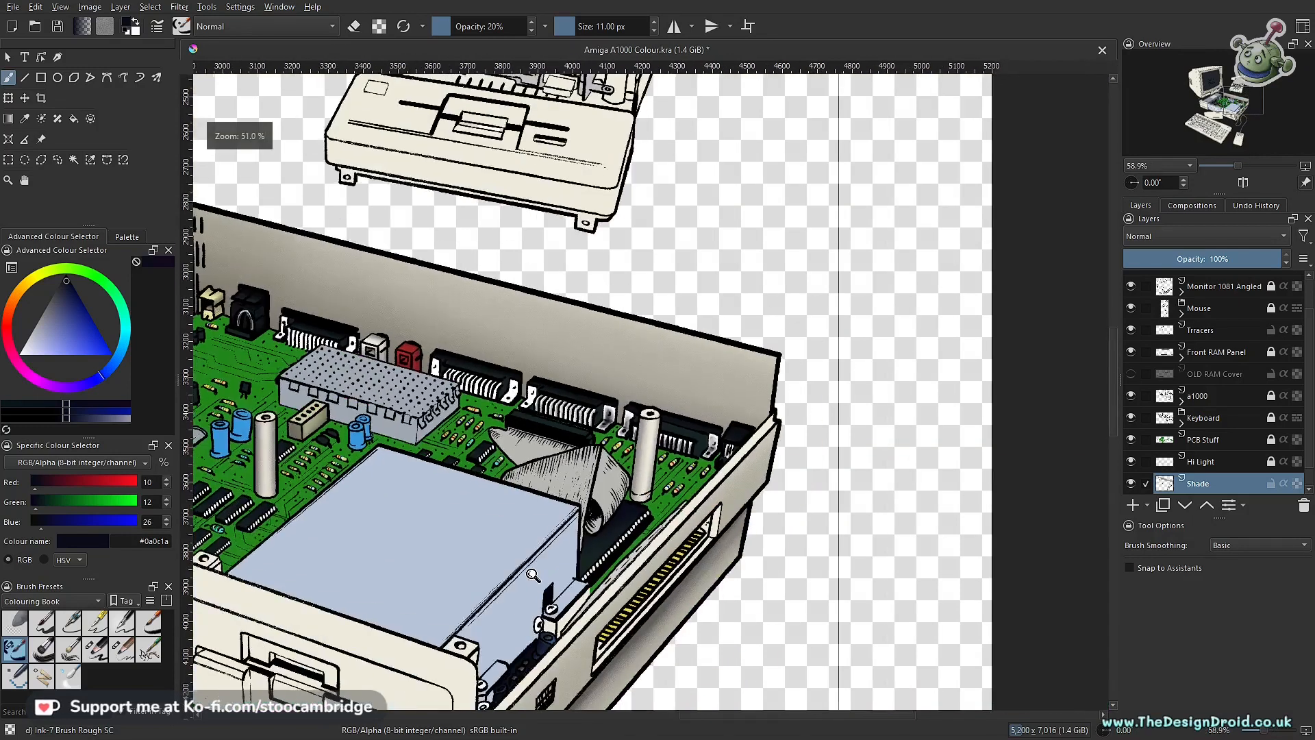
scroll(591, 459, up, 3)
scroll(591, 458, up, 4)
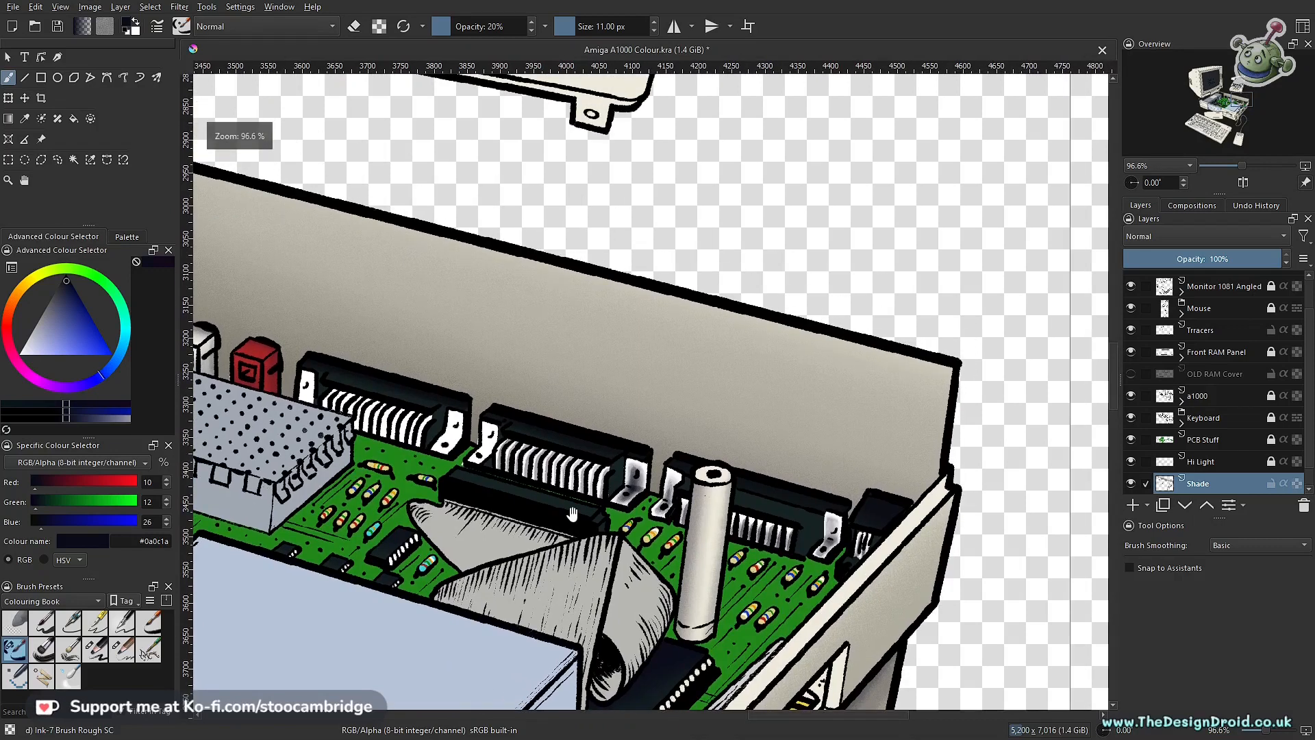
scroll(630, 474, up, 3)
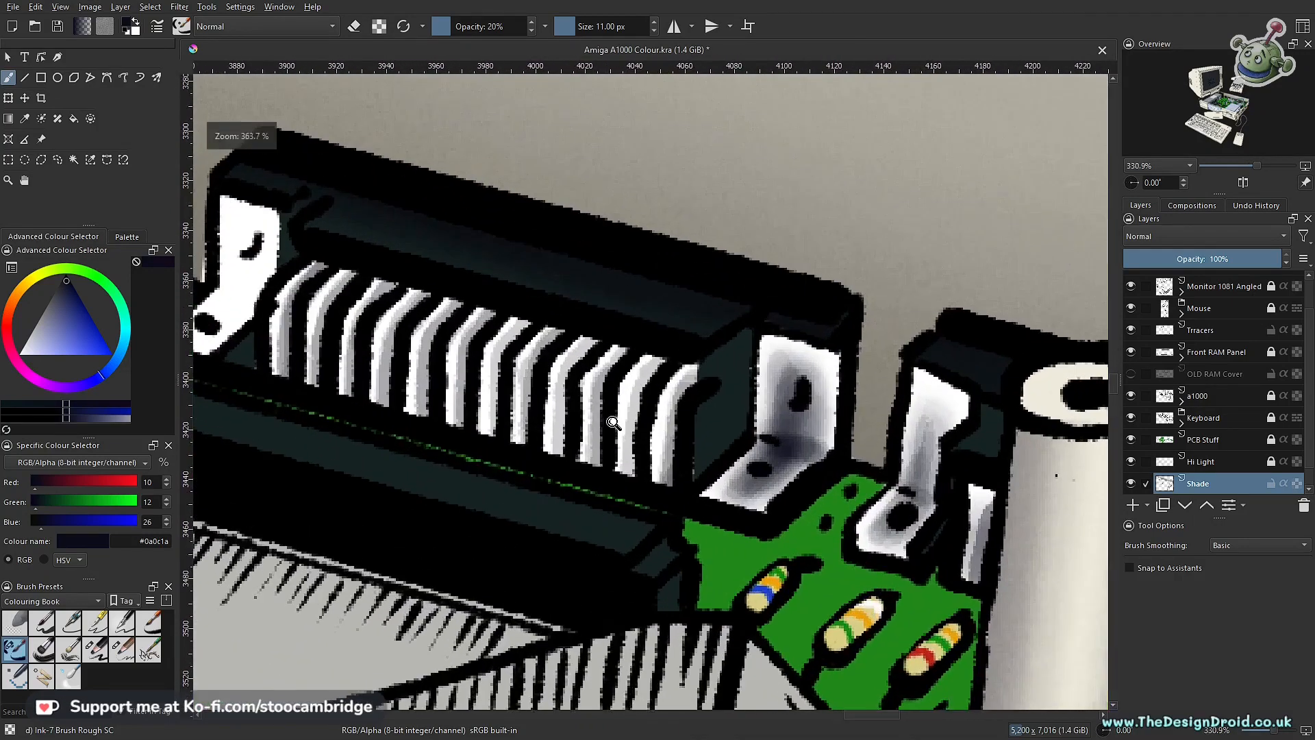
drag(590, 502, 605, 510)
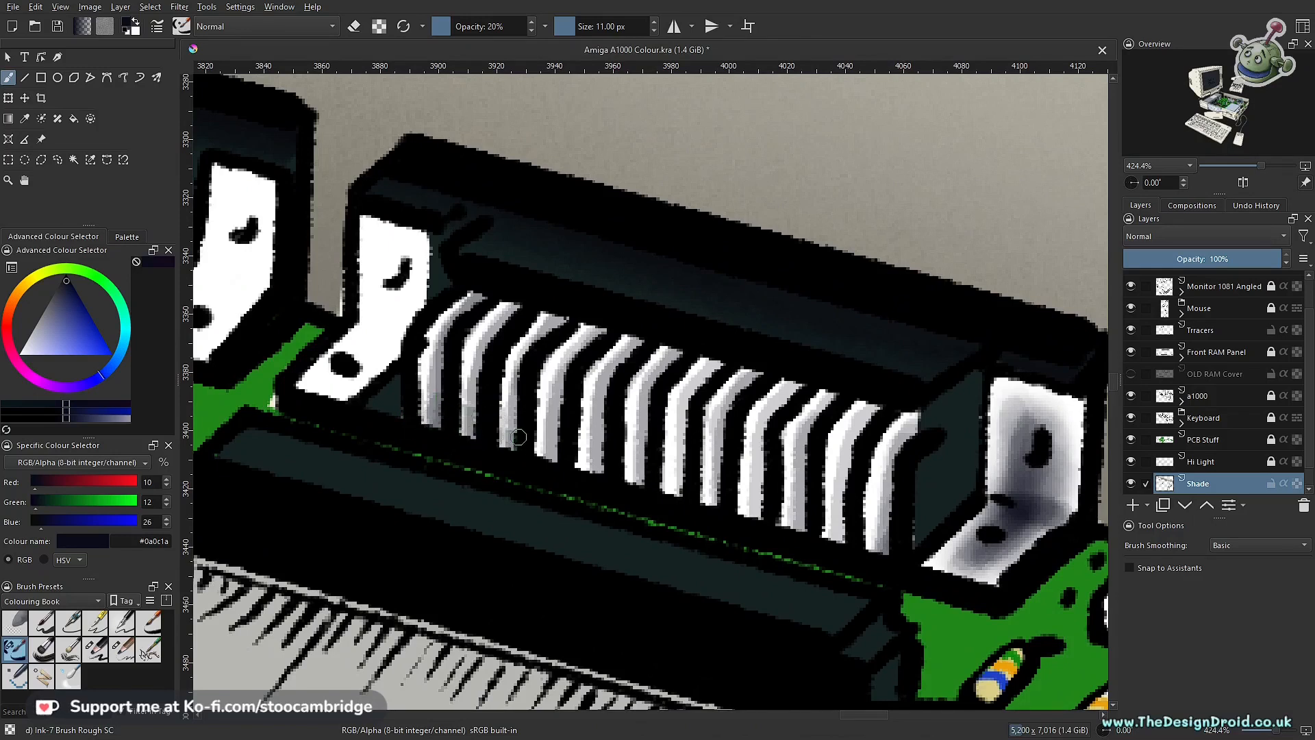
mouse_move(536, 433)
mouse_down()
mouse_move(552, 465)
mouse_move(577, 448)
mouse_move(597, 468)
mouse_move(607, 459)
mouse_move(720, 503)
mouse_up()
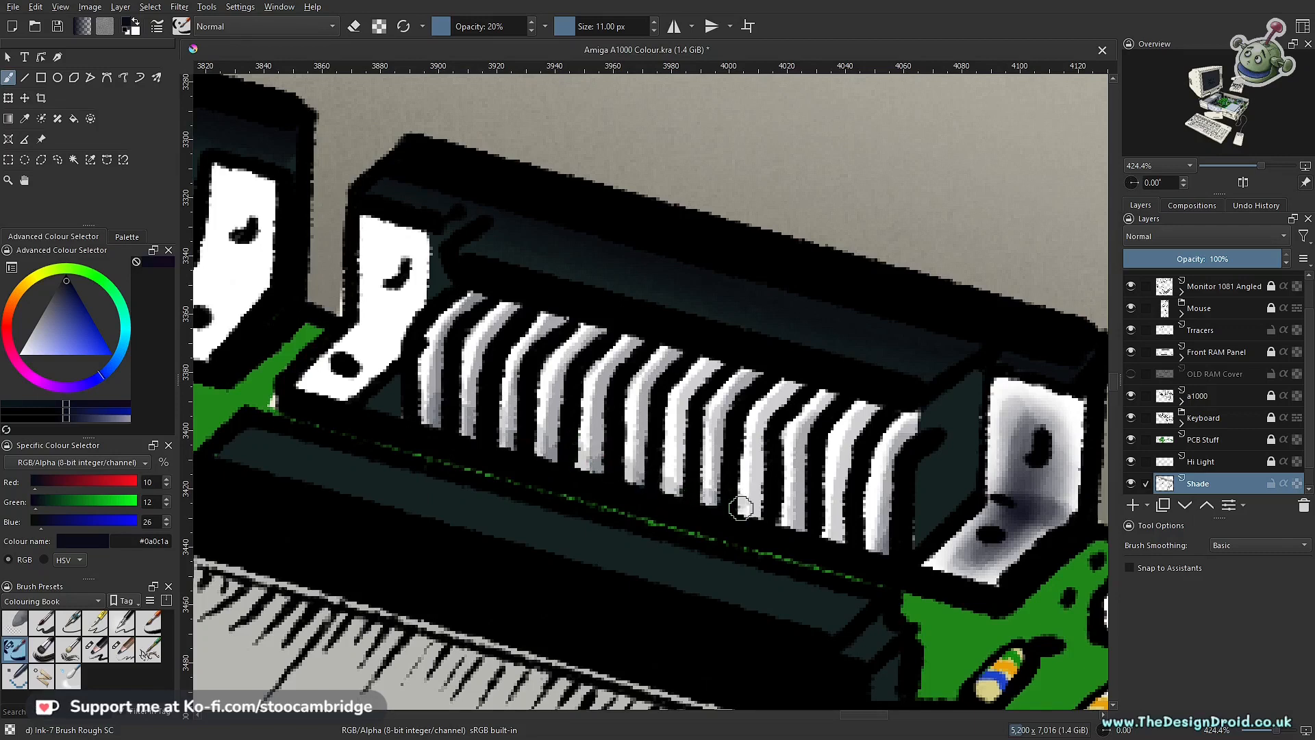
drag(822, 531, 885, 551)
mouse_move(459, 299)
mouse_down()
mouse_move(915, 420)
mouse_move(766, 620)
mouse_move(777, 596)
mouse_move(753, 404)
mouse_up()
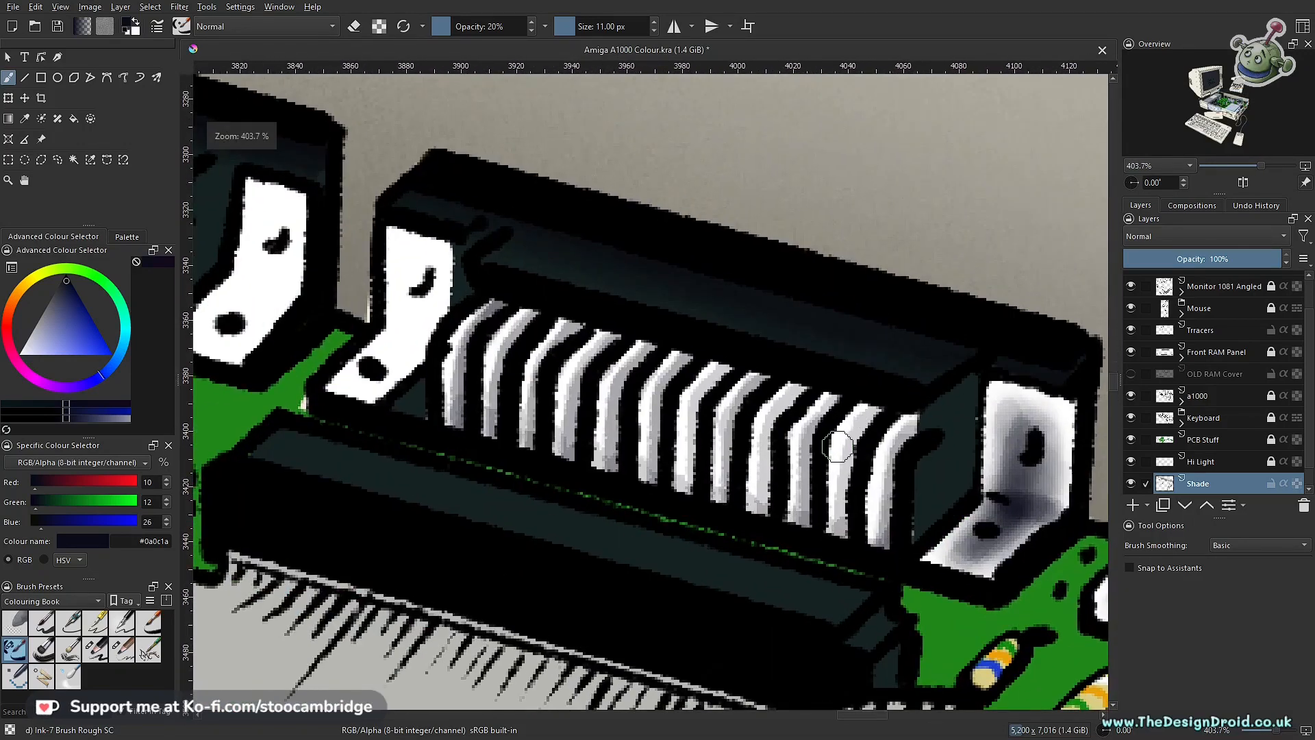
Step: Darken the upper and lower ends of the pin row with the Charcoal Pencil Medium at 32 px and 15% opacity, erasing off
click(120, 648)
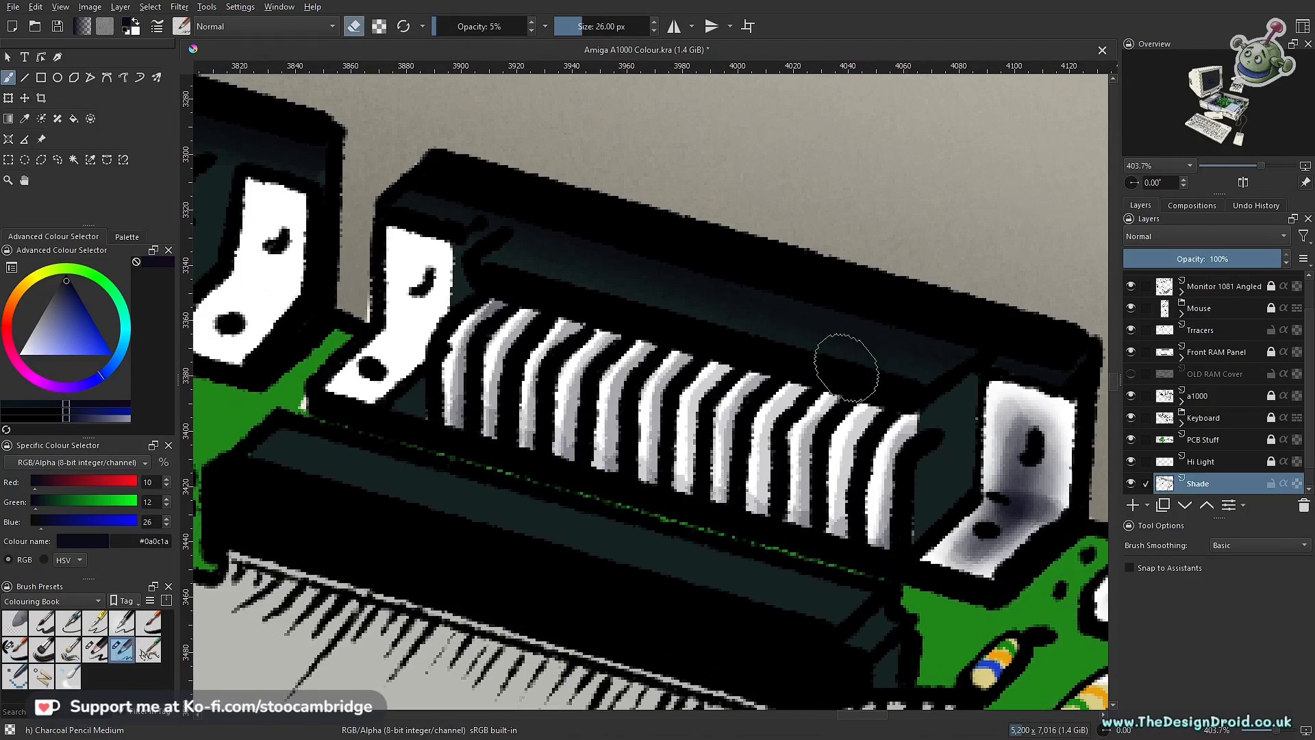
key(bracketright)
key(bracketright)
key(o)
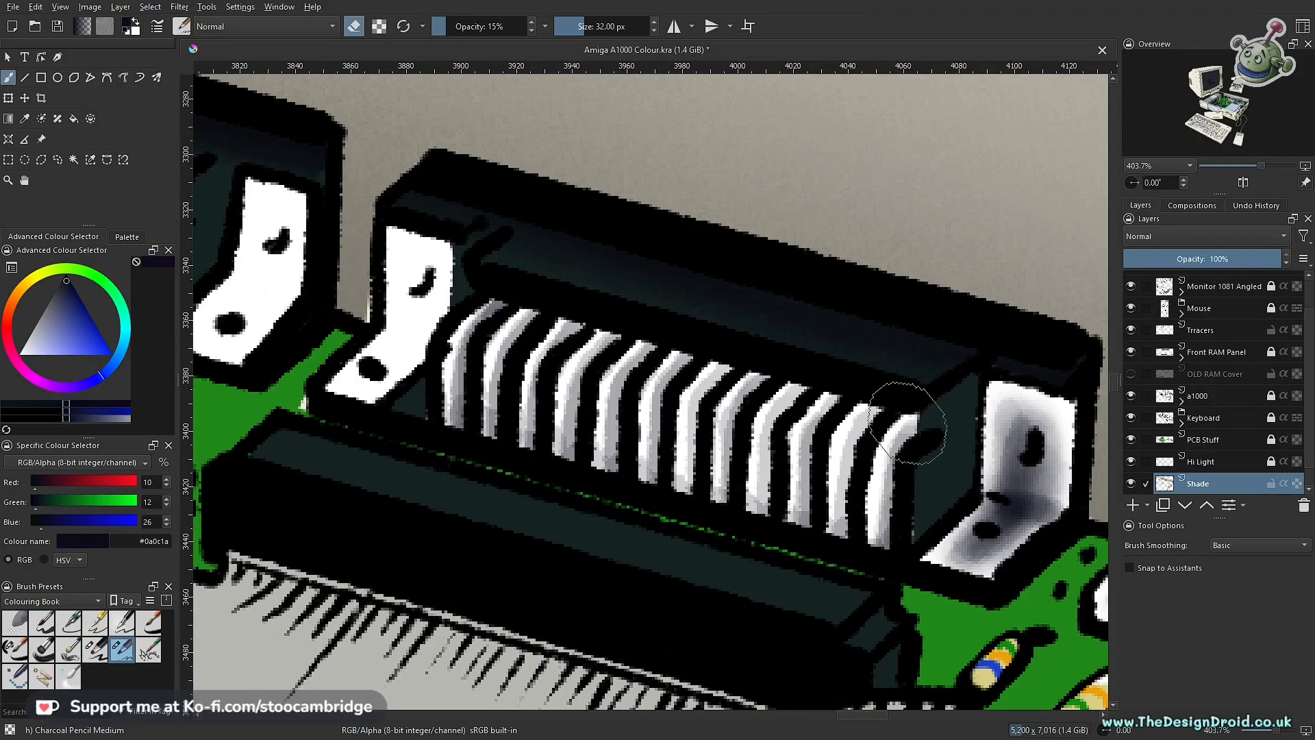
key(e)
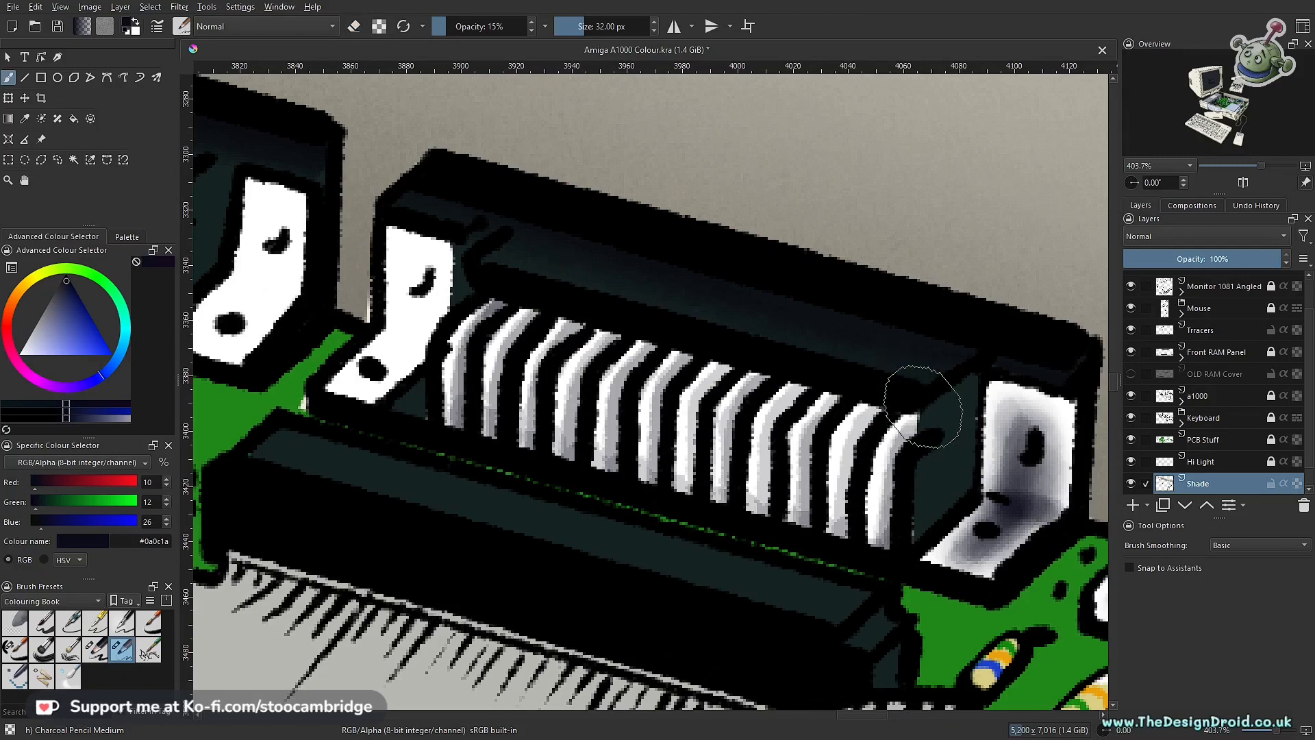
mouse_move(930, 414)
mouse_down()
mouse_move(625, 305)
mouse_move(498, 292)
mouse_up()
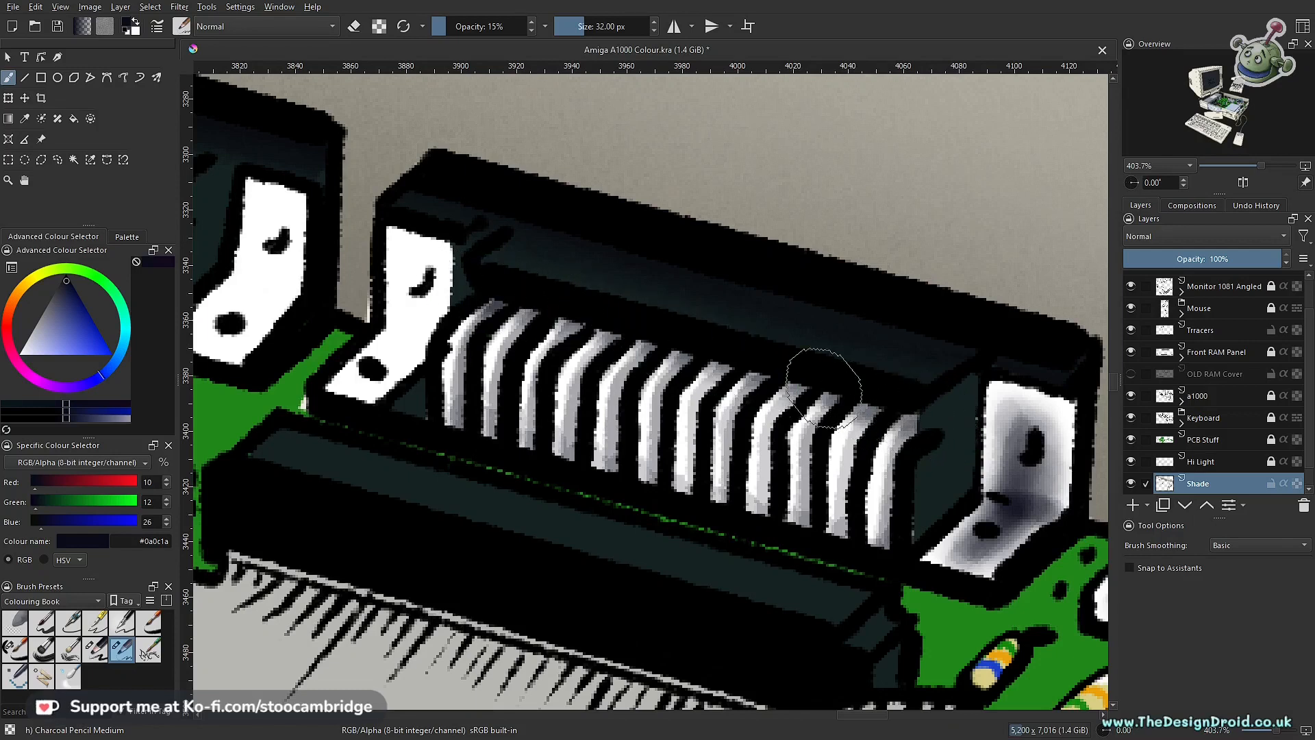
mouse_move(428, 428)
mouse_down()
mouse_move(572, 445)
mouse_move(883, 546)
mouse_up()
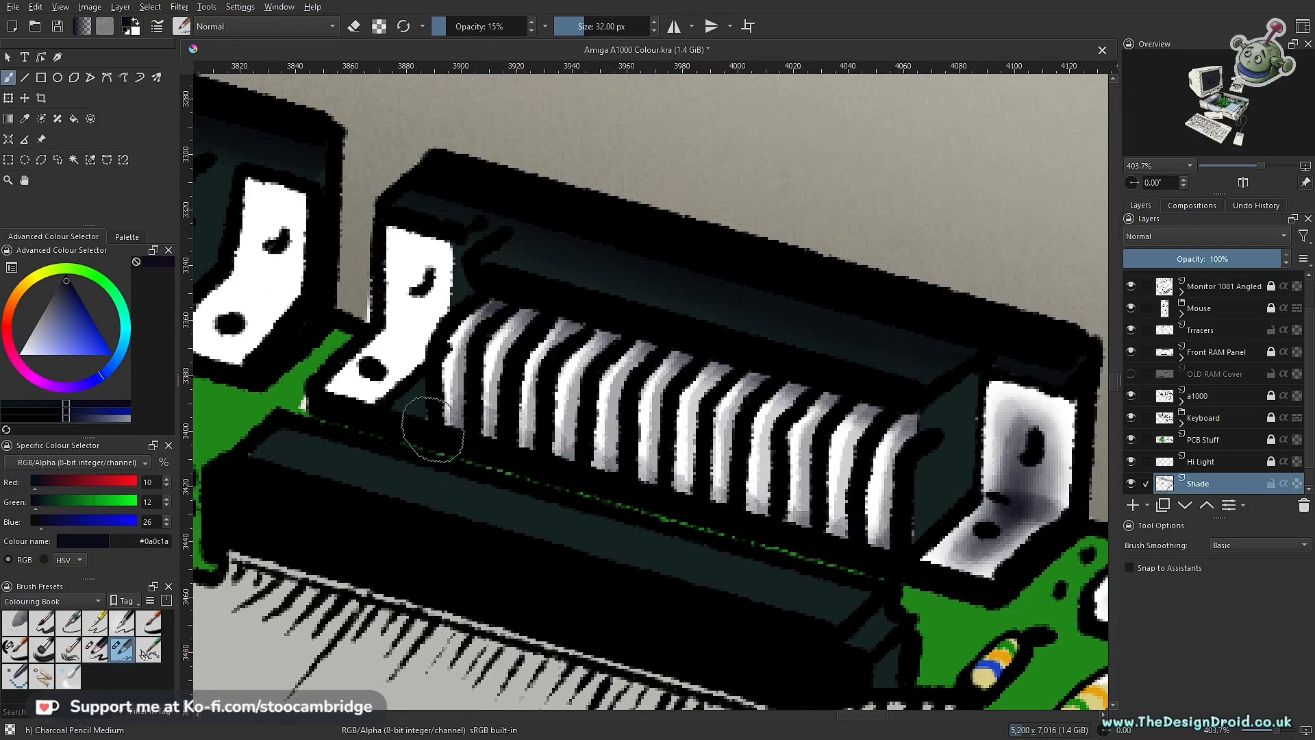
Step: Set up the Ink-7 Brush Rough in erase mode at 8 px and 30% opacity to lighten the shaded pins
scroll(938, 533, down, 8)
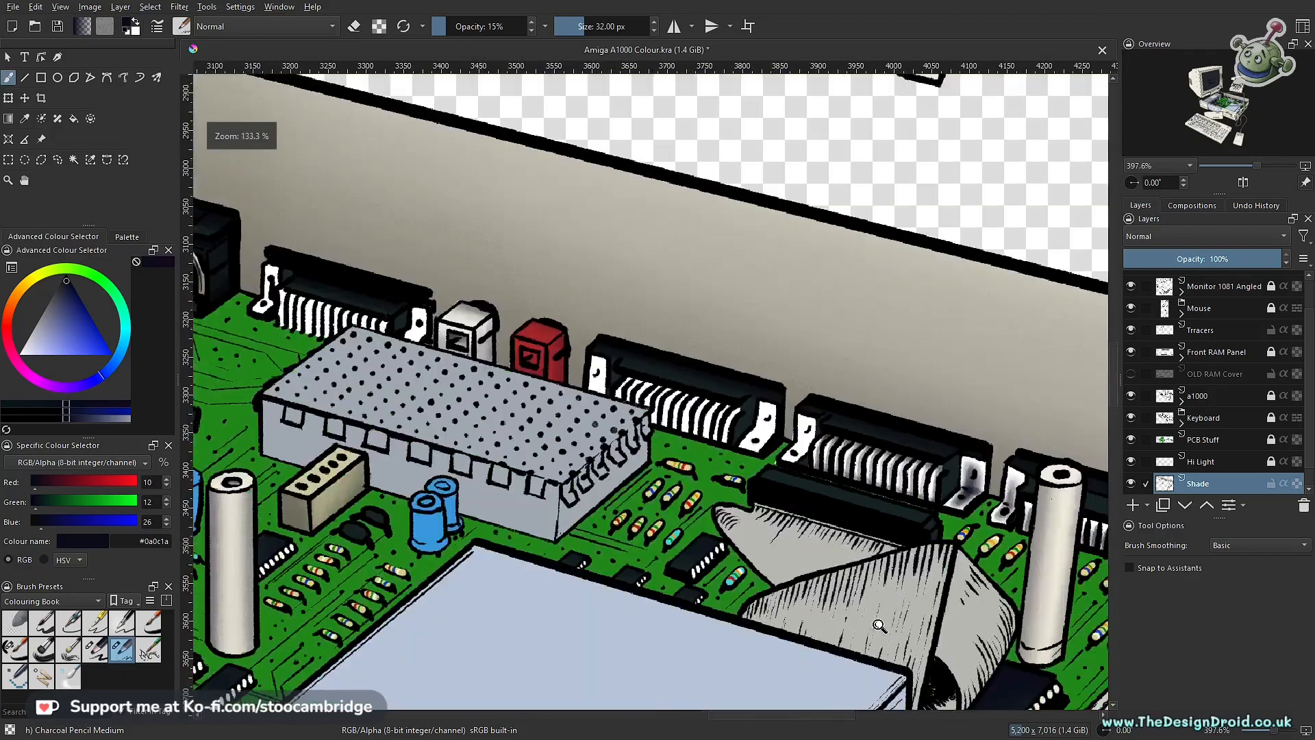
drag(939, 533, 691, 541)
scroll(690, 527, down, 5)
scroll(751, 473, up, 5)
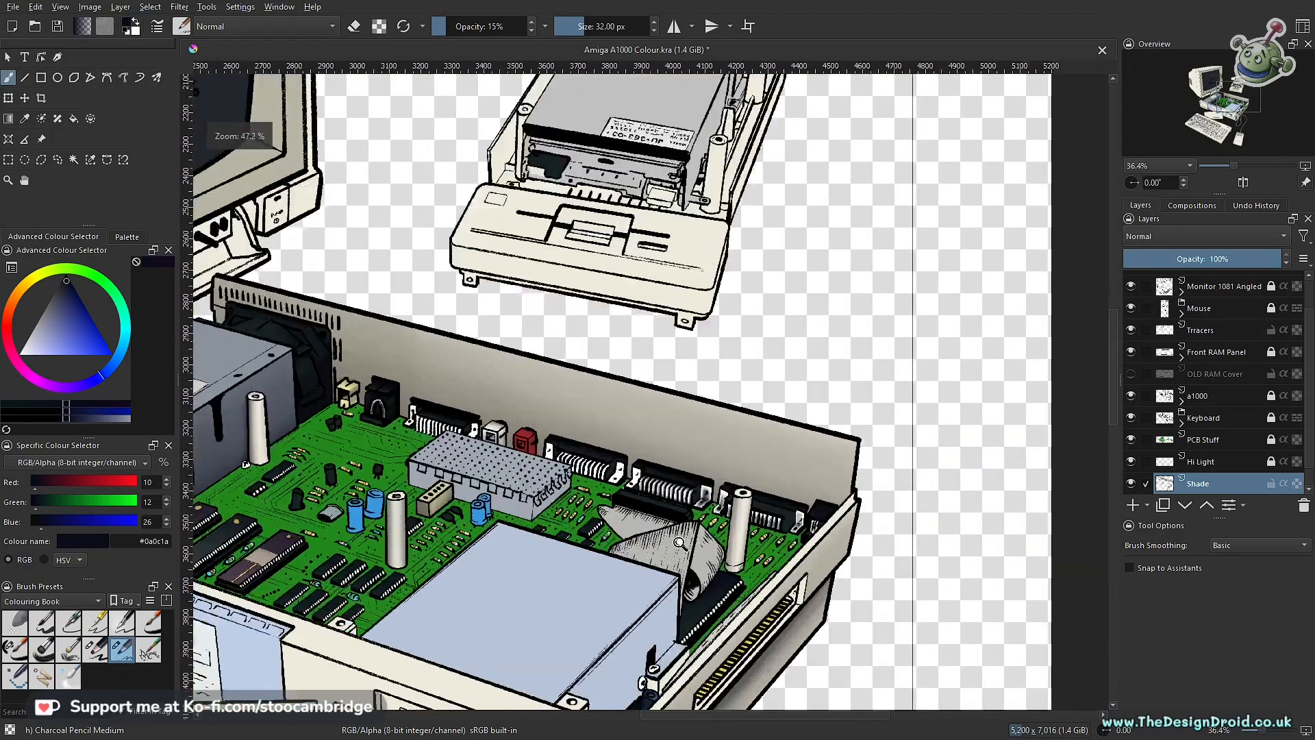
scroll(751, 469, up, 6)
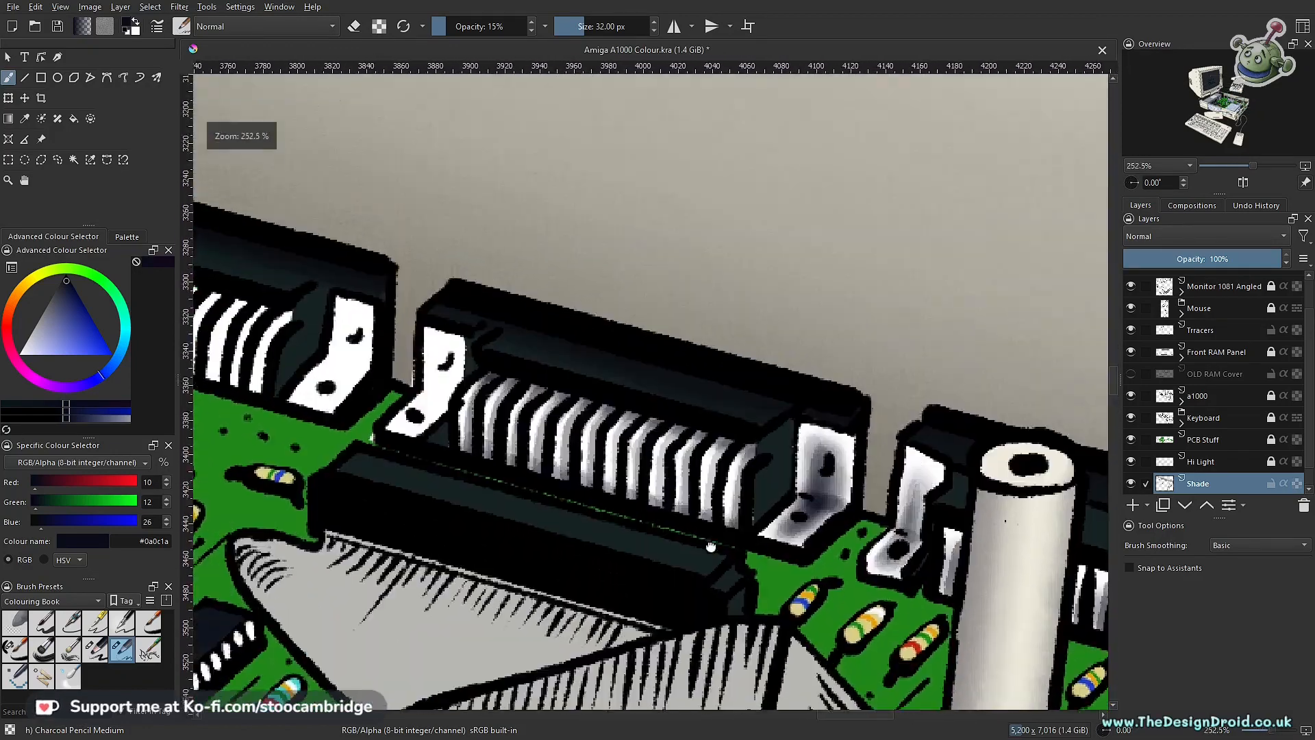
click(15, 649)
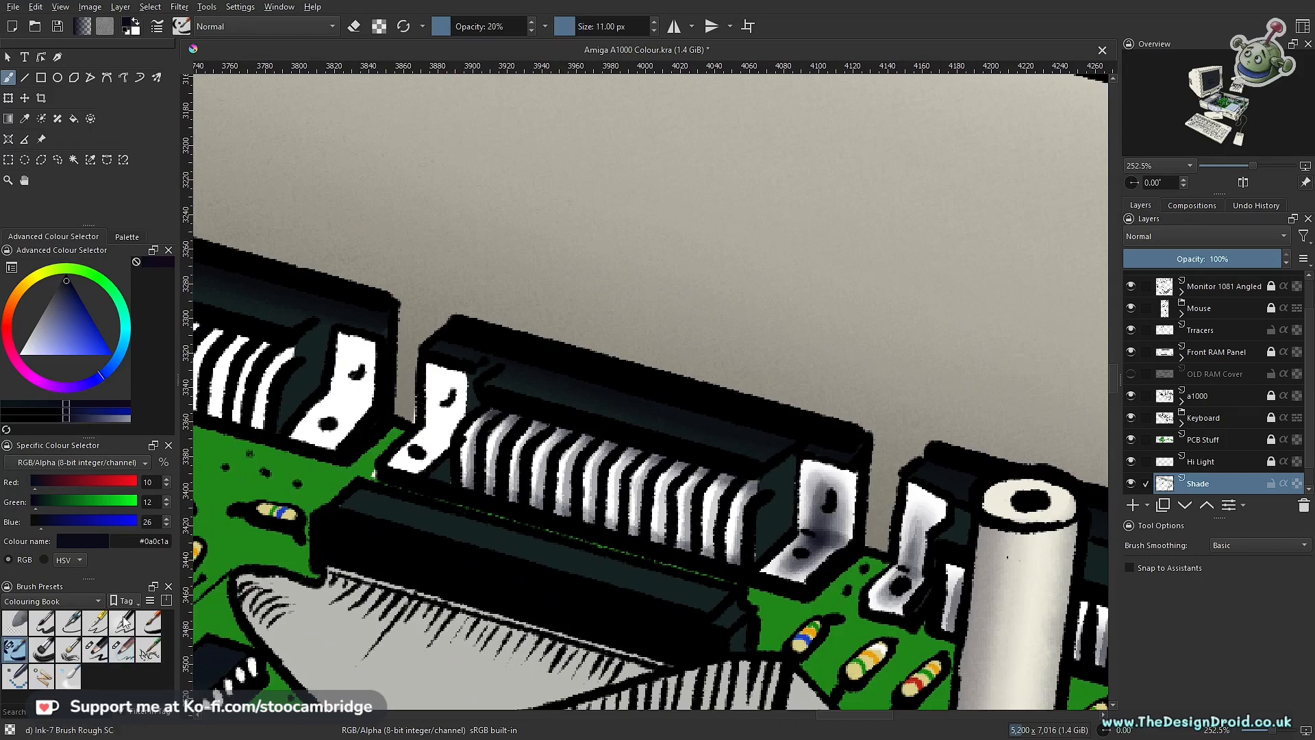
scroll(744, 510, up, 4)
key(e)
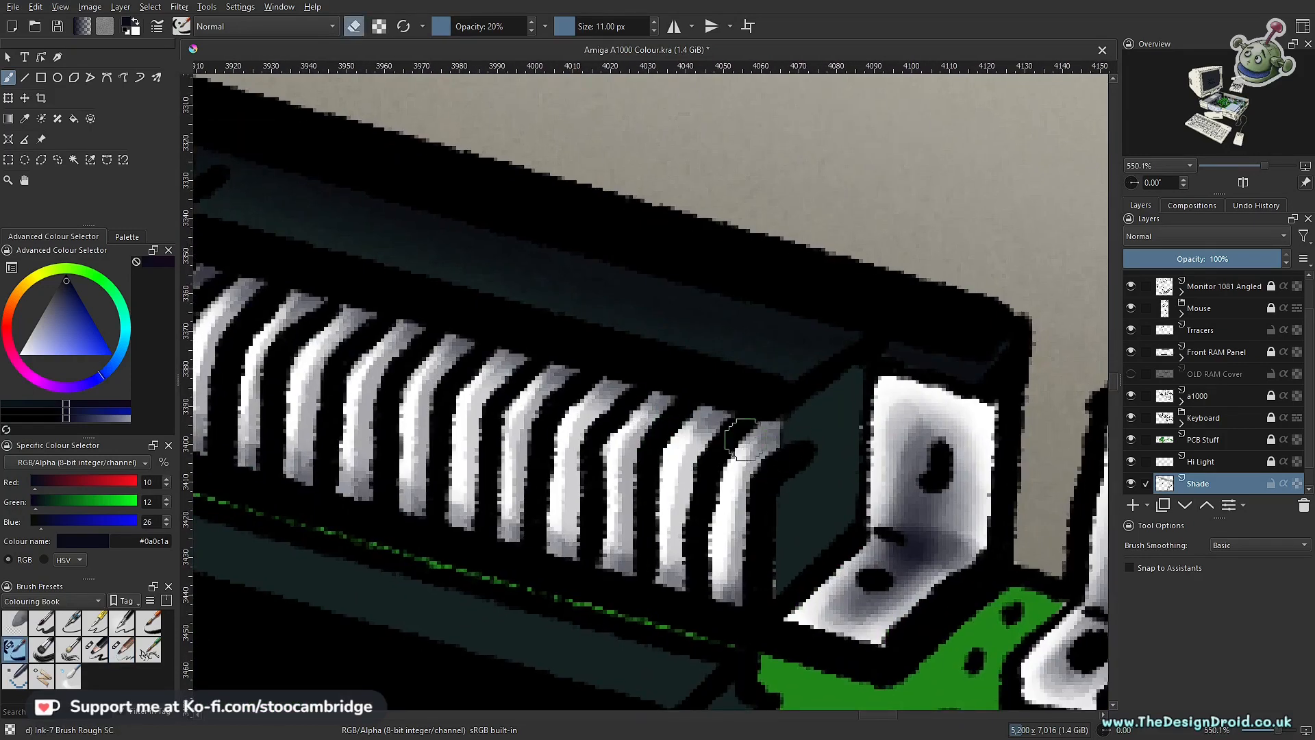
scroll(768, 413, up, 2)
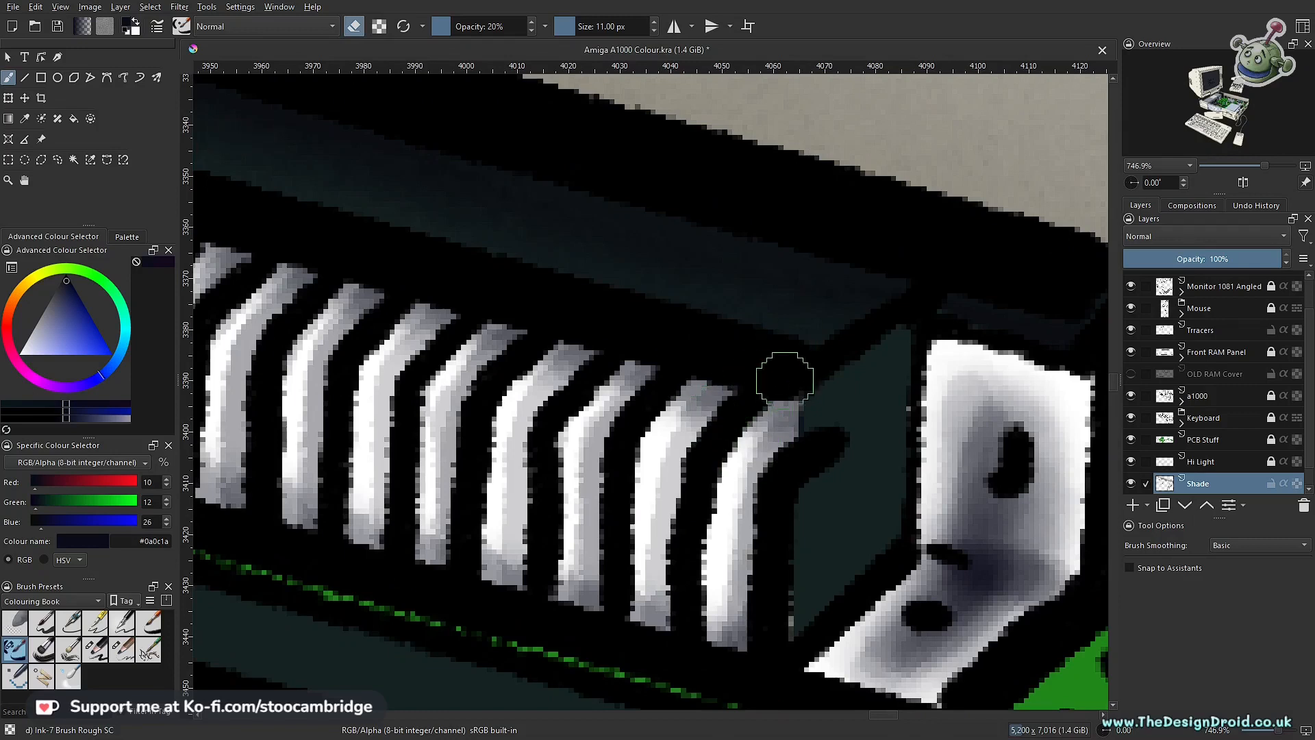
key(bracketleft)
key(bracketright)
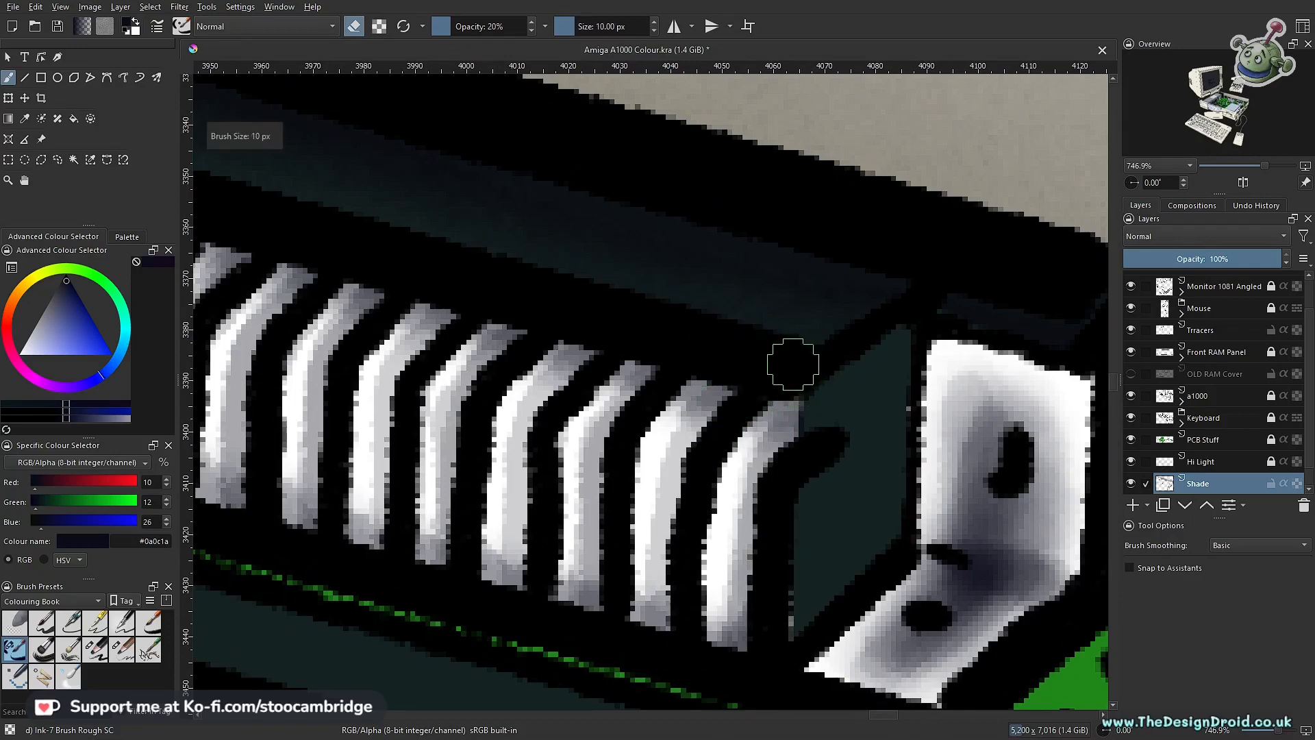
scroll(757, 444, down, 2)
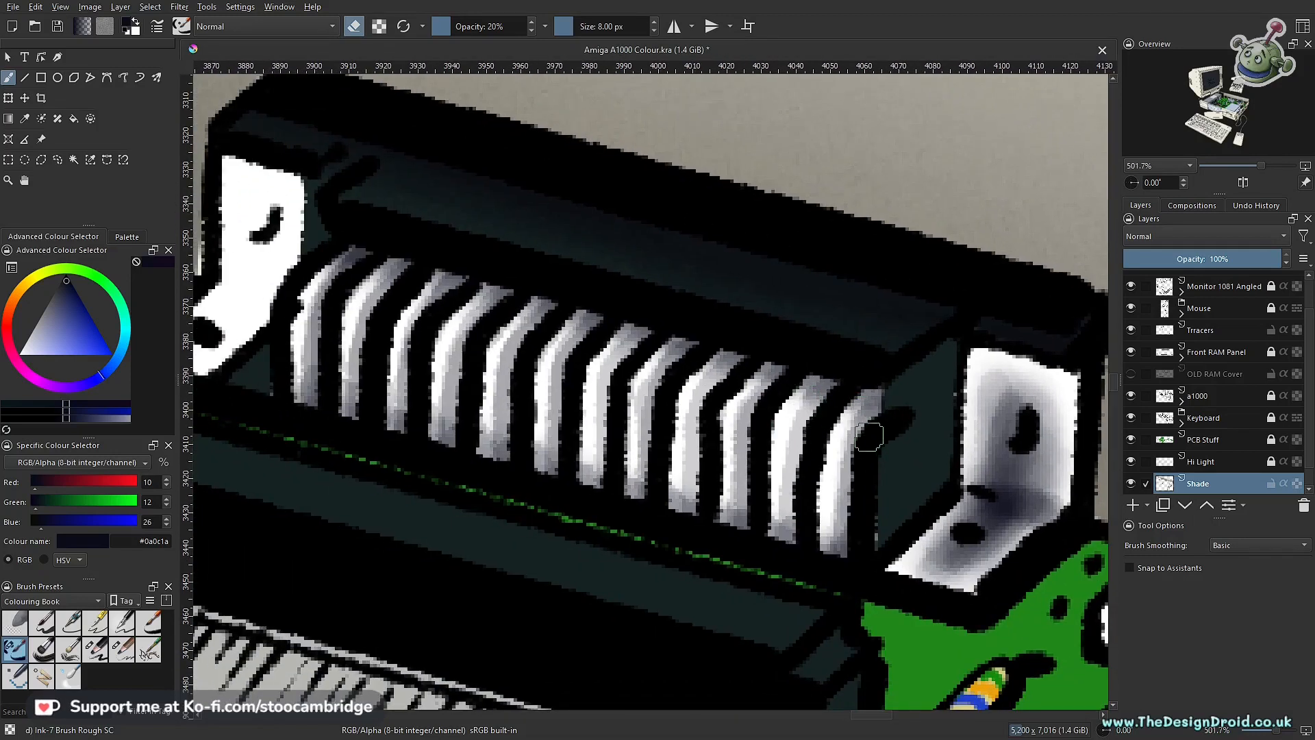
key(o)
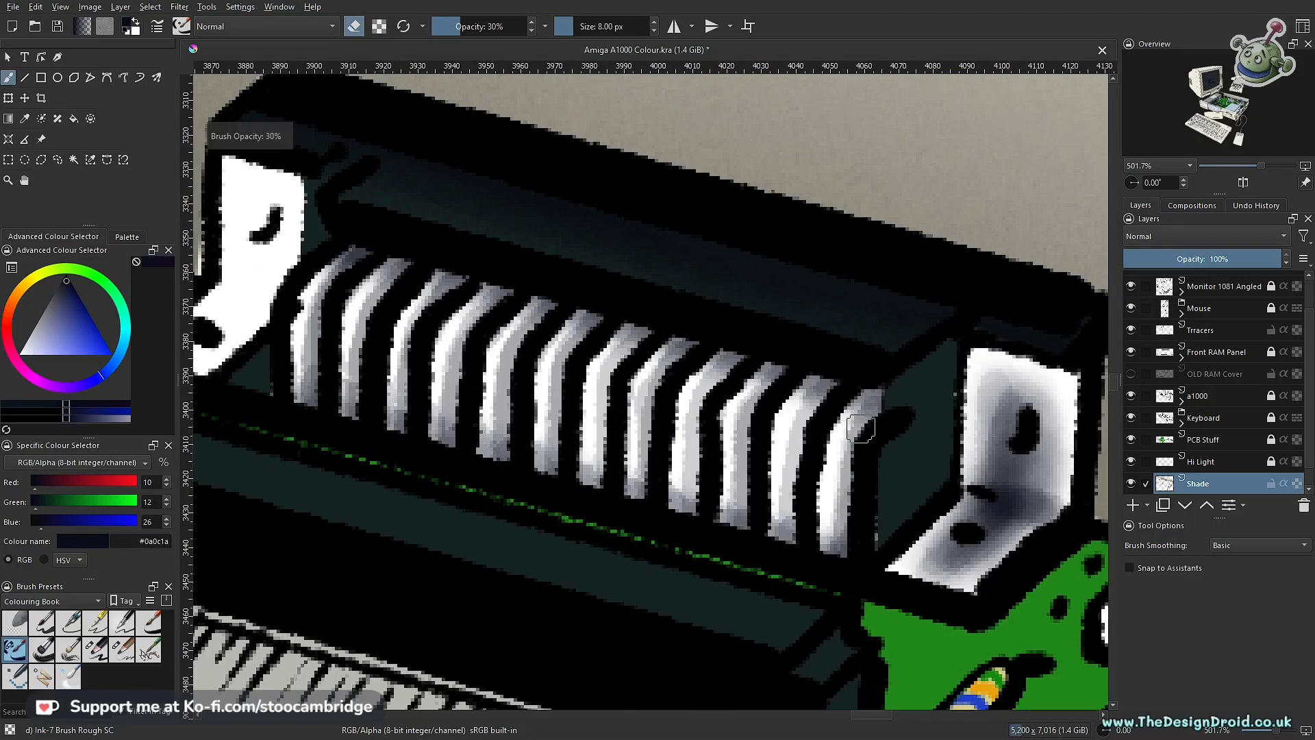
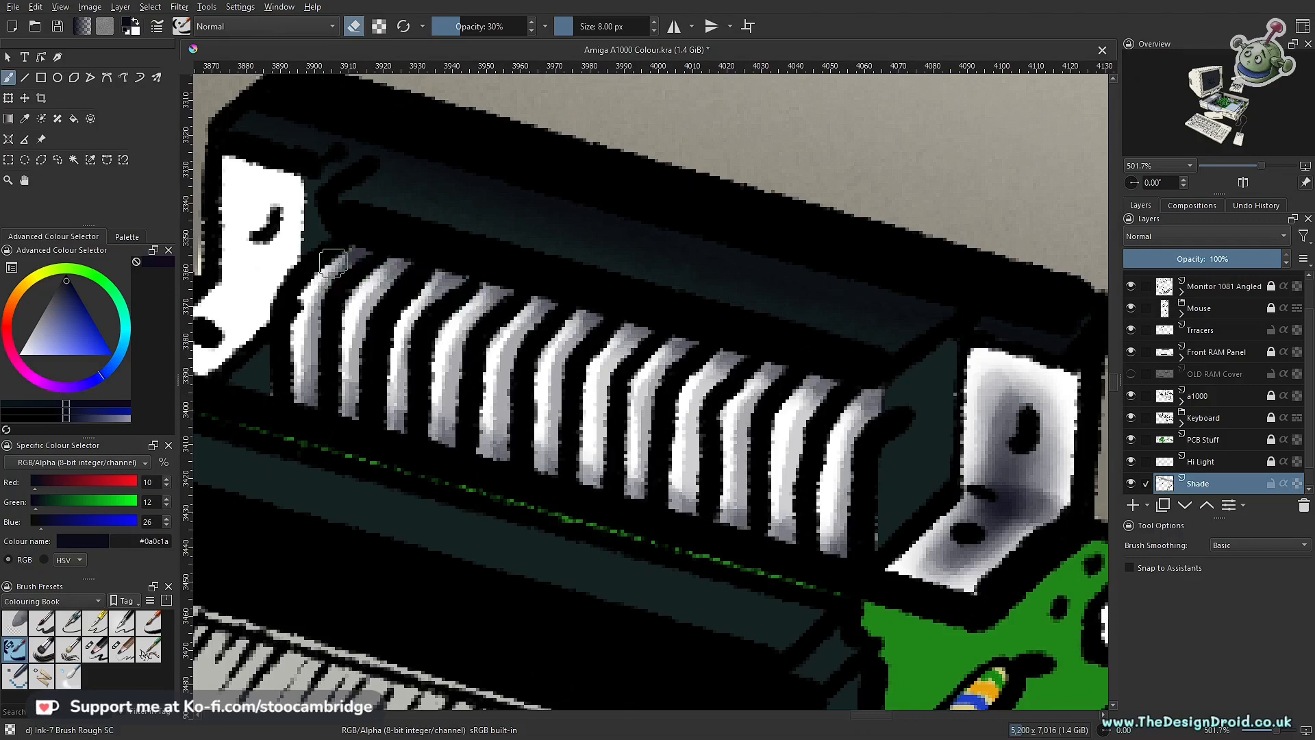
Step: Lighten the shaded pins of the middle rear connector with the ink eraser at 8 px and 30% opacity
drag(521, 360, 510, 503)
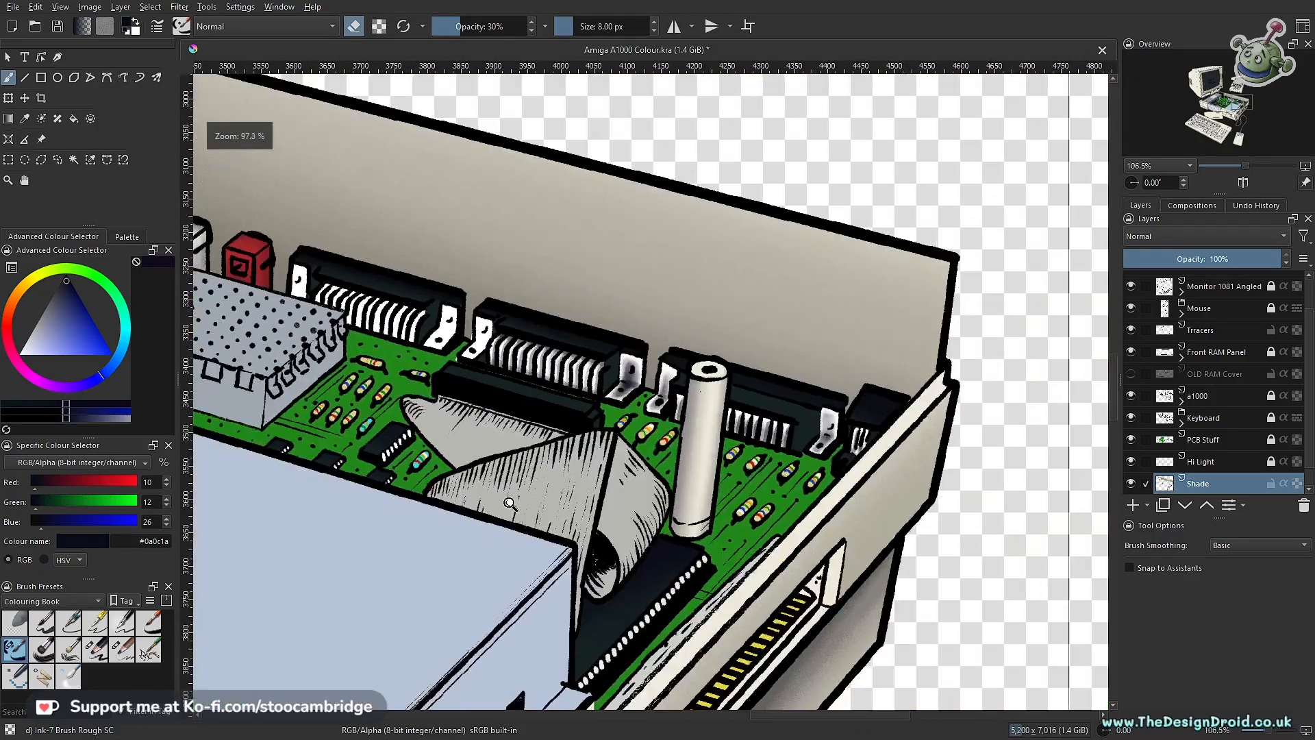
drag(674, 436, 747, 348)
drag(685, 298, 698, 456)
drag(582, 415, 758, 545)
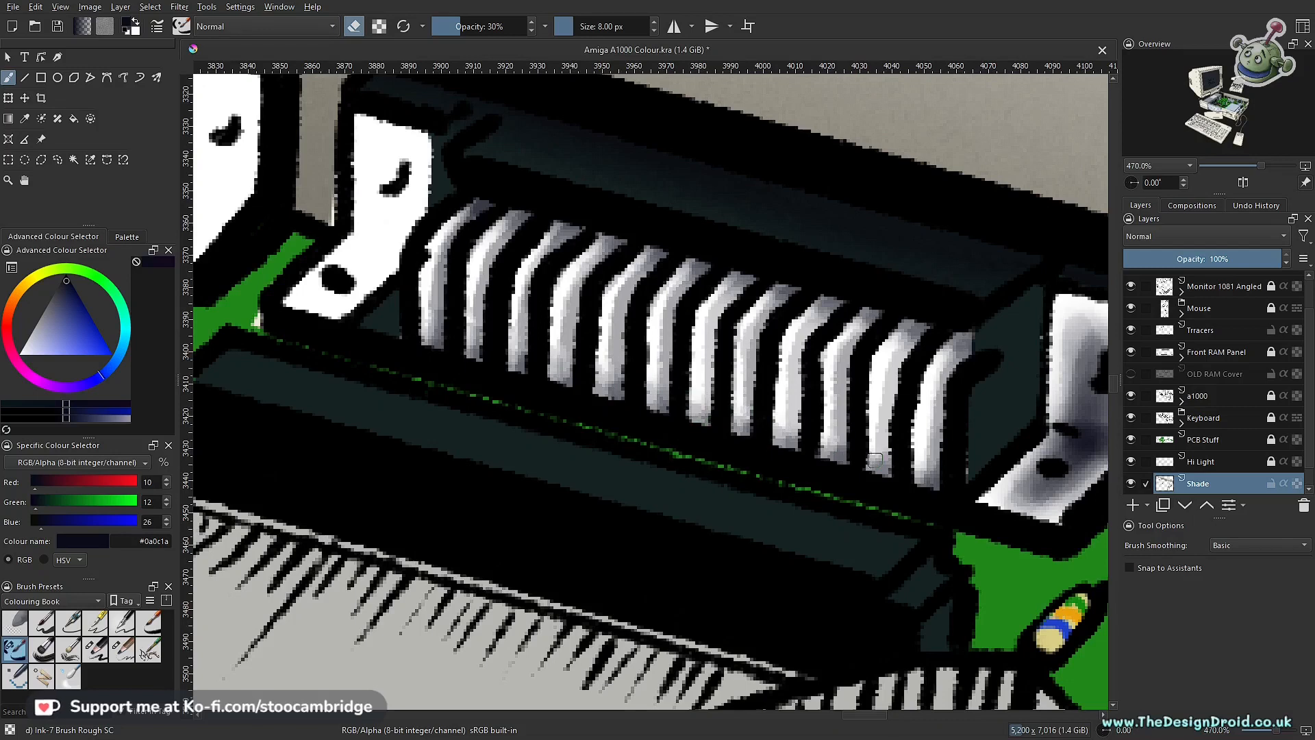
drag(834, 404, 716, 444)
drag(619, 480, 678, 437)
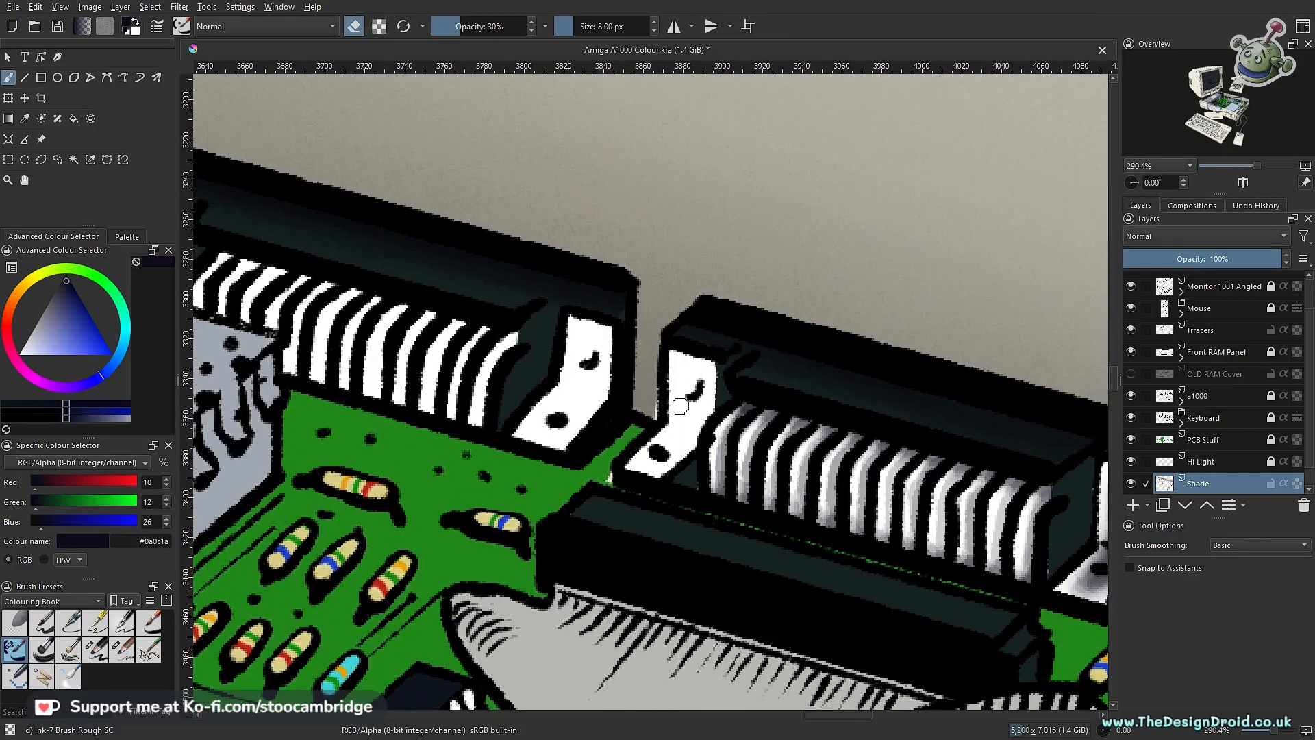
drag(529, 376, 798, 498)
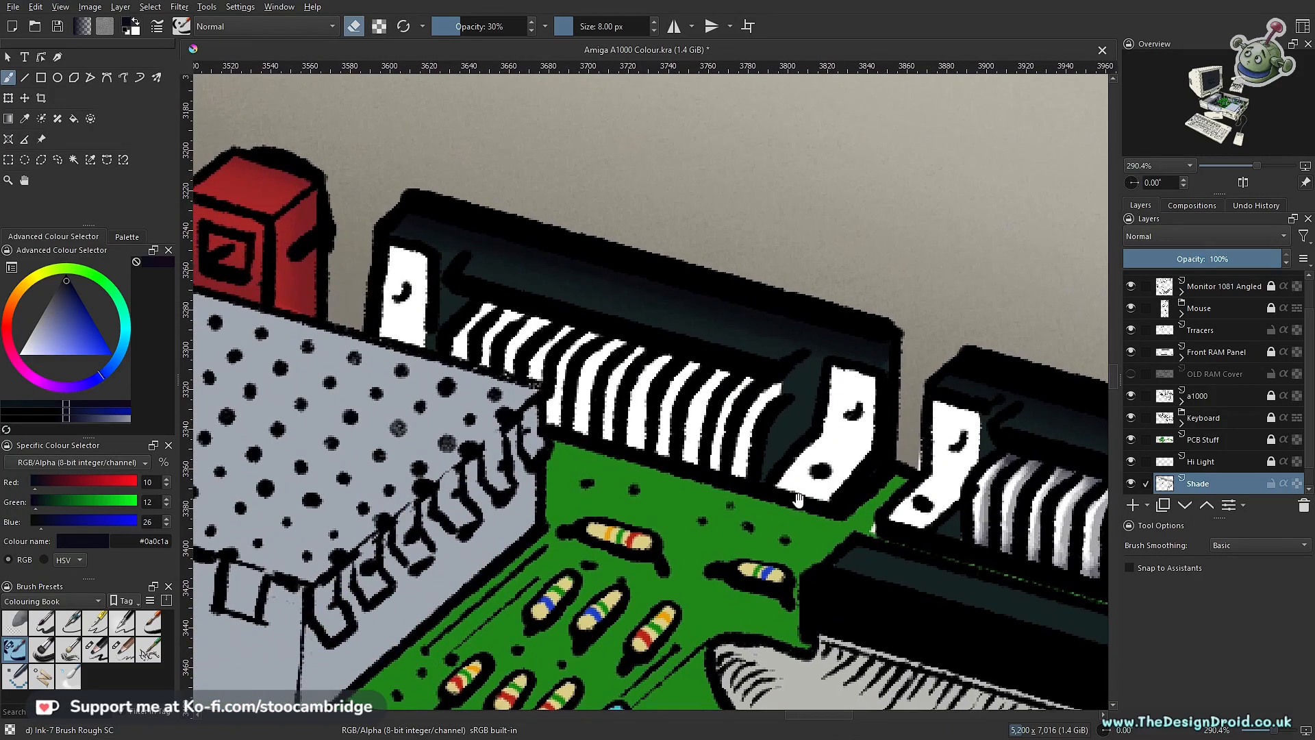
Step: Outline the unshaded white bracket of the middle rear connector with a polygonal selection
drag(911, 467, 735, 438)
key(slash)
mouse_move(712, 503)
mouse_down()
mouse_move(661, 391)
mouse_move(702, 330)
mouse_up()
key(o)
key(o)
key(o)
key(i)
click(41, 159)
click(847, 254)
click(922, 275)
click(829, 475)
click(833, 375)
click(844, 255)
Step: Shade the selected bracket with the Charcoal Pencil Large at 15 px and 5% opacity
key(b)
key(ctrl+z)
key(bracketleft)
mouse_move(877, 302)
mouse_down()
mouse_move(812, 438)
mouse_move(865, 387)
mouse_move(827, 419)
mouse_up()
key(i)
key(i)
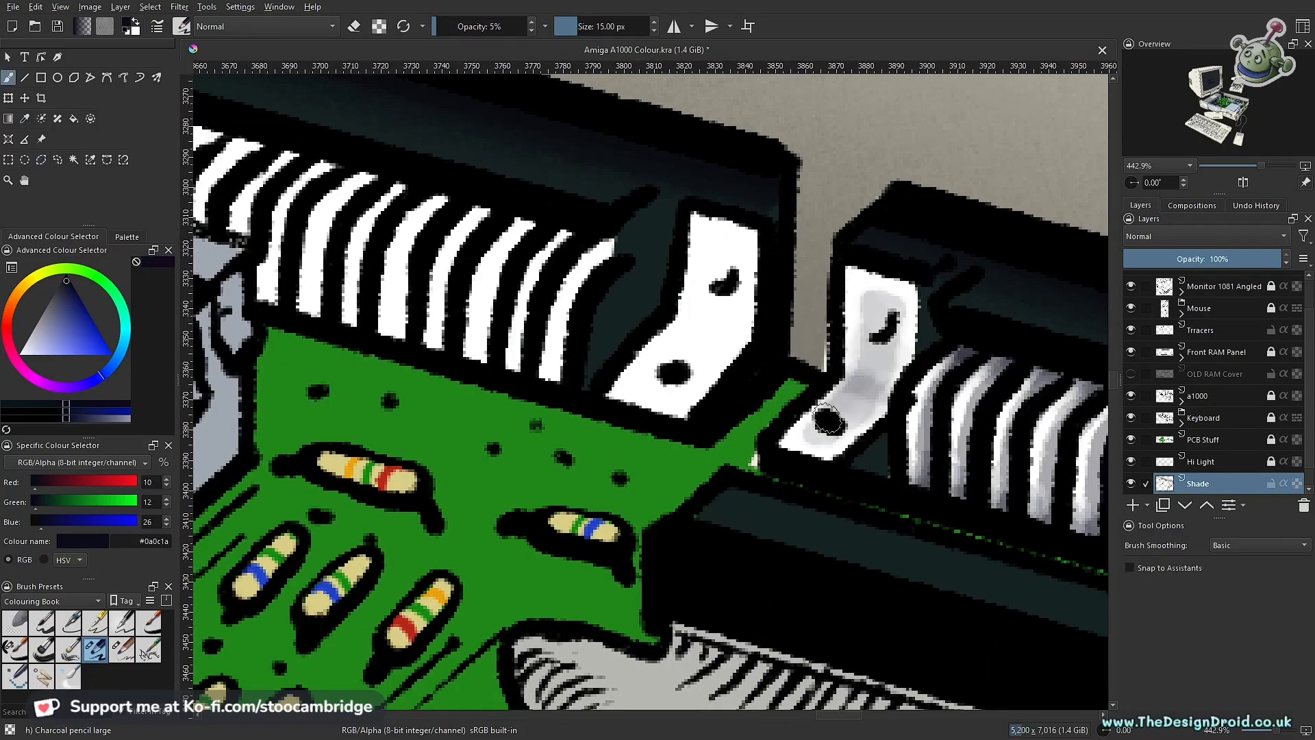
Step: Shade the white bracket of the neighbouring connector, at the end farther from the red socket, with the 15 px charcoal pencil
mouse_move(665, 349)
mouse_down()
mouse_move(701, 368)
mouse_move(708, 272)
mouse_move(725, 291)
mouse_move(700, 295)
mouse_move(754, 403)
mouse_move(921, 463)
mouse_up()
mouse_move(741, 406)
mouse_down()
mouse_move(808, 373)
mouse_move(781, 383)
mouse_up()
scroll(733, 420, down, 2)
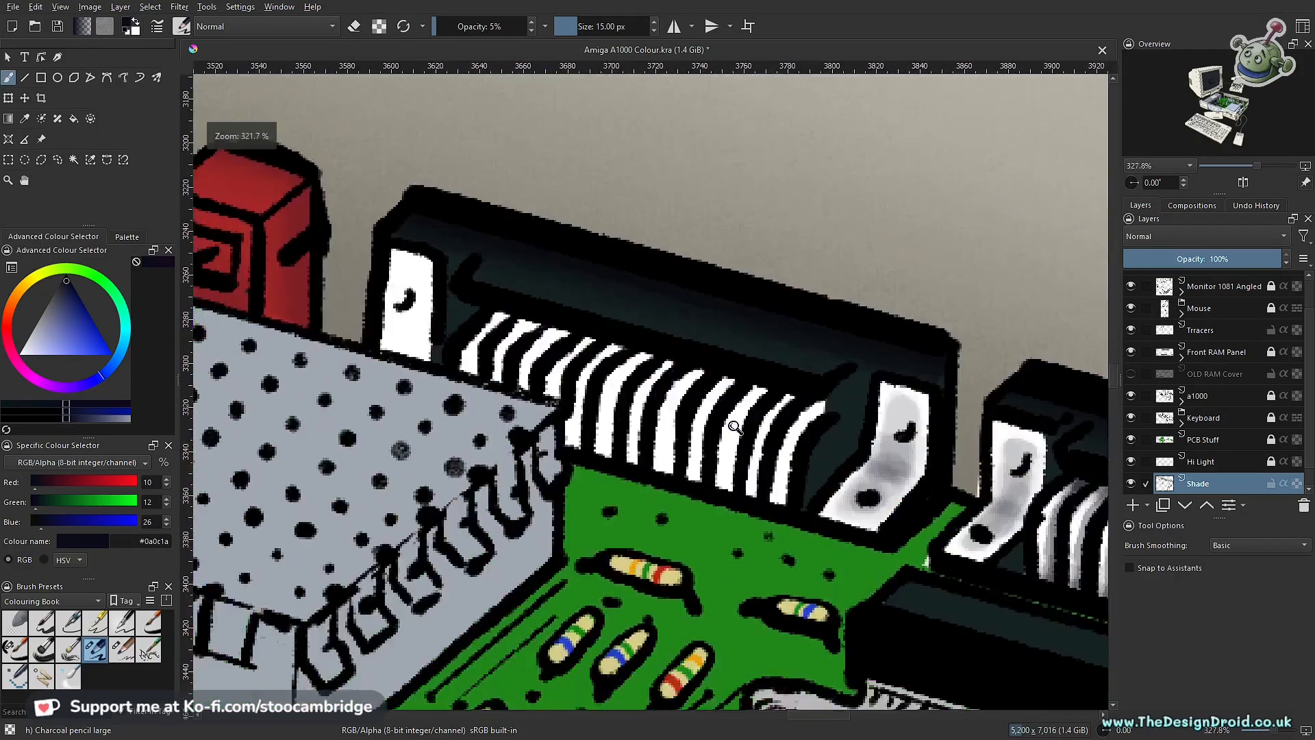
Step: Select the white pins of the connector beside the red socket and ready the Ink-7 Brush Rough with erasing off
click(122, 649)
scroll(904, 473, up, 4)
drag(785, 569, 373, 548)
click(15, 649)
scroll(376, 278, up, 2)
scroll(754, 336, down, 8)
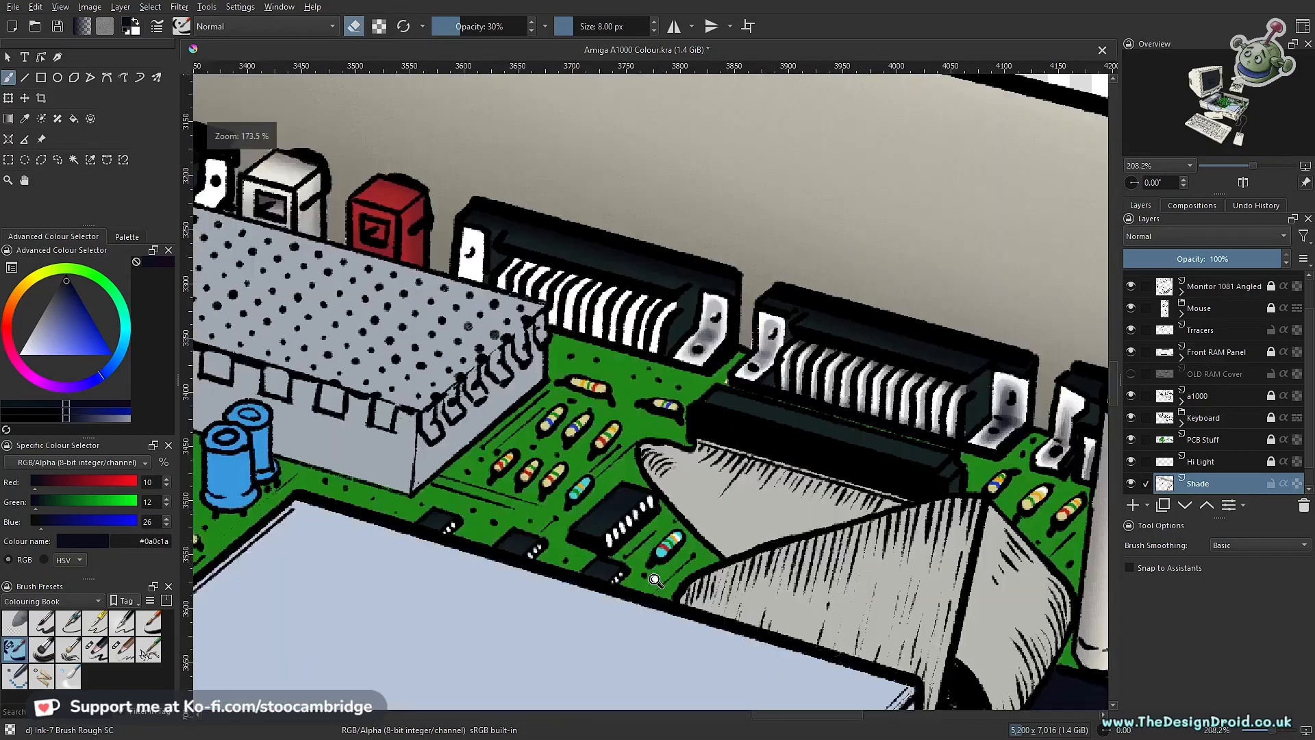
scroll(844, 433, up, 3)
scroll(843, 432, up, 3)
drag(890, 514, 561, 239)
drag(1041, 507, 687, 347)
scroll(687, 347, down, 5)
scroll(685, 387, up, 4)
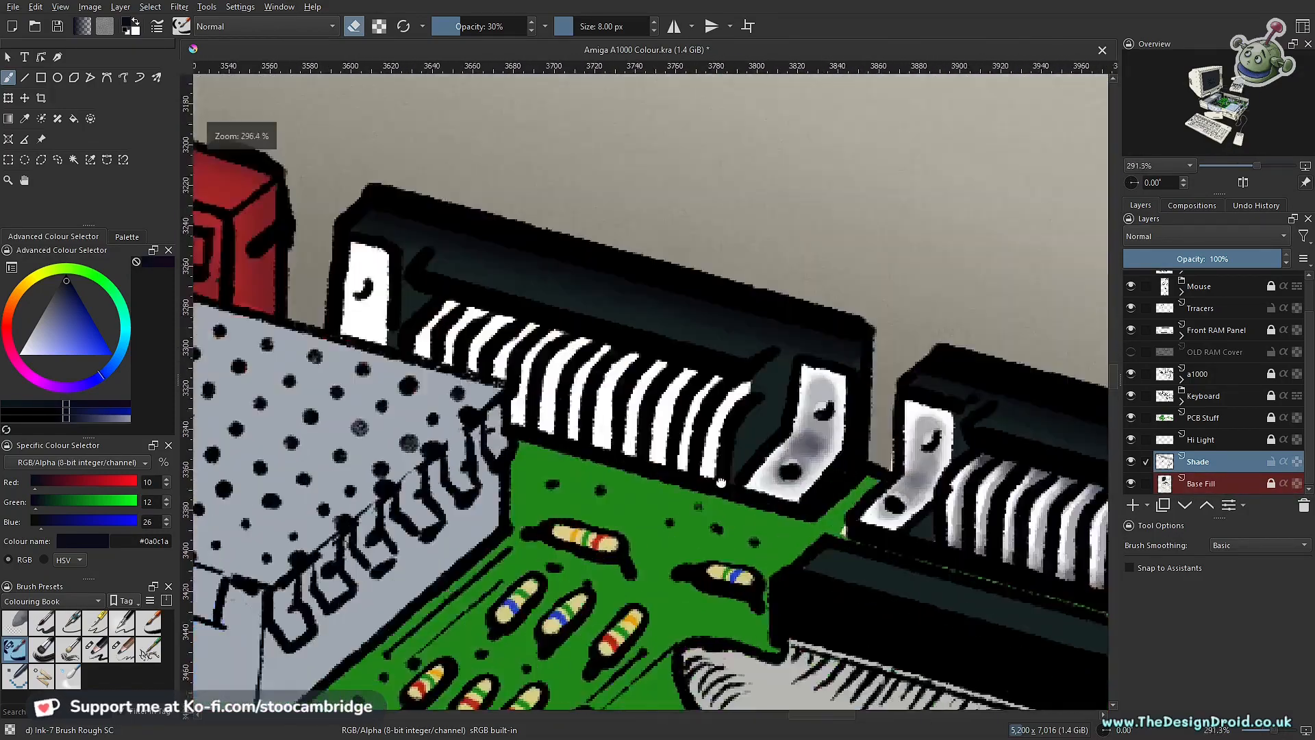
key(e)
click(41, 159)
drag(384, 370, 777, 463)
key(b)
Step: Shade one side of each pin in the connector beside the red socket with the ink brush at 30% opacity
scroll(770, 419, up, 2)
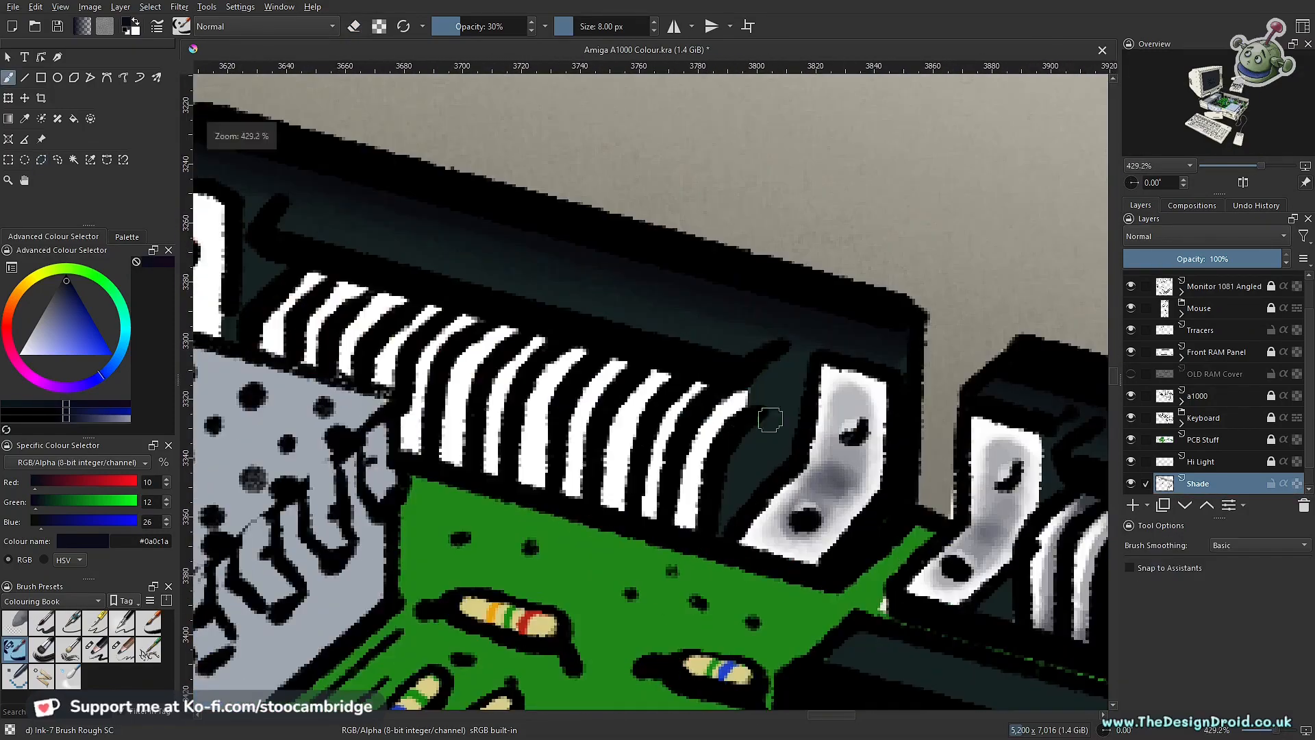
drag(543, 340, 498, 474)
drag(517, 330, 463, 466)
drag(478, 318, 418, 458)
mouse_move(439, 309)
mouse_down()
mouse_move(392, 386)
mouse_move(352, 377)
mouse_up()
drag(365, 286, 315, 370)
drag(325, 275, 280, 362)
Step: Darken the ends of the pins in the connector beside the red socket with the Charcoal Pencil Large
scroll(746, 491, down, 6)
scroll(788, 497, up, 4)
scroll(554, 425, up, 4)
click(96, 650)
drag(697, 514, 690, 568)
drag(651, 520, 643, 574)
scroll(678, 548, down, 6)
scroll(668, 551, up, 6)
Step: Enlarge the Charcoal Pencil Large to 35 px at 5% opacity and save the document
key(i)
key(bracketright)
key(bracketright)
key(bracketright)
key(bracketright)
scroll(616, 384, down, 4)
scroll(507, 294, up, 2)
key(ctrl+s)
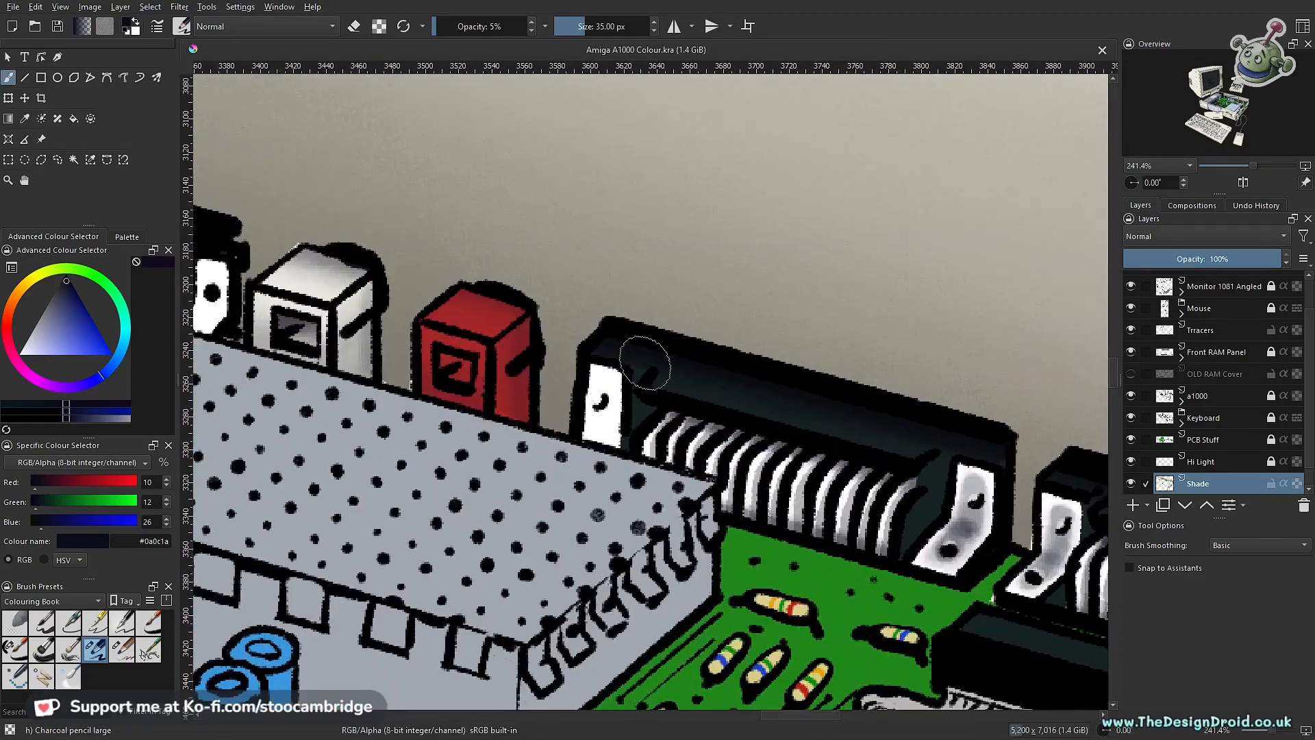
Step: Lighten the shaded pins beside the red socket with the Ink-7 Brush Rough in erase mode at 8 px and 30% opacity
scroll(705, 295, down, 2)
scroll(725, 329, up, 2)
drag(779, 471, 734, 449)
scroll(799, 455, up, 3)
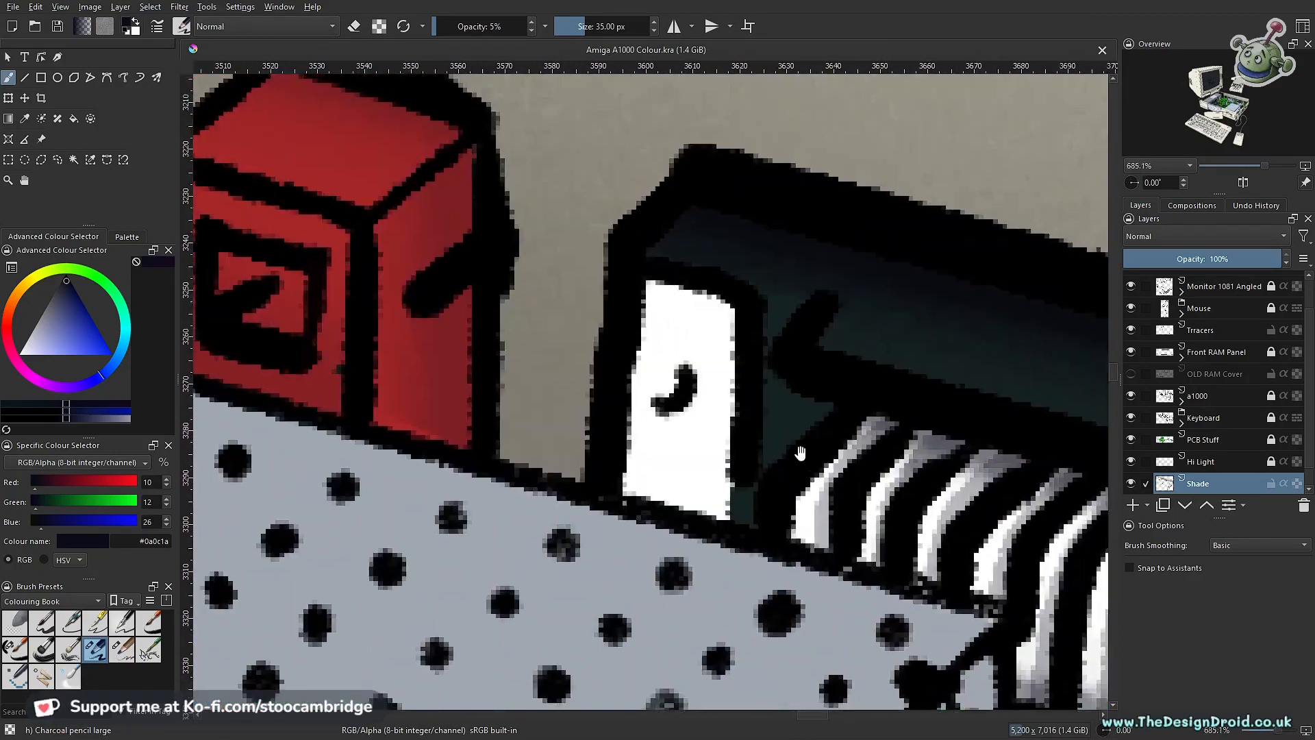
scroll(543, 470, down, 2)
scroll(543, 470, up, 2)
click(15, 649)
click(41, 160)
click(8, 77)
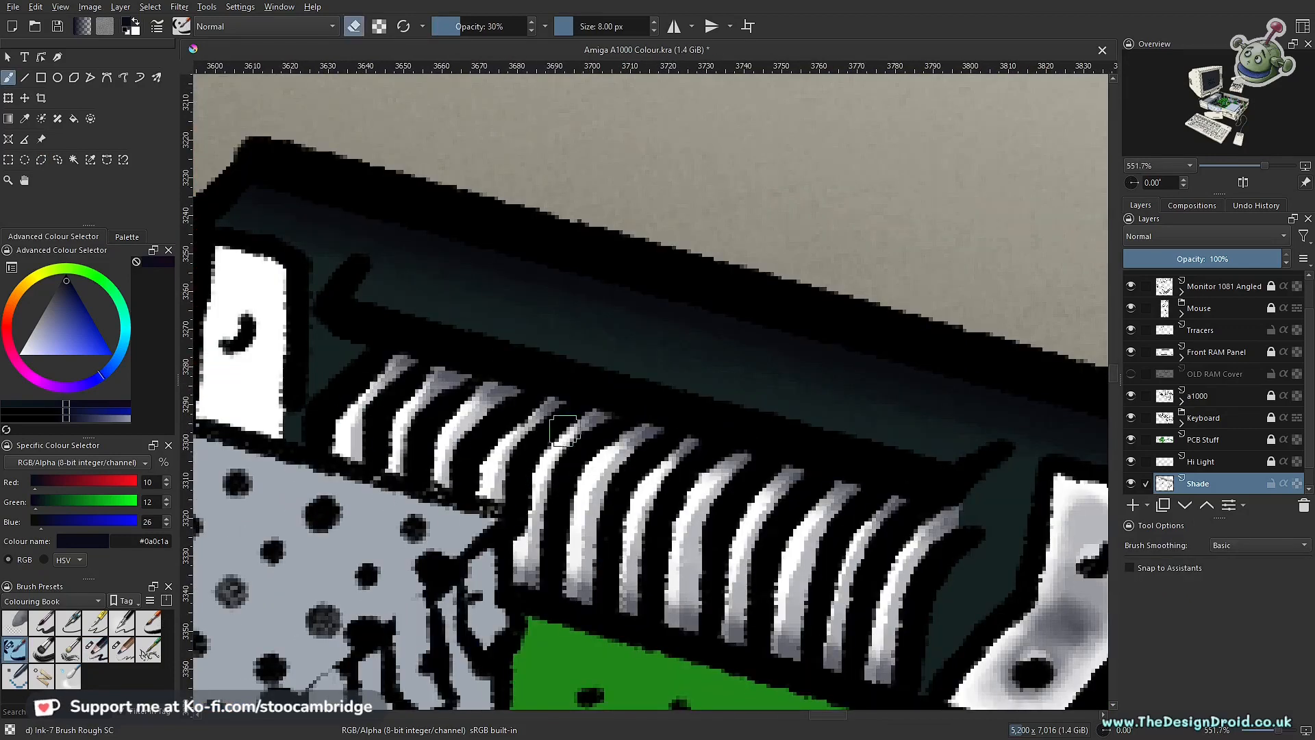
scroll(825, 589, down, 1)
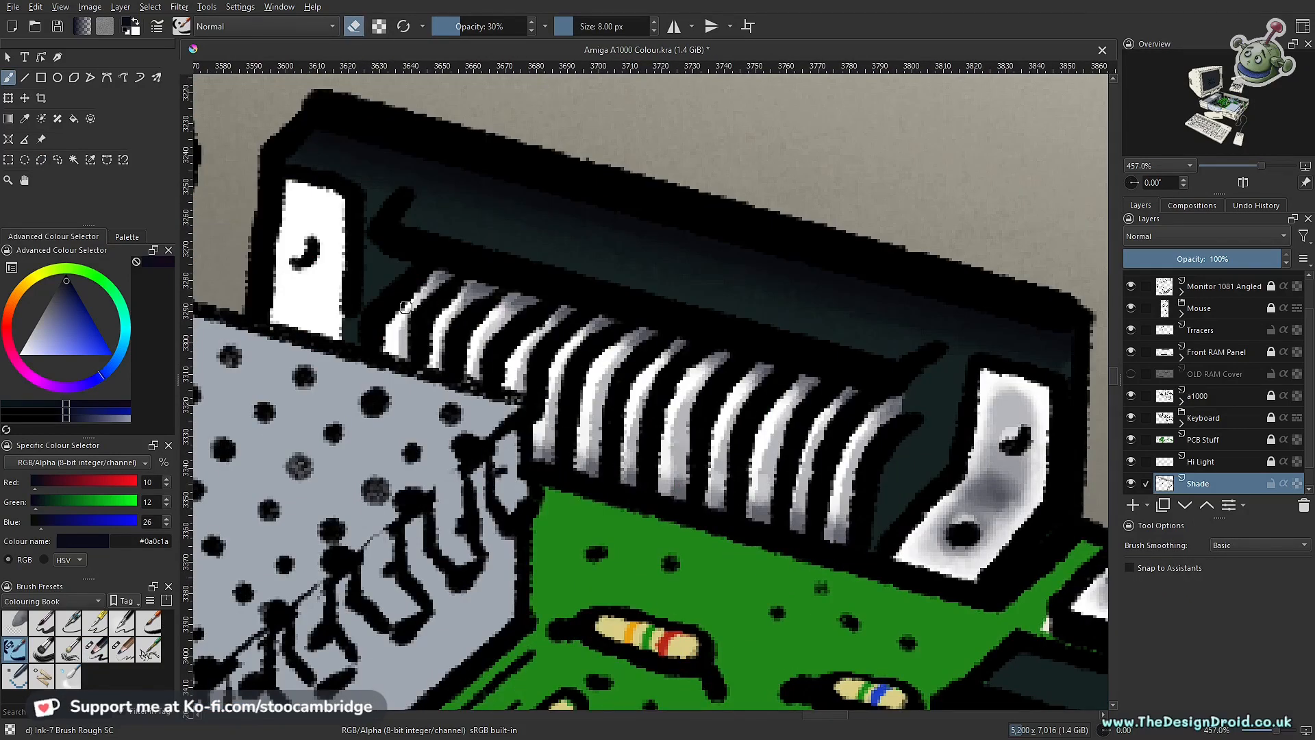
drag(406, 308, 675, 426)
Step: Shade the white bracket nearest the red socket with the Charcoal Pencil Large at 35 px and 5% opacity
click(95, 649)
scroll(616, 416, up, 1)
click(41, 160)
click(8, 77)
scroll(726, 589, down, 1)
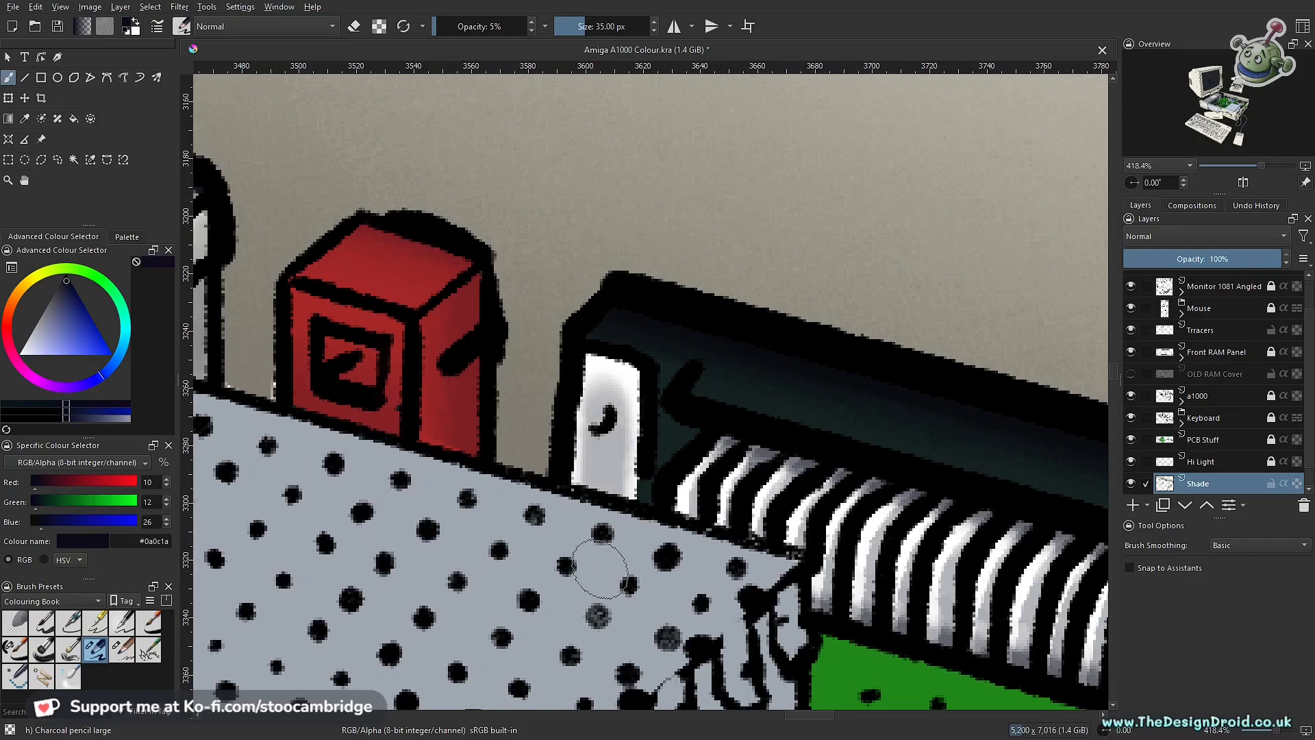
Step: Refine the shading of the bracket nearest the red socket with the ink eraser at 8 px and 10% opacity
key(slash)
scroll(608, 476, up, 4)
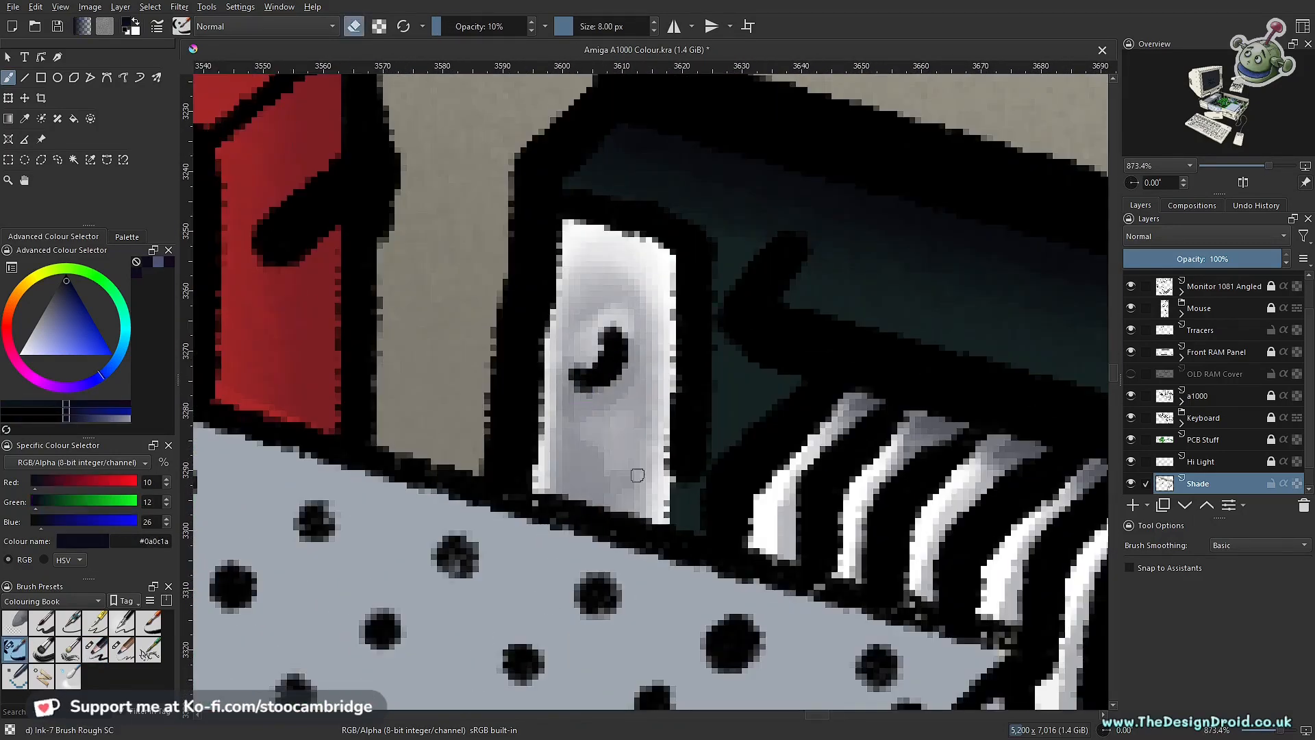
key(slash)
scroll(637, 475, down, 8)
scroll(625, 444, up, 5)
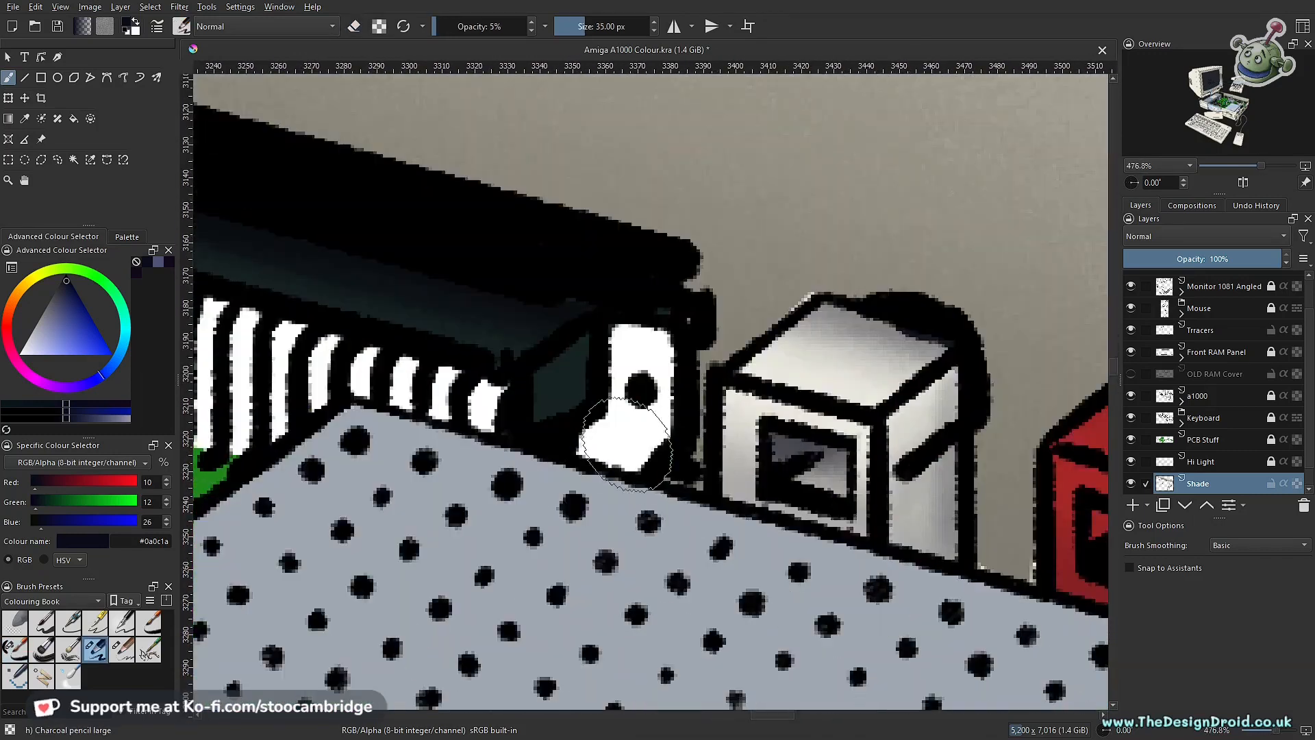
key(slash)
scroll(625, 444, down, 3)
scroll(780, 251, up, 5)
Step: Shade the bracket of the far connector on the side nearest the white socket
key(e)
drag(781, 252, 780, 325)
drag(816, 433, 757, 411)
scroll(756, 411, down, 4)
scroll(708, 382, up, 2)
scroll(707, 382, down, 4)
click(41, 160)
click(933, 446)
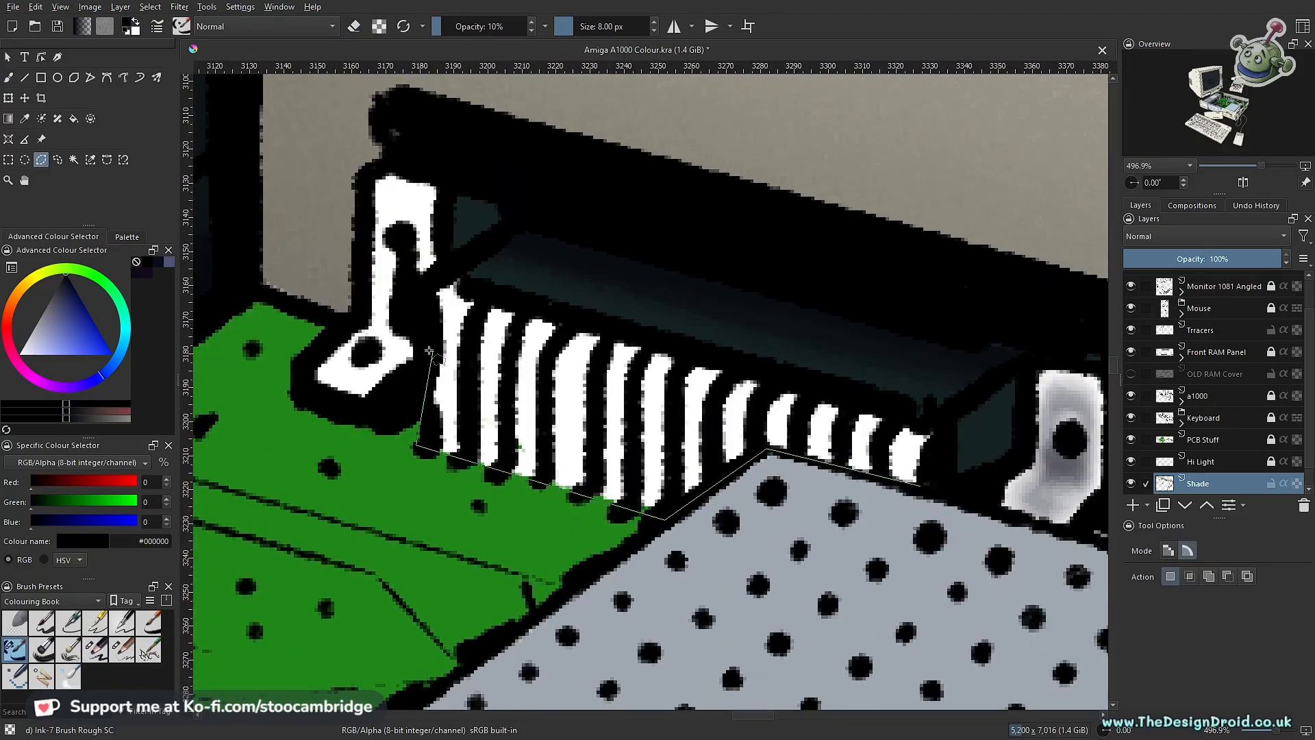
click(448, 276)
double_click(932, 418)
key(ctrl+shift+a)
key(b)
Step: Unlock the a1000 layer and rework the black outlines at the far connector's lower pin ends at 7 px and 100% opacity
scroll(718, 411, down, 3)
click(1216, 396)
click(1271, 396)
scroll(595, 426, up, 3)
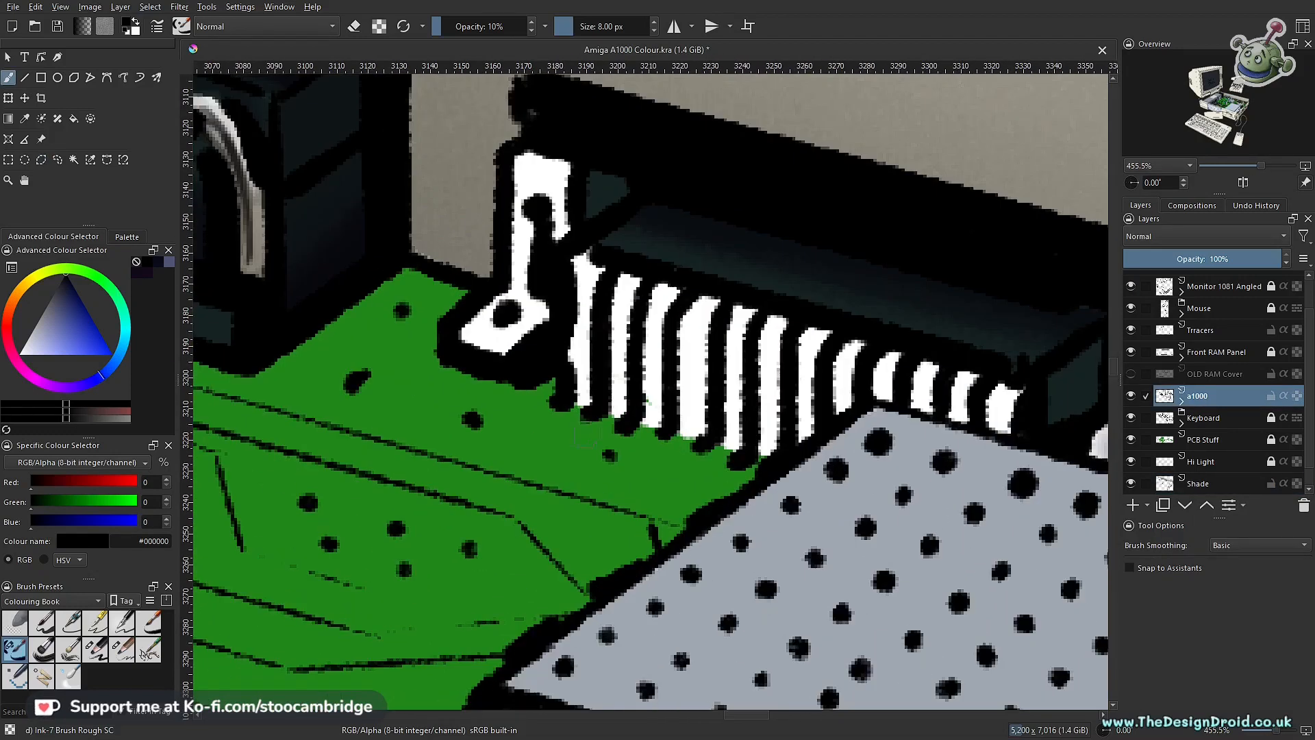
key(e)
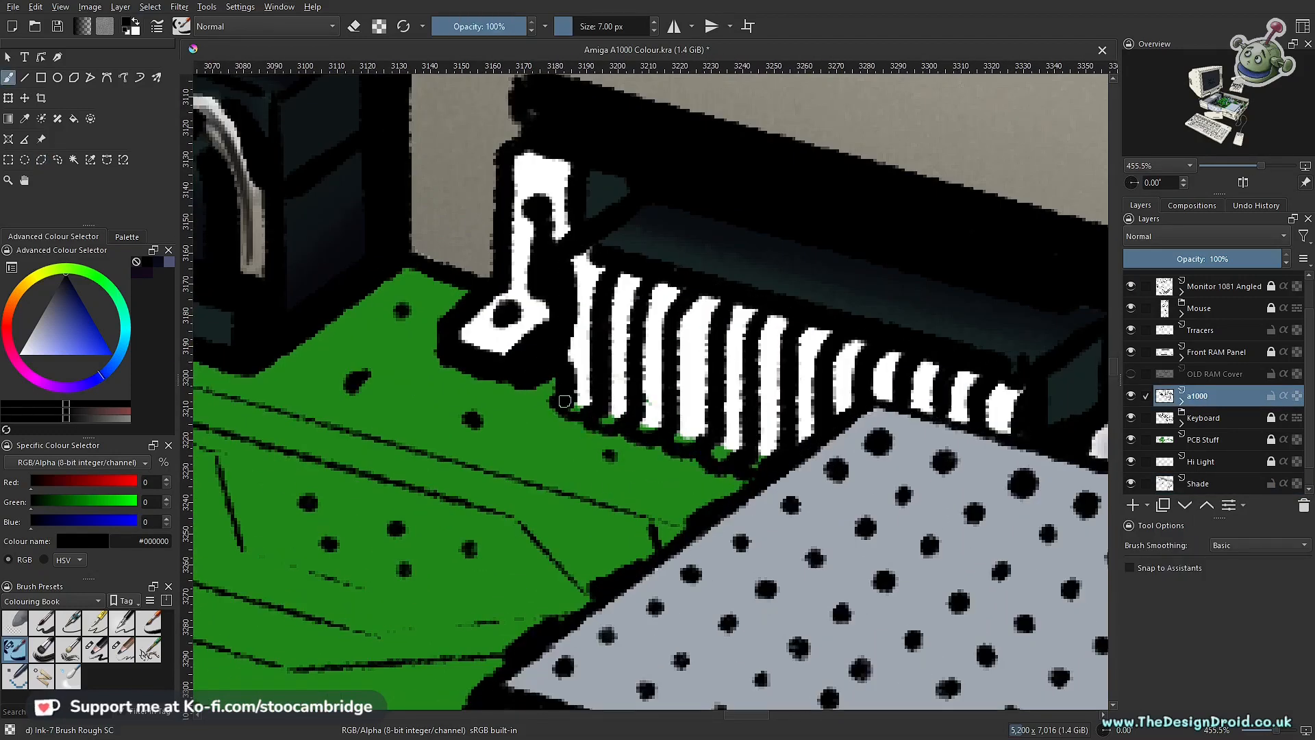
Step: Unlock the PCB Stuff layer and erase the green spill at the lower ends of the far connector's pins
scroll(1235, 488, down, 1)
click(1131, 483)
click(1131, 483)
click(1212, 417)
click(1271, 417)
scroll(591, 504, down, 3)
key(e)
scroll(591, 505, up, 4)
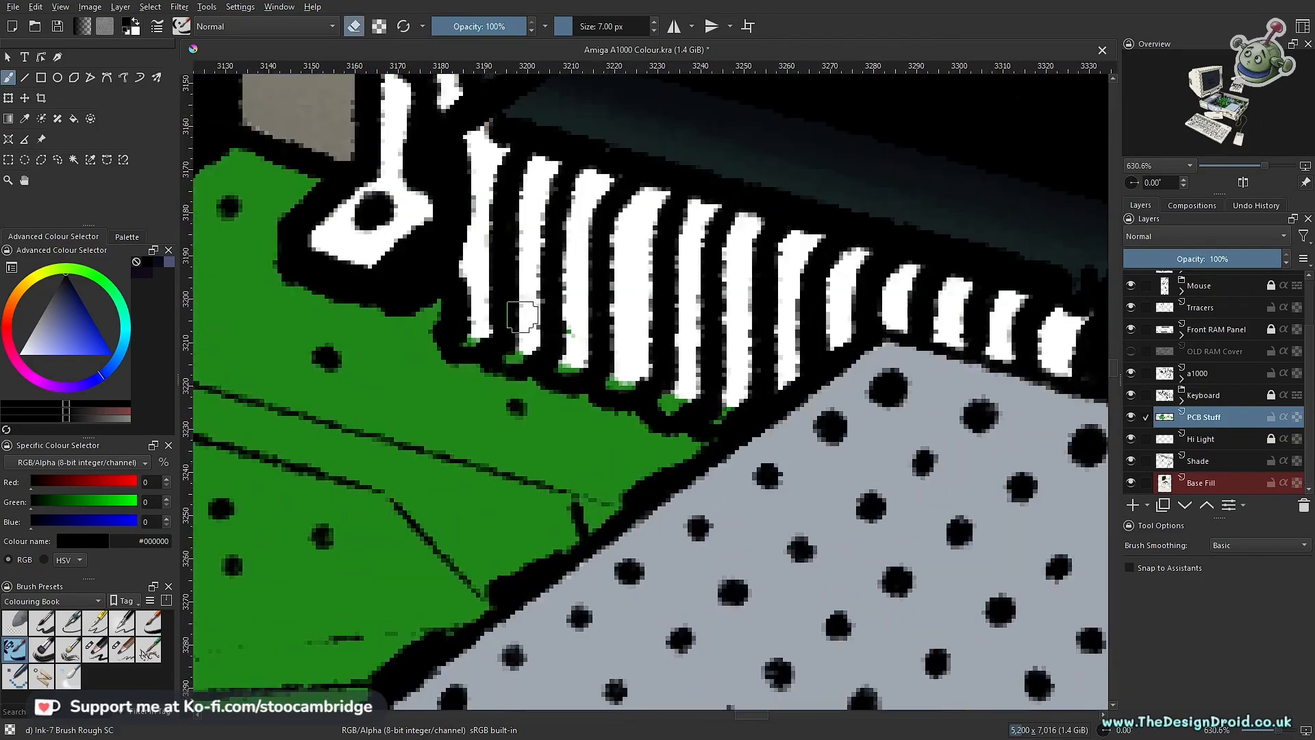
Step: Lock the PCB Stuff and Base Fill layers and make the Shade layer active
click(1197, 486)
click(1271, 417)
click(1271, 483)
click(1198, 461)
Step: Shade one side of the far connector's pins with the ink brush at 7 px and 20% opacity
scroll(498, 575, down, 3)
scroll(587, 488, up, 3)
click(41, 160)
alt+click(335, 370)
key(ctrl+shift+a)
key(b)
scroll(449, 443, down, 4)
scroll(492, 508, up, 4)
key(i)
key(i)
key(i)
key(i)
key(i)
key(i)
key(i)
key(i)
key(i)
key(o)
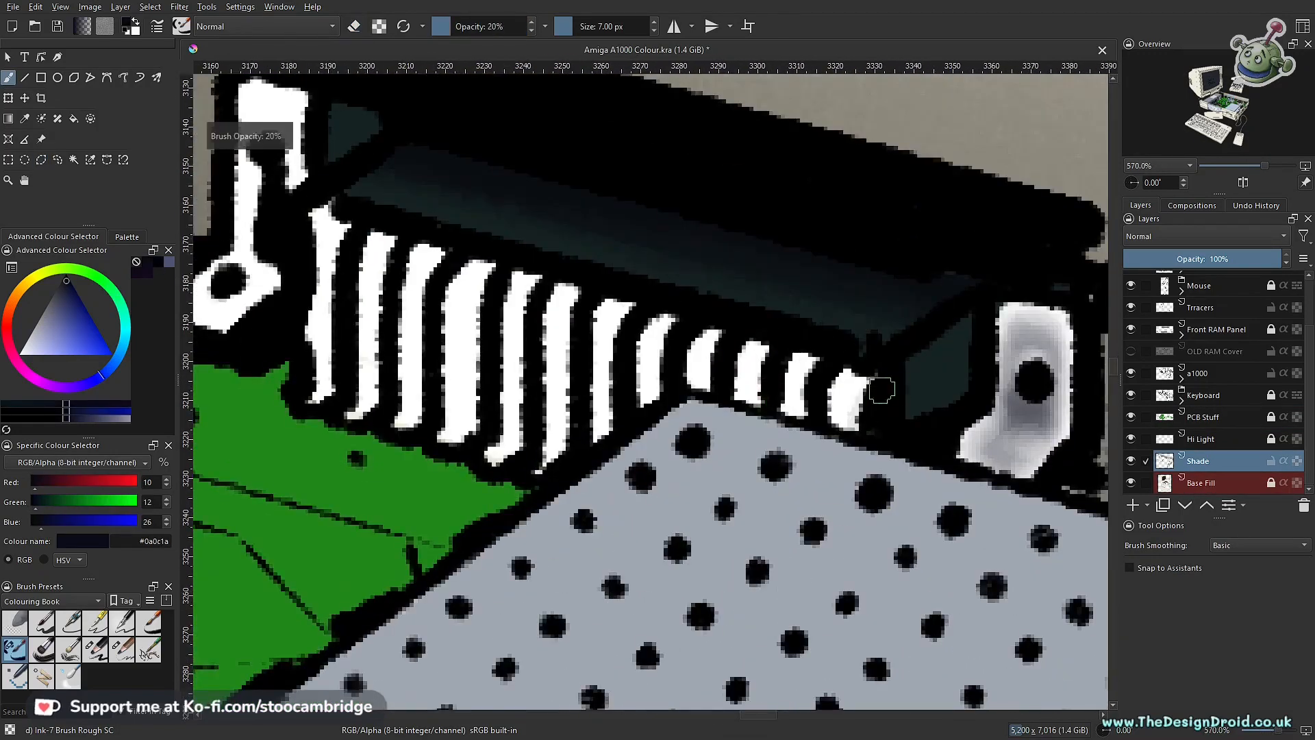
drag(811, 362, 798, 414)
drag(767, 348, 754, 403)
drag(670, 321, 659, 410)
drag(526, 360, 521, 446)
drag(487, 267, 470, 435)
drag(437, 253, 417, 420)
scroll(609, 548, down, 3)
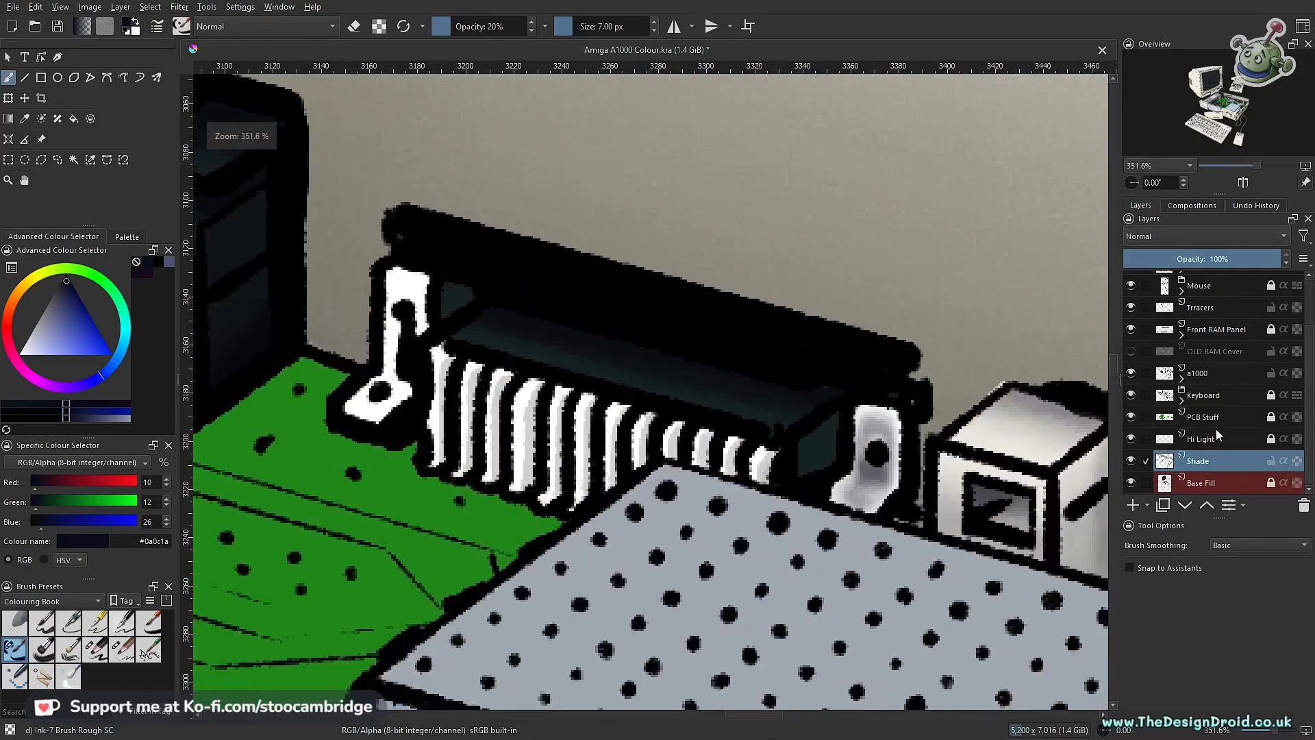
Step: Touch up the black outline of the far connector's end pins on the a1000 layer at 100% opacity and save
click(1208, 373)
scroll(464, 474, up, 5)
key(o)
key(o)
key(o)
key(o)
key(o)
key(o)
key(o)
key(o)
drag(371, 225, 363, 400)
scroll(803, 381, down, 6)
scroll(830, 419, up, 3)
key(ctrl+s)
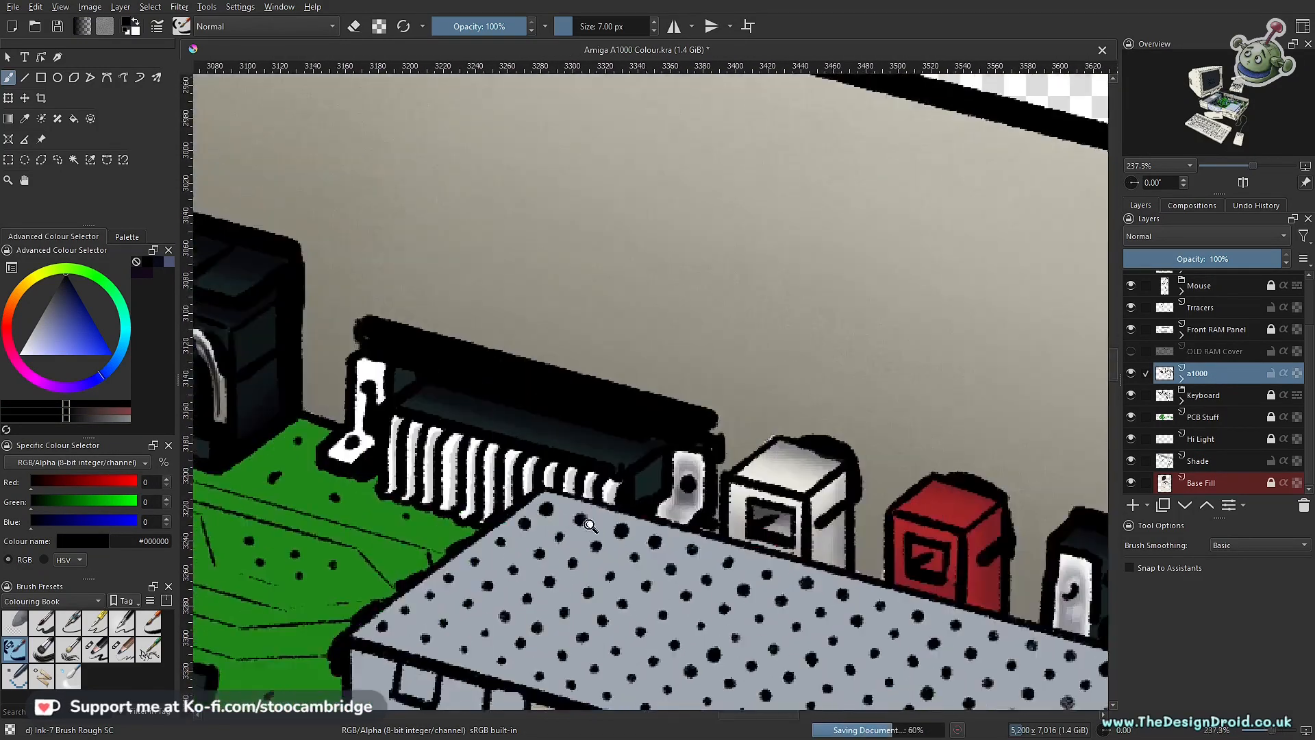
Step: Select the far connector's pin row, shade it with the Charcoal Pencil Large and clear the selection
scroll(587, 523, up, 2)
scroll(703, 494, up, 2)
click(41, 160)
key(b)
click(95, 649)
scroll(706, 411, down, 2)
mouse_move(658, 384)
mouse_down()
mouse_move(719, 399)
mouse_move(452, 392)
mouse_up()
key(ctrl+shift+a)
Step: Switch to the Charcoal Pencil Medium at 32 px and 15% opacity and save the document
scroll(857, 342, up, 2)
click(122, 649)
scroll(675, 381, down, 5)
key(ctrl+s)
scroll(692, 356, up, 6)
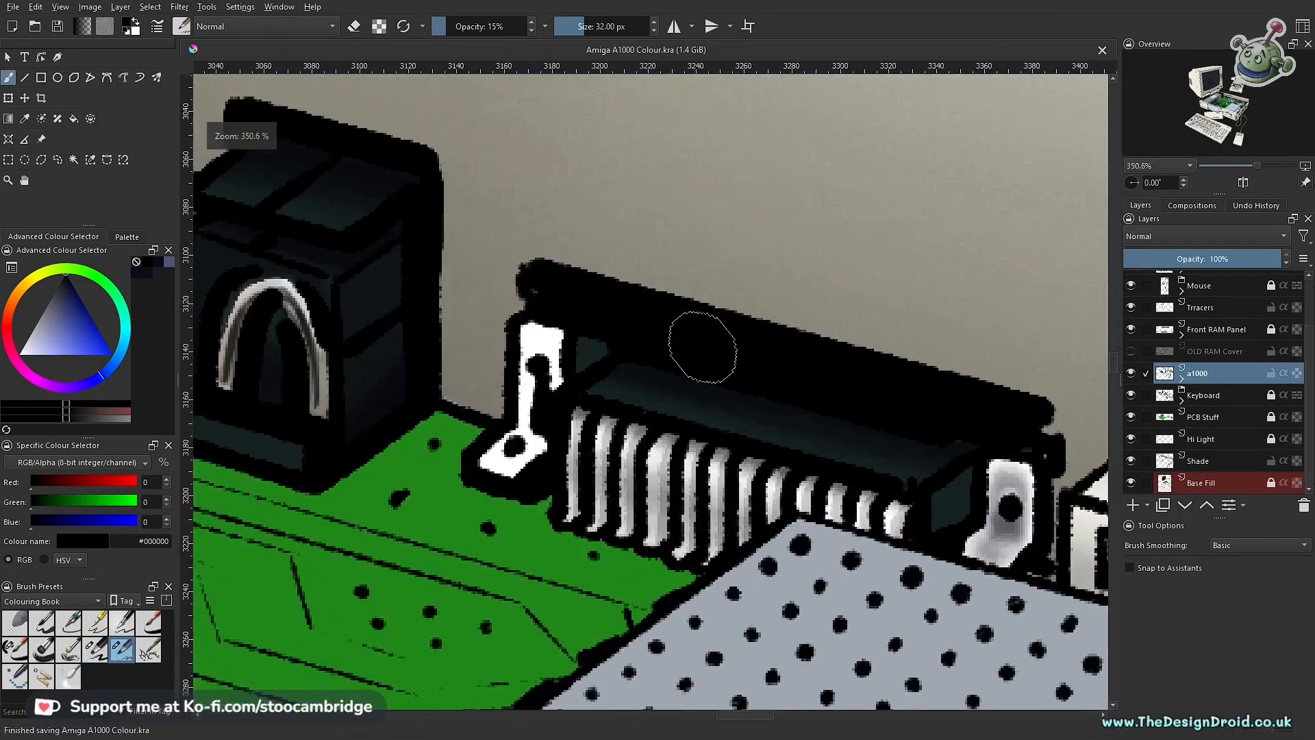
Step: Try to erase shading from the far connector's pins on the Shade layer with the ink brush eraser at 7 px and 100% opacity
click(15, 650)
key(e)
click(1208, 461)
drag(1000, 516, 1017, 453)
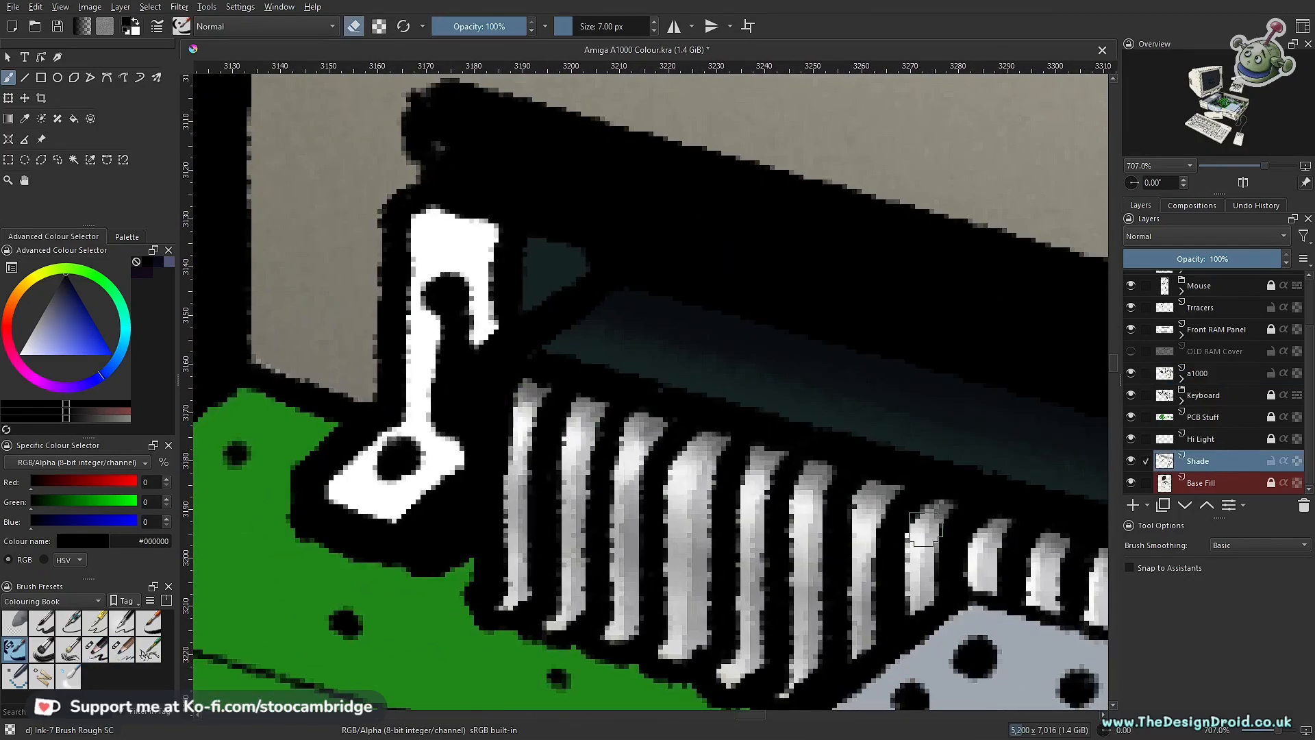
drag(870, 534, 473, 466)
Step: Activate the a1000 layer and hide the PCB Stuff, Hi Light, Shade and Base Fill layers
click(1197, 373)
drag(1131, 417, 1131, 483)
drag(479, 439, 822, 356)
Step: Copy the far connector's pin shading from the a1000 layer into the Shade layer, then hide Shade and reactivate a1000
click(41, 160)
scroll(389, 431, down, 3)
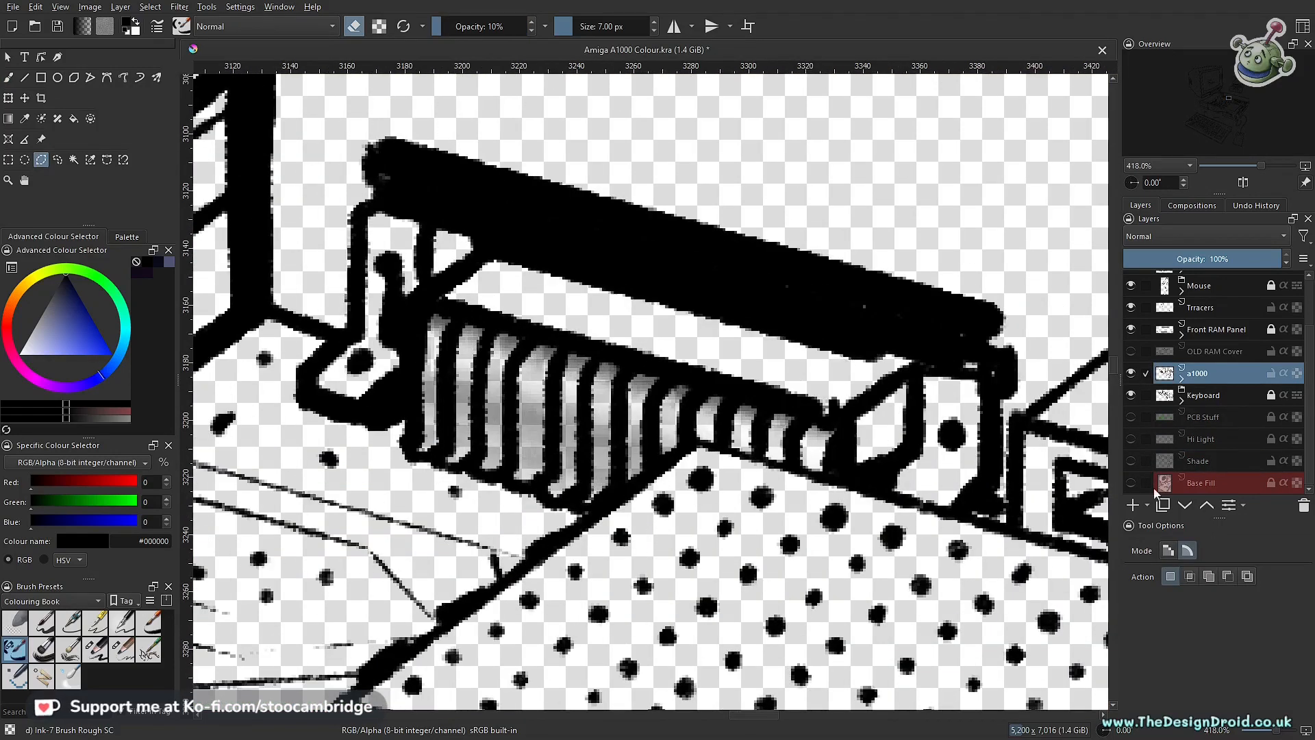
click(1131, 461)
click(1198, 461)
click(35, 7)
click(102, 175)
click(1131, 461)
click(1198, 373)
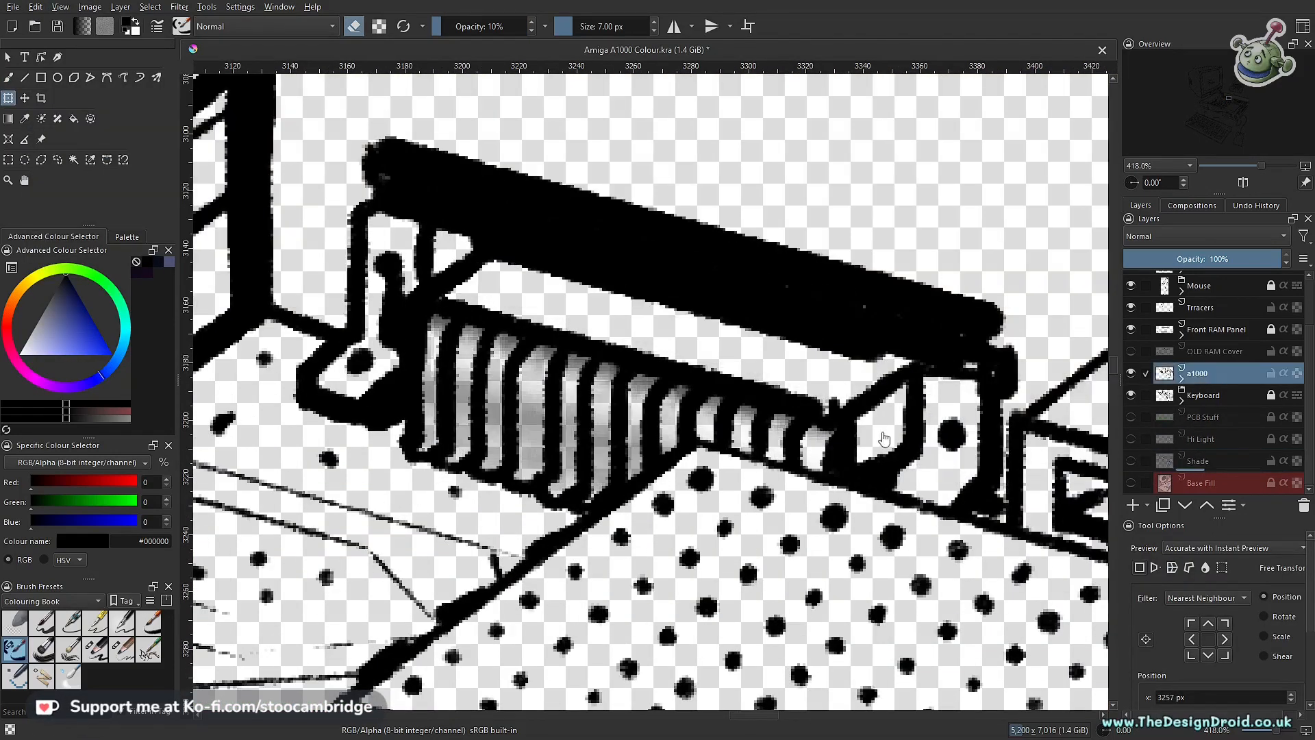
Step: Erase the grey shading from the far connector's six tallest pins on the a1000 layer with the 7 px ink brush at 100% opacity
scroll(601, 354, up, 3)
key(b)
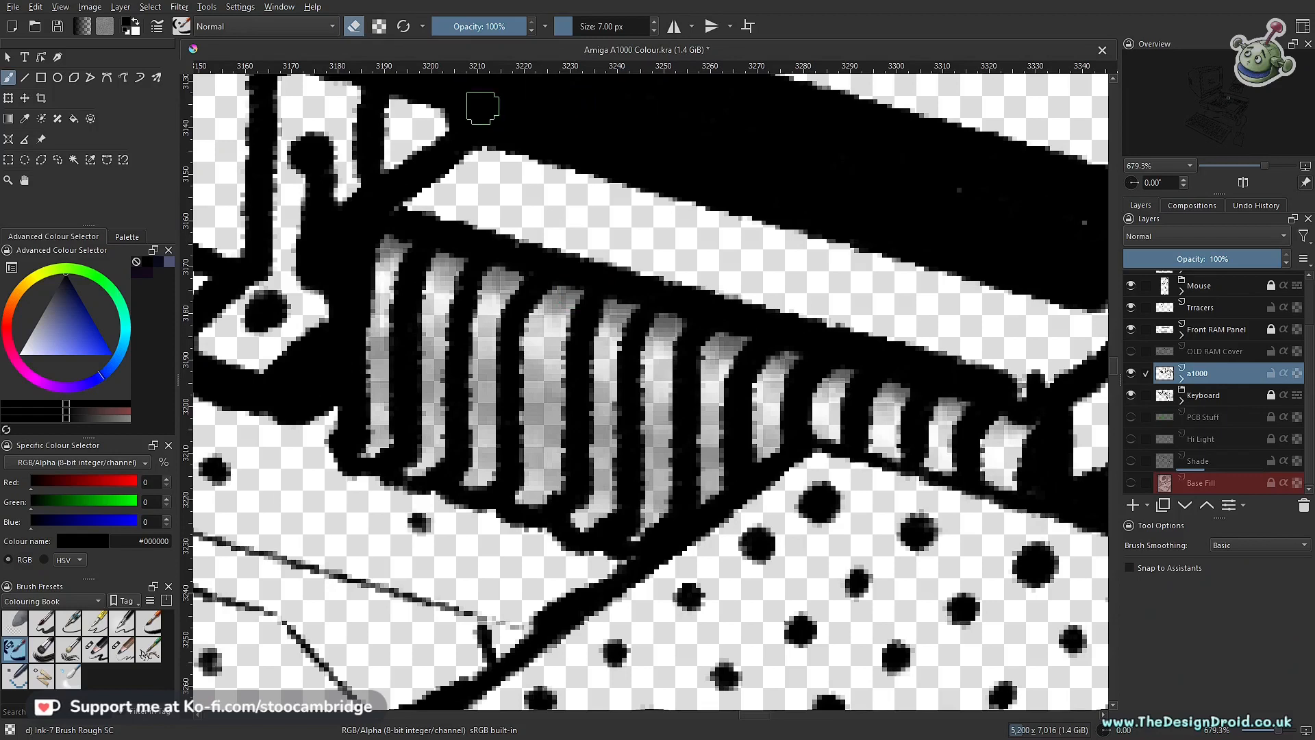
scroll(407, 321, up, 2)
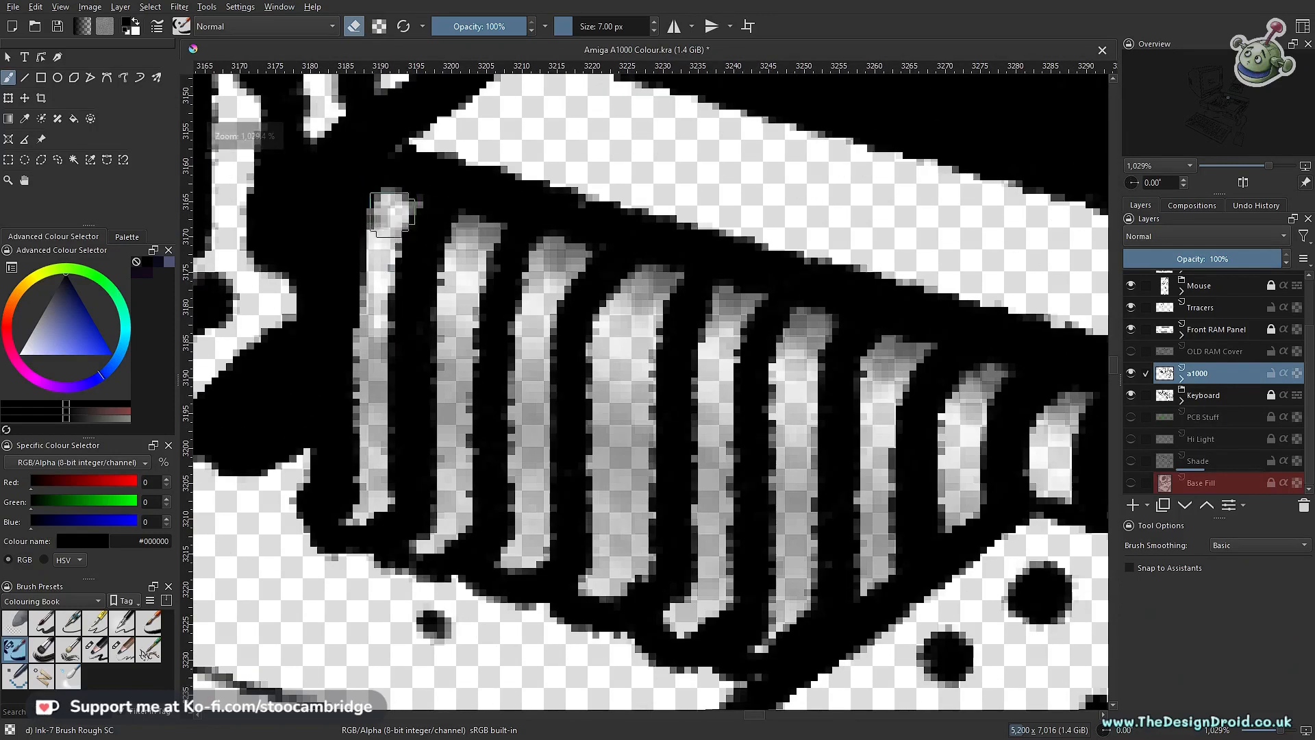
drag(383, 254, 368, 515)
mouse_move(488, 230)
mouse_down()
mouse_move(452, 373)
mouse_move(451, 540)
mouse_up()
mouse_move(556, 261)
mouse_down()
mouse_move(535, 316)
mouse_move(531, 546)
mouse_up()
mouse_move(660, 285)
mouse_down()
mouse_move(626, 374)
mouse_move(620, 548)
mouse_up()
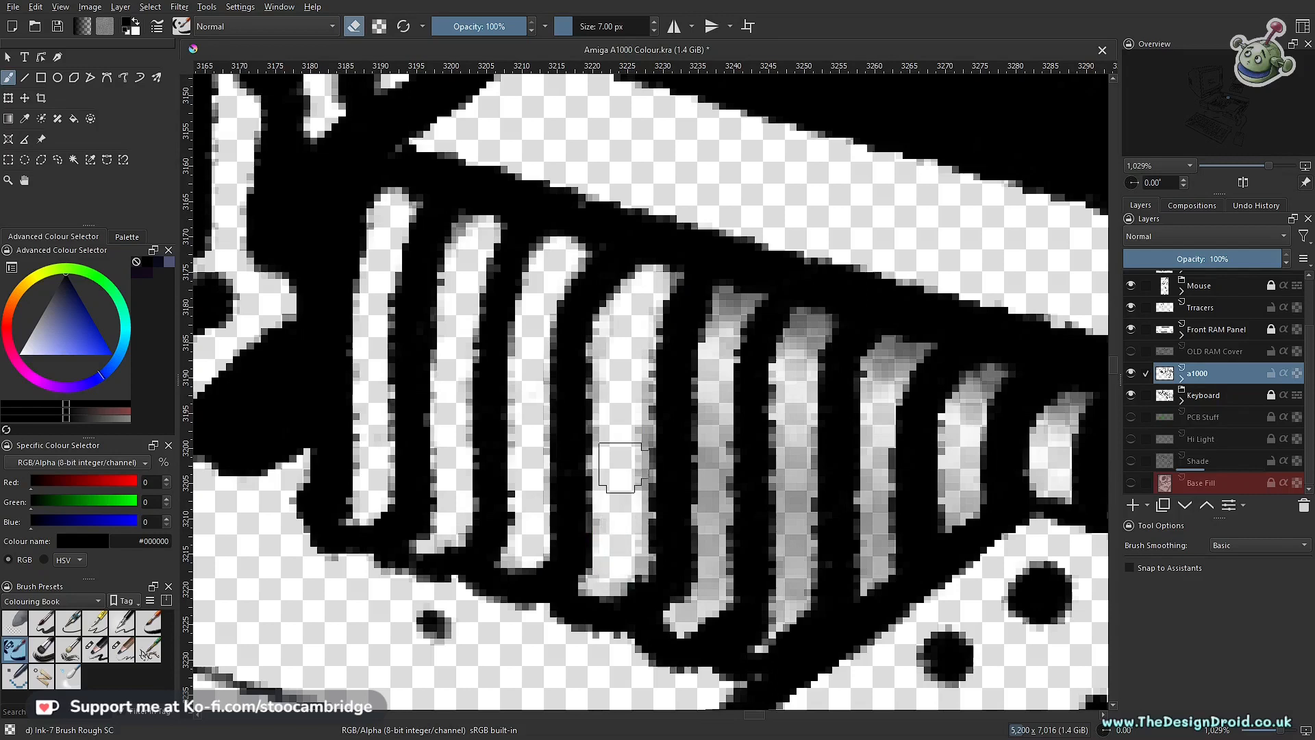
mouse_move(753, 315)
mouse_down()
mouse_move(734, 312)
mouse_move(716, 363)
mouse_move(709, 587)
mouse_up()
mouse_move(813, 331)
mouse_down()
mouse_move(794, 390)
mouse_move(791, 603)
mouse_up()
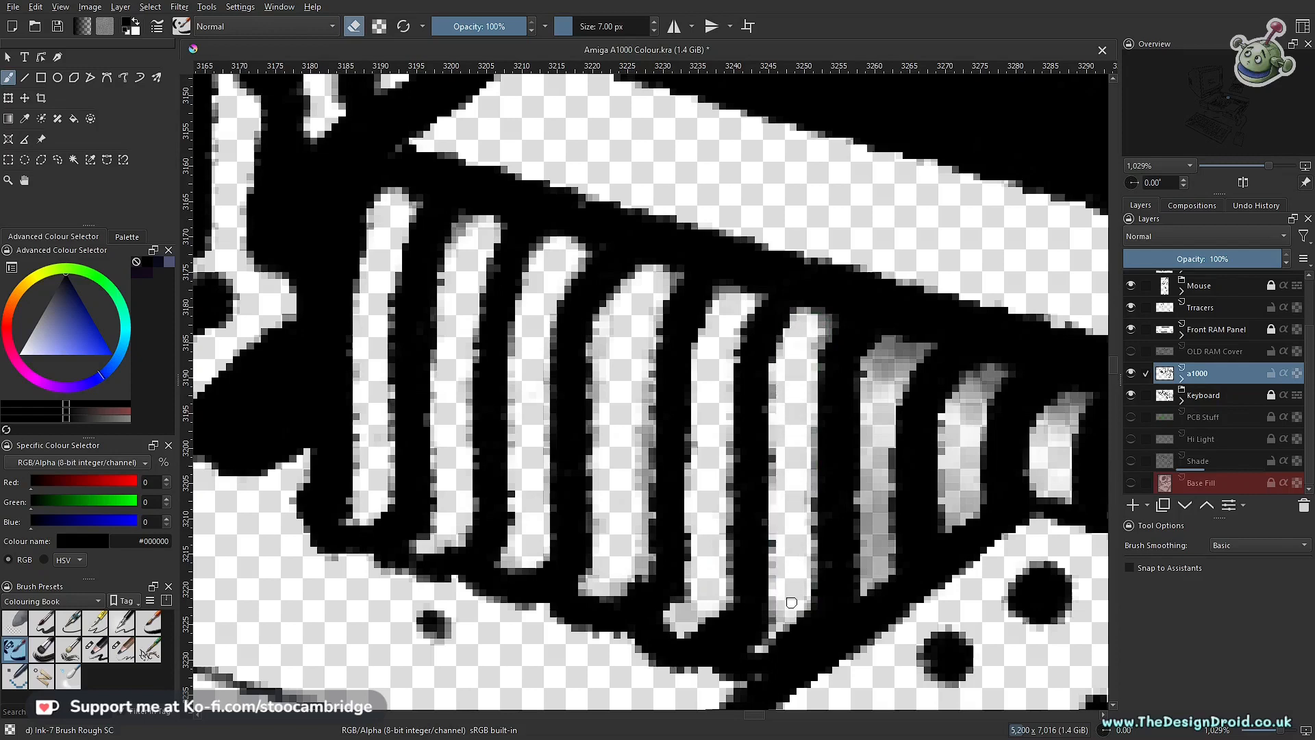
Step: Erase the grey shading from the remaining shorter pins of the far connector on the a1000 layer
mouse_move(902, 355)
mouse_down()
mouse_move(874, 442)
mouse_move(873, 572)
mouse_up()
mouse_move(964, 382)
mouse_down()
mouse_move(976, 380)
mouse_move(954, 504)
mouse_up()
drag(1072, 399, 1047, 436)
drag(984, 387, 551, 316)
drag(712, 359, 709, 396)
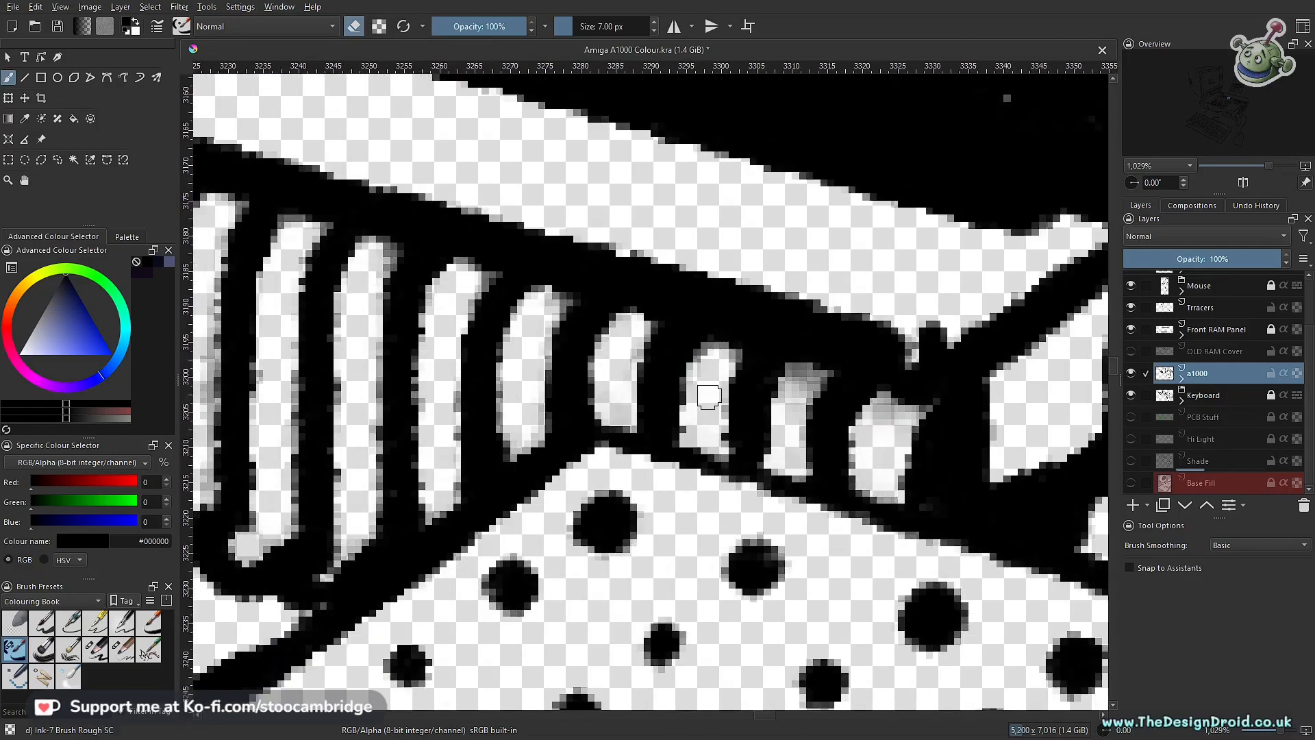
drag(805, 377, 789, 416)
drag(892, 411, 878, 444)
Step: Clean up leftover grey traces and rough outline edges along the far connector's pin row
drag(720, 411, 719, 551)
mouse_move(636, 448)
mouse_down()
mouse_move(756, 506)
mouse_move(663, 226)
mouse_up()
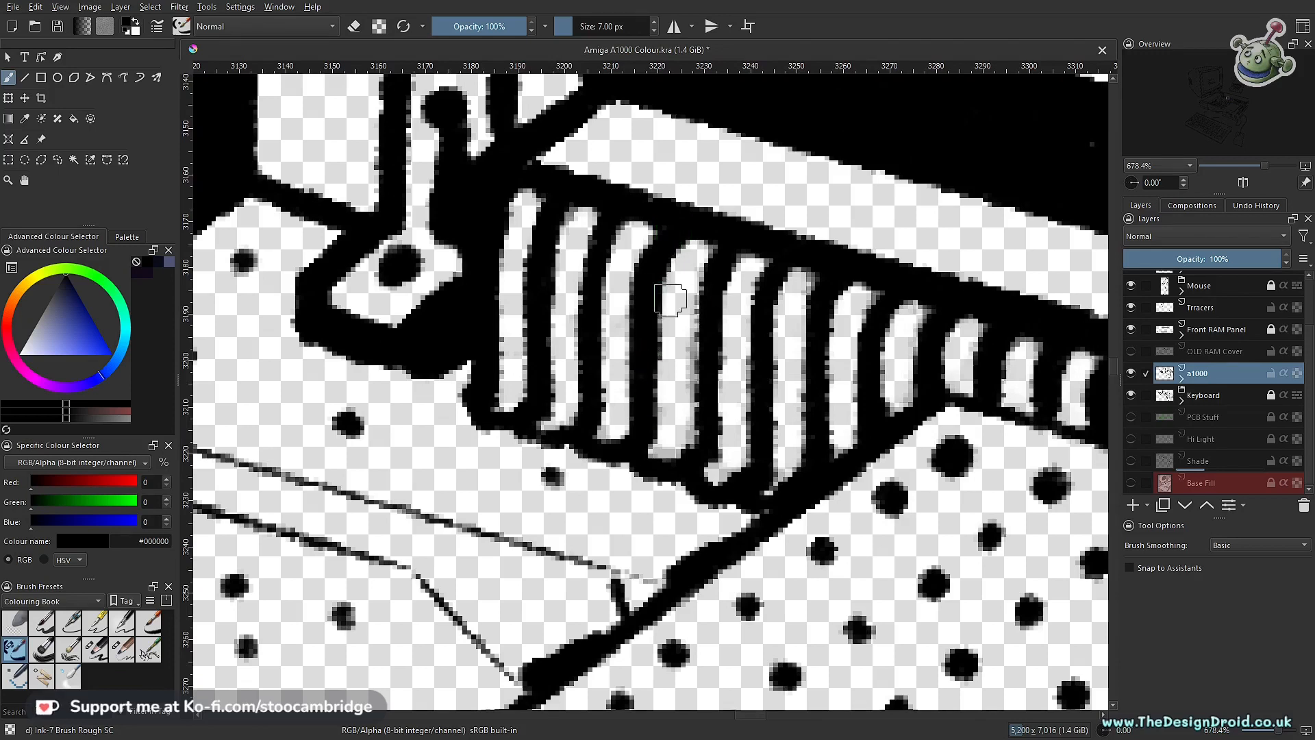
drag(790, 328, 779, 415)
drag(785, 367, 743, 473)
drag(759, 427, 834, 322)
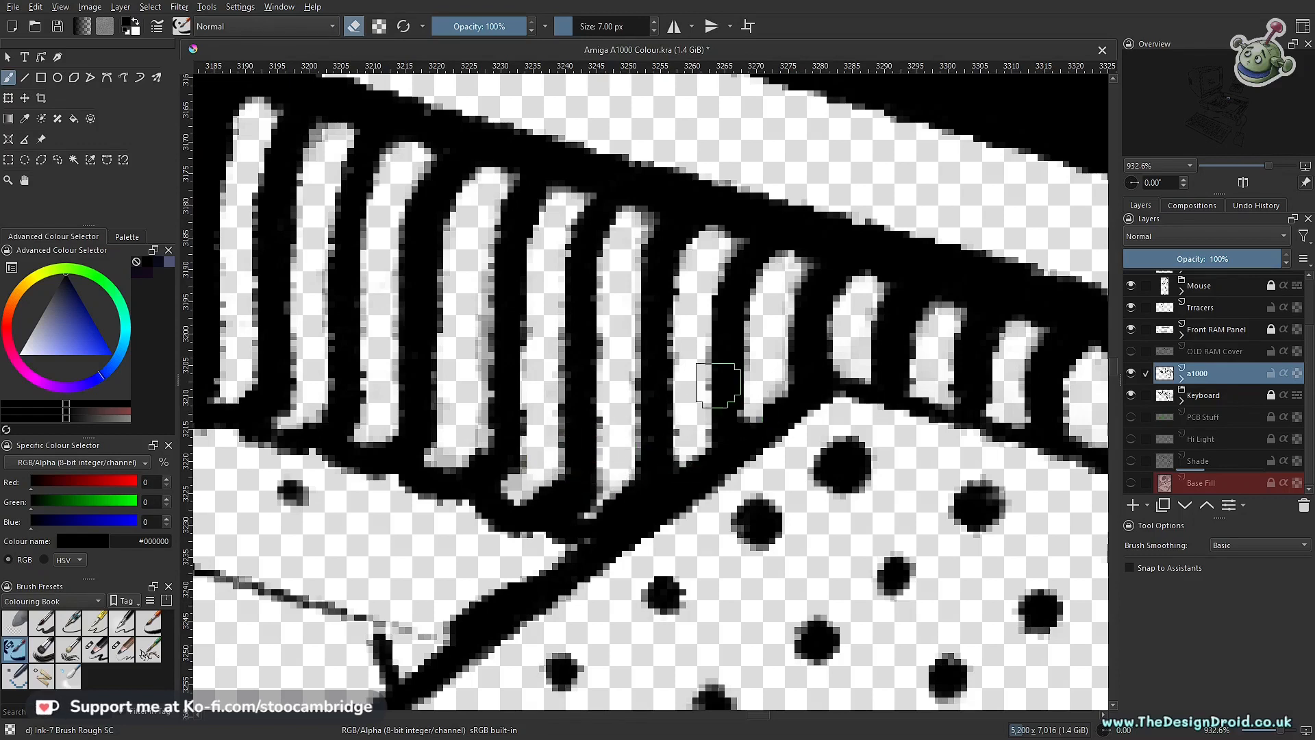
drag(1002, 411, 641, 447)
drag(673, 424, 785, 436)
Step: Repaint the black outline beside the far connector's last short pin and tidy the lower ends of the tall pins
key(e)
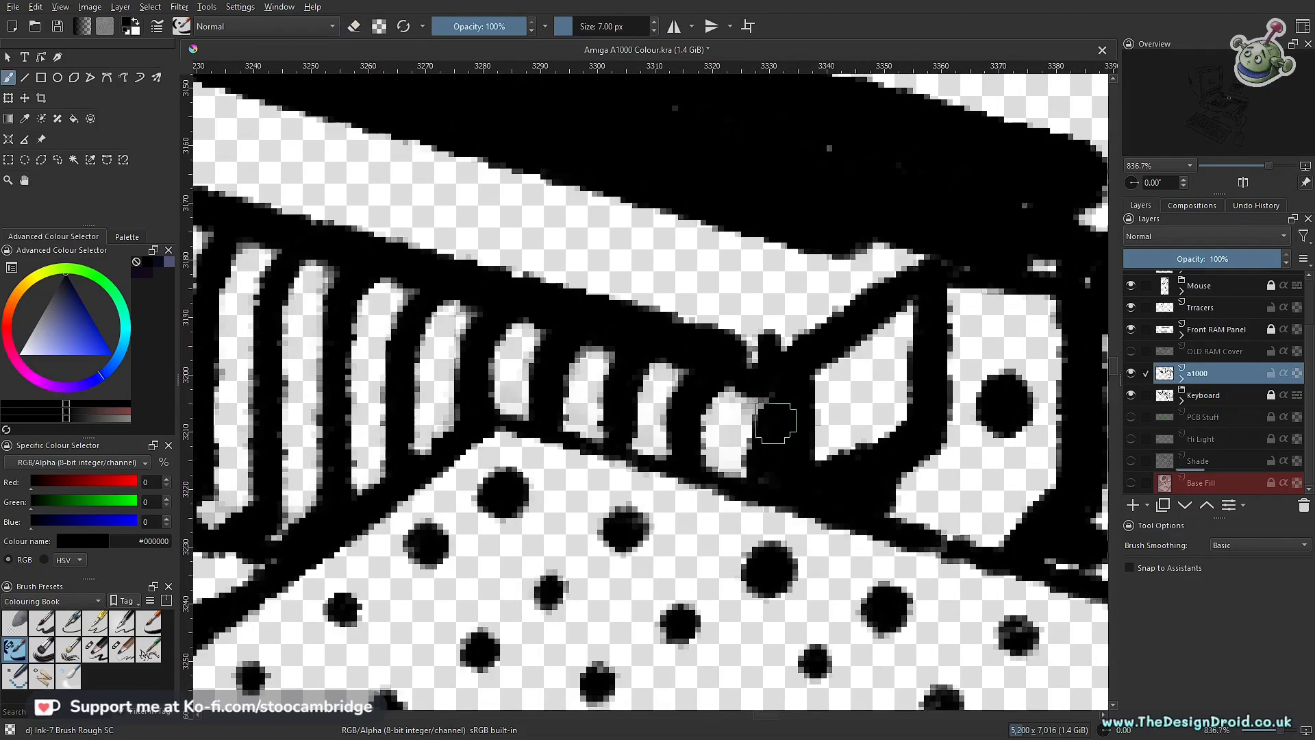
mouse_move(762, 429)
mouse_down()
mouse_move(771, 392)
mouse_move(753, 475)
mouse_move(776, 384)
mouse_move(763, 523)
mouse_up()
drag(671, 462, 711, 444)
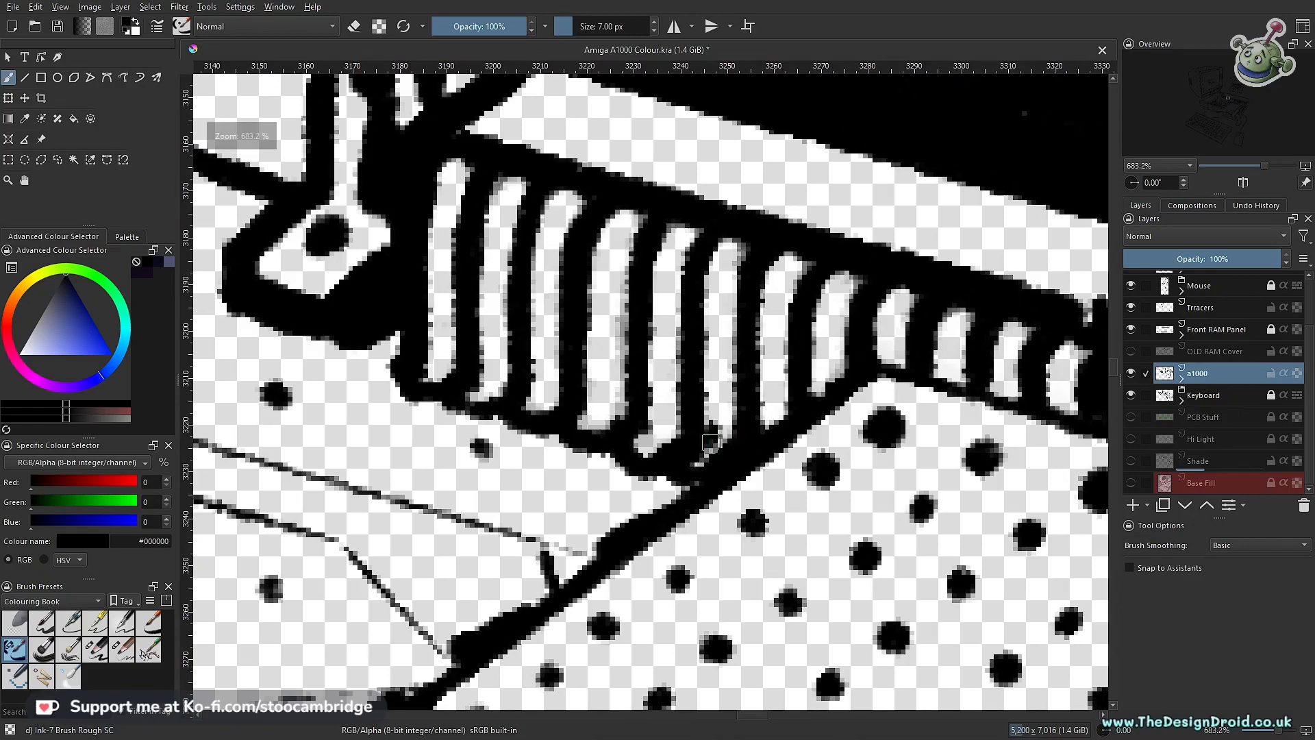
key(e)
drag(702, 460, 719, 492)
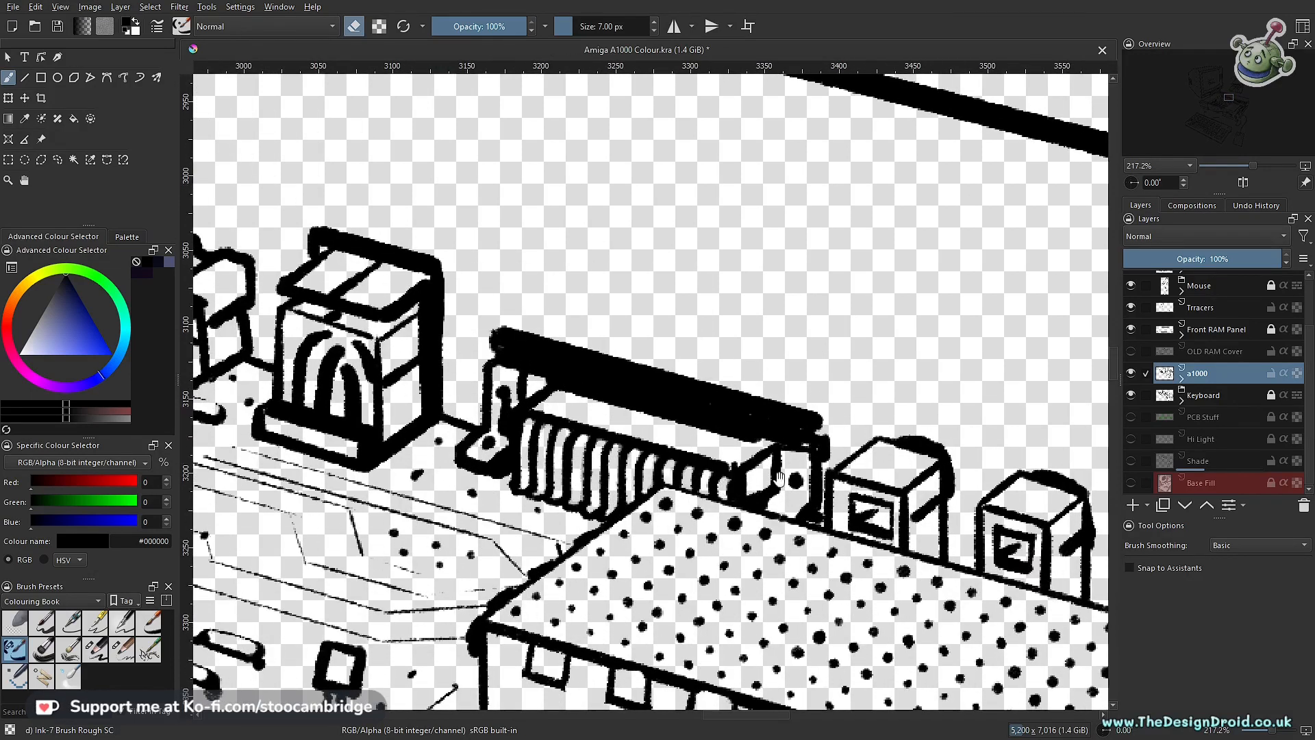
Step: Show the PCB Stuff, Hi Light, Shade and Base Fill layers again, activate Shade and toggle its visibility to check the pin shading
click(1134, 416)
click(1134, 440)
click(1133, 461)
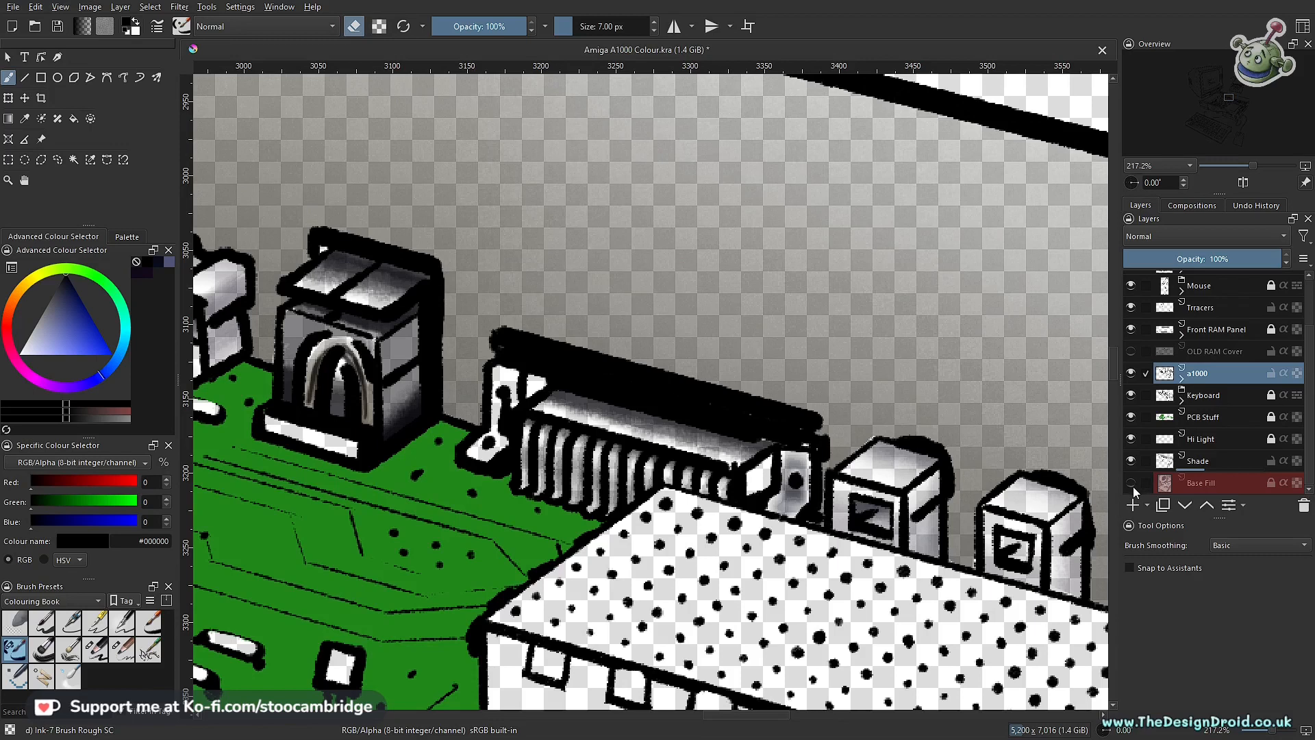
click(1131, 482)
click(1199, 461)
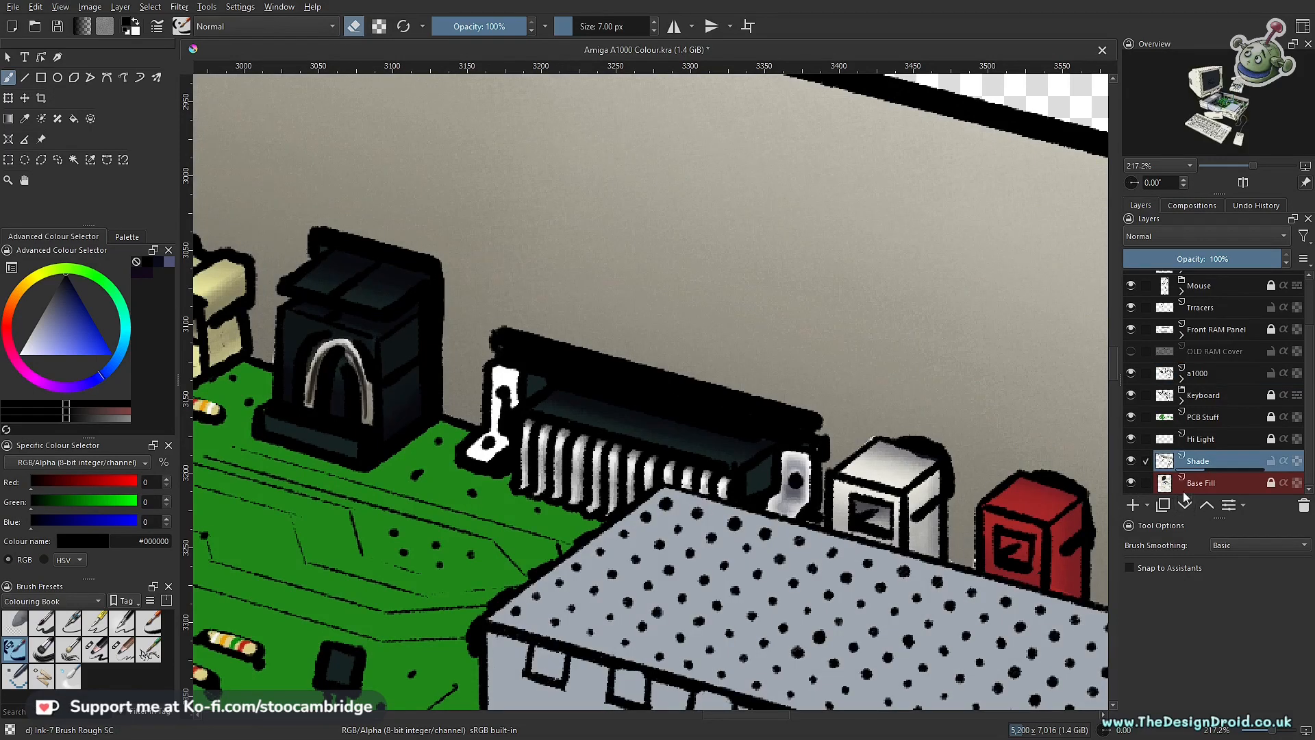
click(1132, 463)
click(1132, 463)
Step: Switch to the Charcoal Pencil Large at 35 px and 5% opacity with colour #0a0c1a for the far connector's unshaded bracket
drag(553, 417, 850, 556)
drag(723, 515, 658, 495)
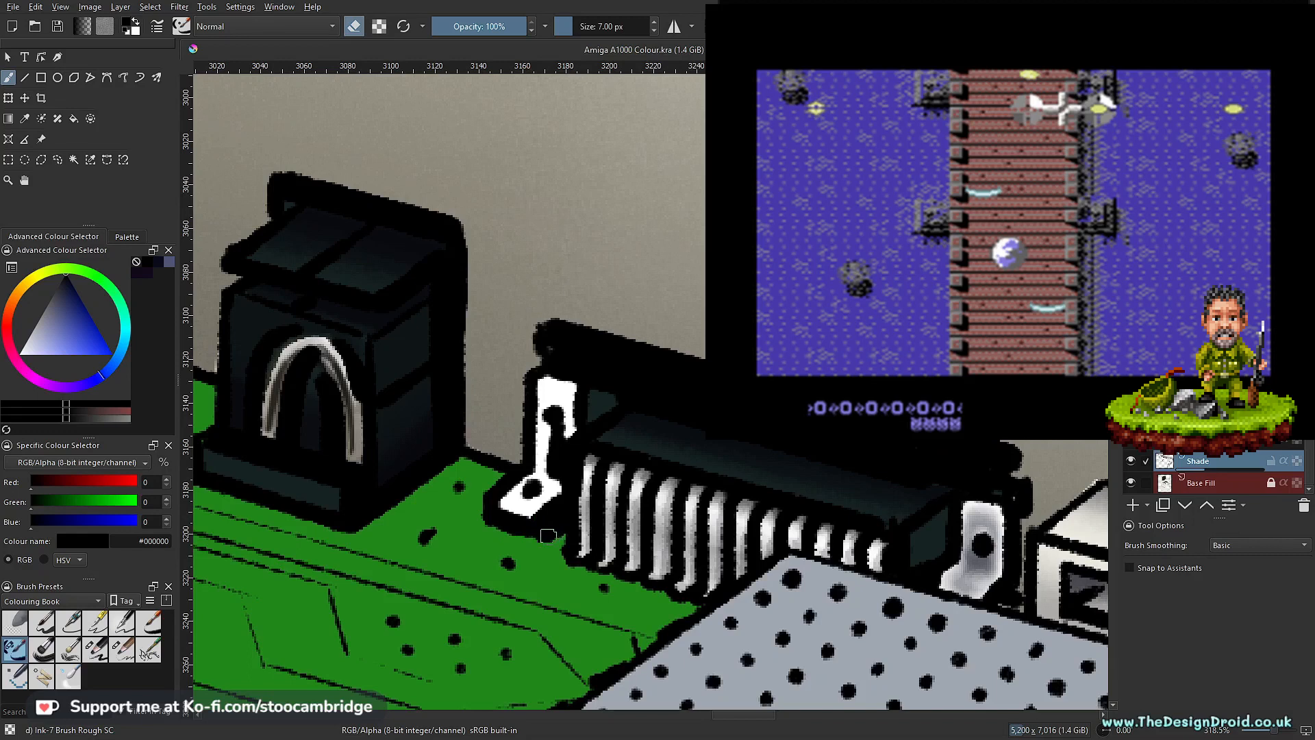
mouse_move(577, 515)
mouse_down()
mouse_move(602, 462)
mouse_move(660, 463)
mouse_move(682, 483)
mouse_up()
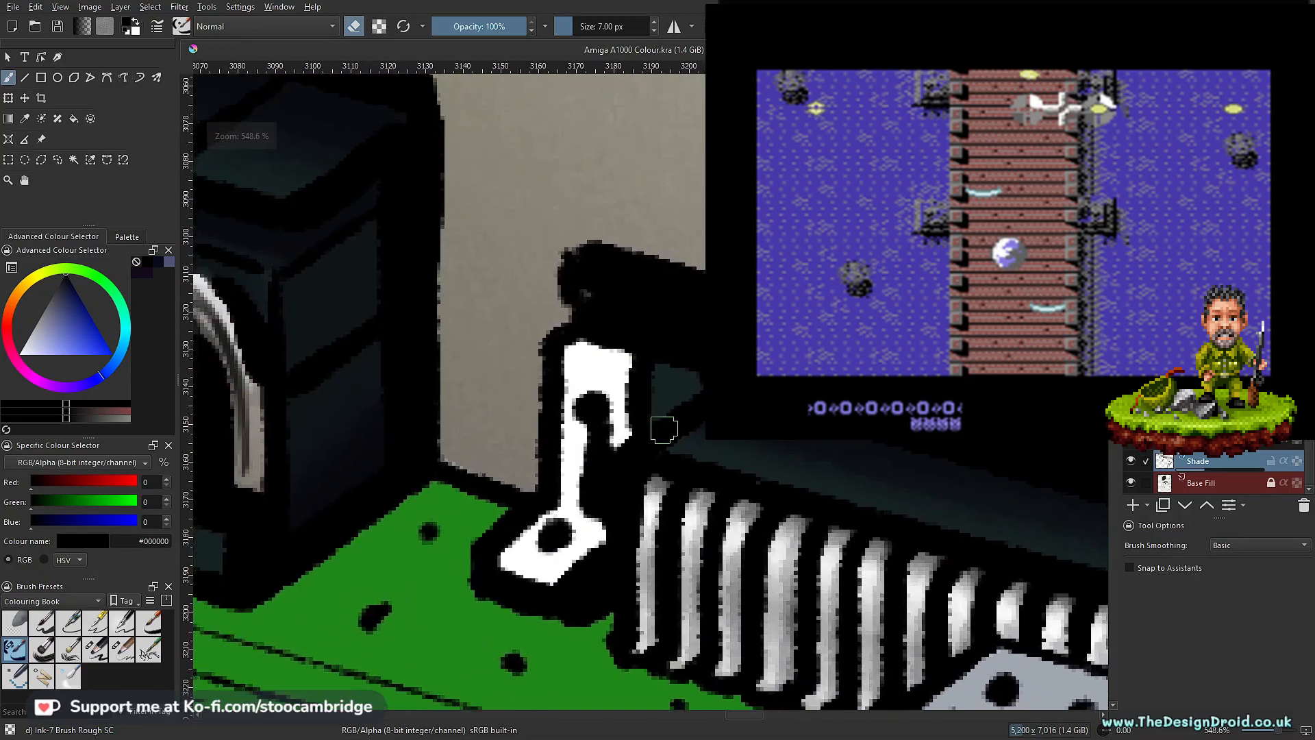
click(94, 651)
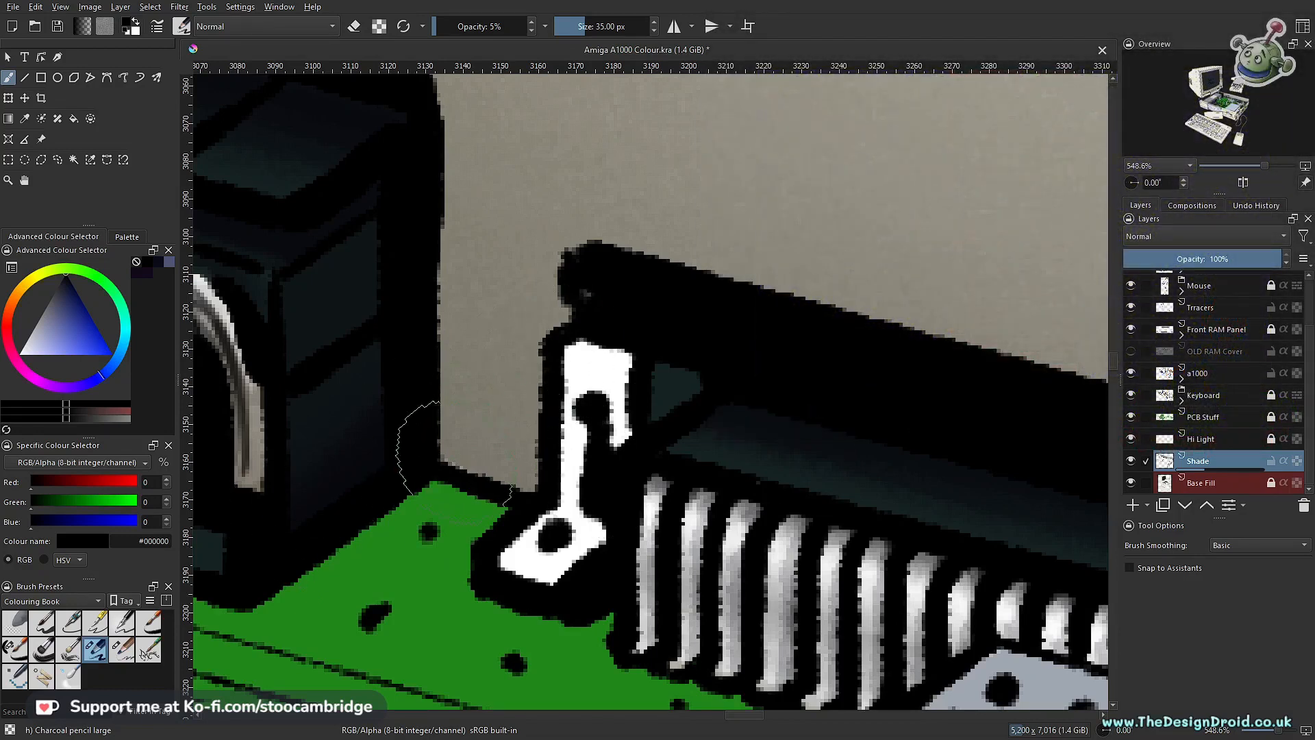
click(161, 274)
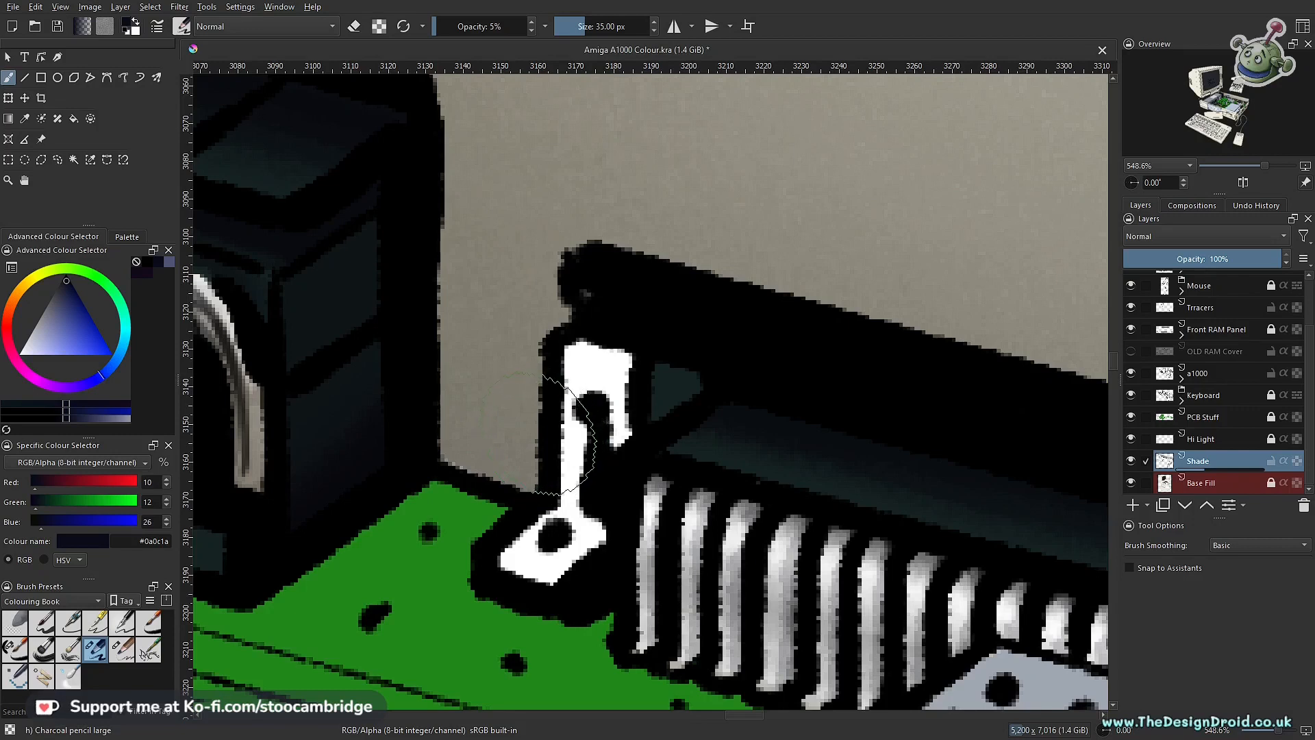
scroll(568, 433, up, 3)
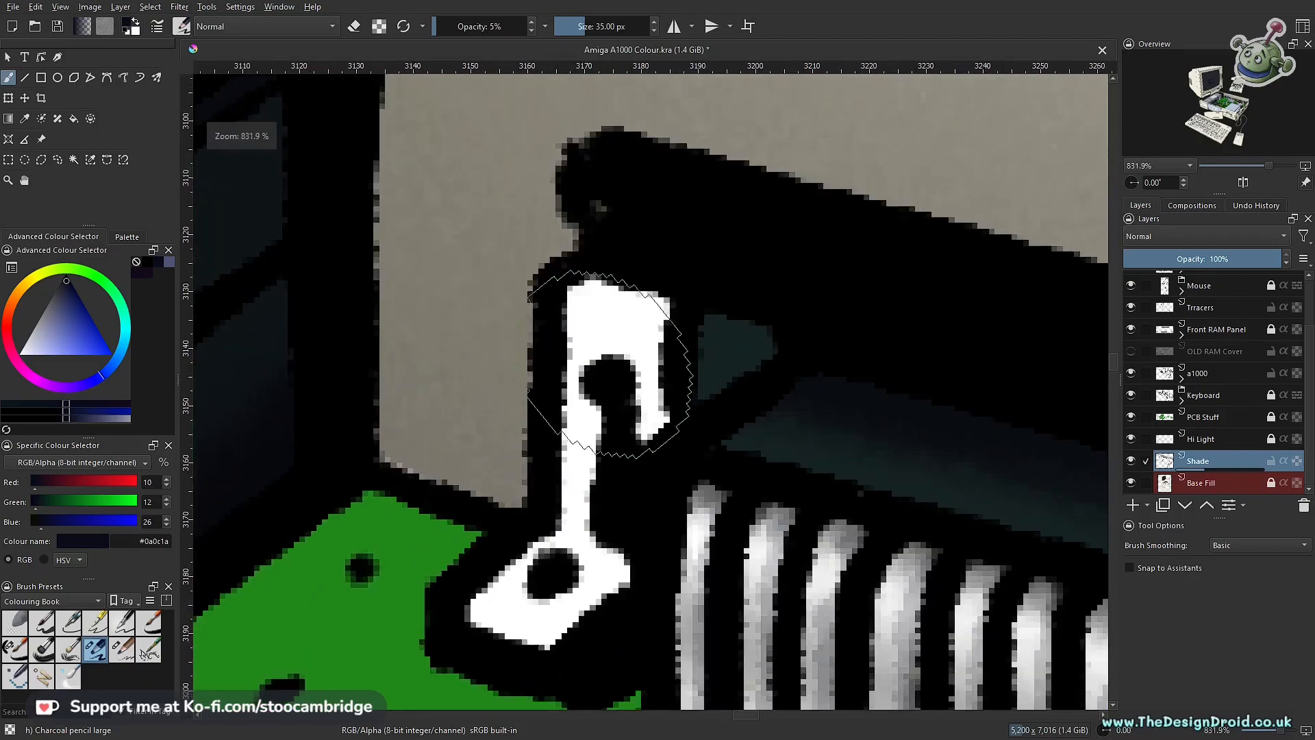
Step: Draw a polygonal selection around the far connector's unshaded white bracket, including its foot
key(l)
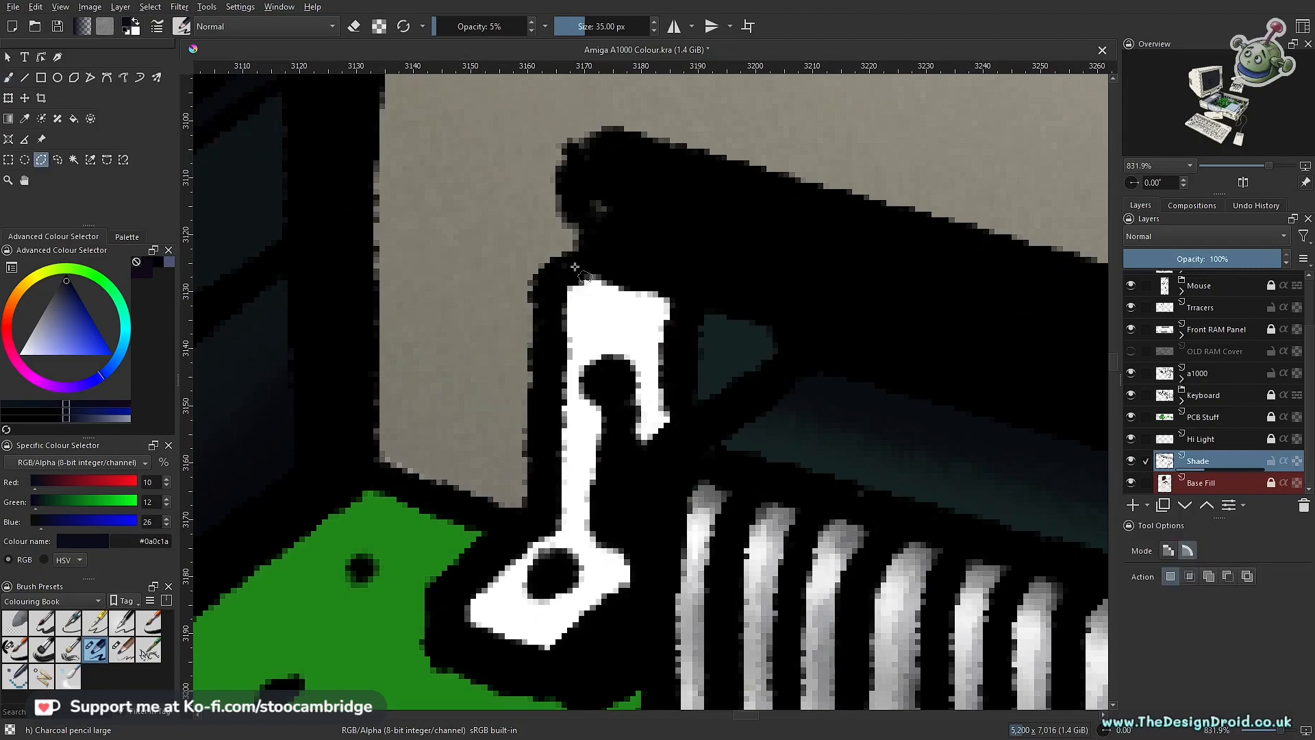
click(657, 268)
click(709, 291)
click(685, 360)
click(682, 446)
click(653, 462)
click(665, 575)
click(637, 634)
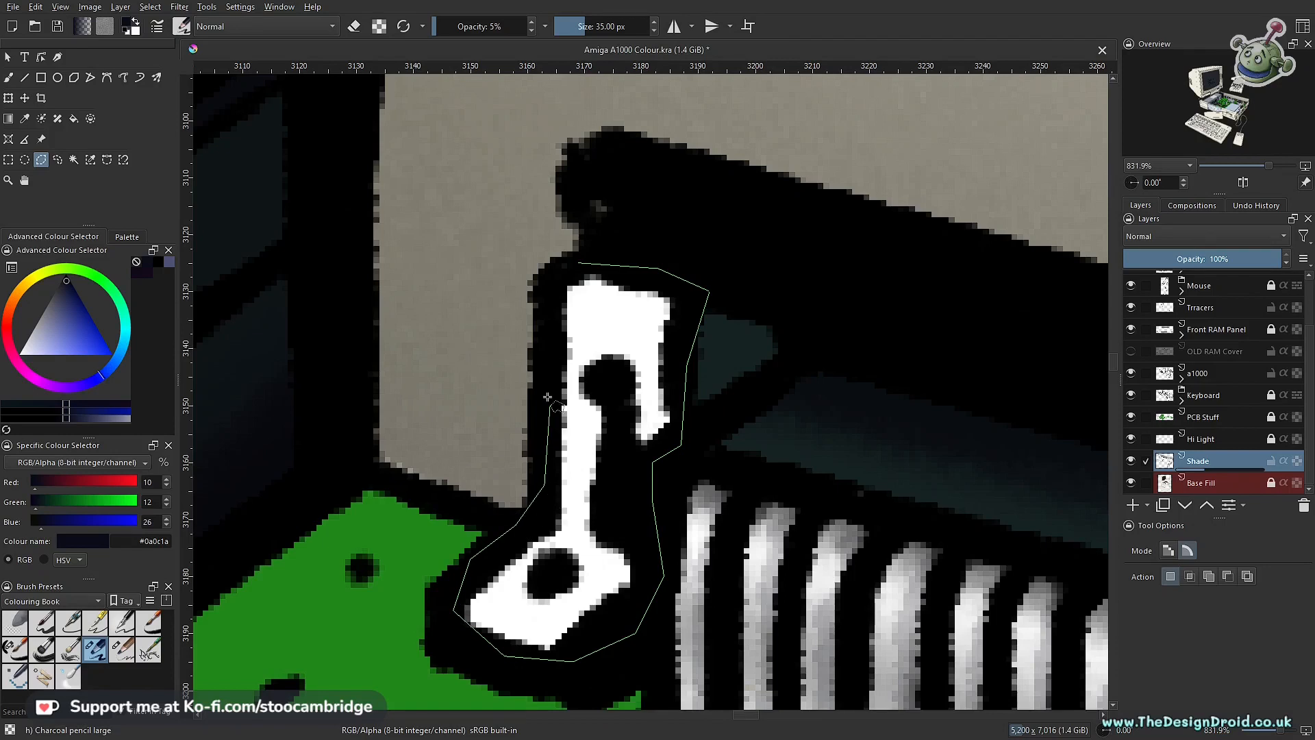
click(576, 261)
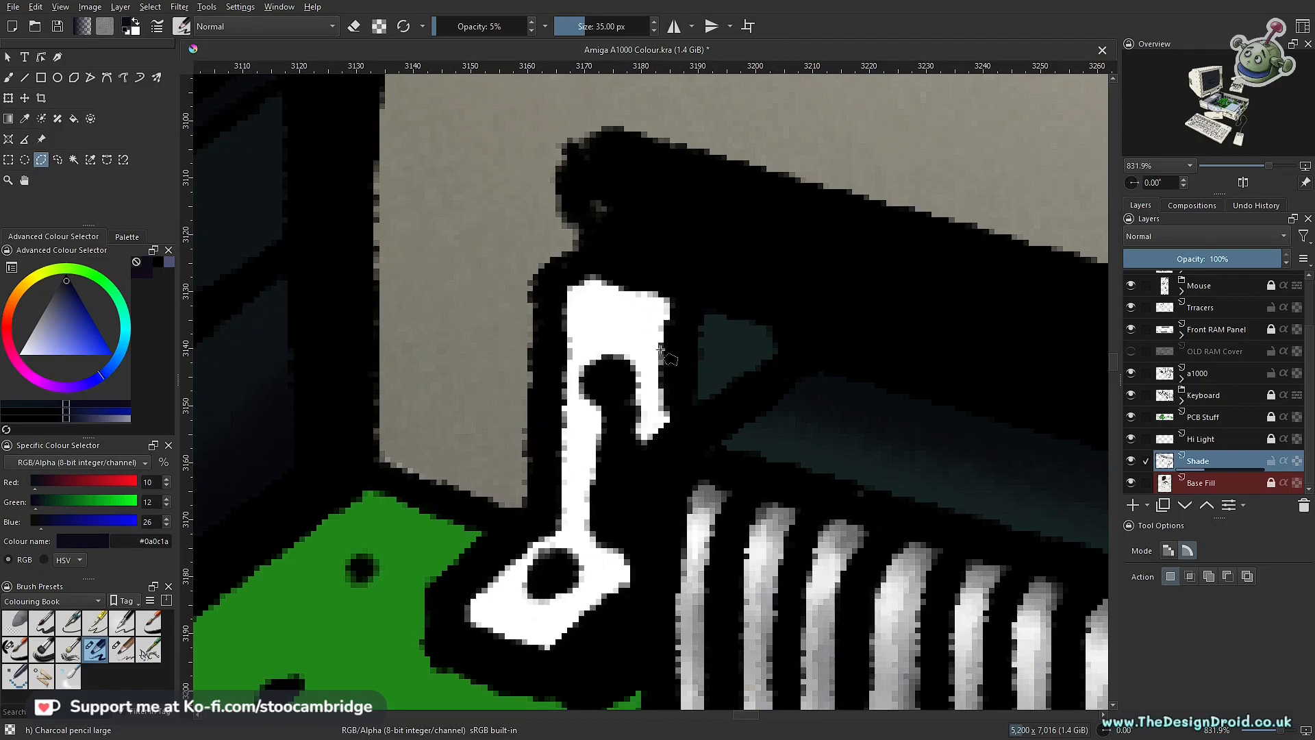
Step: Shade the selected white bracket's stem, foot and upper plate with the Charcoal Pencil Large
key(b)
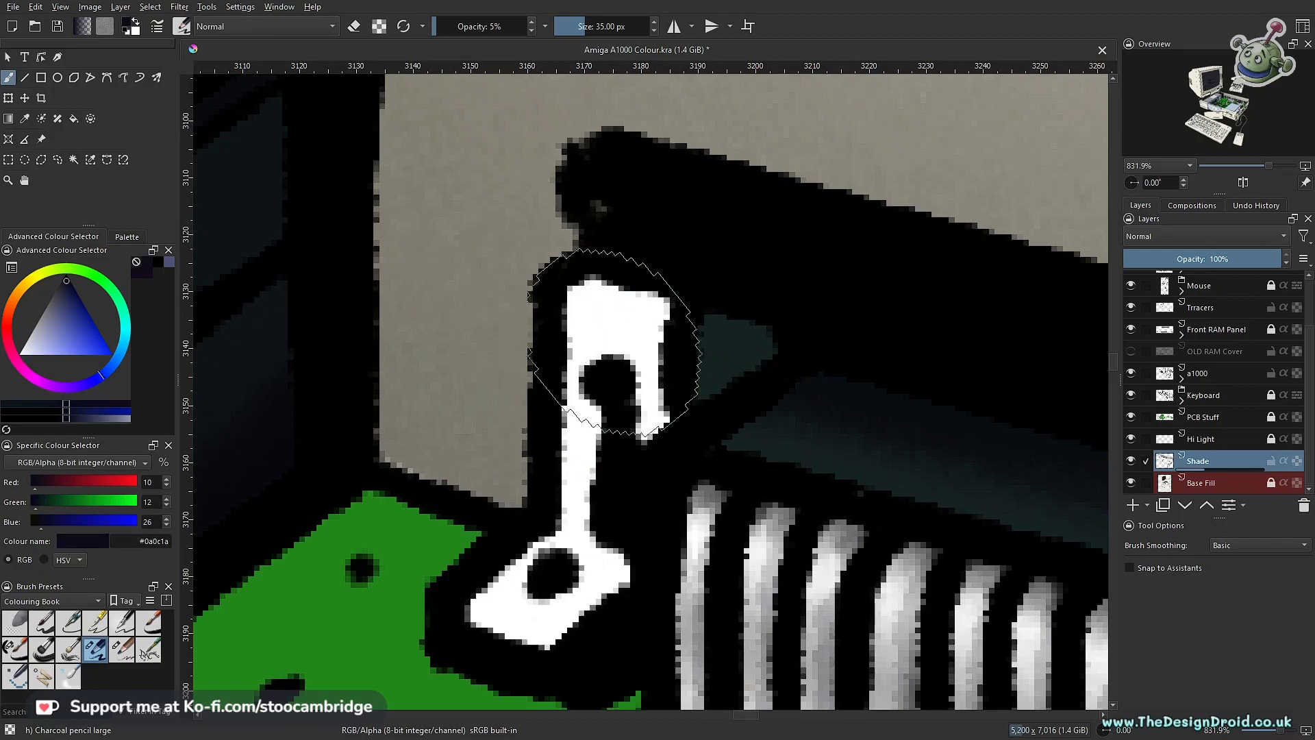
scroll(602, 477, down, 3)
scroll(603, 477, down, 2)
scroll(552, 450, up, 2)
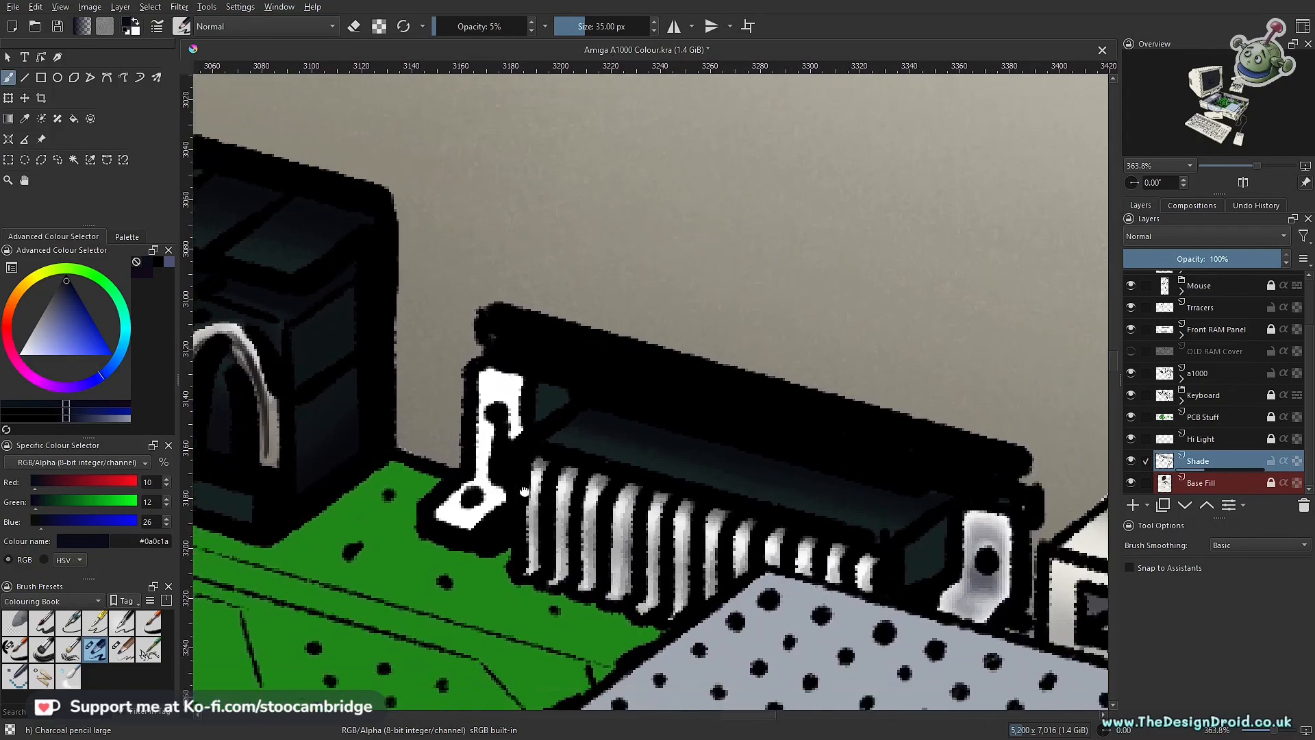
scroll(552, 450, up, 3)
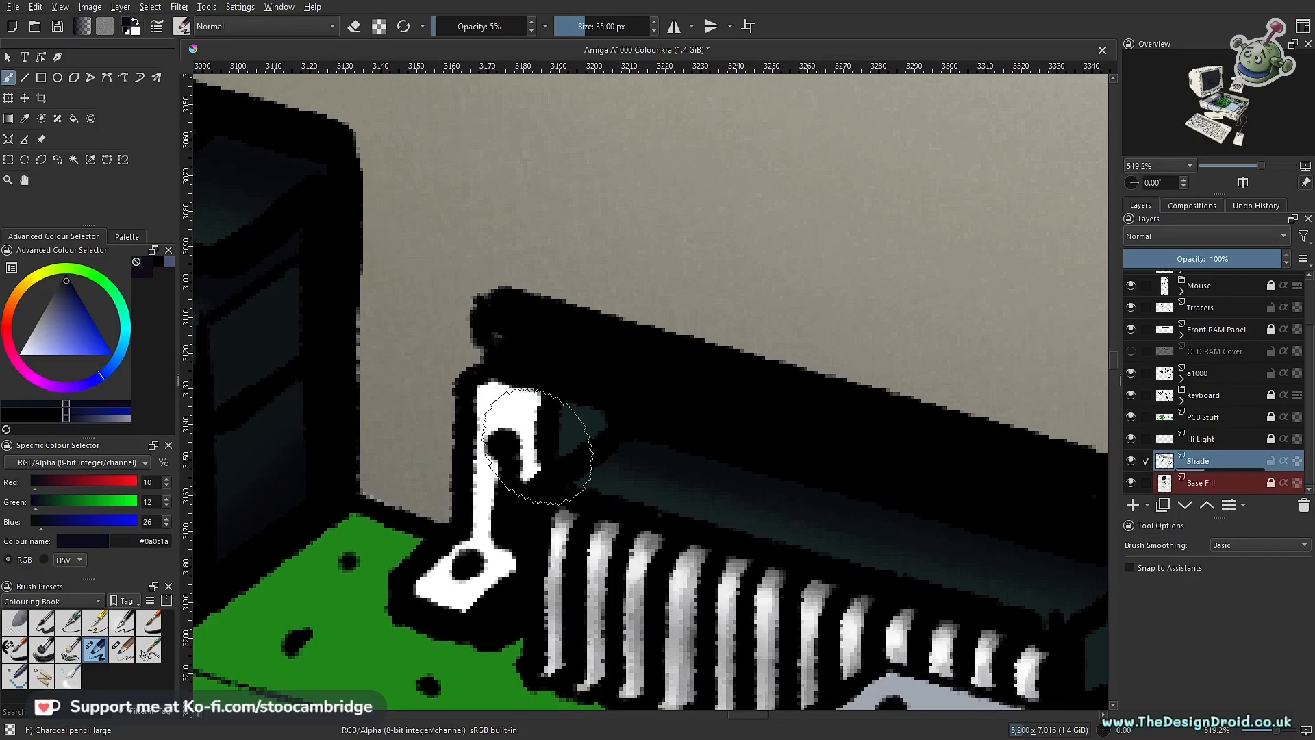
scroll(528, 514, up, 2)
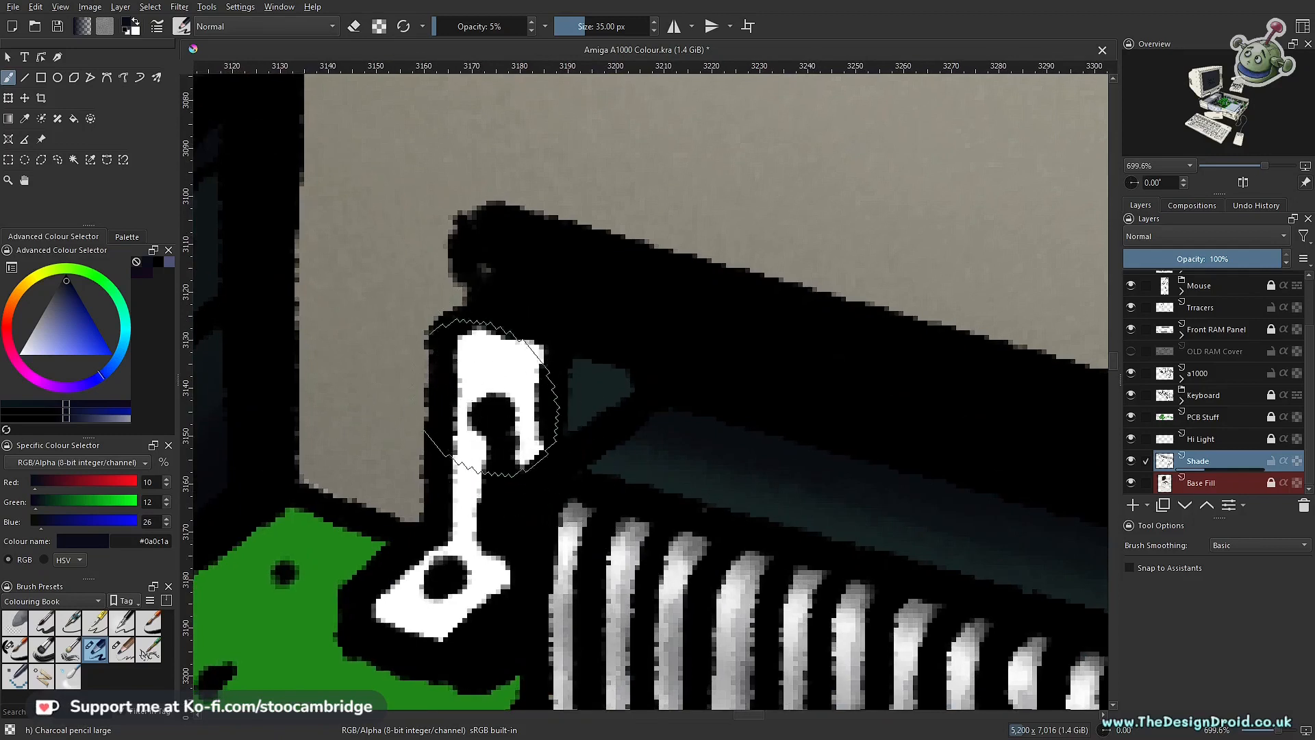
mouse_move(498, 504)
mouse_down()
mouse_move(481, 561)
mouse_move(494, 409)
mouse_move(487, 538)
mouse_move(494, 424)
mouse_move(471, 575)
mouse_move(487, 513)
mouse_move(415, 592)
mouse_up()
mouse_move(480, 532)
mouse_down()
mouse_move(484, 396)
mouse_move(485, 536)
mouse_up()
mouse_move(487, 460)
mouse_down()
mouse_move(483, 411)
mouse_move(493, 461)
mouse_move(476, 557)
mouse_move(497, 466)
mouse_move(463, 586)
mouse_move(485, 561)
mouse_move(466, 428)
mouse_move(476, 497)
mouse_move(464, 583)
mouse_move(483, 521)
mouse_move(444, 582)
mouse_move(505, 523)
mouse_move(491, 407)
mouse_move(462, 580)
mouse_move(483, 466)
mouse_move(440, 574)
mouse_move(408, 598)
mouse_move(454, 559)
mouse_move(417, 598)
mouse_move(476, 480)
mouse_move(500, 390)
mouse_up()
scroll(542, 473, down, 5)
mouse_move(542, 473)
mouse_down()
mouse_move(502, 479)
mouse_move(490, 411)
mouse_up()
drag(335, 424, 436, 554)
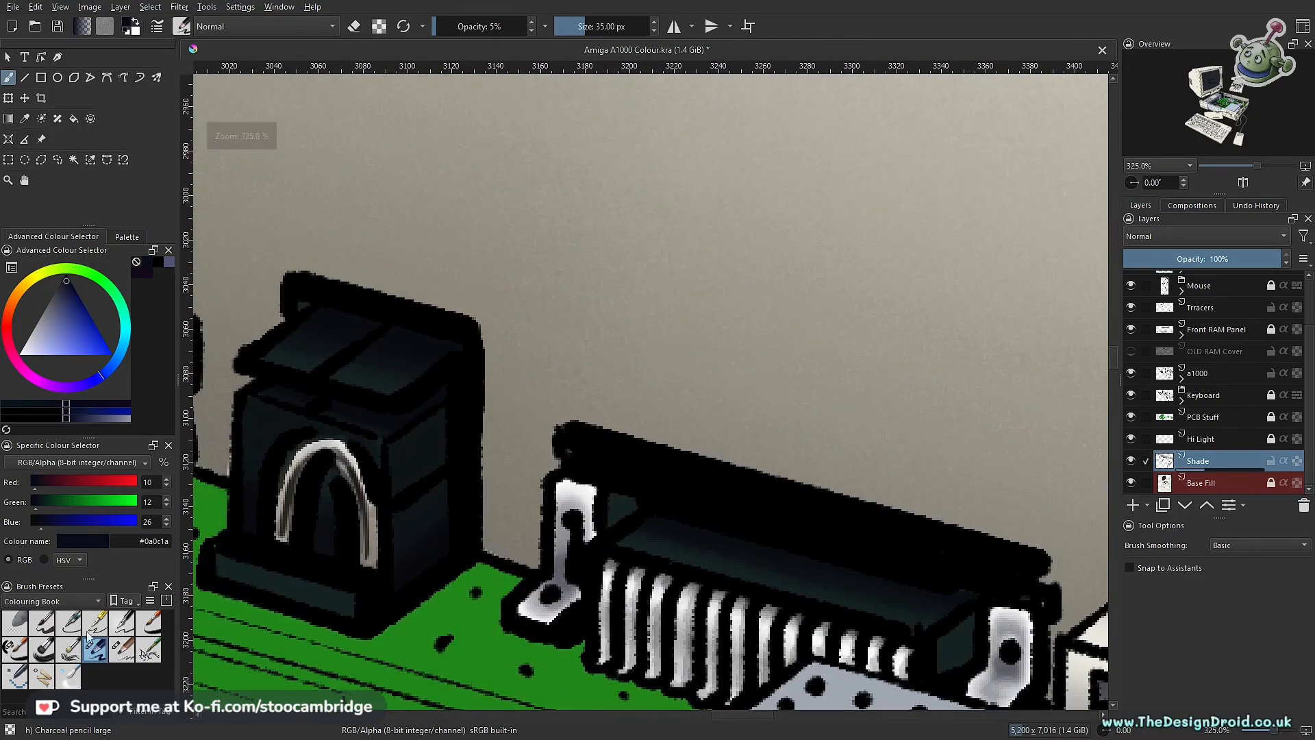
Step: Lighten the shaded edges of the bracket's foot, stem and upper plate with the ink brush eraser at 7 px and 40% opacity
click(13, 648)
key(e)
scroll(544, 577, up, 4)
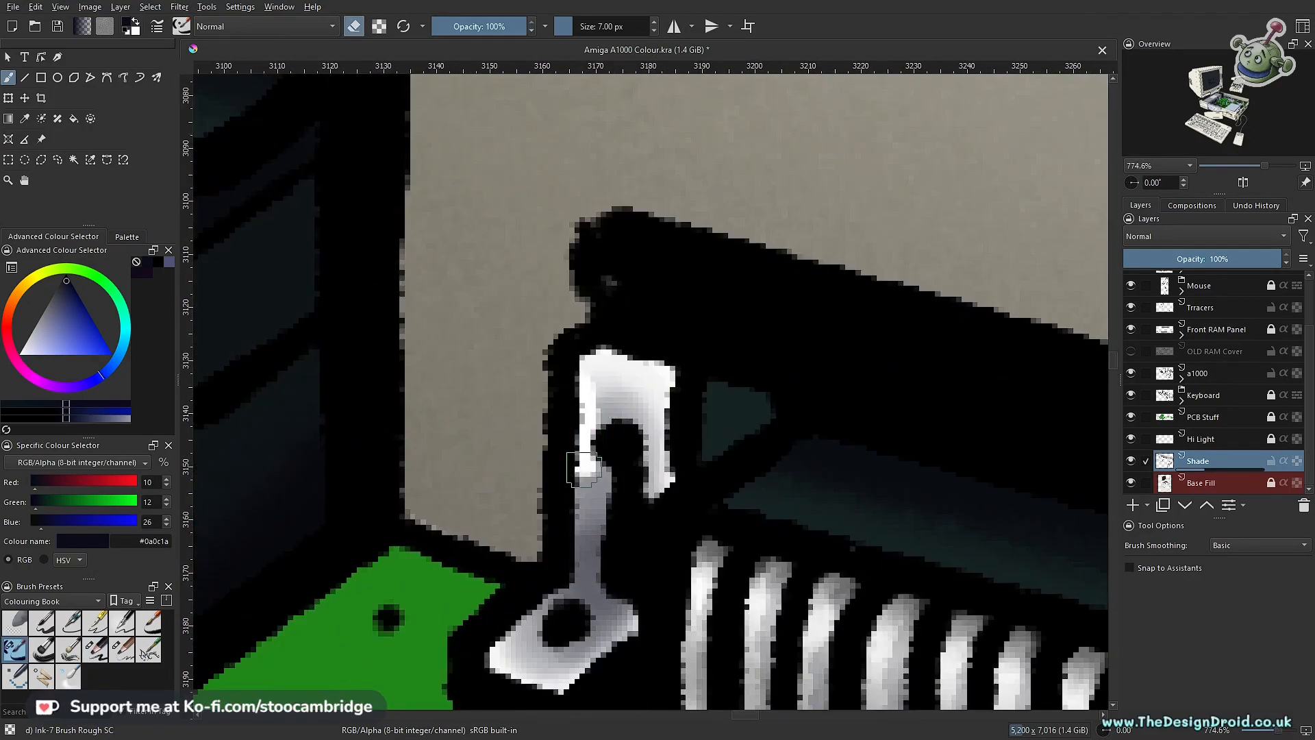
key(o)
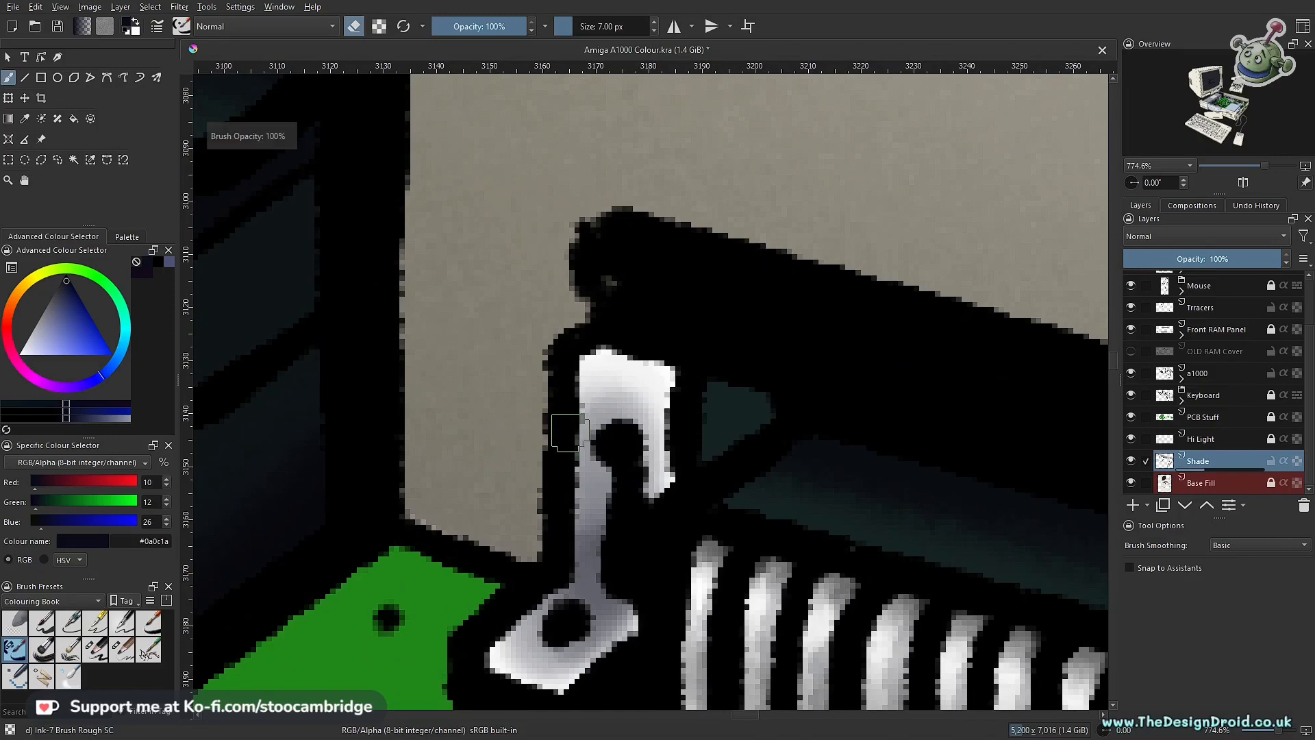
key(o)
key(o)
key(o)
key(o)
key(o)
key(o)
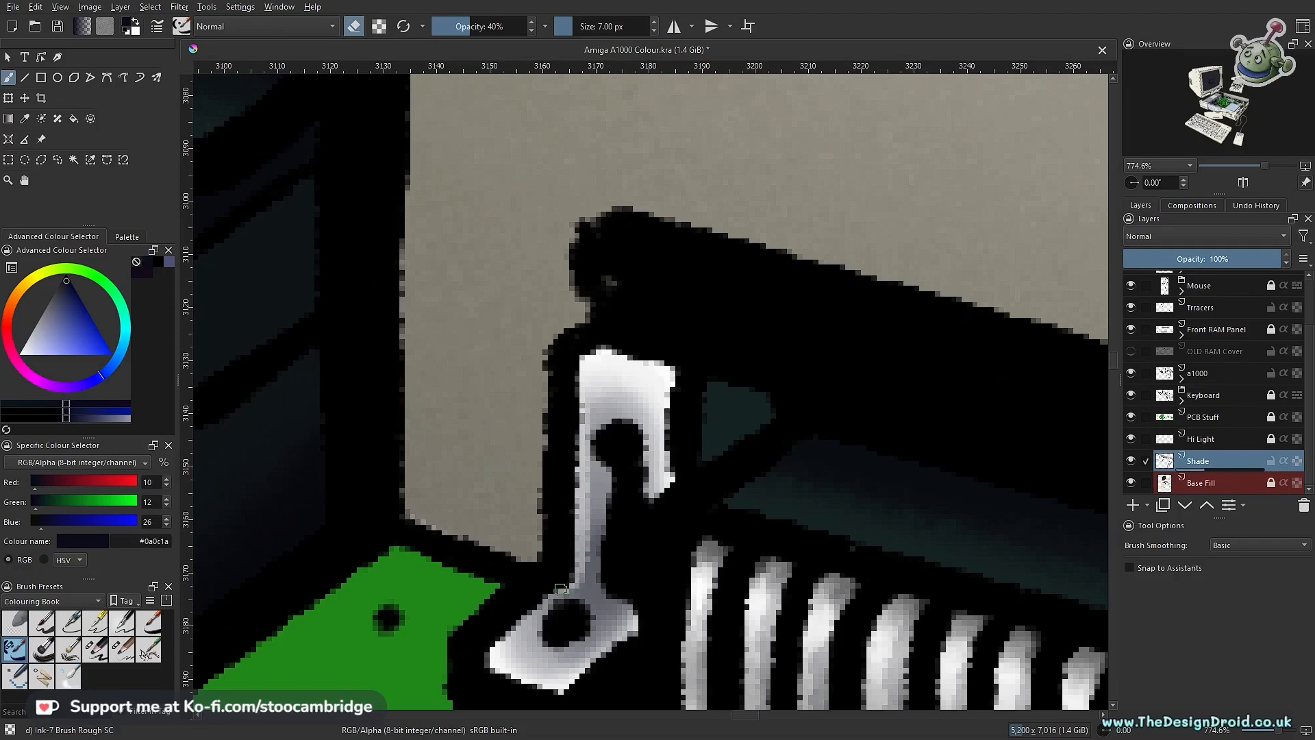
drag(548, 594, 502, 642)
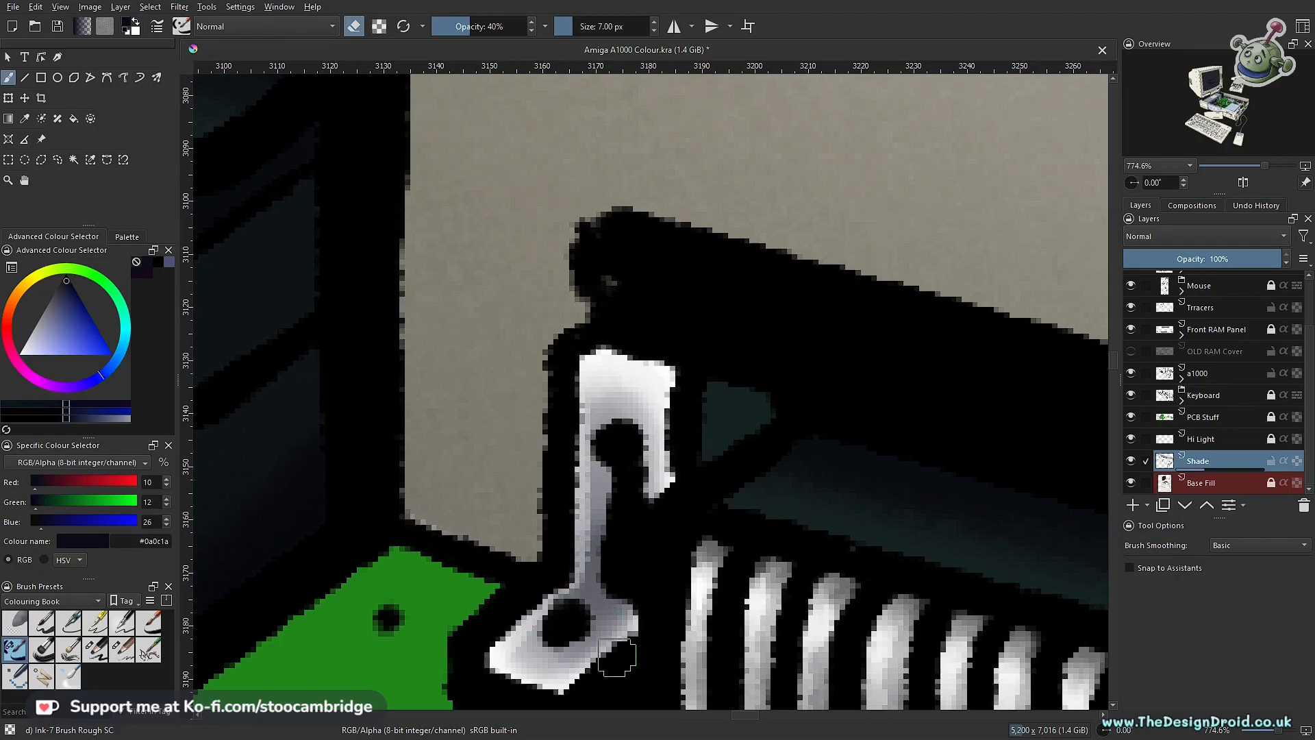
mouse_move(613, 385)
mouse_down()
mouse_move(602, 370)
mouse_move(599, 500)
mouse_up()
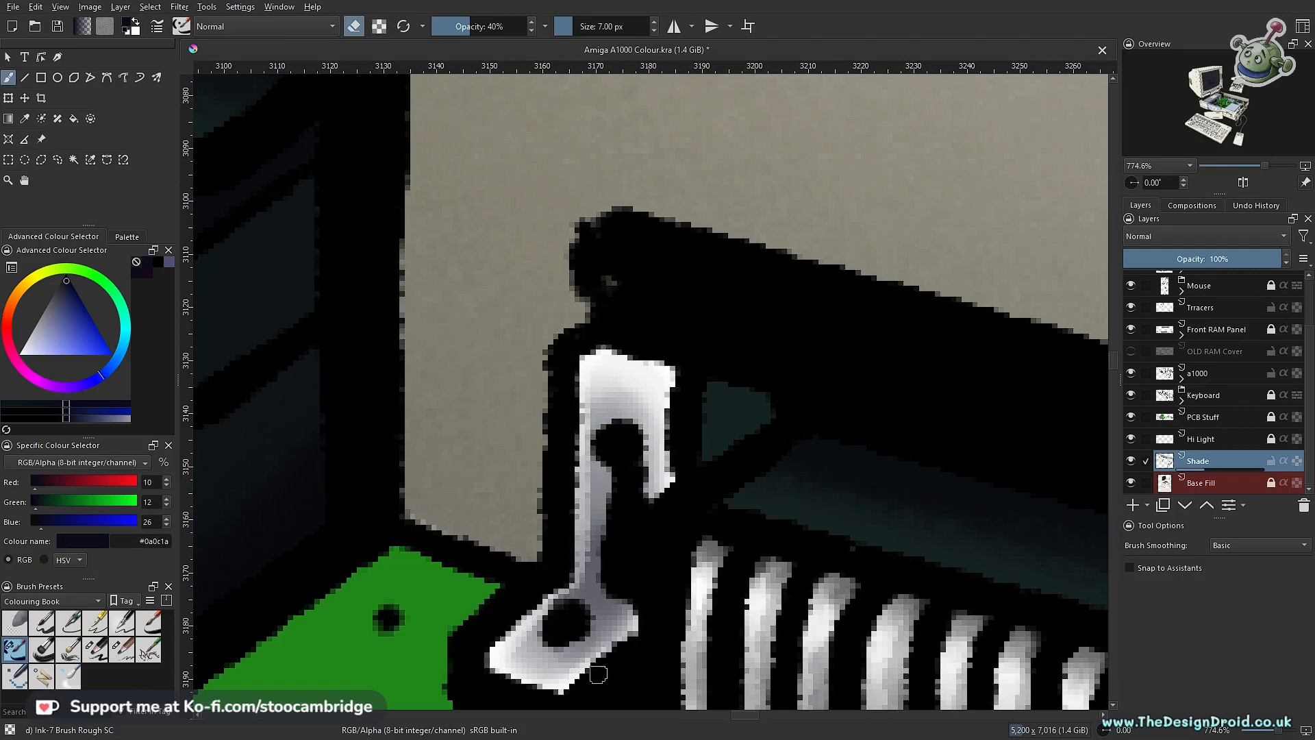
scroll(615, 563, down, 5)
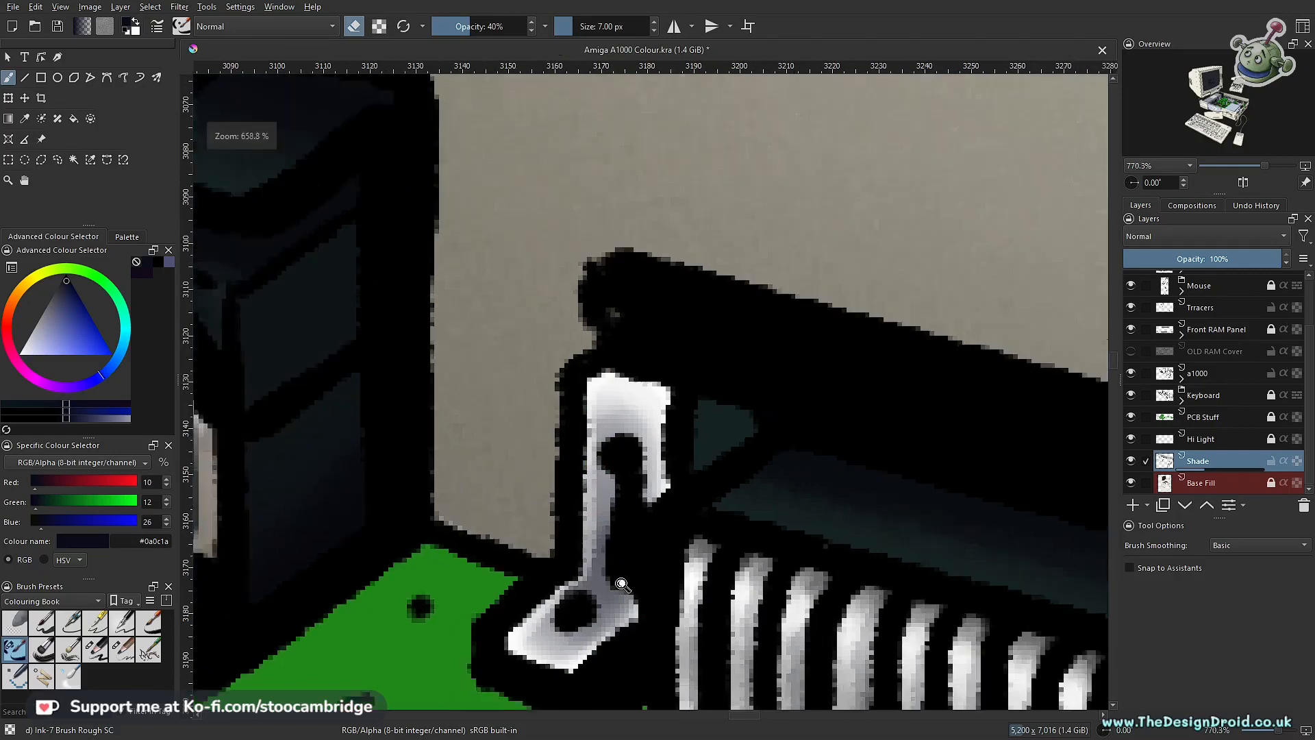
scroll(640, 556, down, 3)
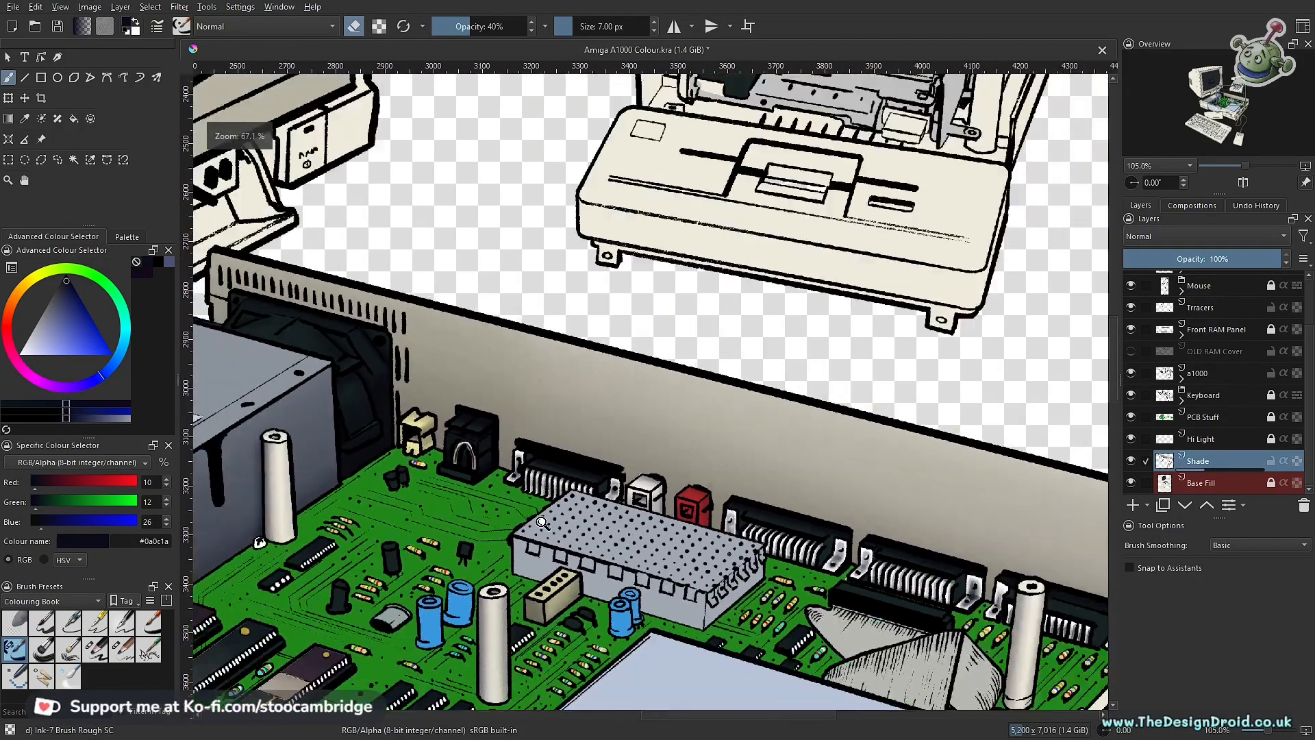
Step: Examine the shading across the circuit board, power supply, rear connectors, ribbon cable and drive casing of the open computer
drag(614, 490, 648, 461)
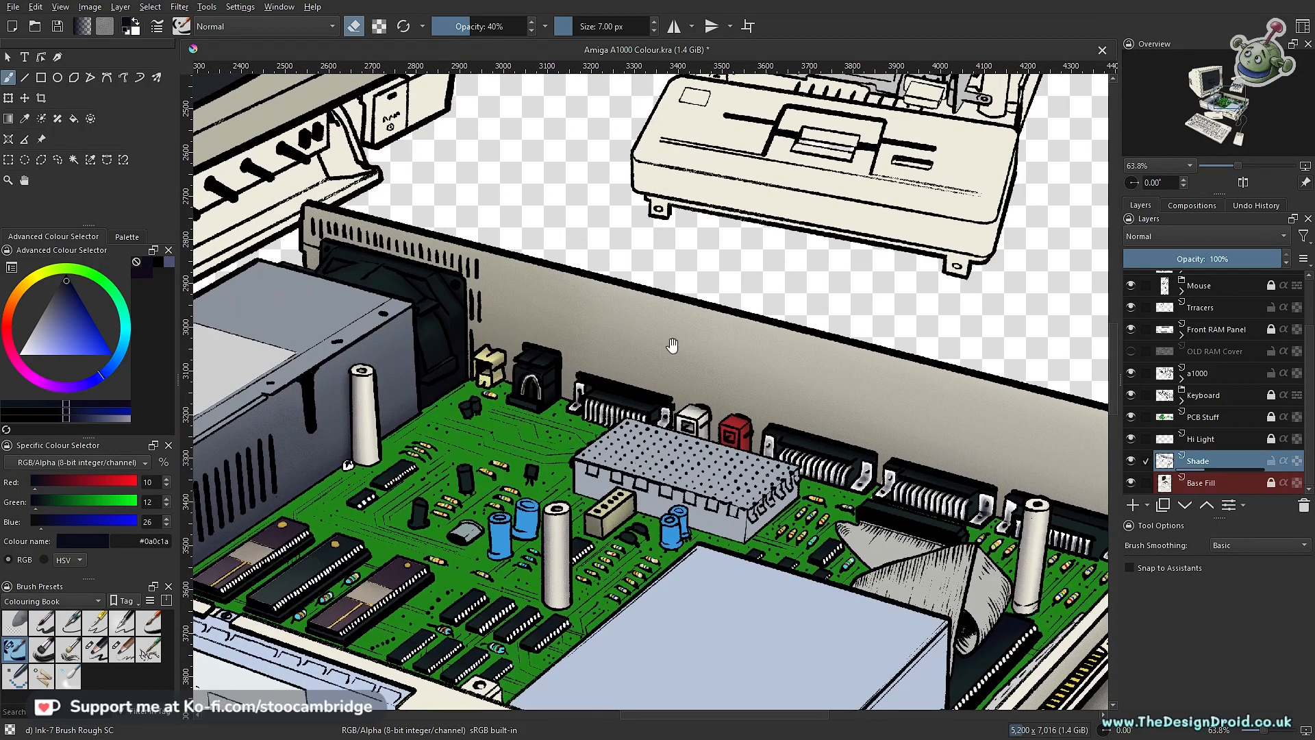
drag(639, 438, 561, 513)
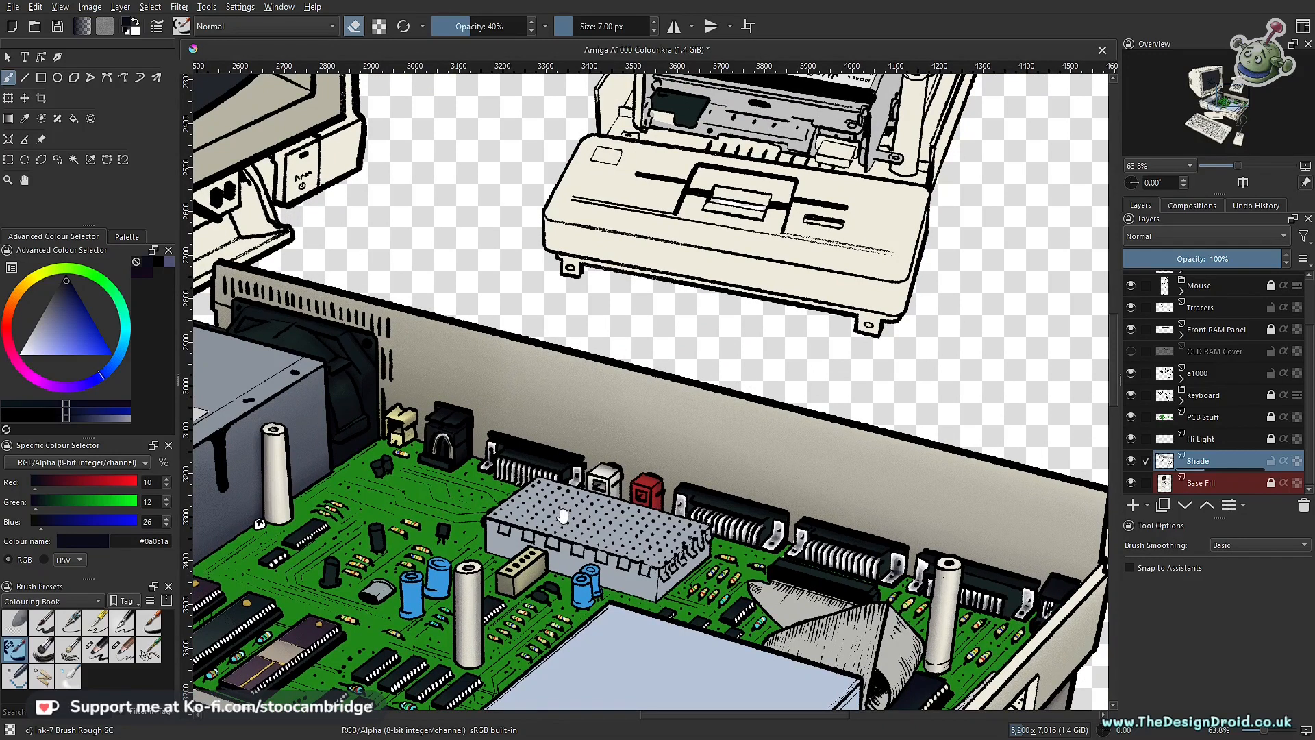
drag(556, 510, 752, 467)
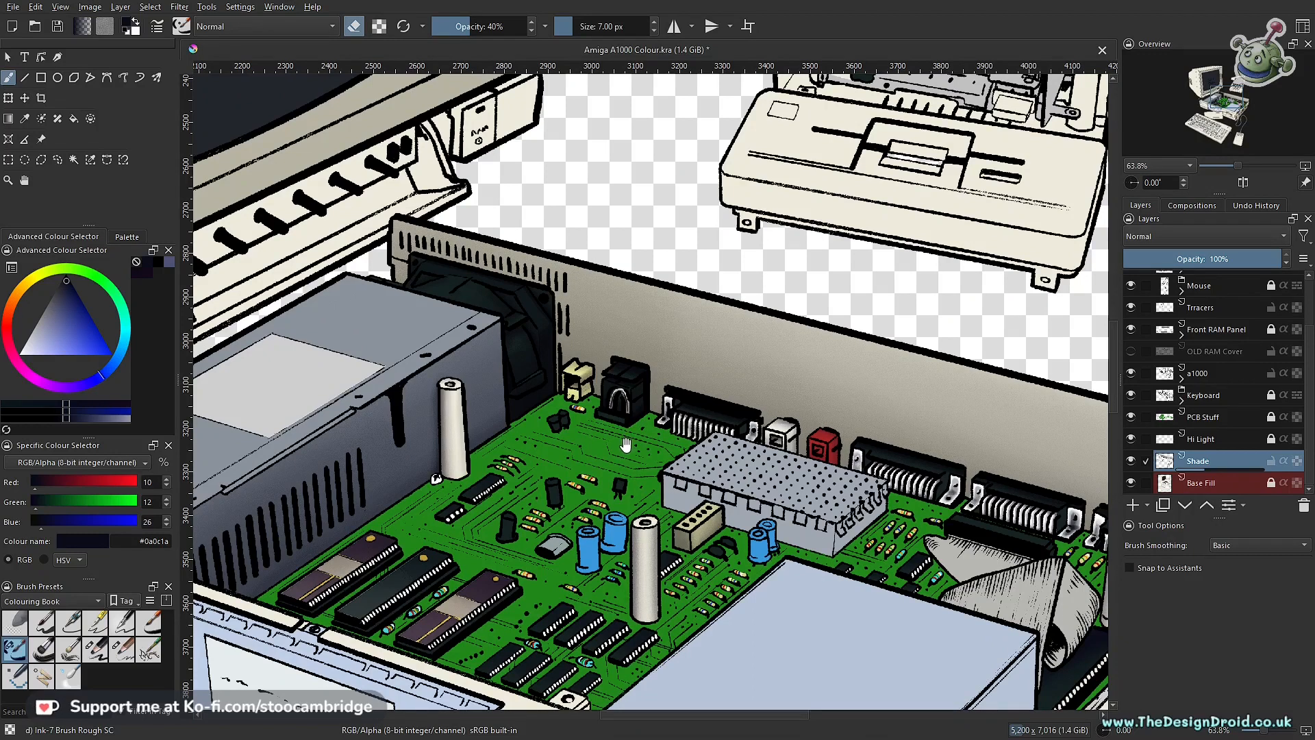
drag(669, 458, 659, 527)
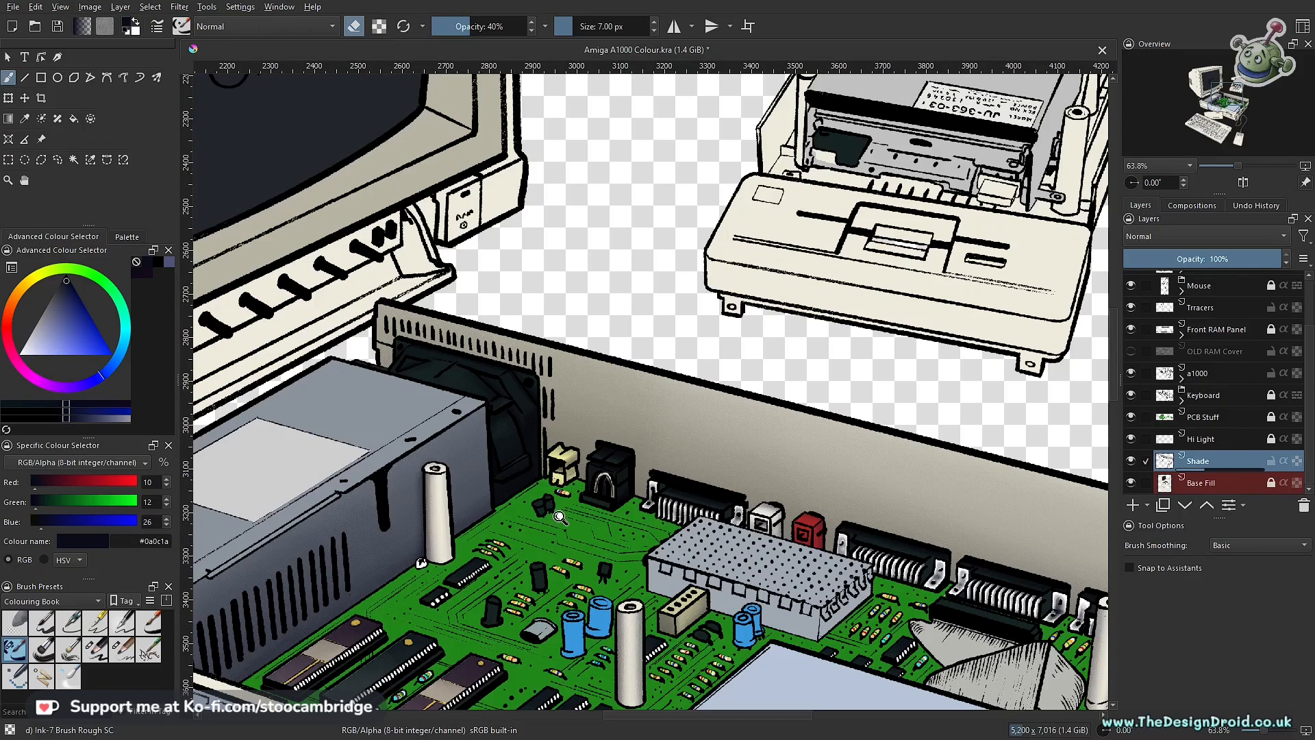
scroll(560, 517, down, 3)
drag(664, 553, 637, 478)
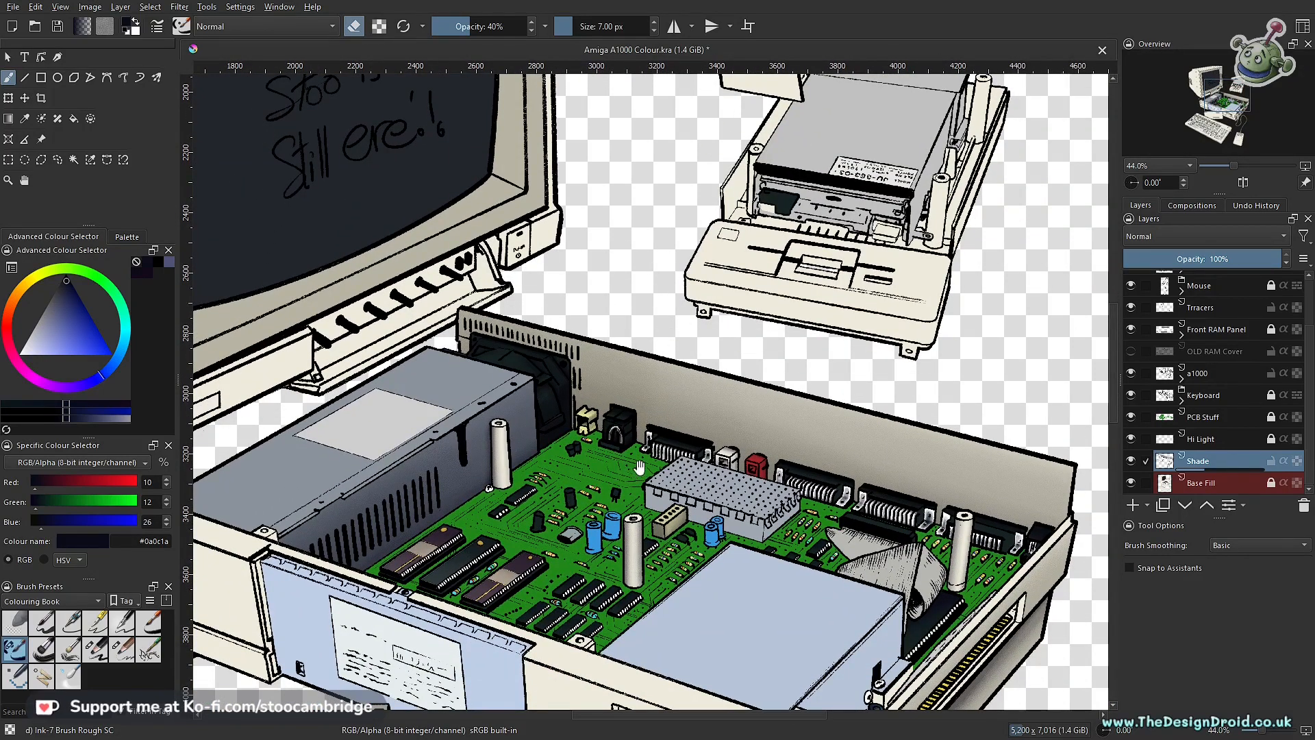
scroll(648, 449, up, 4)
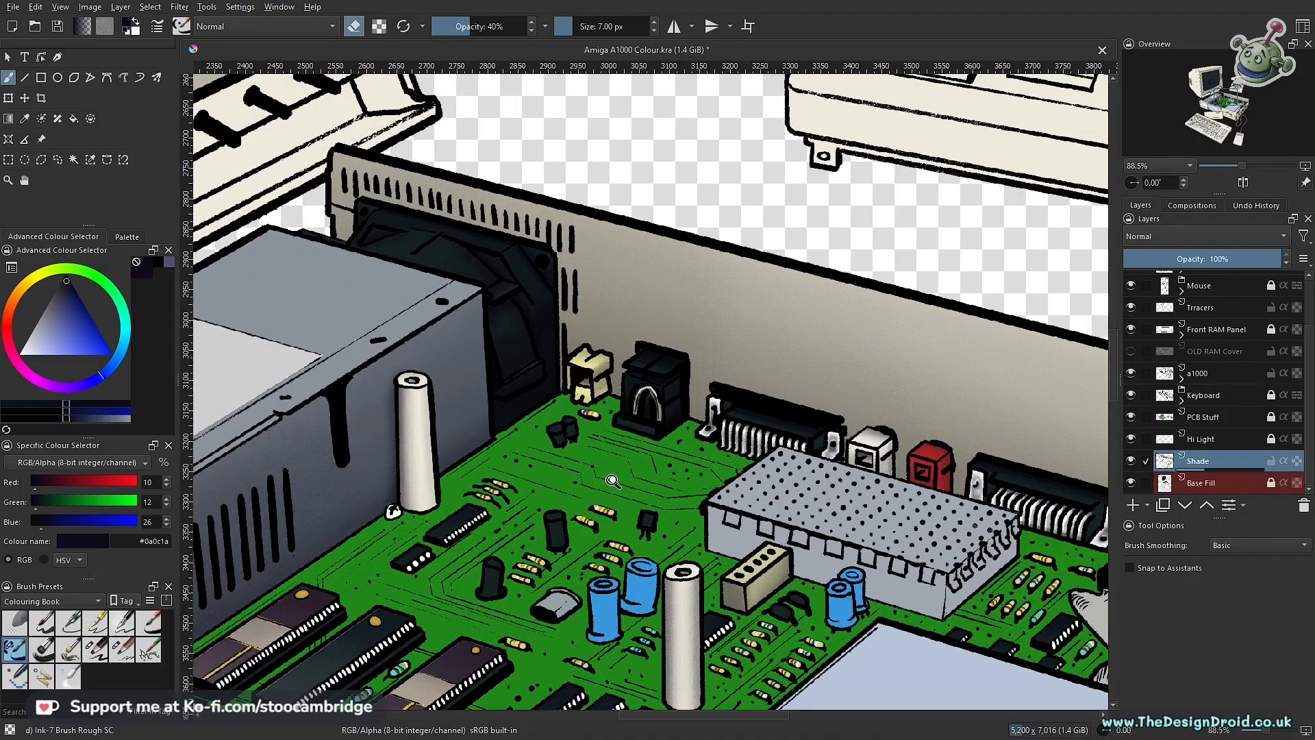
mouse_move(630, 425)
mouse_down()
mouse_move(611, 531)
mouse_move(644, 473)
mouse_move(643, 484)
mouse_up()
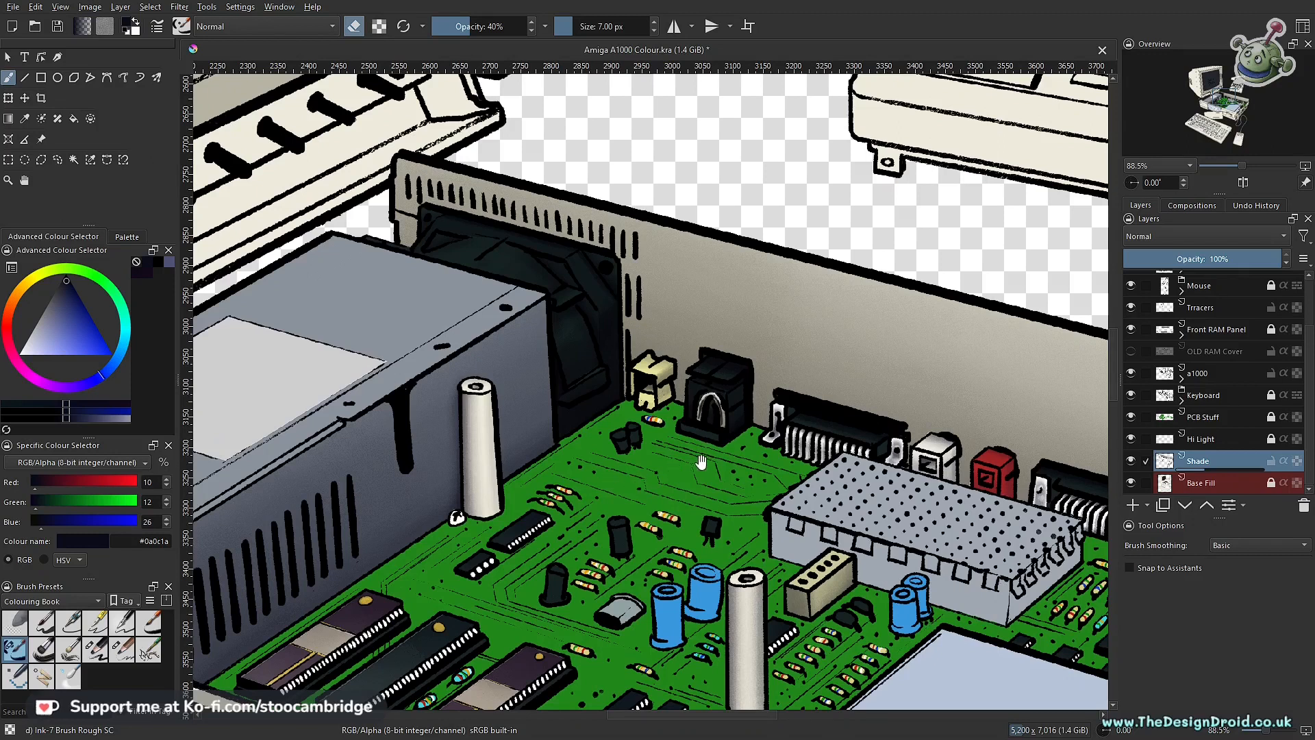
drag(677, 486, 695, 440)
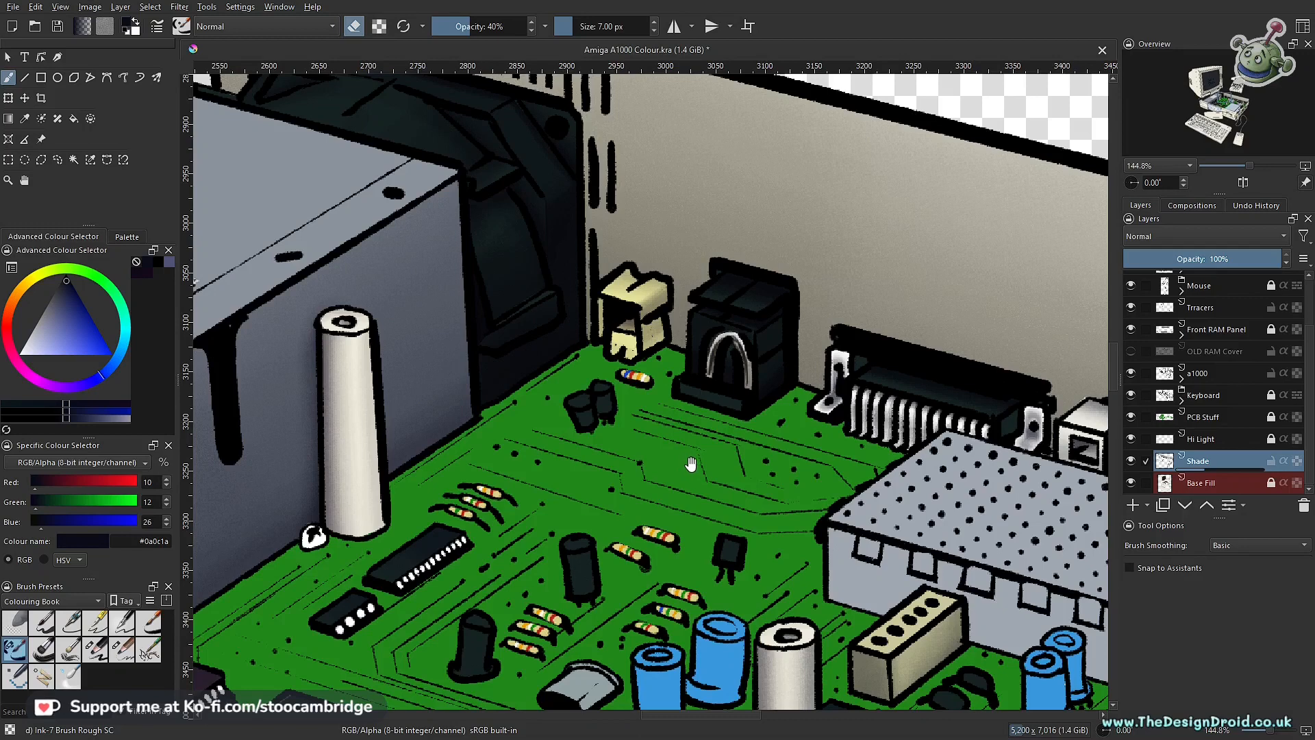
scroll(733, 461, down, 4)
drag(733, 460, 790, 468)
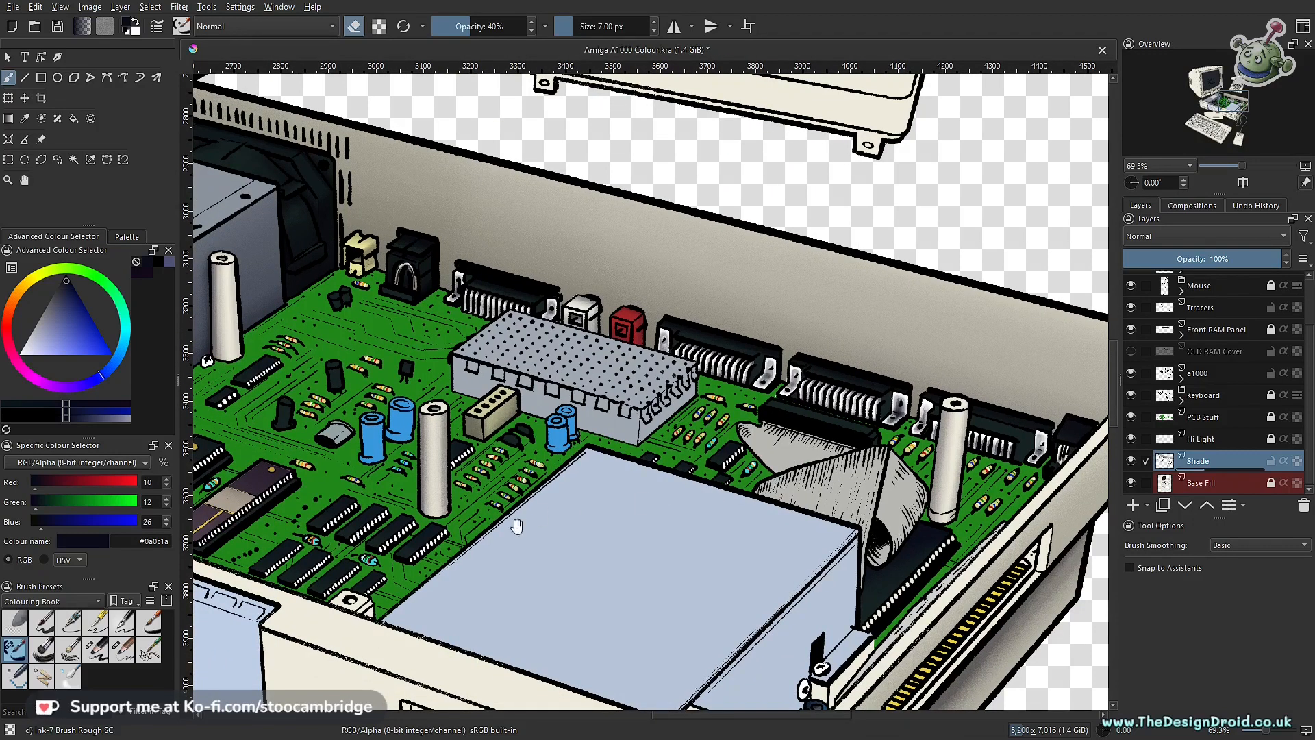
mouse_move(600, 504)
mouse_down()
mouse_move(657, 572)
mouse_move(679, 490)
mouse_move(689, 510)
mouse_move(617, 568)
mouse_move(724, 552)
mouse_move(742, 543)
mouse_move(731, 520)
mouse_move(715, 600)
mouse_move(851, 526)
mouse_move(746, 569)
mouse_move(623, 538)
mouse_up()
drag(736, 582, 678, 409)
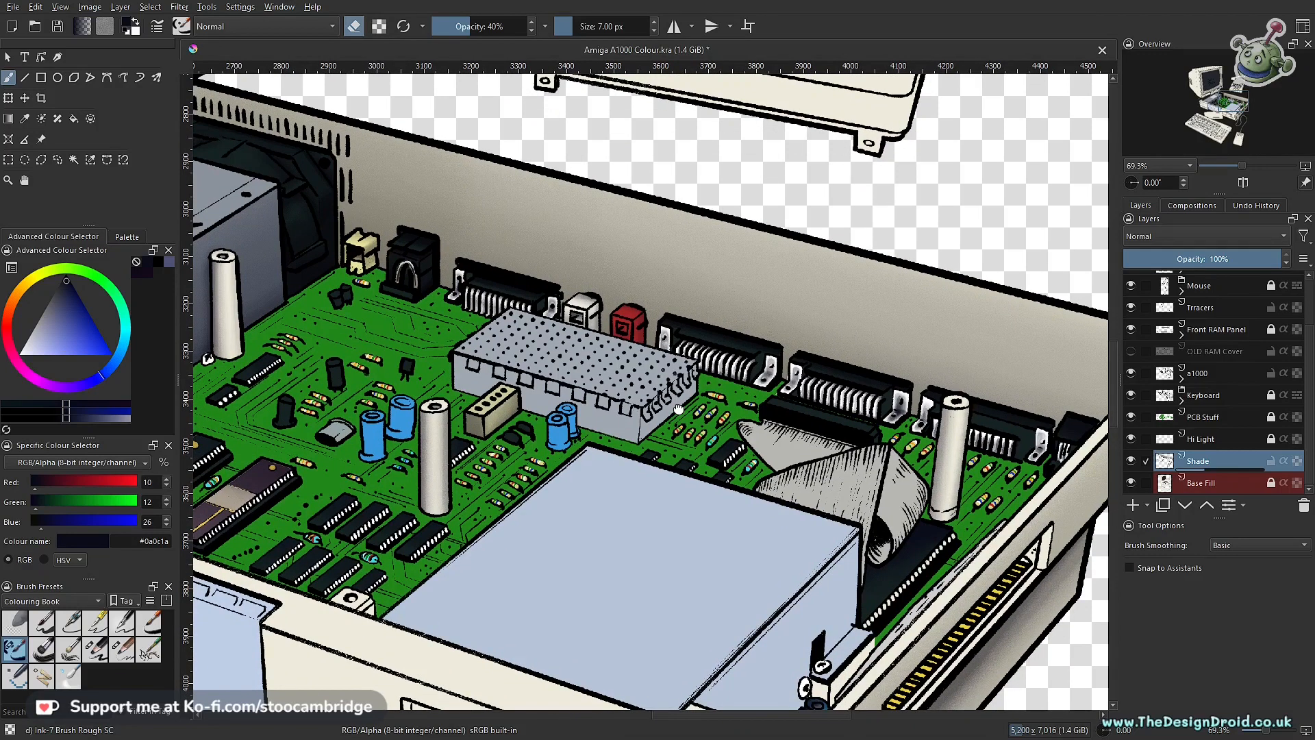
drag(678, 409, 677, 409)
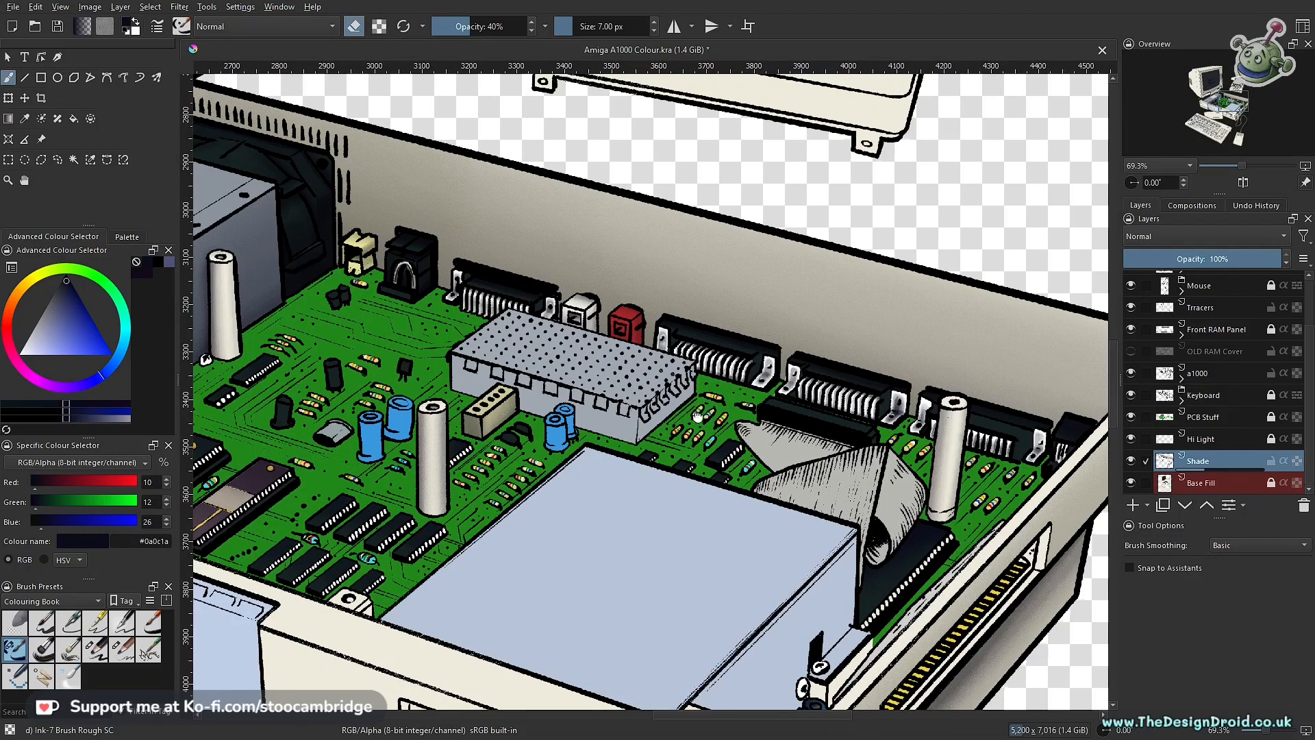
drag(697, 415, 693, 472)
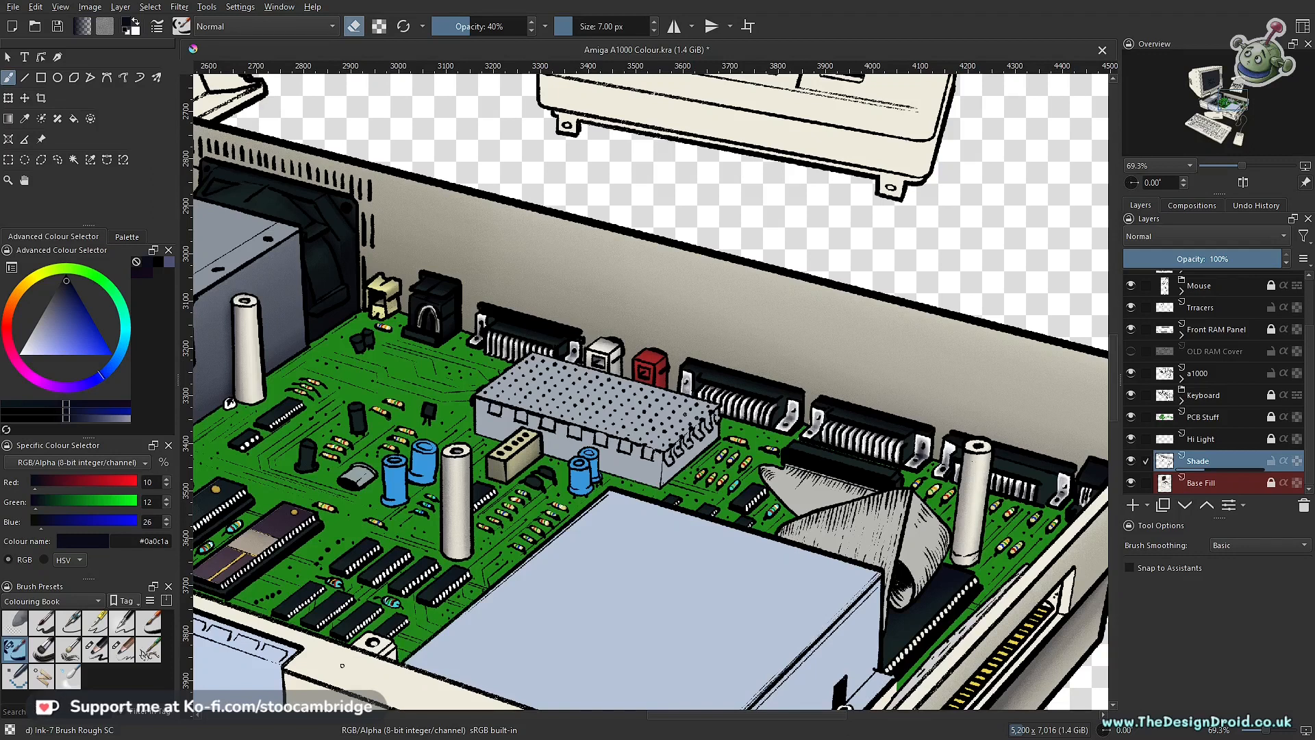
drag(616, 438, 711, 483)
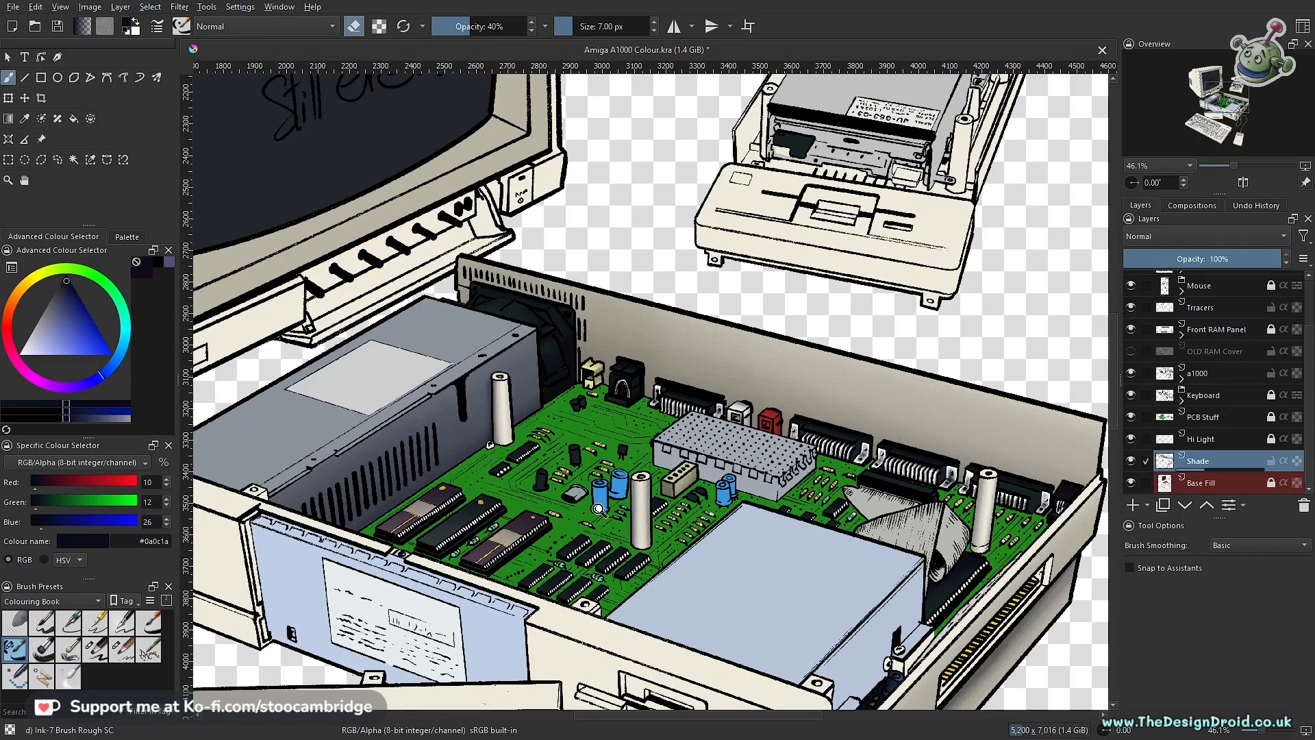
scroll(599, 497, up, 3)
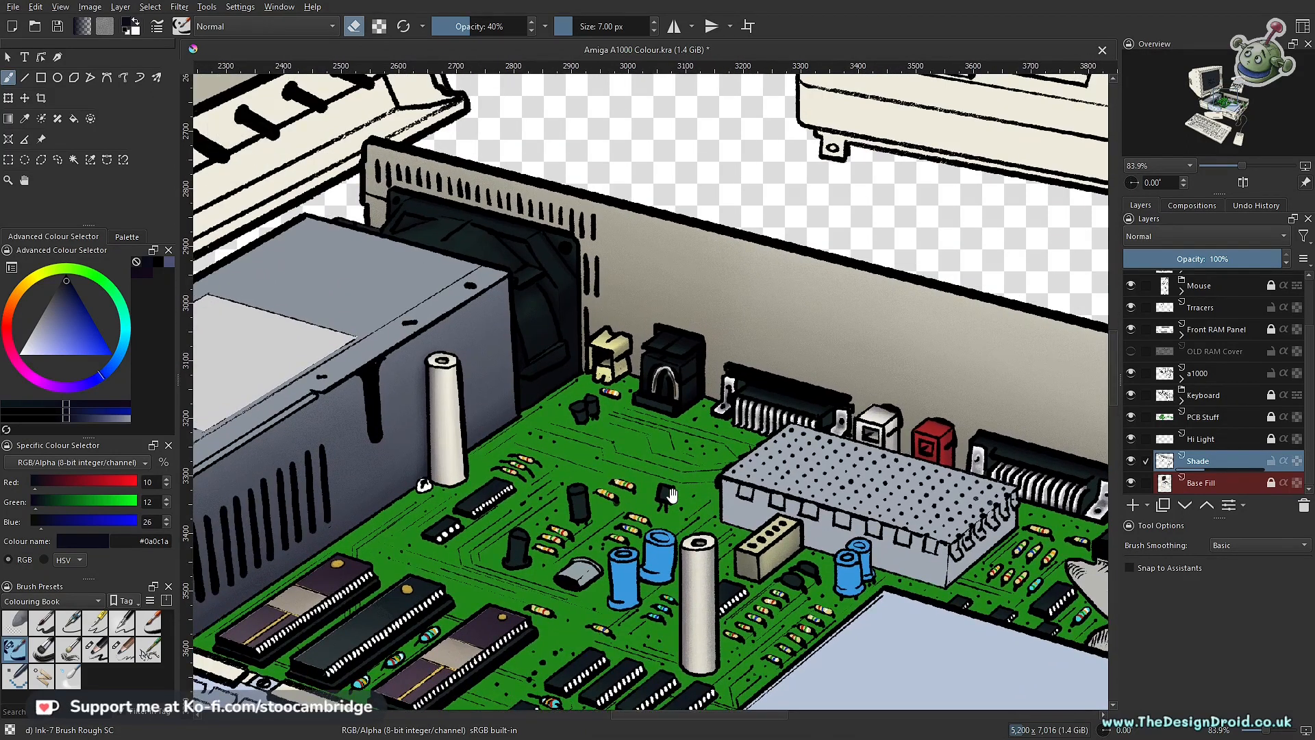
drag(793, 470, 711, 480)
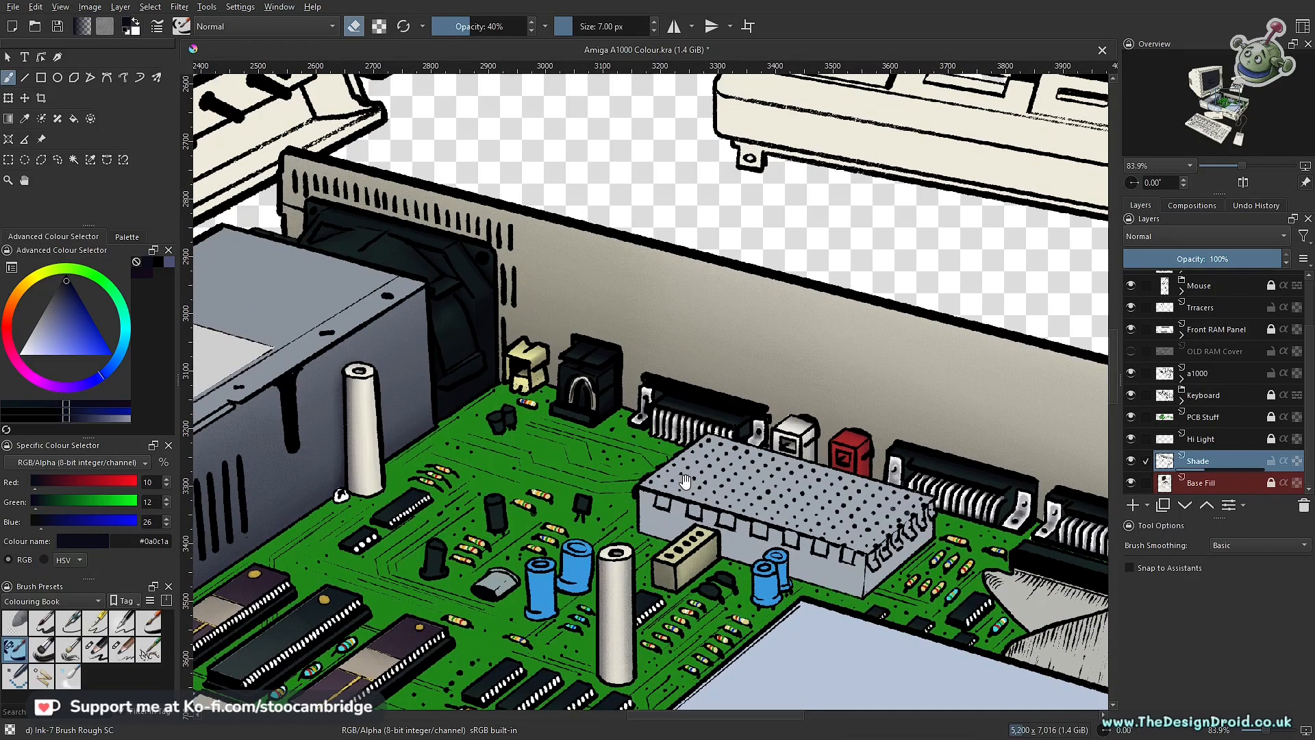
drag(687, 483, 643, 475)
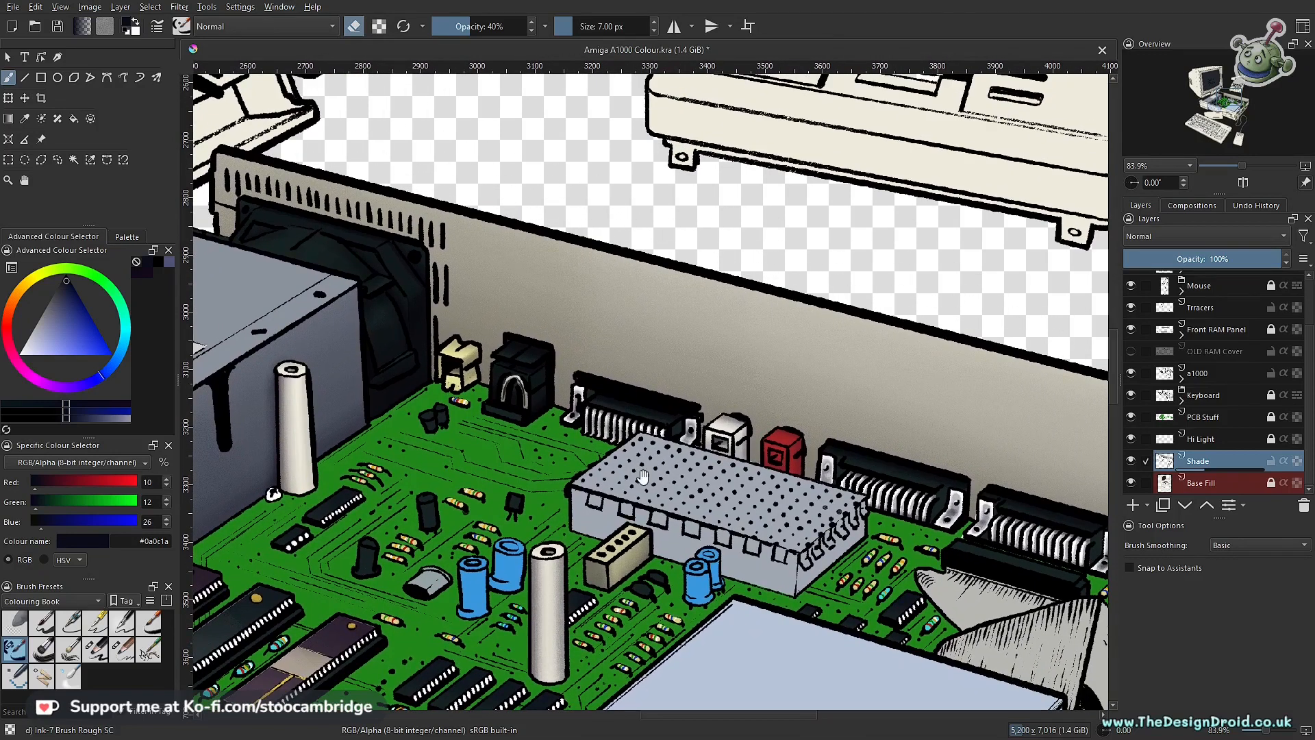
drag(802, 479, 585, 391)
drag(732, 501, 725, 372)
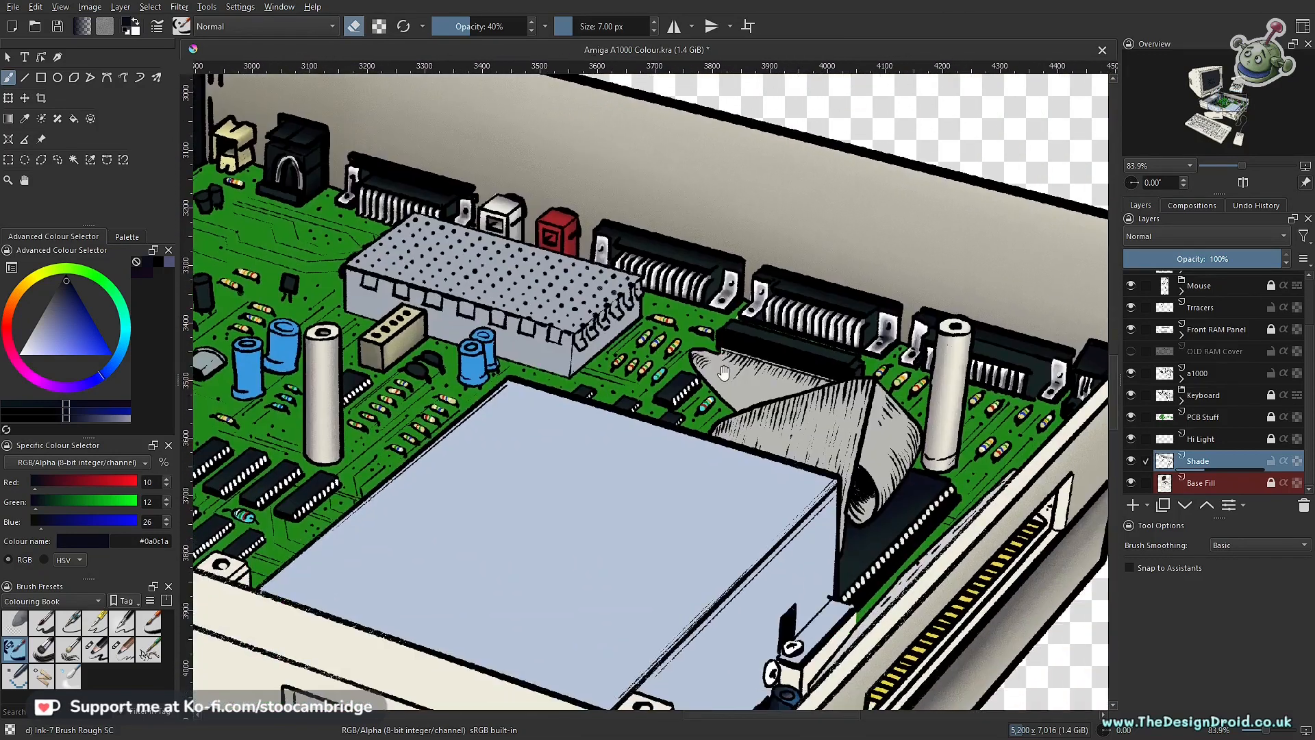
drag(795, 448, 788, 397)
drag(777, 447, 760, 357)
scroll(829, 522, down, 3)
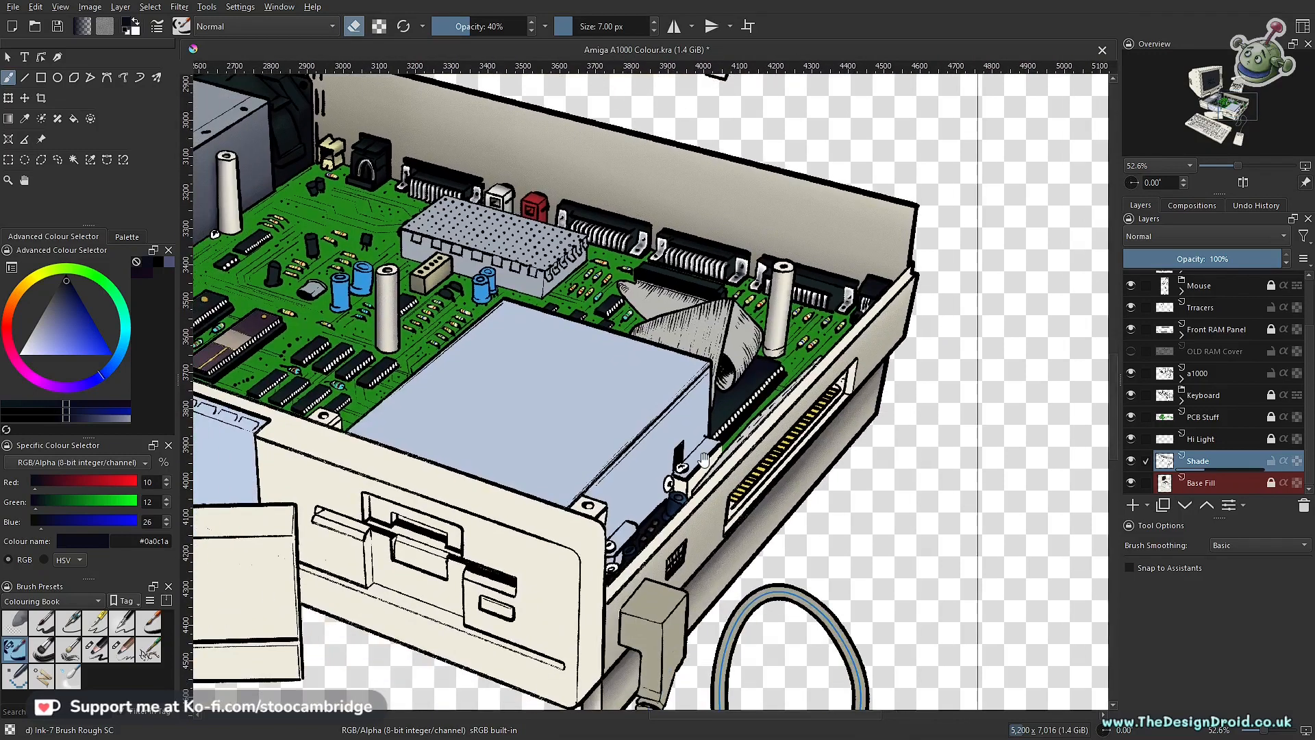
scroll(787, 411, up, 6)
drag(791, 409, 732, 489)
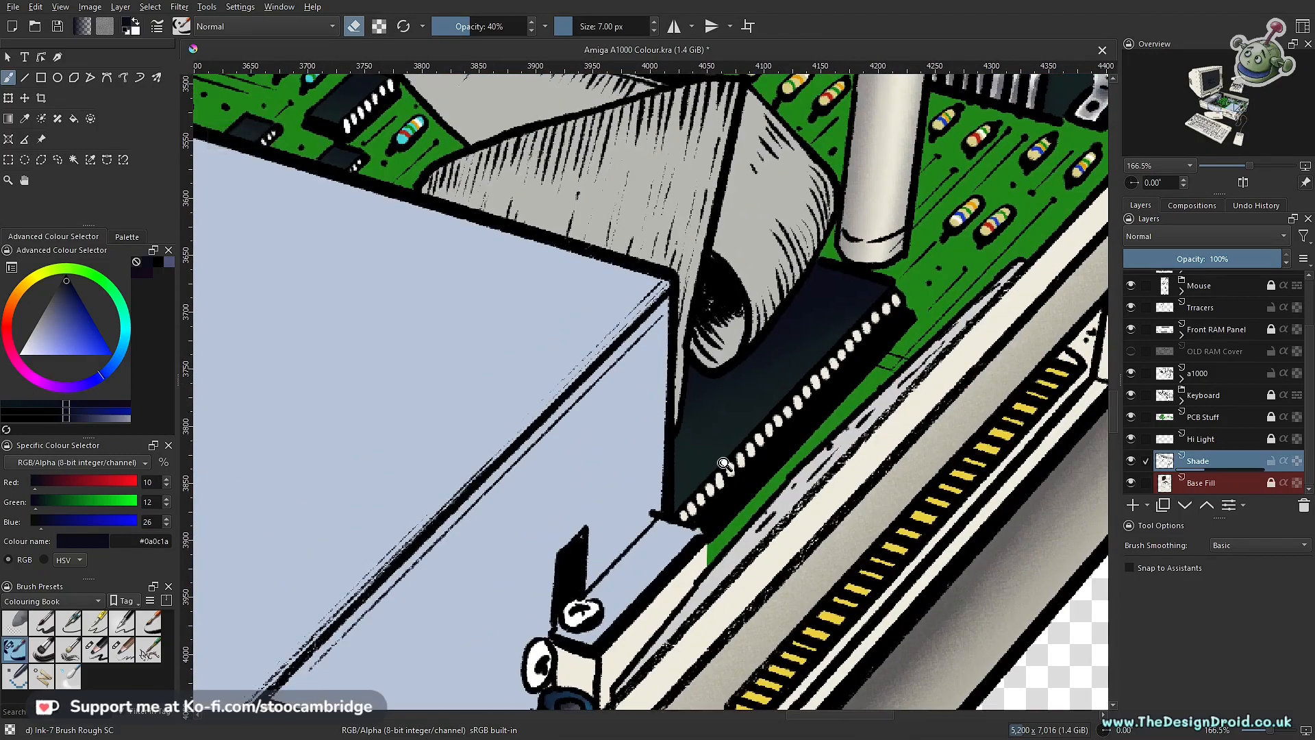
scroll(723, 464, down, 3)
drag(676, 394, 698, 555)
scroll(699, 555, up, 3)
Step: Draw a polygonal selection around the square opening on the front of the red socket, keeping the Shade layer active
drag(488, 463, 759, 459)
drag(865, 500, 666, 409)
drag(630, 435, 766, 592)
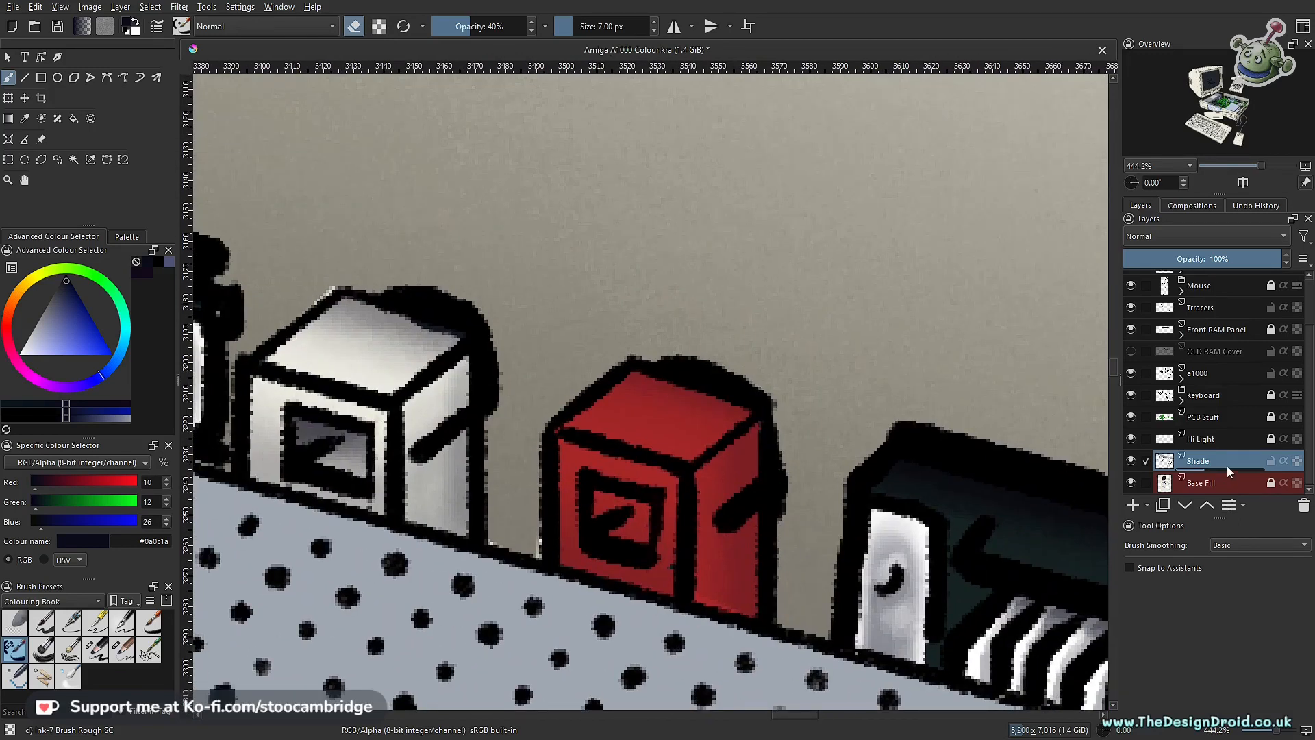
key(l)
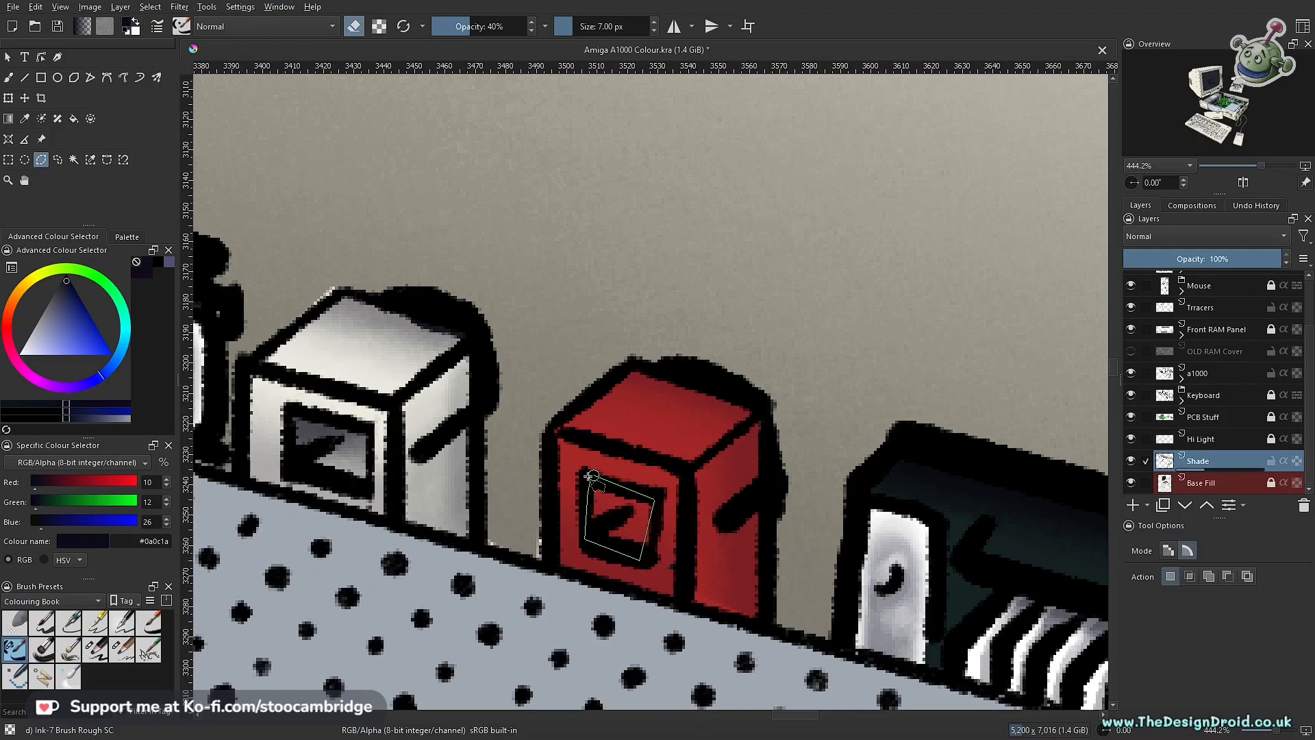
key(b)
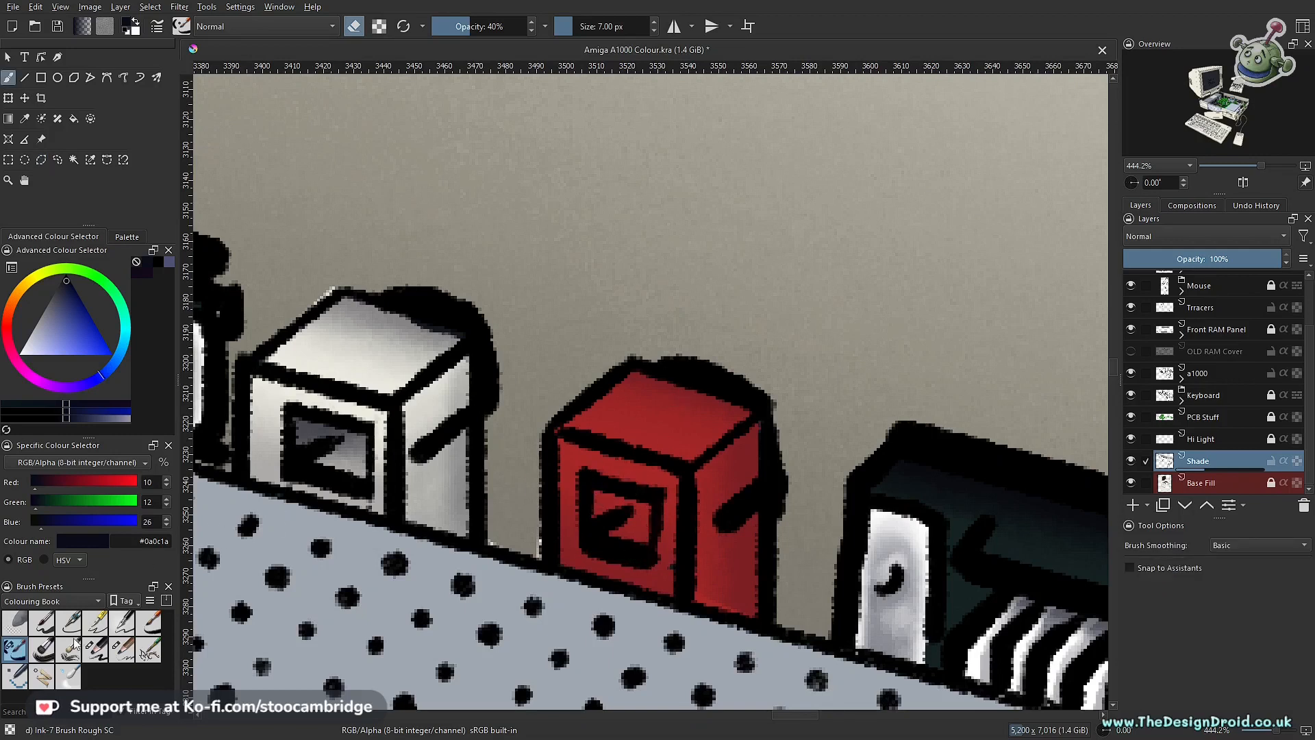
Step: Darken the red socket's selected opening with the Charcoal Pencil Large at 35 px and 35% opacity
click(95, 649)
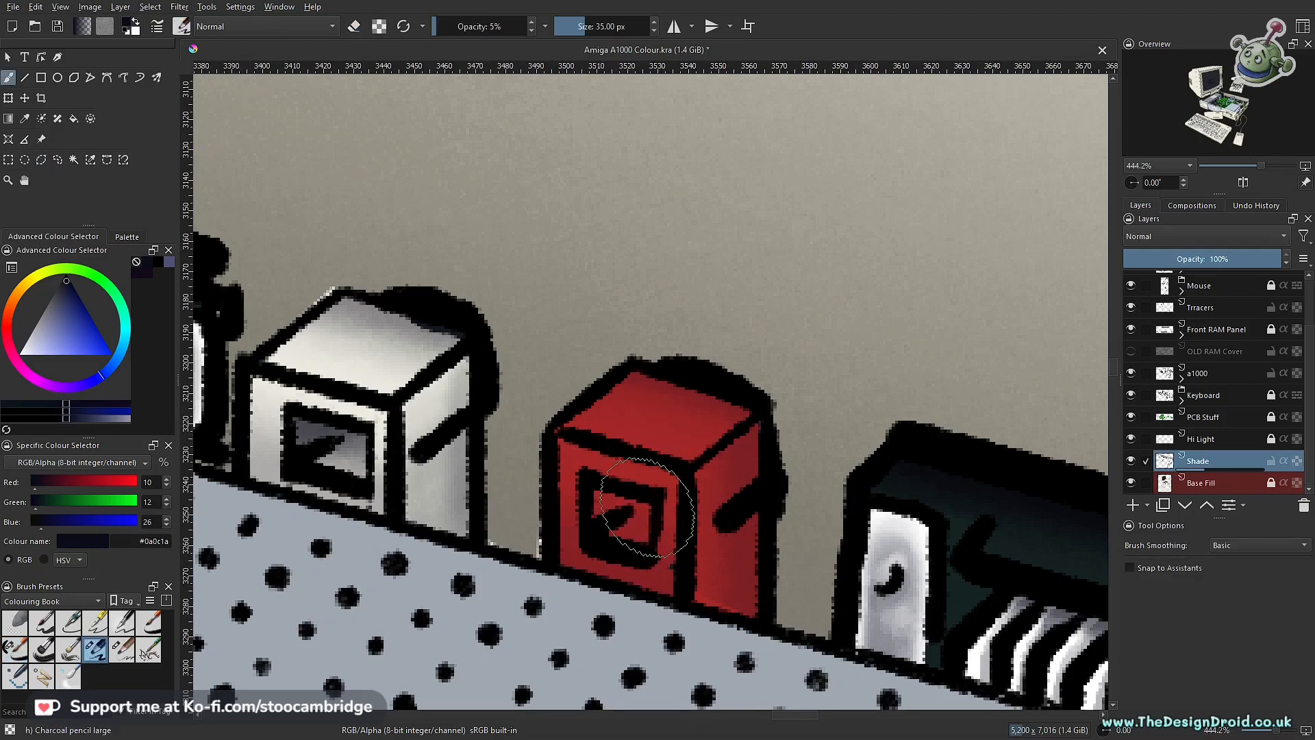
key(o)
key(o)
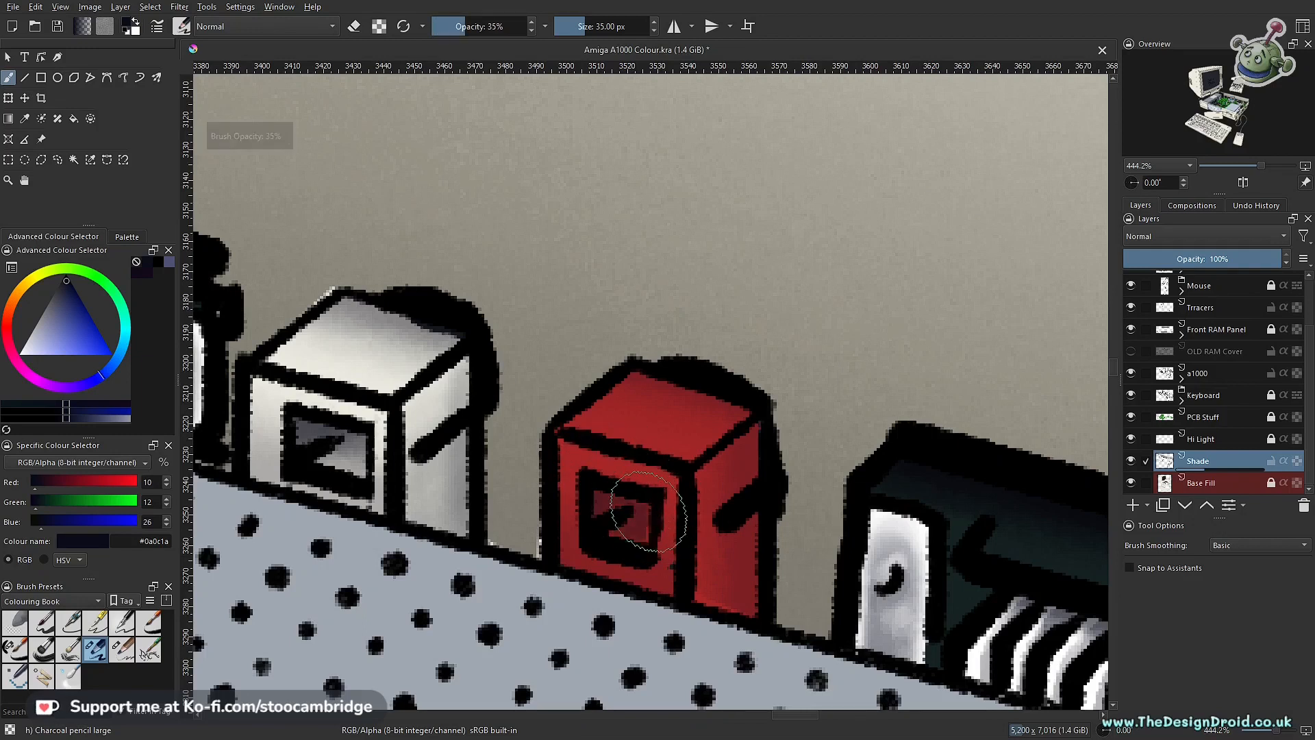
mouse_move(580, 505)
mouse_down()
mouse_move(610, 513)
mouse_move(581, 522)
mouse_move(641, 523)
mouse_up()
mouse_move(711, 417)
mouse_down()
mouse_move(677, 500)
mouse_move(660, 604)
mouse_up()
mouse_move(637, 537)
mouse_down()
mouse_move(722, 358)
mouse_move(623, 567)
mouse_up()
key(e)
Step: Toggle the Shade layer's visibility to compare the rear connectors with and without their shading
drag(730, 396, 555, 527)
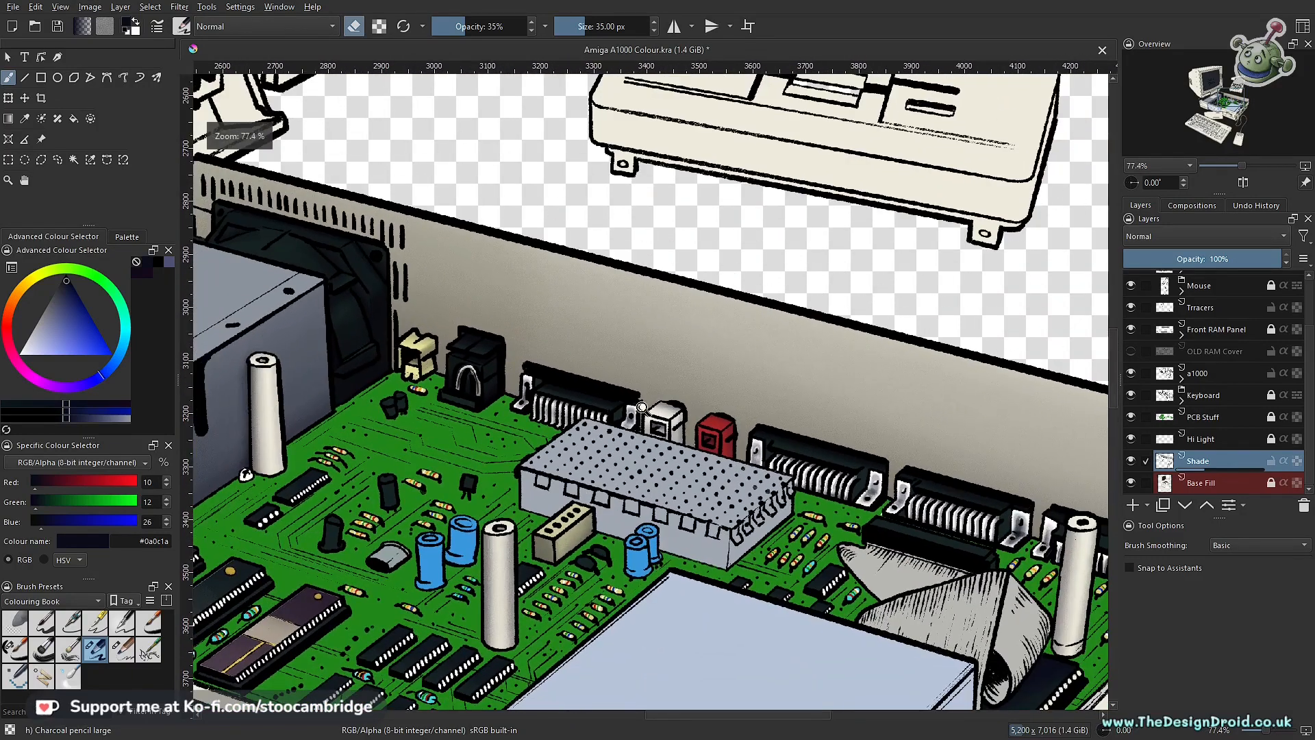
drag(547, 415, 596, 383)
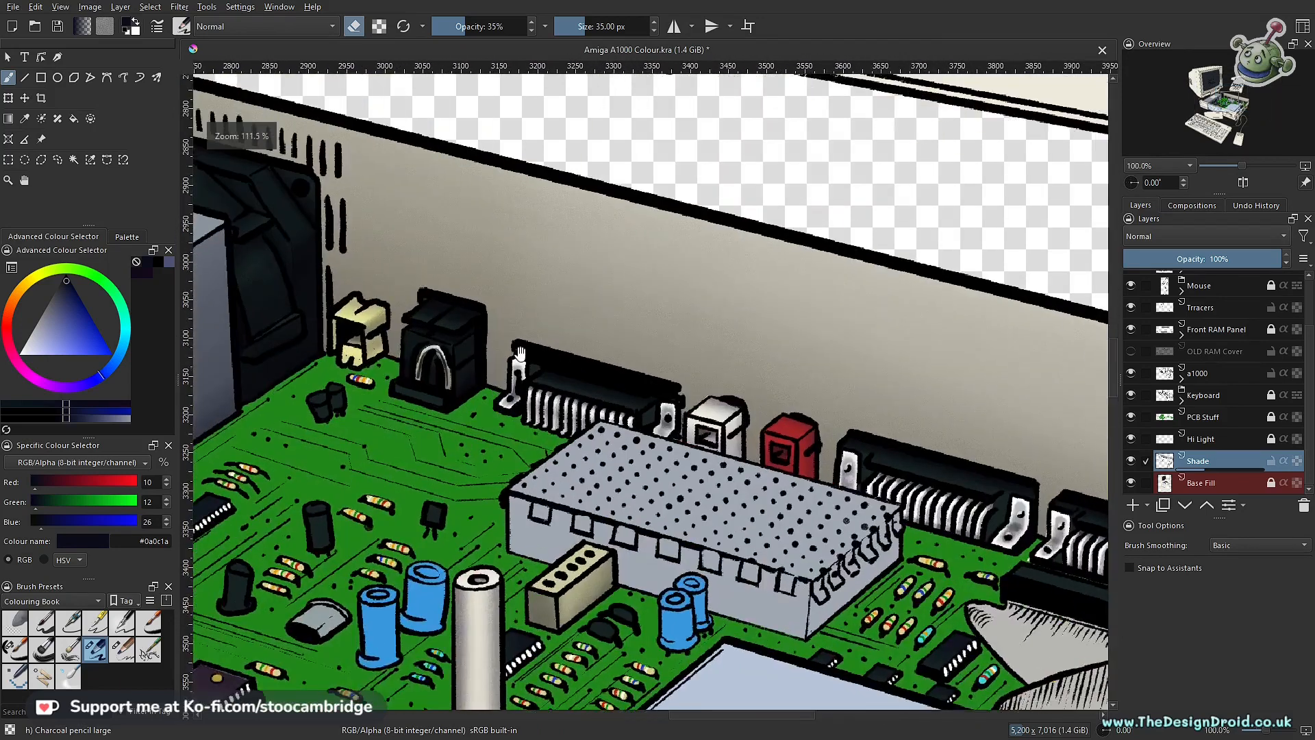
drag(648, 320, 864, 532)
click(1131, 460)
click(1131, 460)
click(1133, 466)
click(1133, 466)
Step: Add a paint layer named Shade 2 above Shade, and choose the Charcoal Pencil Medium at 32 px and 15% opacity
click(1134, 504)
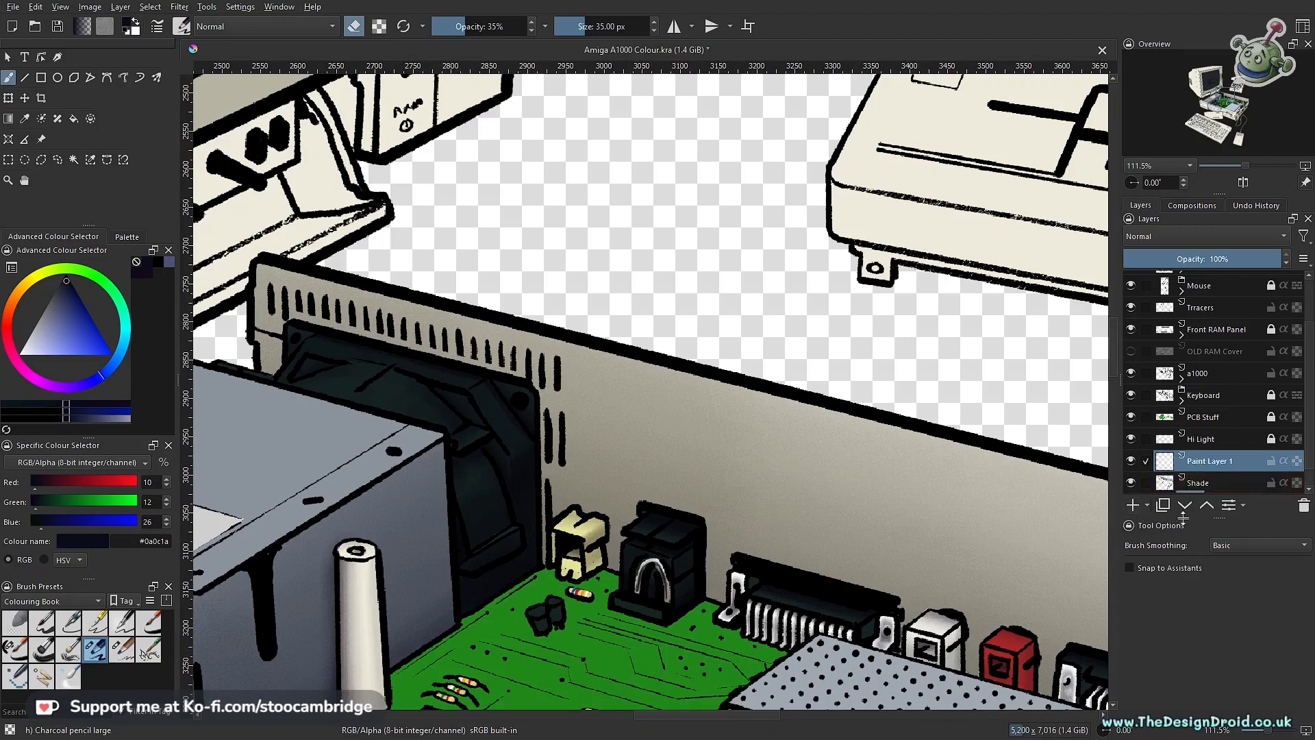
double_click(1198, 464)
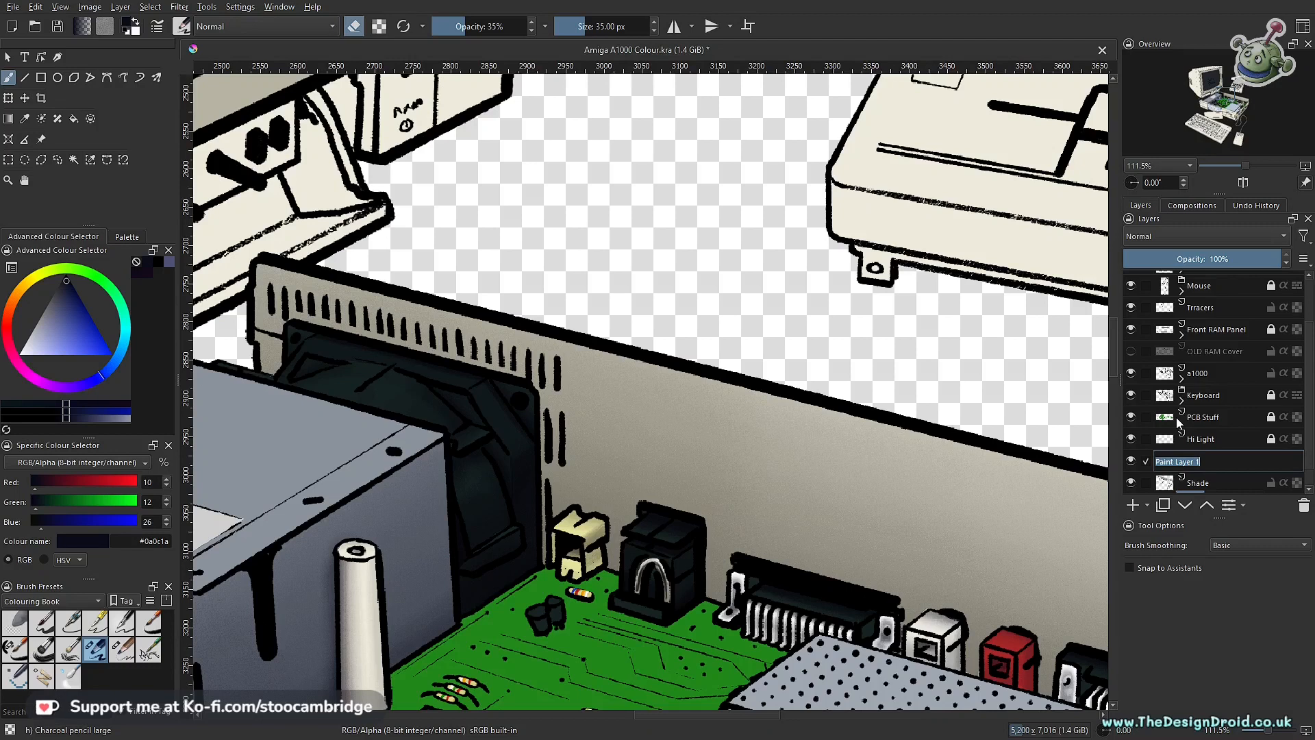
text(Shade 2)
key(Return)
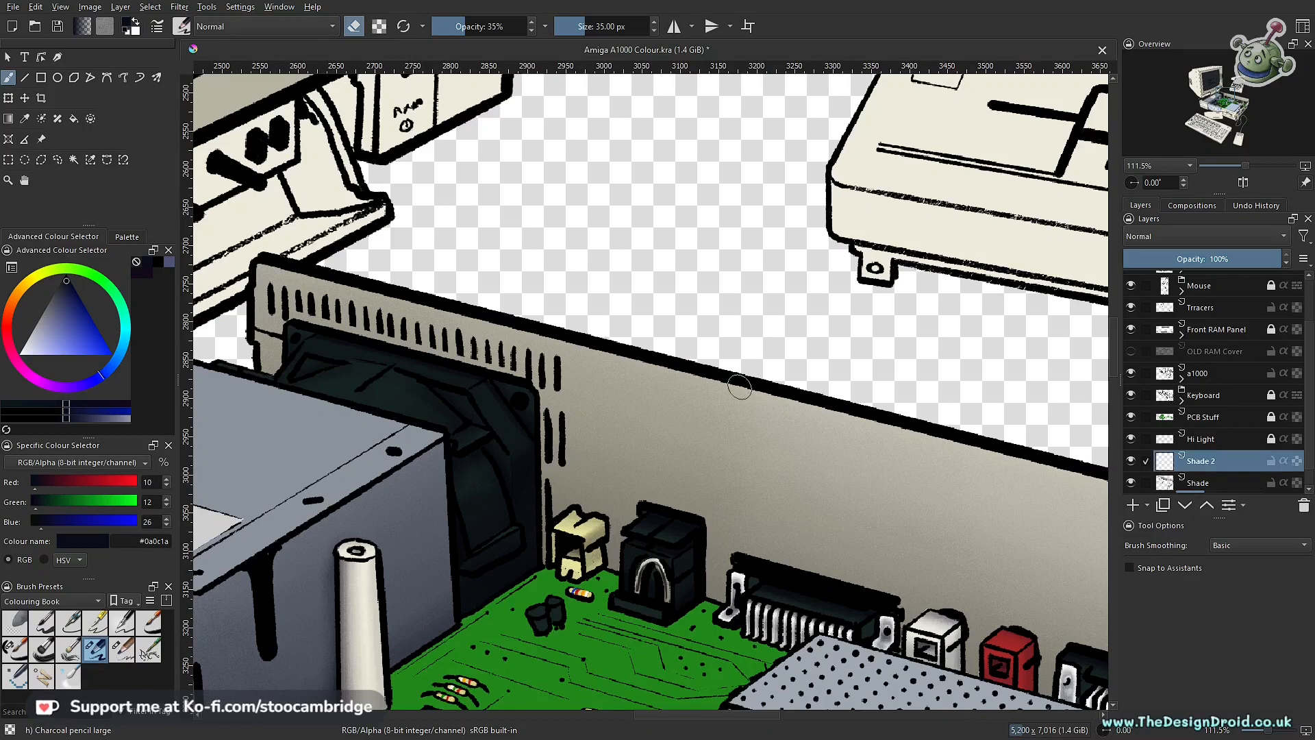
mouse_move(659, 571)
mouse_down()
mouse_move(784, 484)
mouse_move(678, 288)
mouse_move(690, 388)
mouse_move(645, 457)
mouse_move(646, 438)
mouse_up()
click(122, 648)
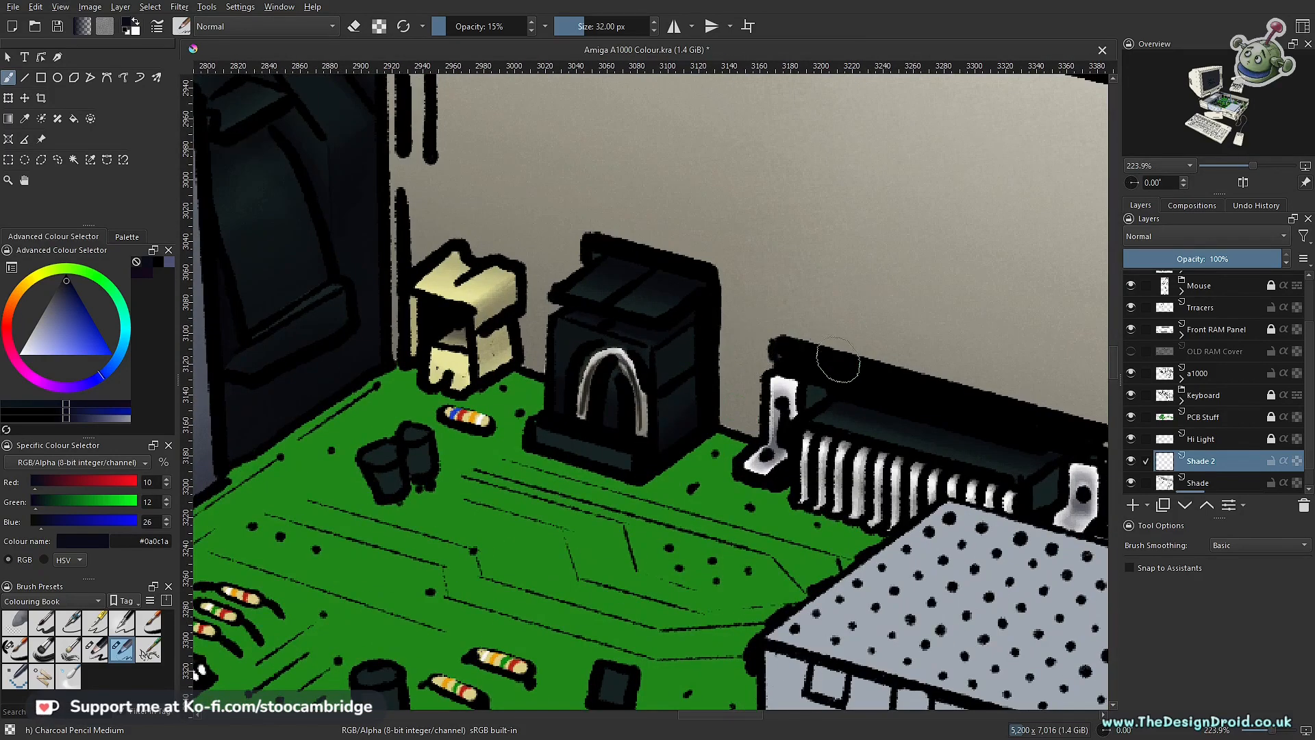
drag(714, 288, 715, 419)
key(ctrl+z)
drag(718, 276, 715, 350)
key(ctrl+z)
Step: Paint a soft vertical cast shadow on the back wall along the black connector's side on the Shade 2 layer
mouse_move(714, 283)
mouse_down()
mouse_move(720, 422)
mouse_move(758, 441)
mouse_move(712, 412)
mouse_move(712, 280)
mouse_move(717, 429)
mouse_up()
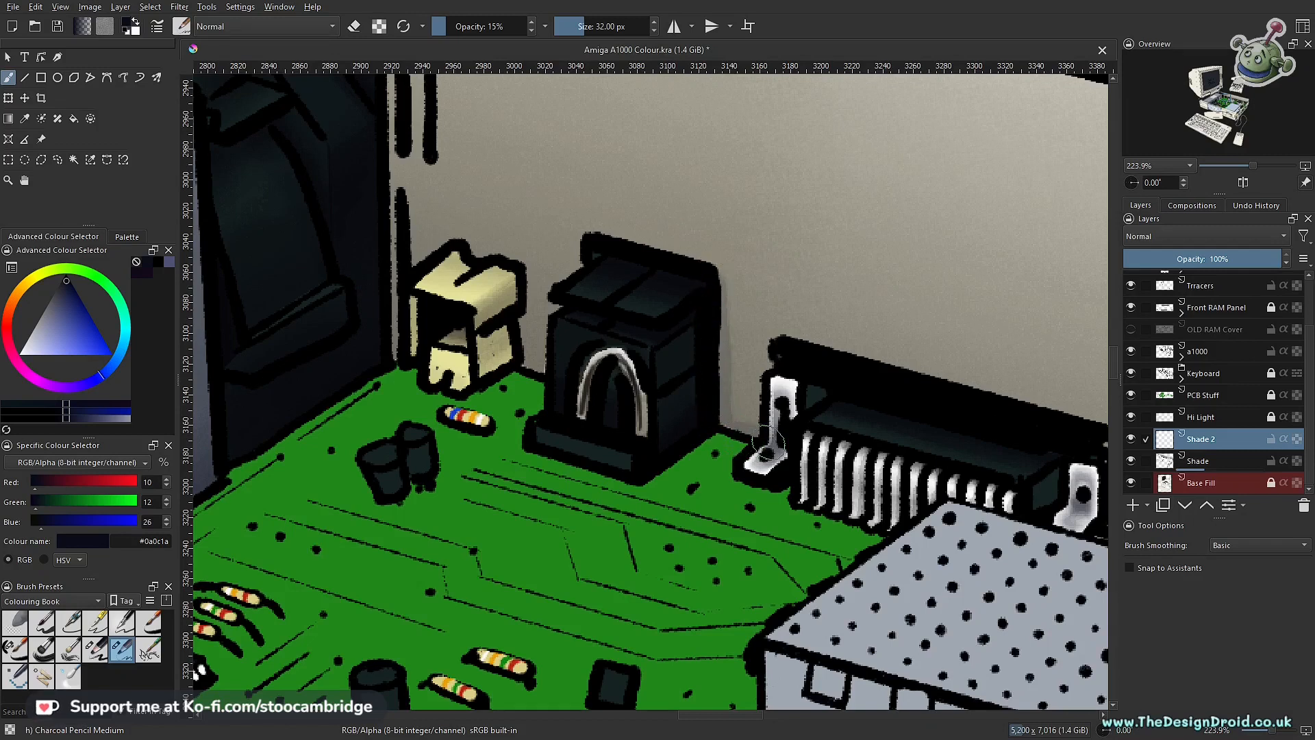
mouse_move(704, 302)
mouse_down()
mouse_move(714, 407)
mouse_move(754, 449)
mouse_move(777, 447)
mouse_move(760, 460)
mouse_move(767, 439)
mouse_move(720, 422)
mouse_up()
drag(766, 267, 772, 419)
mouse_move(820, 339)
mouse_down()
mouse_move(696, 462)
mouse_move(700, 347)
mouse_up()
mouse_move(691, 295)
mouse_down()
mouse_move(644, 494)
mouse_move(718, 413)
mouse_up()
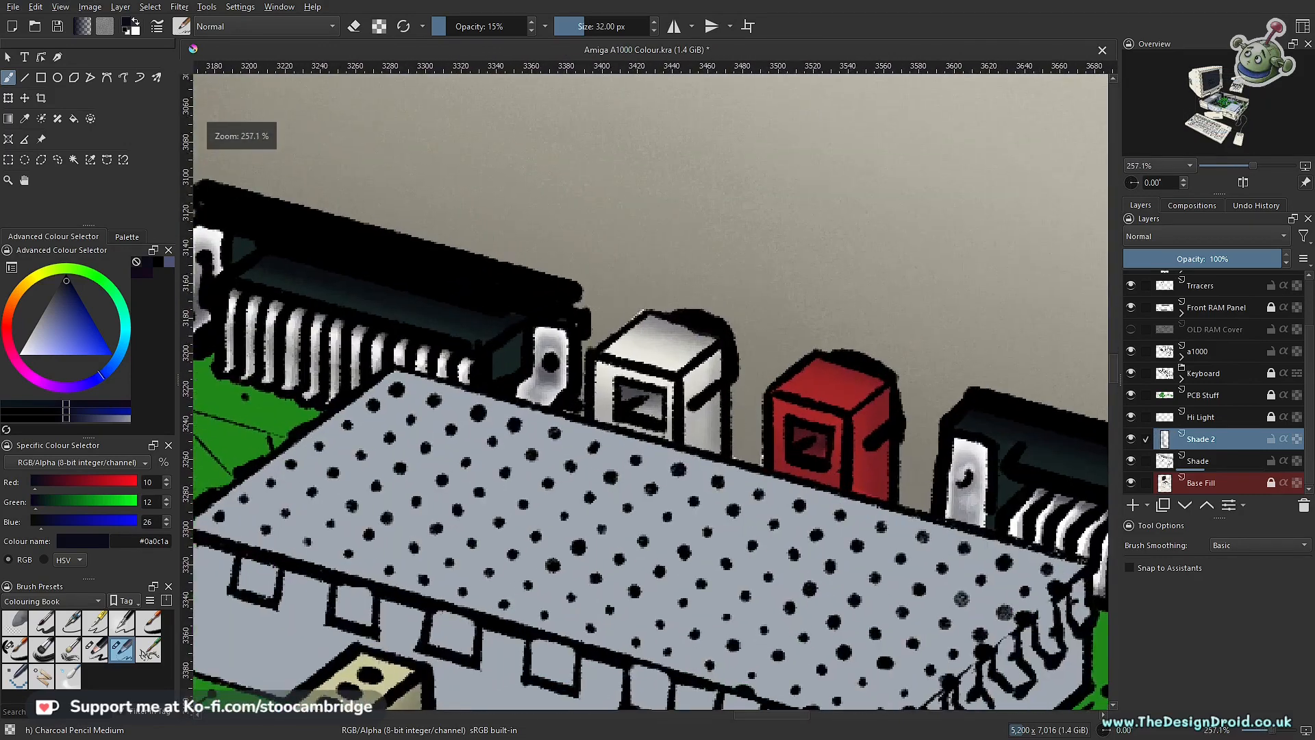
Step: Draw a polygonal selection around the back wall area between the cream connector and the black connector, and return to the brush
mouse_move(204, 288)
mouse_down()
mouse_move(443, 345)
mouse_move(686, 461)
mouse_up()
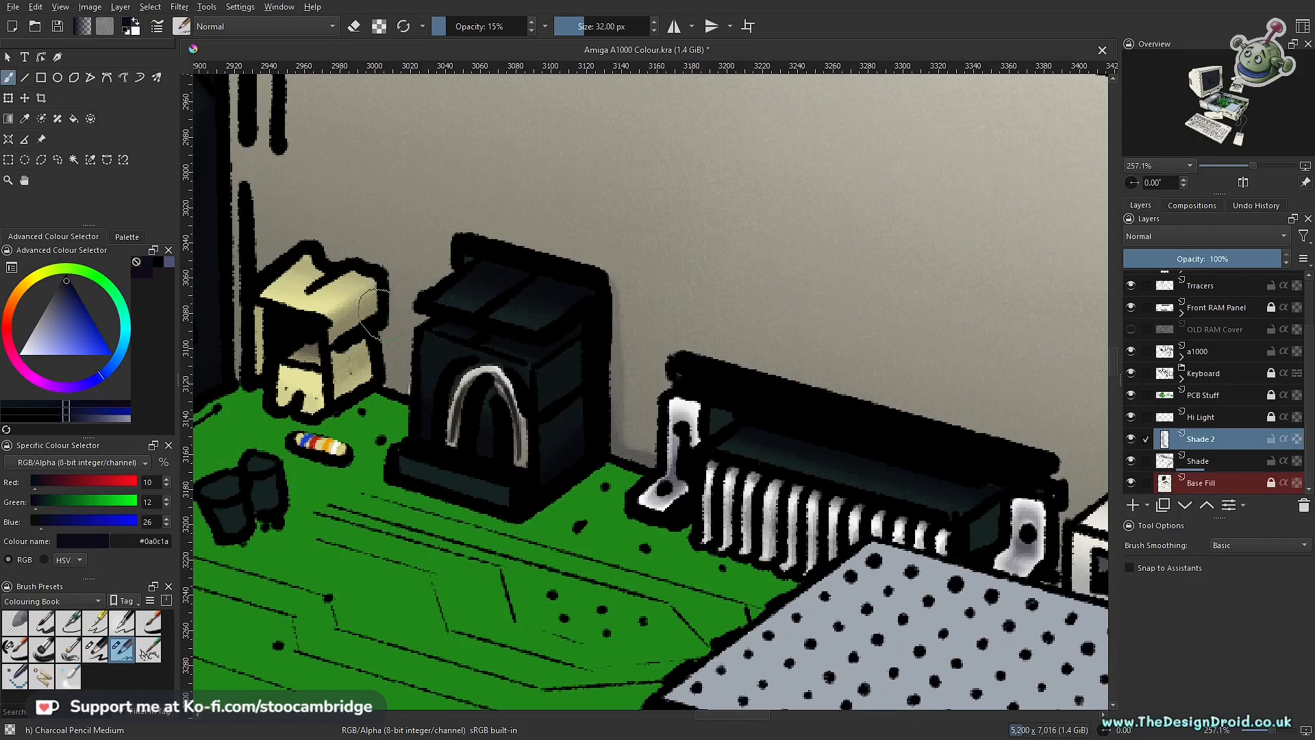
key(l)
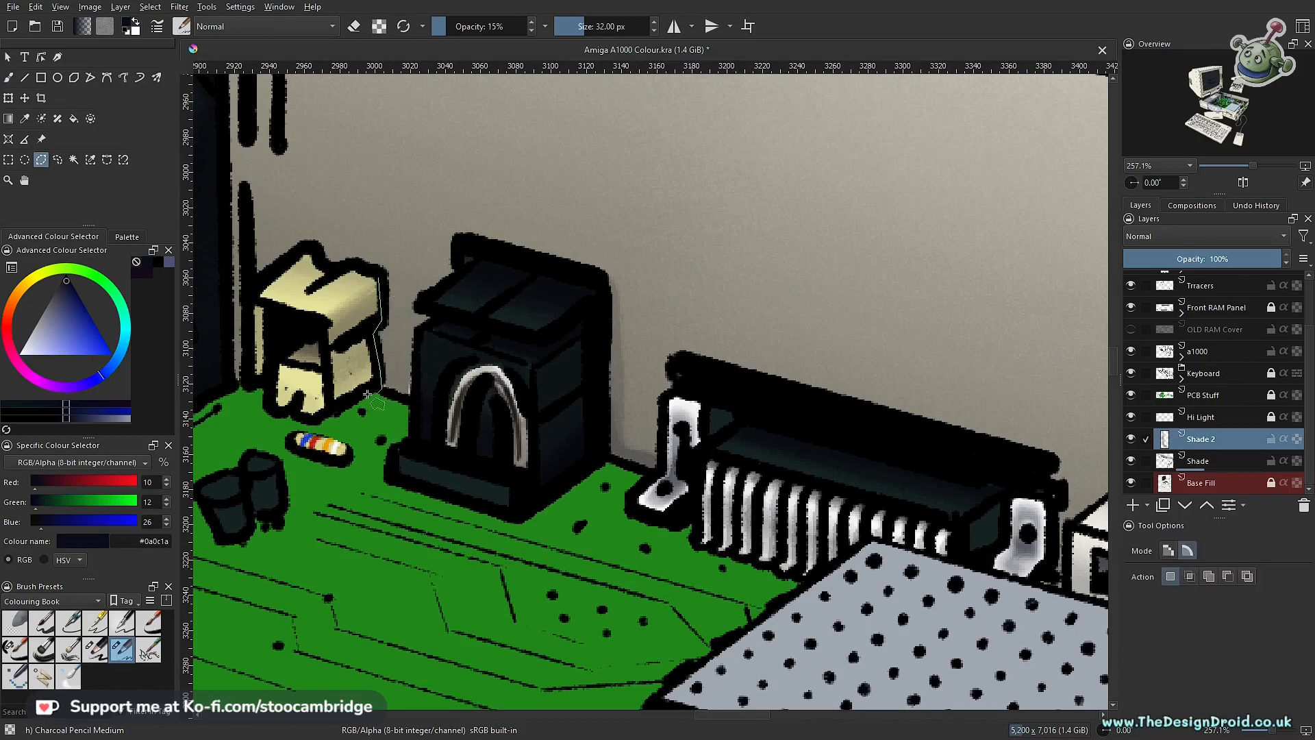
click(411, 400)
click(416, 329)
click(454, 273)
click(452, 240)
double_click(377, 276)
key(b)
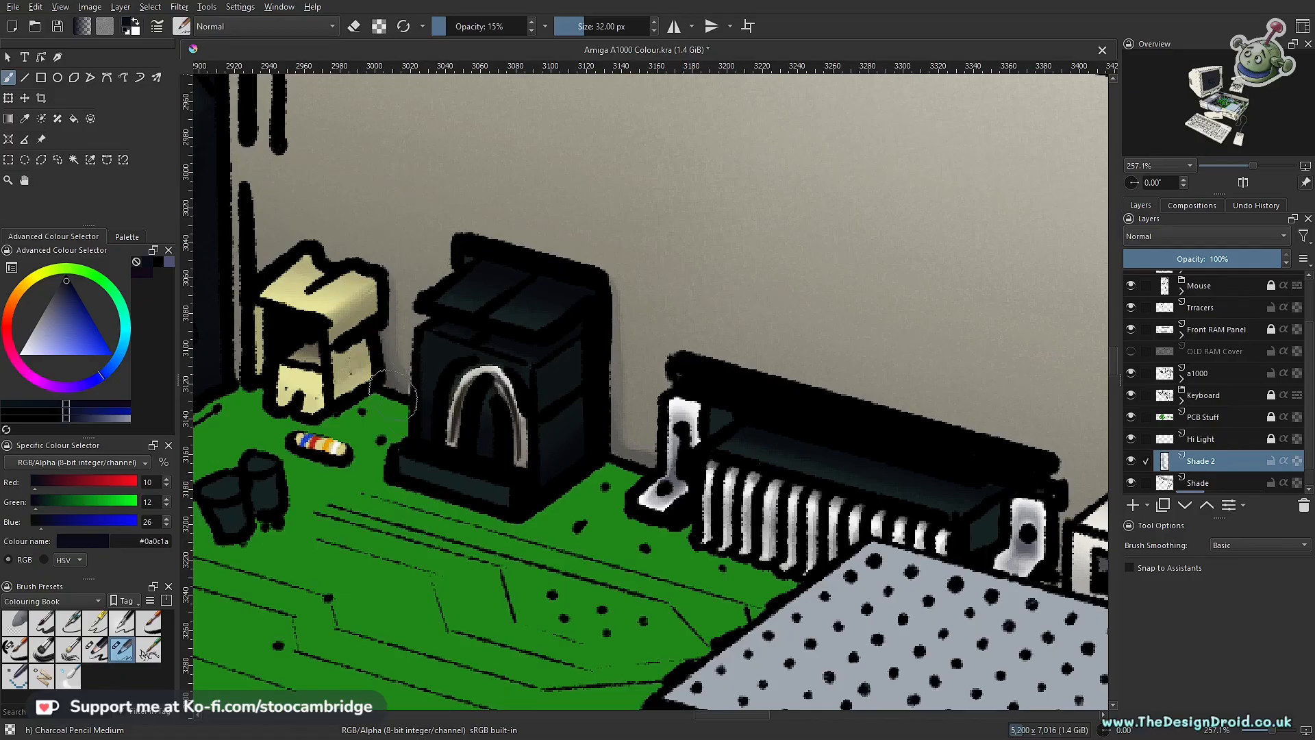
Step: Examine the cast shadow beside the black connector at overview and close-up zoom levels
scroll(543, 433, down, 6)
scroll(543, 470, up, 2)
drag(561, 497, 553, 487)
scroll(553, 487, down, 5)
scroll(595, 446, up, 5)
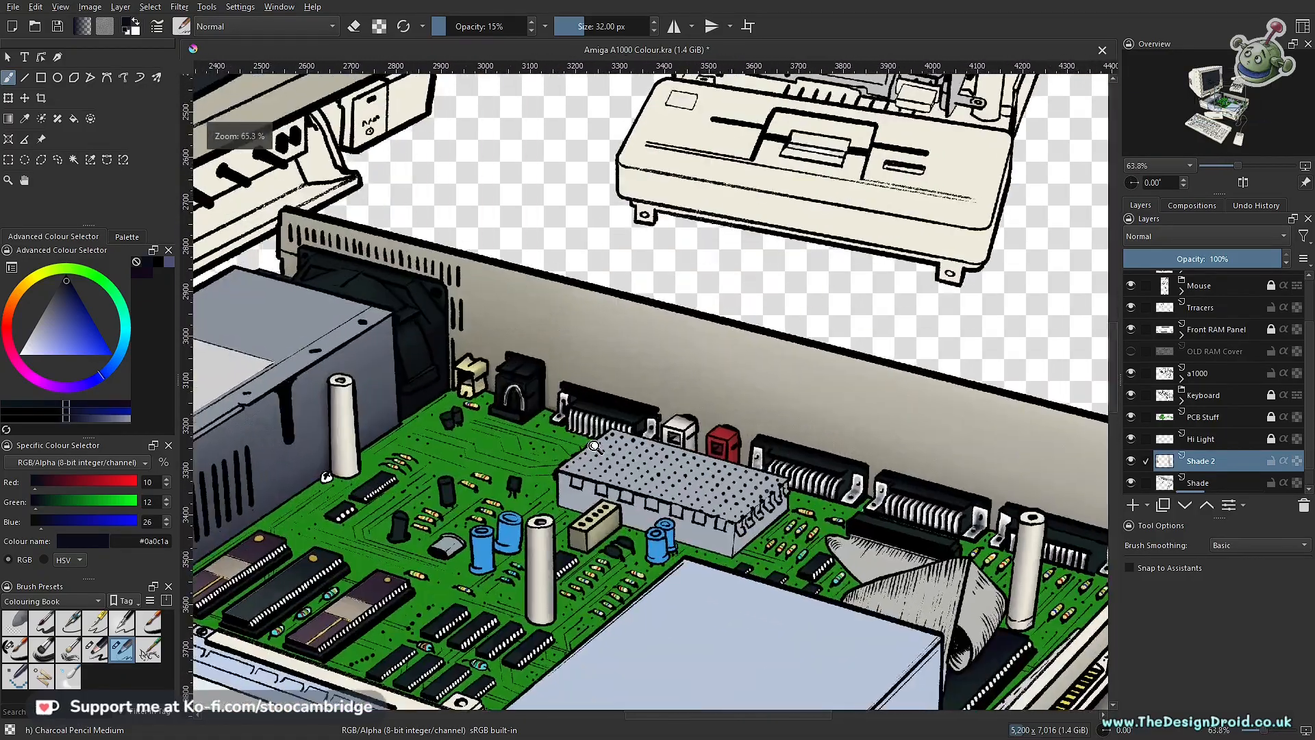
scroll(596, 446, down, 1)
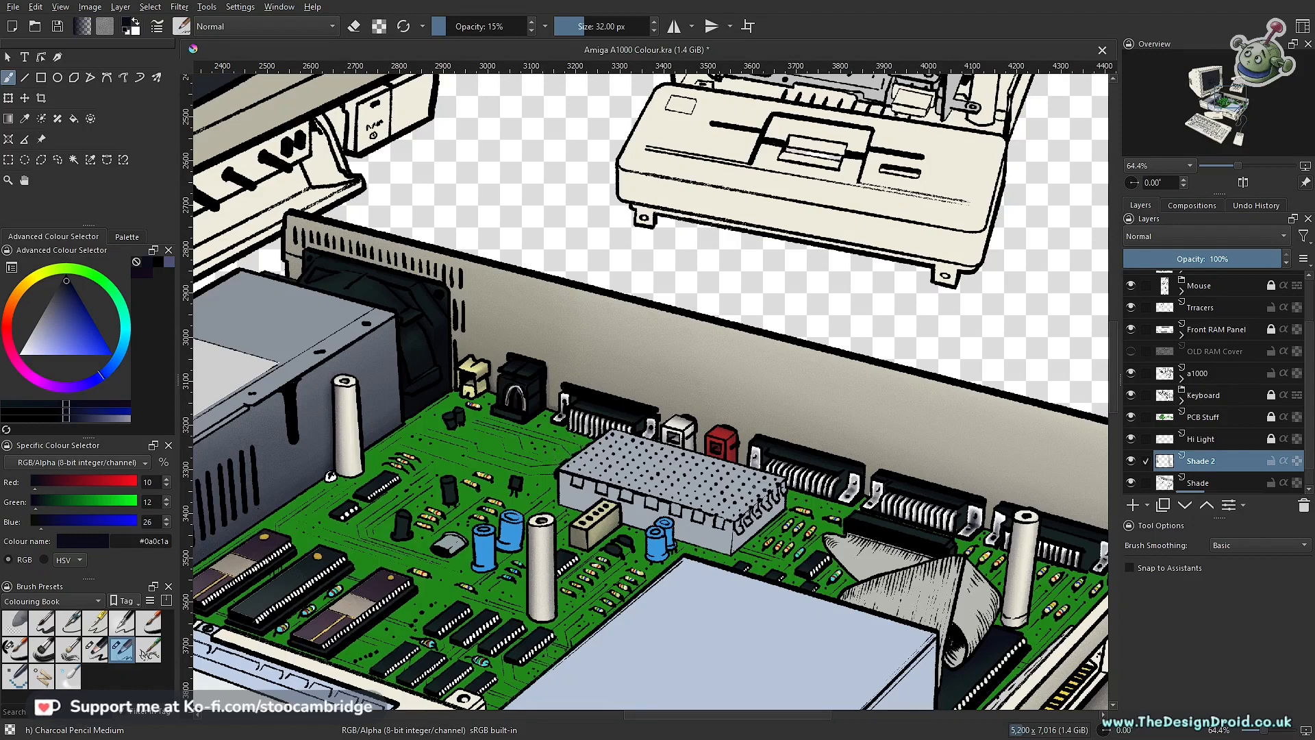
drag(325, 459, 341, 382)
drag(599, 392, 528, 484)
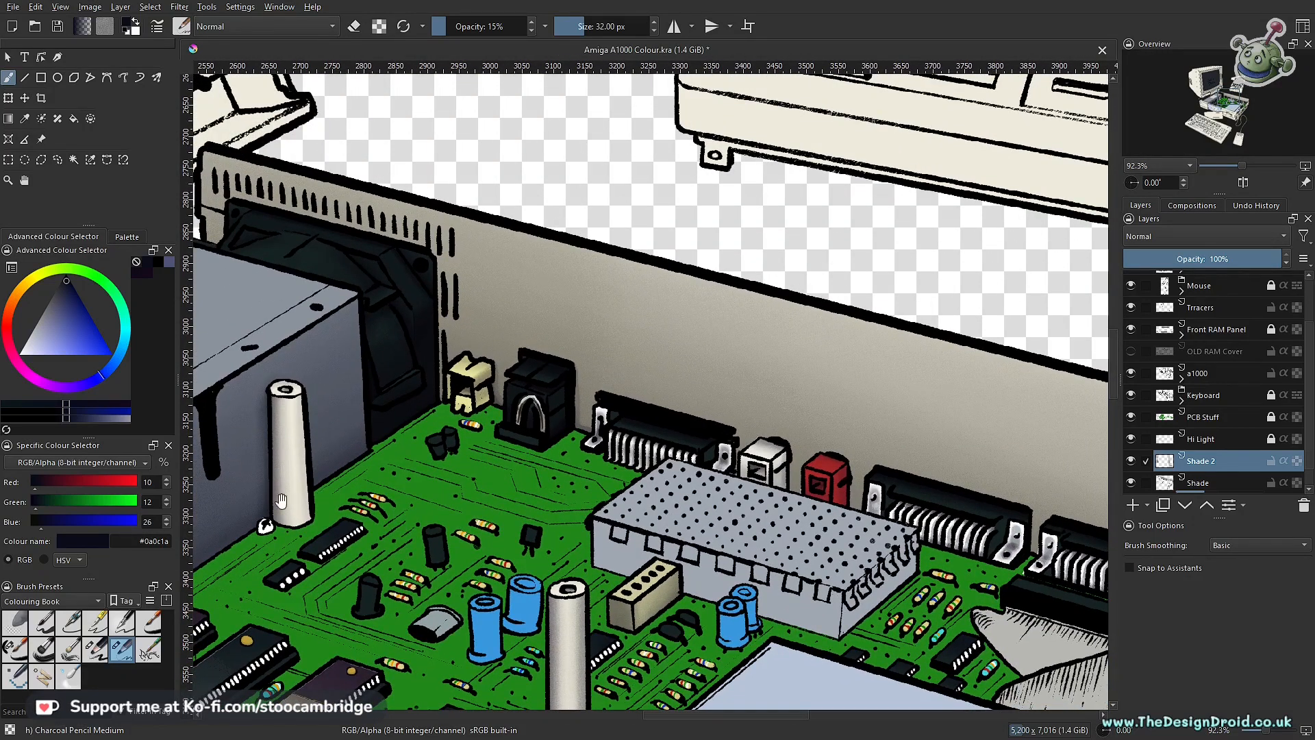
drag(752, 491, 578, 465)
mouse_move(638, 502)
mouse_down()
mouse_move(651, 419)
mouse_move(583, 510)
mouse_move(763, 544)
mouse_move(895, 603)
mouse_move(534, 291)
mouse_up()
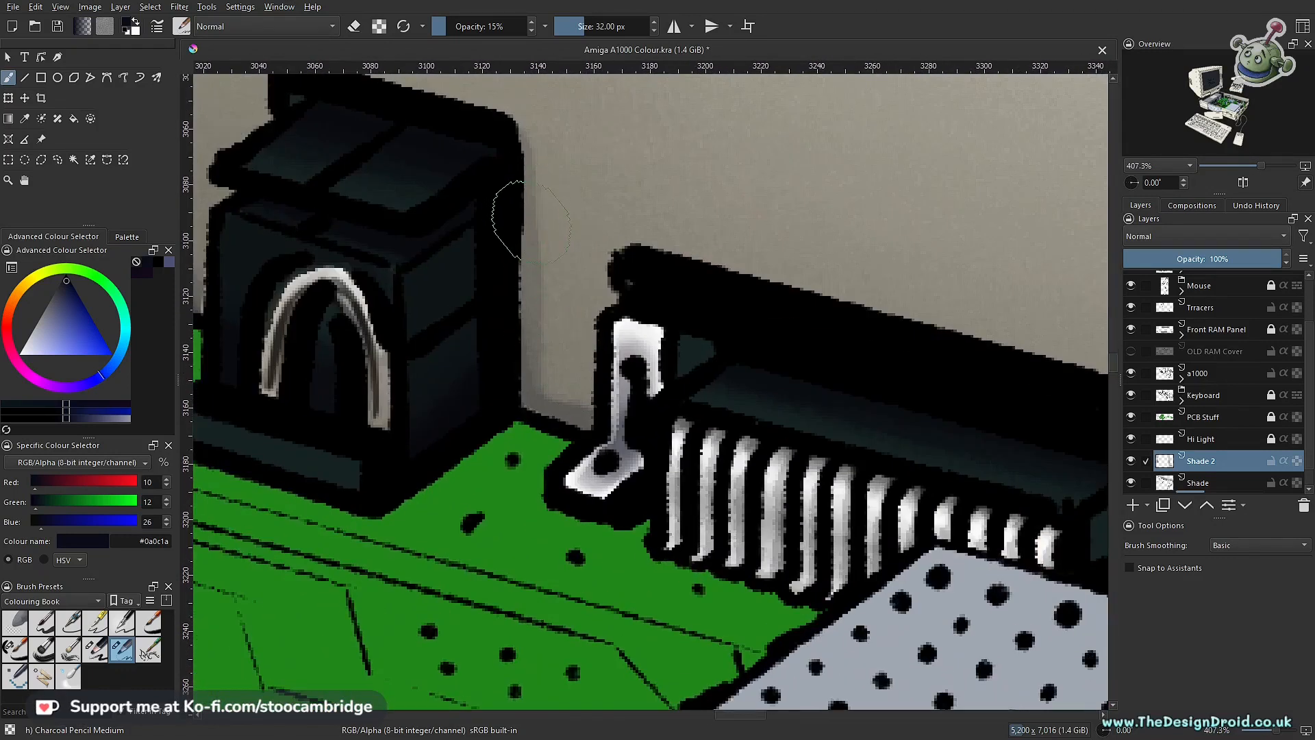
Step: Draw a polygonal selection around the back wall area between the black connector and the long port's metal bracket, and return to the brush
key(l)
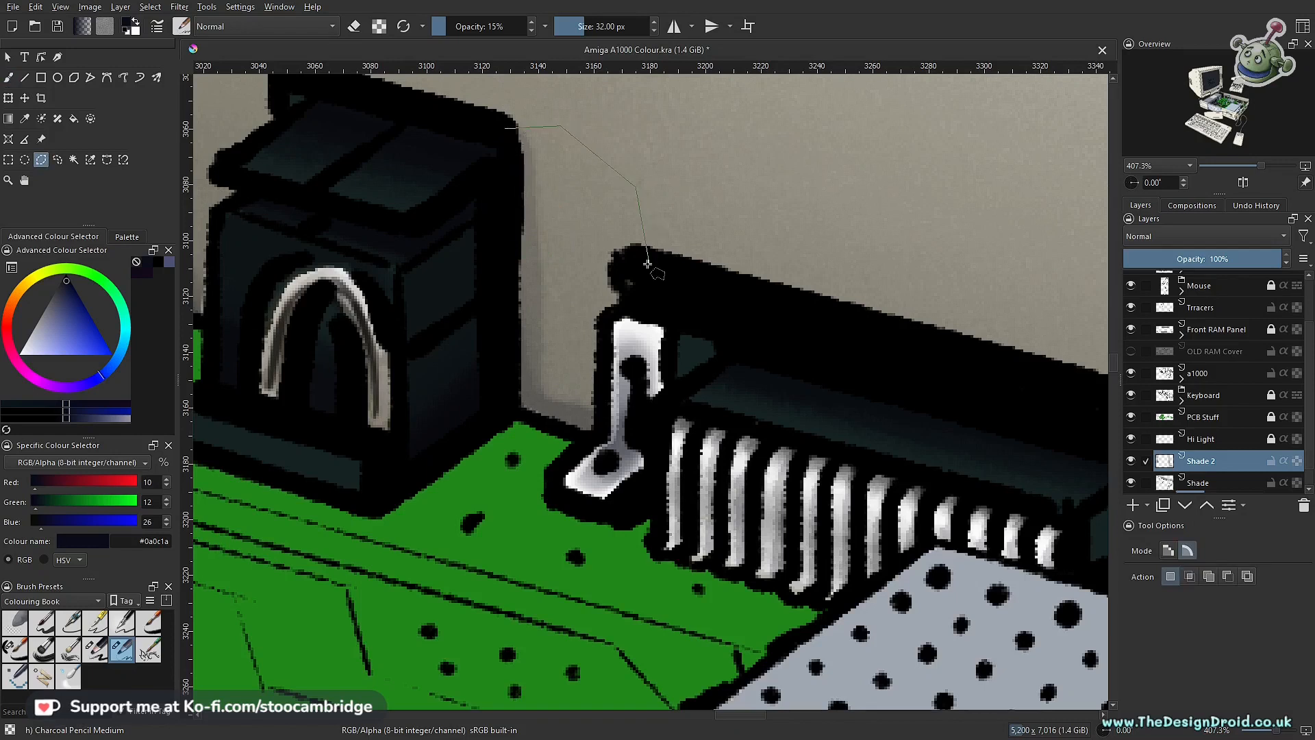
click(611, 319)
click(601, 439)
click(504, 128)
key(b)
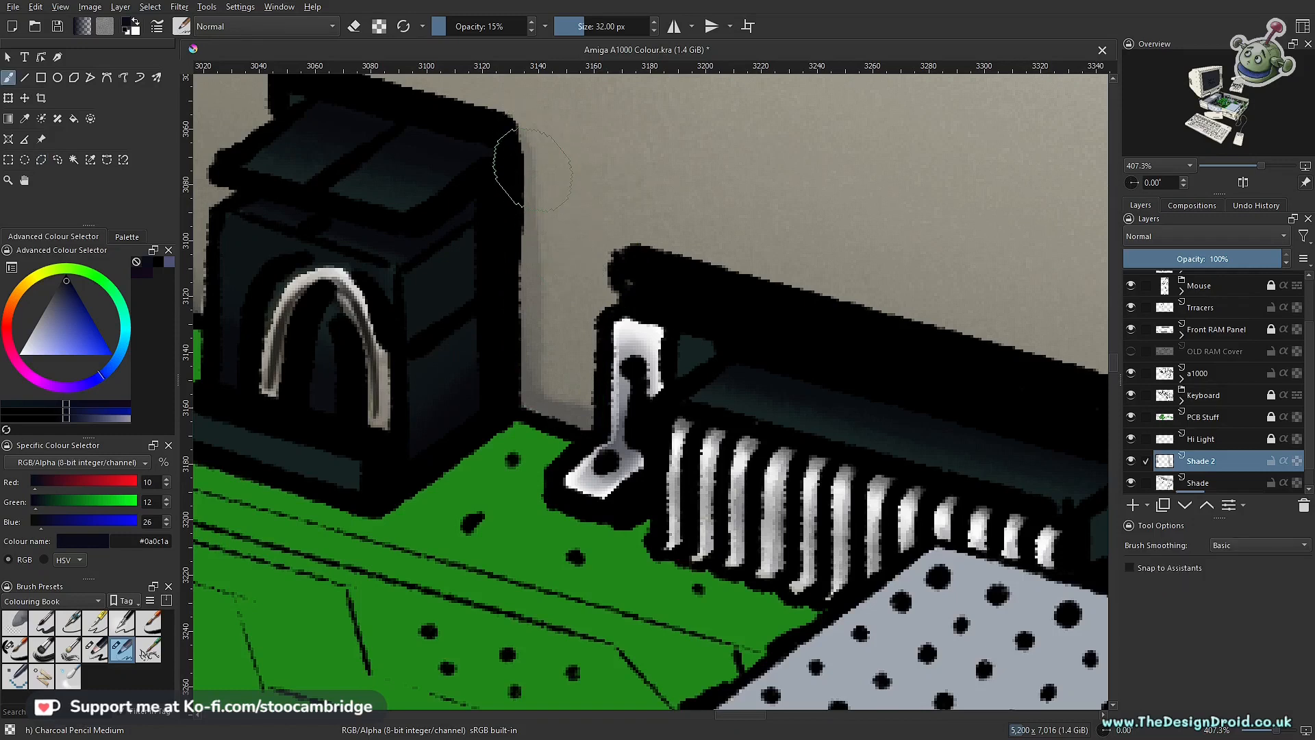
Step: Lower the brush opacity to 5% and deepen the soft cast shadow on the wall along the black connector's side and base
key(i)
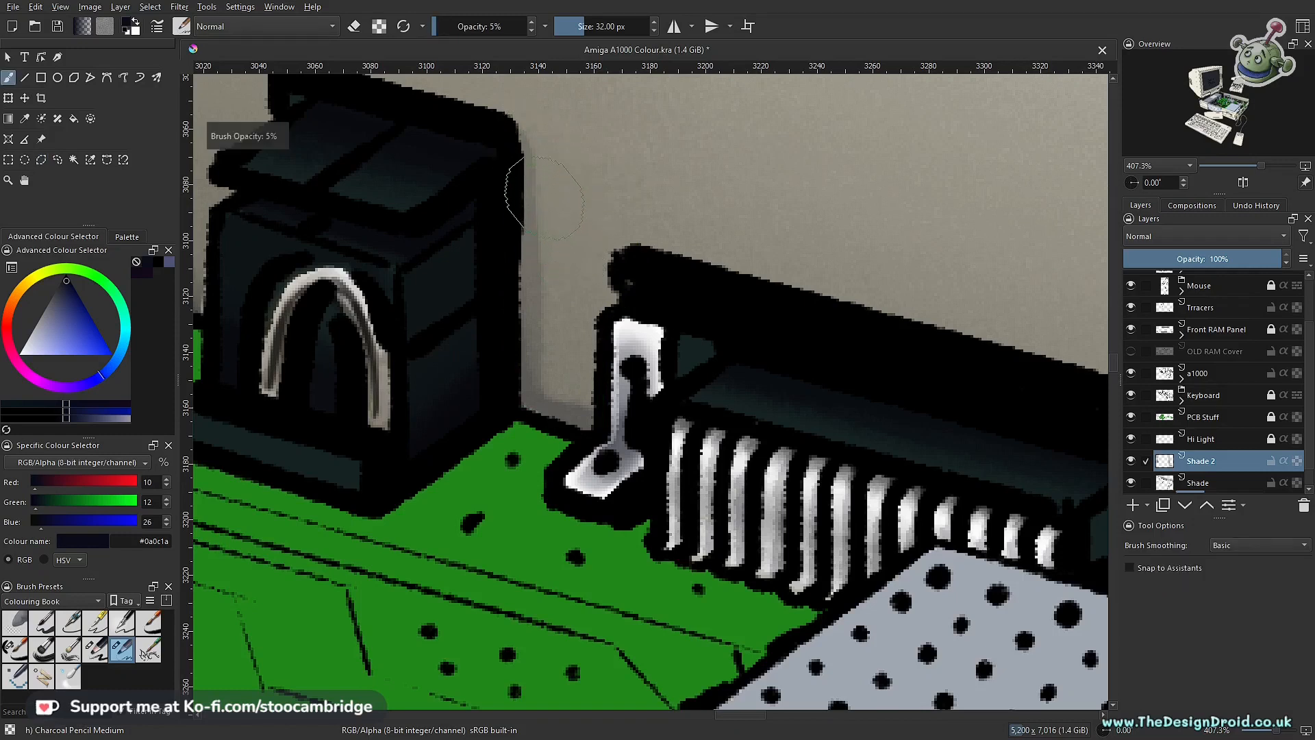
mouse_move(535, 140)
mouse_down()
mouse_move(537, 242)
mouse_move(510, 301)
mouse_move(512, 360)
mouse_up()
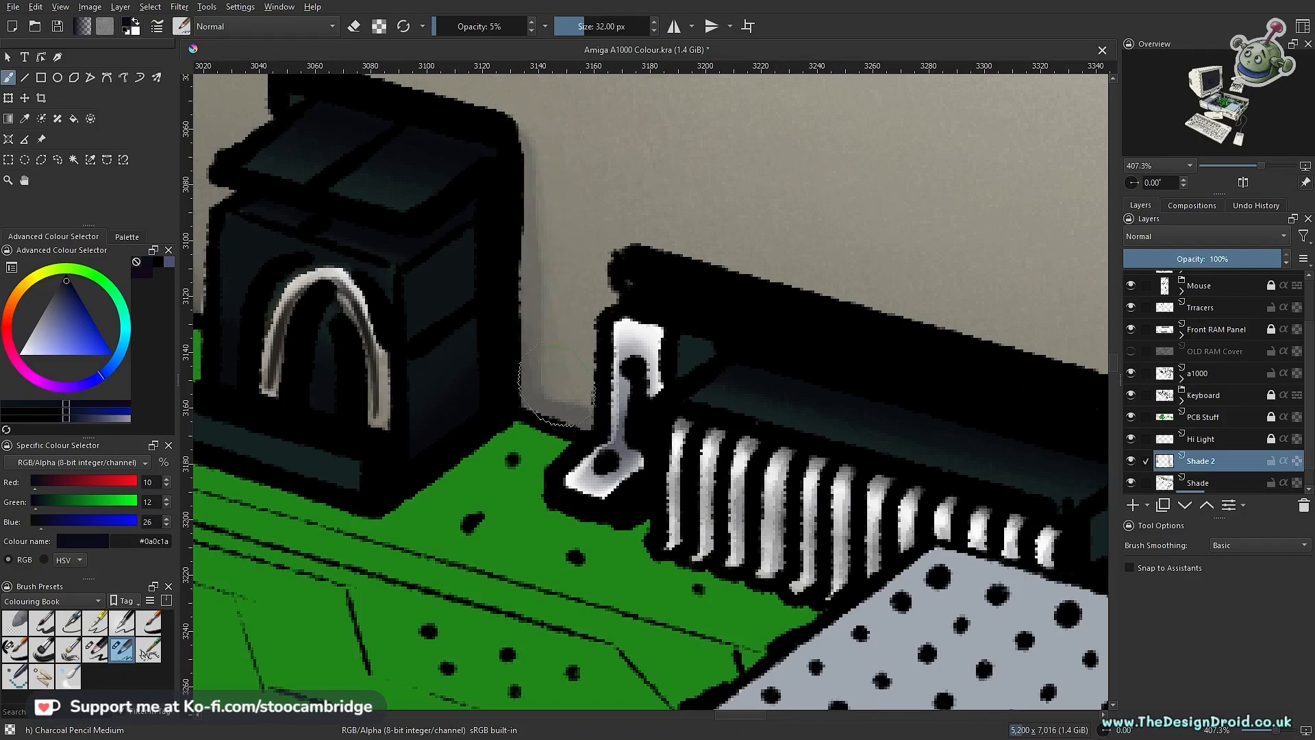
mouse_move(518, 158)
mouse_down()
mouse_move(513, 323)
mouse_move(592, 489)
mouse_up()
drag(502, 302, 581, 471)
drag(500, 216, 588, 487)
drag(482, 367, 664, 480)
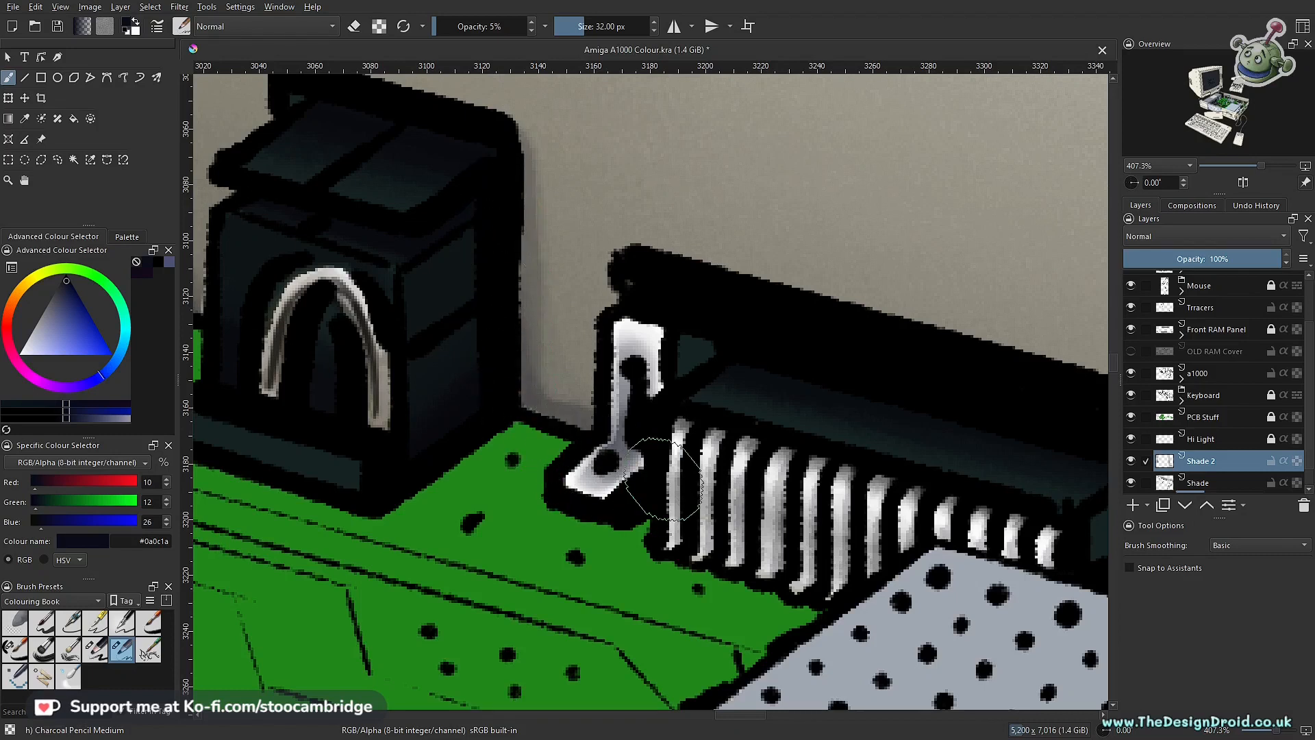
drag(589, 445, 572, 593)
mouse_move(582, 452)
mouse_down()
mouse_move(610, 377)
mouse_move(654, 383)
mouse_up()
Step: Erase the excess shadow beside the long port's metal bracket at 15% opacity, and return to normal painting
key(e)
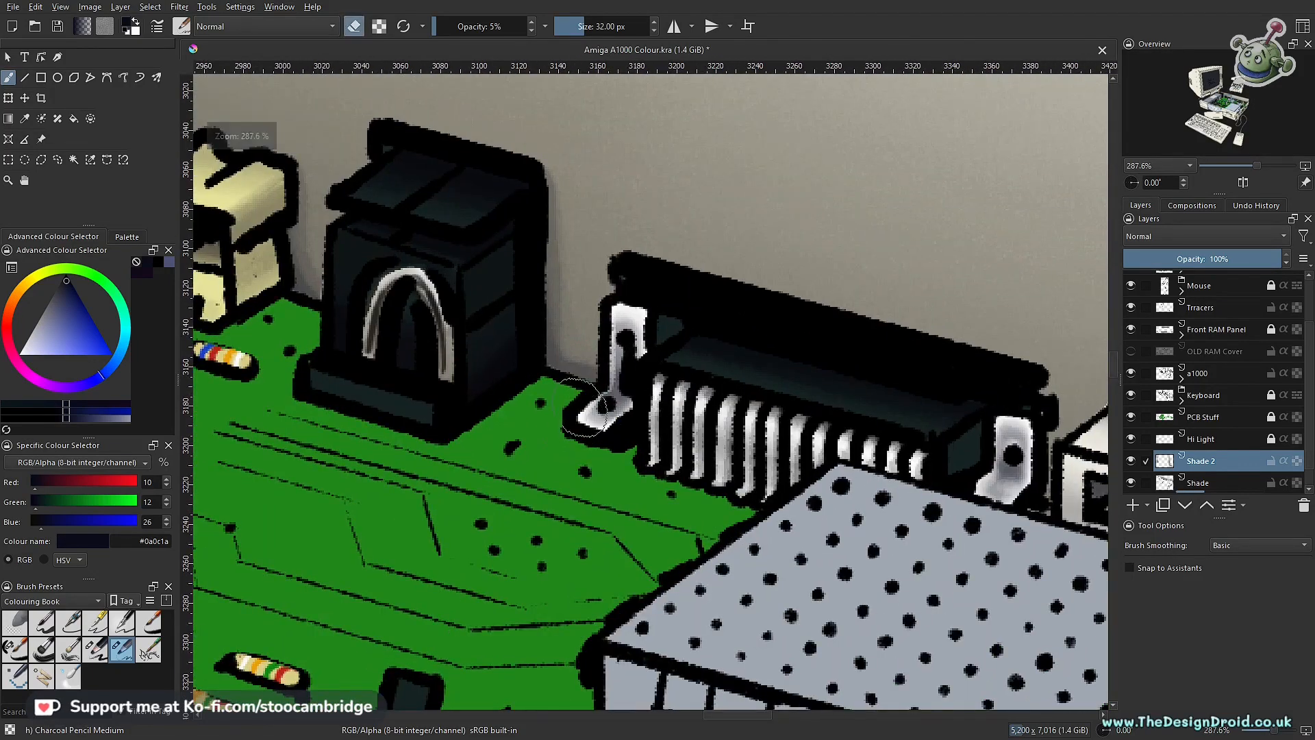
key(o)
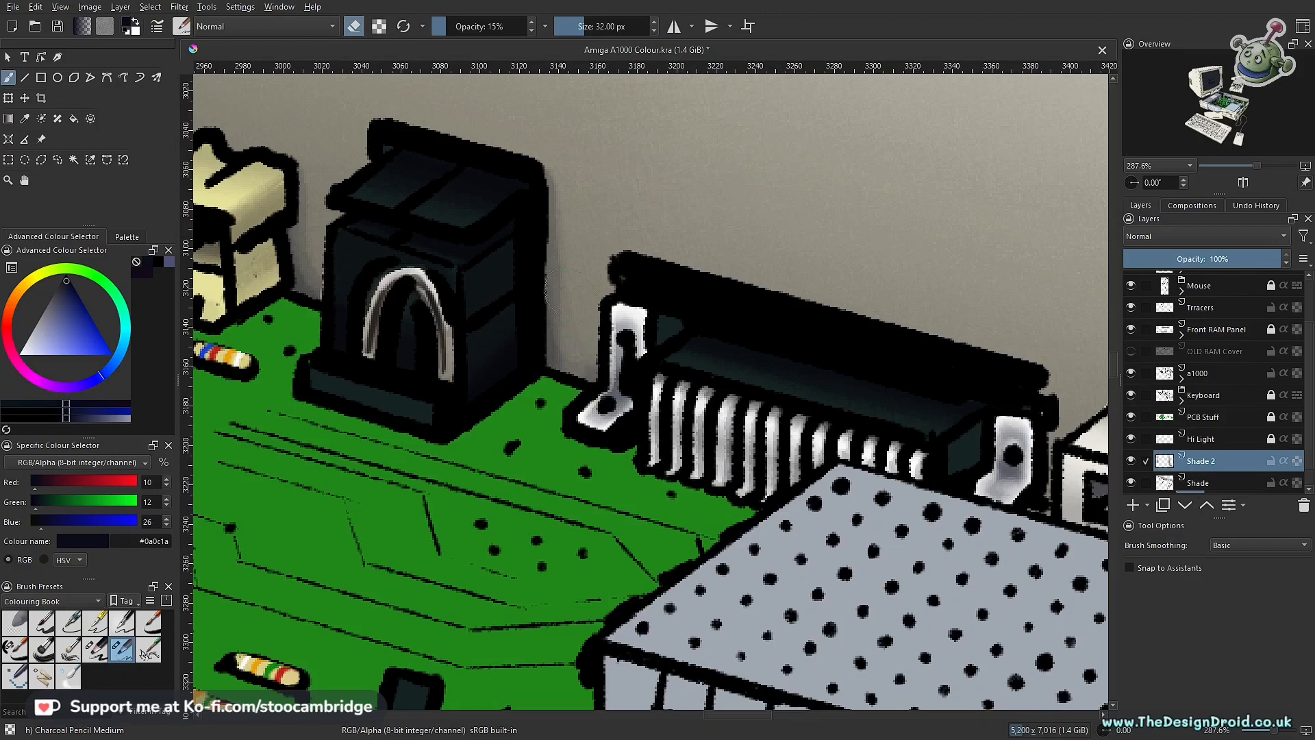
drag(601, 330, 615, 375)
key(e)
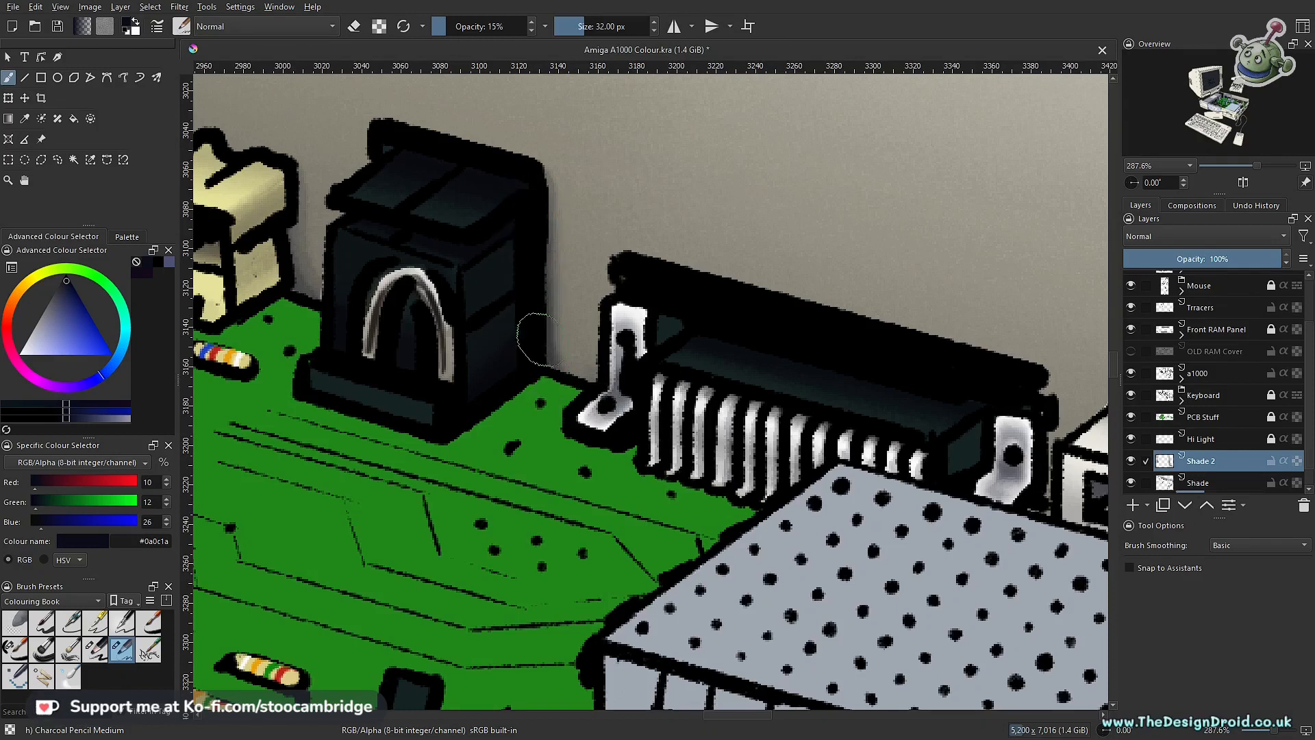
Step: Draw a polygonal selection around the back wall area between the white and red sockets, and return to the brush
drag(639, 421, 619, 520)
drag(724, 410, 500, 310)
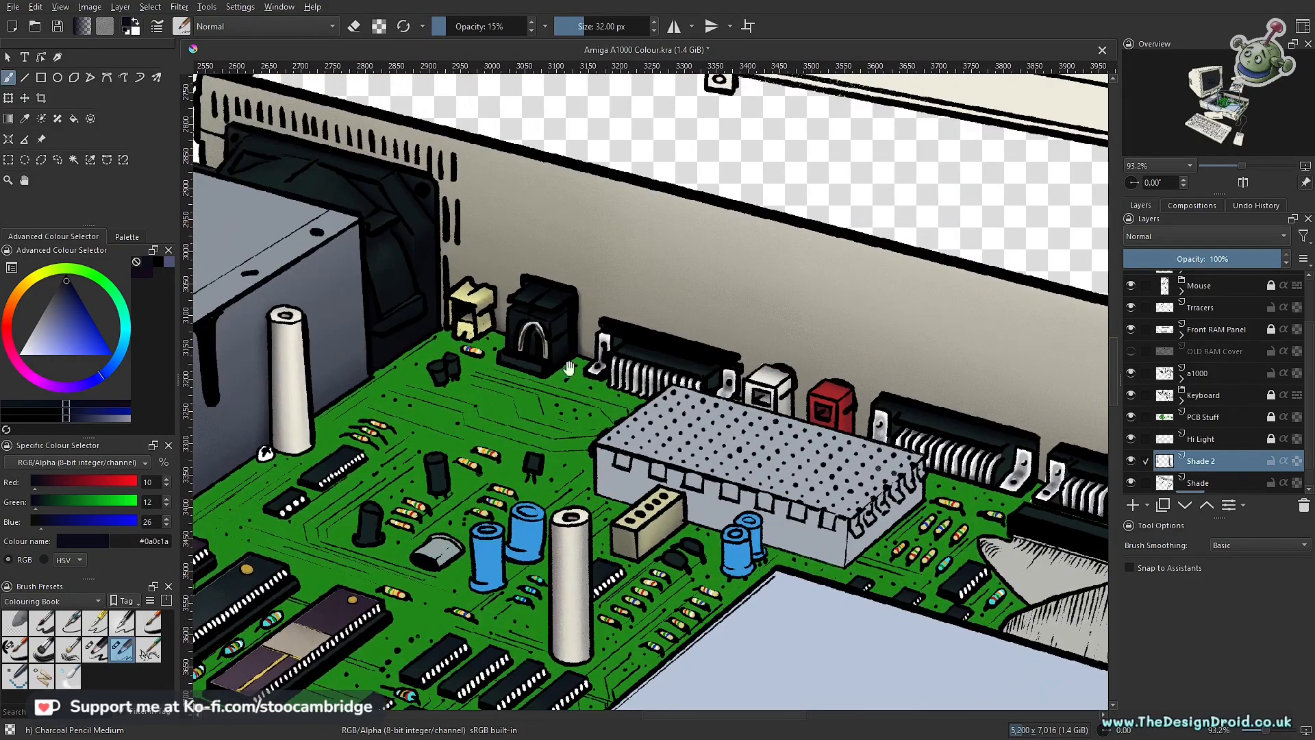
drag(782, 427, 626, 444)
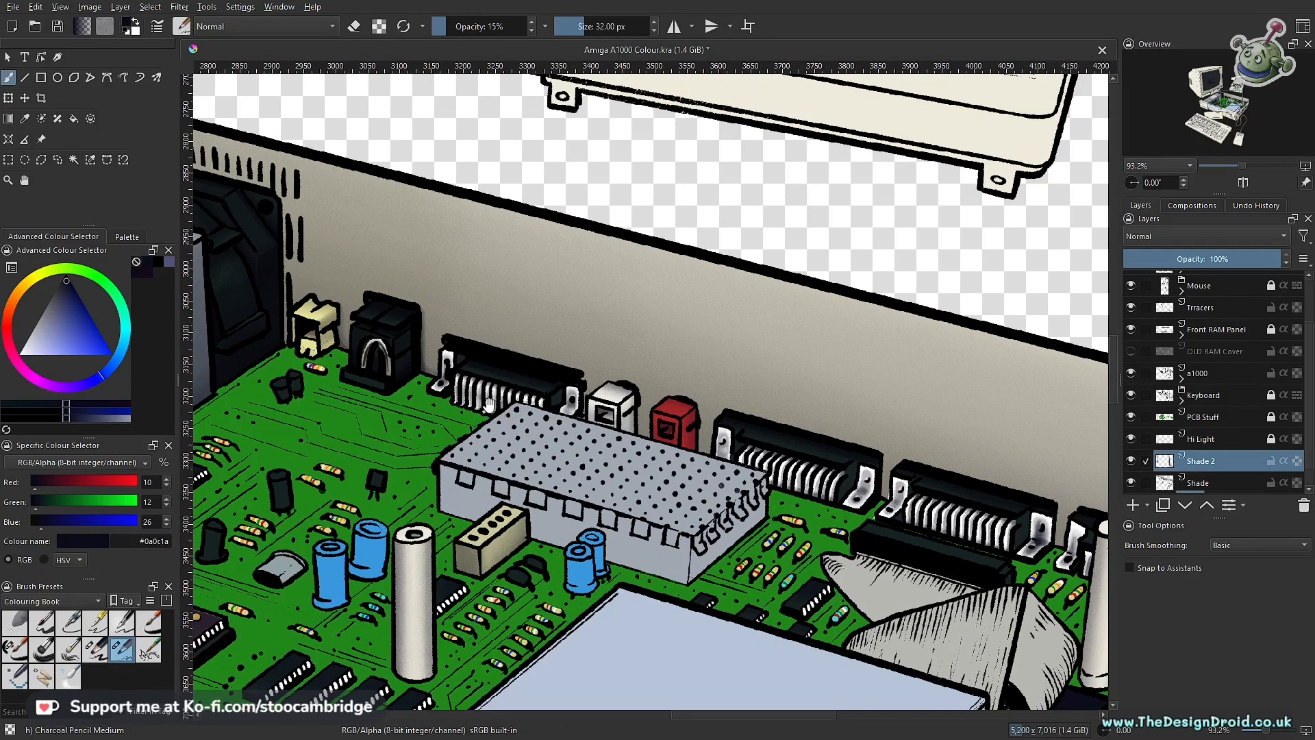
drag(590, 450, 673, 458)
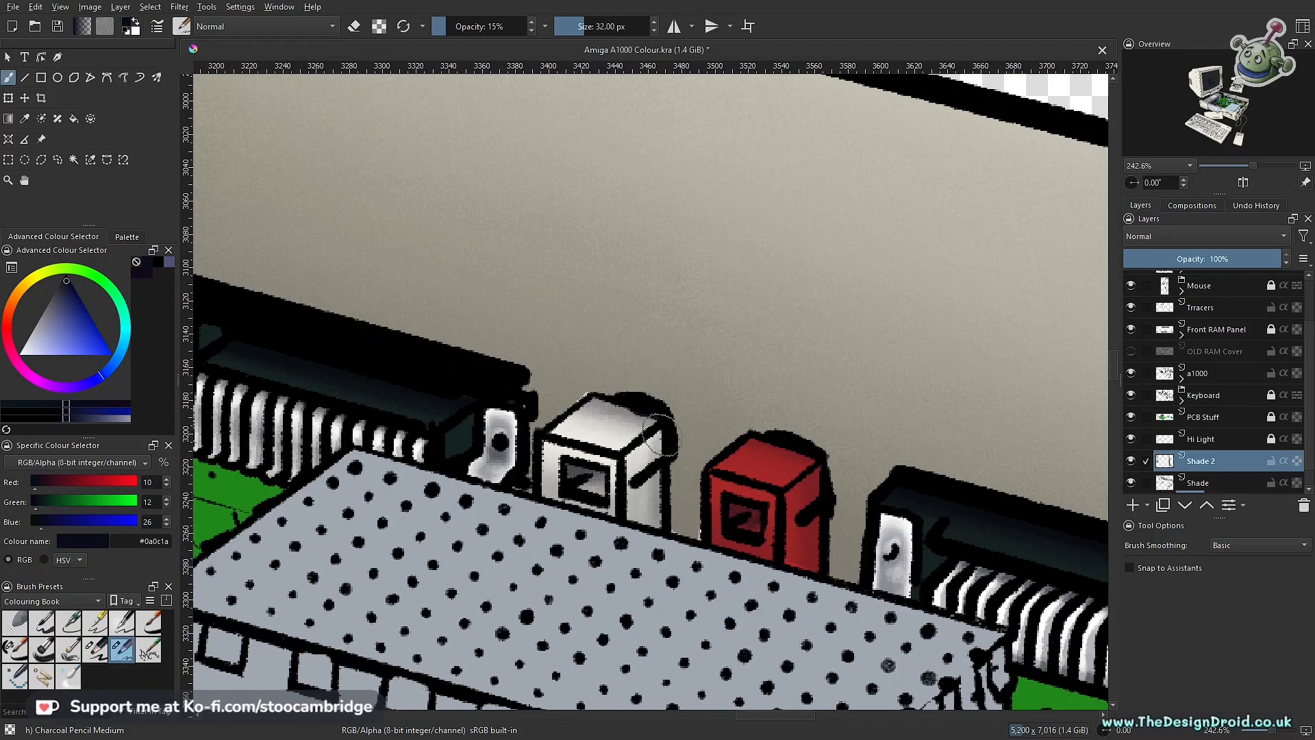
key(l)
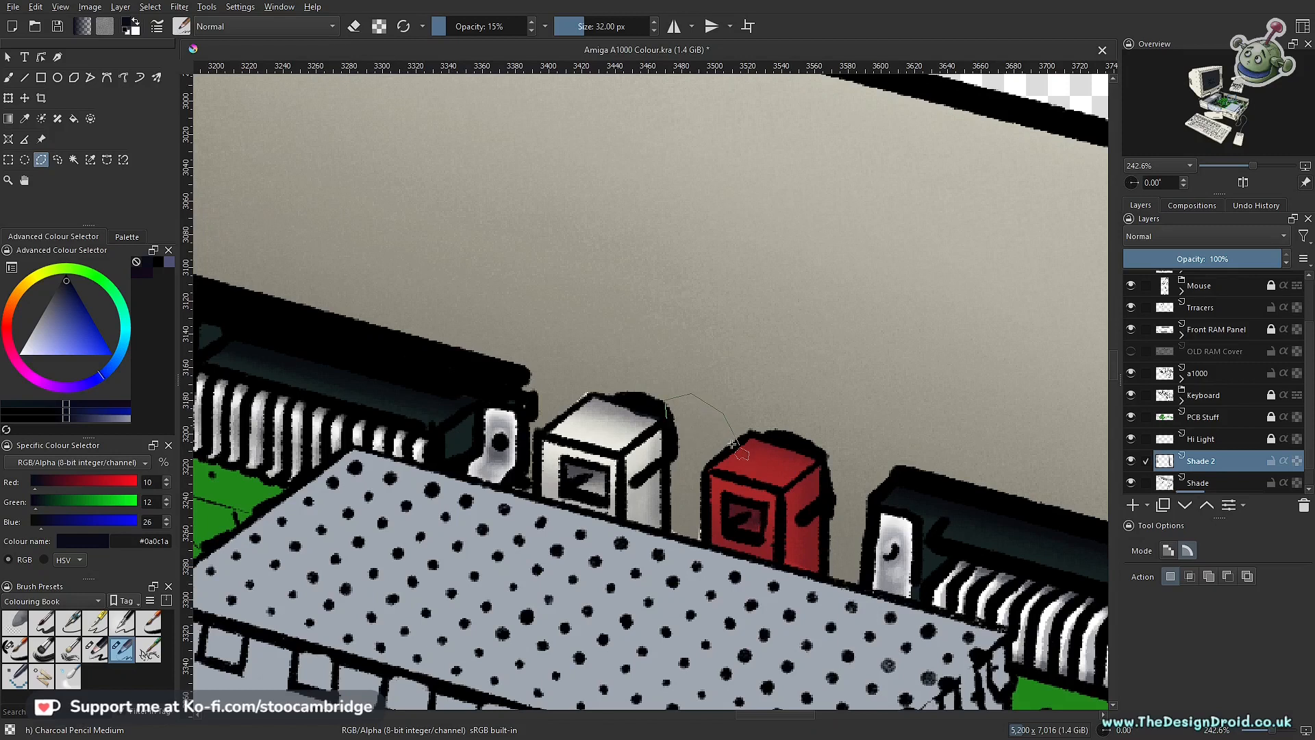
click(702, 474)
click(701, 546)
click(666, 416)
key(b)
Step: Paint a soft vertical cast shadow on the back wall along the white socket's side at 15% opacity, and undo the last change
drag(670, 441, 684, 538)
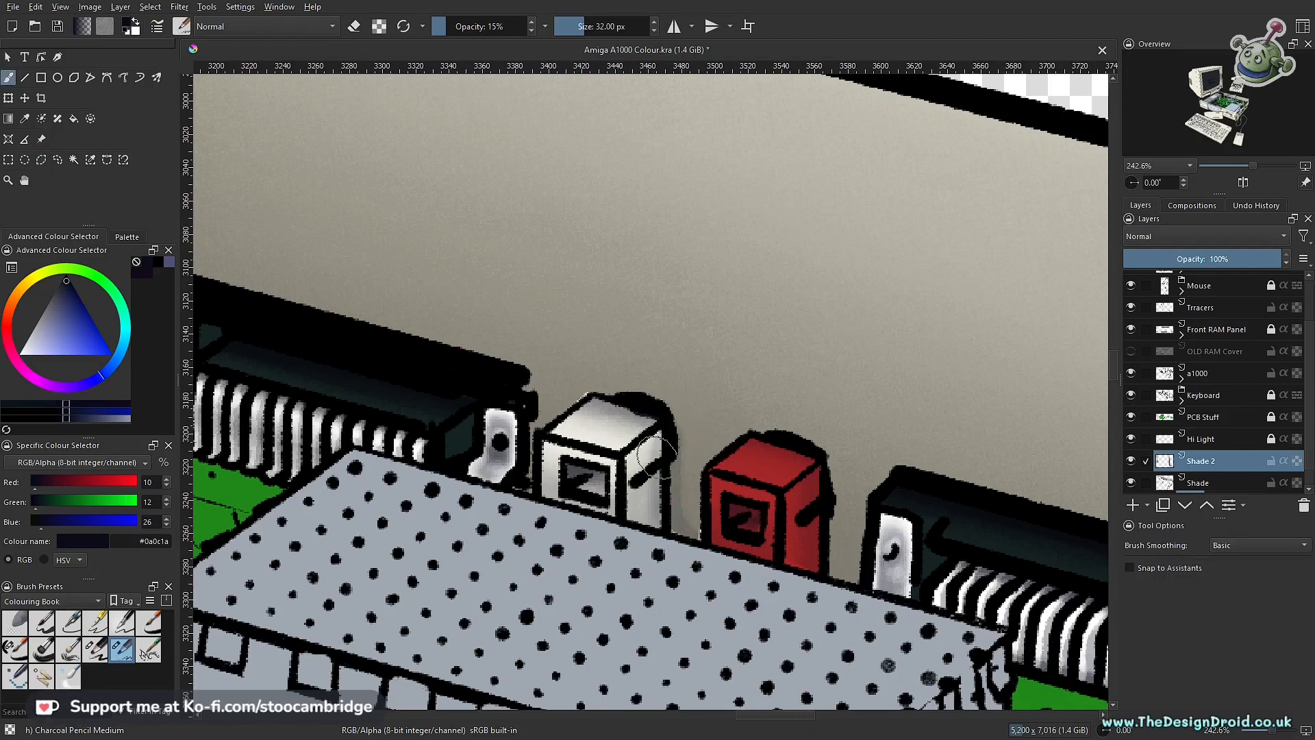
mouse_move(661, 480)
mouse_down()
mouse_move(674, 535)
mouse_move(655, 446)
mouse_move(658, 524)
mouse_up()
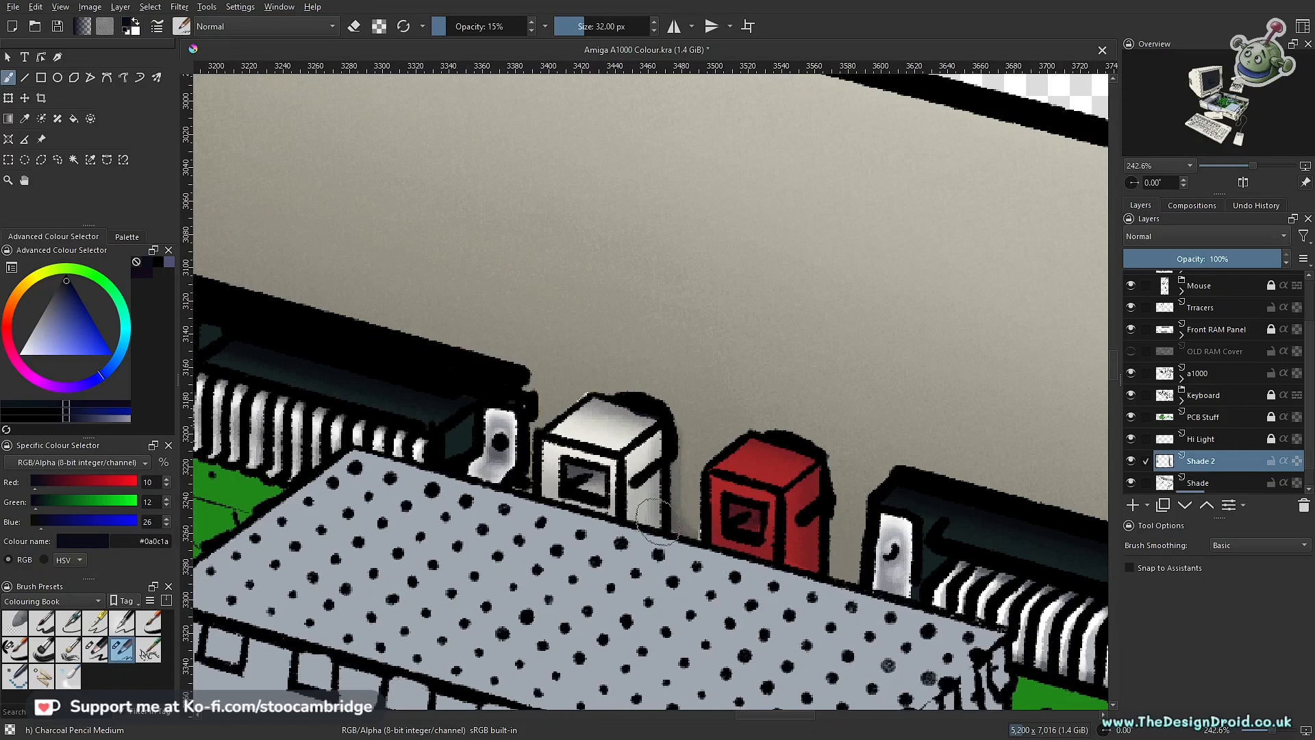
drag(654, 445, 661, 527)
drag(656, 441, 654, 504)
mouse_move(658, 440)
mouse_down()
mouse_move(661, 500)
mouse_move(697, 559)
mouse_up()
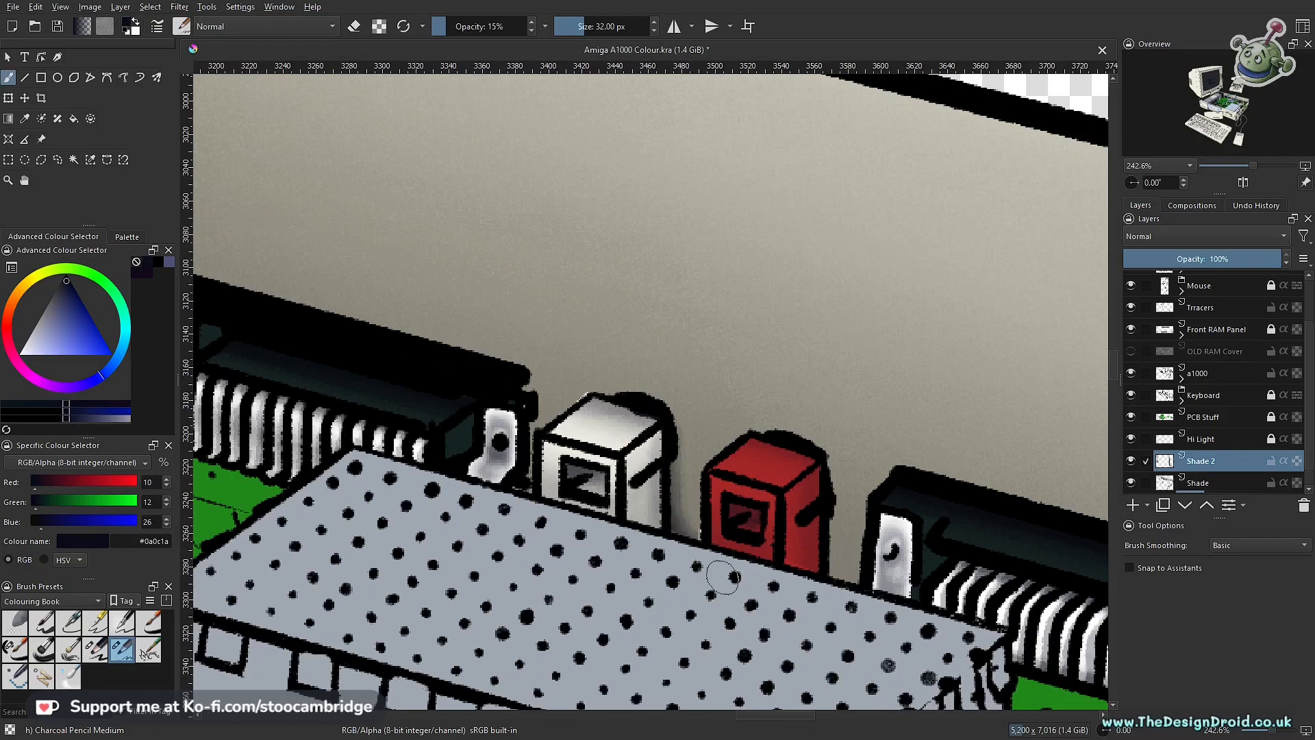
mouse_move(682, 463)
mouse_down()
mouse_move(720, 530)
mouse_move(606, 595)
mouse_up()
scroll(733, 532, up, 3)
scroll(589, 548, up, 3)
scroll(488, 489, up, 4)
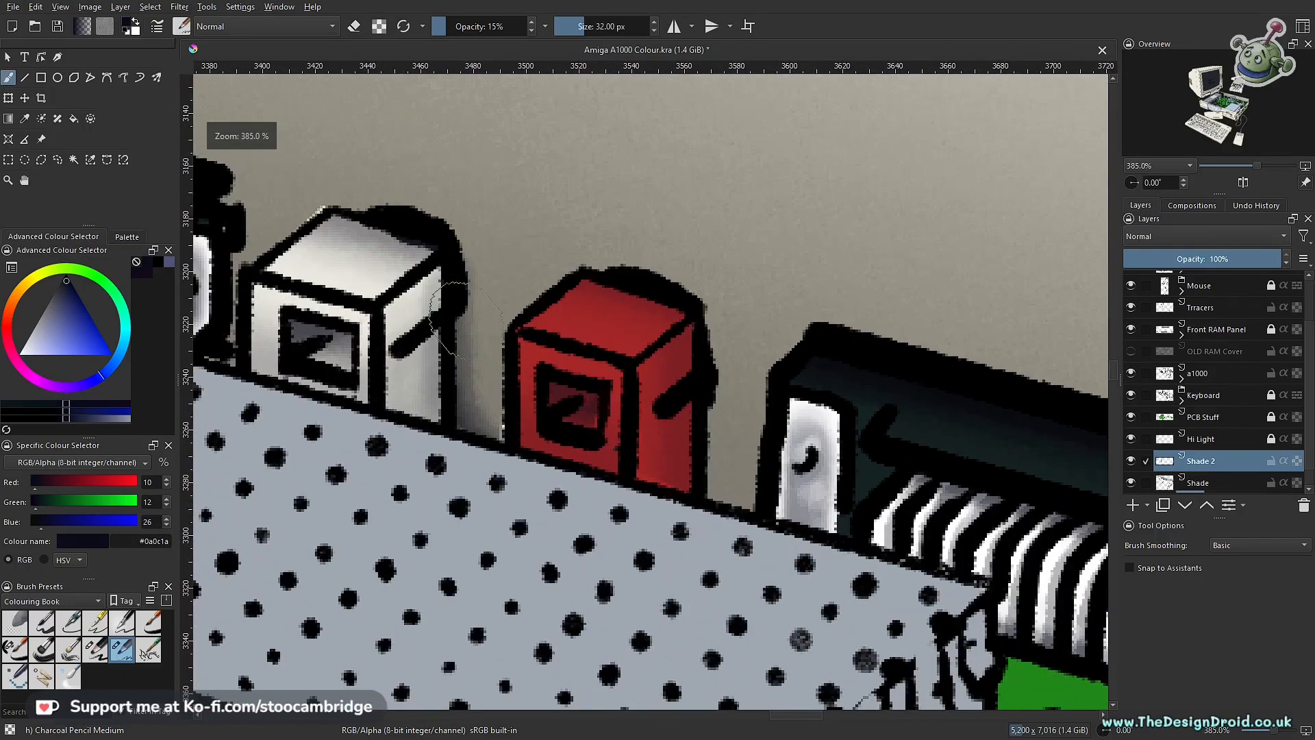
key(ctrl+z)
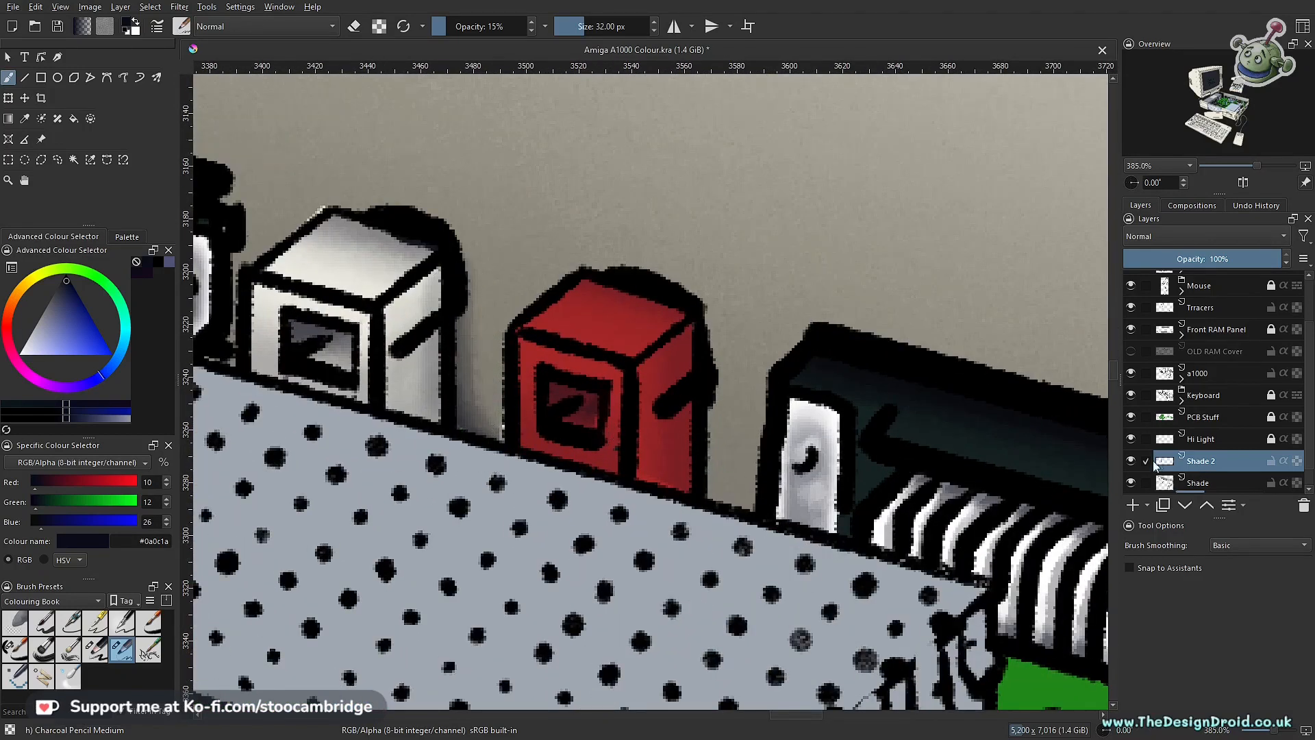
Step: Toggle the Shade 2 layer's visibility to compare, and soften the white socket's wall shadow with the eraser at 5% opacity
click(1131, 461)
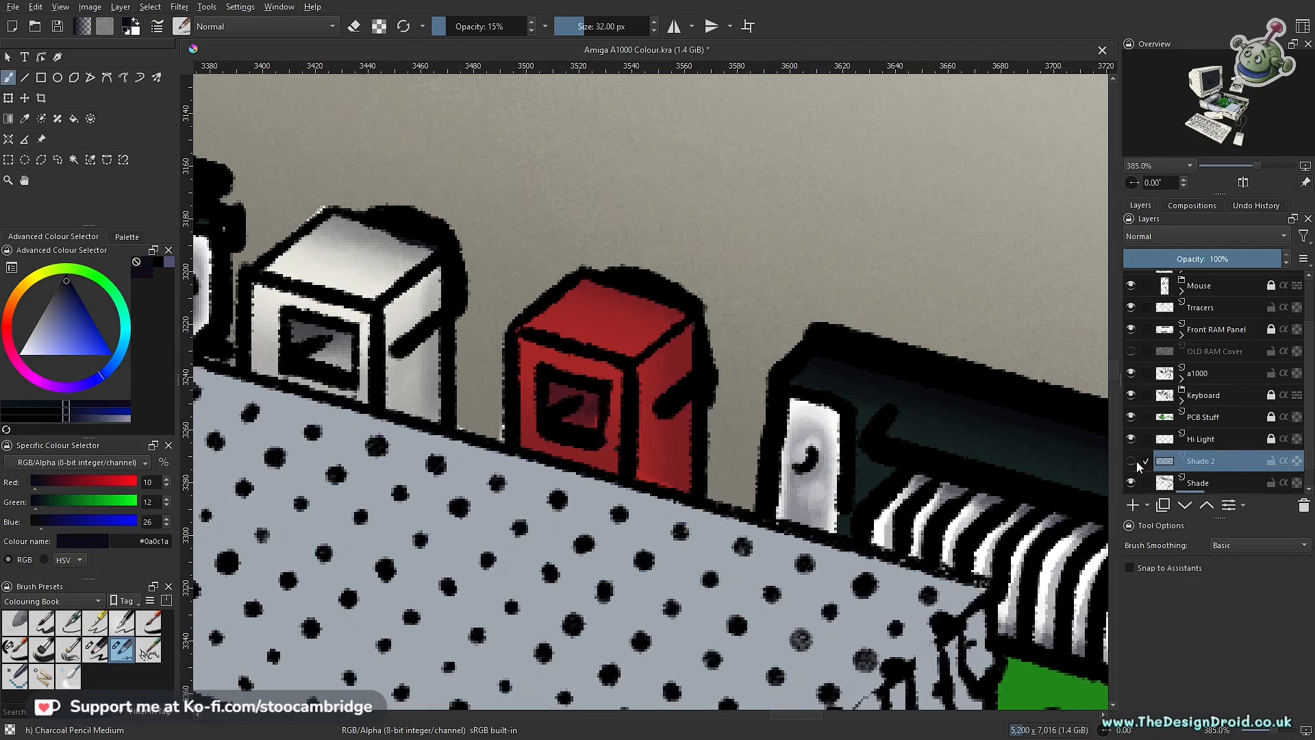
click(1132, 461)
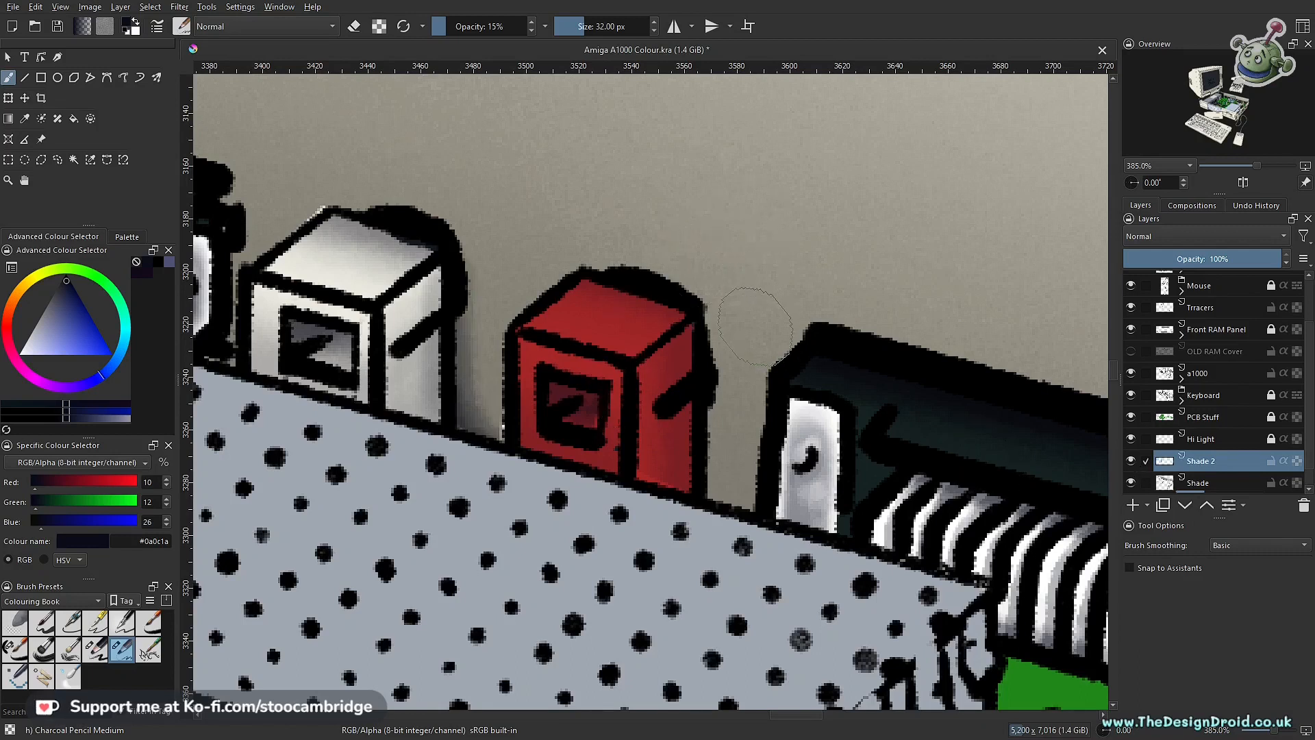
key(e)
key(i)
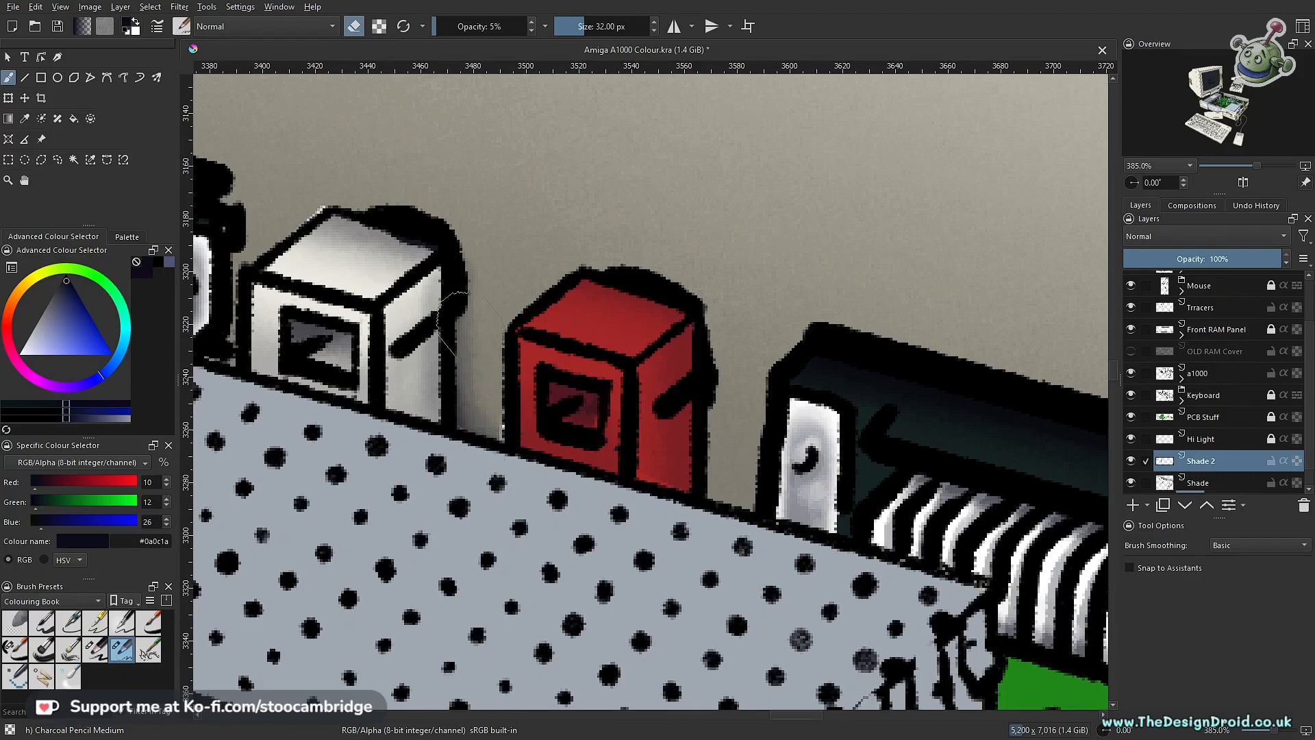
drag(492, 320, 689, 510)
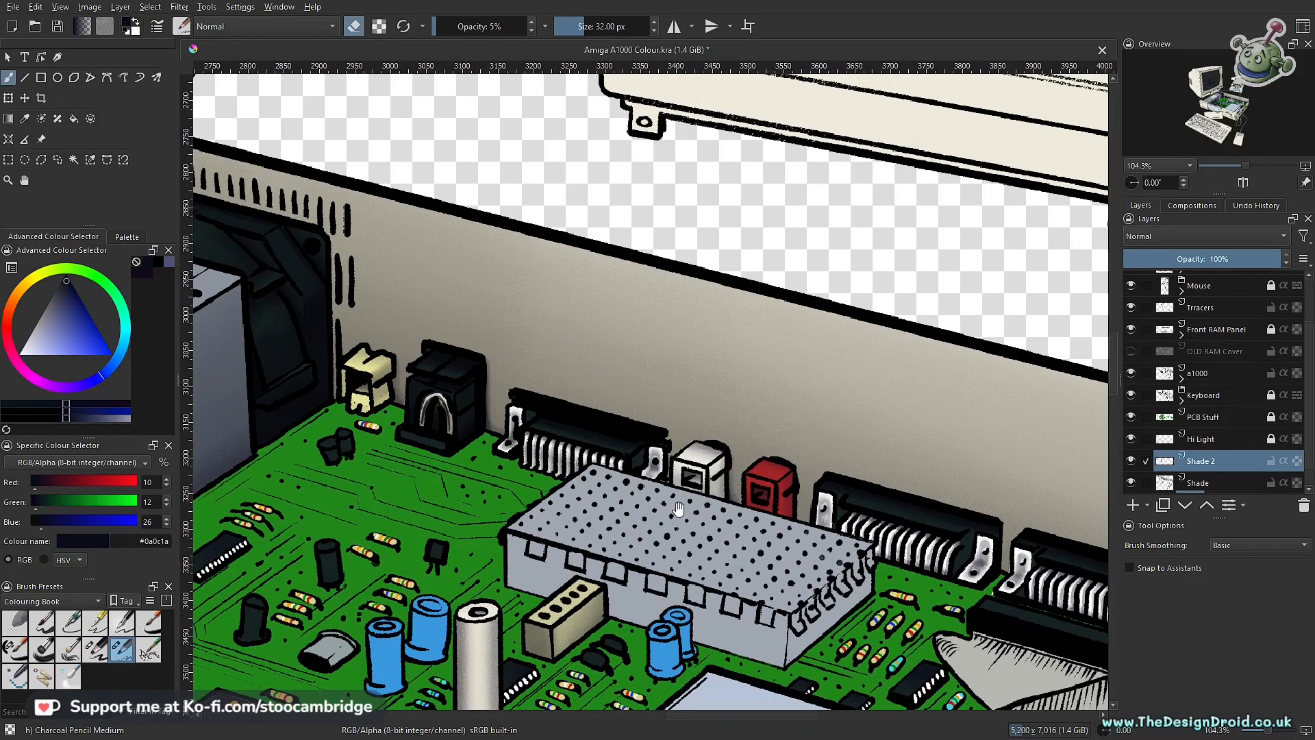
Step: Draw a polygonal selection around the back wall area between the red socket and the adjacent black port, and return to the brush
scroll(678, 507, down, 4)
drag(695, 468, 688, 475)
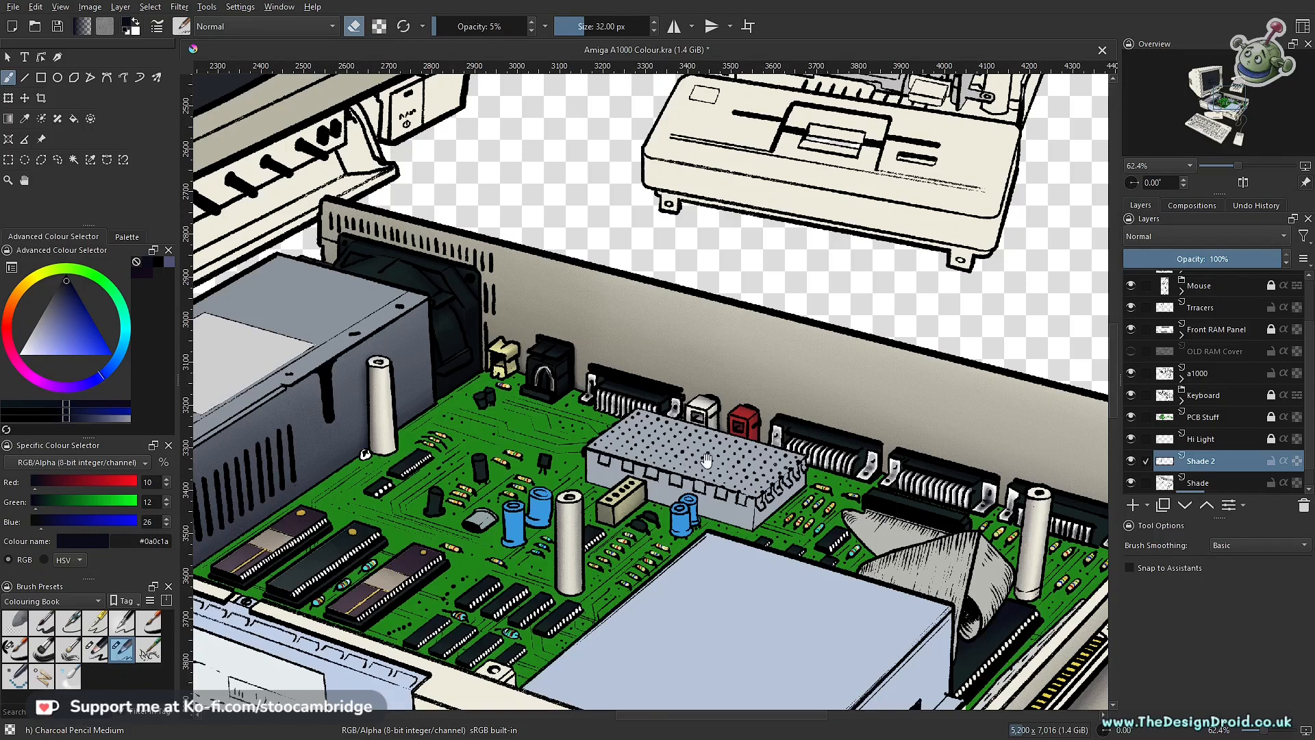
mouse_move(710, 464)
mouse_down()
mouse_move(700, 505)
mouse_move(724, 447)
mouse_move(719, 476)
mouse_move(699, 488)
mouse_up()
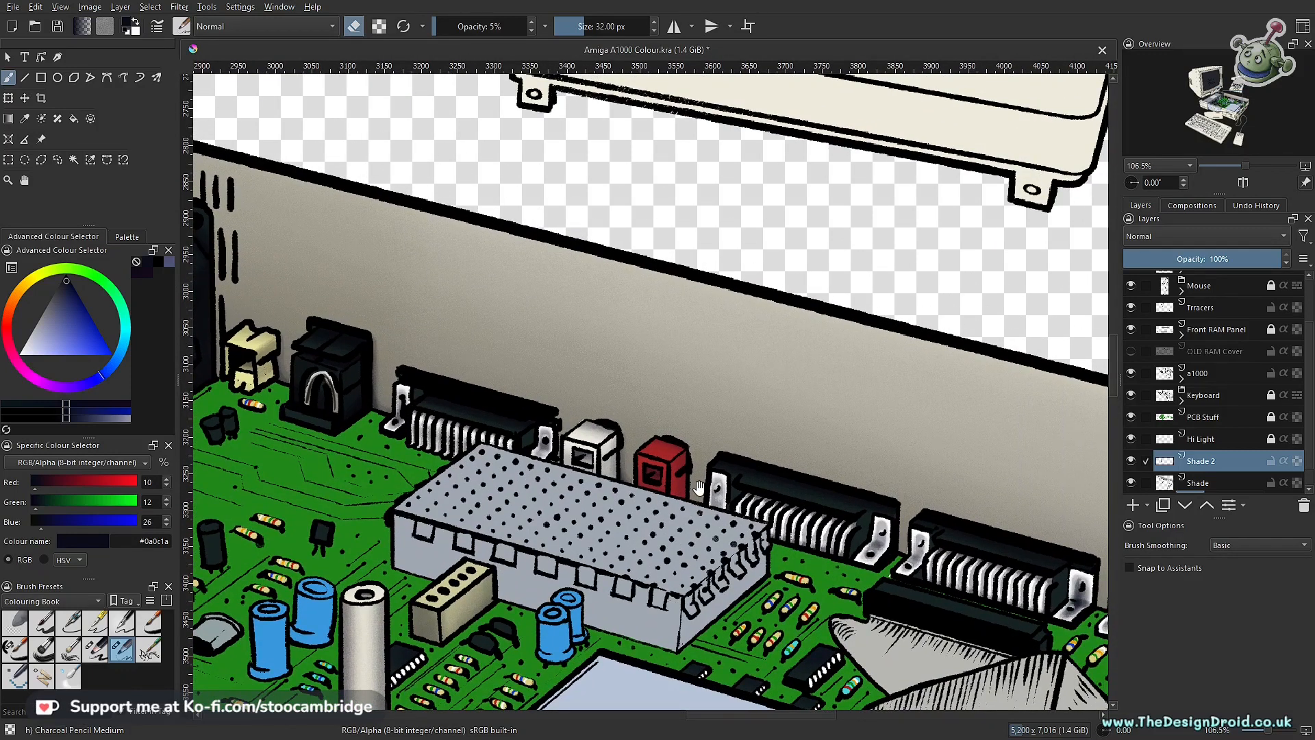
ctrl+drag(733, 415, 767, 469)
ctrl+drag(829, 411, 837, 374)
drag(761, 353, 681, 399)
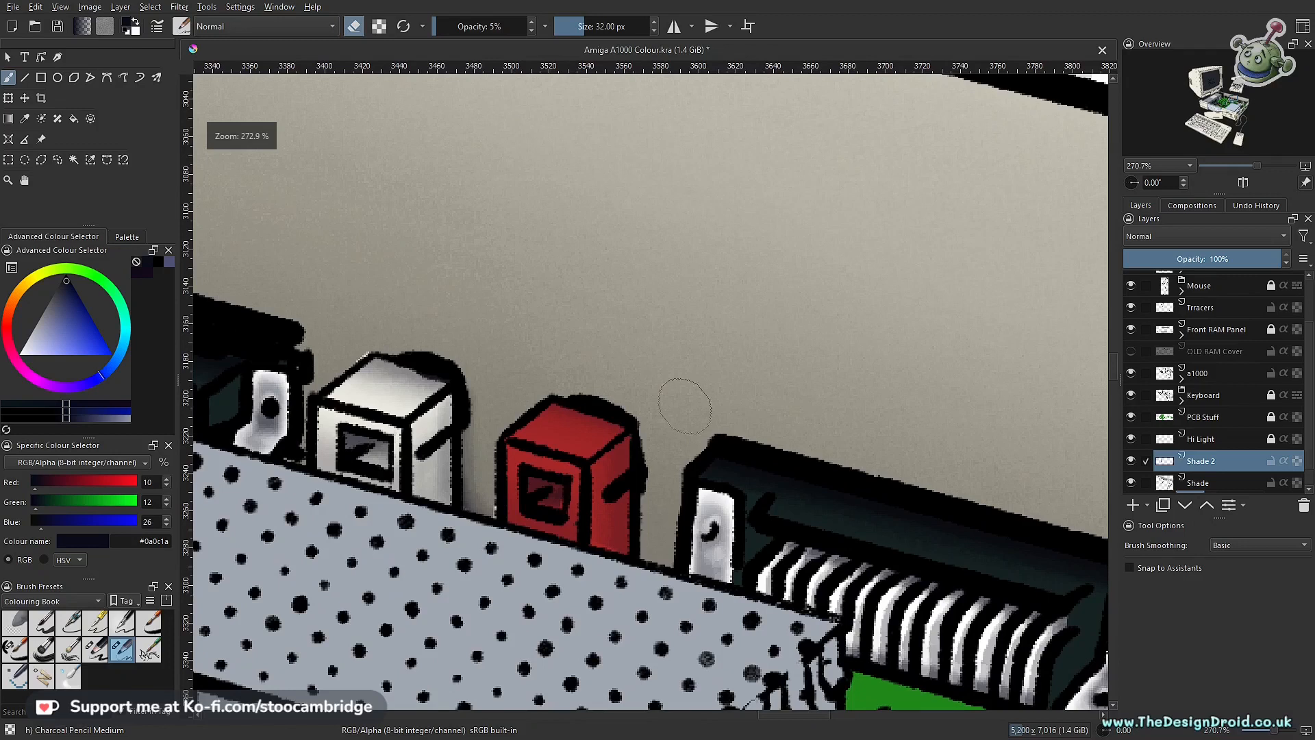
key(o)
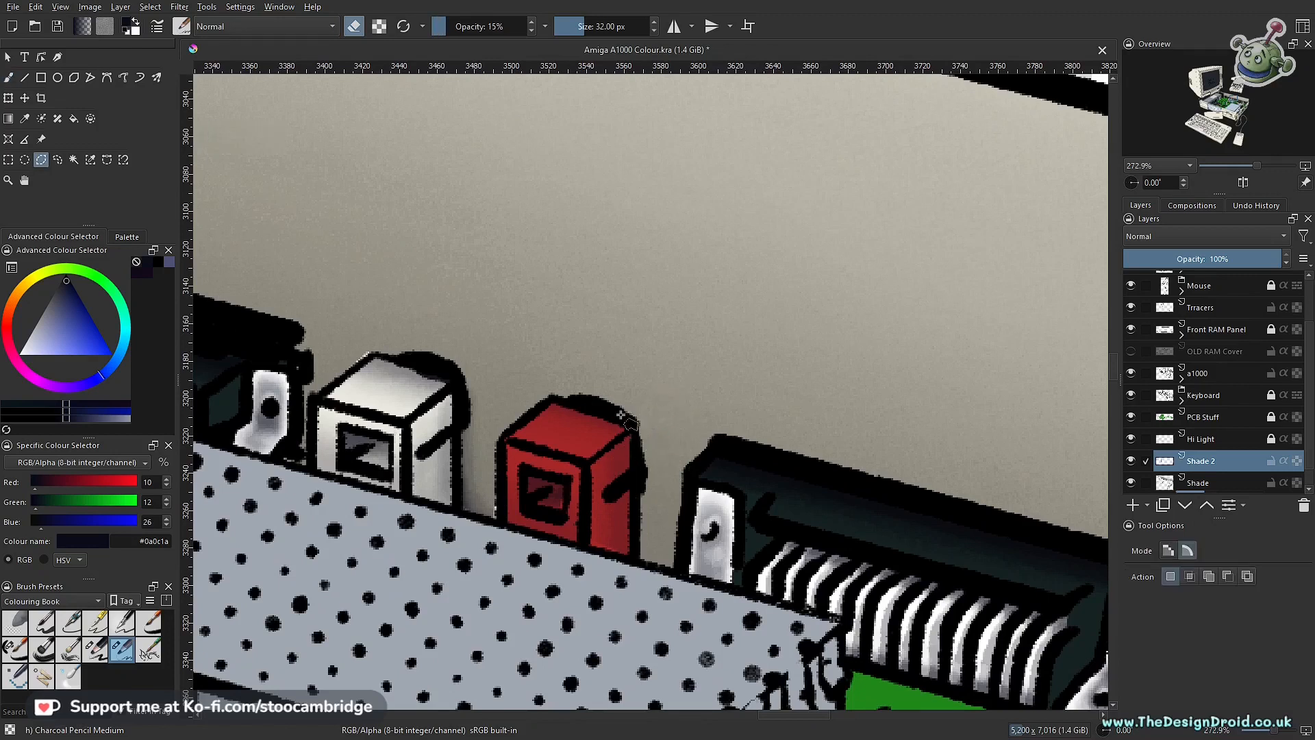
click(718, 444)
click(684, 476)
click(677, 572)
click(623, 415)
key(b)
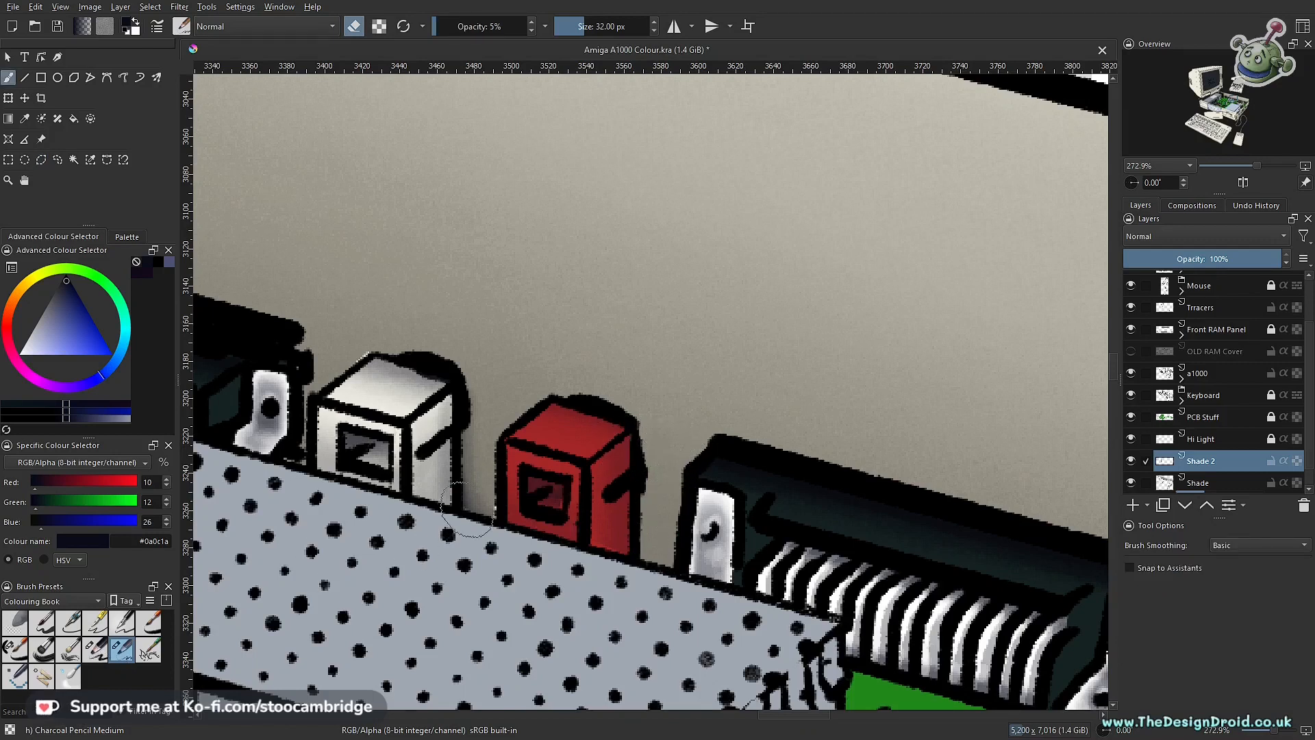
Step: Paint a soft cast shadow on the back wall along the red socket's side at 15% opacity with erasing turned off
key(o)
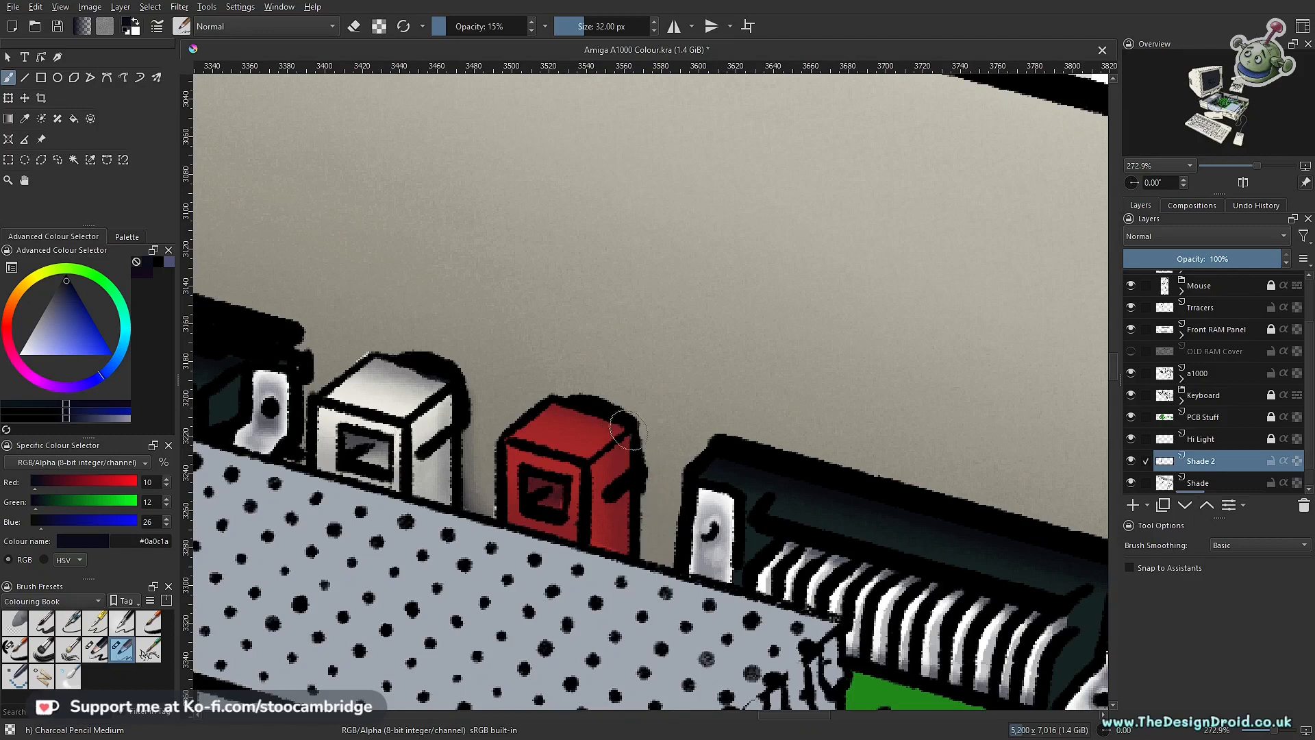
drag(630, 506, 671, 579)
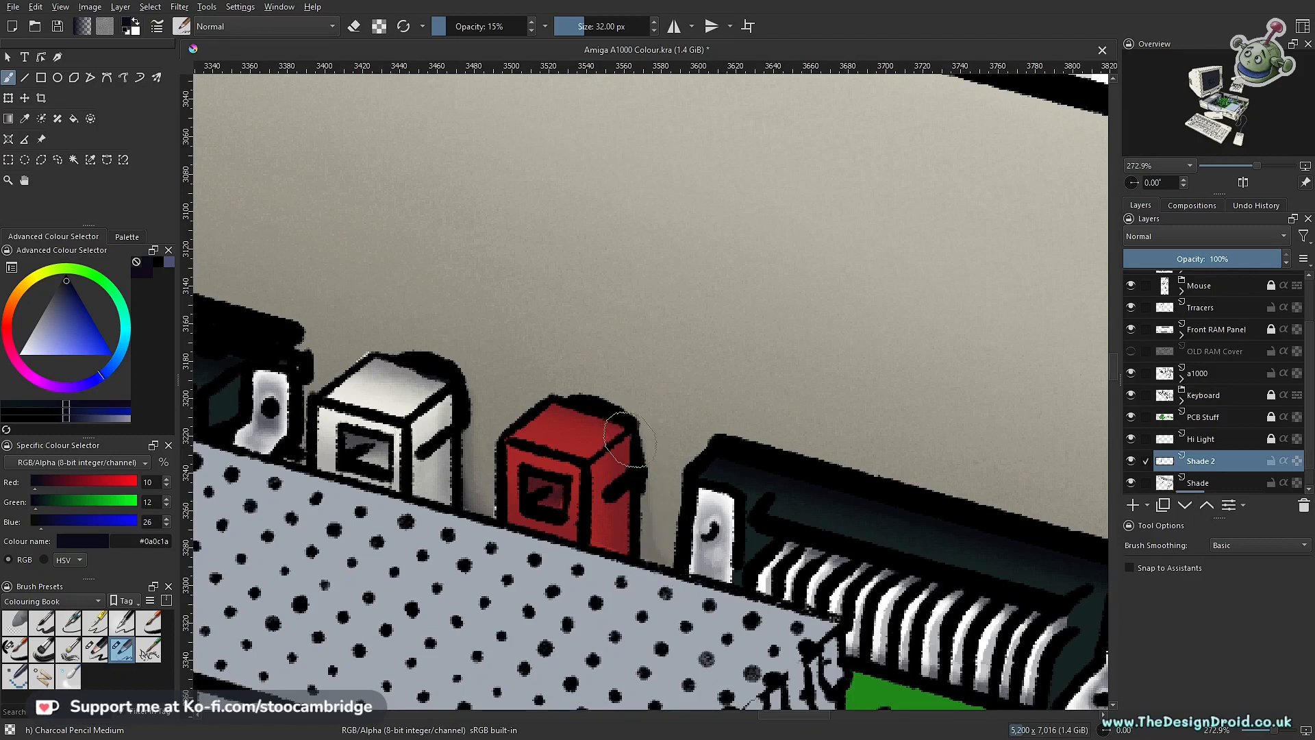
mouse_move(635, 505)
mouse_down()
mouse_move(631, 556)
mouse_move(660, 593)
mouse_move(666, 578)
mouse_up()
drag(624, 539, 657, 586)
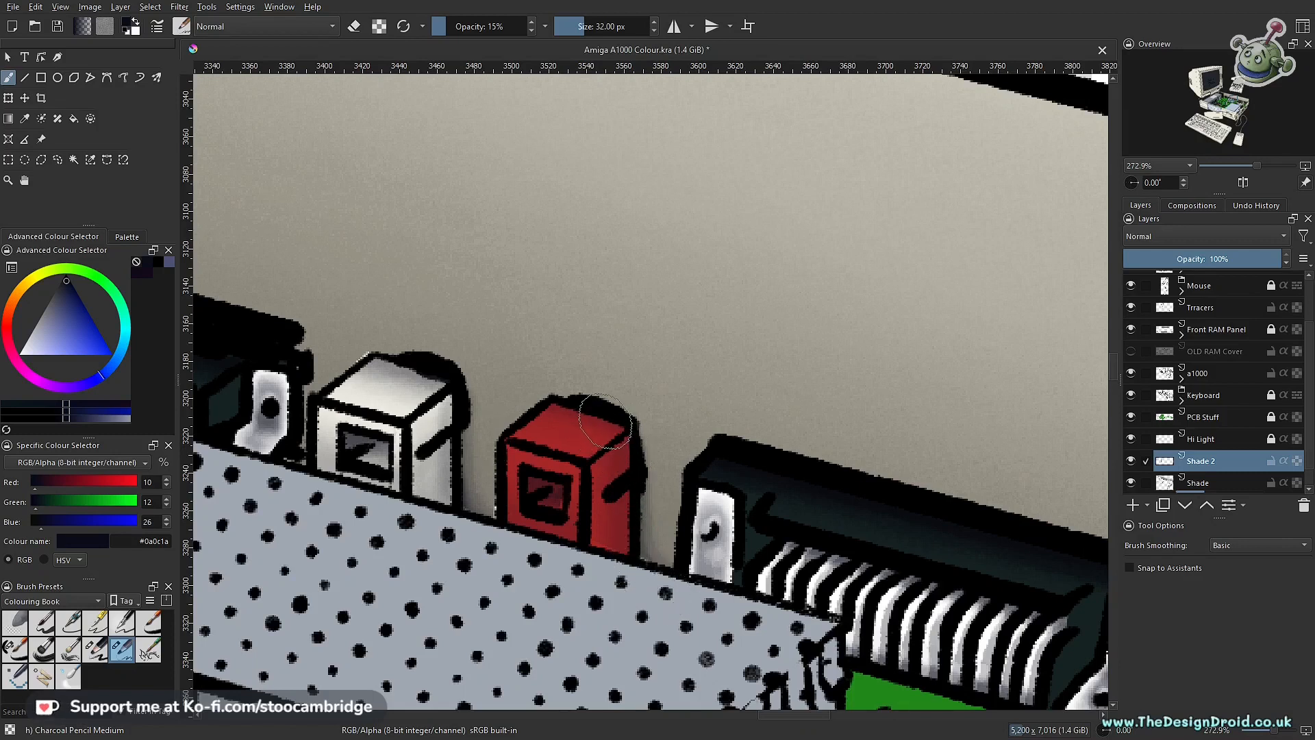
mouse_move(627, 534)
mouse_down()
mouse_move(668, 589)
mouse_move(698, 593)
mouse_move(678, 592)
mouse_up()
drag(713, 527, 716, 596)
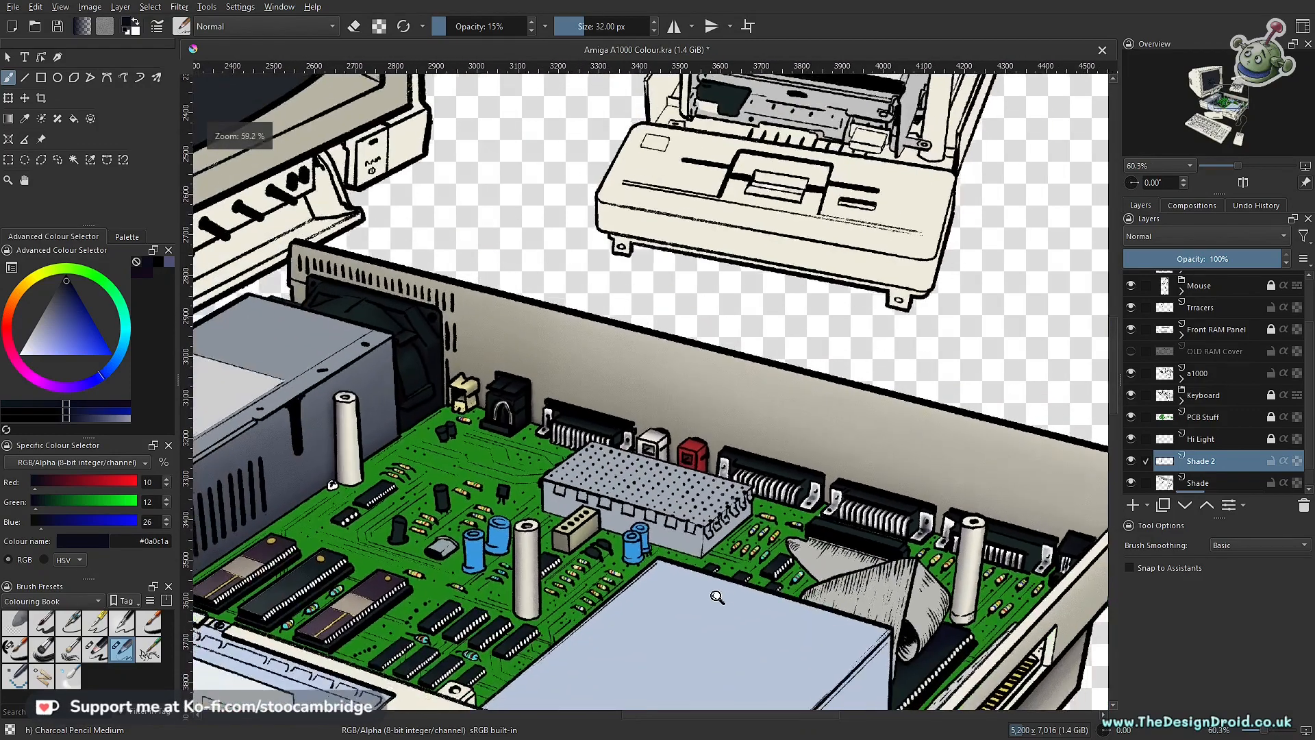
mouse_move(774, 495)
mouse_down()
mouse_move(761, 552)
mouse_move(761, 528)
mouse_move(700, 566)
mouse_move(757, 494)
mouse_up()
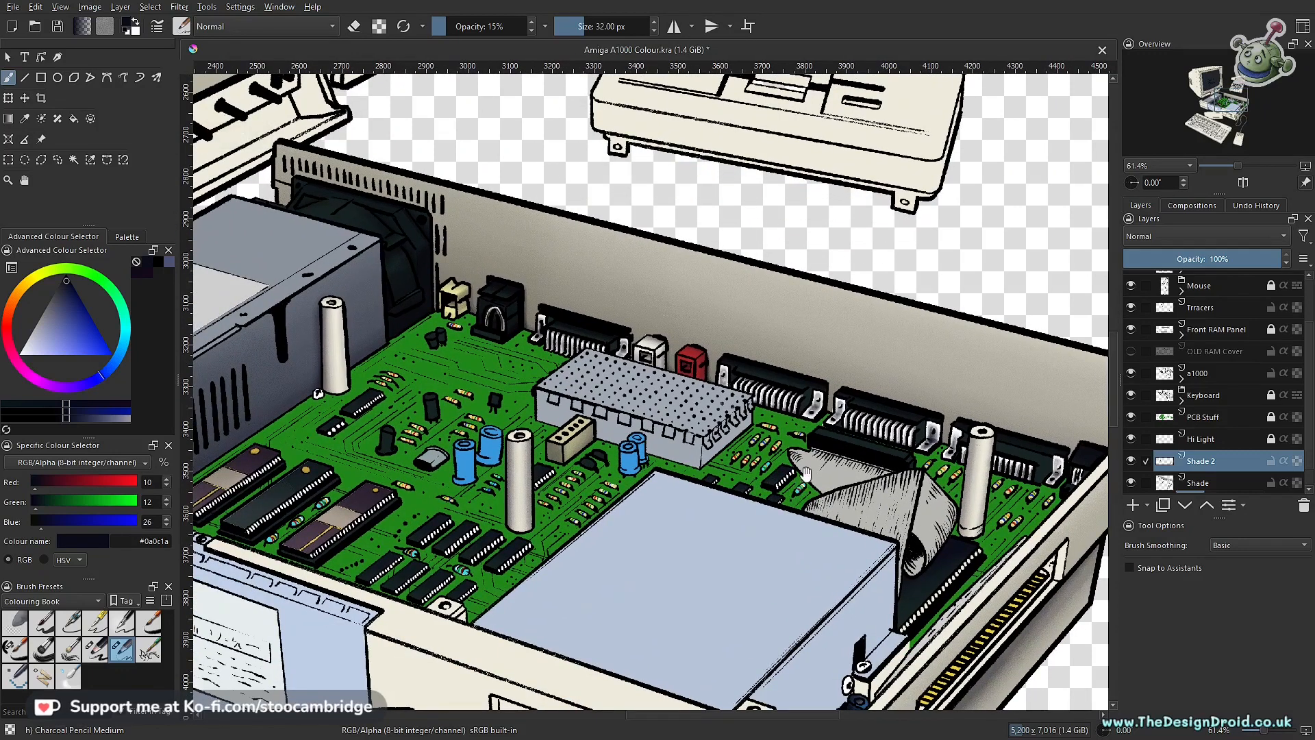
Step: Draw a polygonal selection around the back wall gap between the two black ports behind the ribbon cable, and return to the brush
drag(828, 471, 611, 469)
drag(554, 506, 546, 342)
key(l)
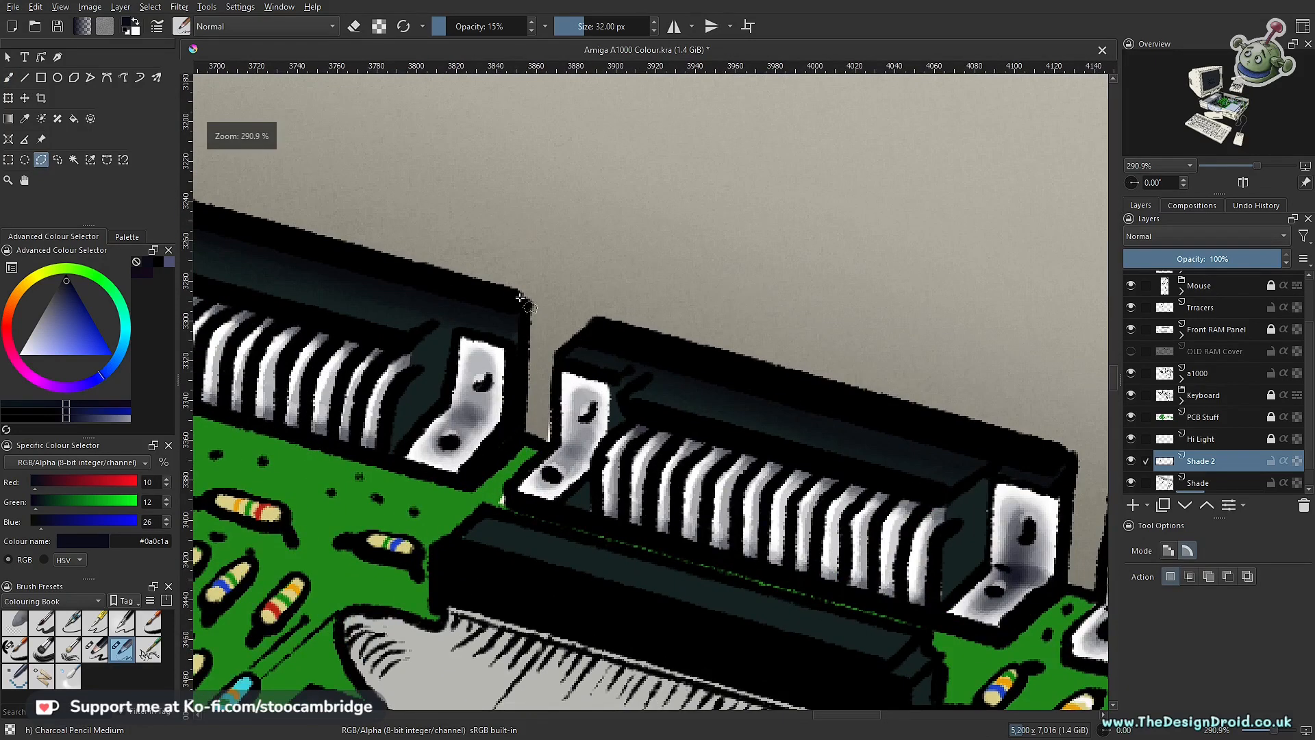
click(522, 296)
click(571, 278)
click(562, 352)
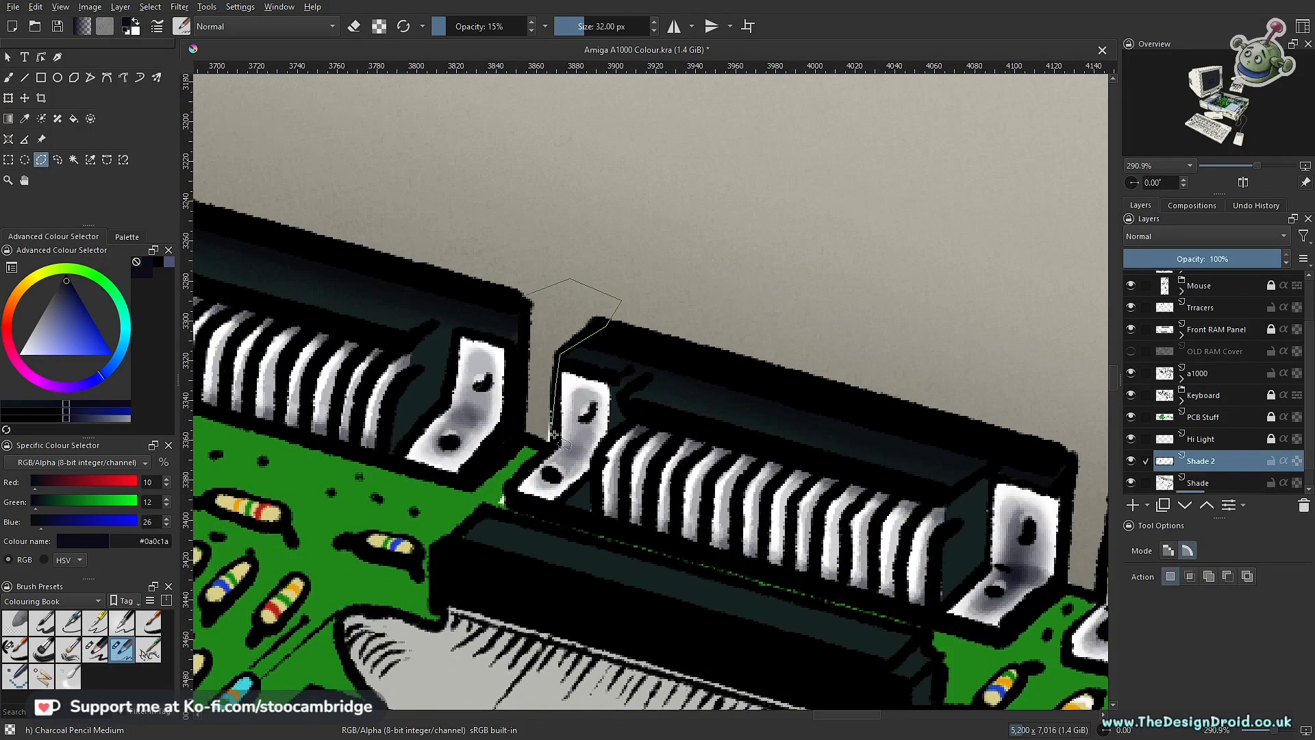
click(547, 449)
click(519, 437)
click(523, 298)
key(b)
Step: Paint soft cast shadows on the back wall beside the black ports, up to the case's side wall, at 15% opacity
drag(509, 317, 512, 417)
drag(770, 467, 433, 423)
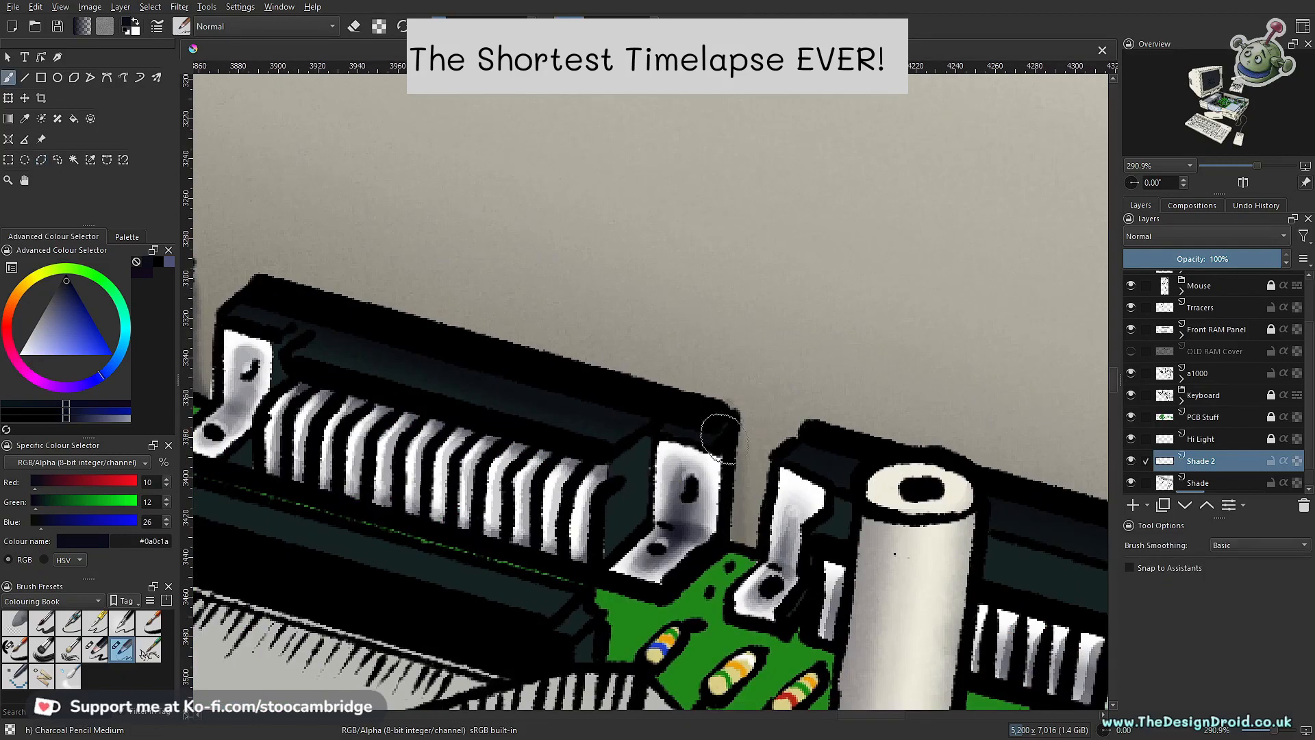
drag(695, 437, 595, 435)
scroll(725, 455, up, 4)
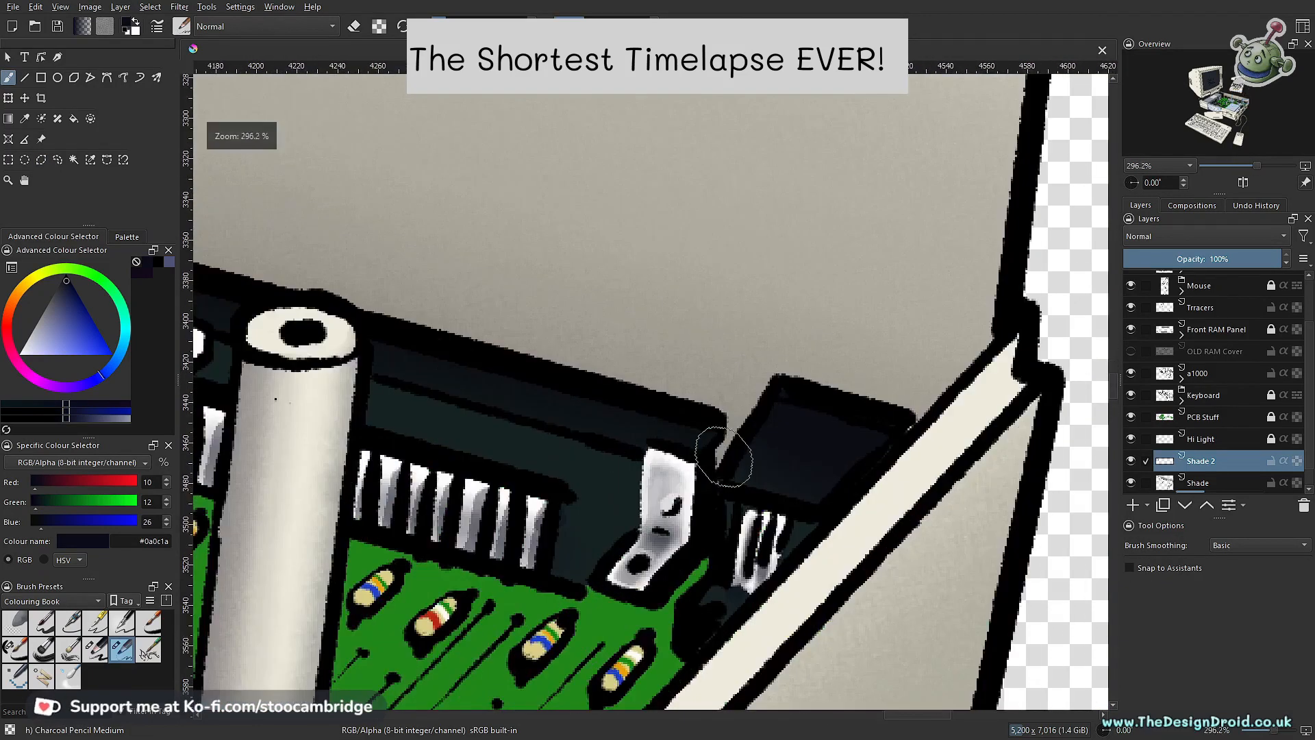
drag(724, 454, 716, 441)
scroll(733, 445, down, 4)
mouse_move(259, 380)
mouse_down()
mouse_move(751, 522)
mouse_move(829, 523)
mouse_move(912, 472)
mouse_move(614, 466)
mouse_up()
scroll(821, 466, down, 1)
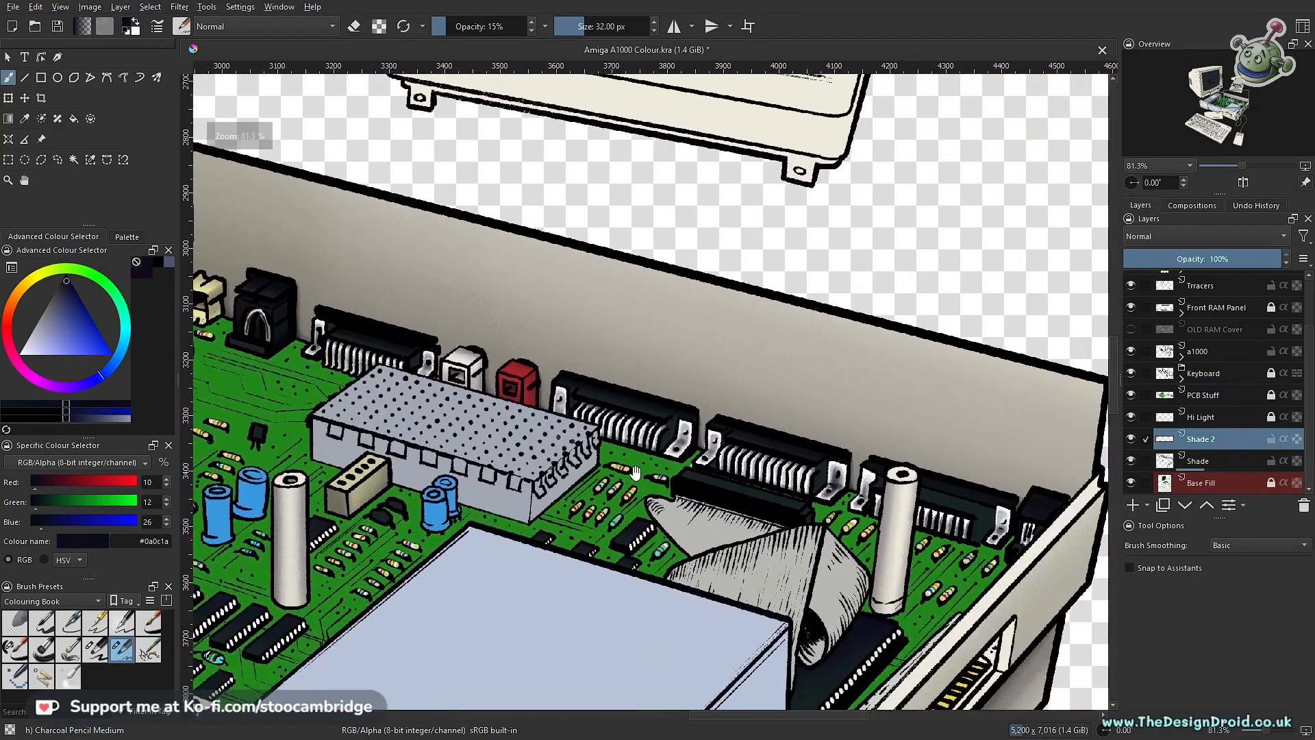
Step: Select the PCB Stuff layer and toggle its visibility off and on to check its contents
scroll(685, 445, up, 3)
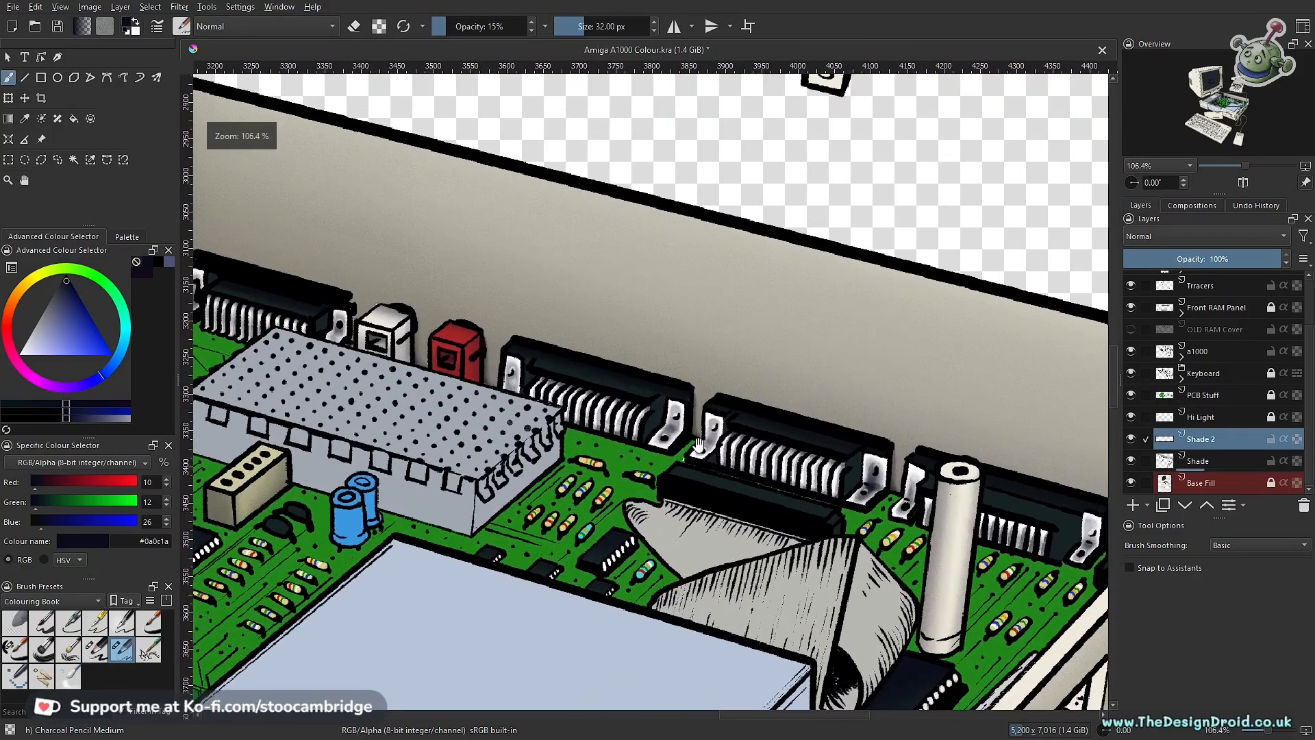
scroll(697, 445, up, 1)
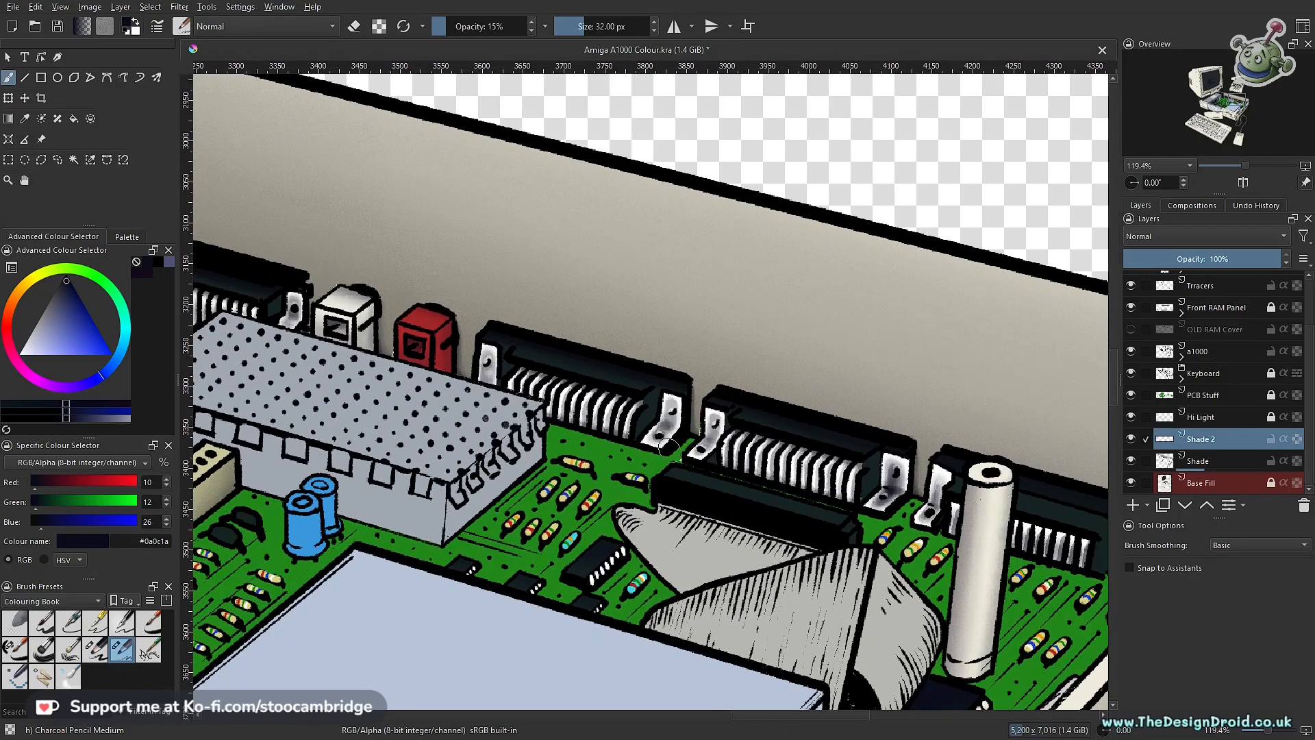
scroll(669, 467, up, 4)
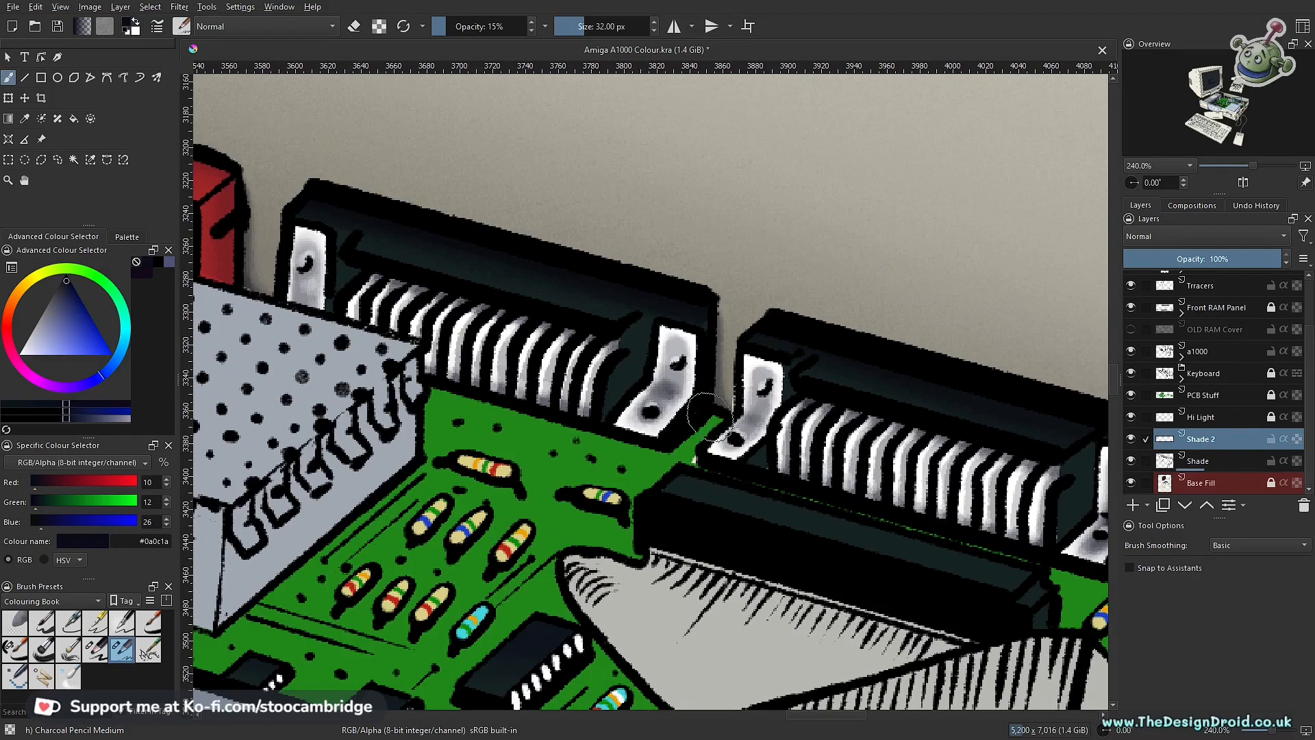
click(1200, 395)
click(1131, 395)
click(1132, 395)
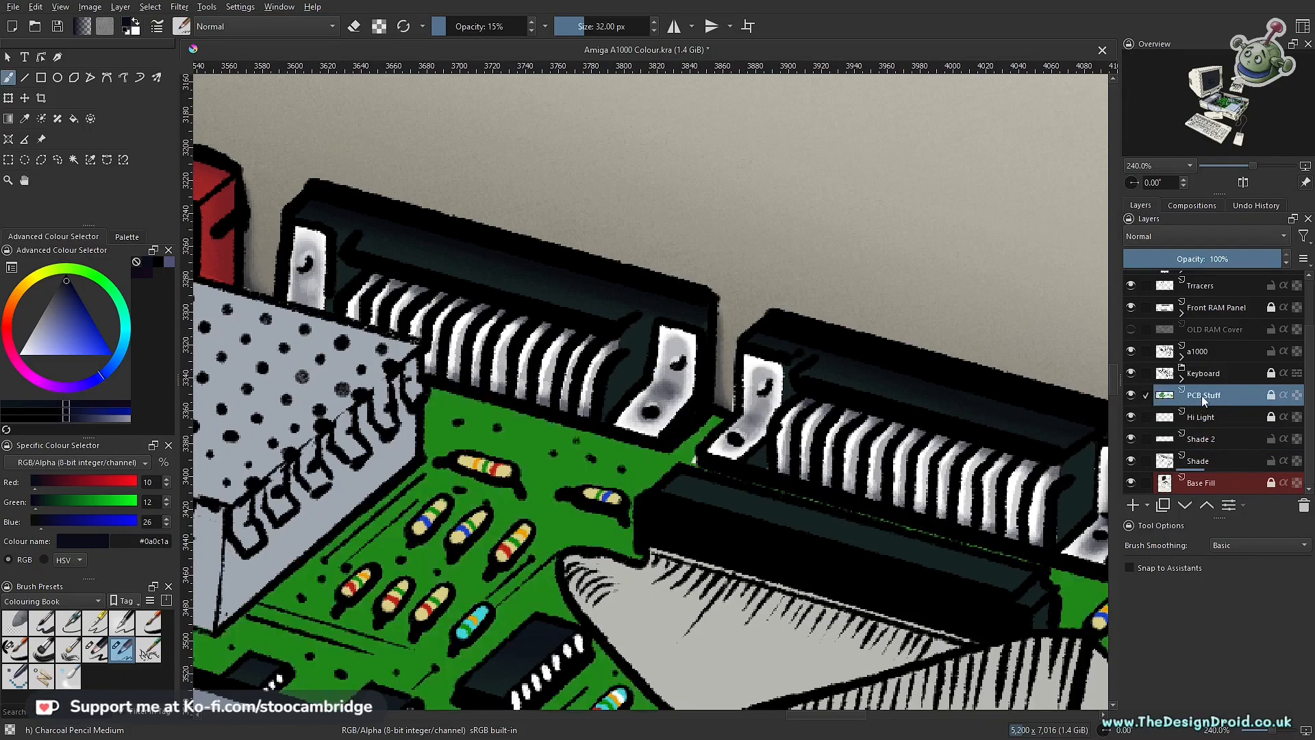
Step: Place a hidden copy of the PCB Stuff layer beneath the Shade layer, and move the unlocked PCB Stuff layer directly above that copy
drag(1169, 409, 1161, 494)
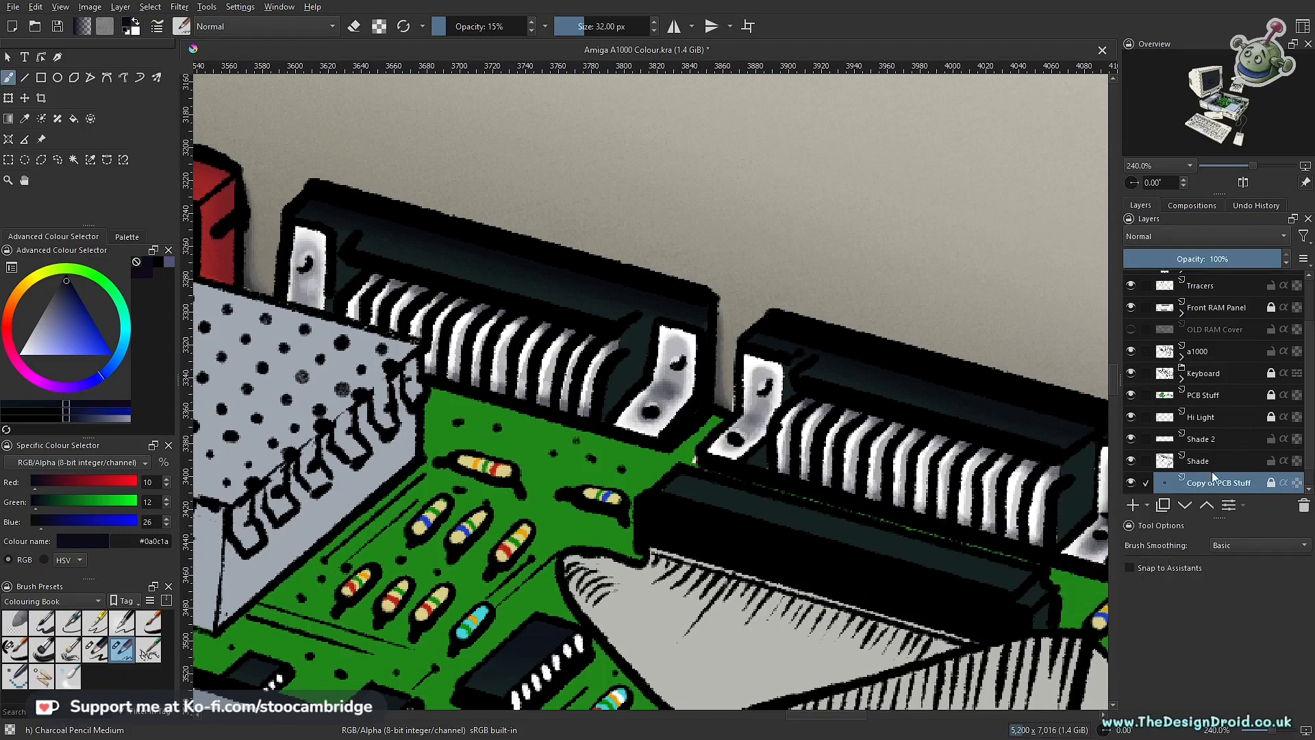
click(1131, 483)
drag(1201, 398, 1187, 479)
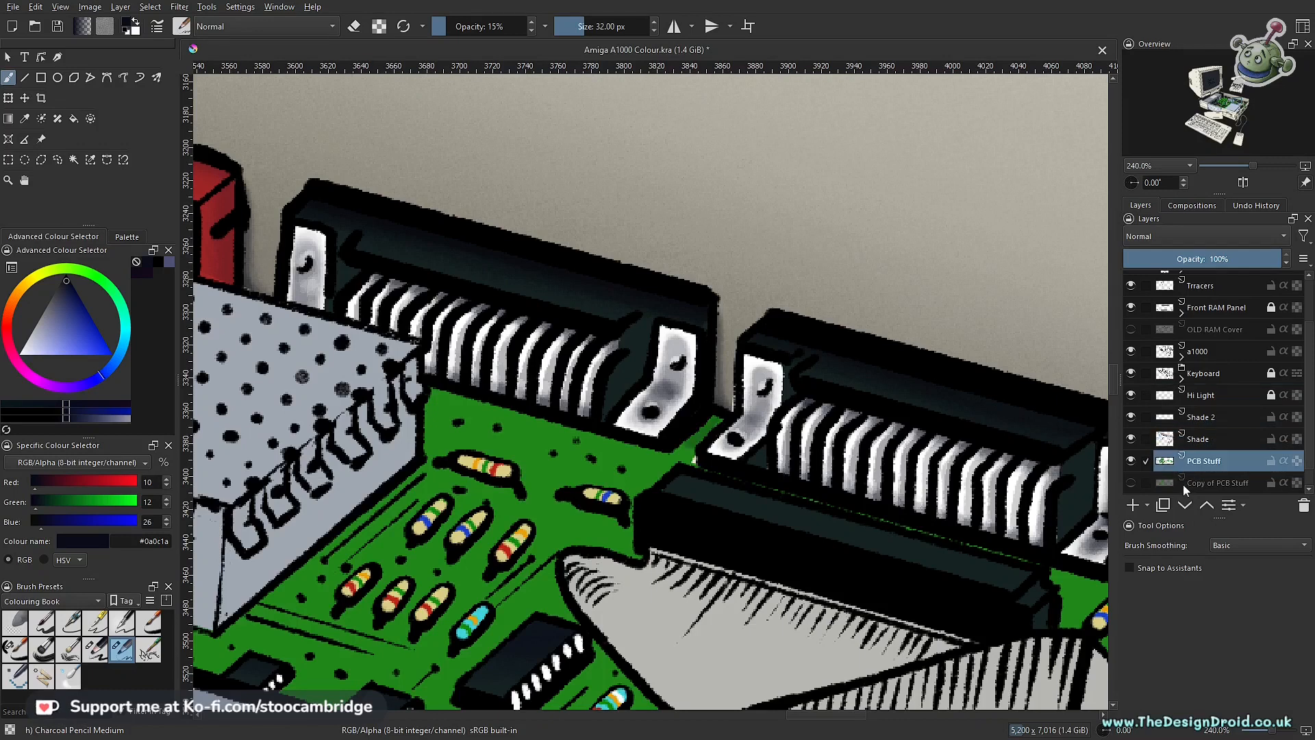
Step: Paint a soft shadow on the green board between the two black ports on the PCB Stuff layer, and undo the last stroke
drag(814, 430, 806, 544)
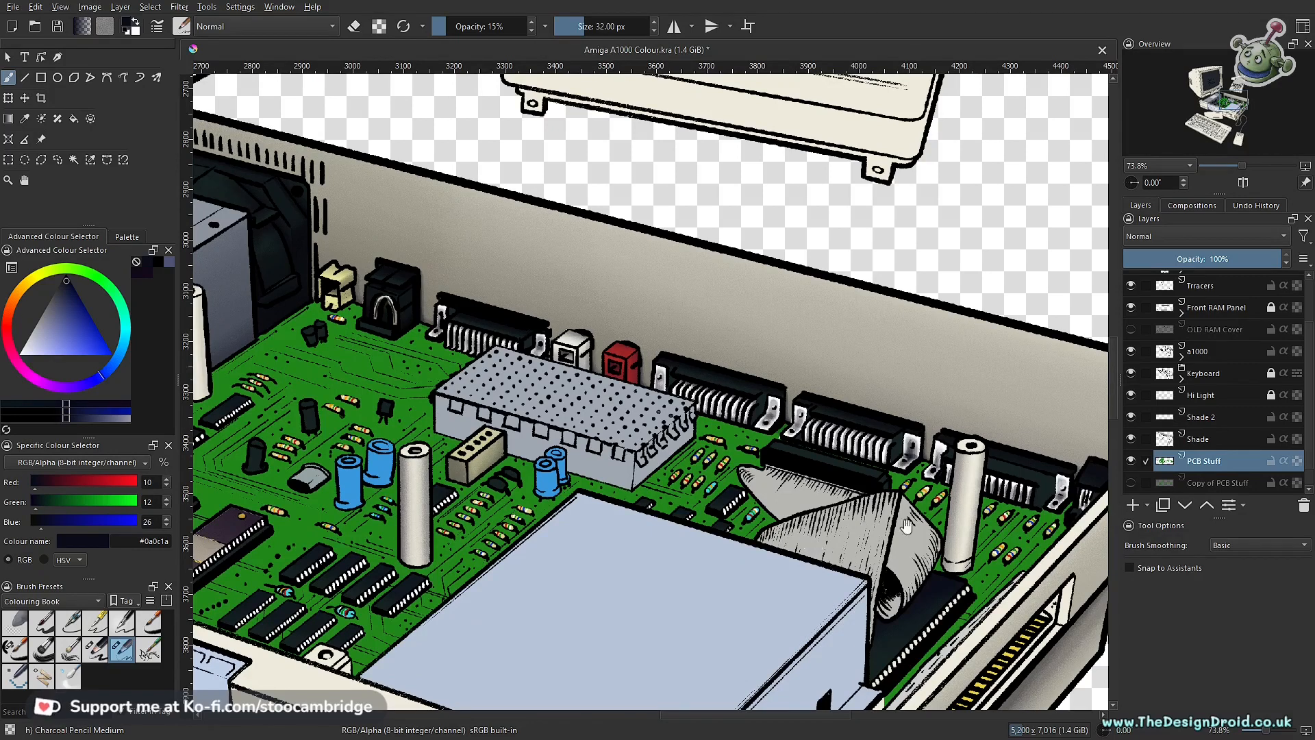
click(1305, 491)
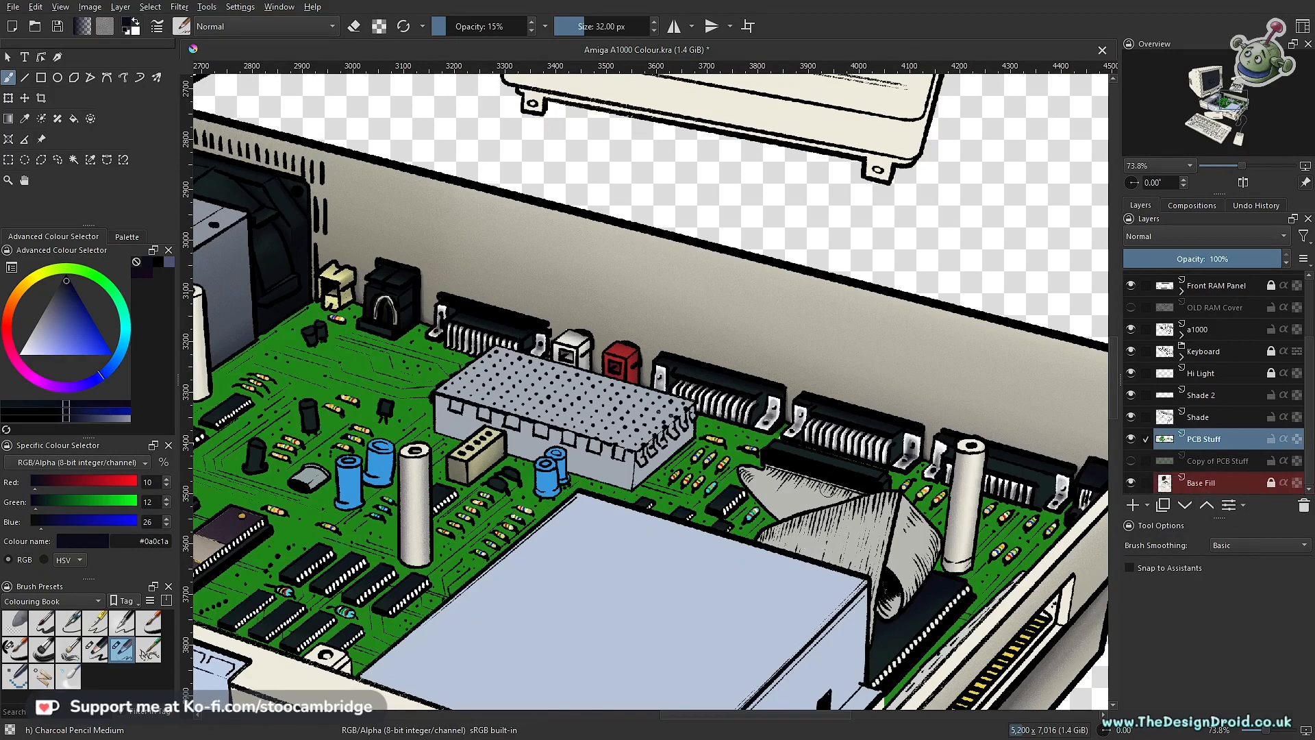
drag(697, 483, 698, 399)
drag(856, 351, 727, 440)
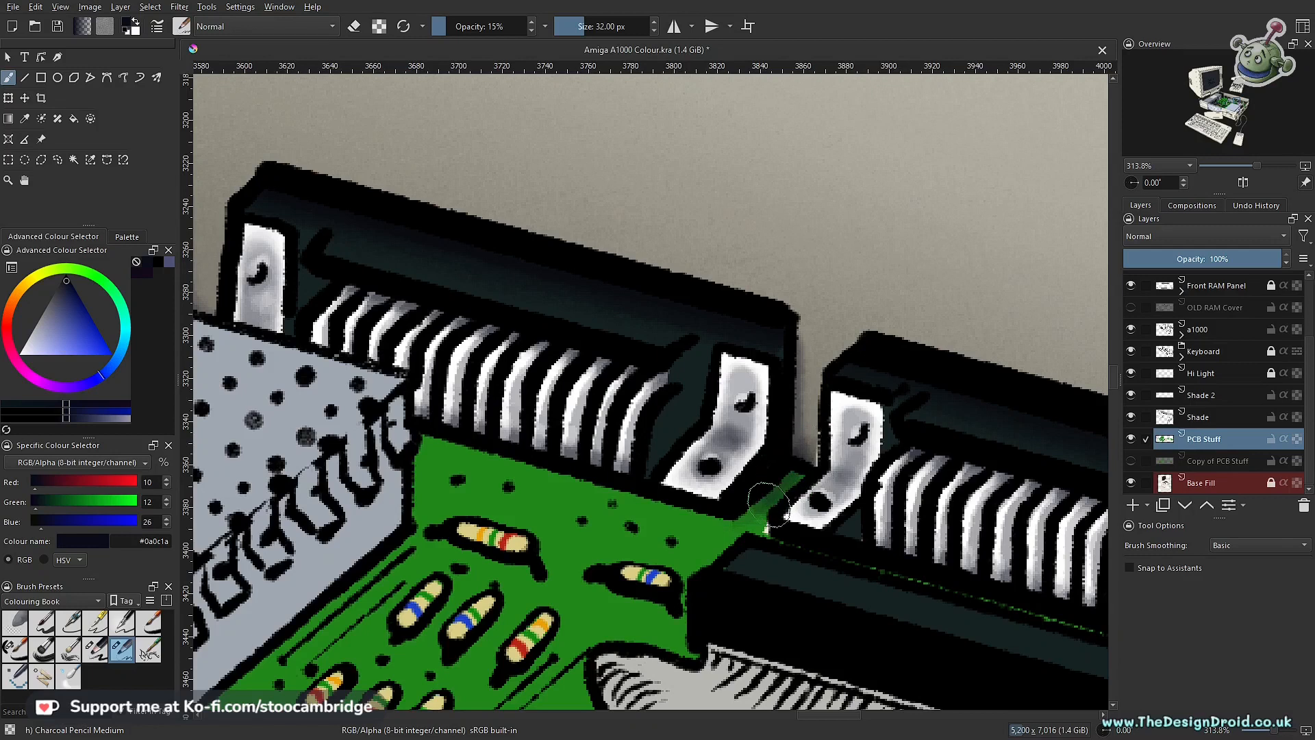
mouse_move(798, 471)
mouse_down()
mouse_move(724, 540)
mouse_move(743, 554)
mouse_move(744, 524)
mouse_move(701, 509)
mouse_move(414, 442)
mouse_up()
key(ctrl+z)
Step: Paint soft shadows on the green board beside the remaining black ports, up to the case's side wall
mouse_move(759, 478)
mouse_down()
mouse_move(708, 589)
mouse_move(746, 603)
mouse_up()
drag(892, 538, 793, 473)
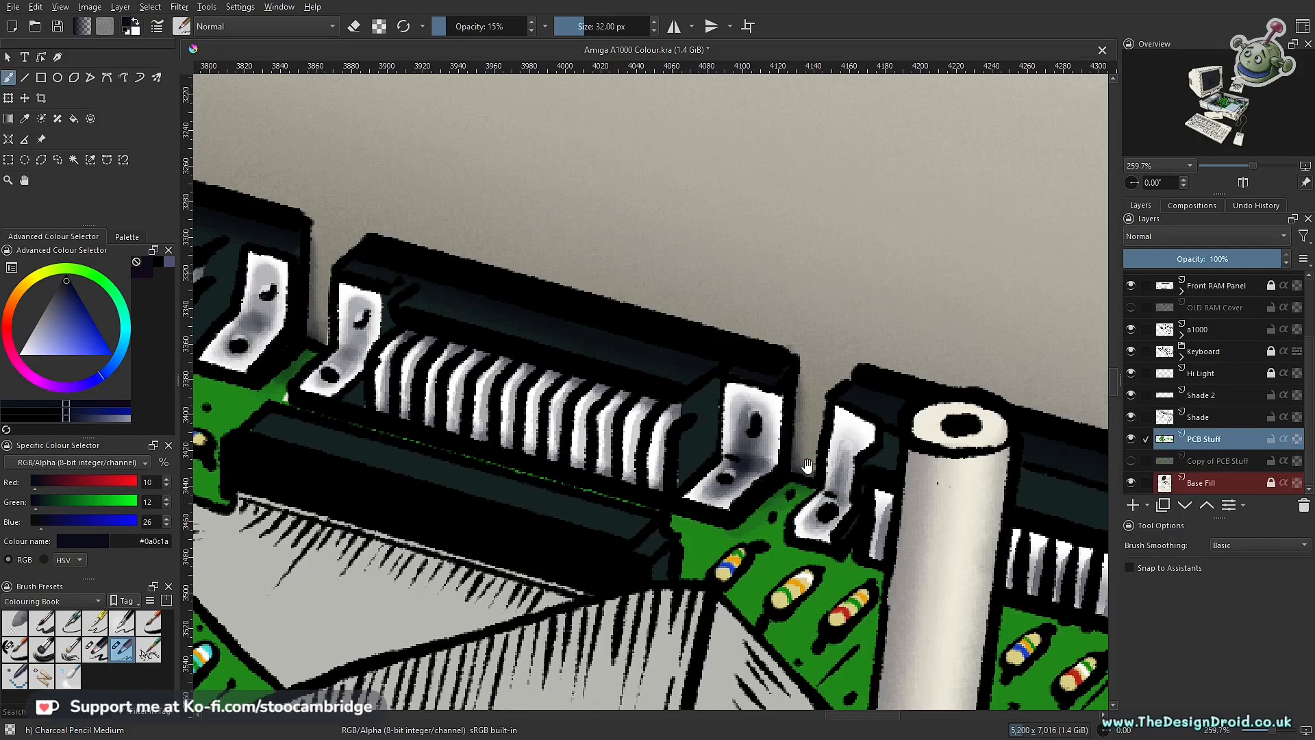
scroll(819, 454, down, 5)
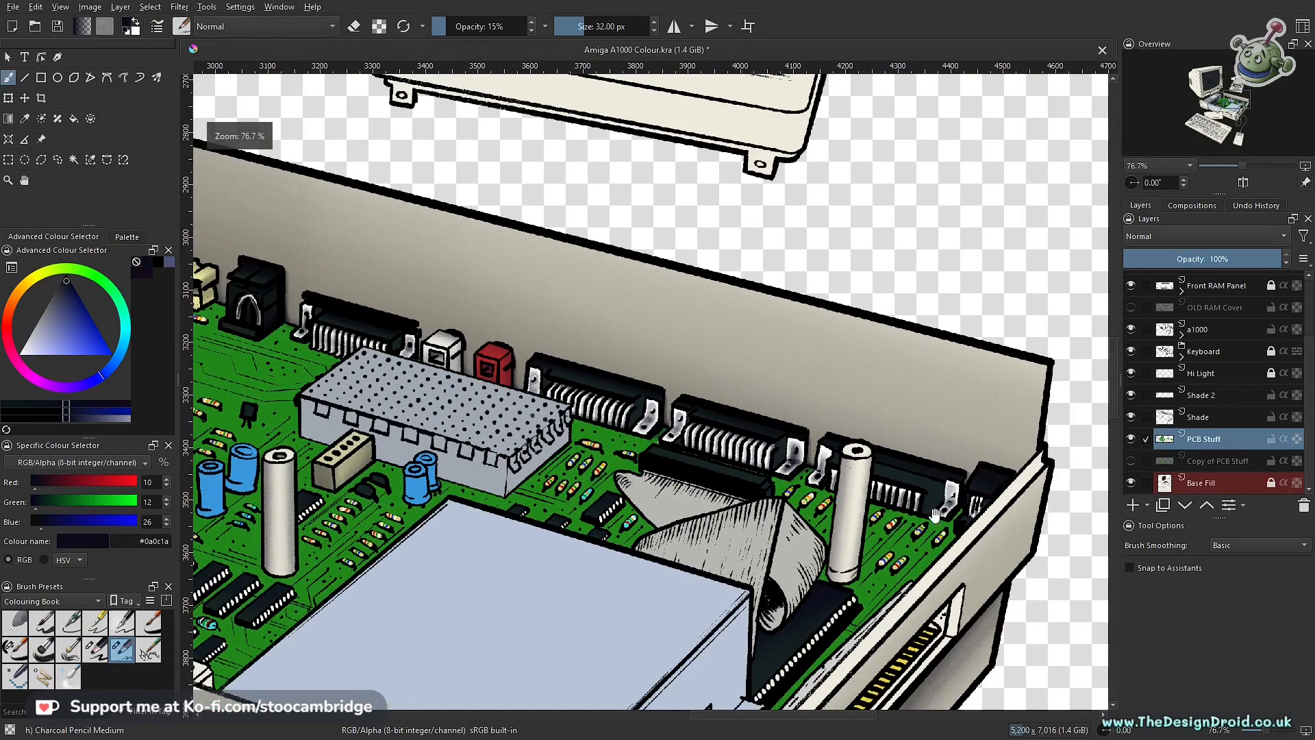
scroll(839, 421, up, 4)
scroll(840, 422, up, 2)
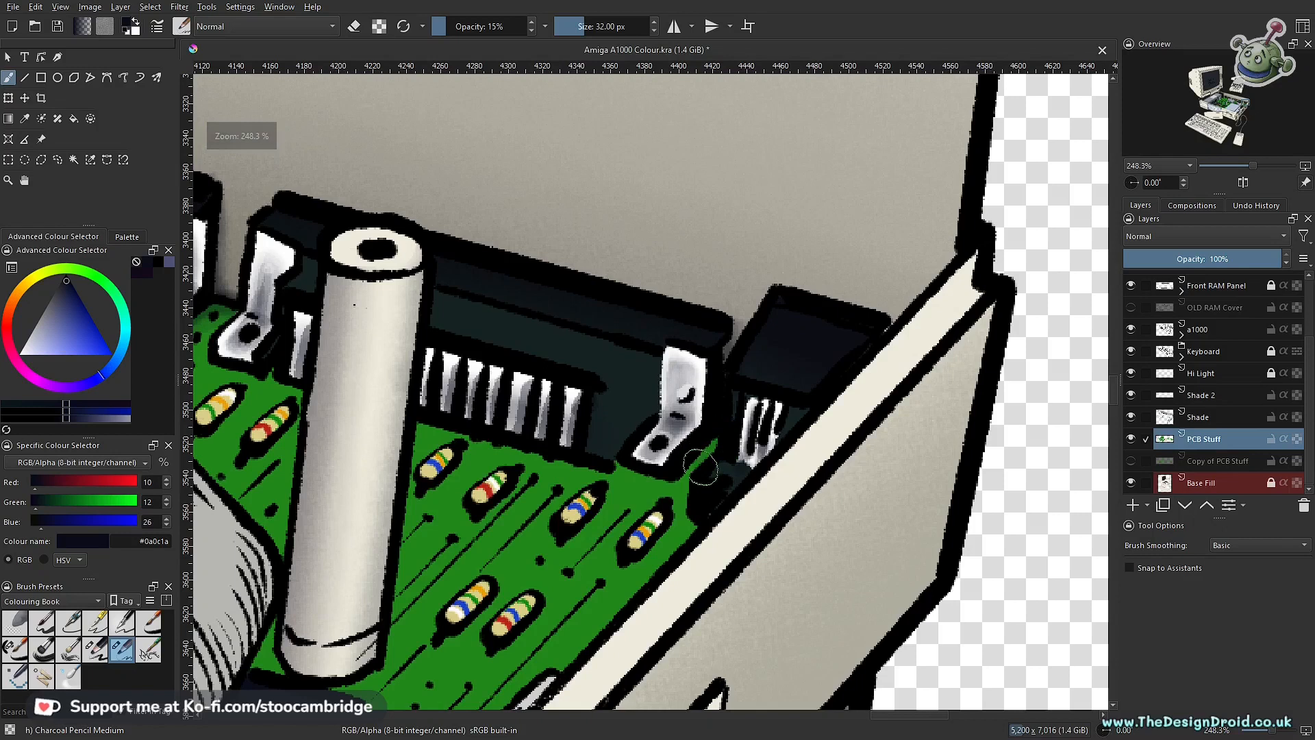
mouse_move(724, 433)
mouse_down()
mouse_move(684, 487)
mouse_move(718, 437)
mouse_move(684, 474)
mouse_move(609, 454)
mouse_move(689, 477)
mouse_move(713, 444)
mouse_move(643, 472)
mouse_move(933, 583)
mouse_up()
Step: Shade the green board around the base of the black arched socket and the neighbouring port, lowering the brush opacity to 5%
scroll(712, 452, down, 6)
drag(643, 474, 854, 581)
mouse_move(582, 504)
mouse_down()
mouse_move(705, 535)
mouse_move(782, 414)
mouse_move(753, 411)
mouse_up()
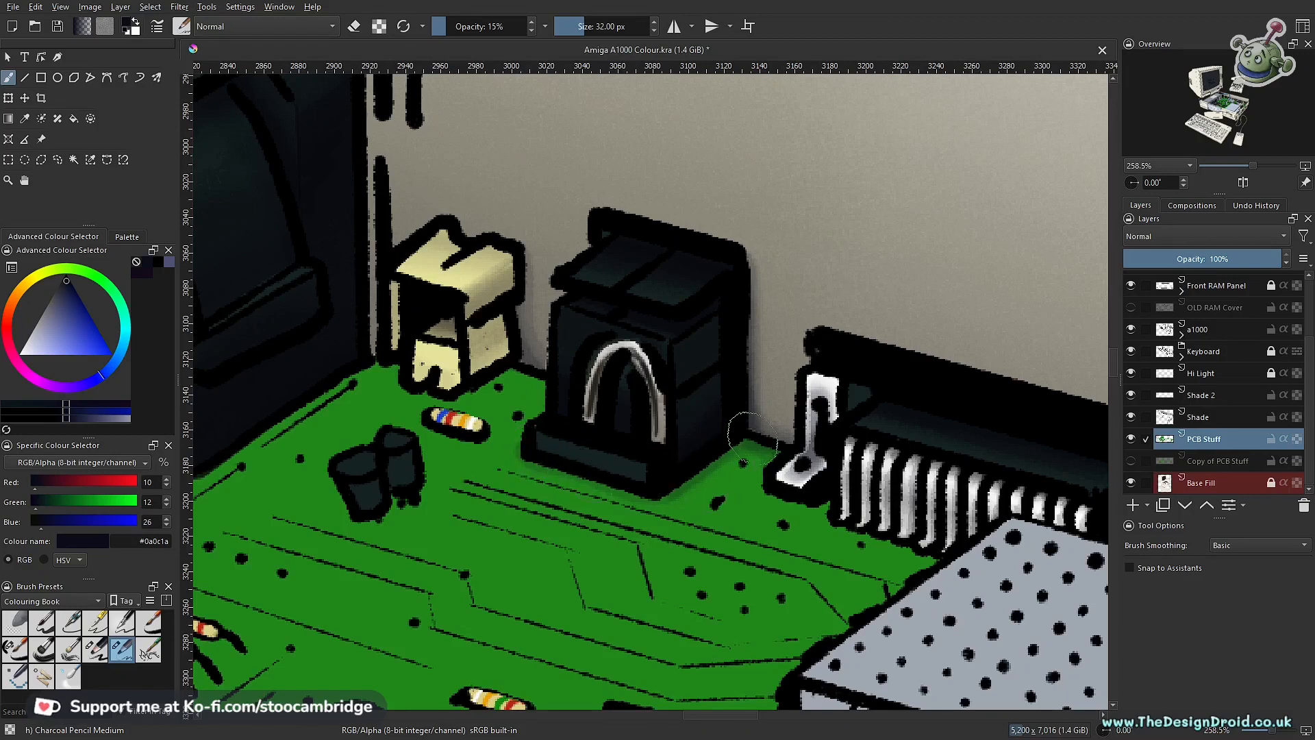
key(i)
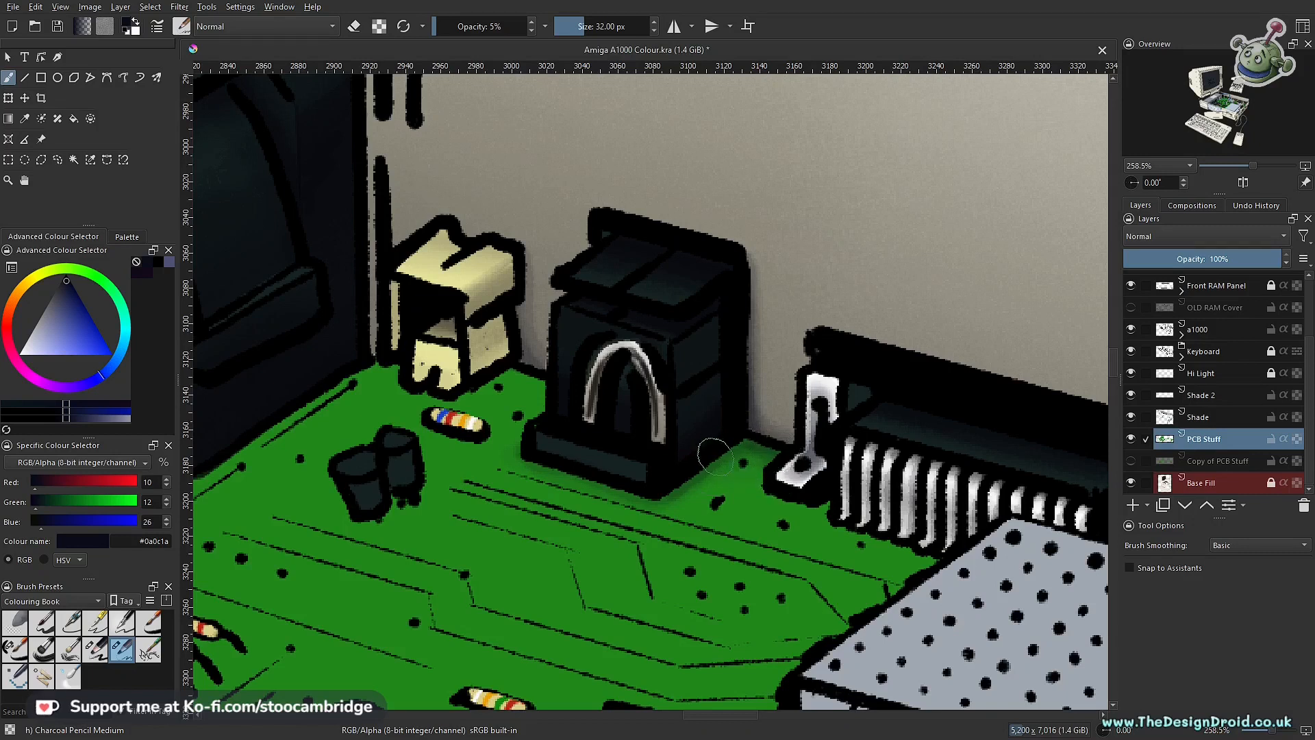
drag(788, 491, 825, 498)
mouse_move(758, 466)
mouse_down()
mouse_move(768, 570)
mouse_move(603, 446)
mouse_move(620, 452)
mouse_move(615, 439)
mouse_up()
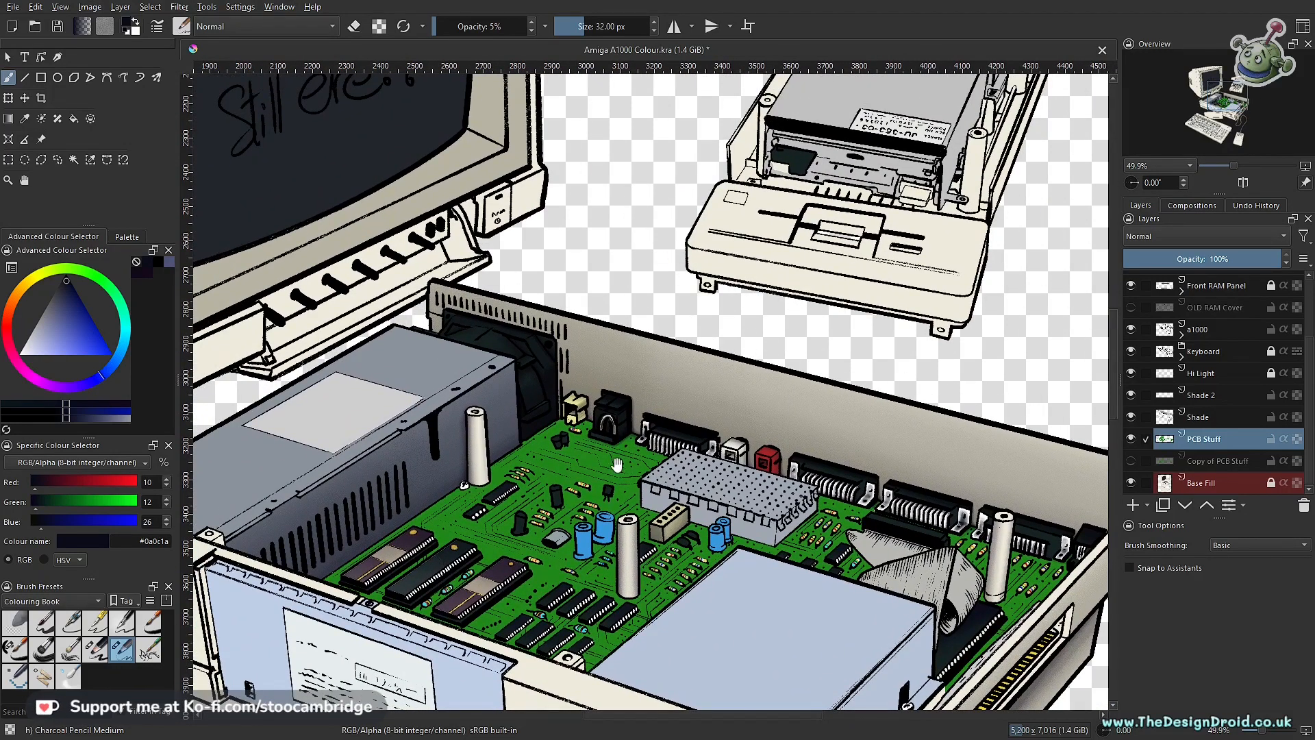
Step: Draw a polygonal selection around the green board area at the cream socket's base, and return to the brush
mouse_move(612, 444)
mouse_down()
mouse_move(741, 524)
mouse_move(737, 381)
mouse_up()
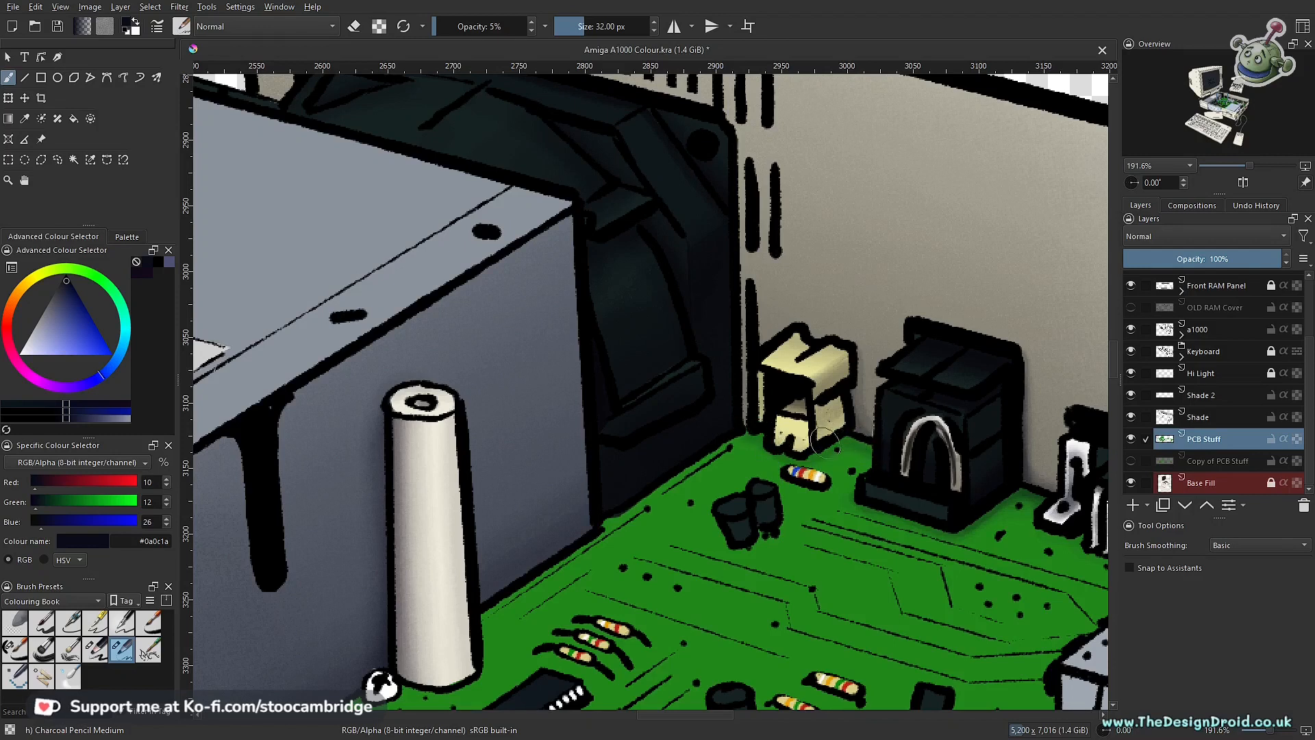
scroll(861, 476, up, 3)
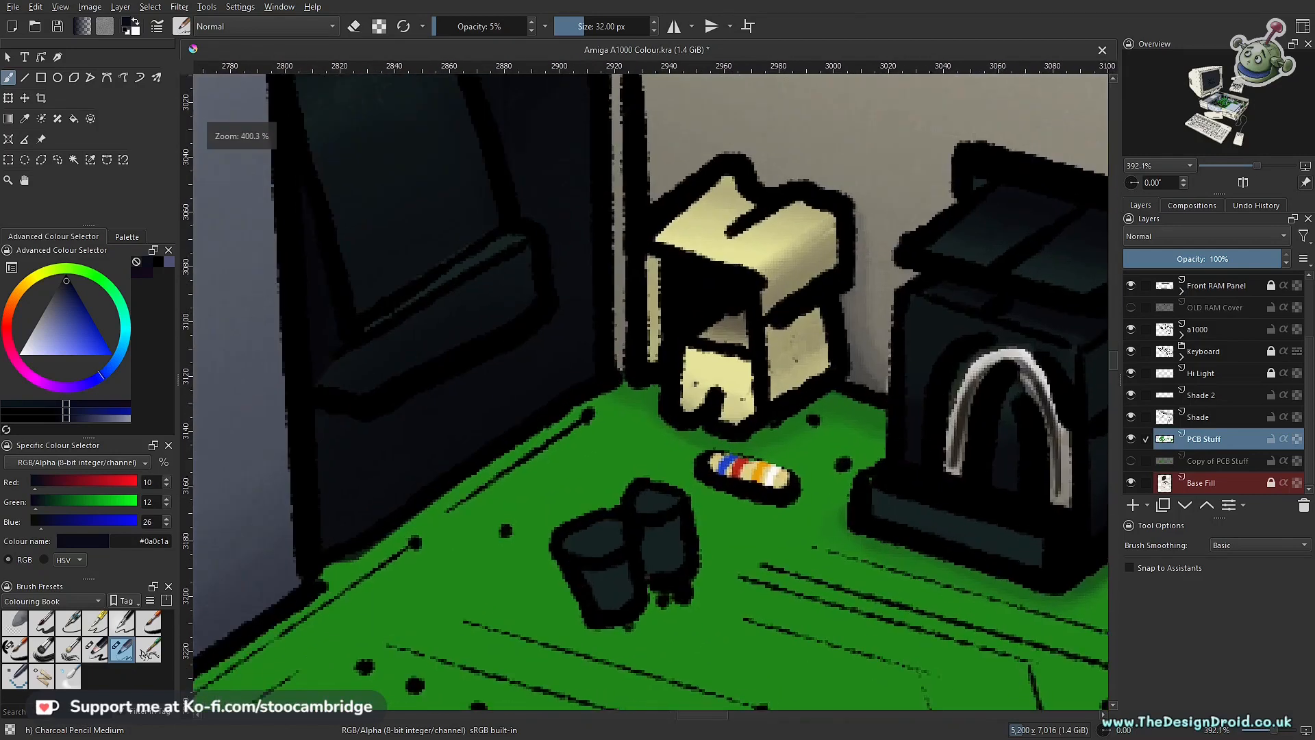
key(l)
click(826, 381)
click(685, 414)
click(669, 398)
click(668, 370)
click(644, 368)
click(620, 373)
click(596, 398)
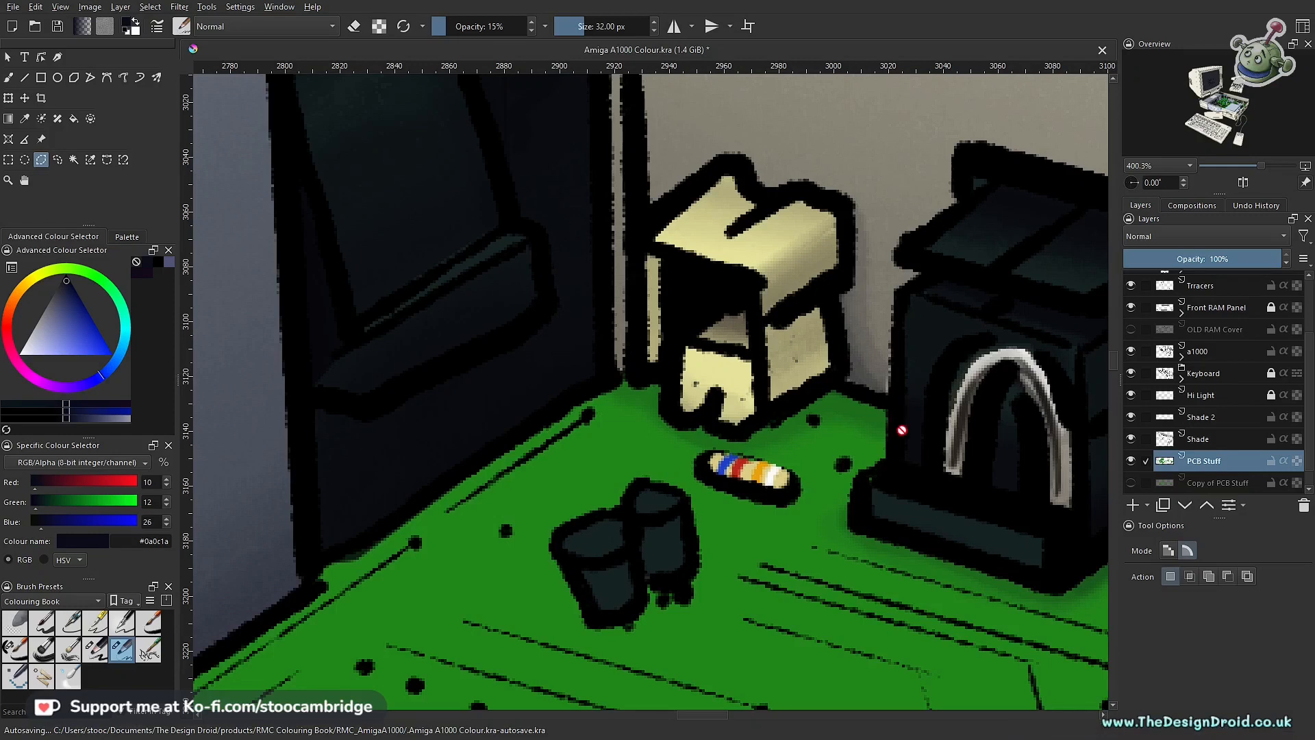
key(b)
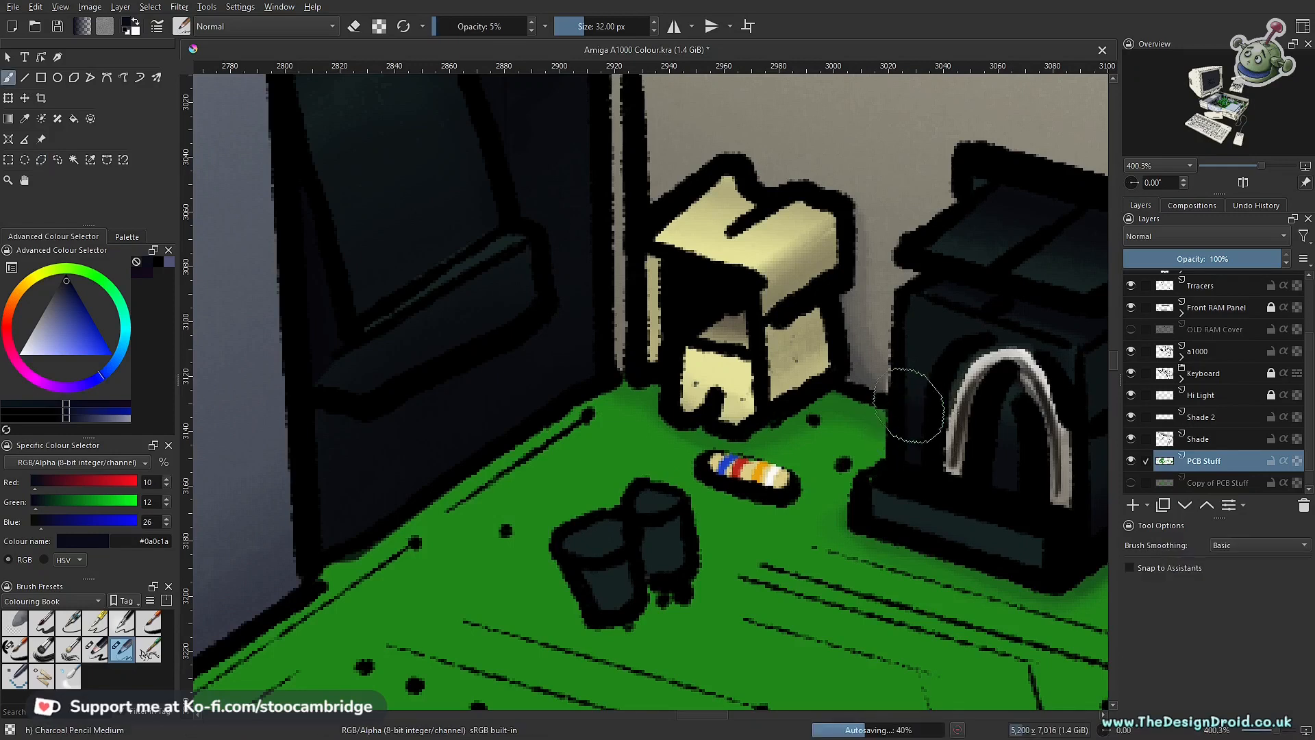
Step: Paint a soft shadow on the green board at the cream socket's base with the brush opacity set to 15%
key(o)
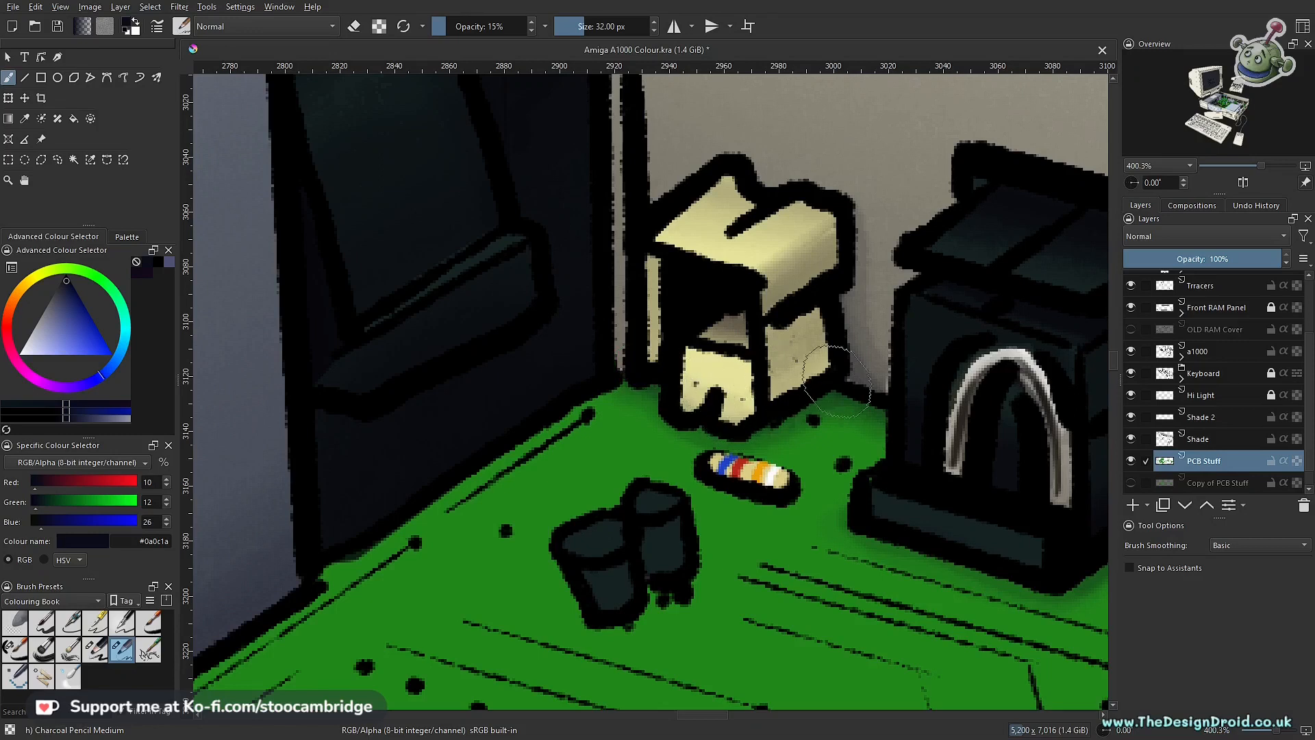
drag(920, 421, 687, 504)
drag(767, 505, 736, 479)
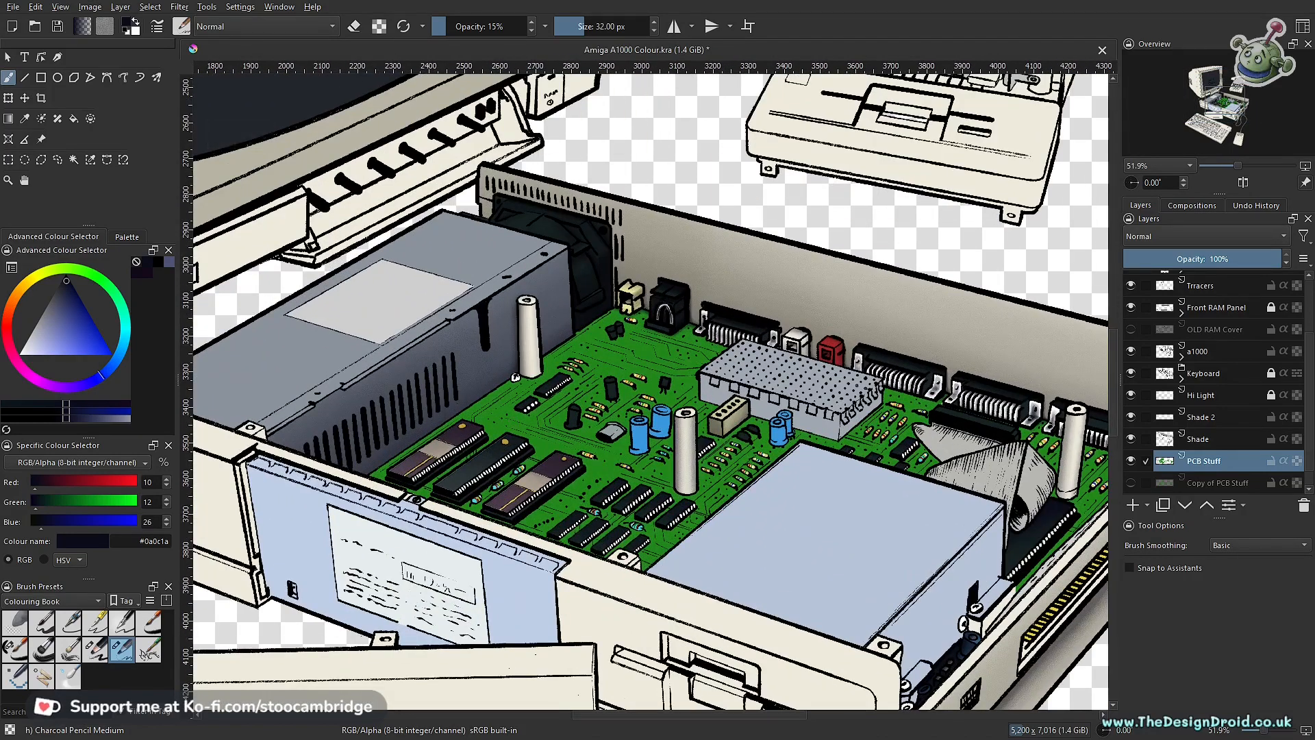
Step: Try painting a soft cast shadow on the green board along the pin side of the purple chip nearest the small black chips
drag(568, 528, 651, 335)
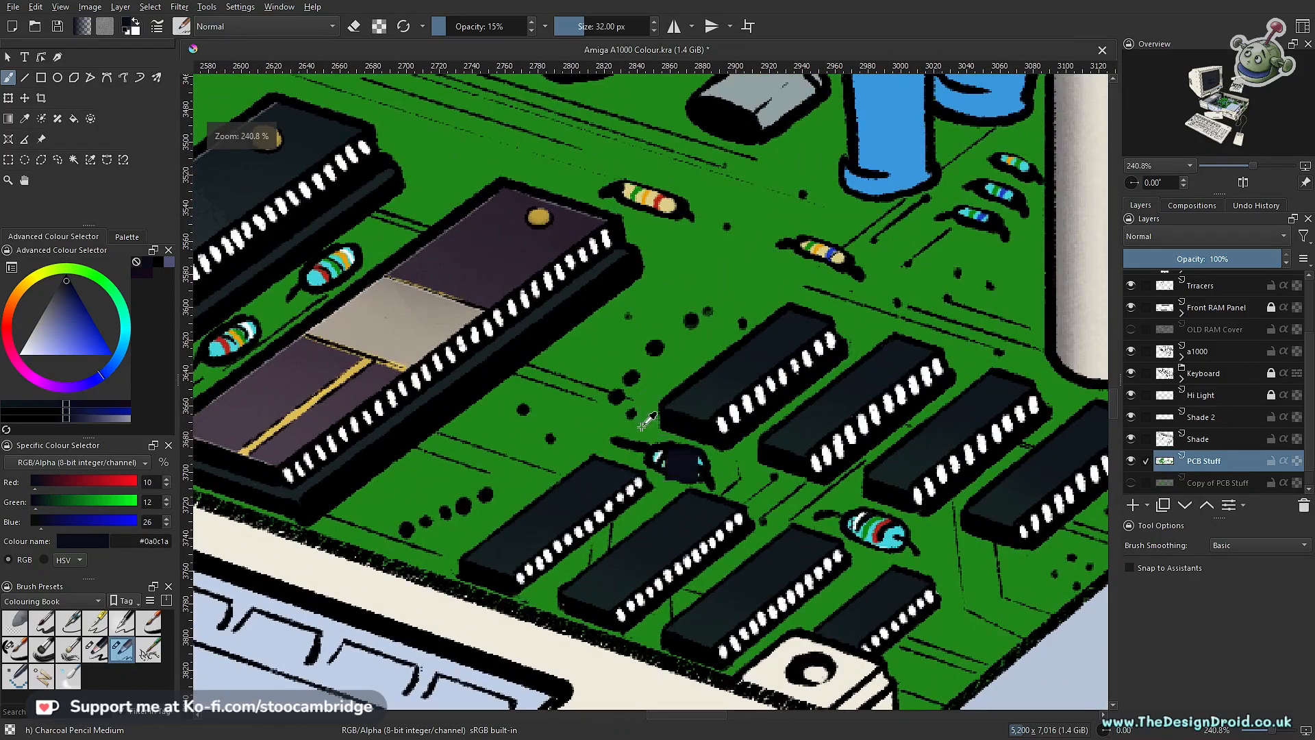
mouse_move(596, 426)
mouse_down()
mouse_move(689, 390)
mouse_move(657, 452)
mouse_up()
drag(607, 397, 833, 385)
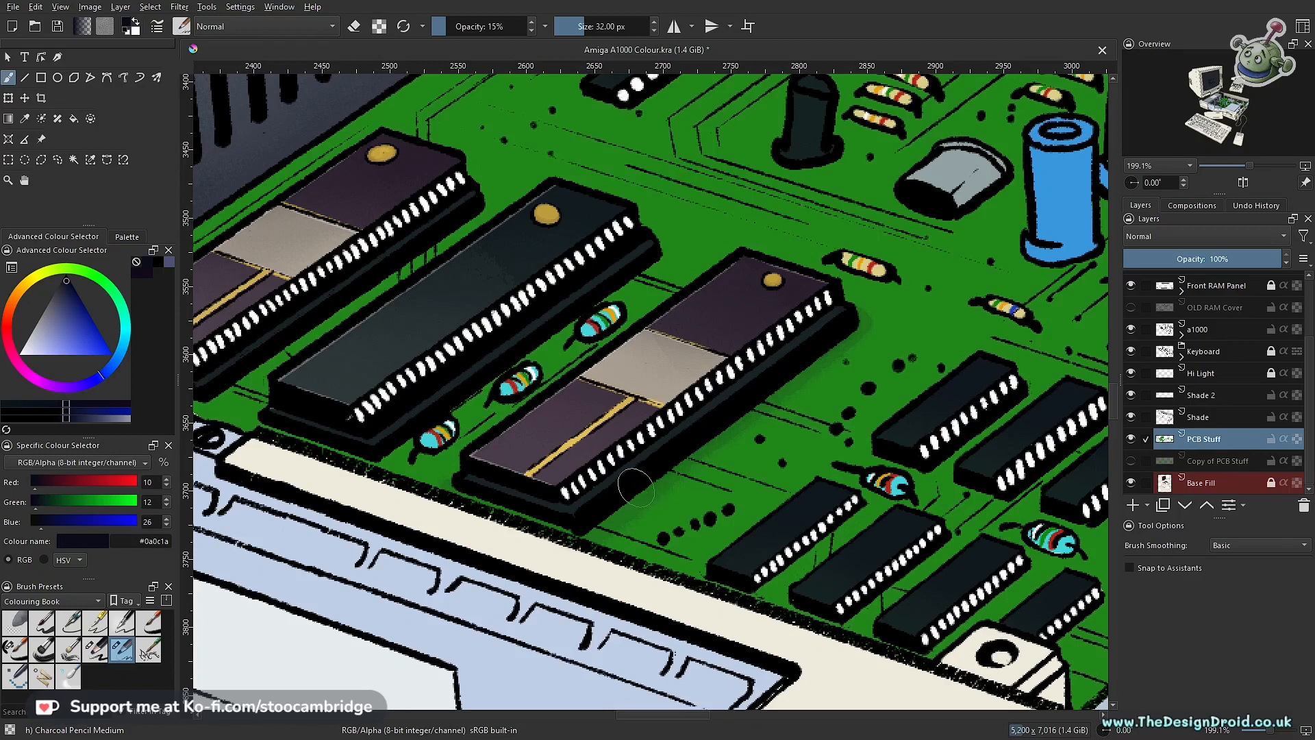
drag(572, 541, 822, 356)
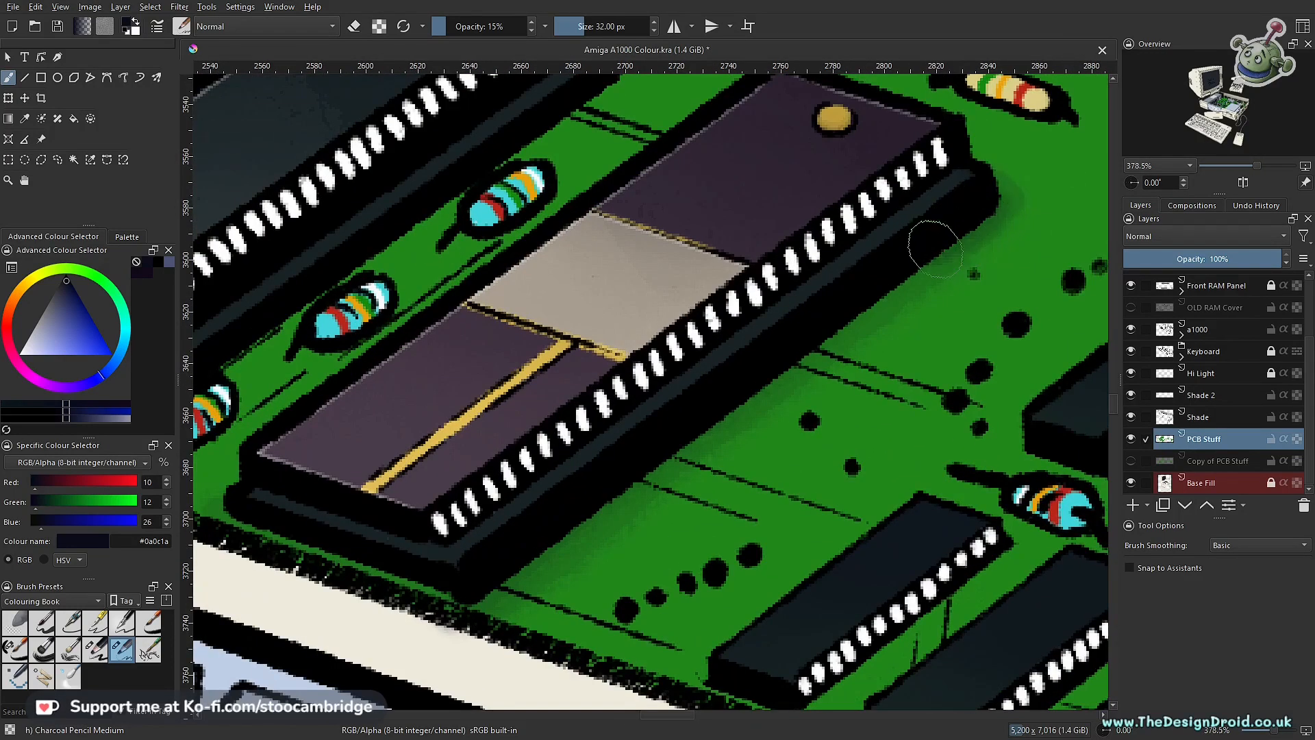
drag(891, 275, 463, 573)
mouse_move(965, 223)
mouse_down()
mouse_move(875, 264)
mouse_move(445, 619)
mouse_up()
scroll(772, 421, down, 1)
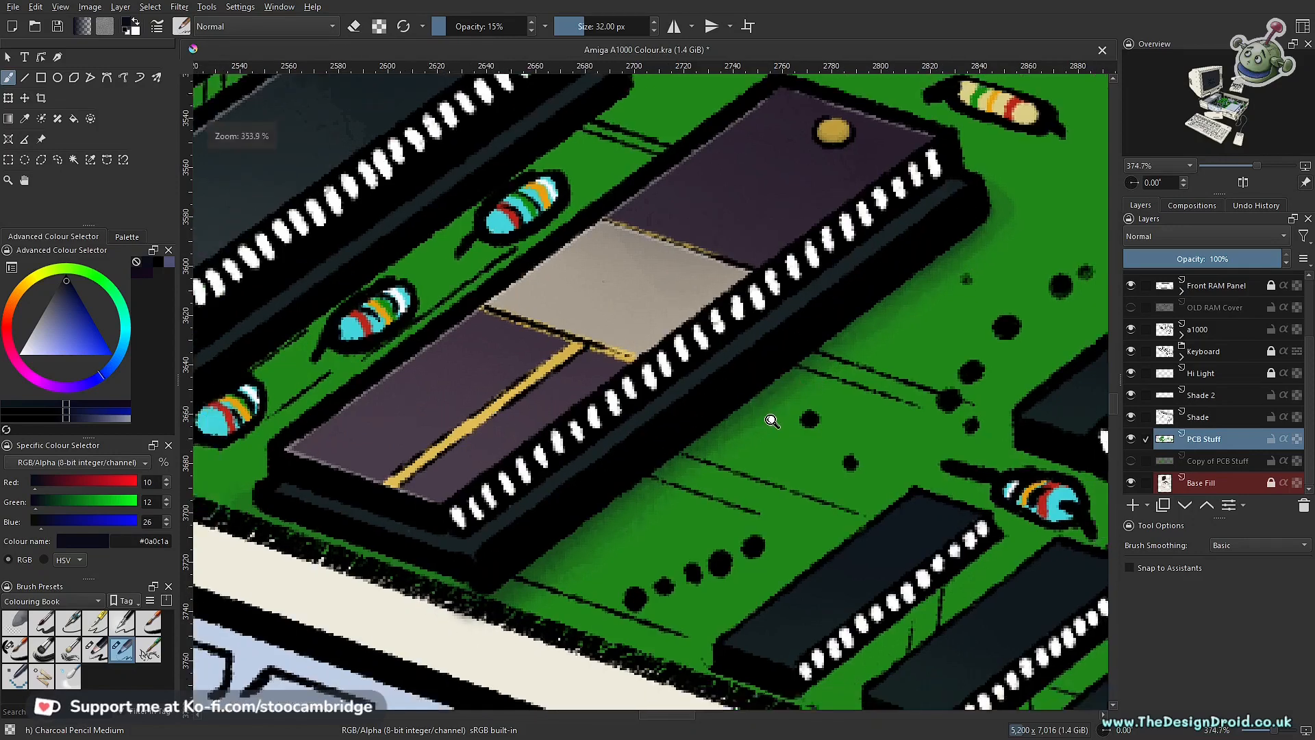
scroll(772, 420, down, 6)
scroll(747, 548, up, 4)
drag(756, 552, 746, 552)
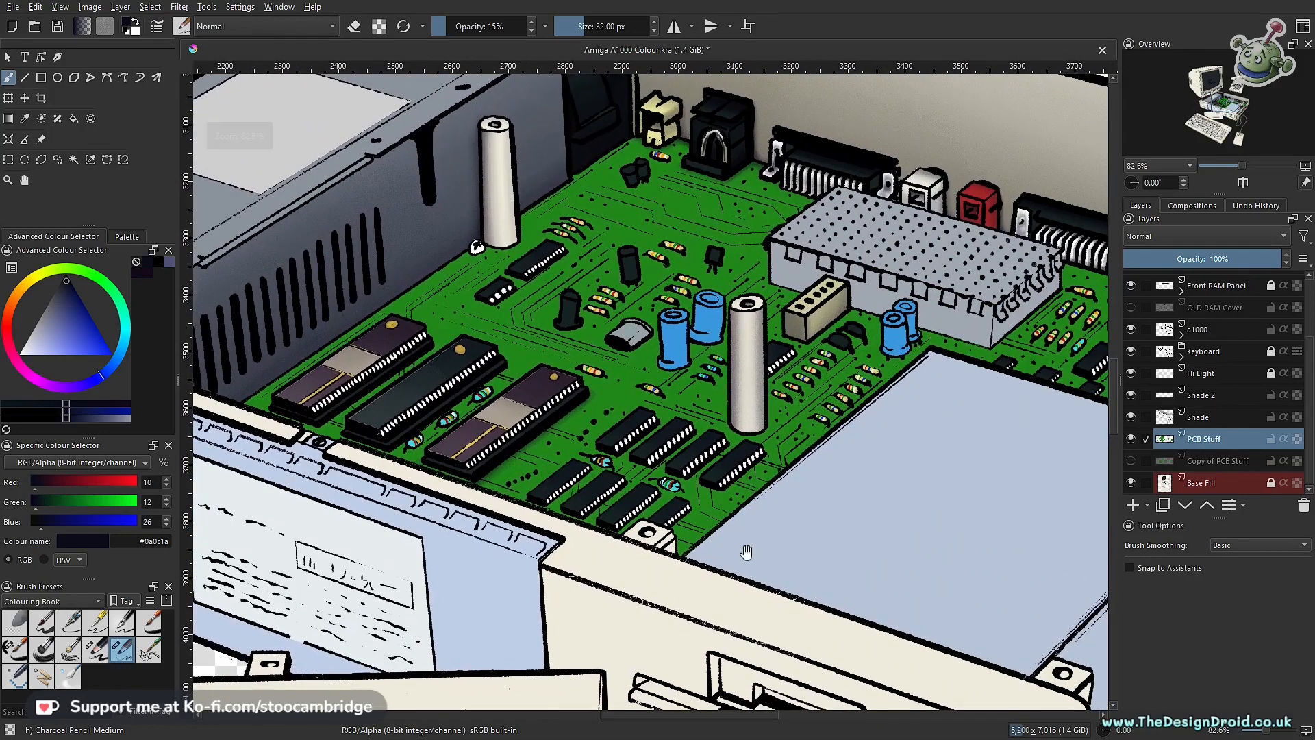
Step: Try extending the purple chip's shadow along its short end beside the case's front edge at 15% opacity
scroll(548, 469, up, 5)
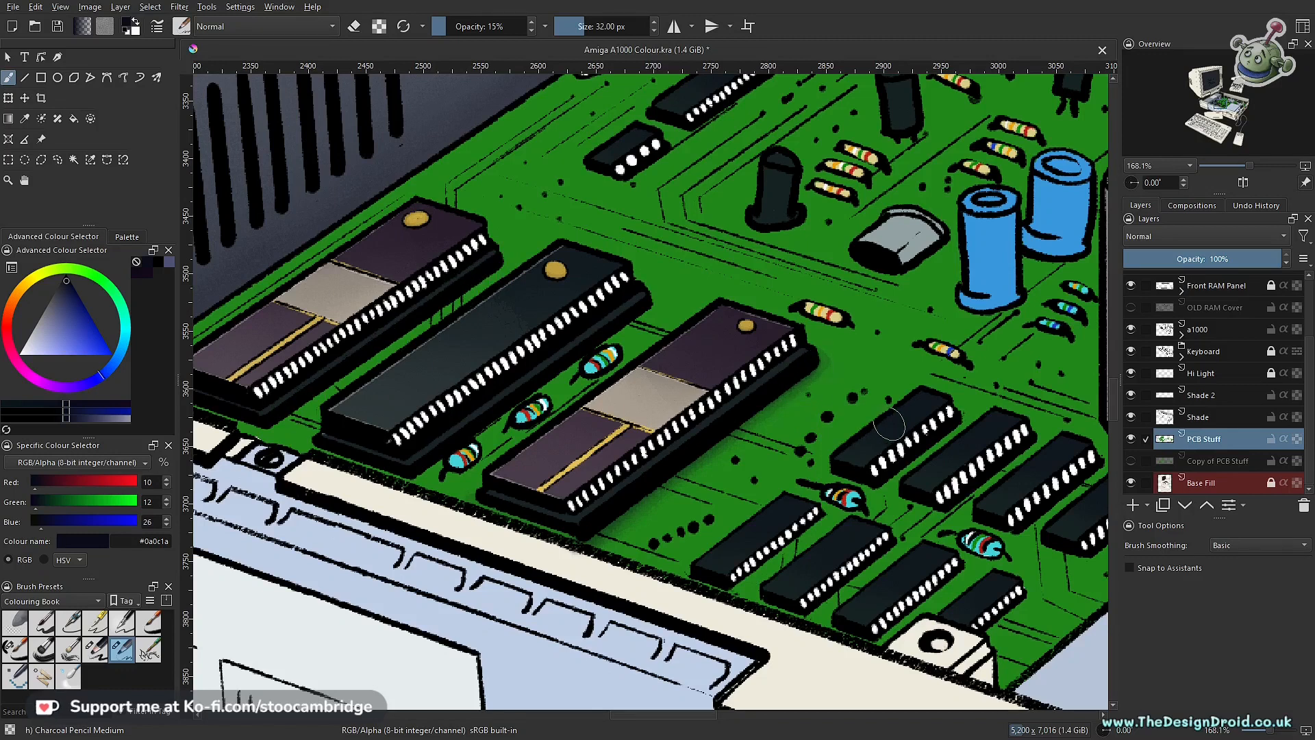
scroll(796, 354, up, 3)
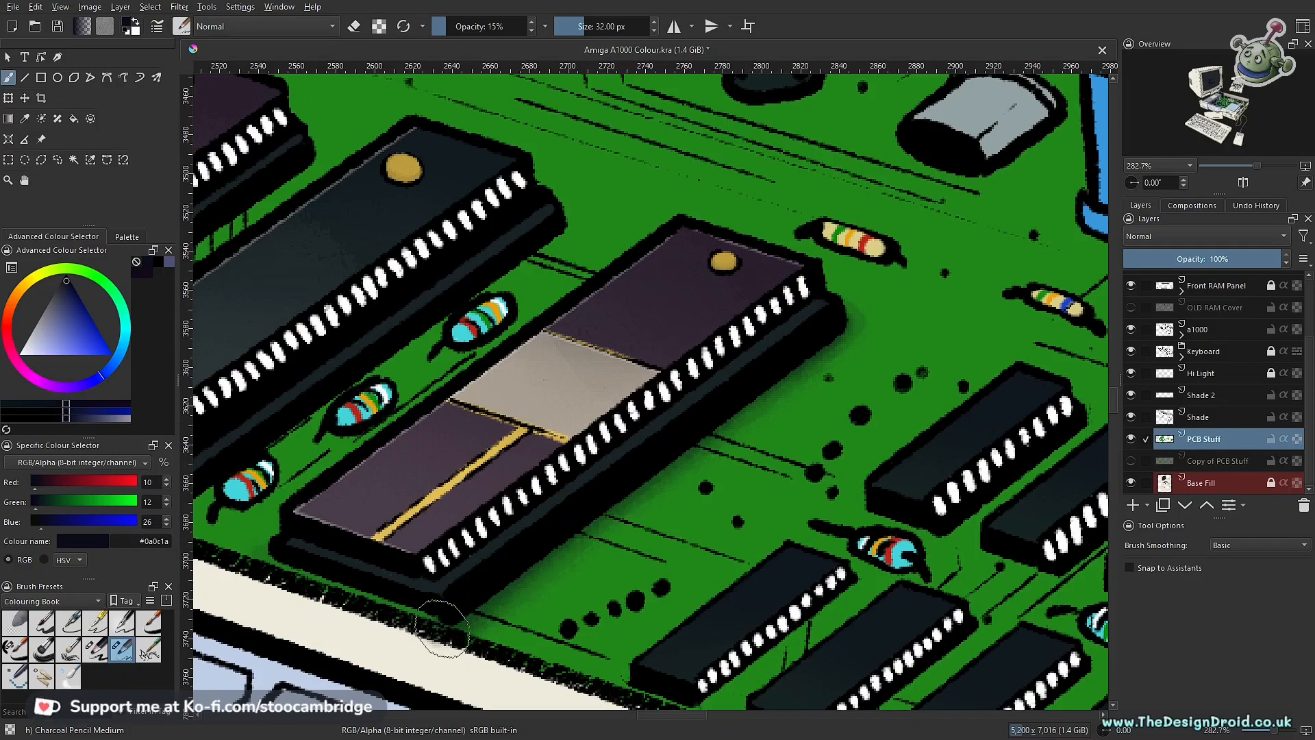
drag(333, 576, 441, 610)
mouse_move(269, 572)
mouse_down()
mouse_move(447, 614)
mouse_move(272, 554)
mouse_move(454, 626)
mouse_move(239, 545)
mouse_move(407, 610)
mouse_move(258, 561)
mouse_up()
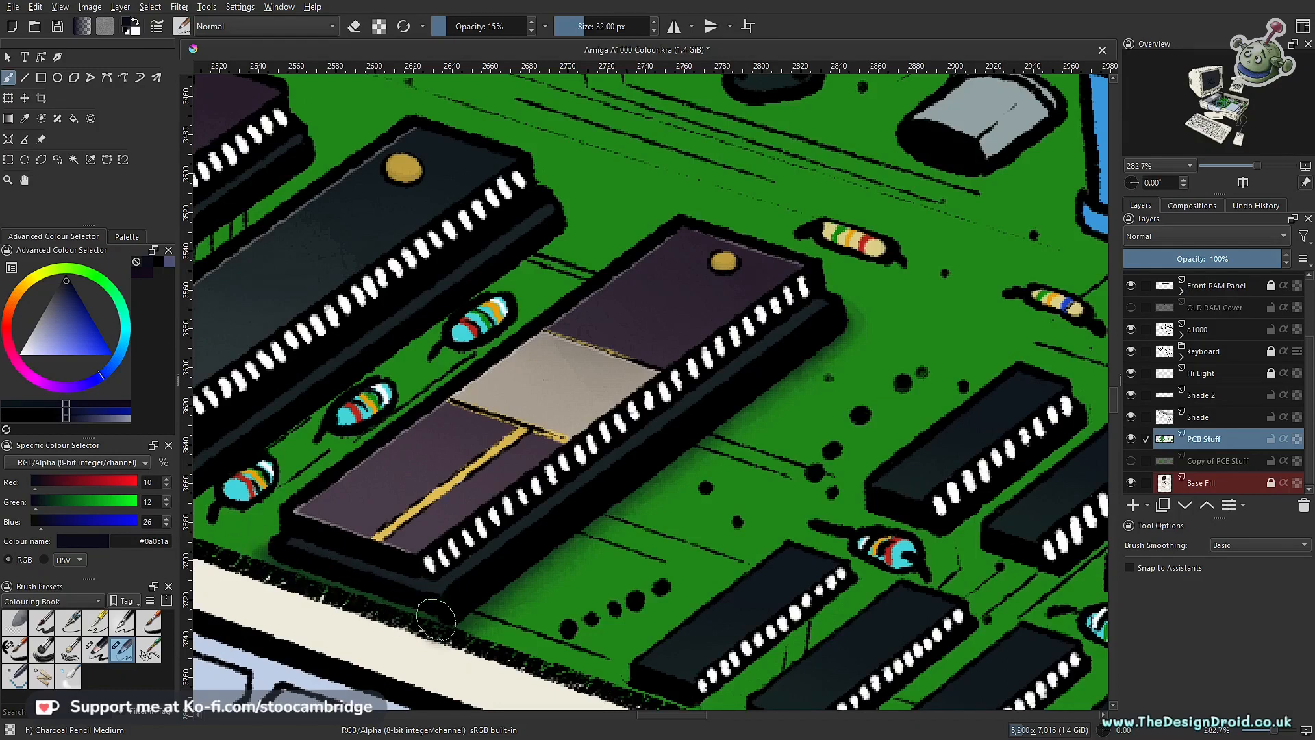
Step: Try erasing along the purple chip's cast shadow at 15% opacity, and undo the recent strokes around the chip
key(e)
mouse_move(424, 610)
mouse_down()
mouse_move(321, 587)
mouse_move(293, 563)
mouse_move(425, 616)
mouse_move(560, 561)
mouse_move(711, 452)
mouse_move(821, 403)
mouse_up()
key(ctrl+z)
key(ctrl+z)
key(ctrl+z)
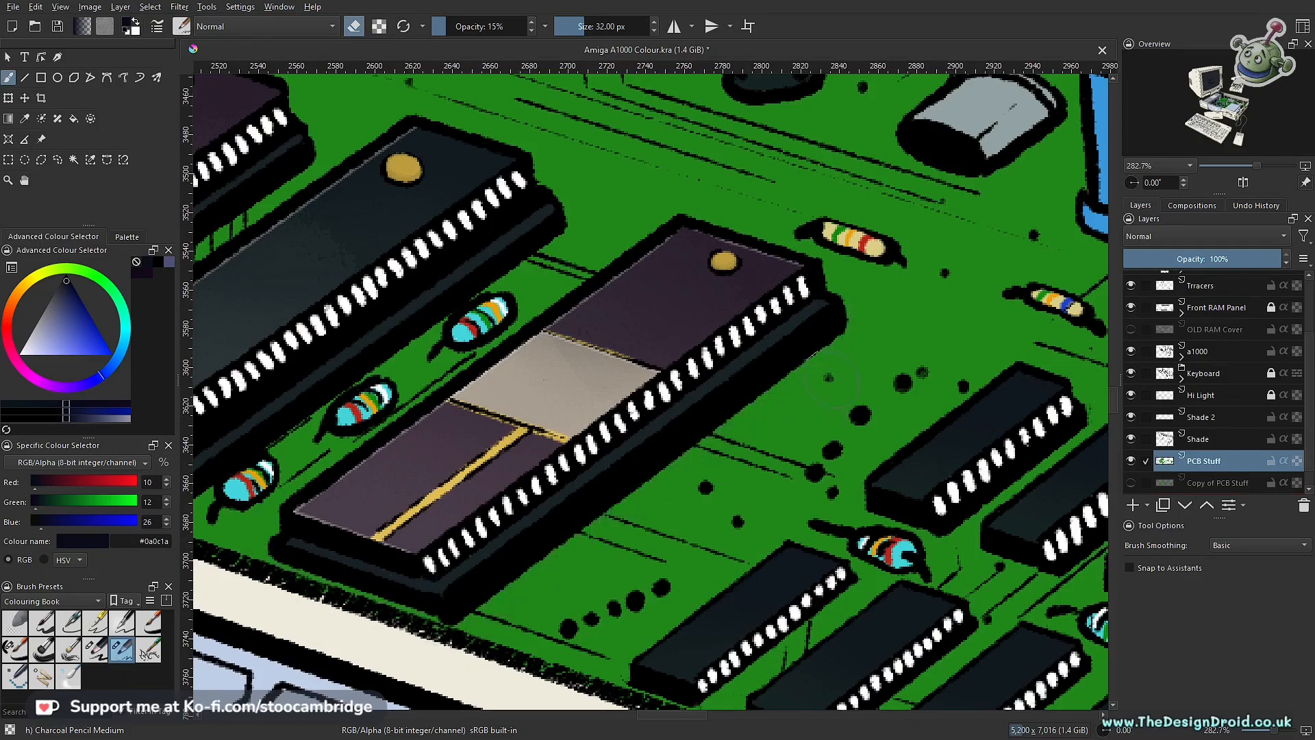
Step: Hide the PCB Stuff layer so that Copy of PCB Stuff is shown in its place, and save the illustration
scroll(808, 356, down, 10)
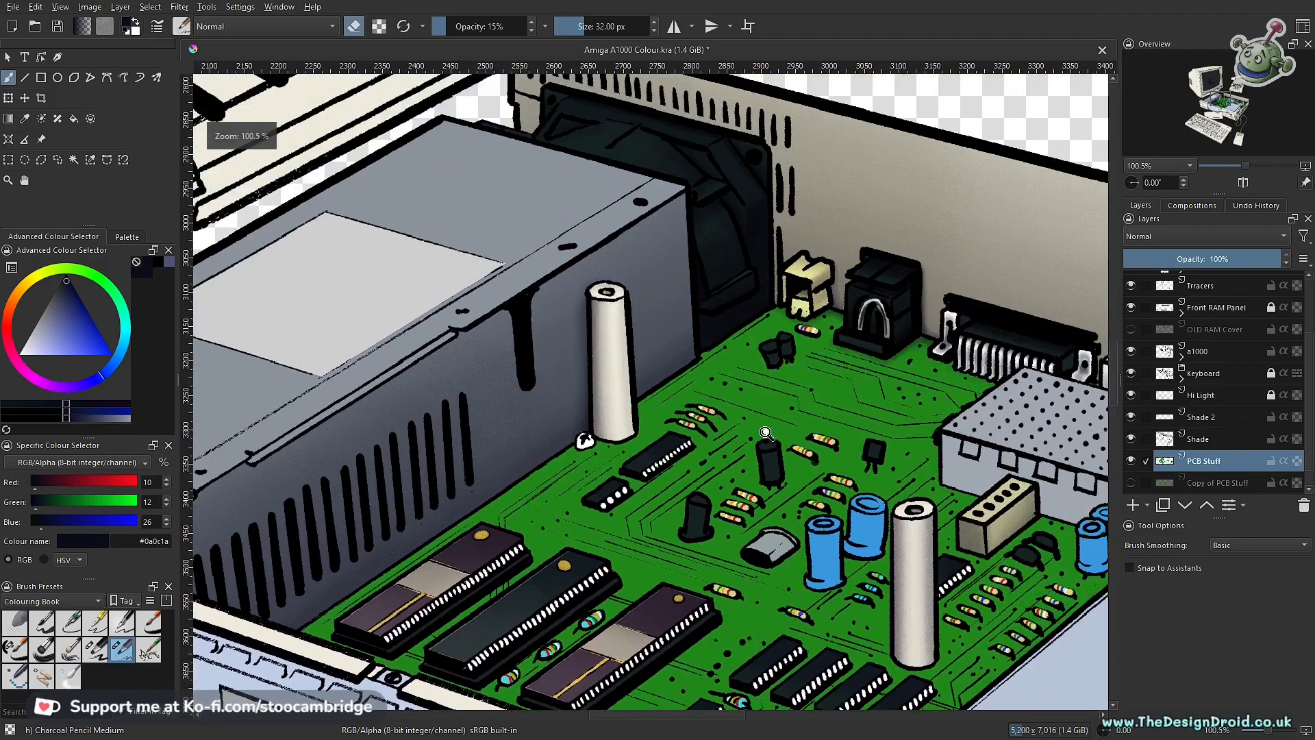
scroll(836, 431, up, 5)
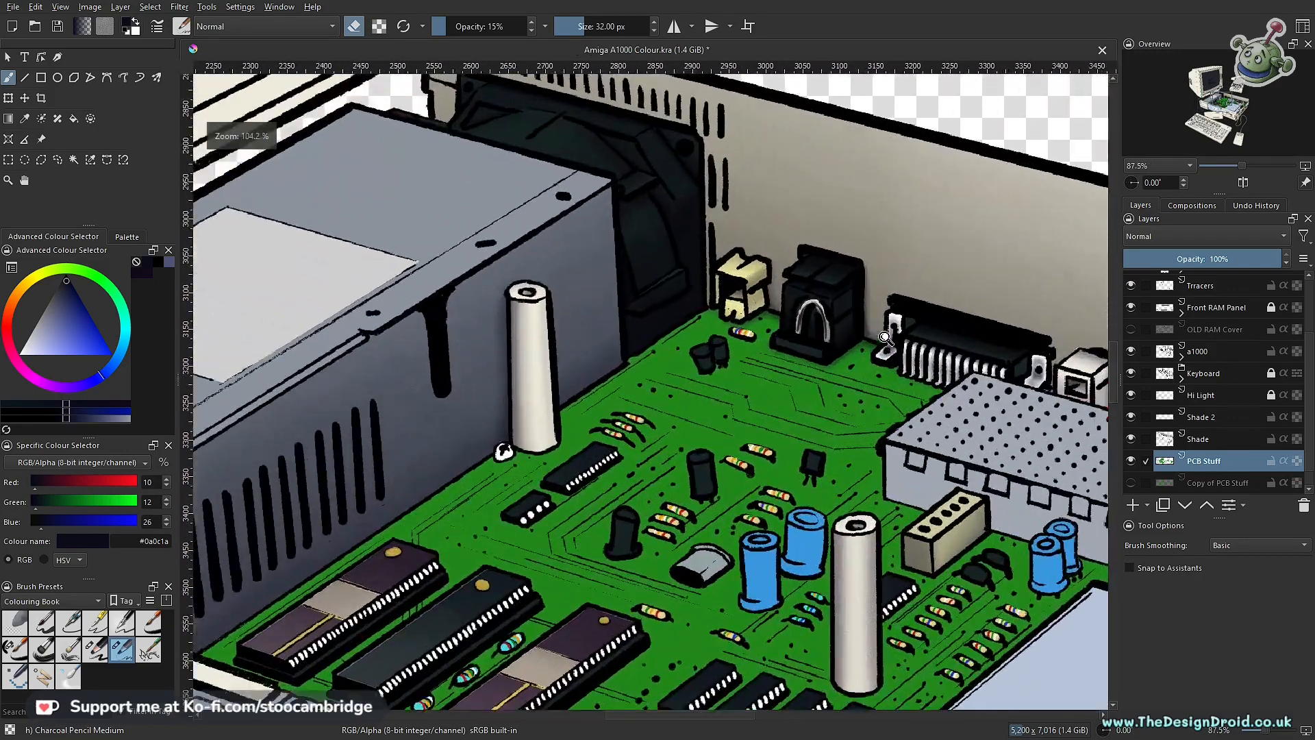
scroll(819, 402, up, 3)
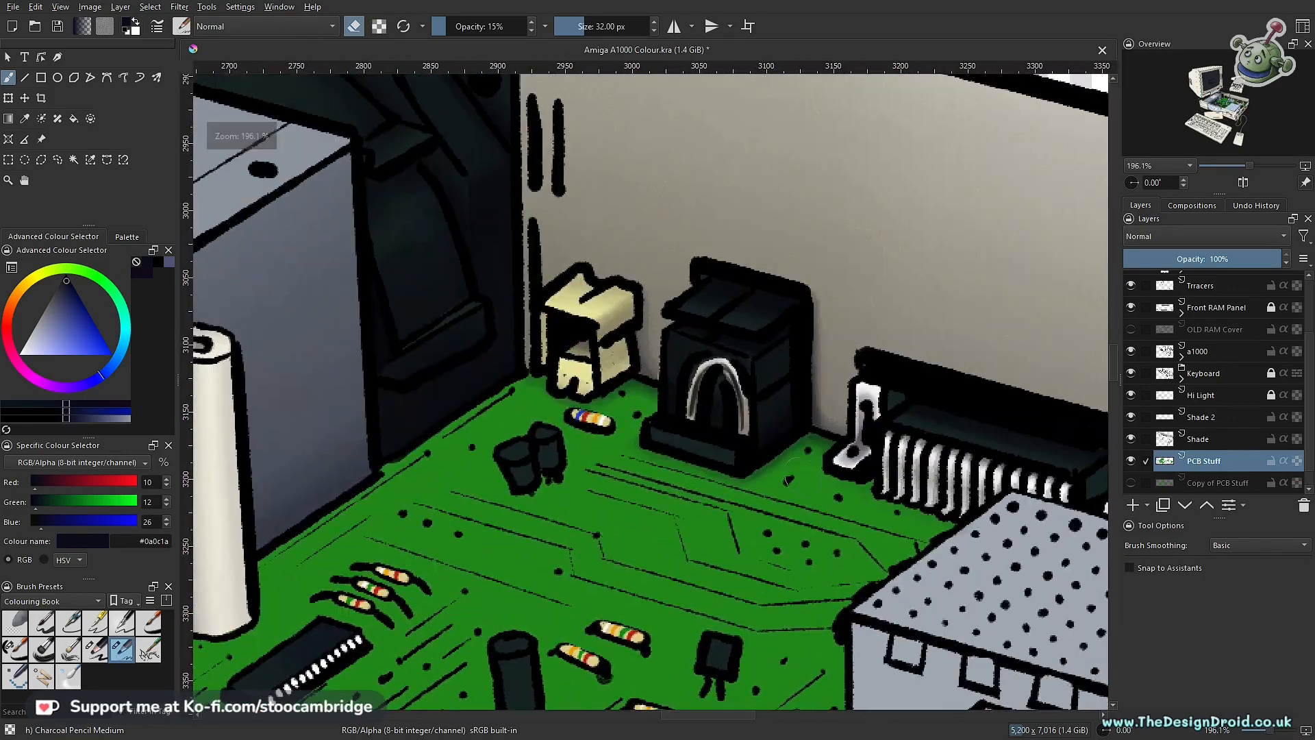
click(1131, 461)
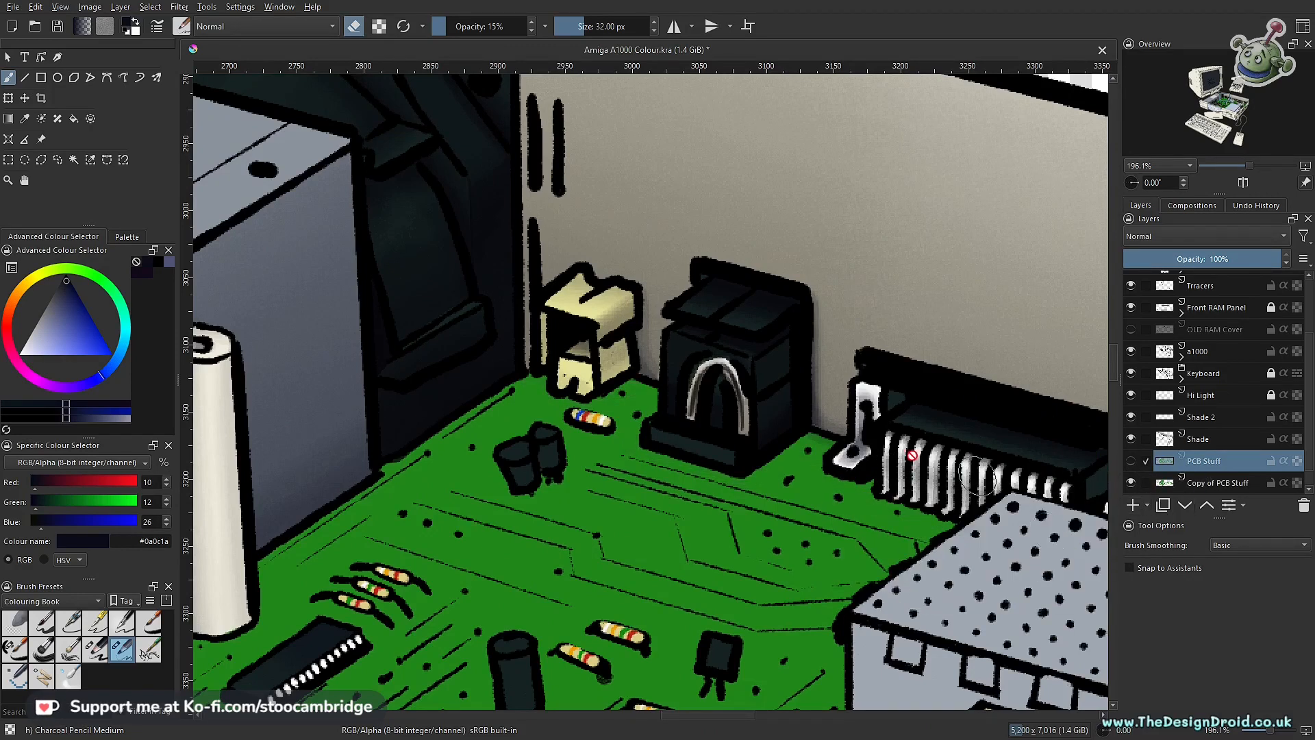
scroll(912, 455, down, 4)
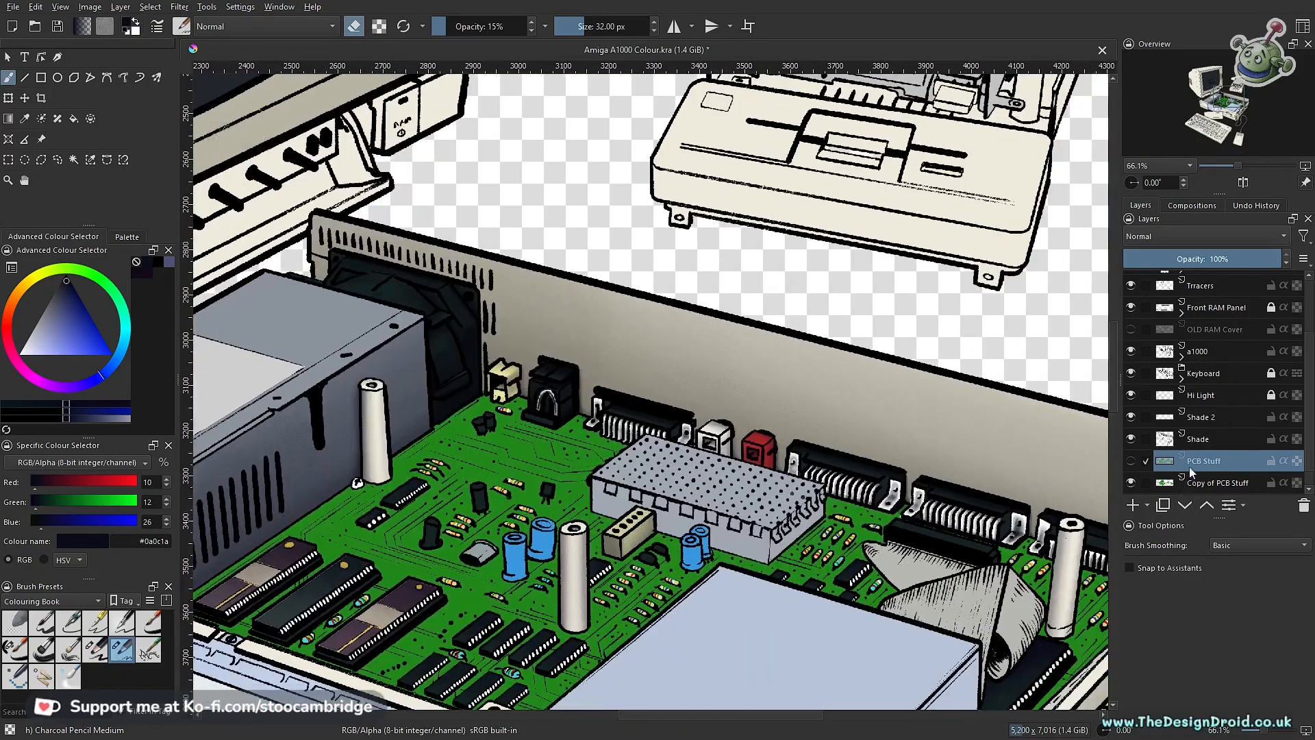
scroll(685, 411, up, 3)
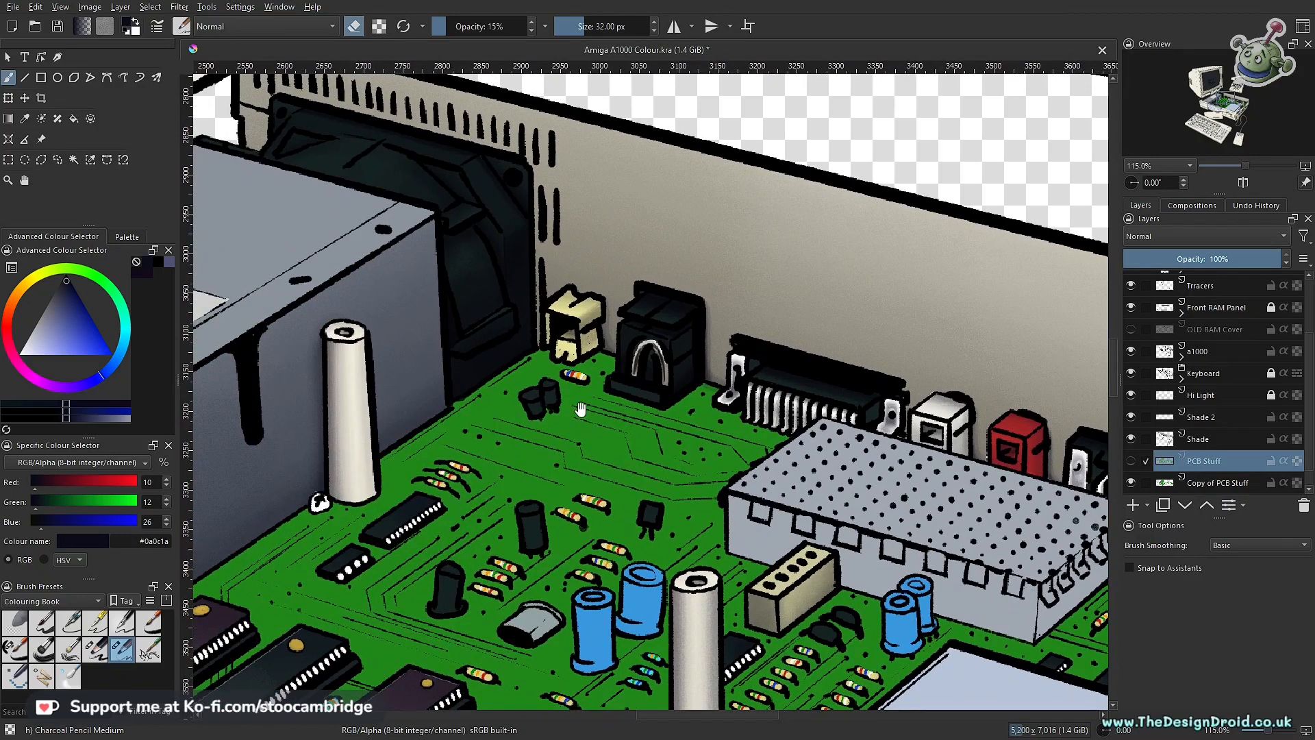
key(ctrl)
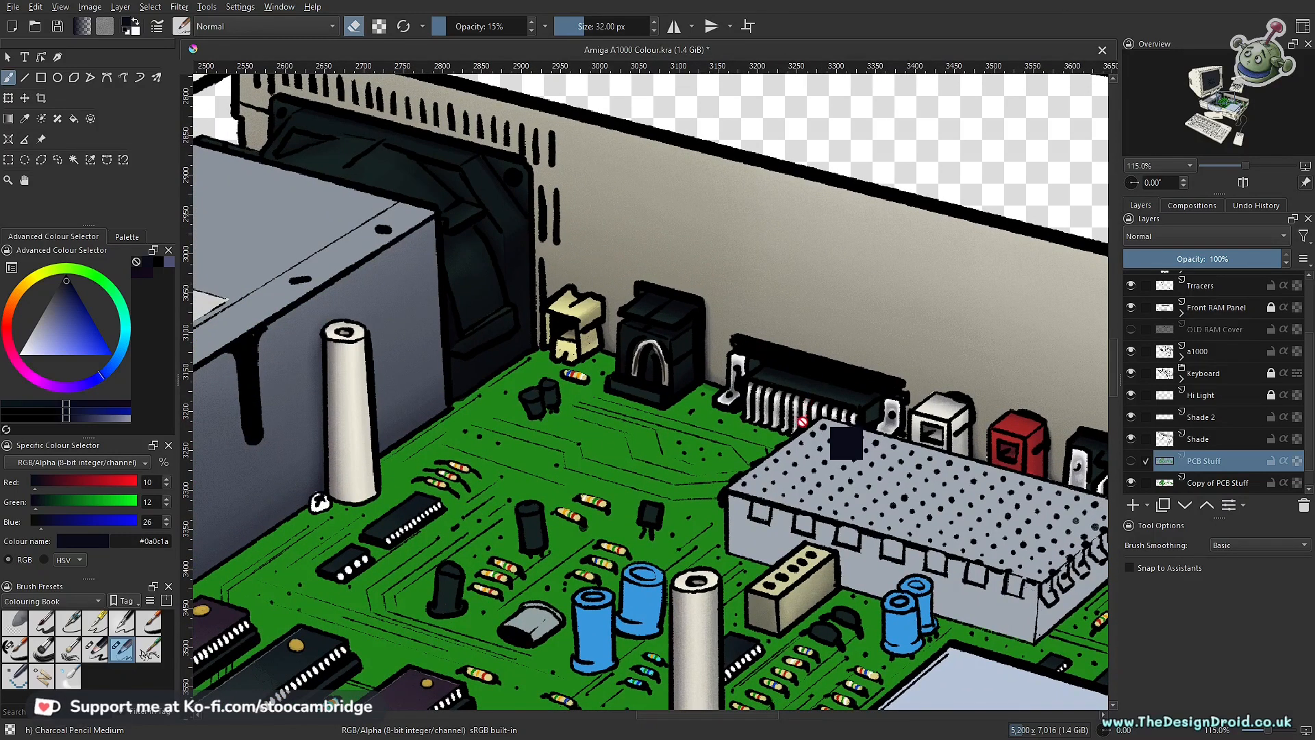
key(ctrl+s)
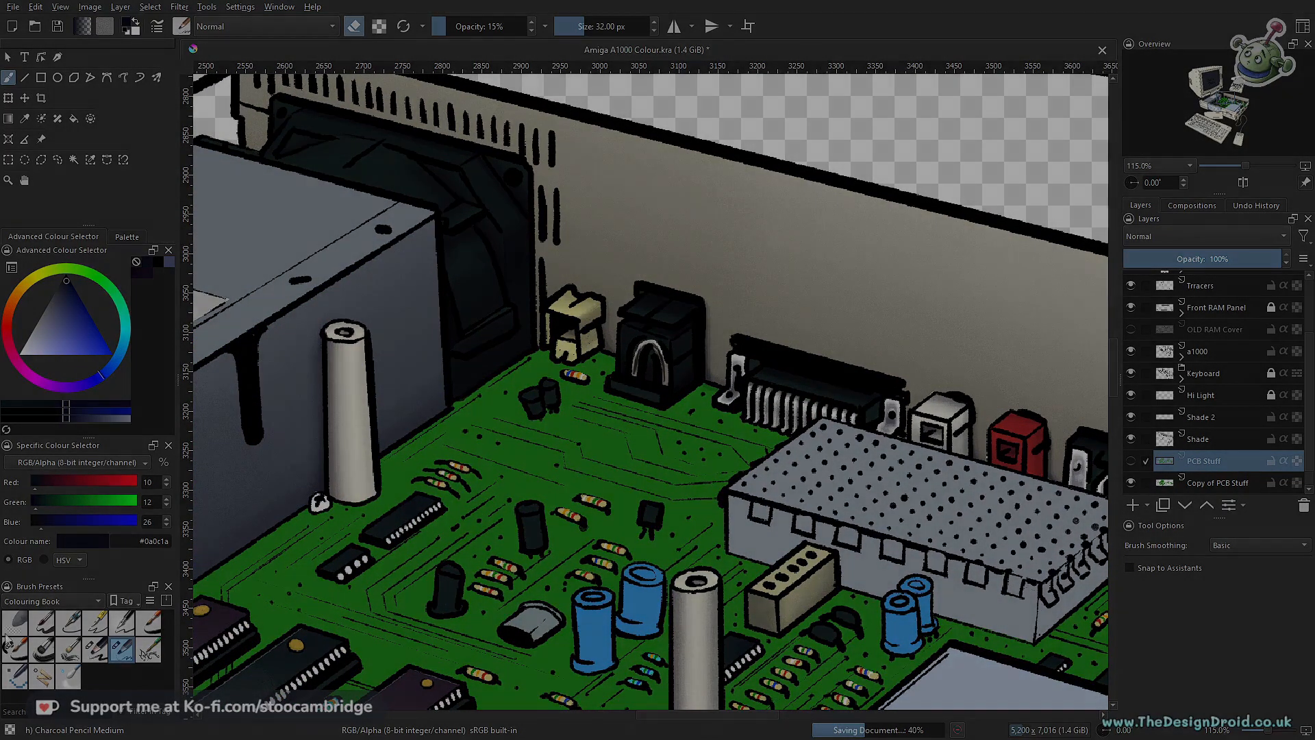